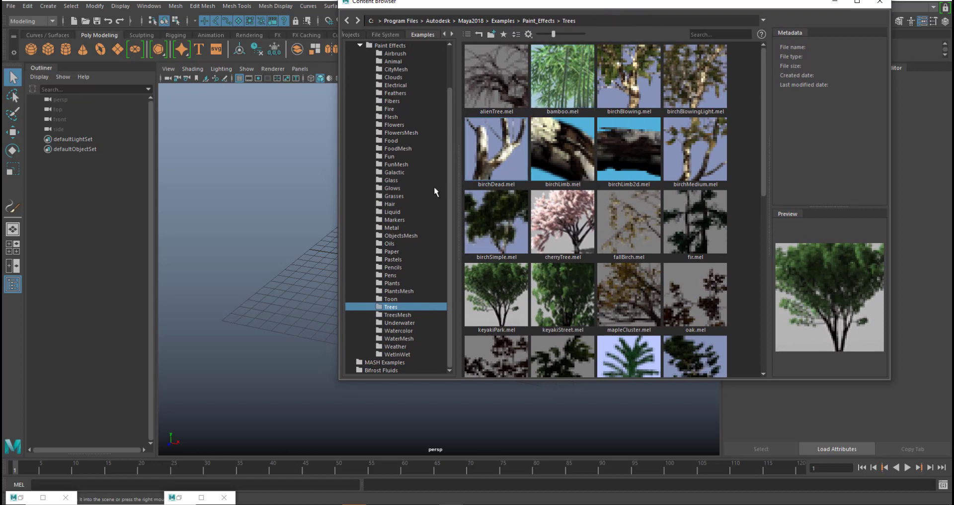
Step: Choose the keyakiPark.mel brush from the Paint Effects Trees examples and clear the Content Browser from the viewport
drag(452, 157, 452, 112)
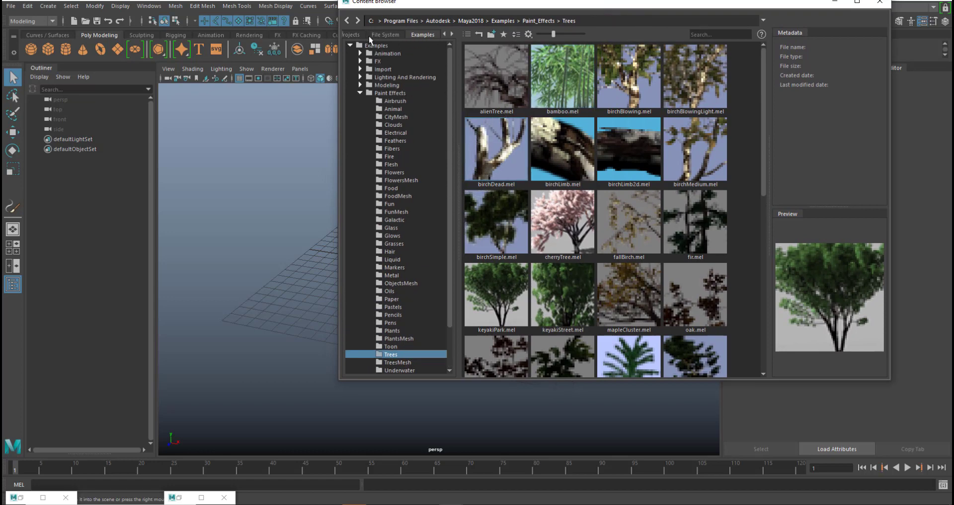
drag(446, 1, 492, 3)
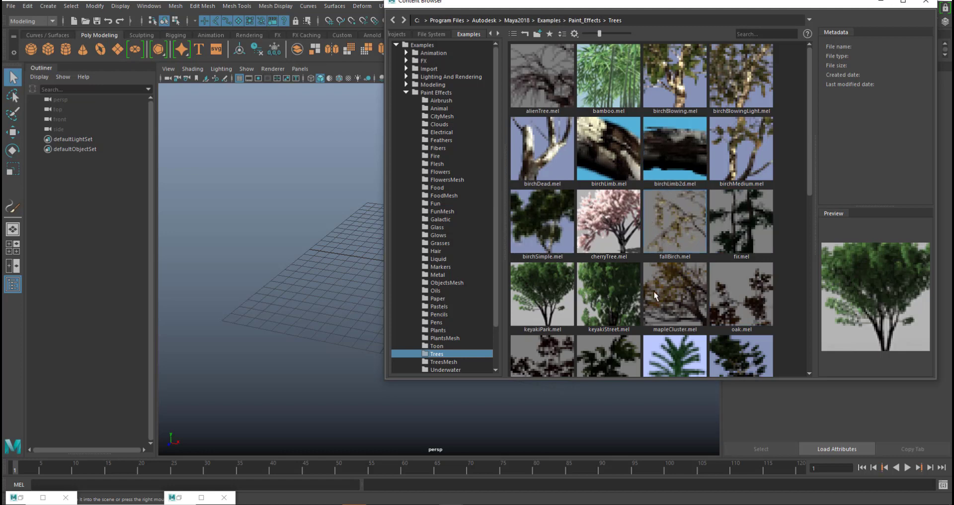
scroll(496, 126, down, 2)
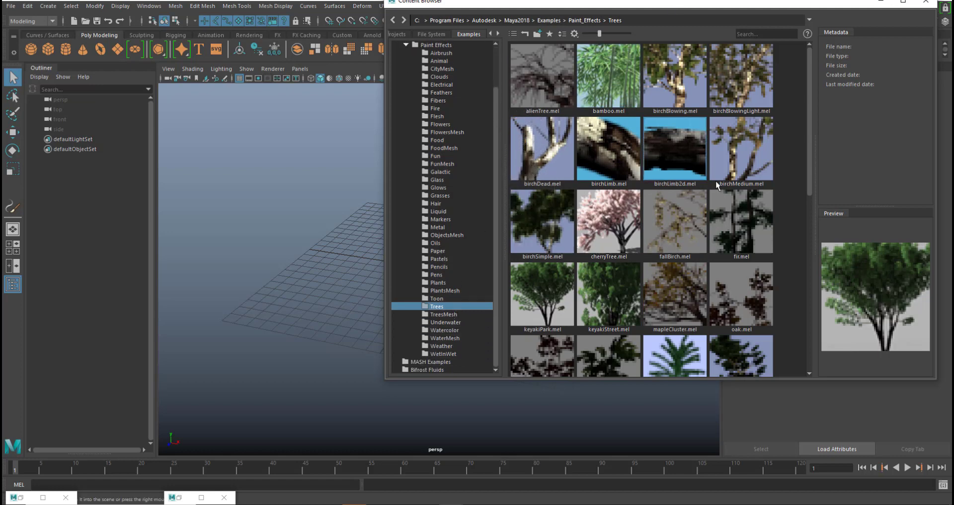
scroll(674, 193, down, 5)
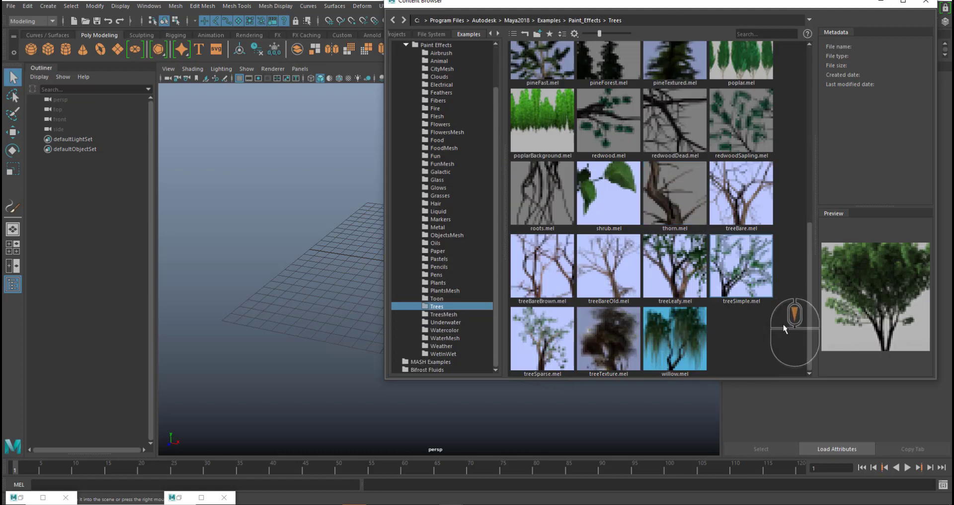
click(810, 315)
drag(810, 314, 798, 182)
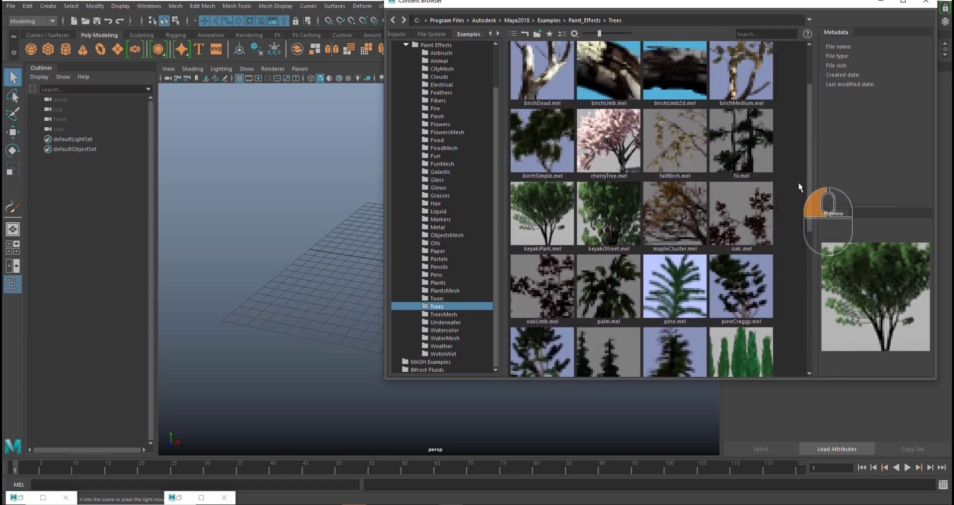
click(552, 233)
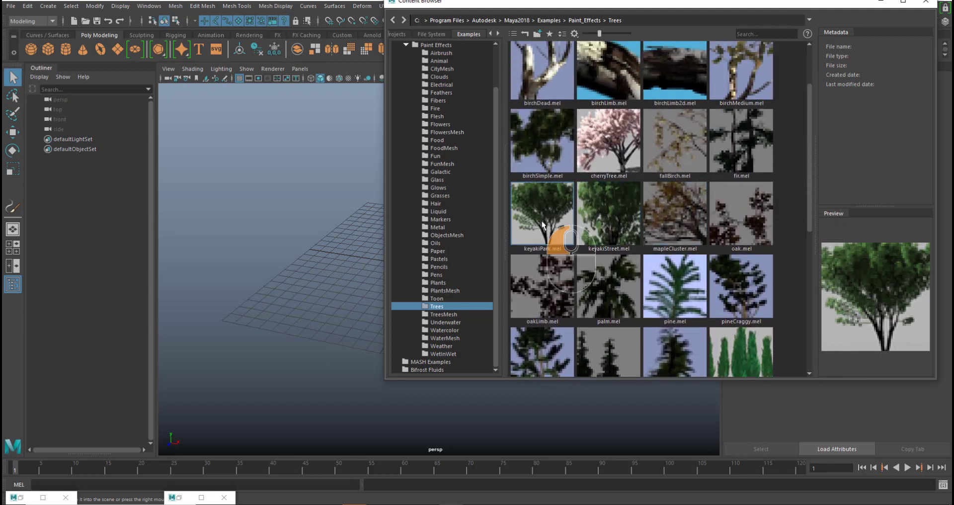
click(881, 1)
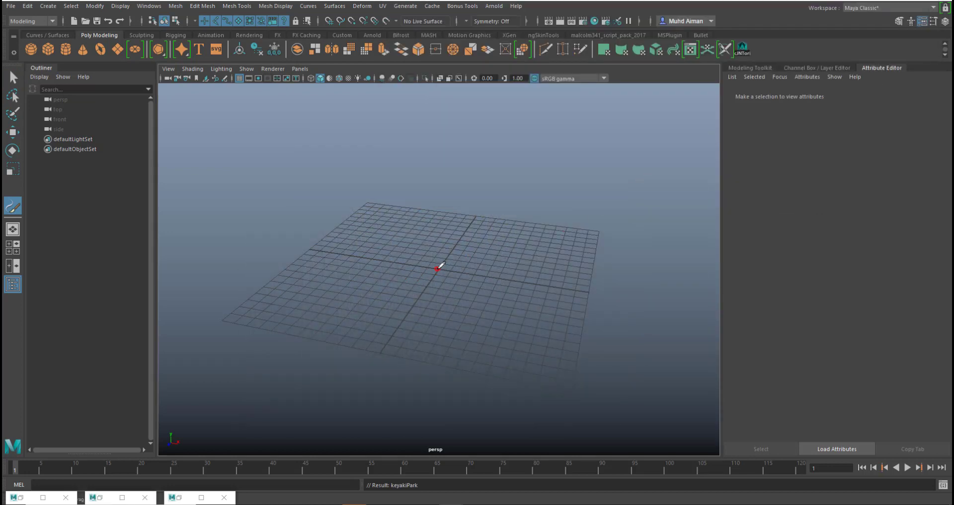
Step: Paint one short keyakiPark stroke at the centre of the grid and switch back to the Select tool
drag(437, 268, 440, 209)
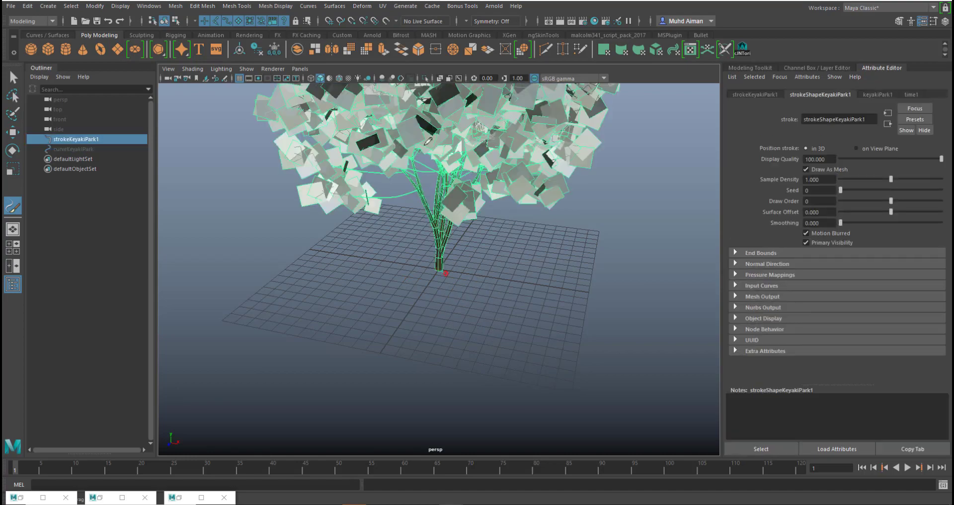
mouse_move(450, 210)
alt+right_down()
mouse_move(479, 243)
mouse_move(493, 181)
mouse_move(486, 288)
alt+right_up()
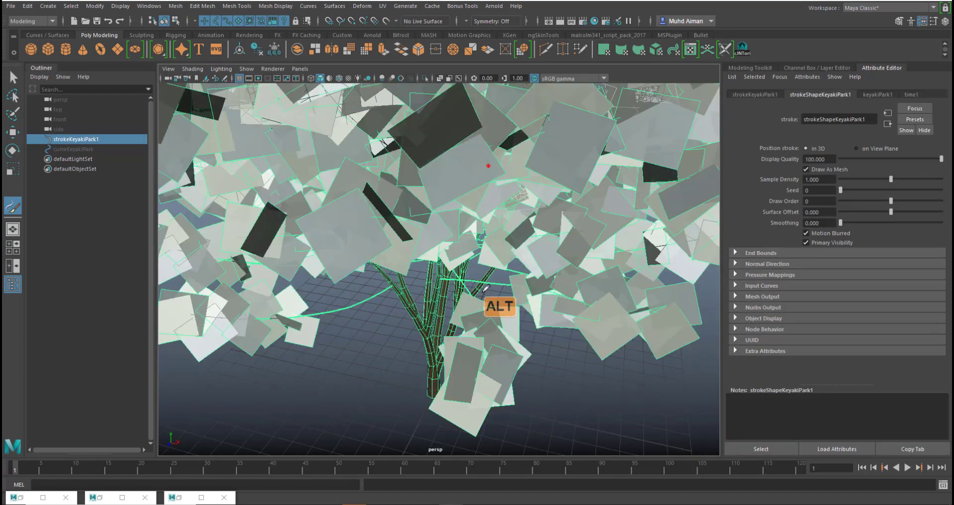
alt+drag(486, 289, 519, 243)
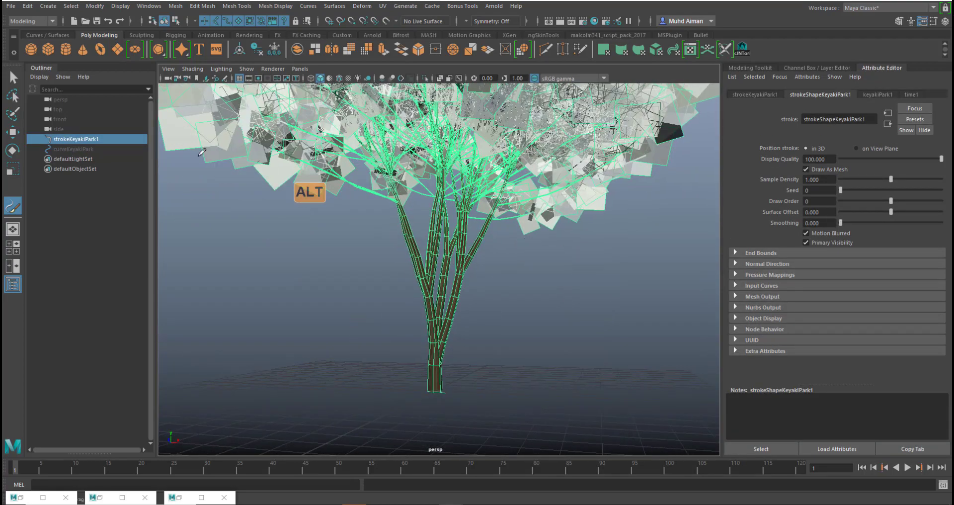
click(12, 77)
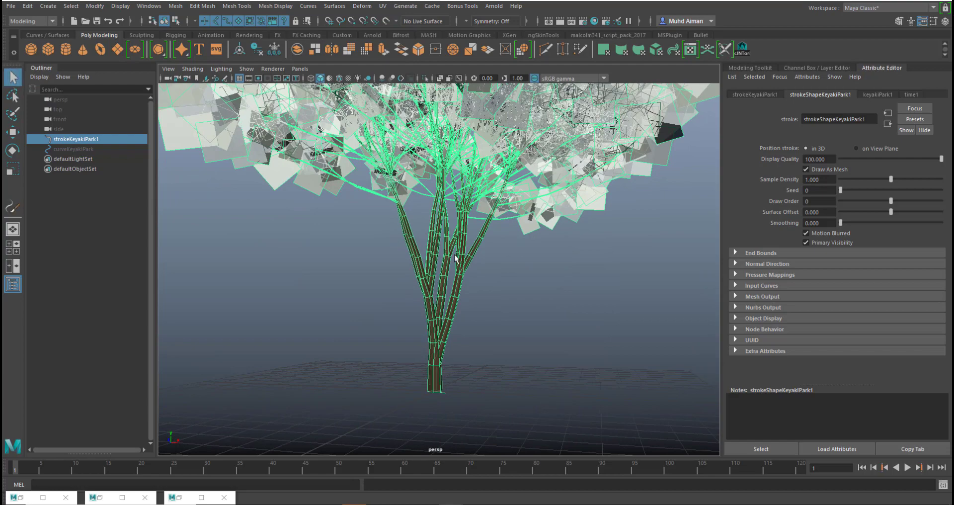
alt+right_drag(517, 283, 466, 330)
alt+drag(557, 294, 444, 322)
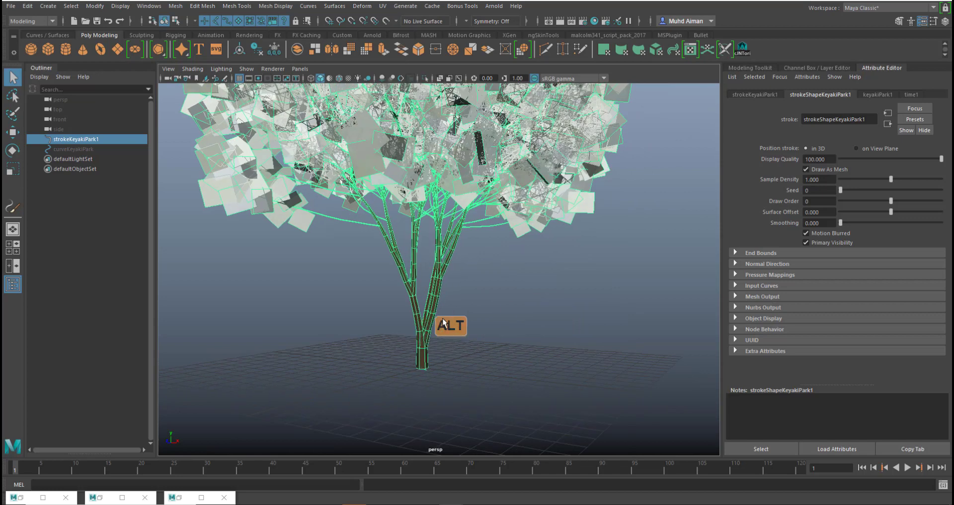
Step: Open the keyakiPark1 brush attributes, expand the Tubes Creation and Growth settings down to Branches, and collapse Width Scale
click(878, 95)
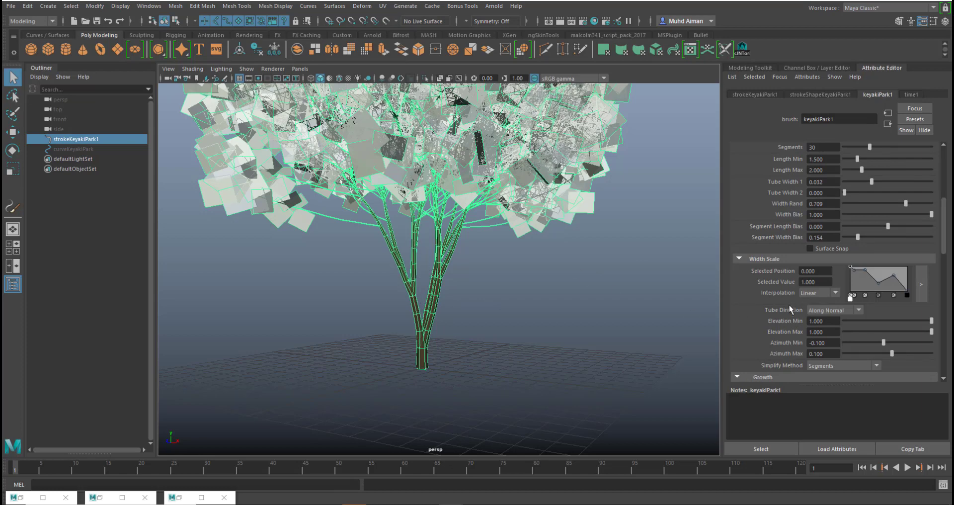
scroll(794, 174, up, 5)
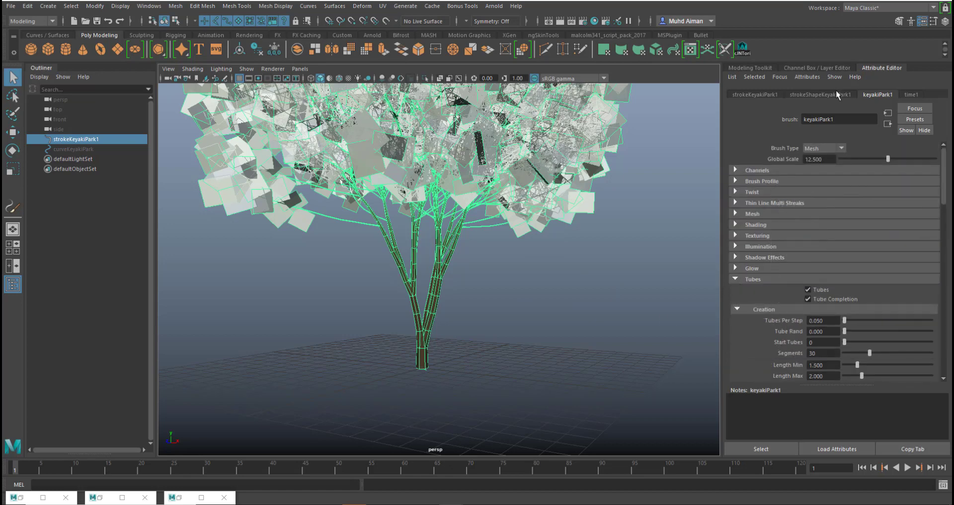
click(735, 280)
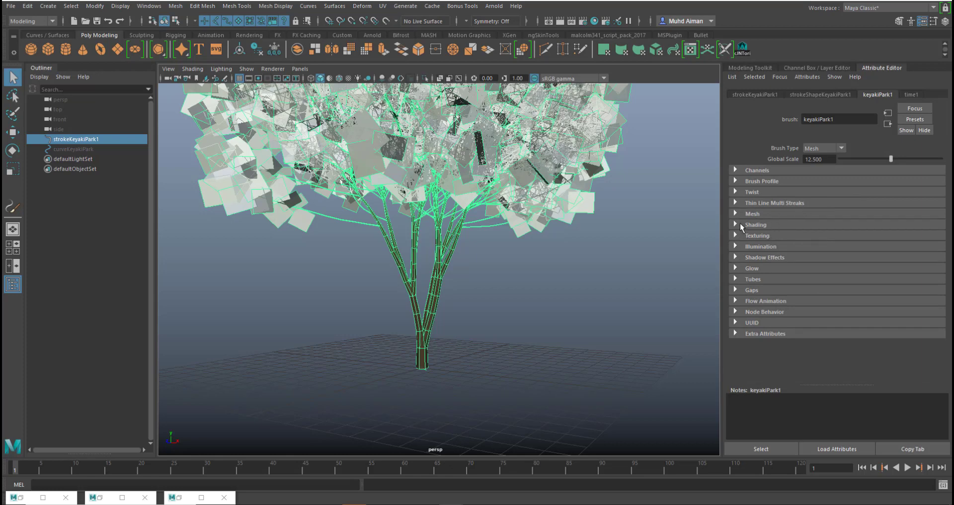
click(736, 279)
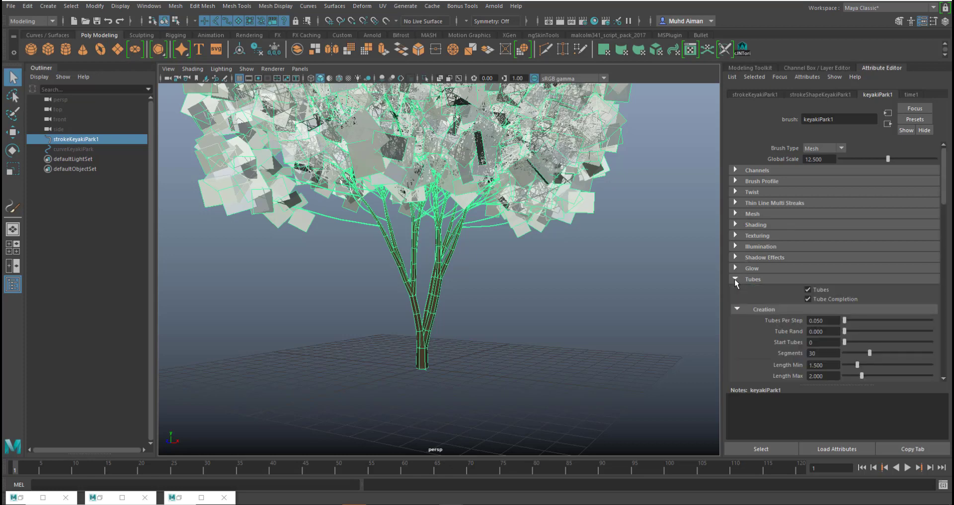
click(739, 307)
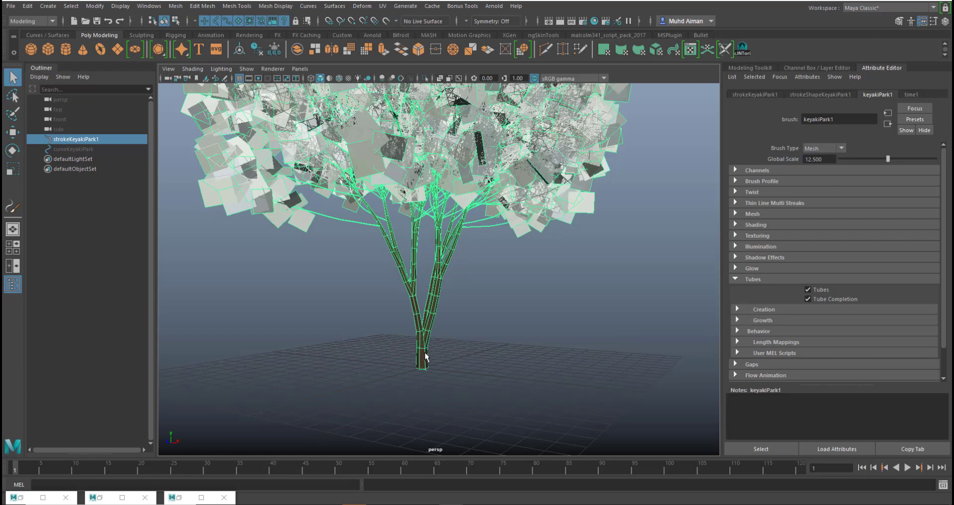
click(738, 309)
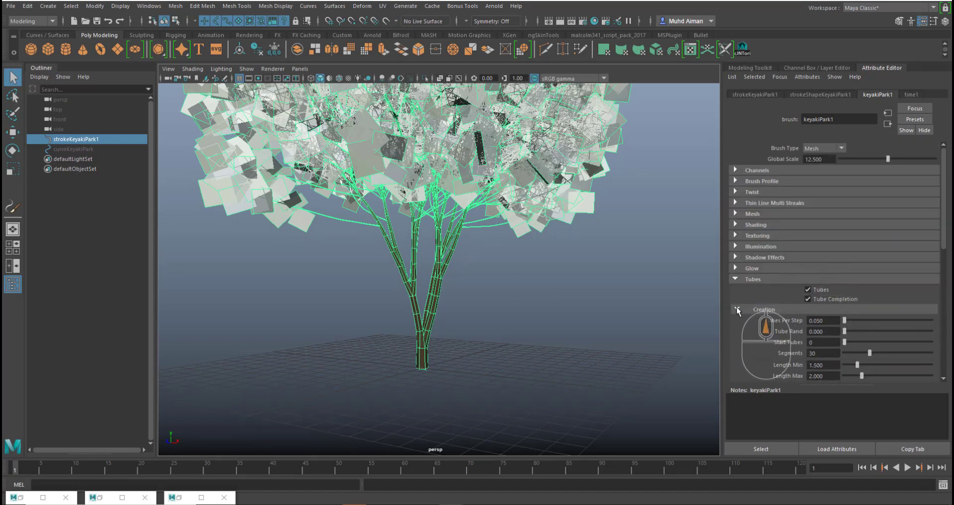
scroll(759, 329, down, 8)
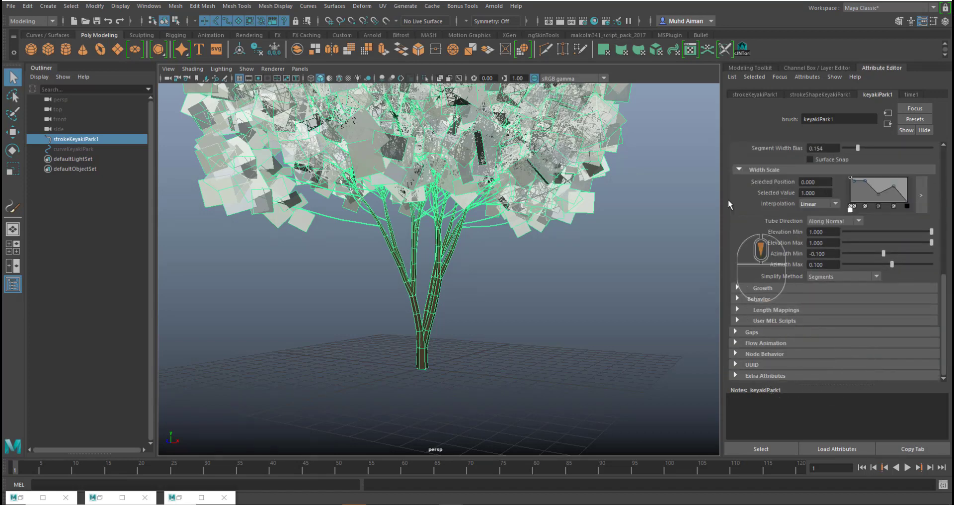
click(742, 169)
click(736, 288)
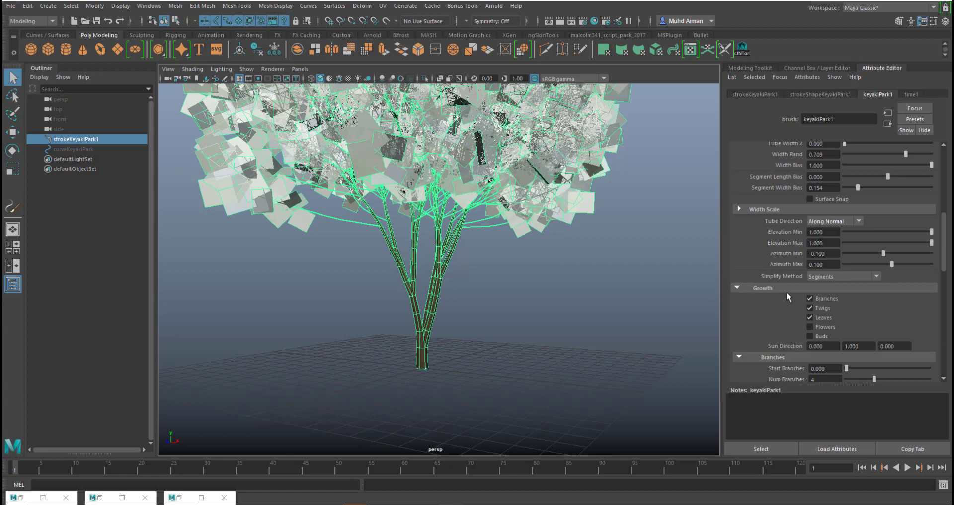
scroll(773, 342, down, 3)
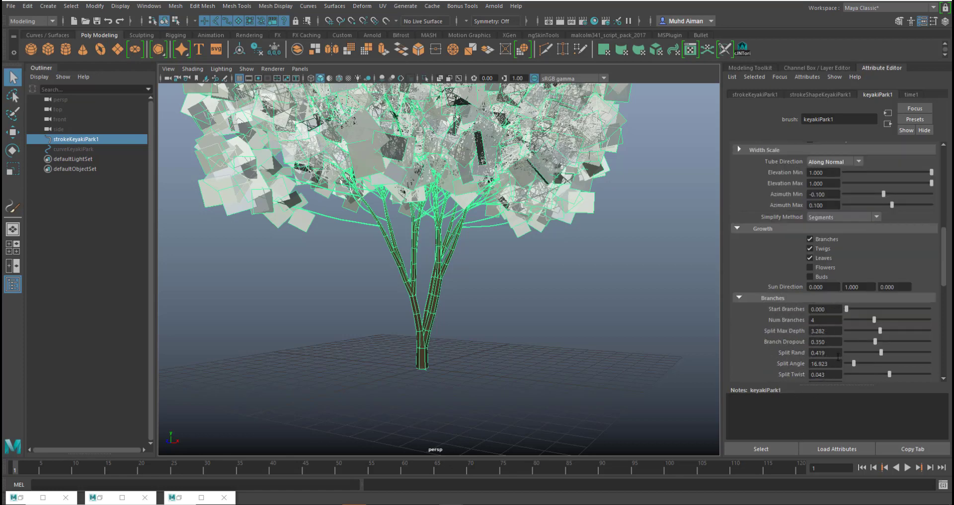
scroll(785, 336, down, 2)
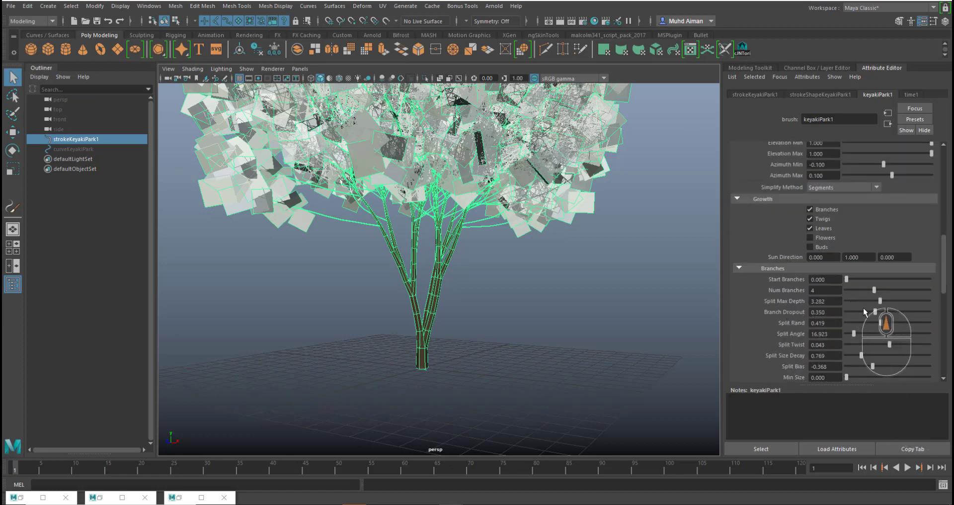
Step: Set the branches' Split Twist to about -0.024 and Split Bias to about 0.060
mouse_move(873, 290)
mouse_down()
mouse_move(859, 288)
mouse_move(875, 291)
mouse_up()
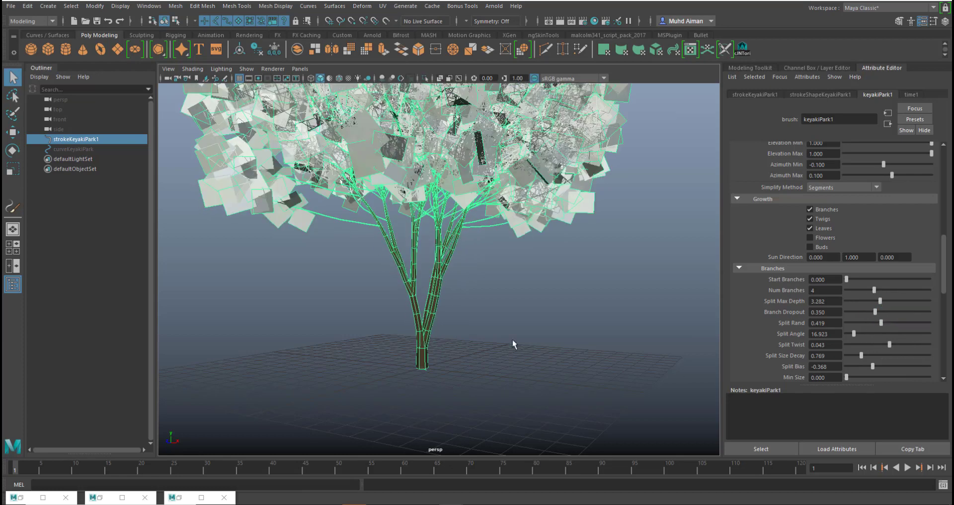
scroll(847, 348, down, 2)
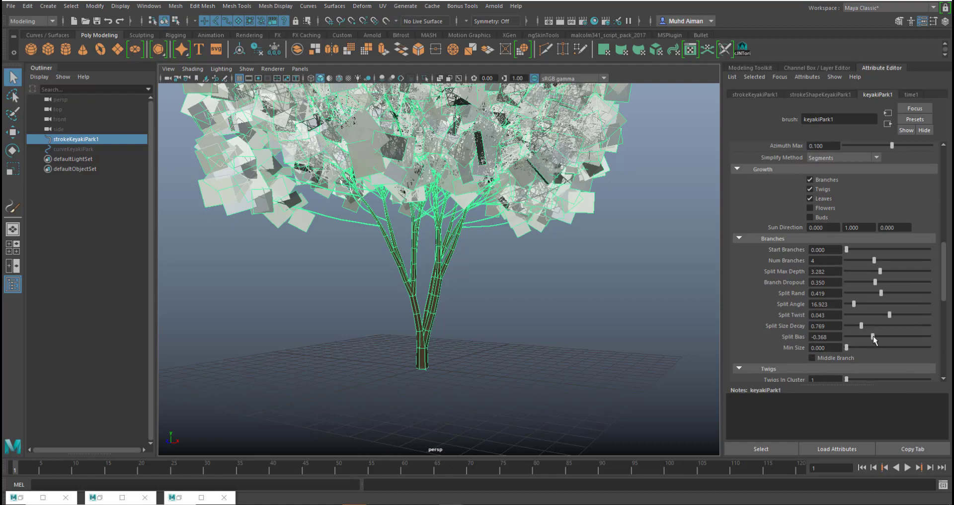
mouse_move(873, 337)
mouse_down()
mouse_move(892, 339)
mouse_move(885, 337)
mouse_up()
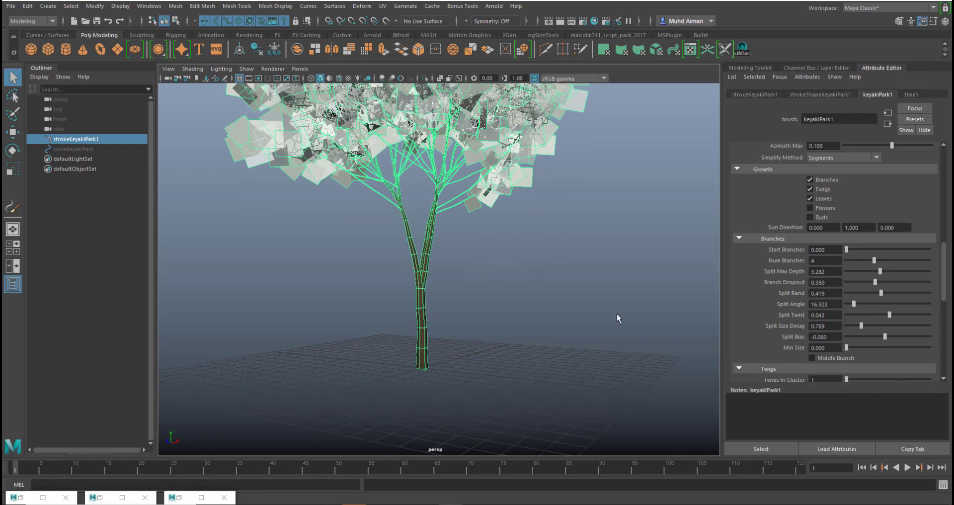
alt+middle_drag(506, 332, 511, 385)
alt+drag(448, 304, 404, 364)
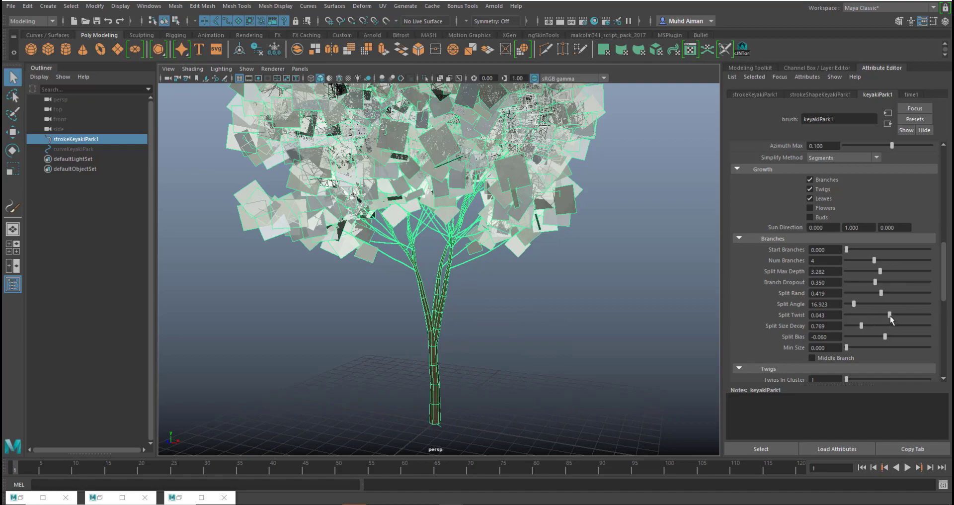
drag(890, 315, 884, 337)
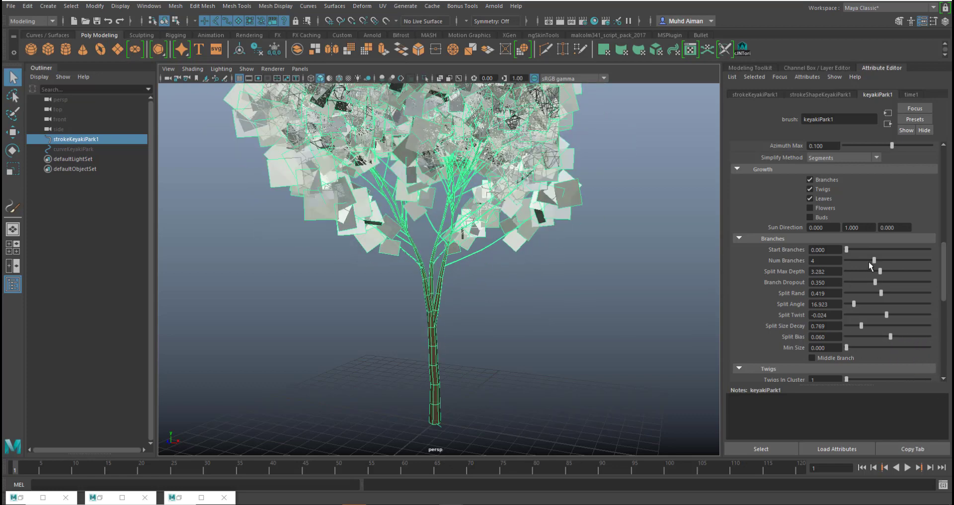
Step: Set Num Branches to 5 and Split Max Depth to about 2.892 for the tree brush
mouse_move(874, 261)
mouse_down()
mouse_move(914, 270)
mouse_move(878, 261)
mouse_move(897, 272)
mouse_move(863, 271)
mouse_move(876, 272)
mouse_up()
scroll(520, 280, down, 5)
scroll(497, 319, up, 5)
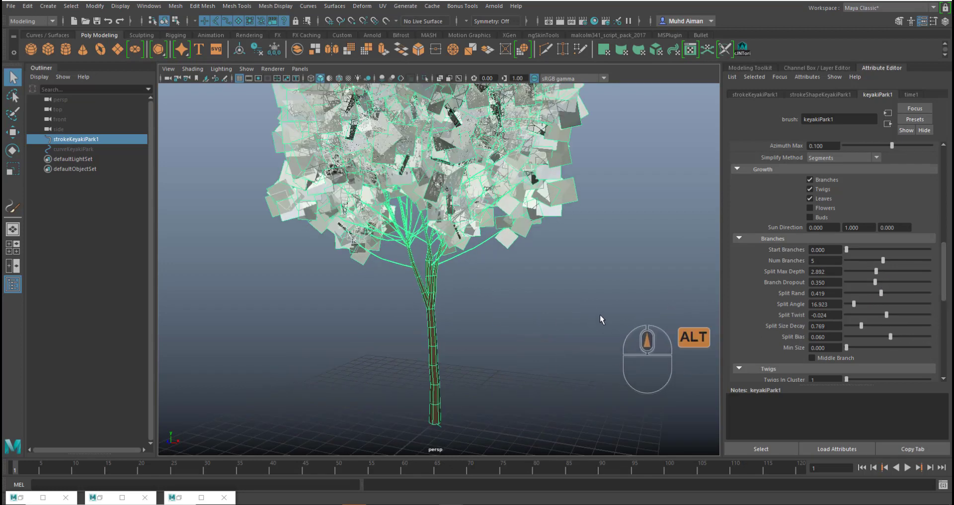
alt+drag(601, 314, 609, 309)
Step: Raise the tube Segments in the brush's Creation settings to 37
scroll(768, 276, down, 15)
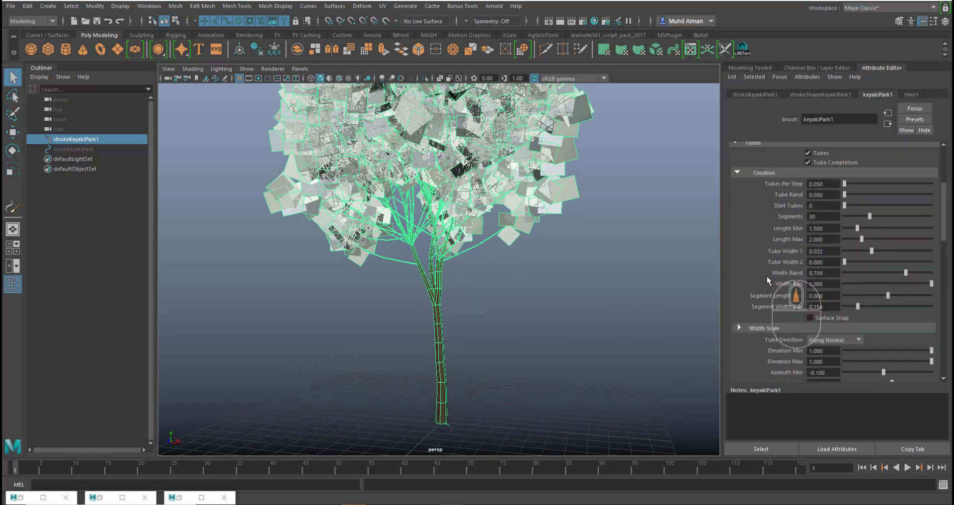
scroll(775, 283, down, 3)
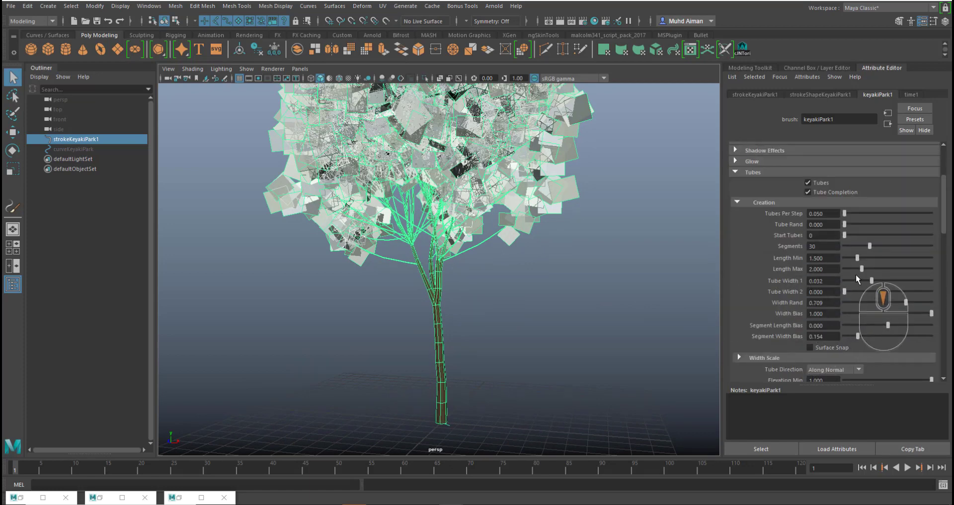
drag(870, 246, 876, 246)
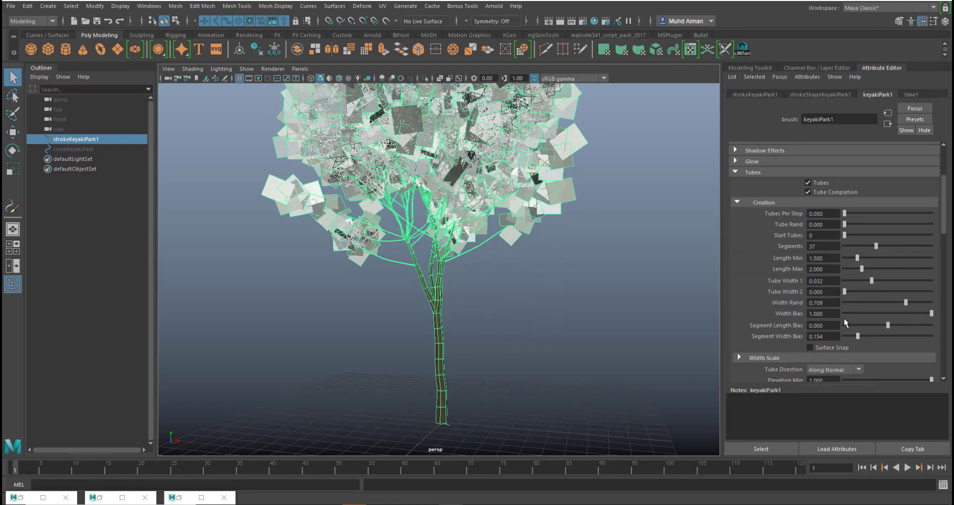
Step: Adjust the tubes' Width Rand, trying 1 and 5 before settling on about 1.097
mouse_move(931, 313)
mouse_down()
mouse_move(901, 313)
mouse_move(933, 314)
mouse_move(920, 305)
mouse_move(932, 304)
mouse_up()
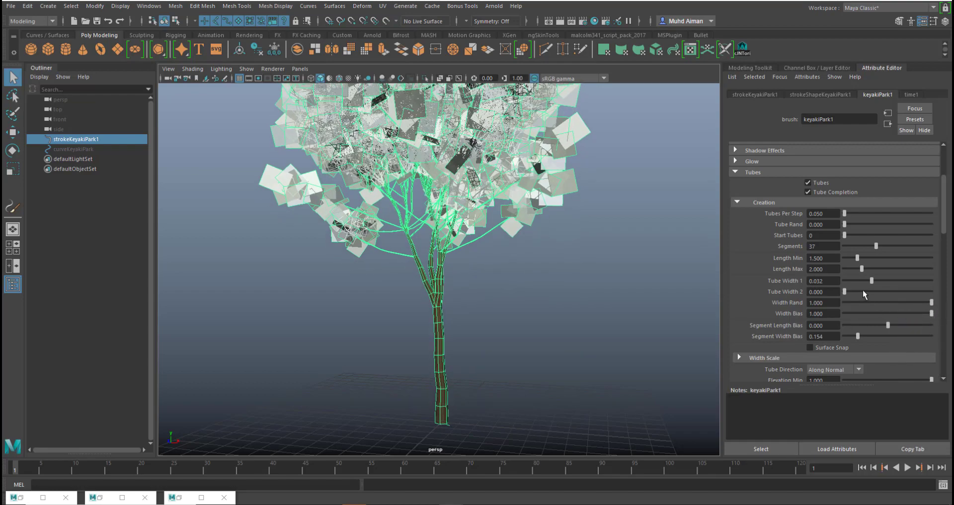
double_click(817, 302)
text(5)
key(Return)
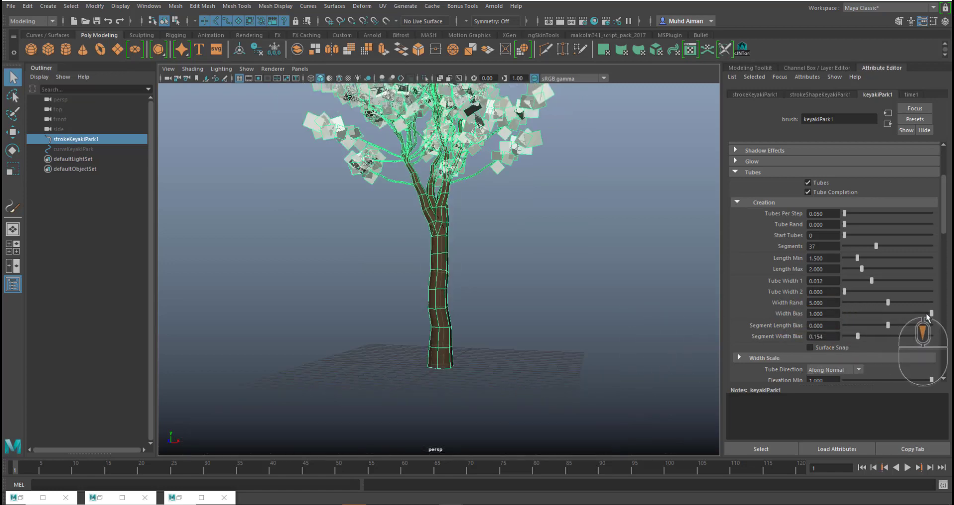
drag(888, 302, 856, 317)
scroll(857, 316, down, 5)
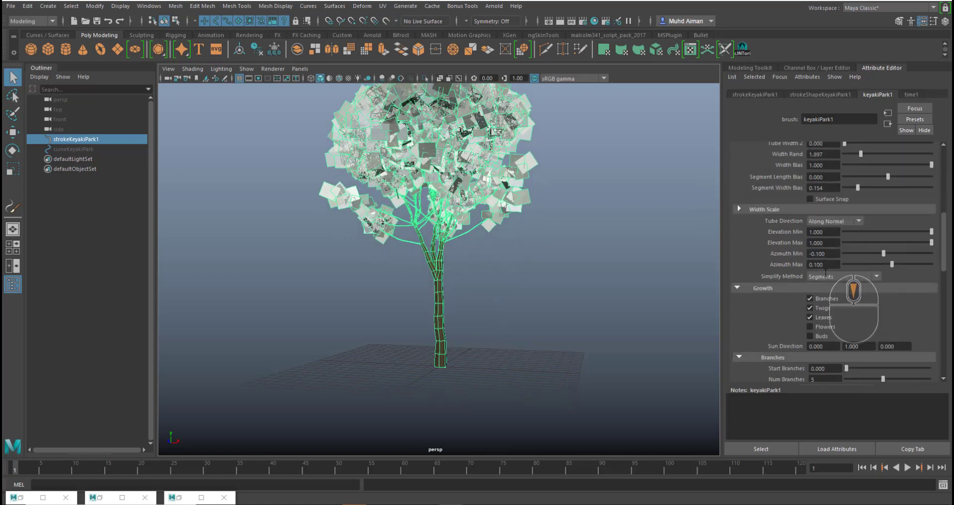
scroll(870, 333, down, 3)
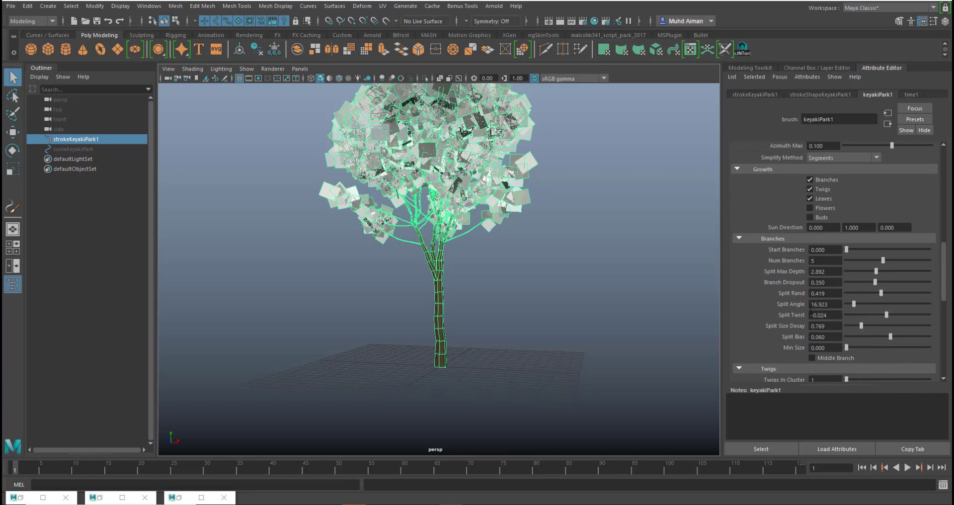
Step: Set the tree brush's Split Bias to about -0.108 and Twig Length to about 0.422
drag(890, 337, 883, 336)
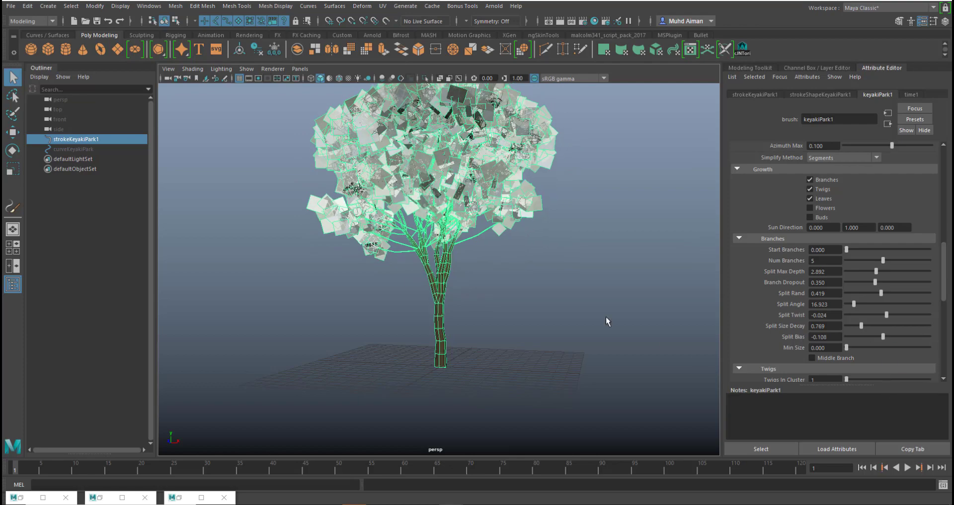
alt+drag(607, 319, 580, 270)
alt+right_drag(450, 311, 757, 321)
scroll(756, 320, down, 3)
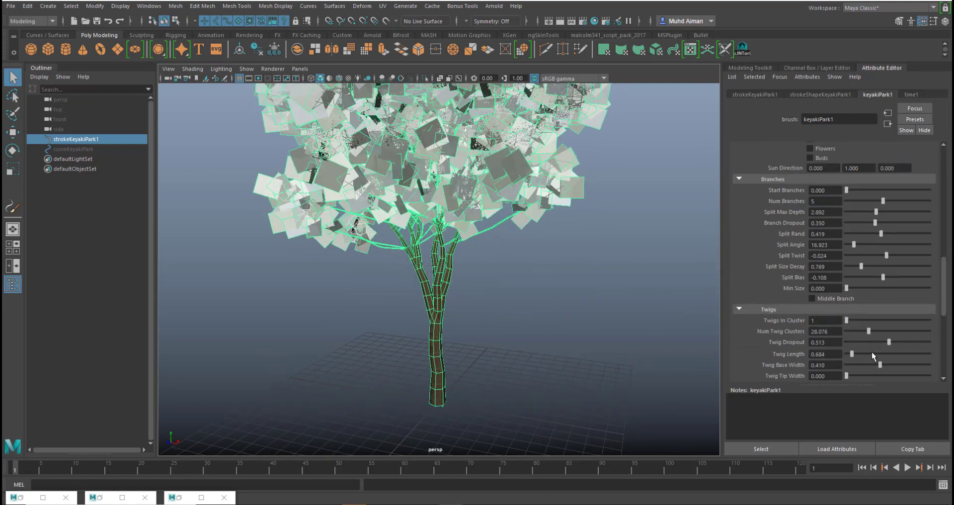
drag(852, 354, 849, 354)
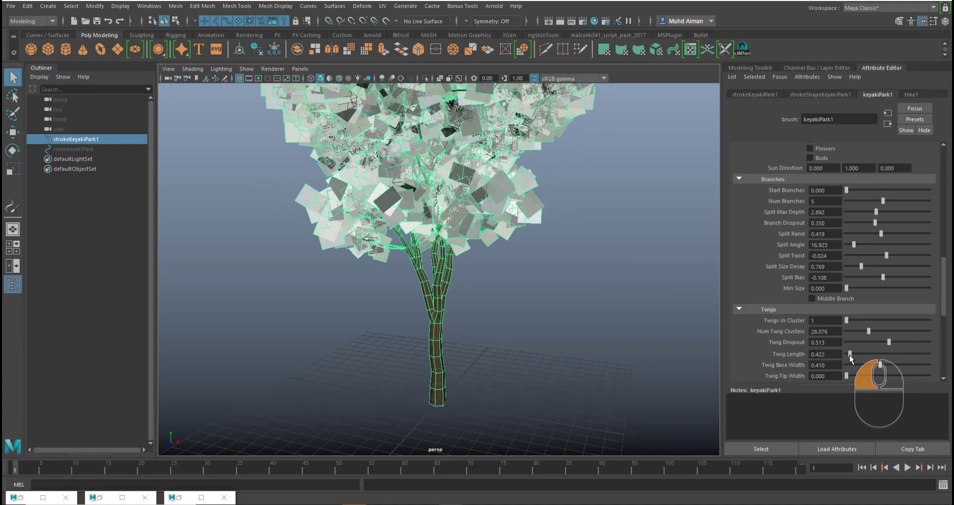
Step: Deselect the tree and examine its trunk, branches and canopy from several angles
alt+drag(611, 323, 641, 367)
click(549, 311)
alt+drag(550, 311, 512, 353)
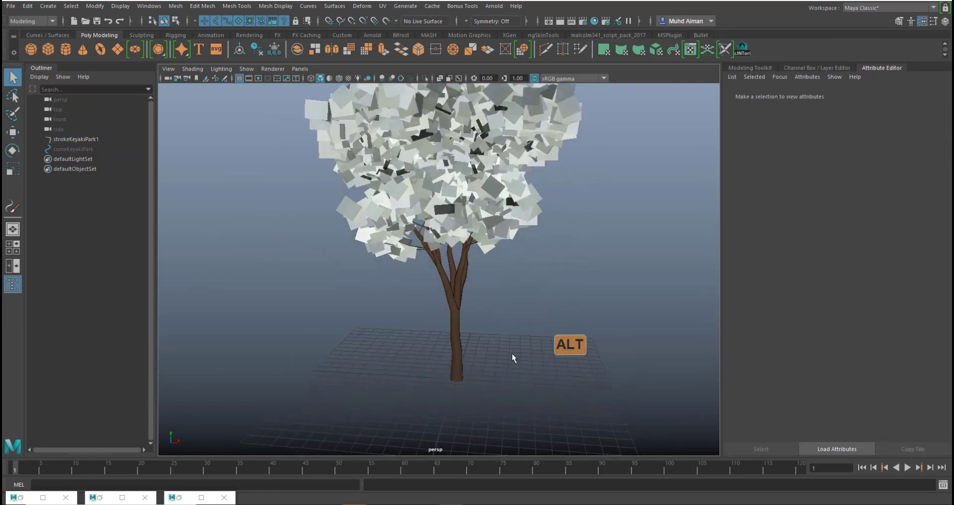
alt+drag(532, 324, 555, 318)
alt+right_drag(553, 293, 522, 281)
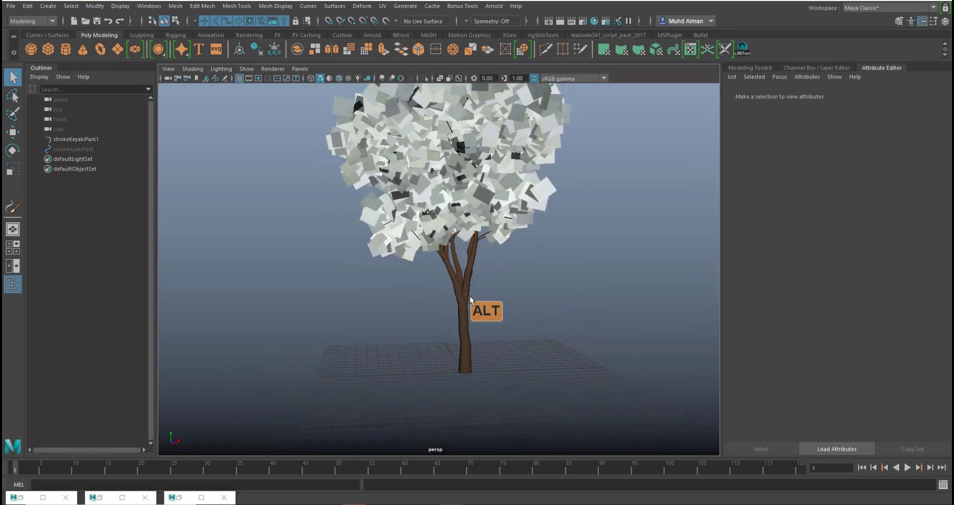
alt+drag(468, 295, 453, 303)
alt+middle_drag(372, 393, 393, 366)
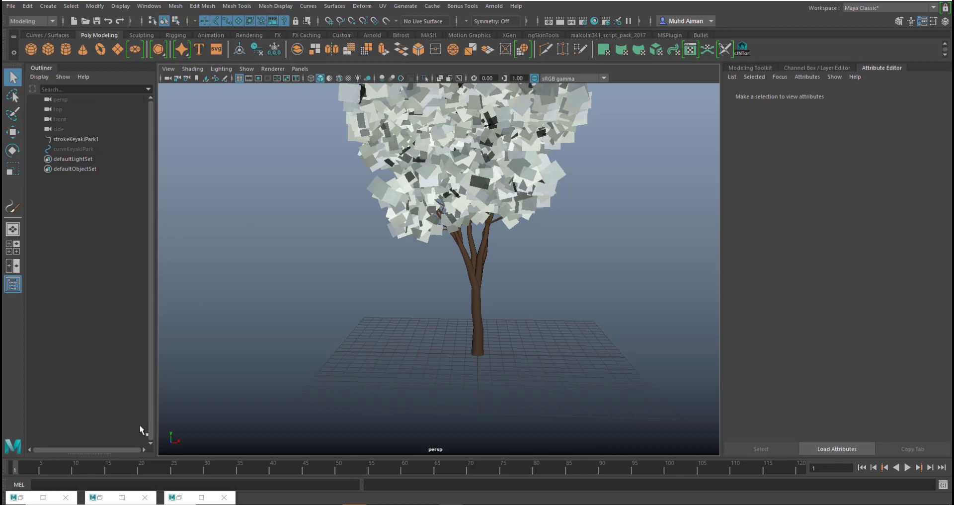
Step: Bring back the Content Browser and load the grassWindWide brush from the Paint Effects Grasses folder
click(181, 498)
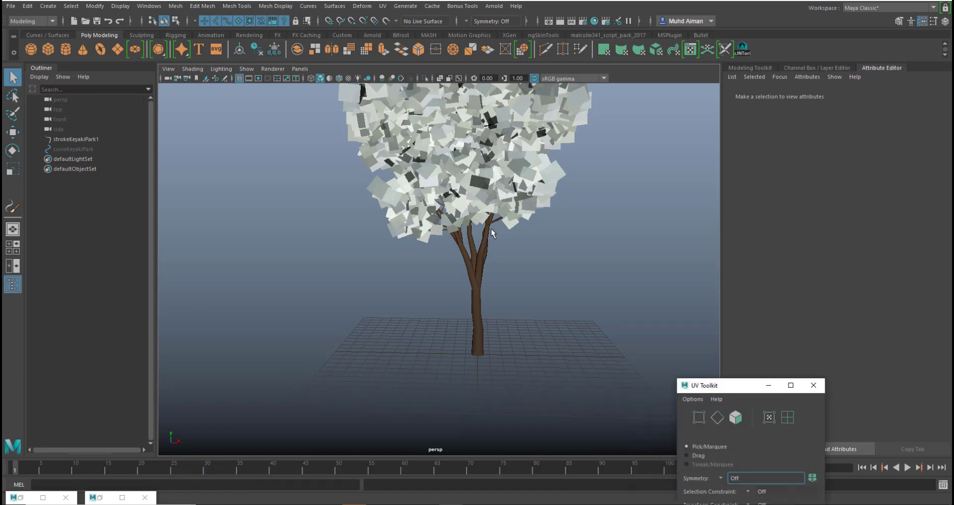
click(106, 503)
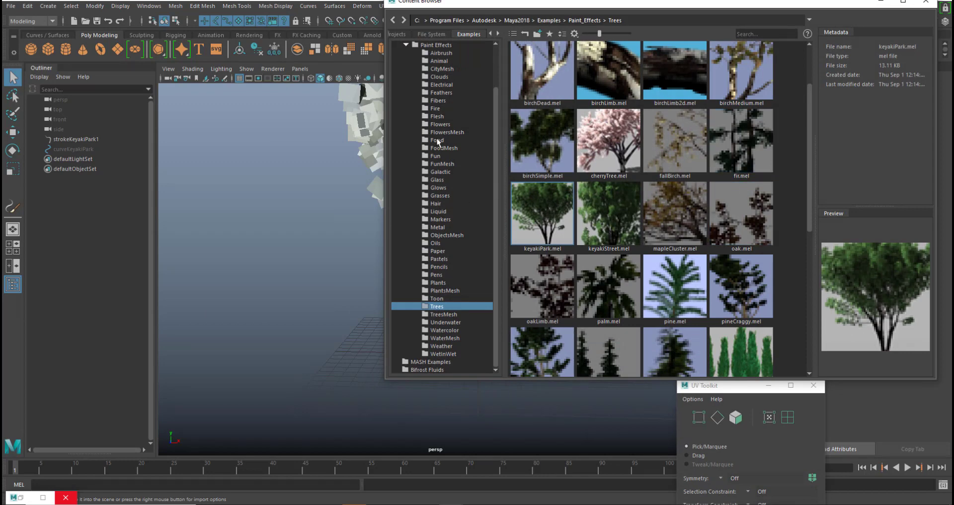
scroll(437, 142, up, 2)
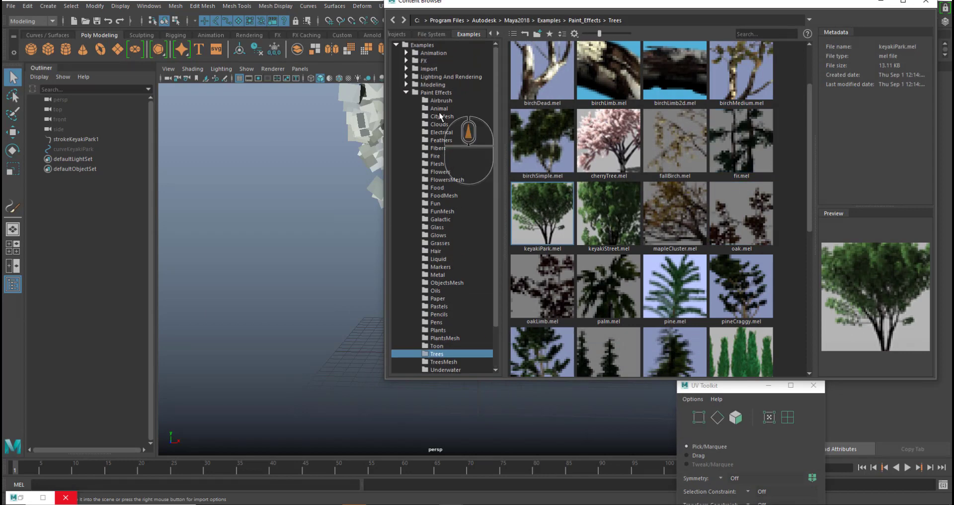
click(438, 243)
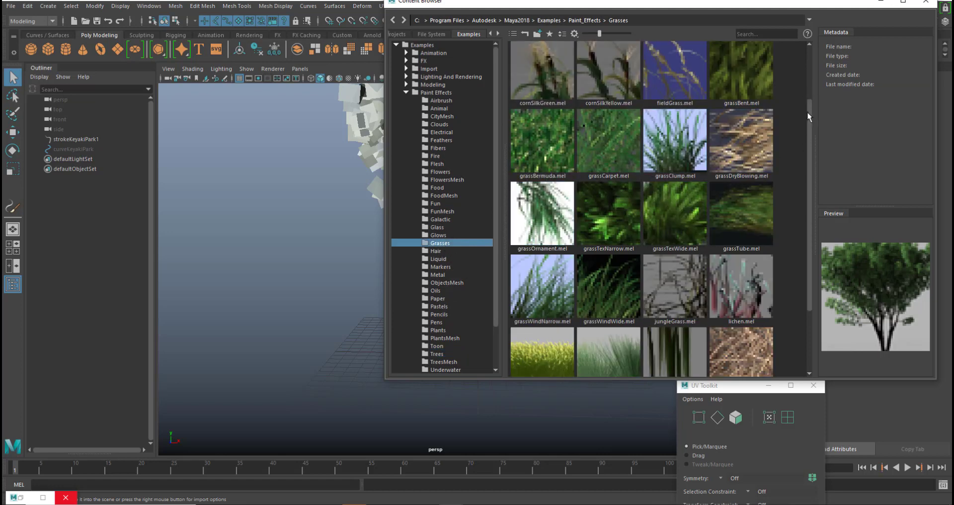
drag(808, 115, 808, 174)
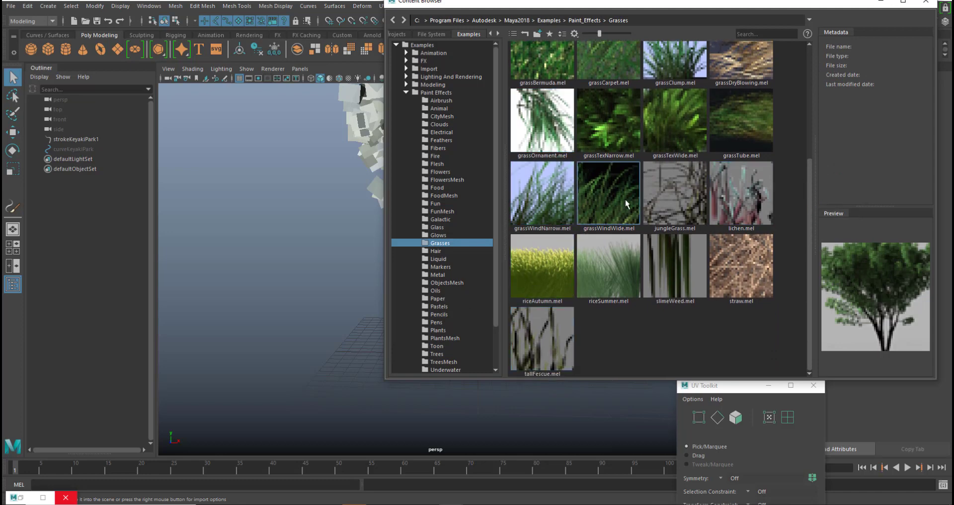
click(597, 190)
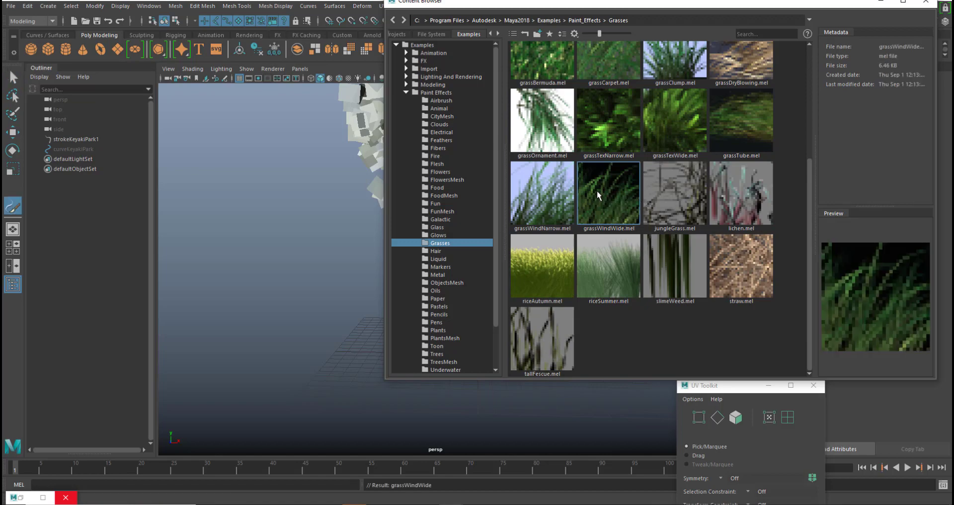
Step: Try a short grassWindWide stroke on the grid beside the tree, inspect it up close, and undo it
drag(821, 6, 780, 453)
click(367, 347)
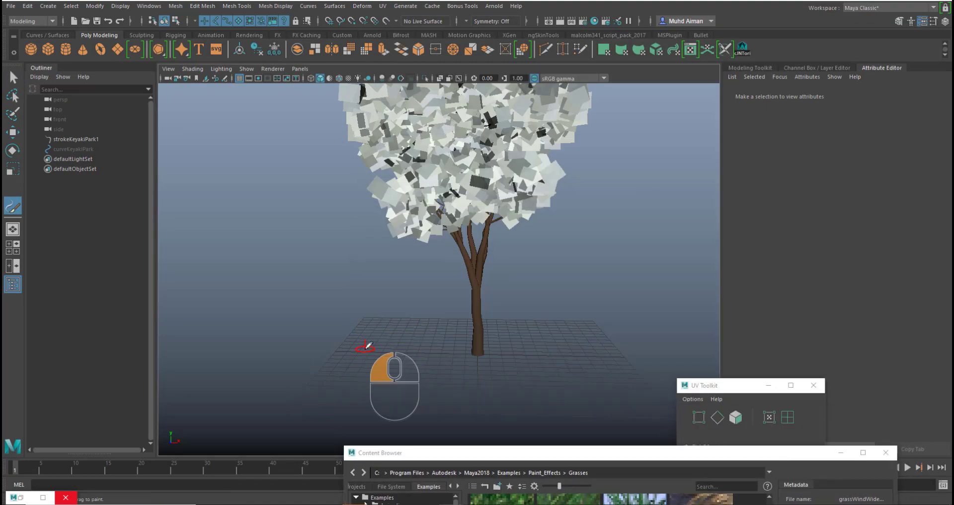
drag(370, 345, 374, 346)
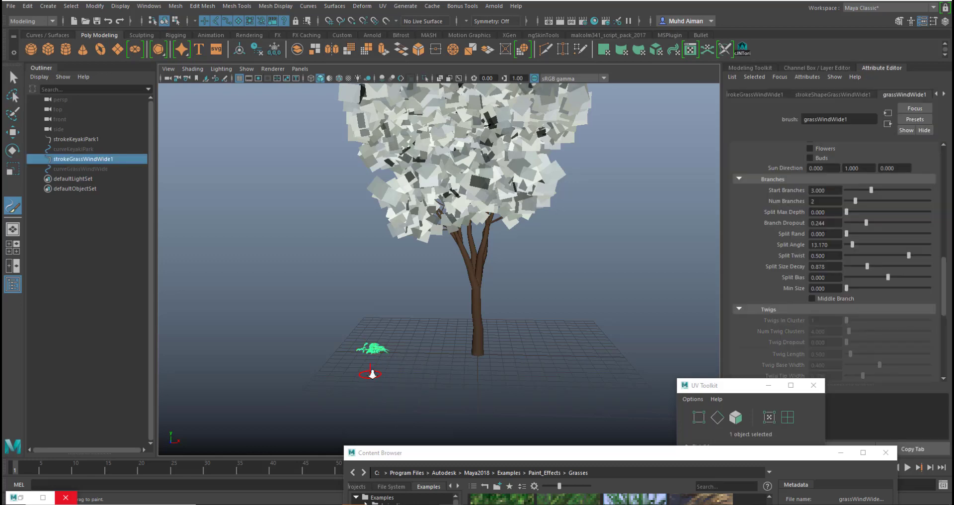
alt+scroll(378, 343, up, 3)
alt+scroll(378, 343, down, 5)
mouse_move(378, 343)
alt+middle_down()
mouse_move(395, 296)
mouse_move(488, 238)
alt+middle_up()
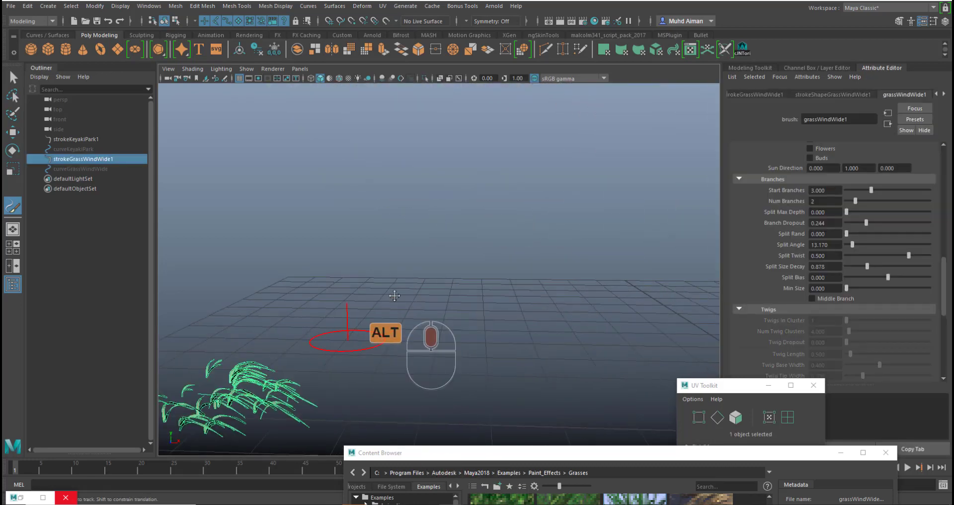
key(ctrl+z)
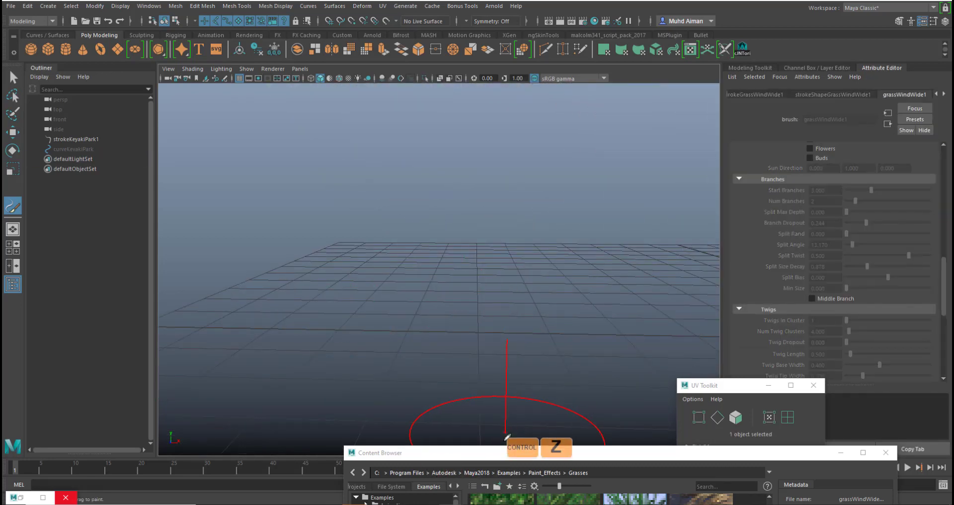
Step: Try a grassCarpet stroke on the empty grid, view it from another angle, and undo it
drag(492, 454, 576, 64)
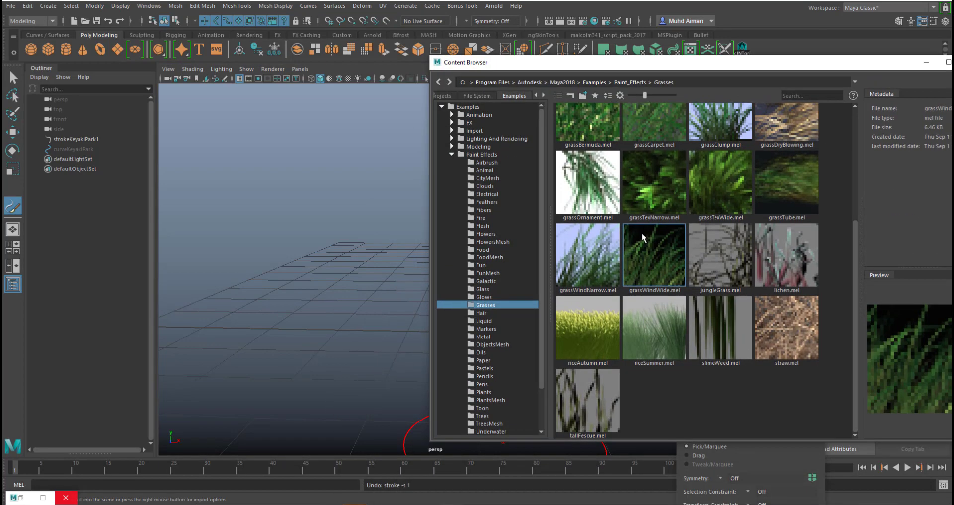
scroll(652, 229, up, 3)
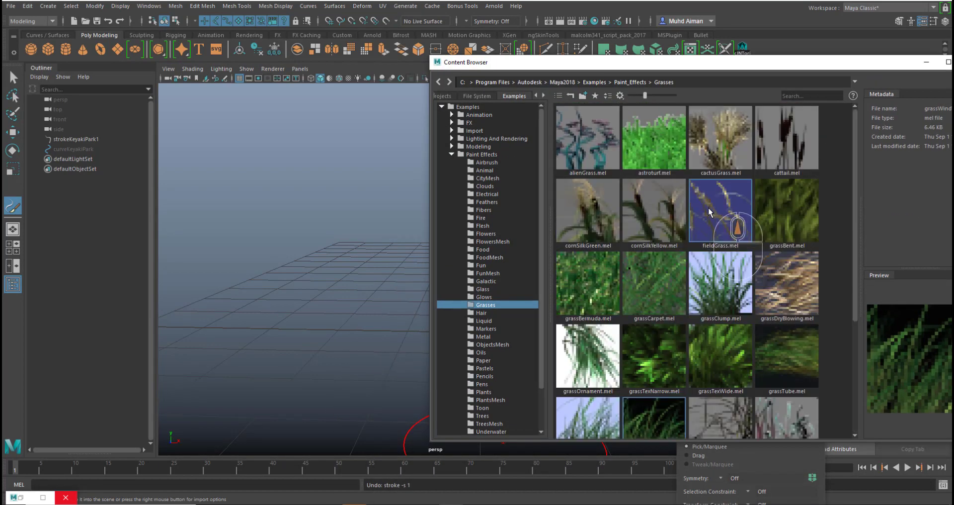
click(656, 282)
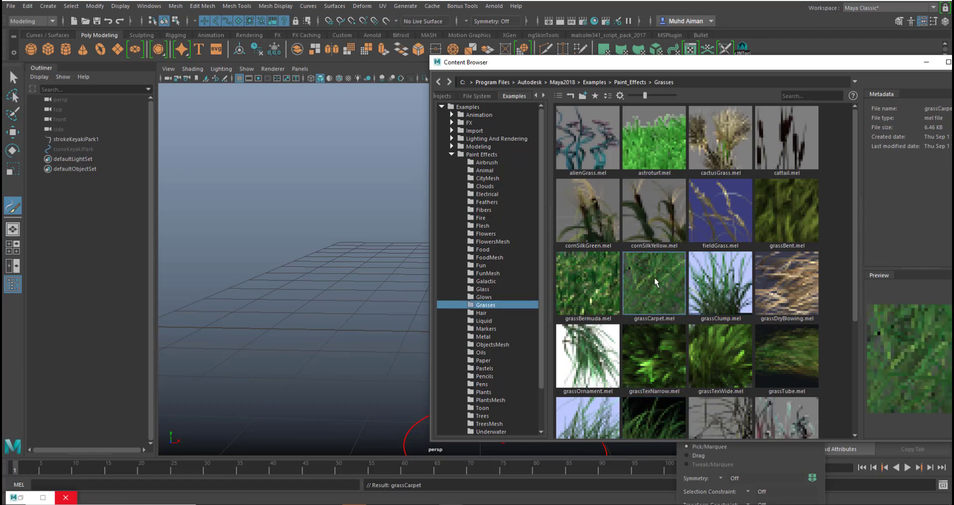
mouse_move(269, 324)
mouse_down()
mouse_move(278, 338)
mouse_move(333, 346)
mouse_up()
alt+drag(283, 264, 393, 288)
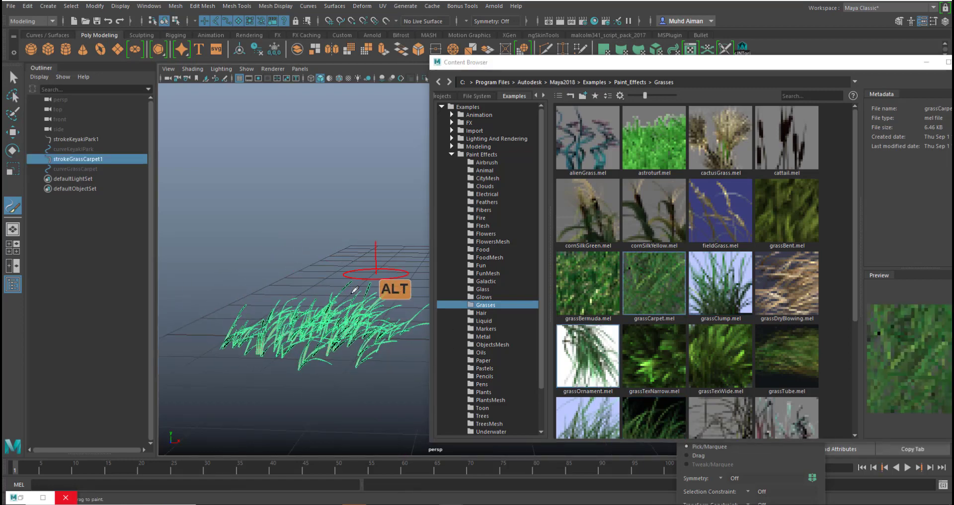
key(ctrl+z)
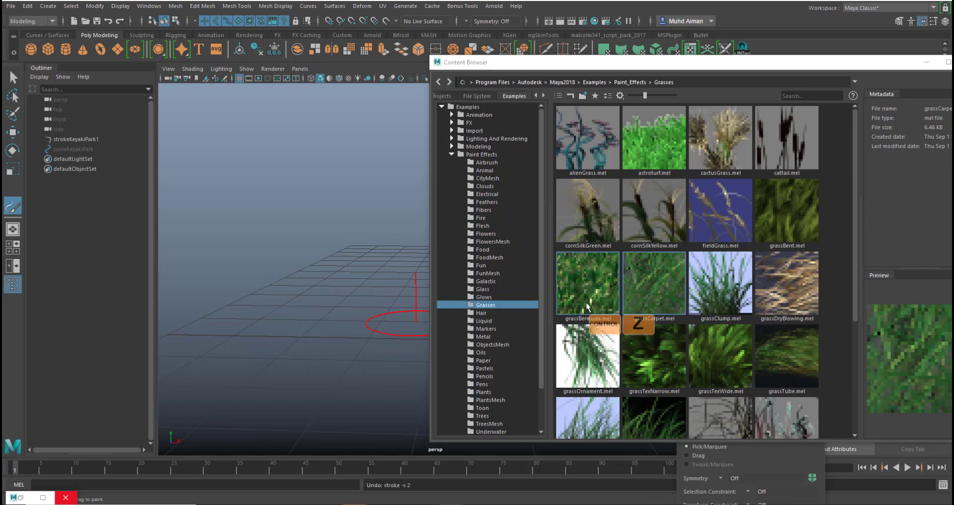
Step: Try a grassBermuda stroke and a grassBent stroke on the grid, undoing each one
click(585, 293)
drag(300, 325, 329, 325)
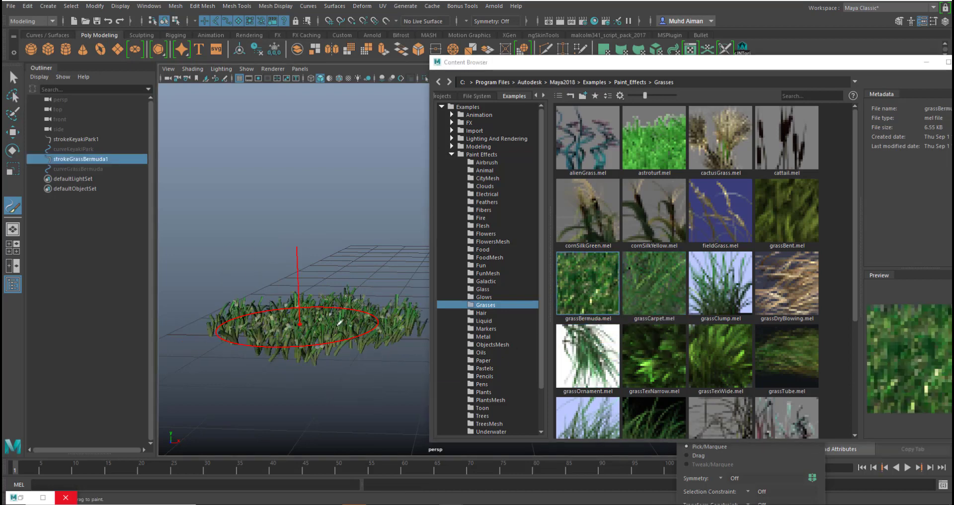
key(ctrl+z)
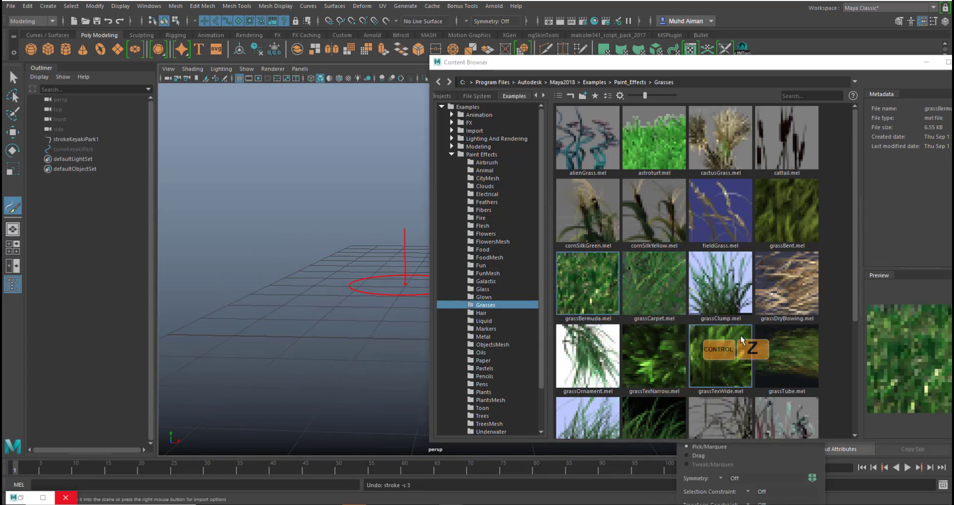
click(790, 205)
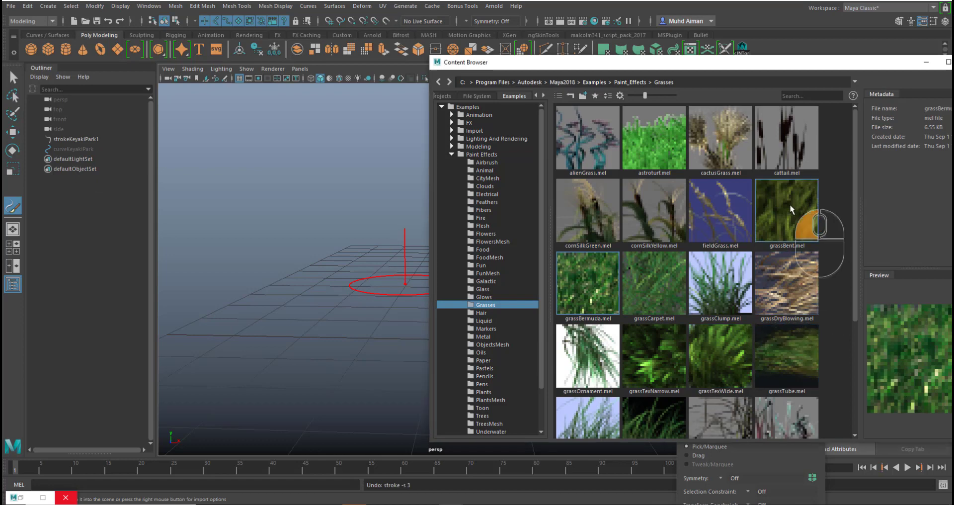
drag(294, 317, 353, 318)
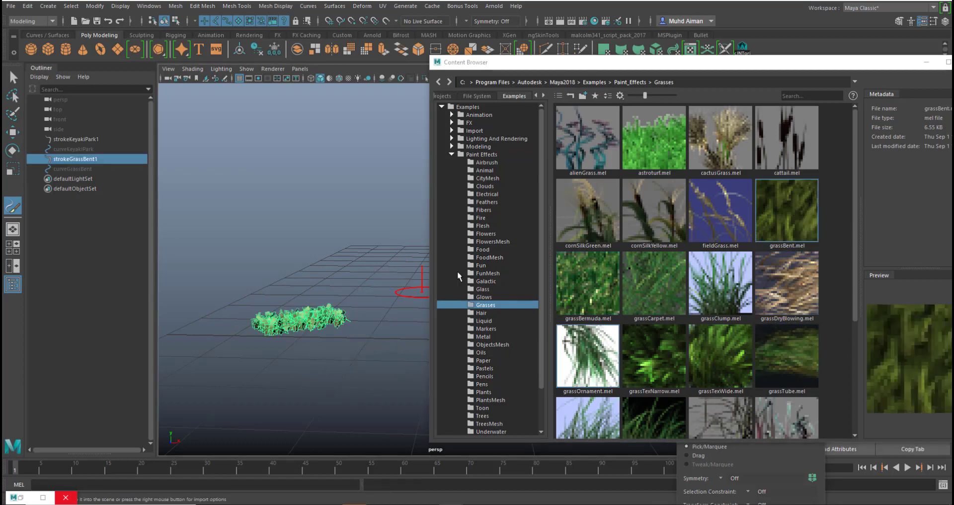
key(ctrl+z)
Step: Try a grassTexNarrow stroke on the grid, undo it, and load the grassWindWide brush again
scroll(681, 242, down, 3)
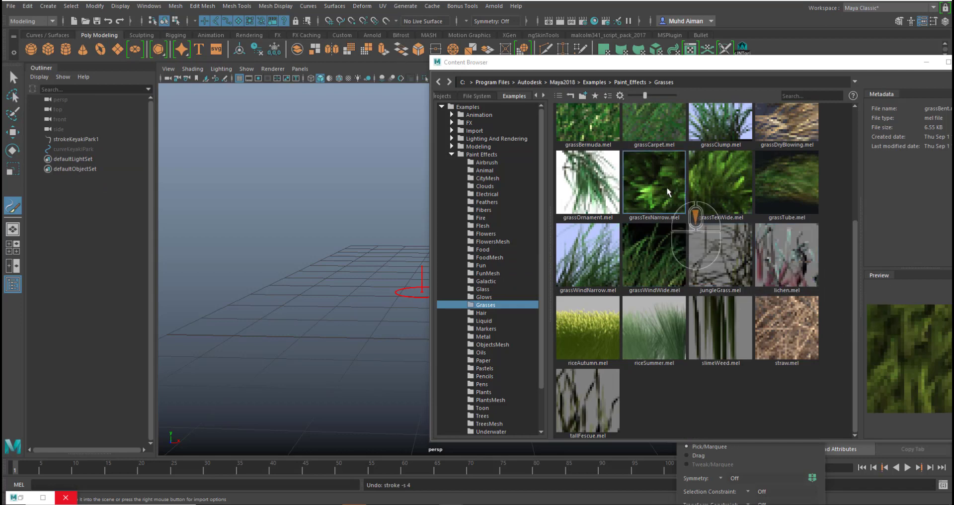
click(654, 182)
mouse_move(334, 319)
mouse_down()
mouse_move(357, 382)
mouse_move(393, 343)
mouse_up()
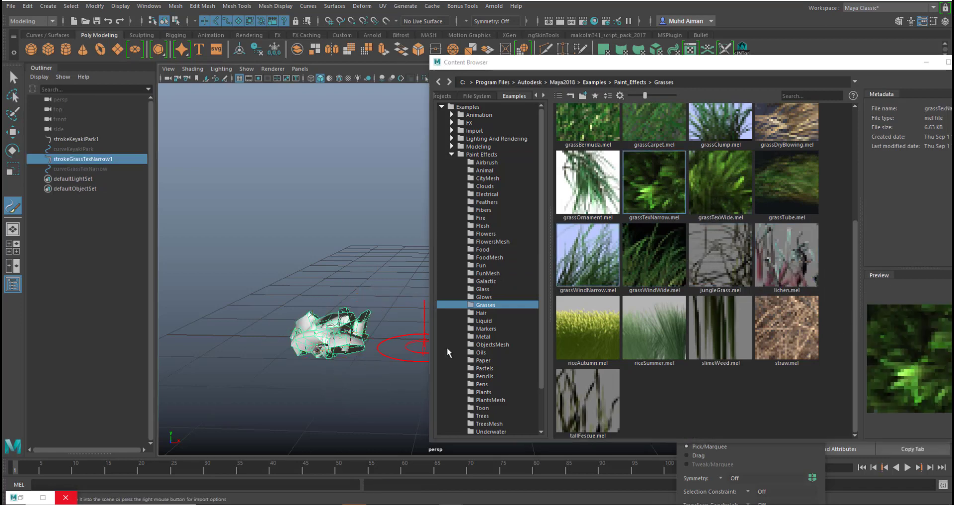
key(ctrl+z)
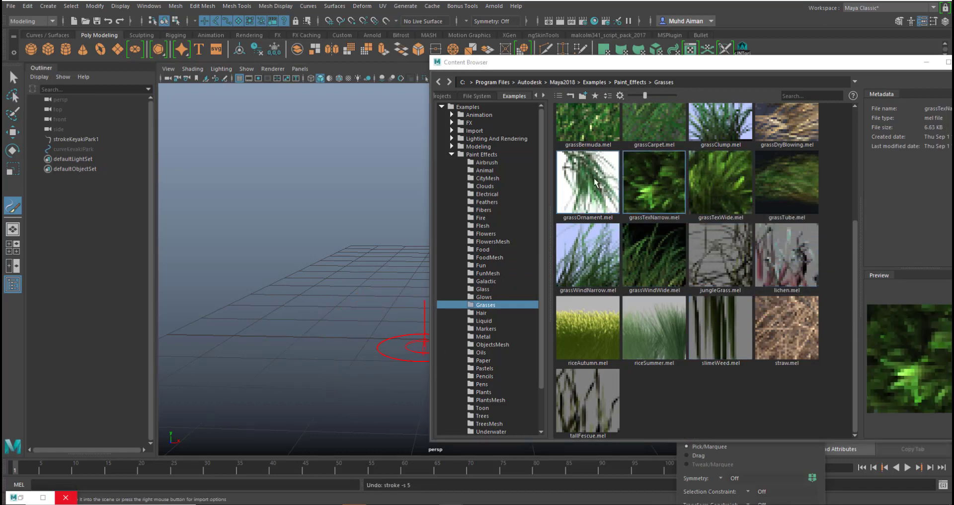
click(655, 268)
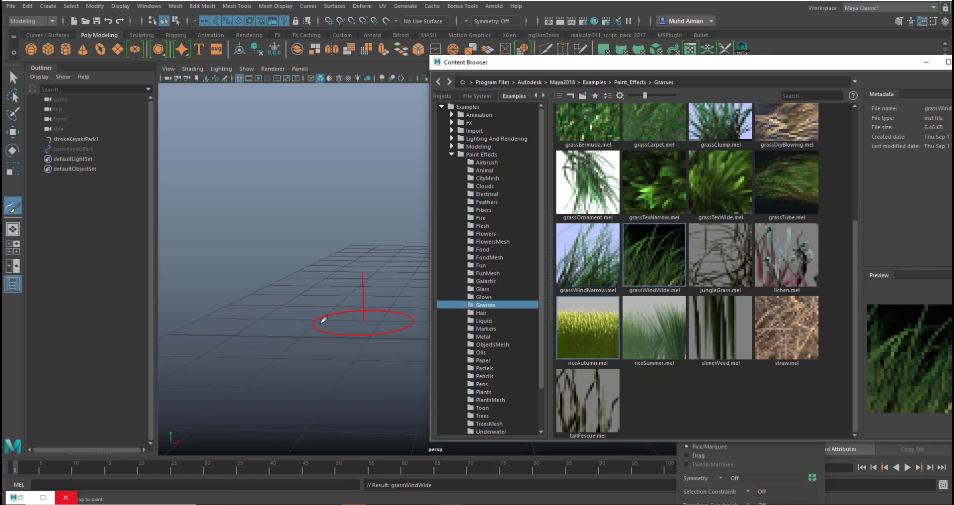
Step: Paint a stroke of grassCarpet grass across the grid and minimize the Content Browser
scroll(675, 300, up, 3)
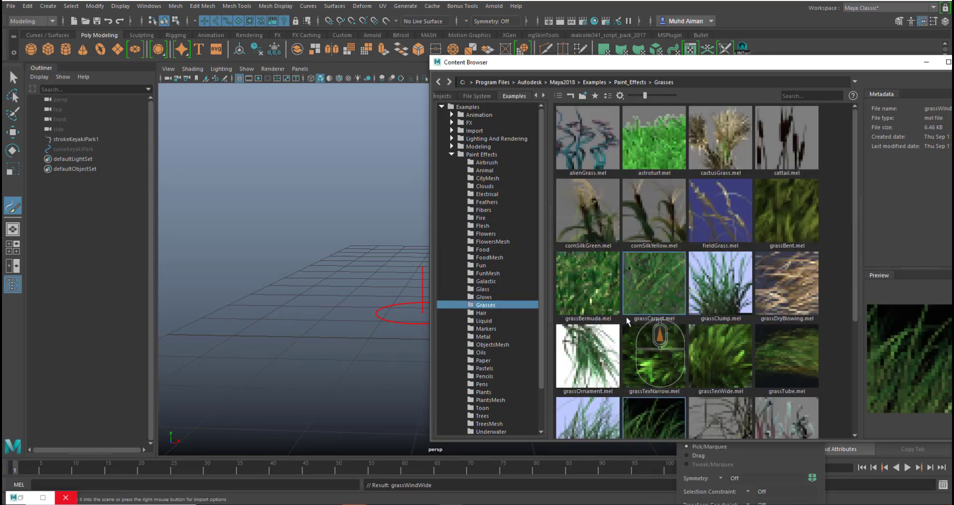
click(675, 298)
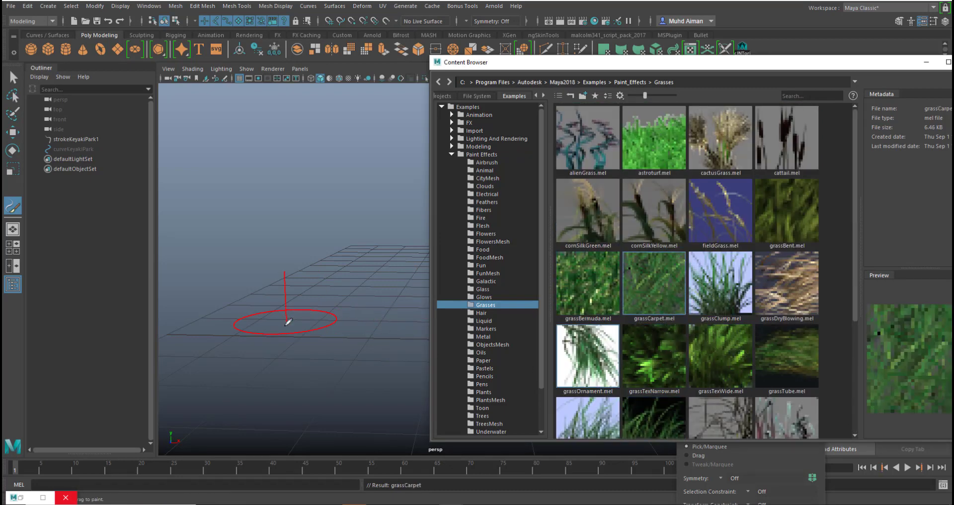
mouse_move(288, 323)
mouse_down()
mouse_move(279, 351)
mouse_move(325, 378)
mouse_move(420, 355)
mouse_up()
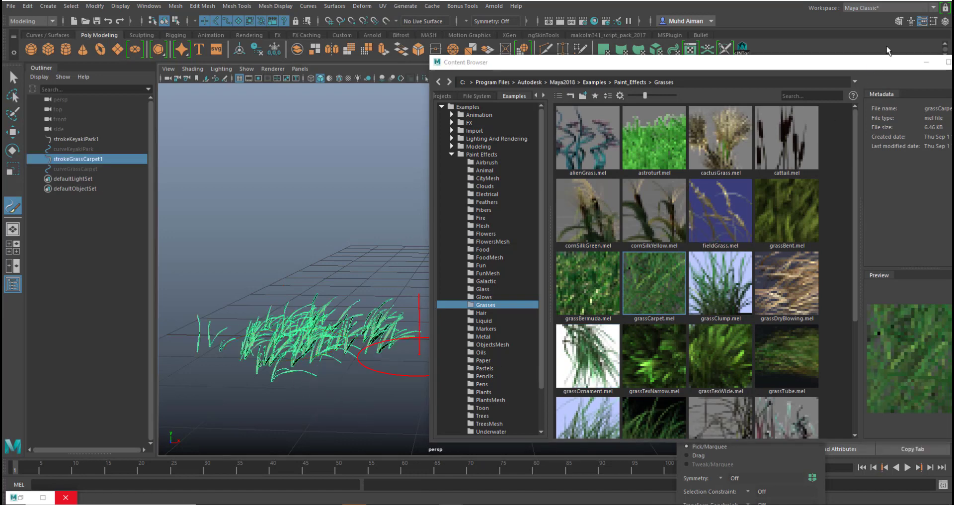
click(926, 63)
alt+middle_drag(395, 333, 445, 315)
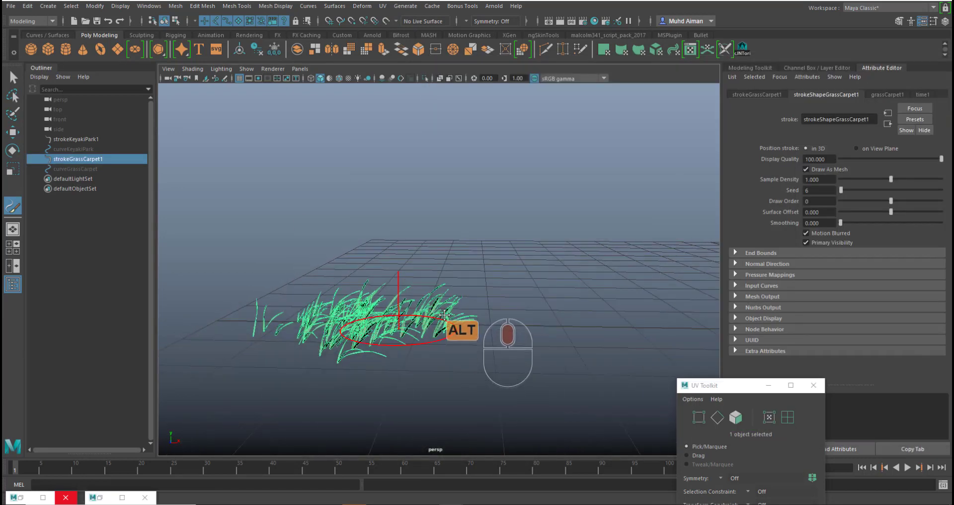
Step: In the grassCarpet1 brush's tube creation attributes, set Length Max to about 1.149
click(883, 94)
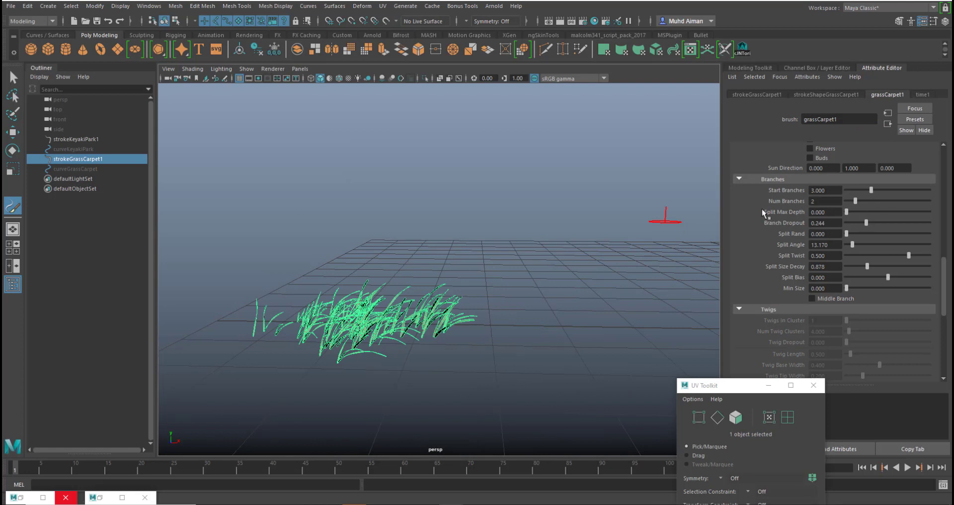
click(739, 180)
scroll(750, 211, up, 5)
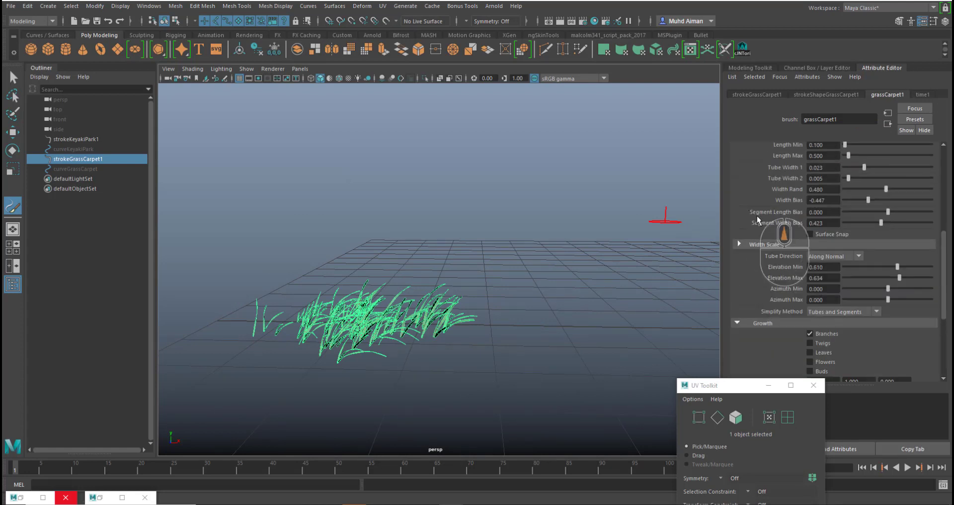
click(754, 207)
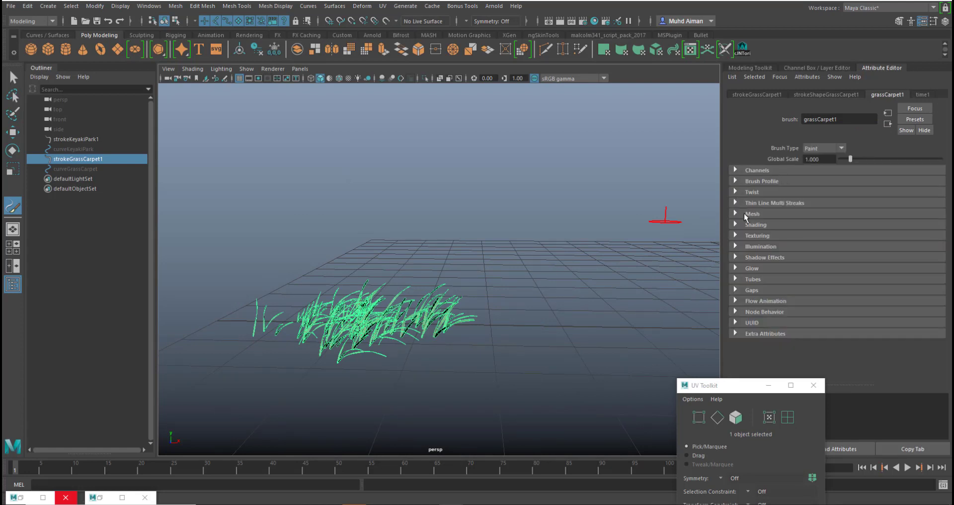
click(736, 278)
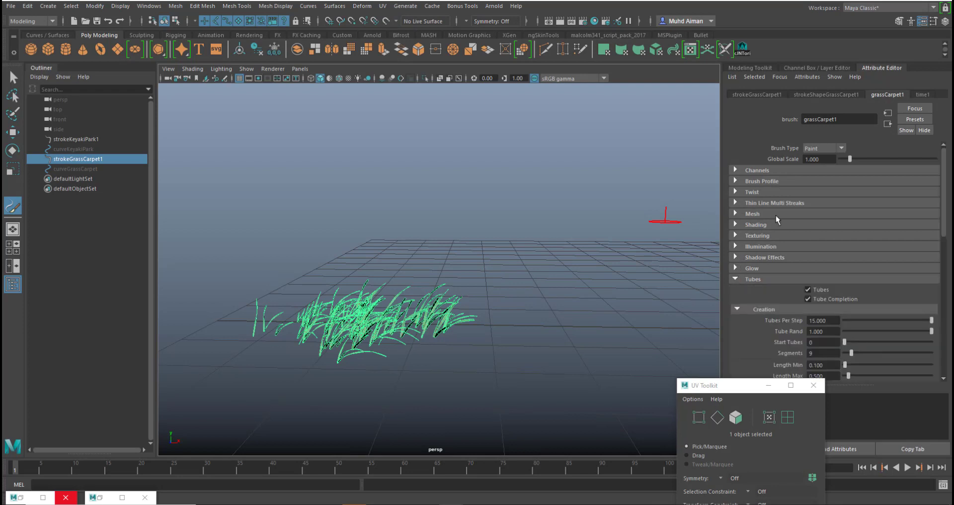
scroll(776, 216, down, 4)
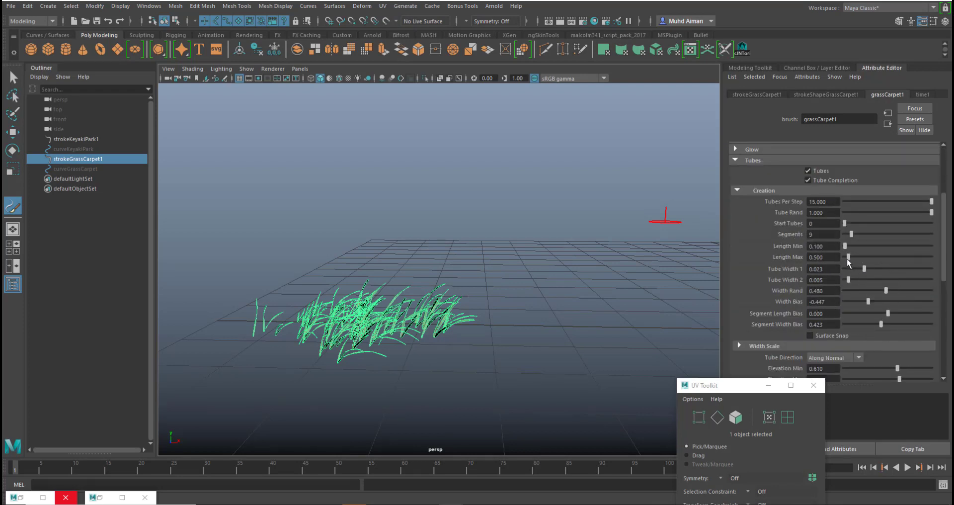
drag(848, 259, 854, 260)
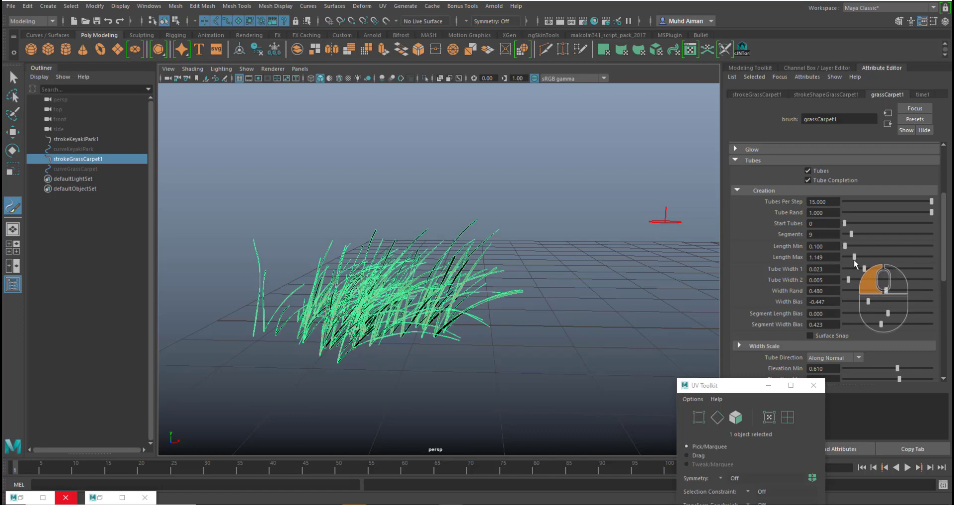
Step: Set the grass tubes' Length Min to 0.747, Length Max to 1.034 and Tube Width 1 to 0.021
scroll(527, 288, down, 5)
scroll(532, 293, up, 3)
alt+middle_drag(551, 287, 483, 323)
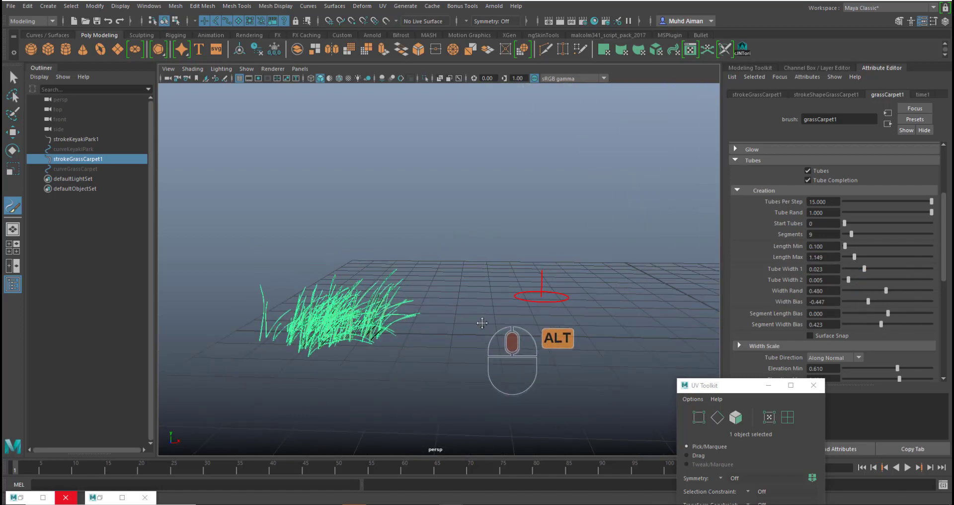
alt+right_drag(514, 315, 491, 318)
alt+middle_drag(528, 293, 504, 298)
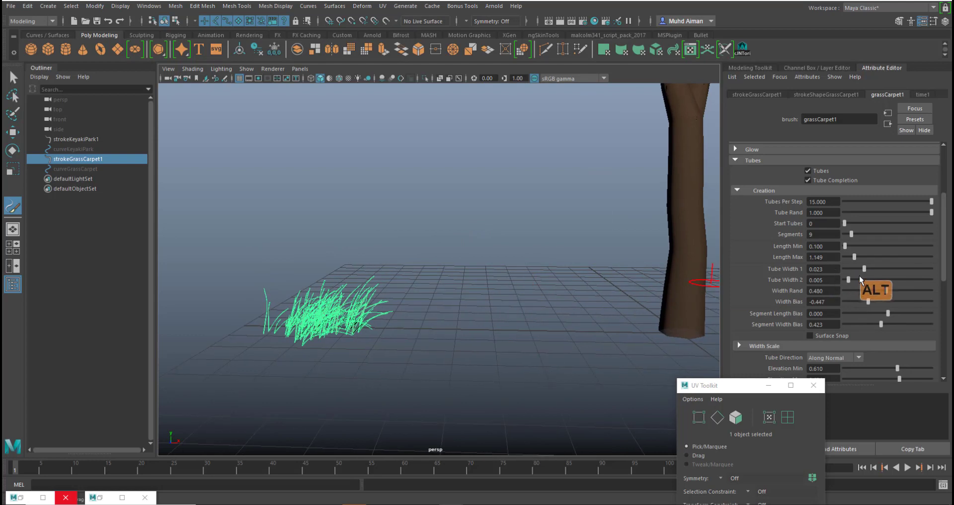
drag(864, 267, 850, 246)
Step: Inspect the grass blades up close, close the UV Toolkit, and set the brush's Width Bias to -0.299
alt+right_drag(384, 306, 430, 327)
alt+drag(434, 323, 499, 316)
alt+middle_drag(466, 305, 471, 280)
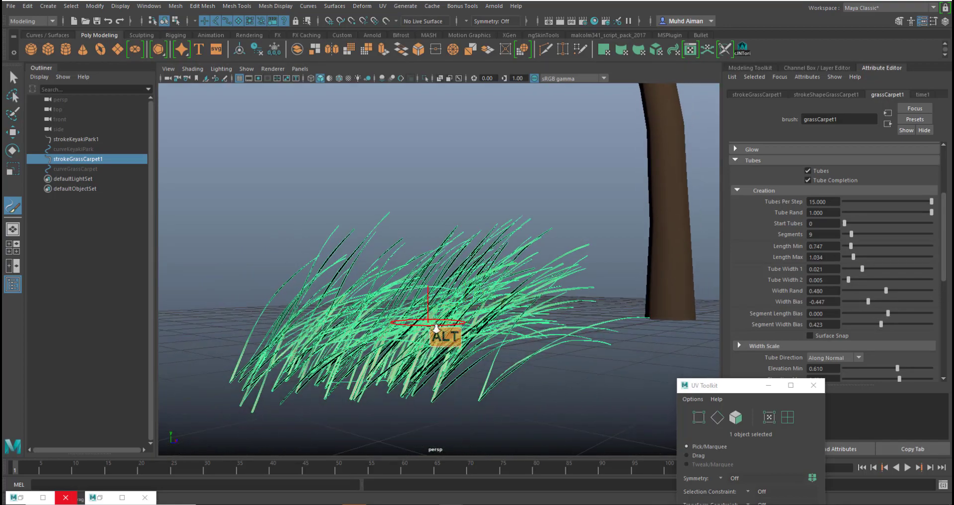
alt+right_drag(429, 320, 454, 348)
alt+drag(474, 327, 498, 312)
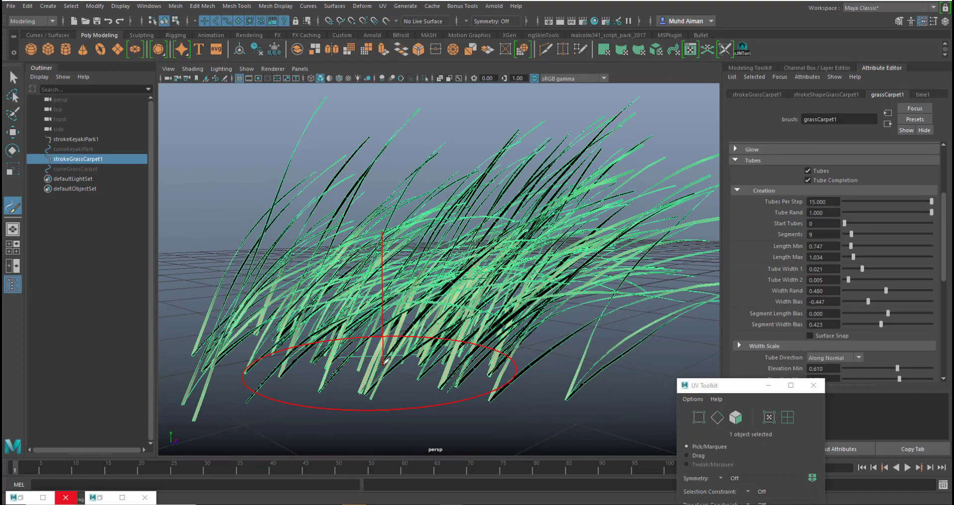
alt+drag(515, 328, 443, 288)
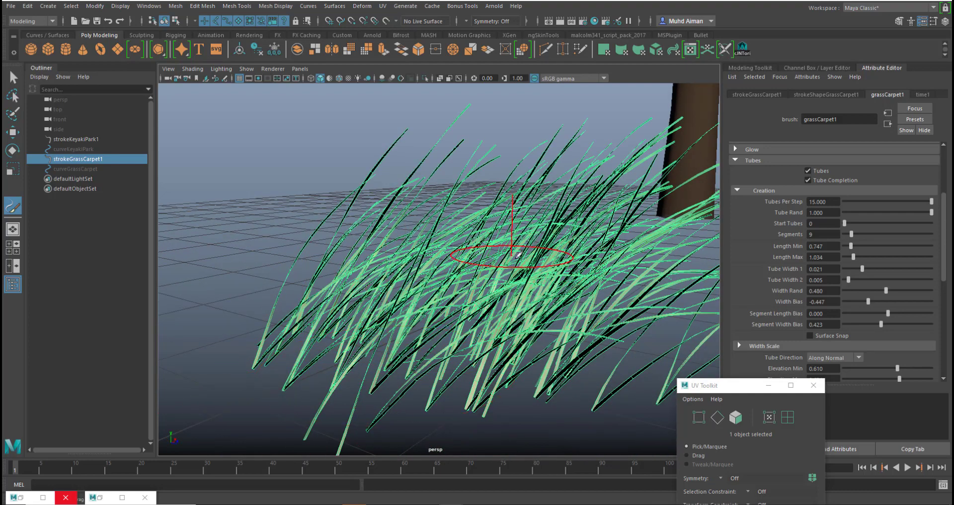
click(812, 385)
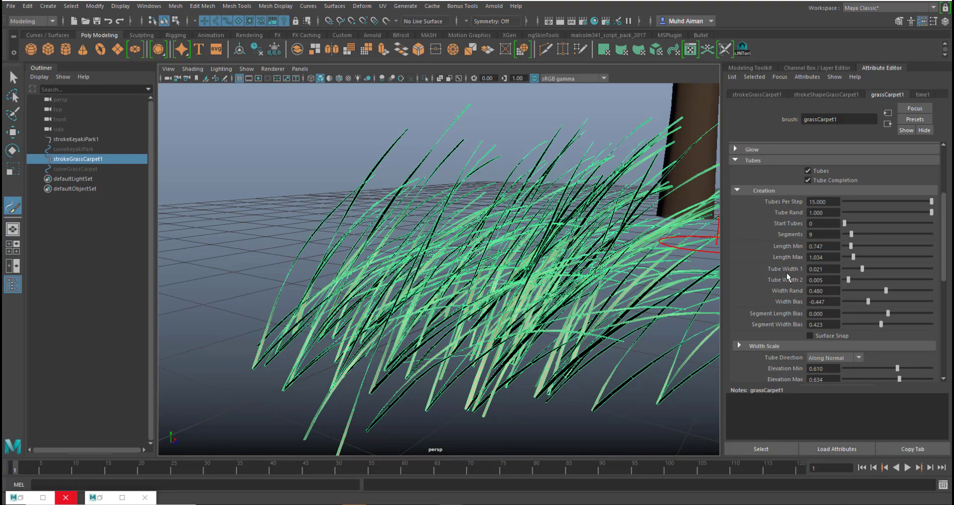
scroll(746, 225, down, 3)
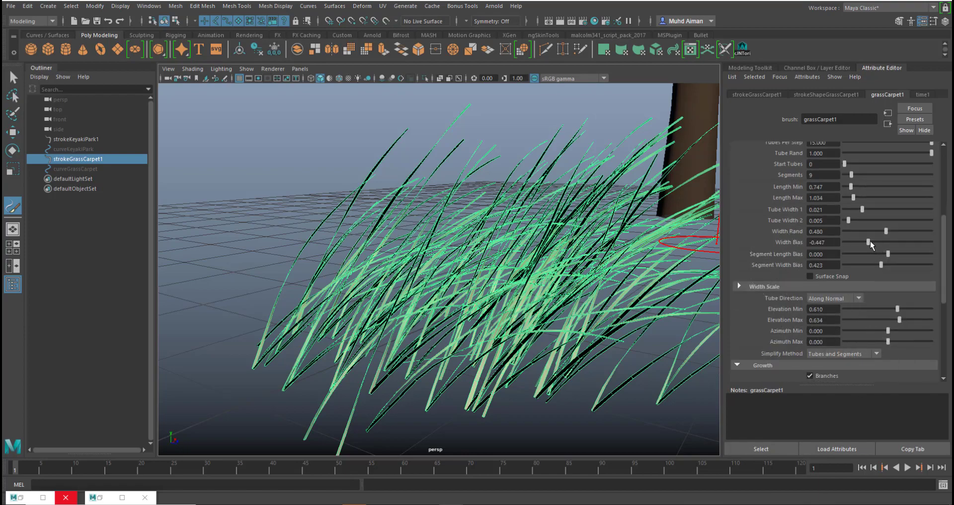
mouse_move(870, 240)
mouse_down()
mouse_move(884, 244)
mouse_move(875, 243)
mouse_up()
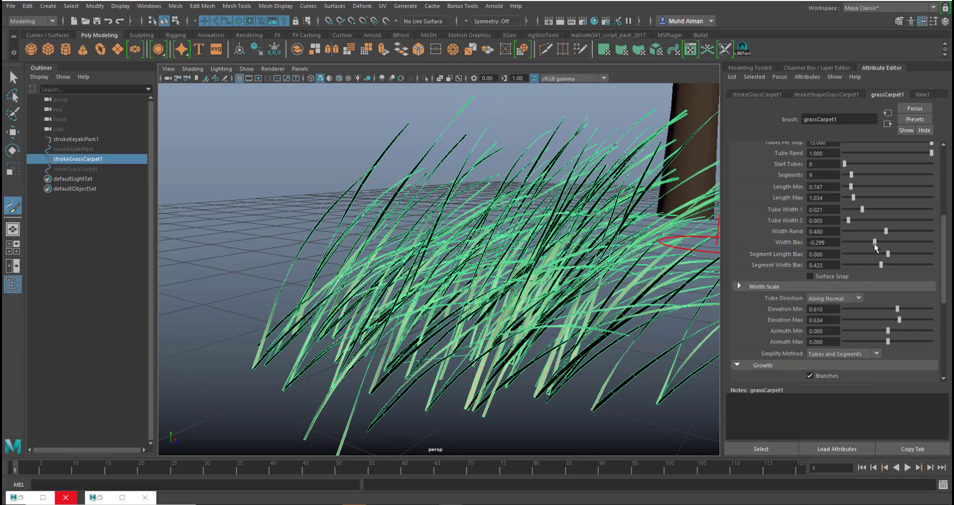
Step: Widen the grass blades by setting Tube Width 1 to about 0.095 and Tube Width 2 to 0.025
scroll(814, 235, up, 3)
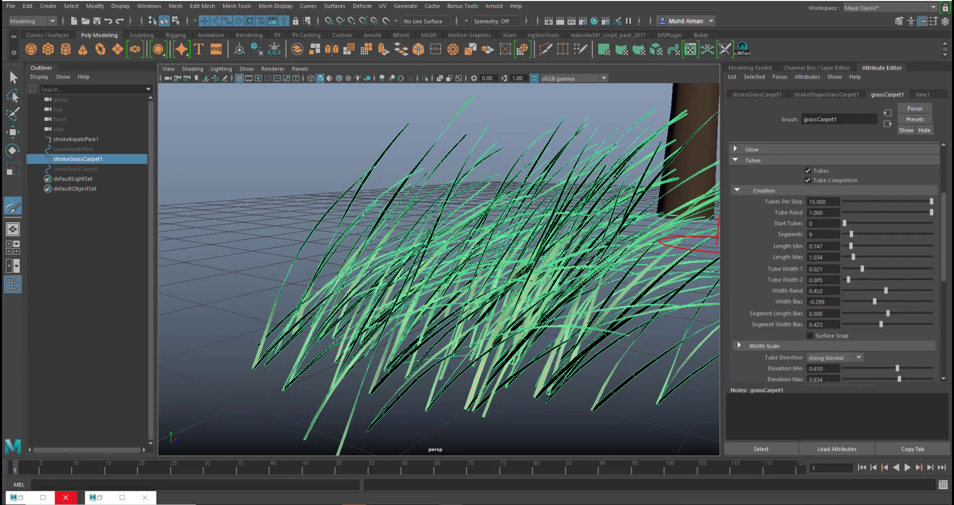
scroll(855, 338, down, 3)
scroll(860, 274, up, 3)
mouse_move(863, 269)
mouse_down()
mouse_move(867, 281)
mouse_move(890, 283)
mouse_move(866, 280)
mouse_up()
alt+drag(569, 307, 627, 316)
alt+middle_drag(627, 316, 577, 301)
drag(861, 272, 927, 282)
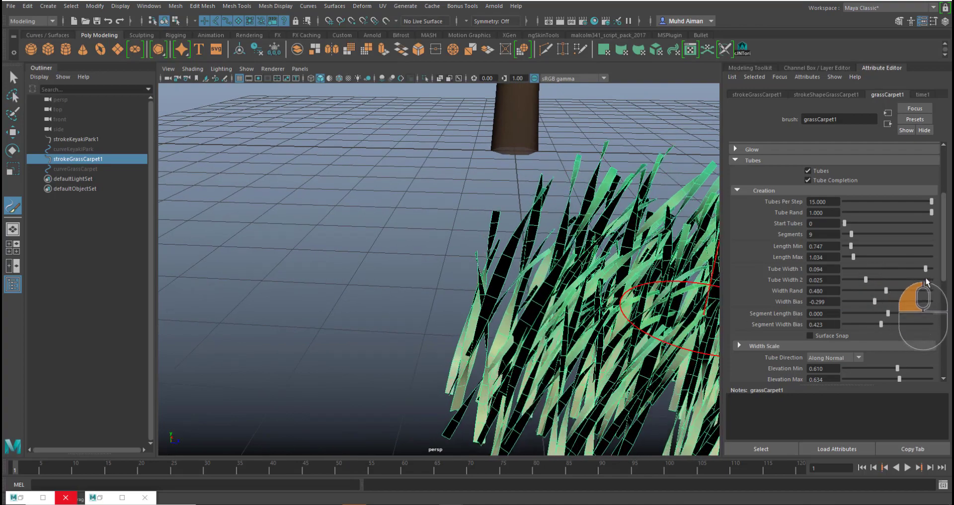
alt+drag(547, 318, 465, 311)
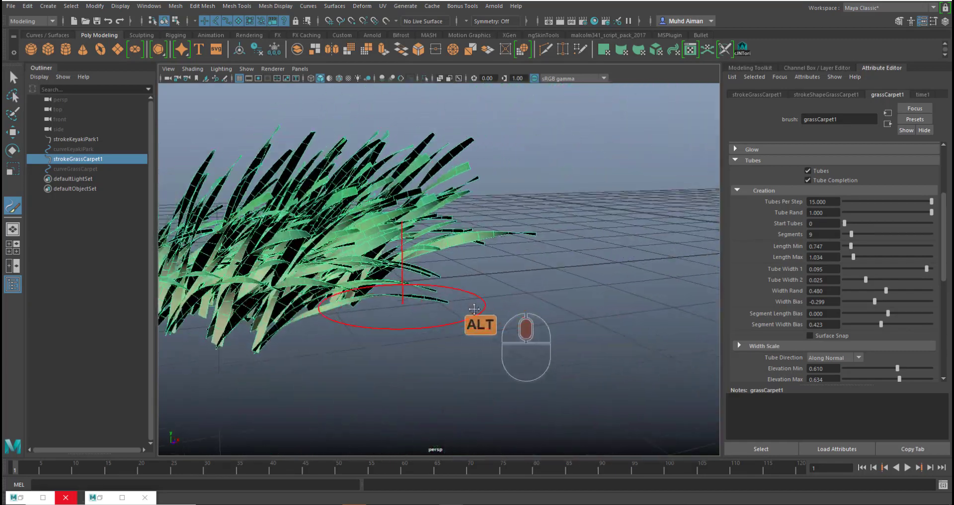
mouse_move(464, 311)
alt+middle_down()
mouse_move(504, 327)
mouse_move(493, 330)
alt+middle_up()
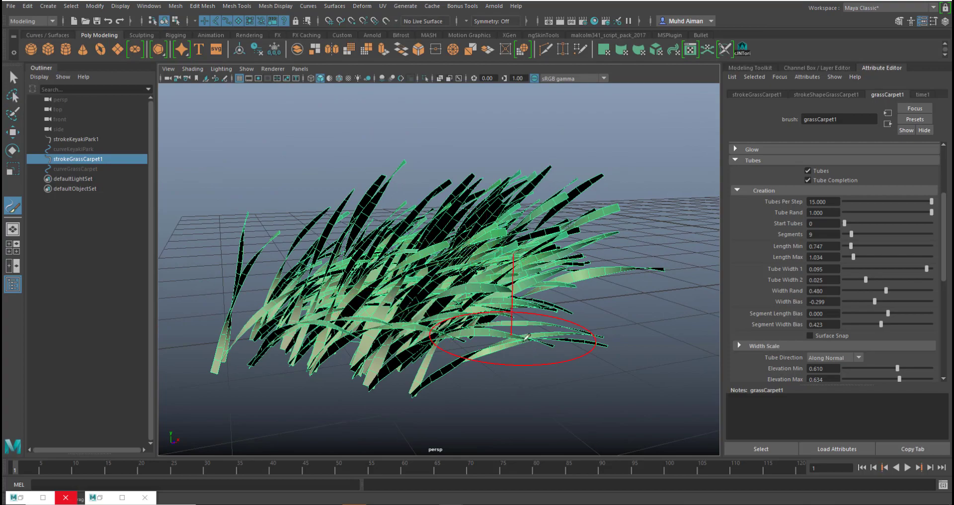
mouse_move(497, 333)
alt+mouse_down()
mouse_move(467, 290)
mouse_move(493, 330)
mouse_move(478, 319)
mouse_move(489, 321)
alt+mouse_up()
Step: In the tubes' behavior forces, set Path Follow to 0, Path Attract to 0.048 and Random to 0.054
scroll(801, 238, up, 5)
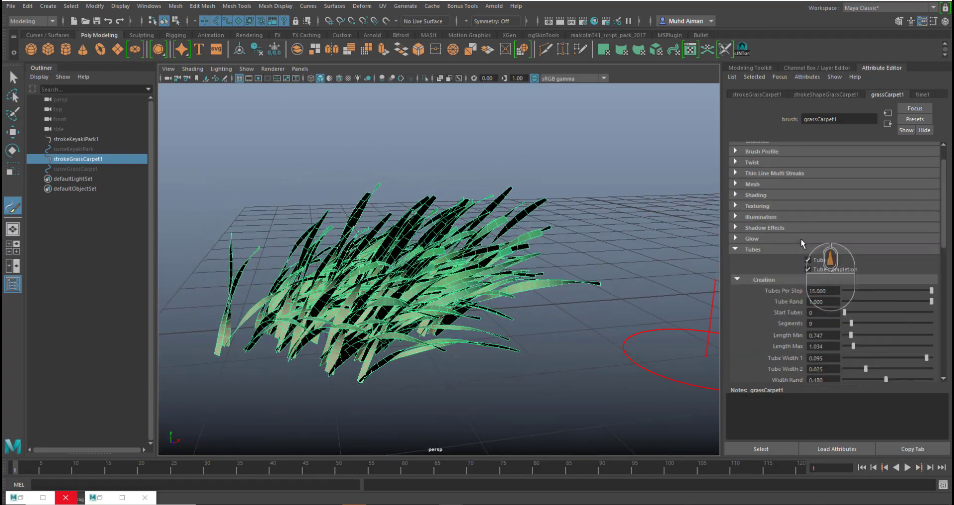
alt+drag(601, 291, 581, 265)
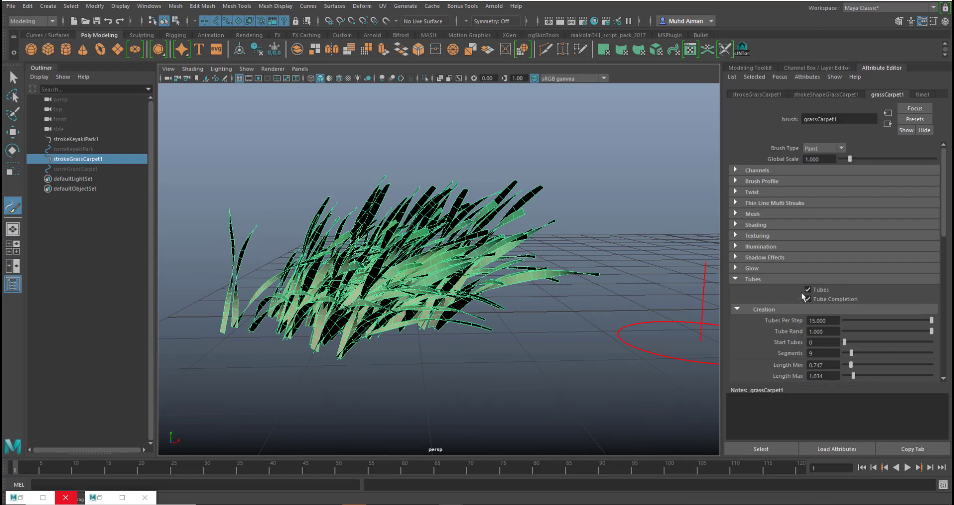
click(734, 279)
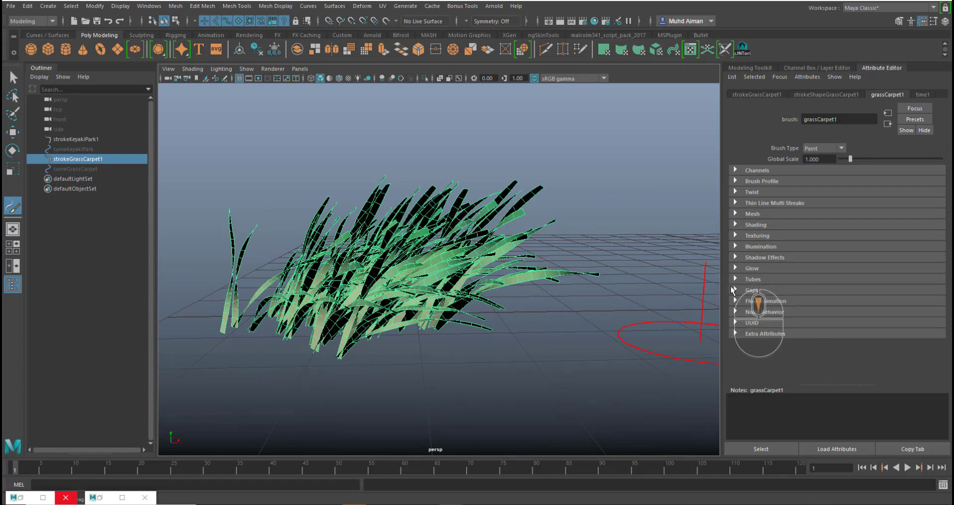
click(735, 278)
scroll(750, 296, down, 5)
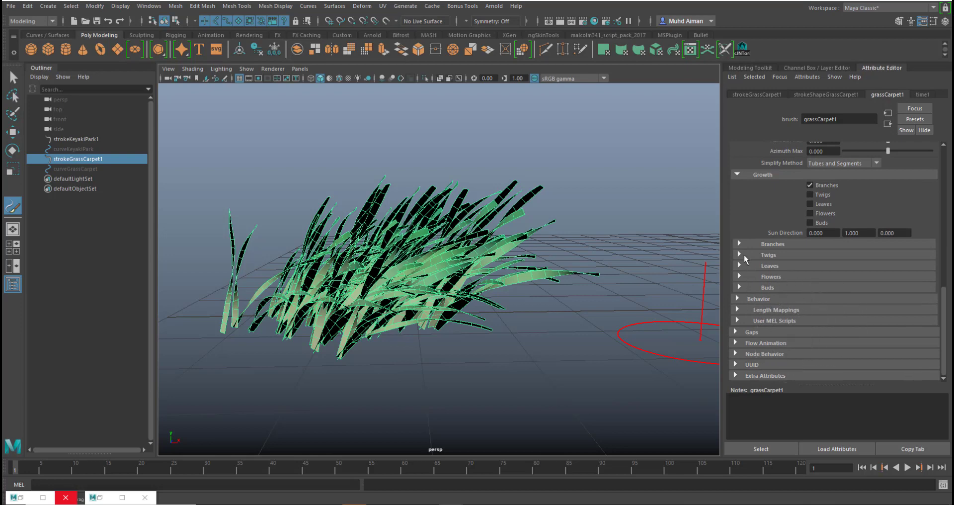
click(737, 299)
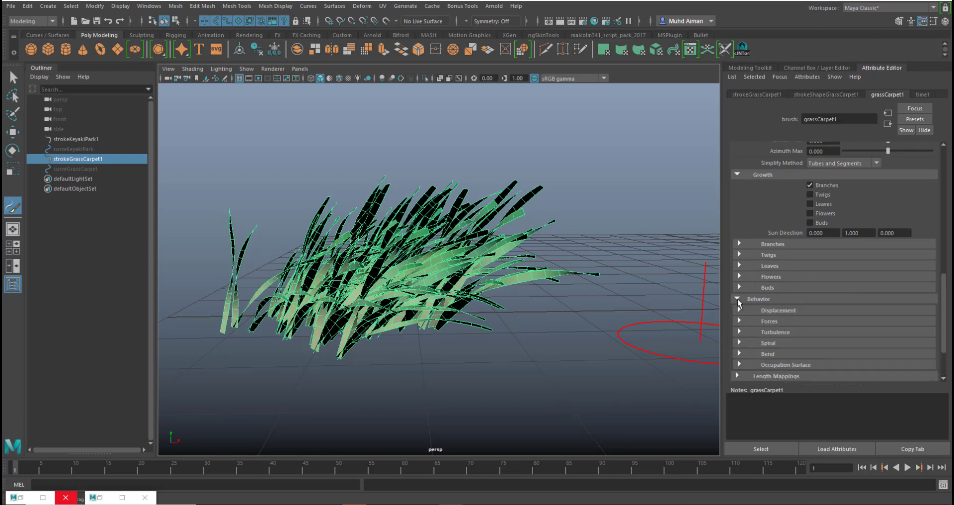
click(740, 320)
scroll(895, 305, down, 2)
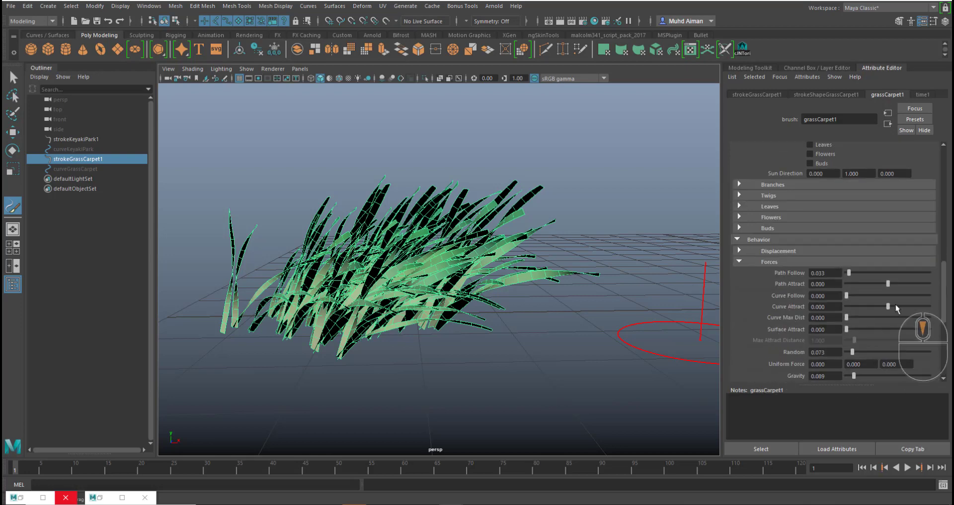
drag(851, 272, 888, 285)
drag(852, 351, 851, 351)
Step: Set the grass brush's Gravity force to 0.036 and its Path Attract to 0.084
scroll(873, 330, down, 2)
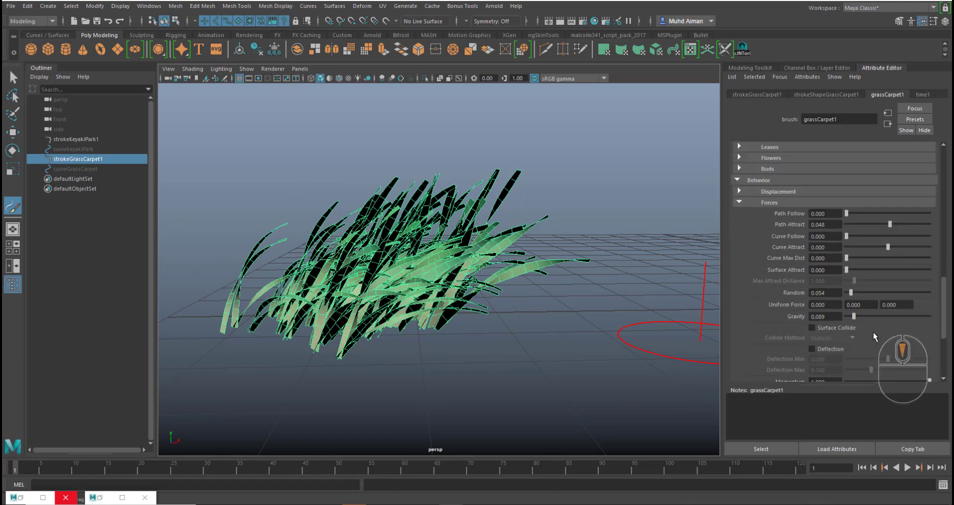
drag(853, 316, 849, 319)
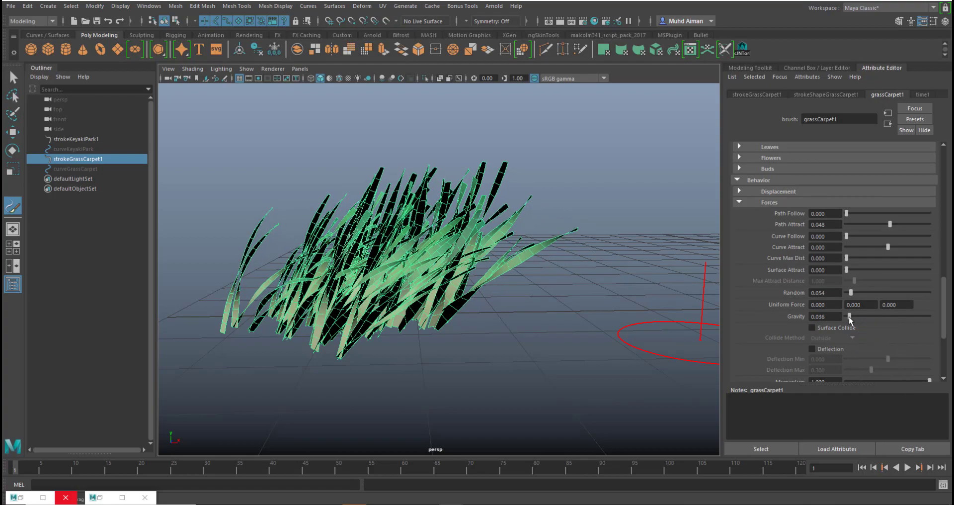
alt+drag(599, 336, 578, 297)
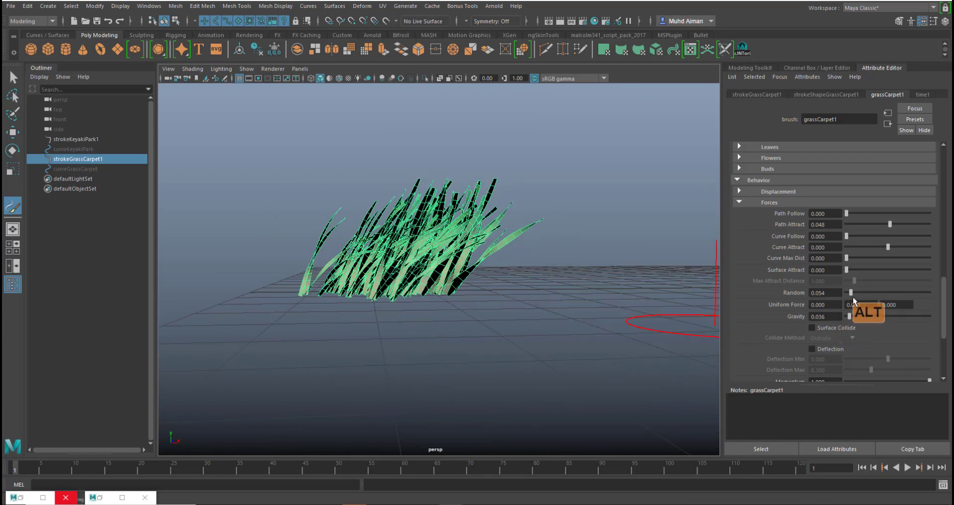
scroll(857, 318, down, 2)
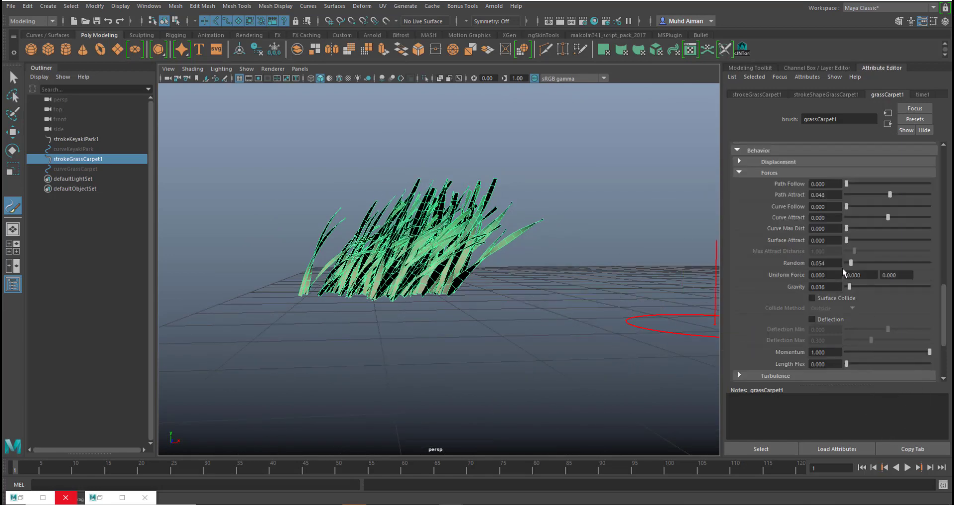
drag(890, 197, 892, 199)
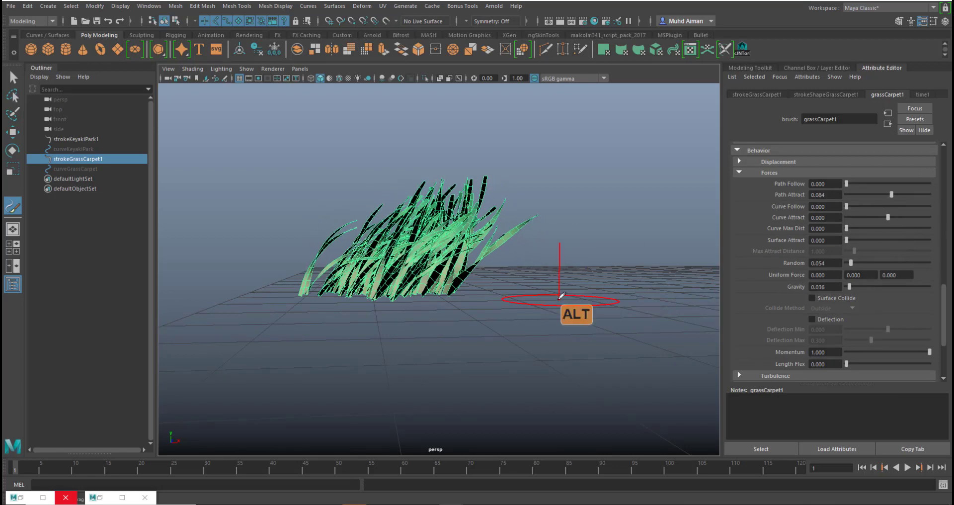
Step: Look through the brush's Spiral and Turbulence settings, try a slight Bend on the grass, and undo it
alt+drag(586, 278, 701, 242)
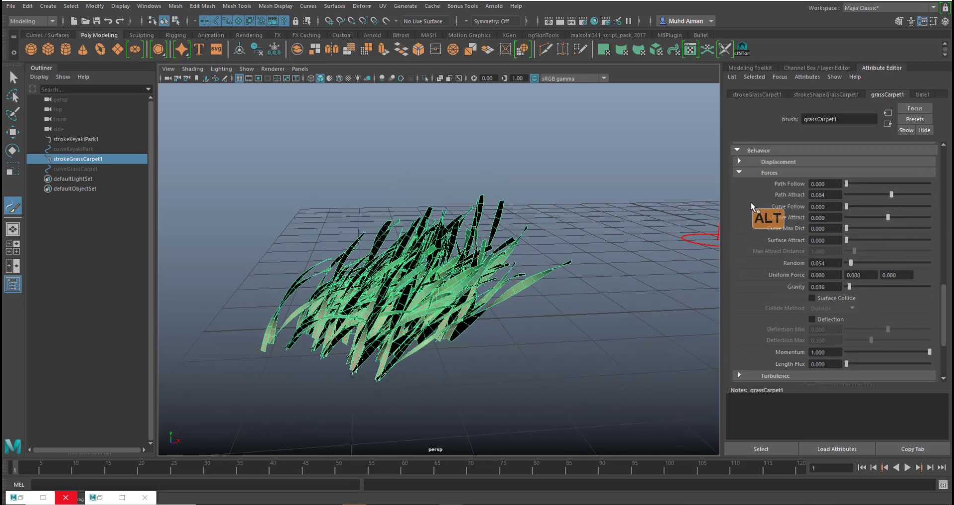
scroll(747, 332, down, 3)
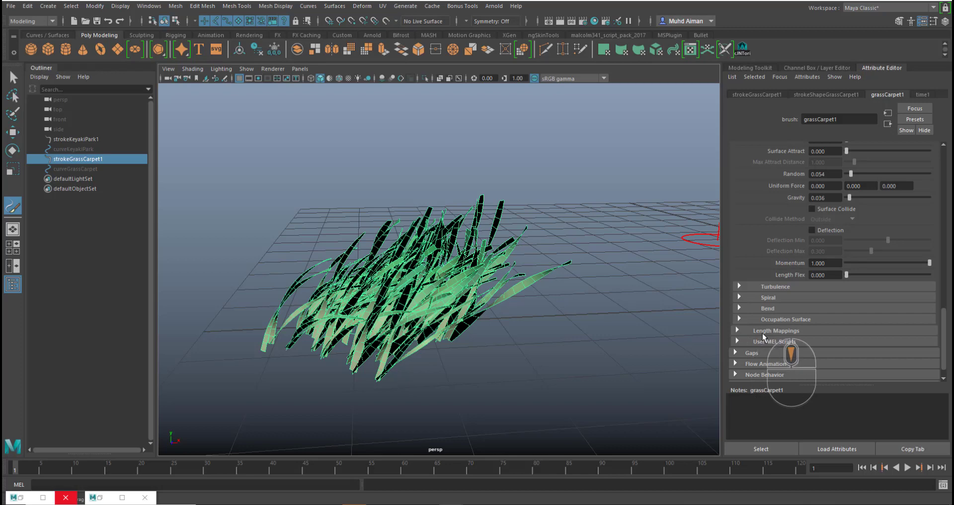
click(740, 297)
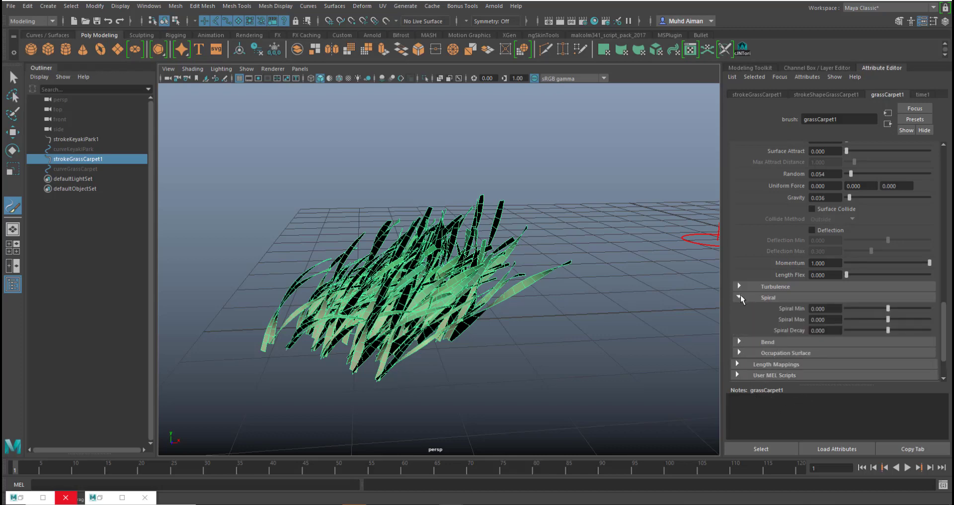
click(740, 298)
click(740, 287)
click(740, 286)
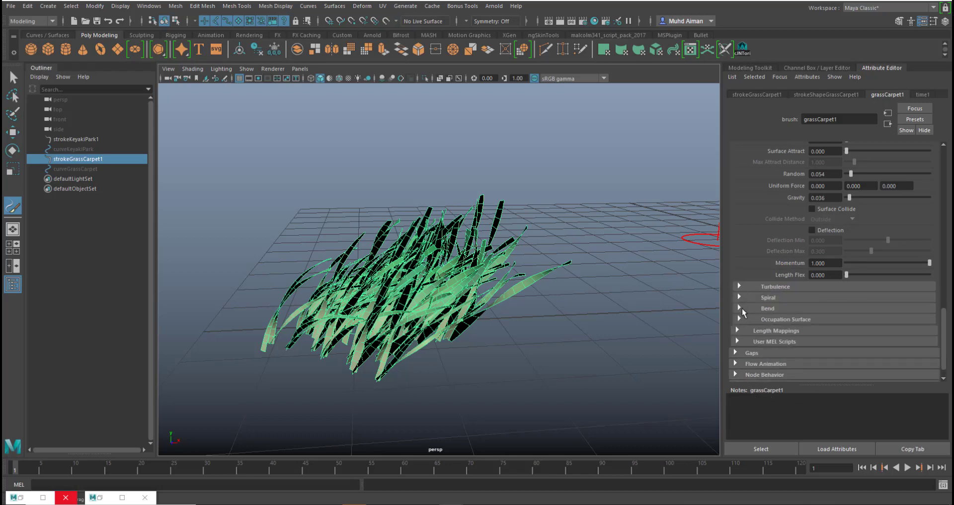
click(740, 308)
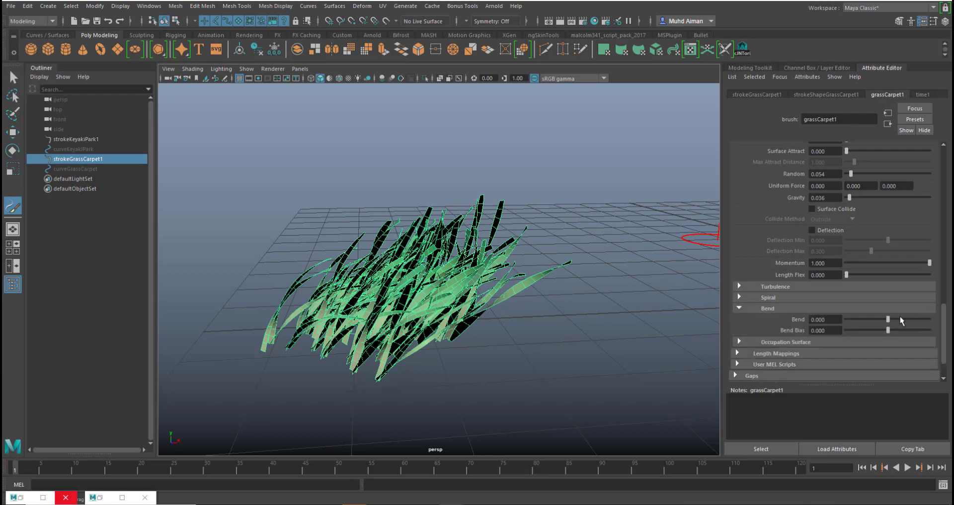
ctrl+drag(889, 320, 890, 318)
key(ctrl+z)
scroll(791, 322, up, 5)
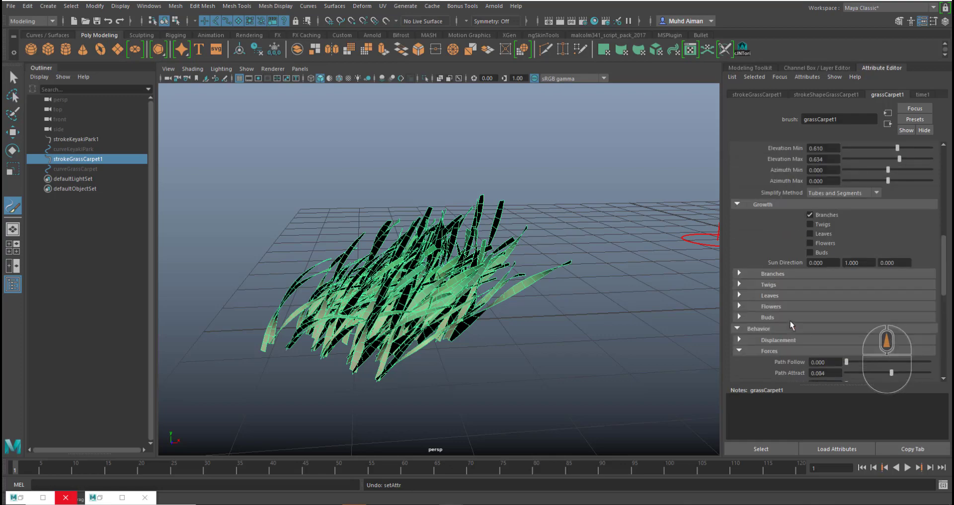
Step: Set the grass brush's Elevation Max to 0.914, Azimuth Min to -0.345 and Azimuth Max to -0.299
scroll(840, 283, up, 4)
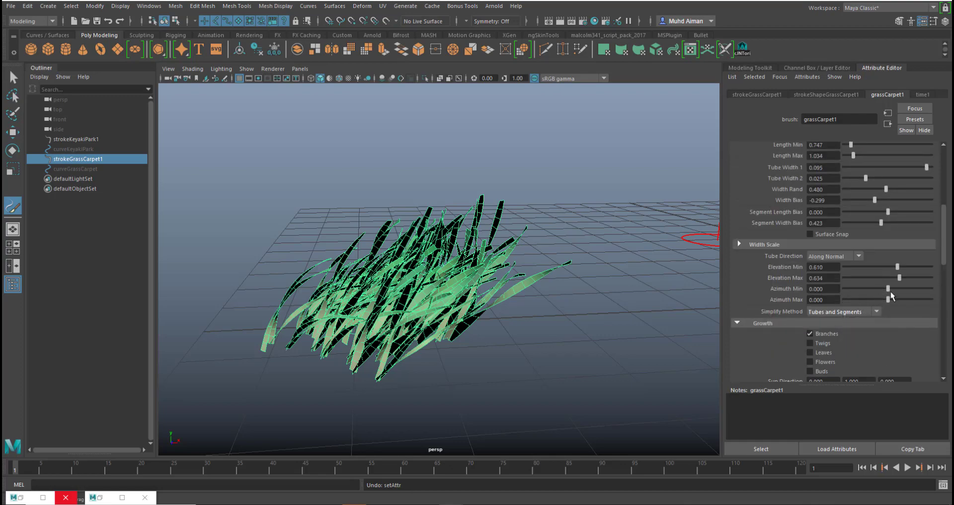
mouse_move(889, 289)
mouse_down()
mouse_move(870, 285)
mouse_move(889, 298)
mouse_move(875, 299)
mouse_move(896, 279)
mouse_move(924, 291)
mouse_up()
key(ctrl+z)
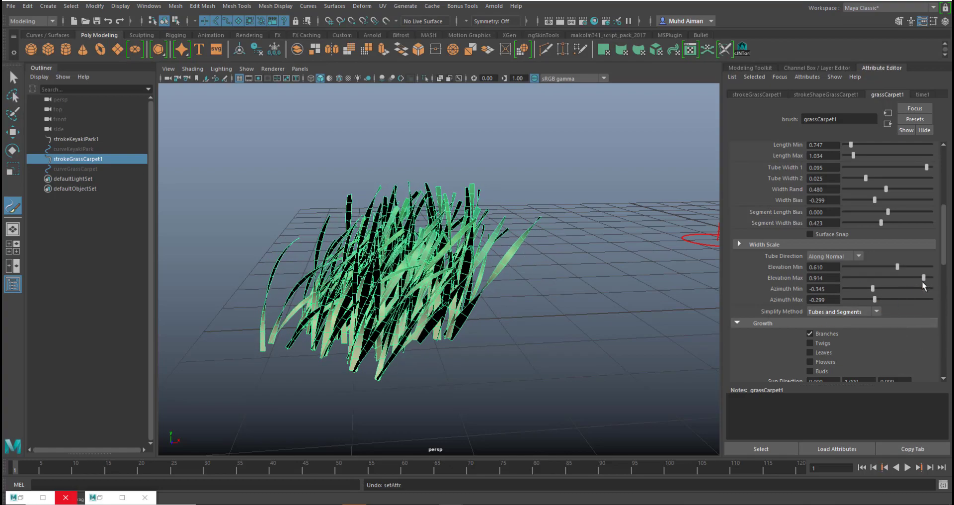
mouse_move(604, 324)
alt+mouse_down()
mouse_move(573, 321)
mouse_move(639, 323)
mouse_move(694, 350)
mouse_move(618, 341)
mouse_move(689, 273)
alt+mouse_up()
Step: Look through the grass brush's Brush Profile and Channels settings
scroll(773, 268, up, 5)
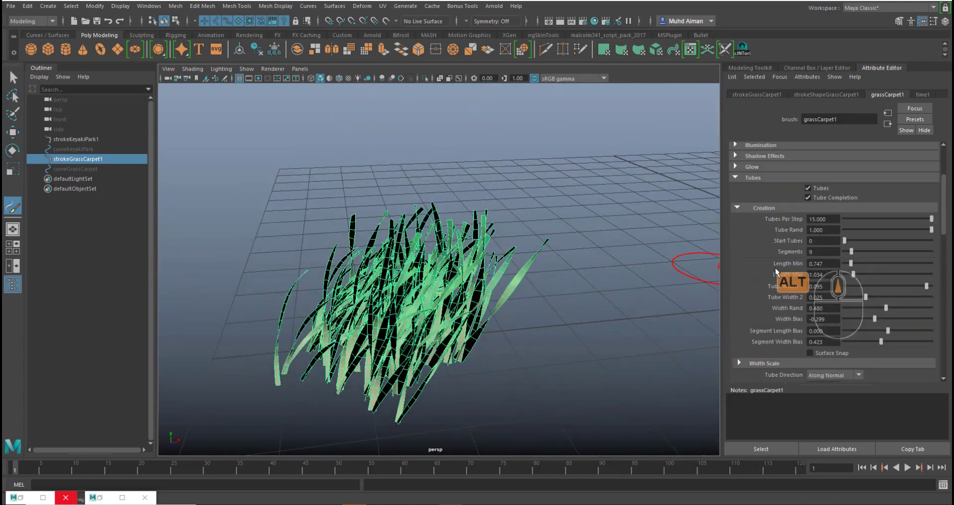
click(735, 280)
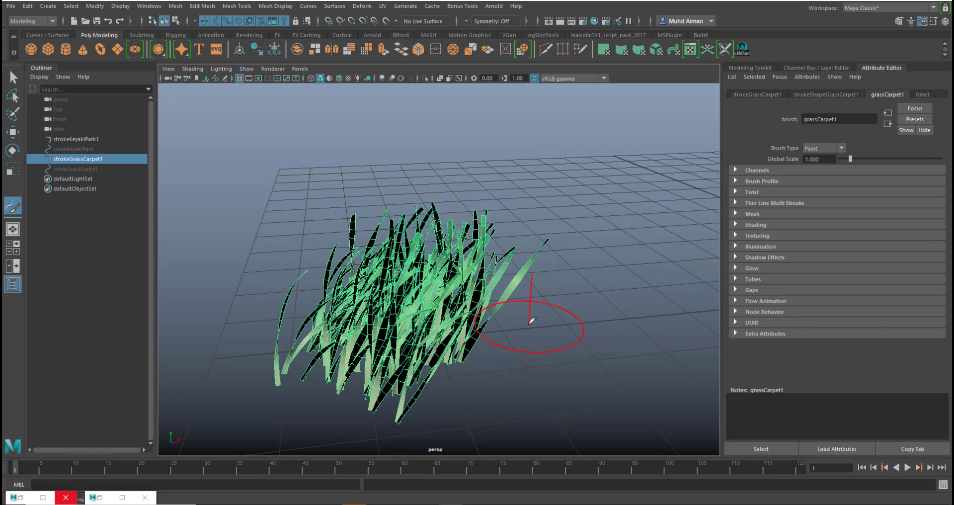
alt+right_drag(535, 322, 532, 291)
click(736, 182)
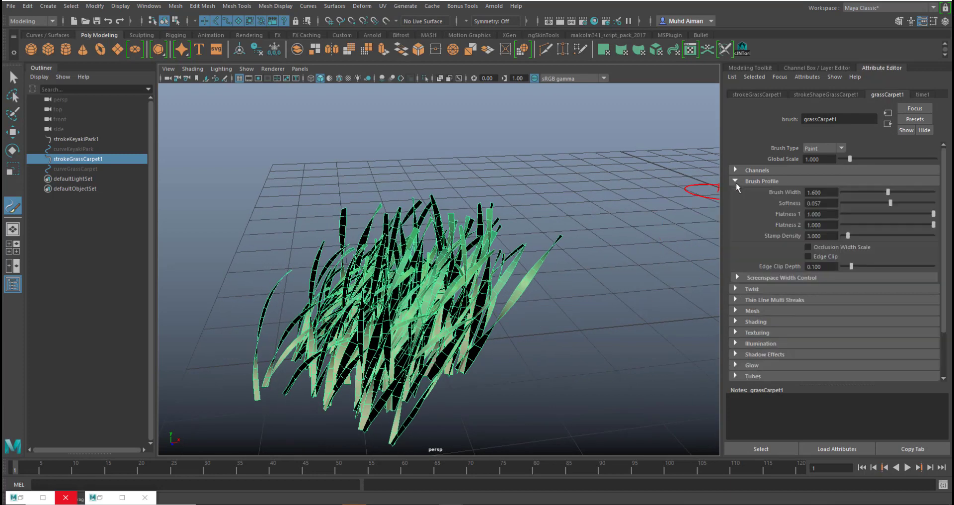
click(735, 182)
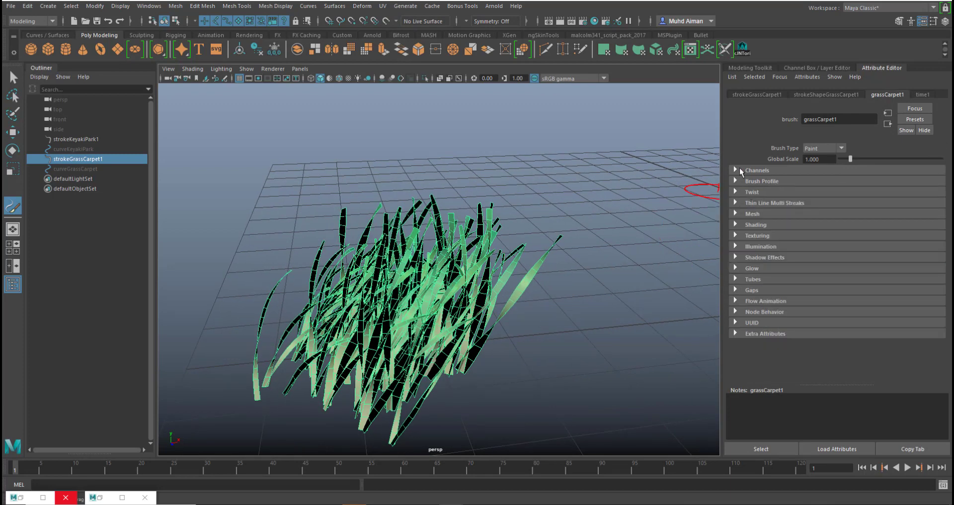
click(736, 169)
click(737, 169)
Step: Thin out the grass by setting the brush's Tubes Per Step to about 3.621
click(735, 279)
scroll(737, 280, down, 3)
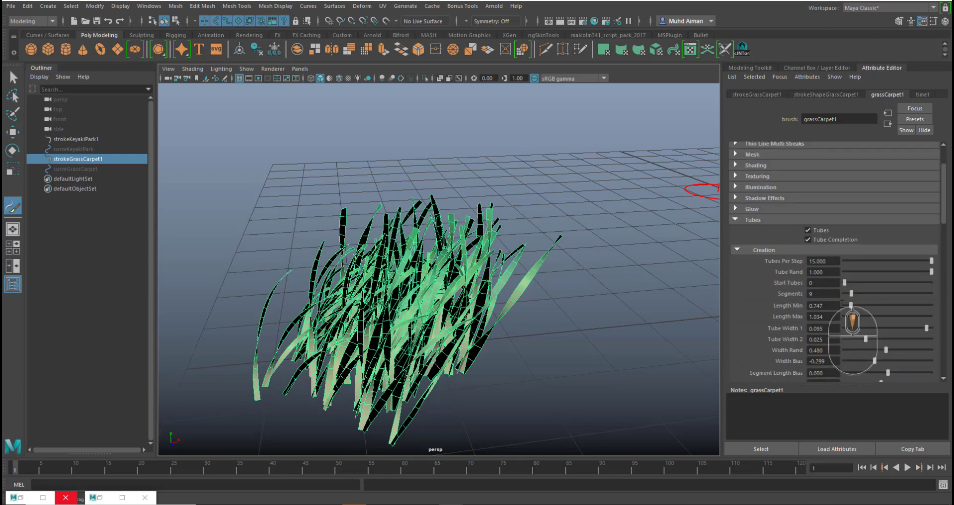
drag(931, 261, 876, 261)
alt+drag(603, 312, 585, 281)
Step: Leave the painting tool and duplicate the grassCarpet stroke
click(12, 77)
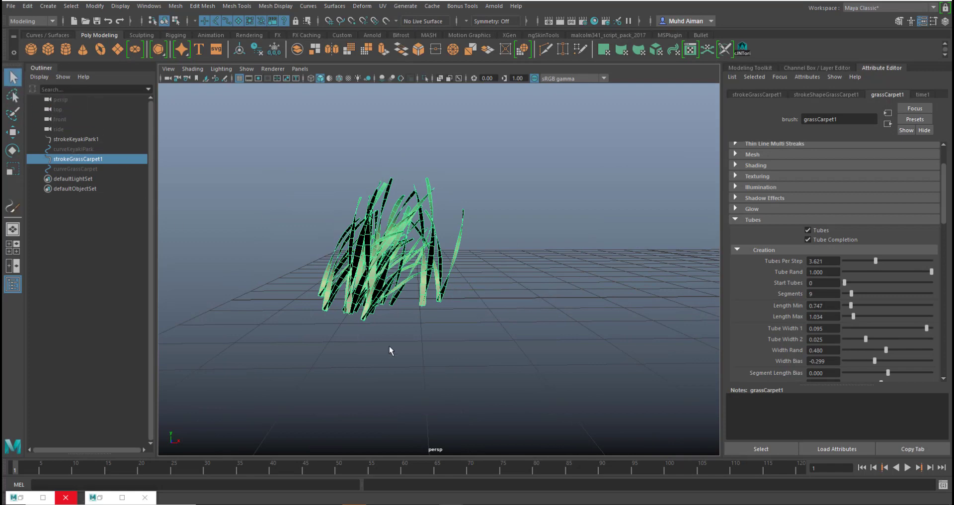
mouse_move(389, 343)
alt+right_down()
mouse_move(380, 312)
mouse_move(433, 291)
alt+right_up()
alt+middle_drag(433, 292, 425, 310)
alt+drag(425, 310, 456, 295)
key(ctrl+d)
Step: Center the duplicated grass stroke's pivot and move the duplicate diagonally behind the original clump
key(w)
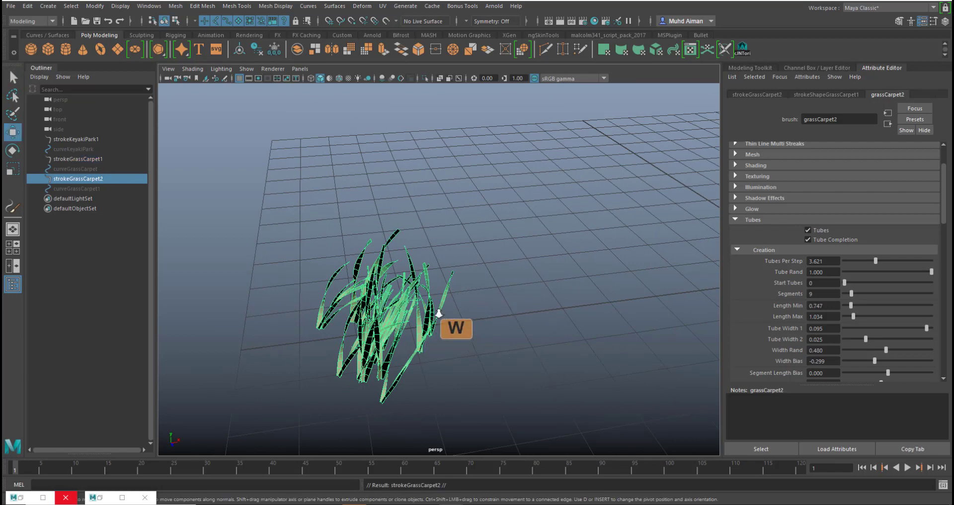
scroll(468, 298, down, 4)
click(94, 6)
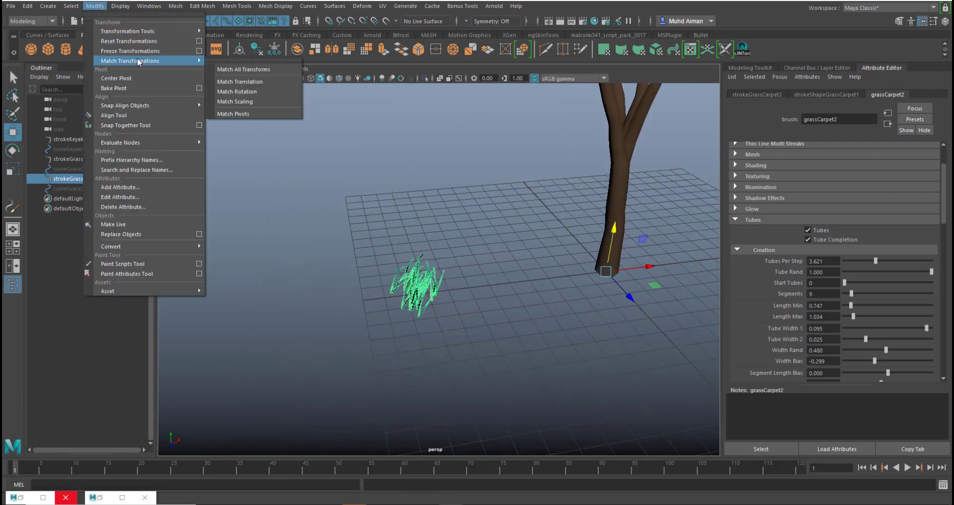
click(114, 77)
drag(463, 277, 506, 277)
drag(477, 305, 460, 286)
Step: Set the duplicated grass brush's Tubes Per Step to about 0.632 so it has only a few blades
alt+right_drag(479, 280, 531, 321)
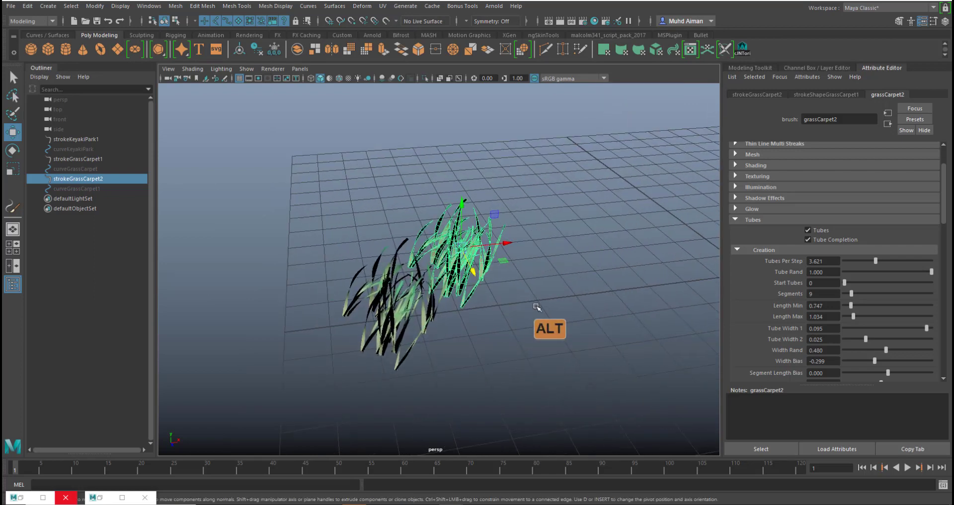
alt+drag(533, 312, 518, 294)
alt+right_drag(518, 294, 562, 306)
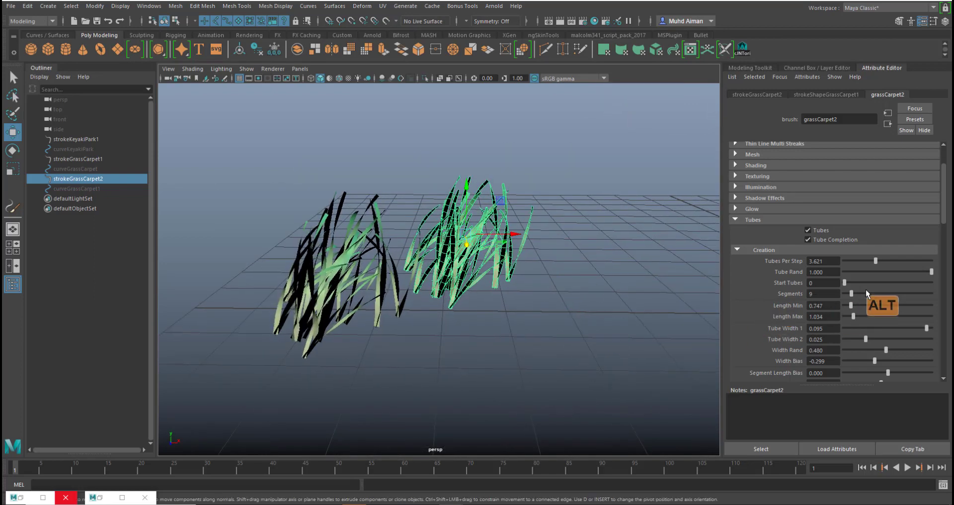
drag(875, 260, 854, 249)
scroll(847, 311, down, 3)
key(ctrl+z)
Step: Lengthen the duplicated grass blades by setting Length Min to about 0.805 and Length Max to 1.839
scroll(860, 288, up, 4)
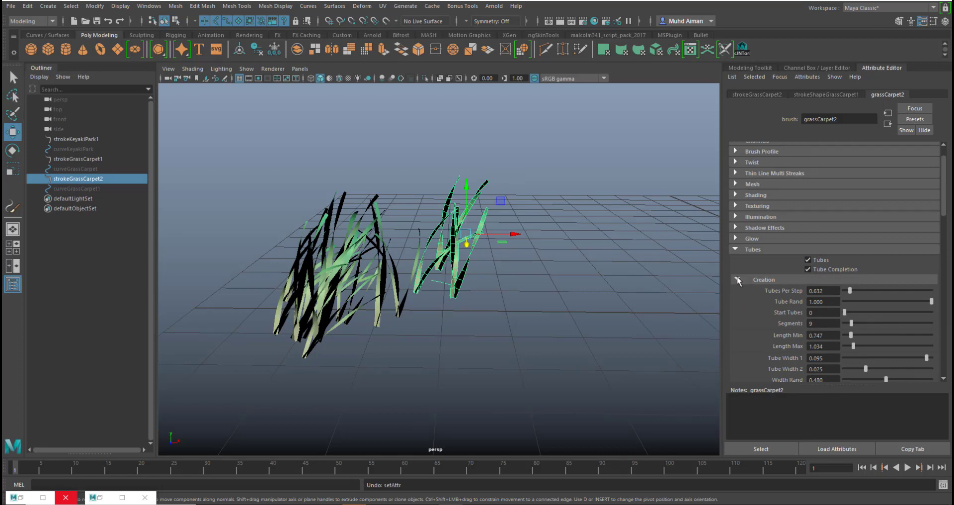
scroll(770, 326, down, 5)
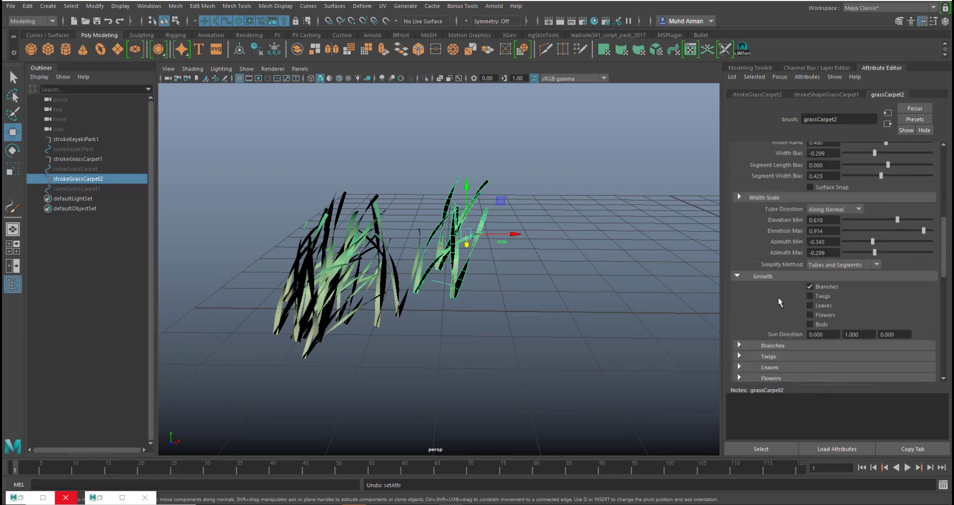
scroll(768, 297, down, 2)
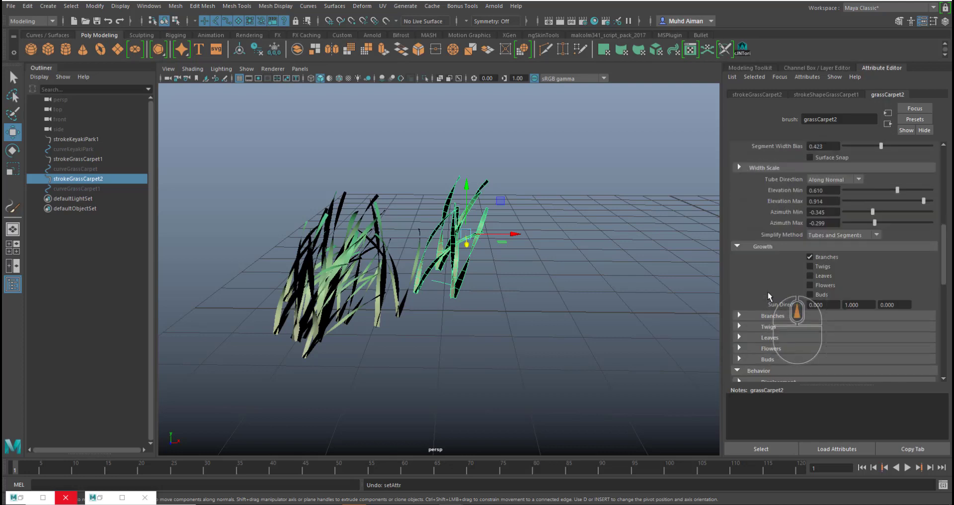
scroll(768, 298, up, 2)
scroll(779, 276, up, 1)
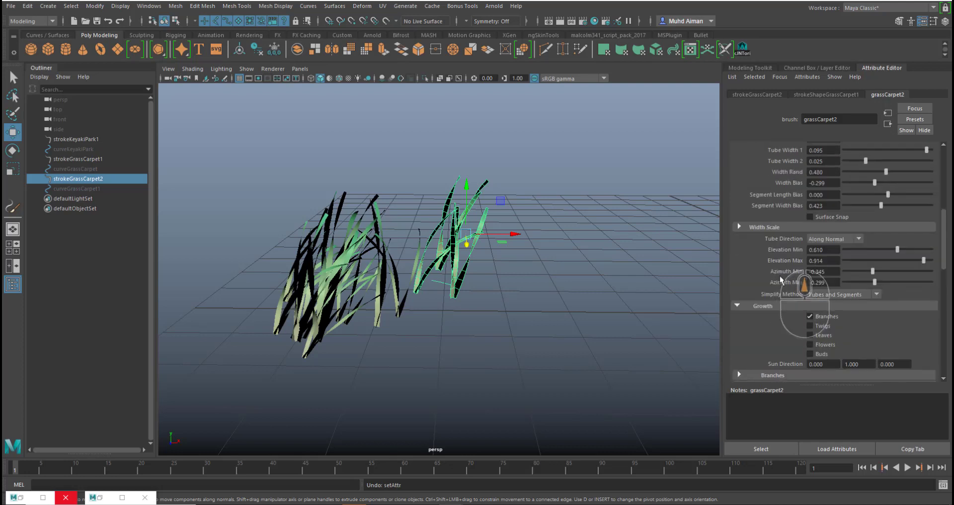
scroll(781, 299, down, 3)
scroll(750, 283, up, 6)
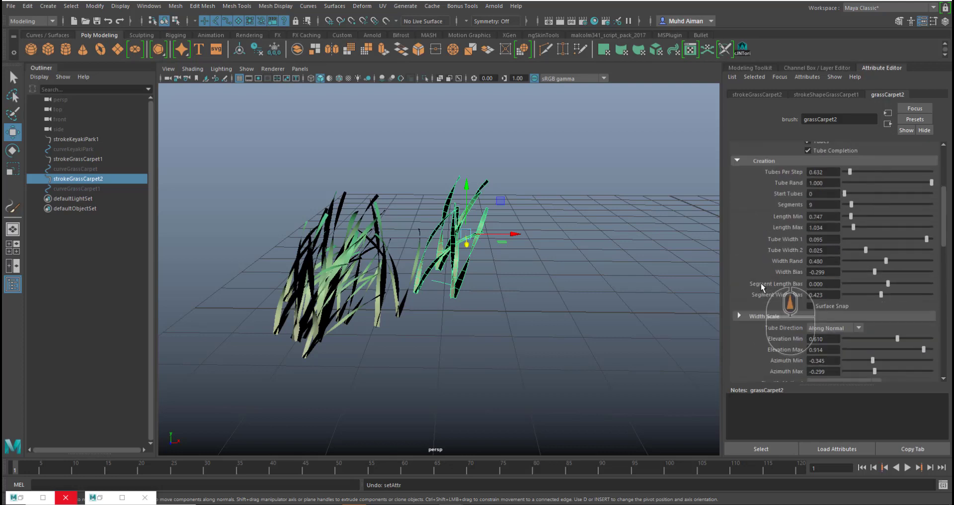
drag(849, 218, 851, 215)
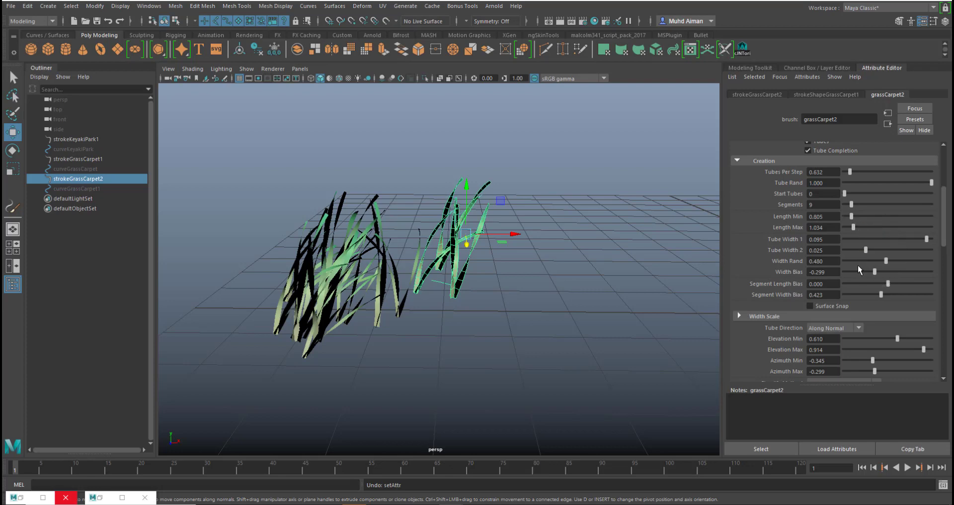
scroll(594, 255, up, 4)
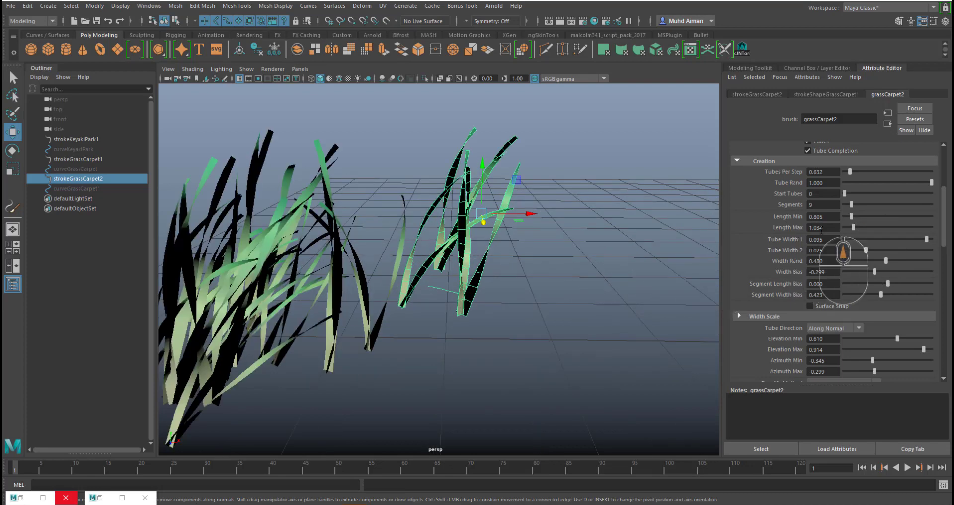
drag(853, 228, 861, 230)
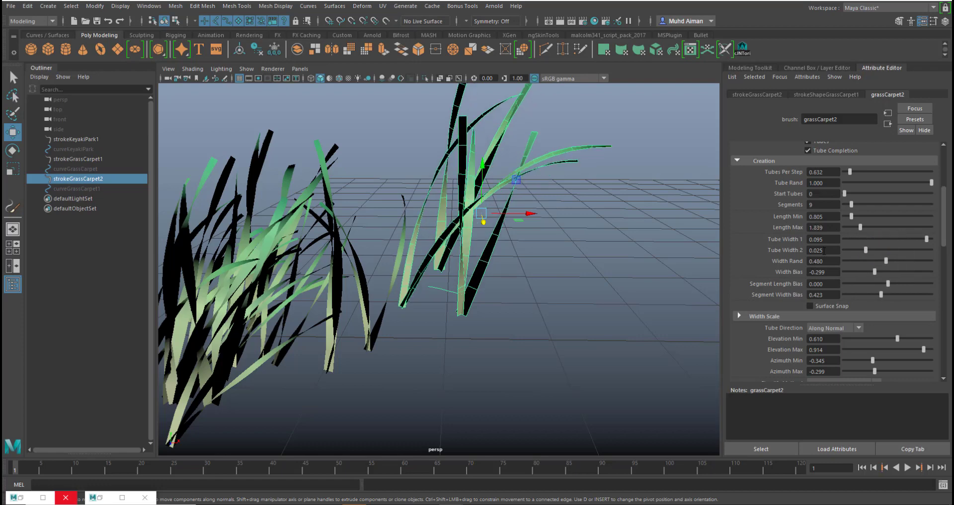
scroll(650, 292, down, 5)
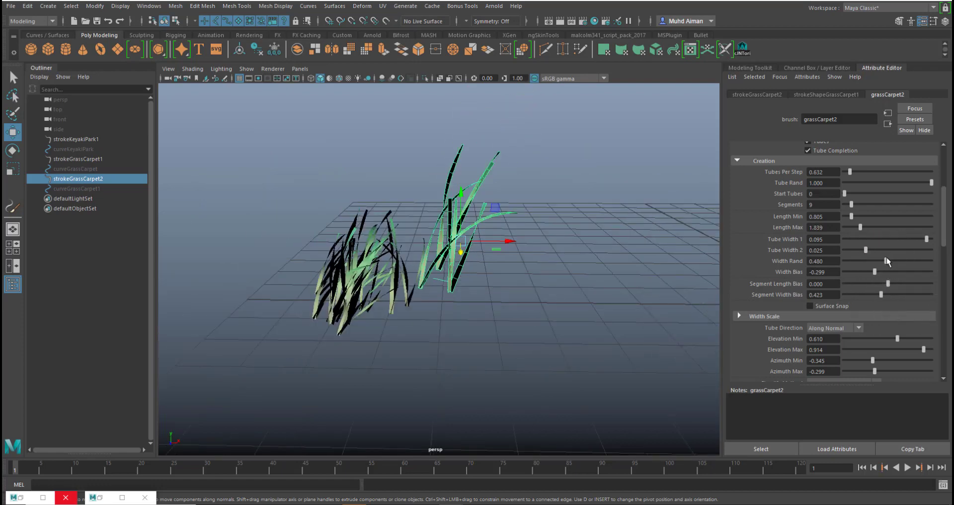
Step: Set the duplicated grass brush's Width Rand to about 0.460 and check both clumps beside the tree
mouse_move(887, 259)
mouse_down()
mouse_move(909, 269)
mouse_move(884, 270)
mouse_up()
click(539, 248)
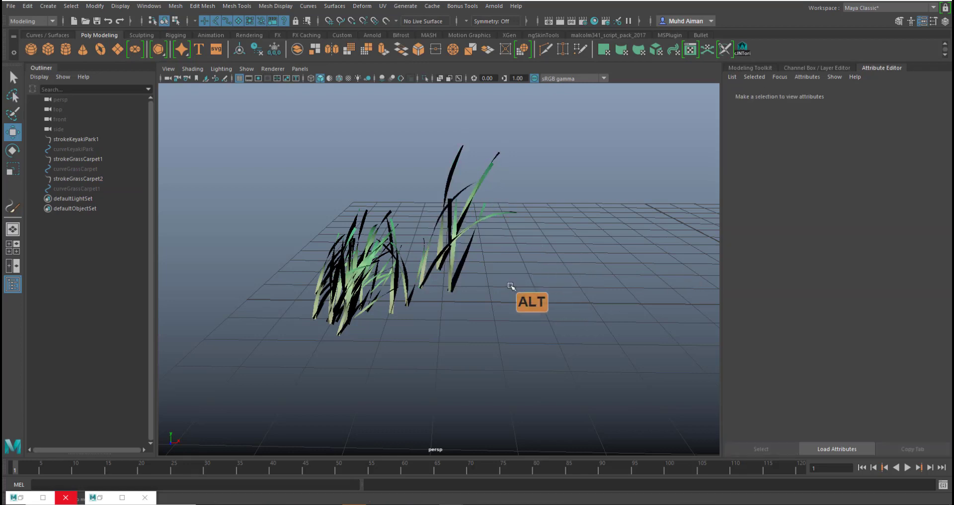
mouse_move(514, 285)
alt+mouse_down()
mouse_move(576, 302)
mouse_move(548, 330)
mouse_move(488, 281)
mouse_move(458, 273)
mouse_move(488, 291)
mouse_move(466, 227)
alt+mouse_up()
click(466, 229)
scroll(490, 289, down, 4)
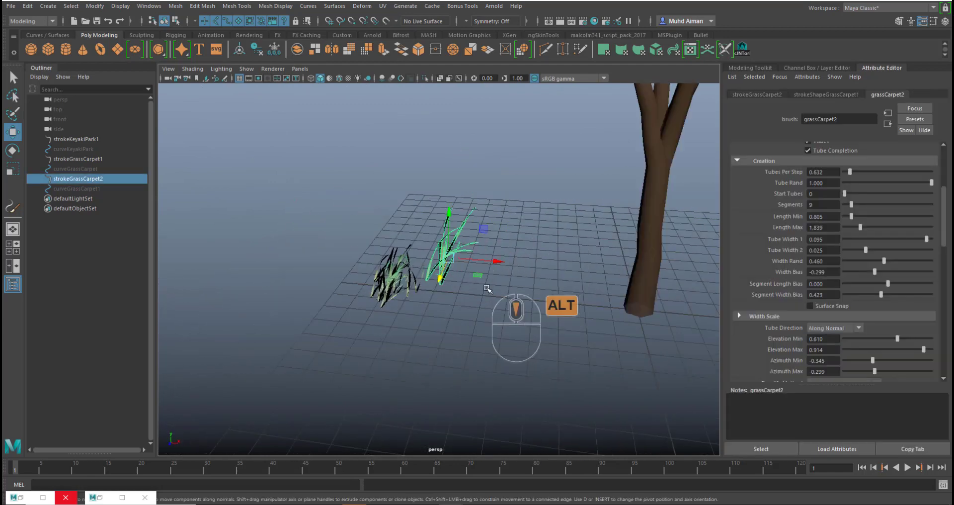
alt+drag(492, 291, 506, 289)
click(520, 320)
mouse_move(580, 371)
alt+mouse_down()
mouse_move(559, 320)
mouse_move(538, 322)
mouse_move(542, 306)
alt+mouse_up()
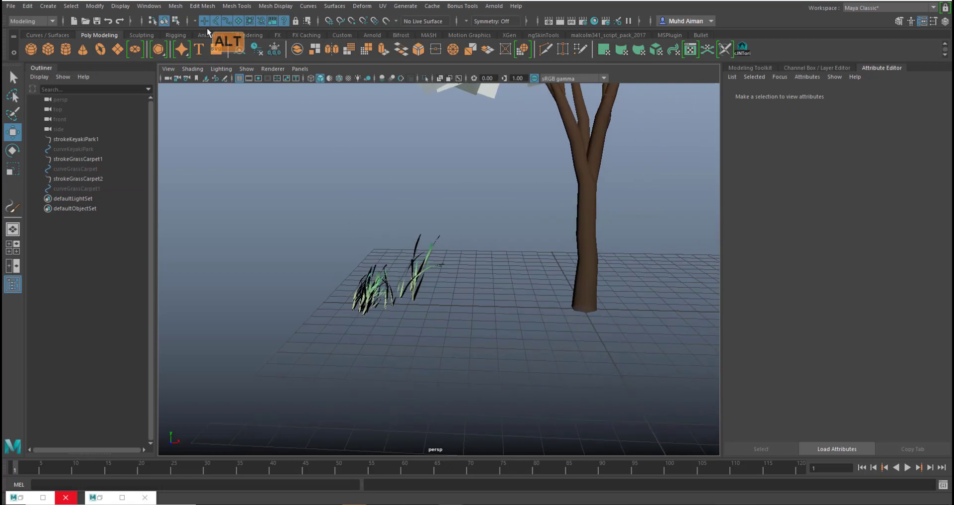
Step: Bring up the Content Browser and browse the Flowers brushes in the Paint Effects examples
click(20, 499)
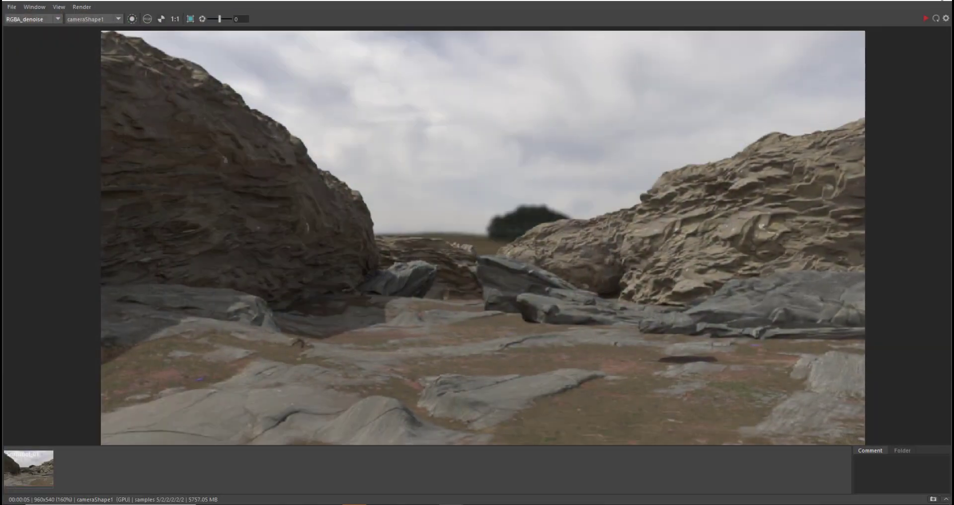
click(894, 2)
click(102, 502)
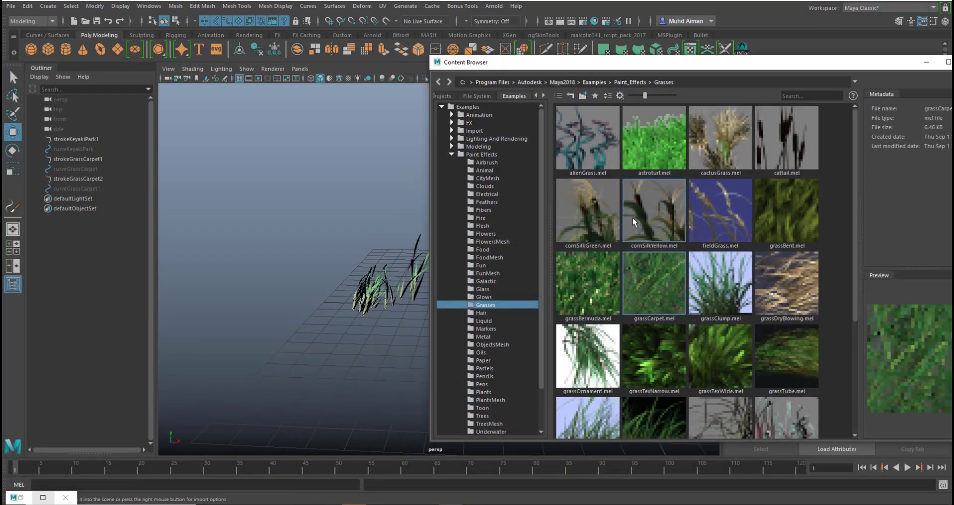
drag(540, 157, 544, 201)
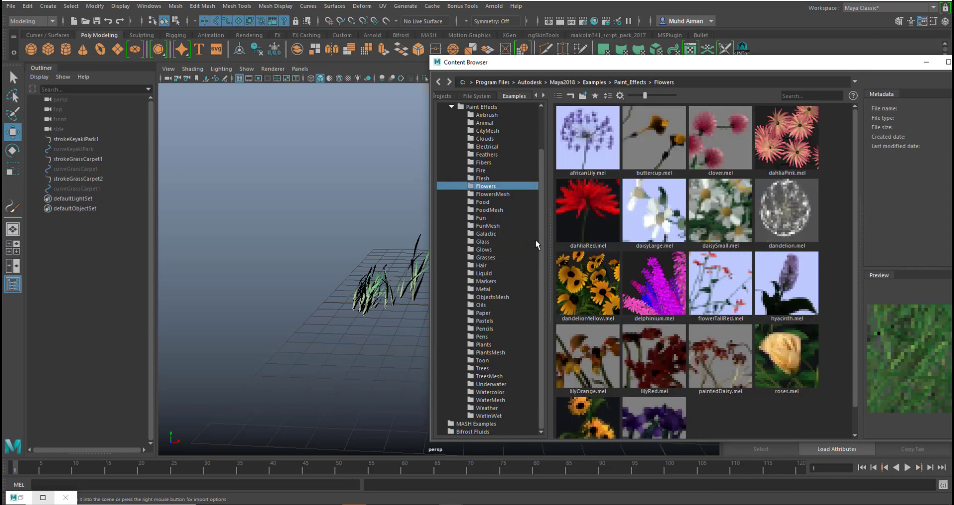
drag(732, 67, 674, 6)
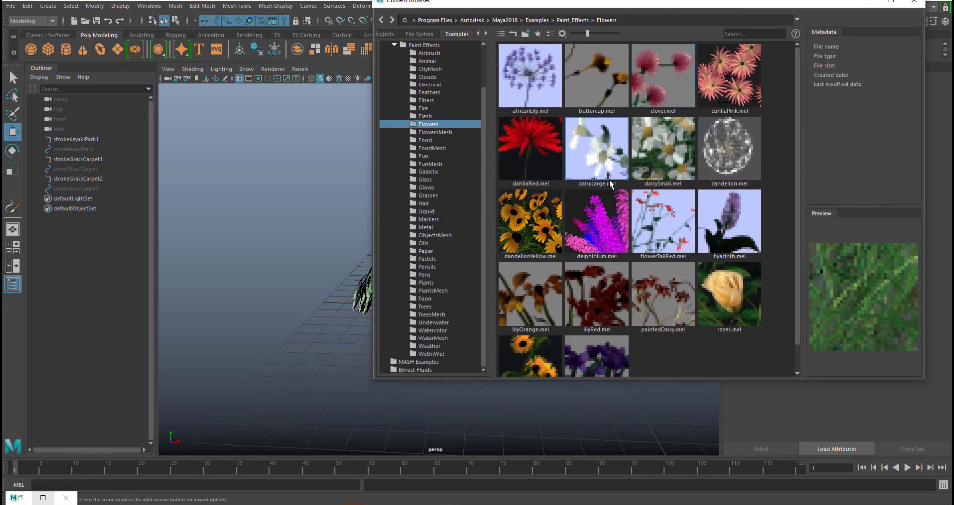
scroll(609, 180, down, 2)
drag(798, 276, 800, 228)
Step: Paint a short dahliaRed stroke on the grid in front of the grass clumps
click(527, 149)
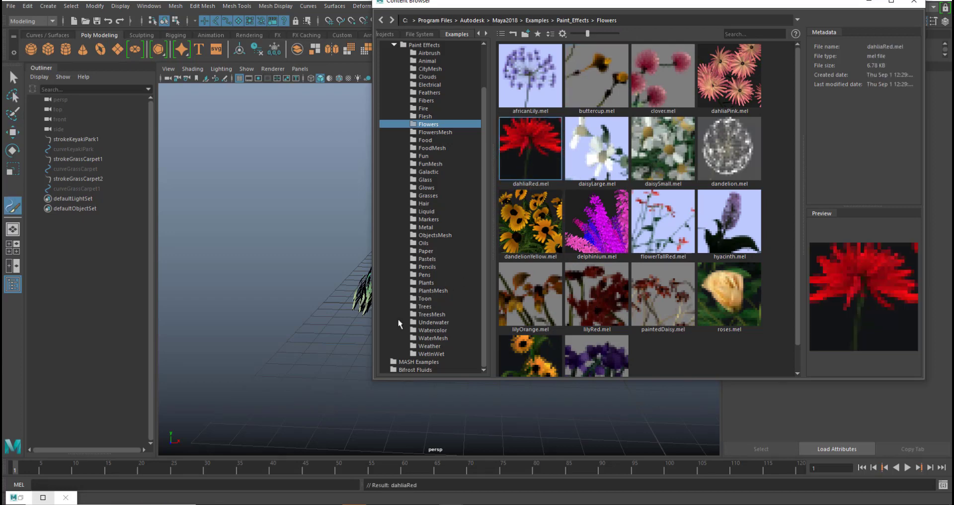
drag(324, 365, 339, 374)
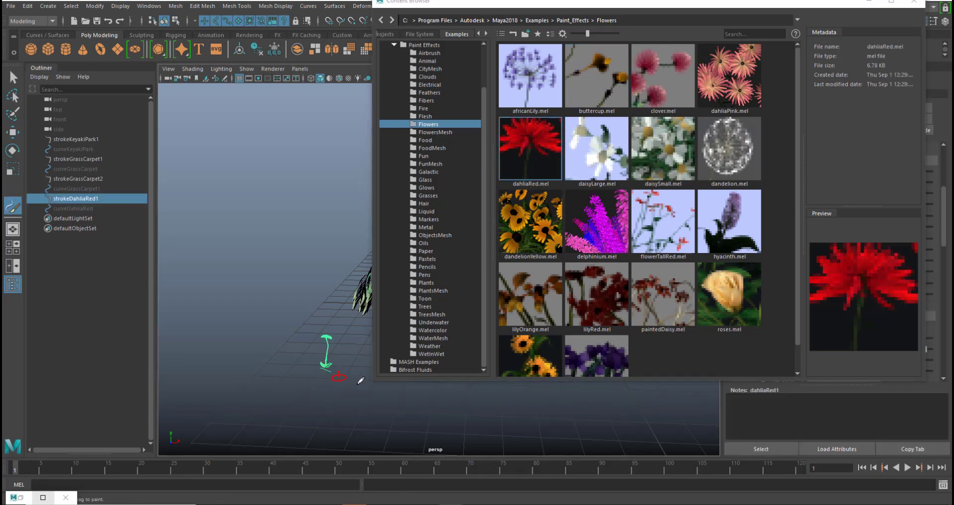
click(876, 2)
Step: Frame the painted dahlia and examine its petals, stem and leaves up close from several angles
scroll(415, 398, up, 5)
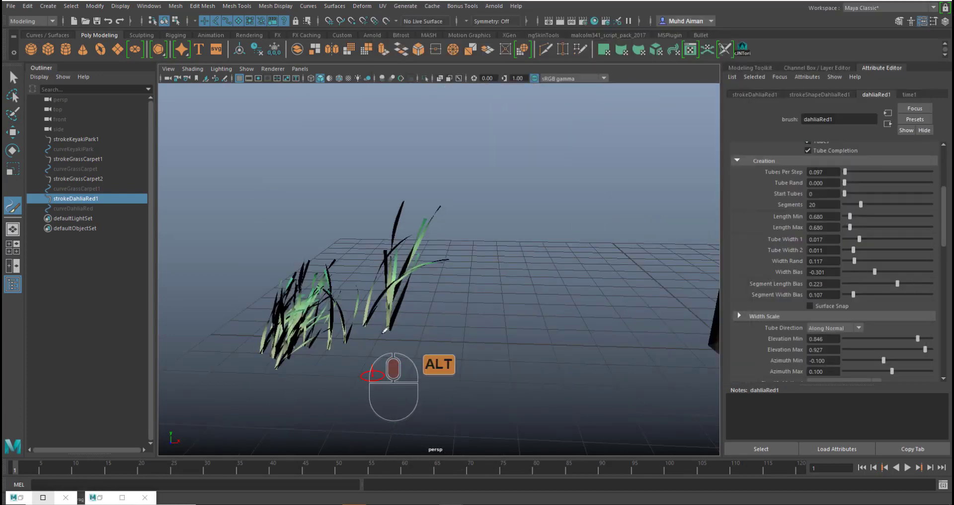
alt+middle_drag(368, 345, 511, 242)
alt+drag(503, 256, 509, 274)
alt+right_drag(513, 307, 554, 355)
alt+middle_drag(555, 350, 543, 247)
scroll(472, 313, up, 3)
alt+drag(482, 317, 454, 333)
key(f)
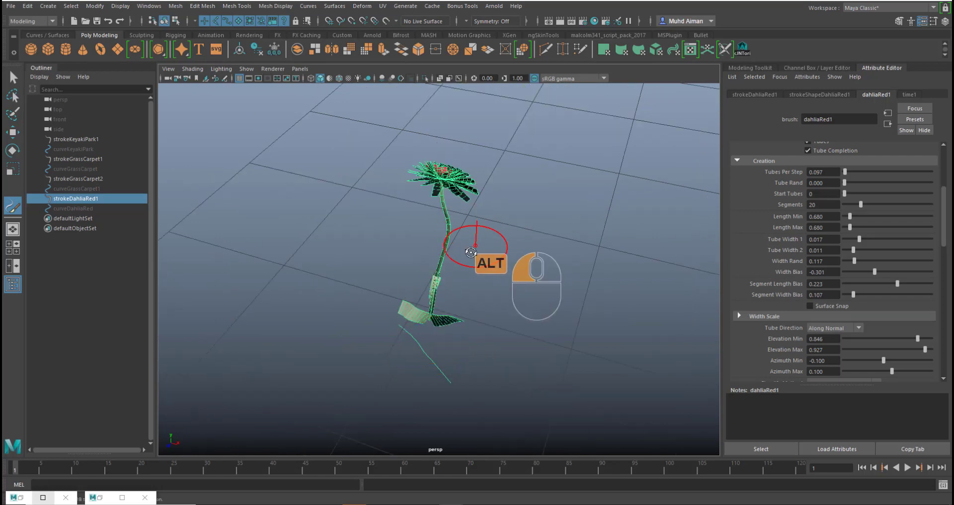
alt+drag(474, 250, 451, 261)
alt+right_drag(451, 261, 540, 251)
alt+drag(552, 246, 414, 237)
alt+right_drag(512, 219, 834, 304)
Step: Open the Growth settings within the dahliaRed brush's Tubes attributes
scroll(785, 229, up, 5)
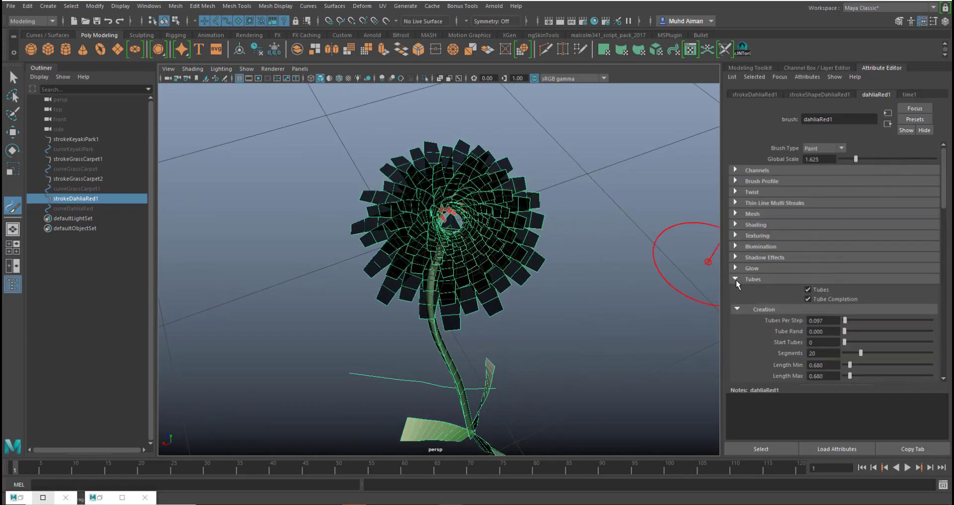
click(736, 279)
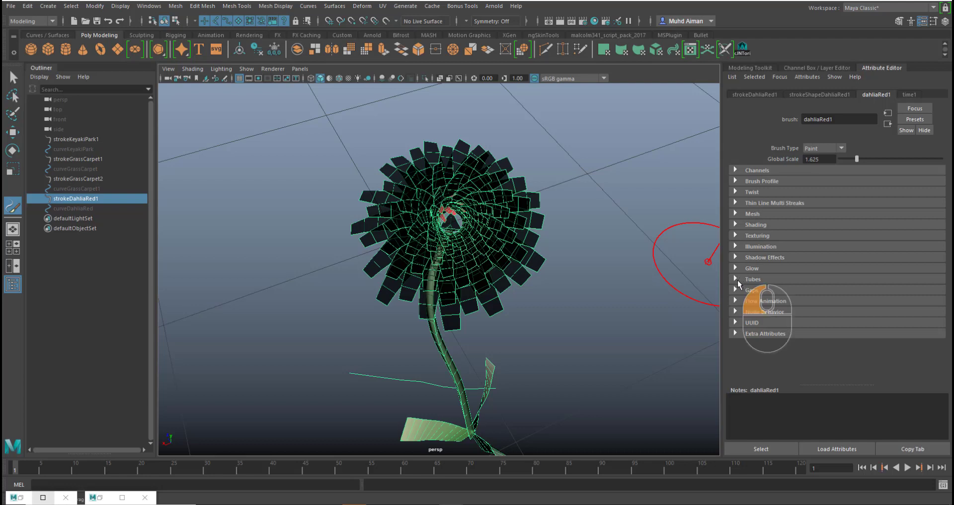
click(738, 279)
click(737, 260)
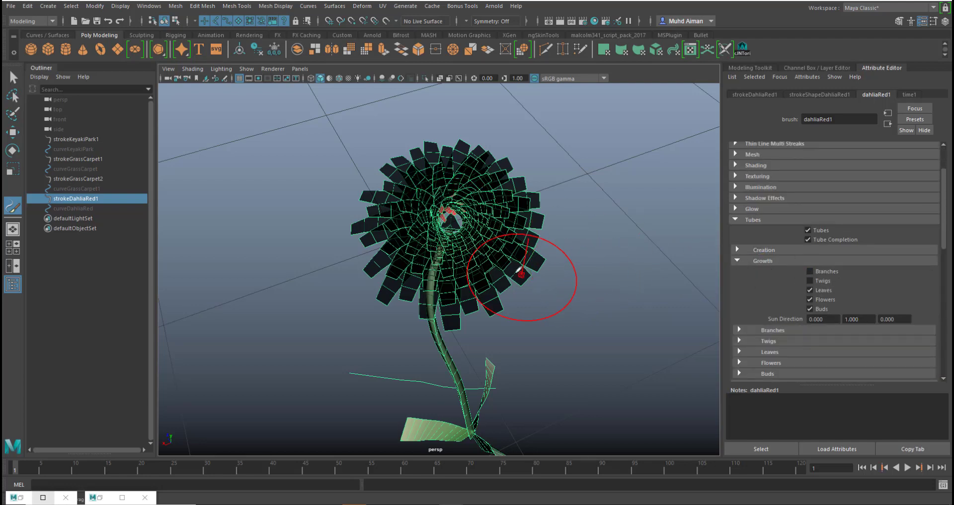
Step: Turn off Buds for the dahliaRed brush and set the tube Segments to 23
click(810, 309)
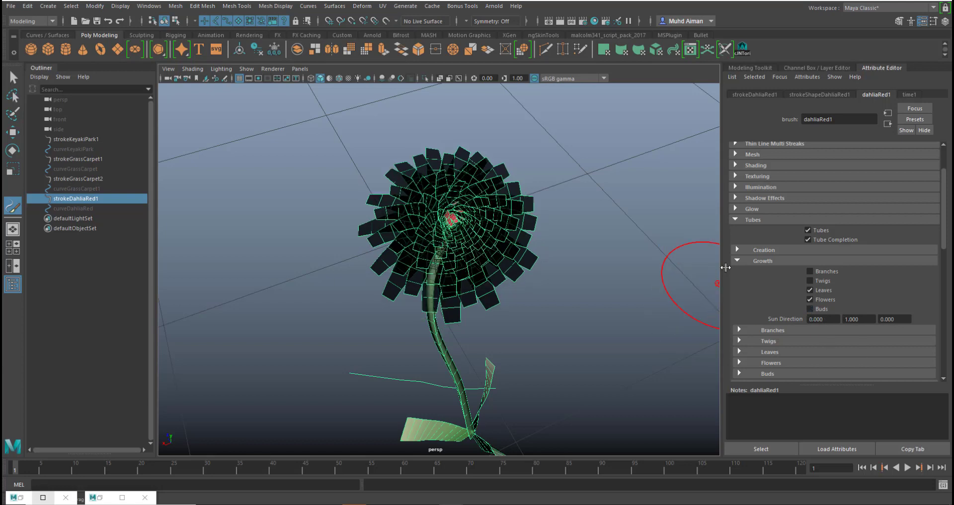
click(737, 250)
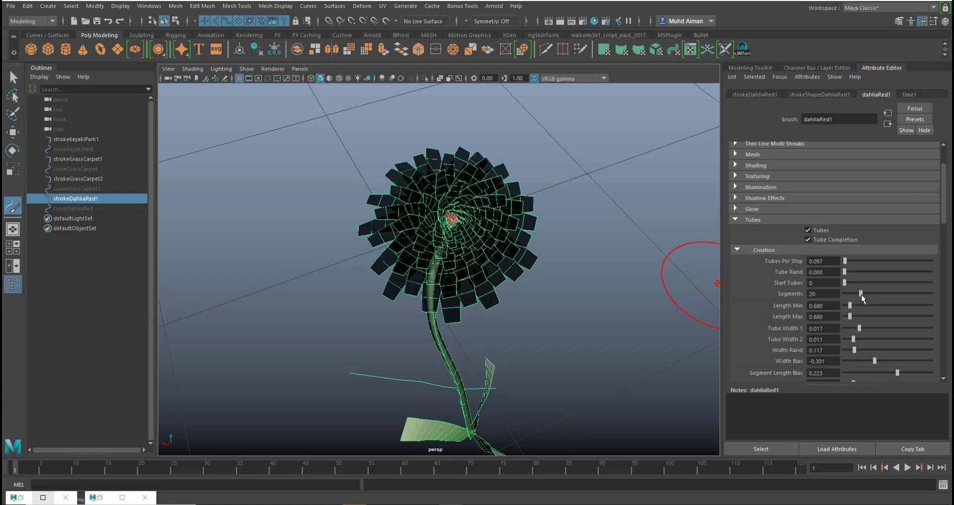
drag(862, 295, 864, 293)
Step: Collapse the Forces settings and expand the Flowers and Leaves settings under the brush's Growth attributes
scroll(804, 286, down, 8)
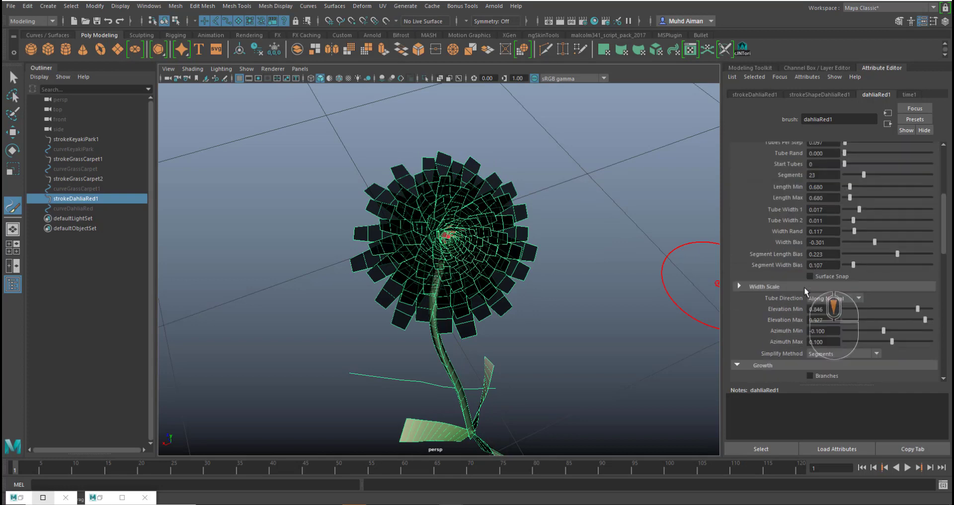
scroll(763, 298, down, 6)
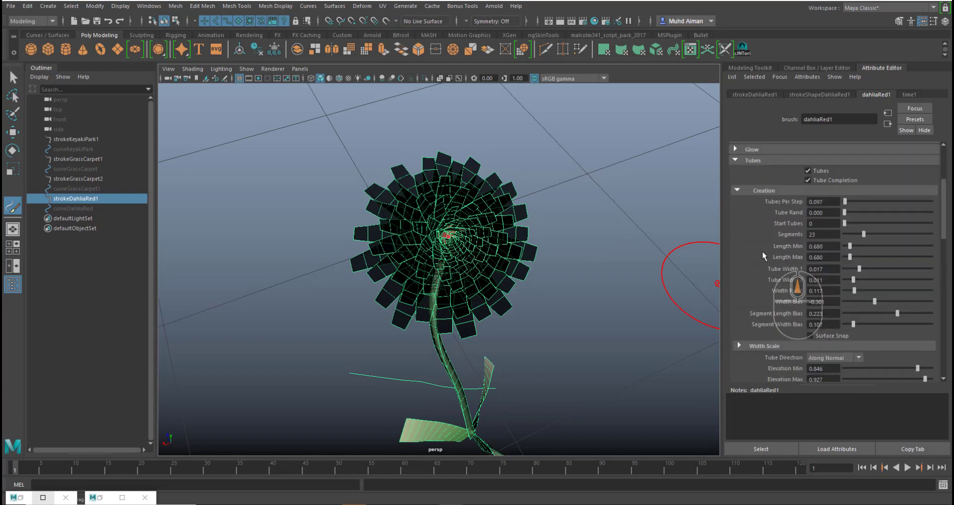
scroll(784, 286, up, 3)
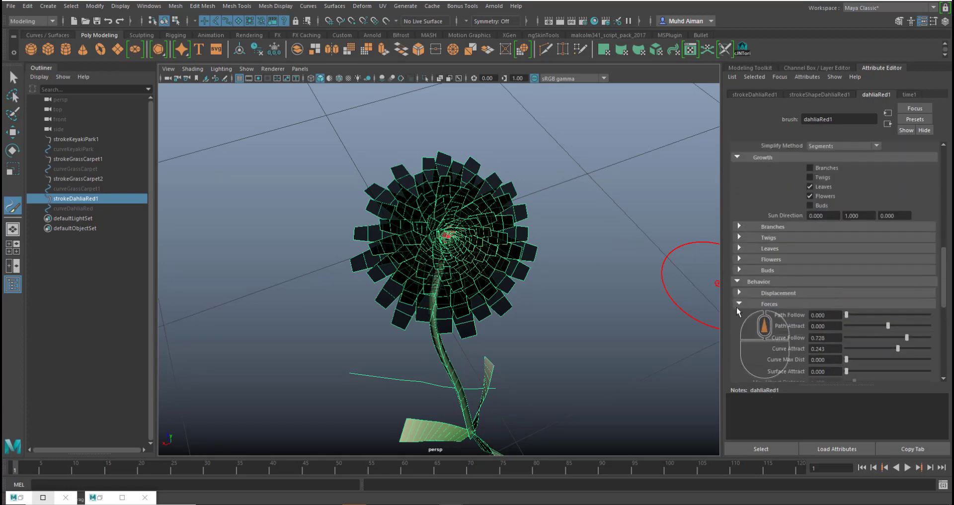
click(739, 303)
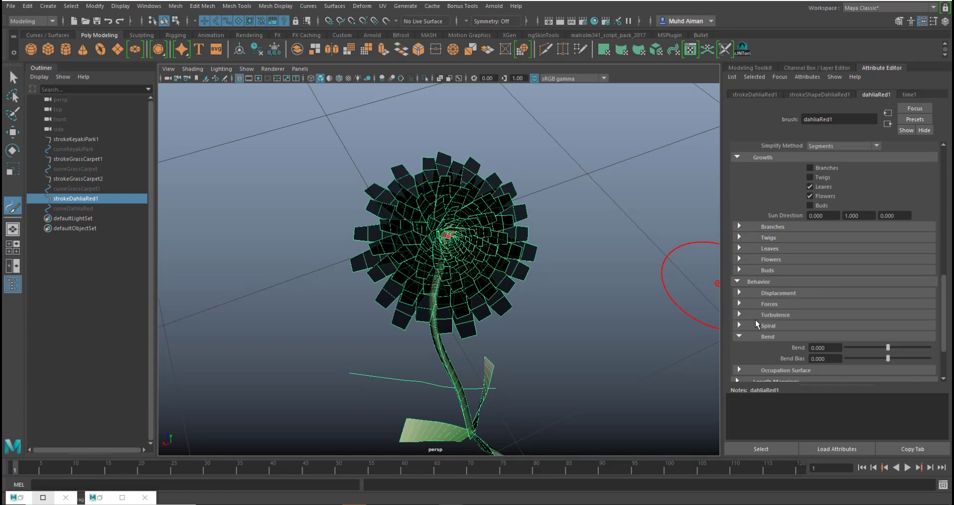
click(739, 260)
mouse_move(857, 272)
mouse_down()
mouse_move(865, 274)
mouse_move(858, 277)
mouse_up()
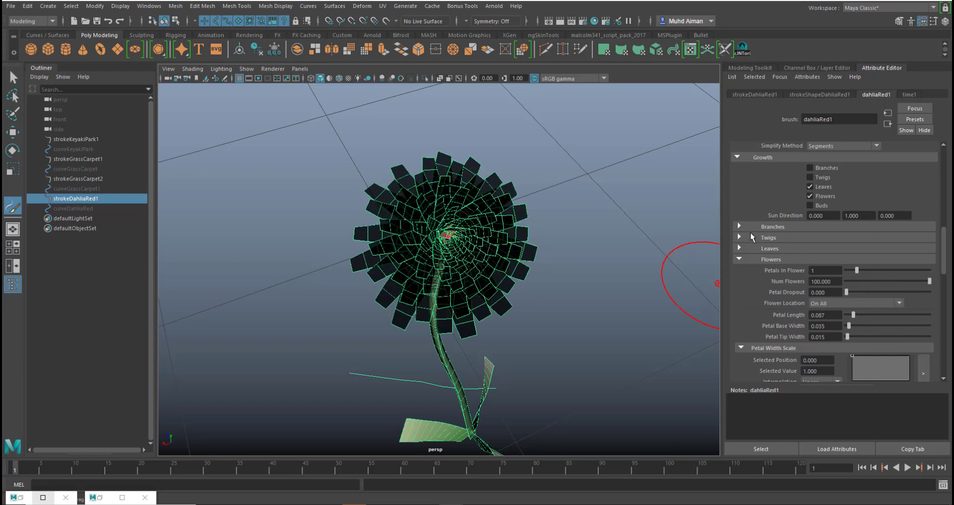
click(740, 249)
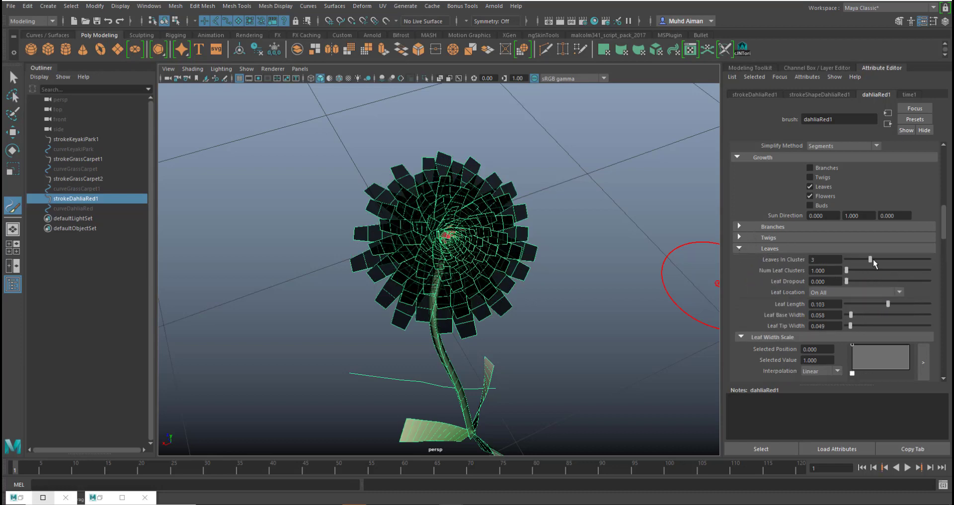
Step: Try other Leaves In Cluster and Num Leaf Clusters values while watching the leaves at the stem's base
alt+middle_drag(587, 364, 581, 324)
mouse_move(871, 261)
mouse_down()
mouse_move(886, 261)
mouse_move(855, 263)
mouse_move(881, 264)
mouse_move(870, 264)
mouse_up()
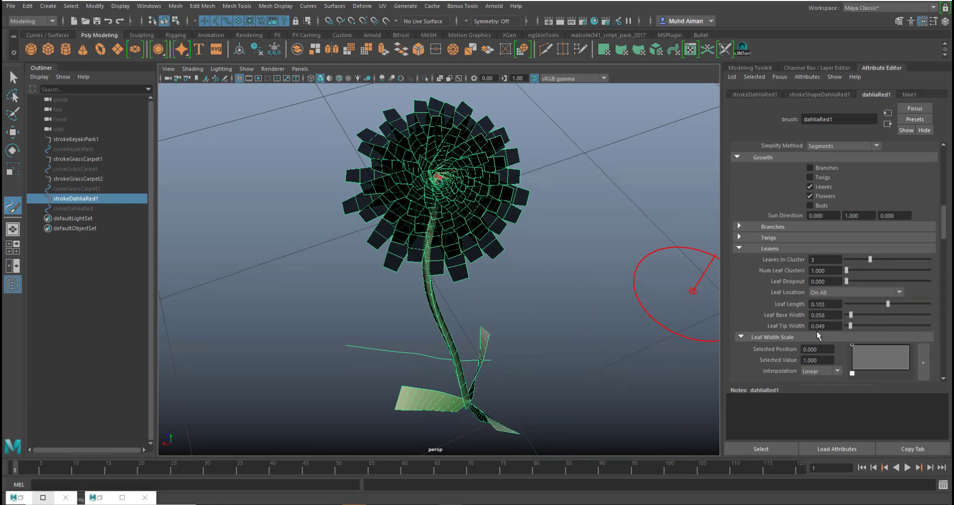
scroll(774, 295, down, 3)
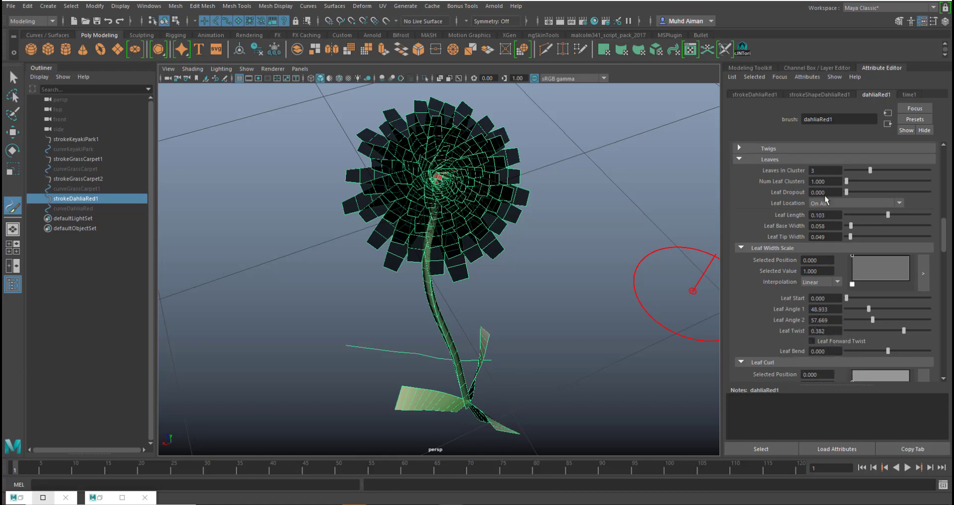
alt+drag(544, 316, 550, 291)
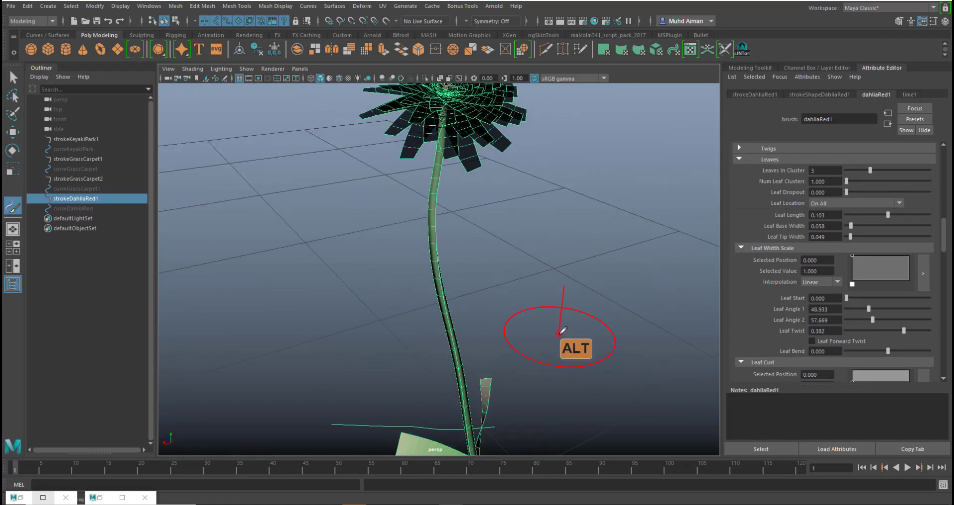
alt+middle_drag(558, 304, 578, 185)
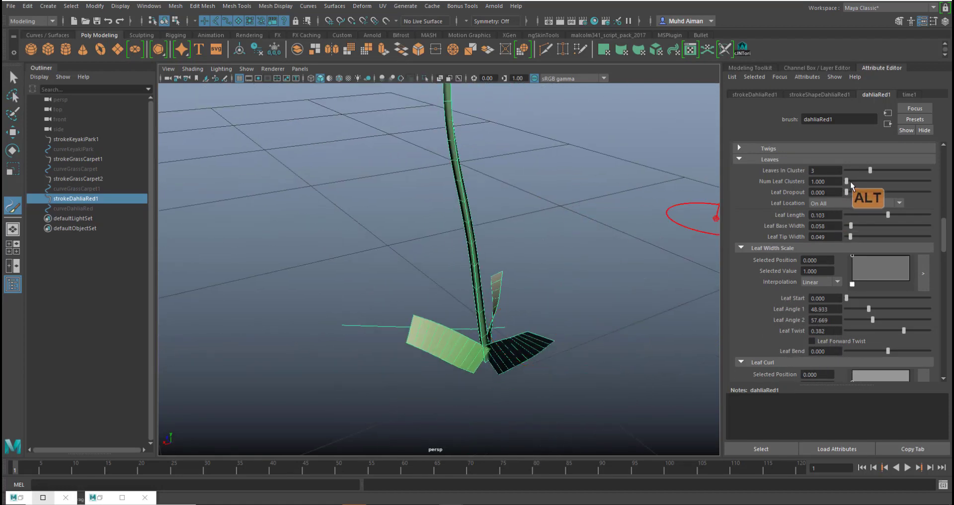
drag(851, 181, 839, 178)
Step: Raise the leaves along the stem with a Leaf Start of 0.319 and widen them to a Leaf Base Width of 0.090
alt+middle_drag(564, 246, 564, 341)
alt+right_drag(576, 341, 544, 294)
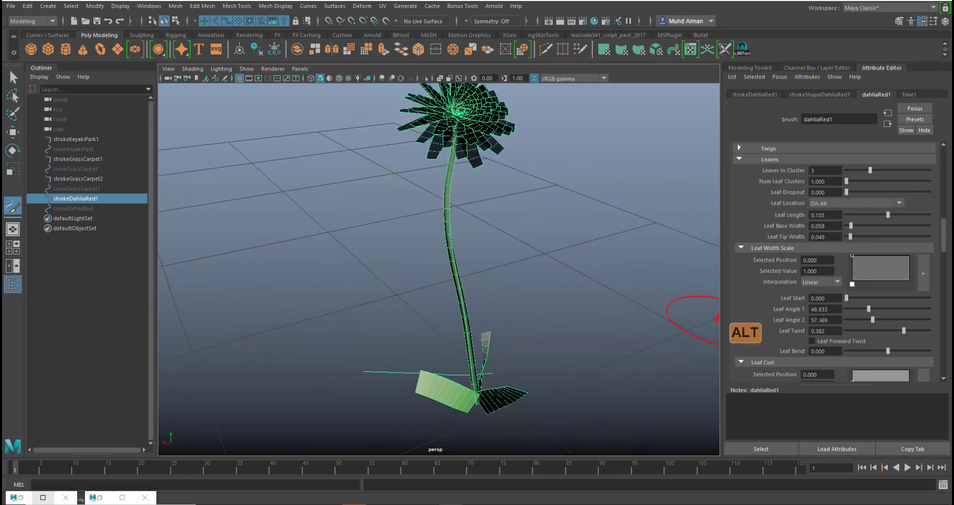
drag(848, 299, 872, 311)
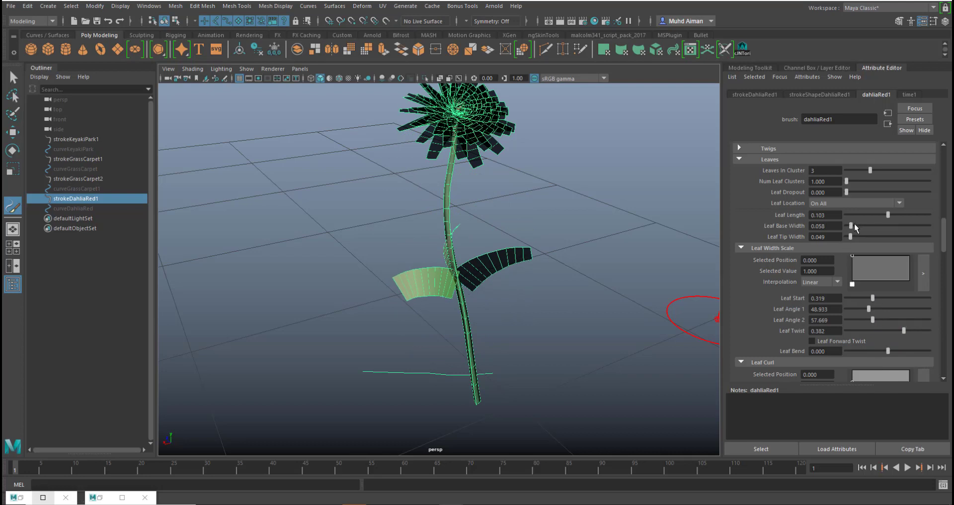
drag(855, 224, 854, 230)
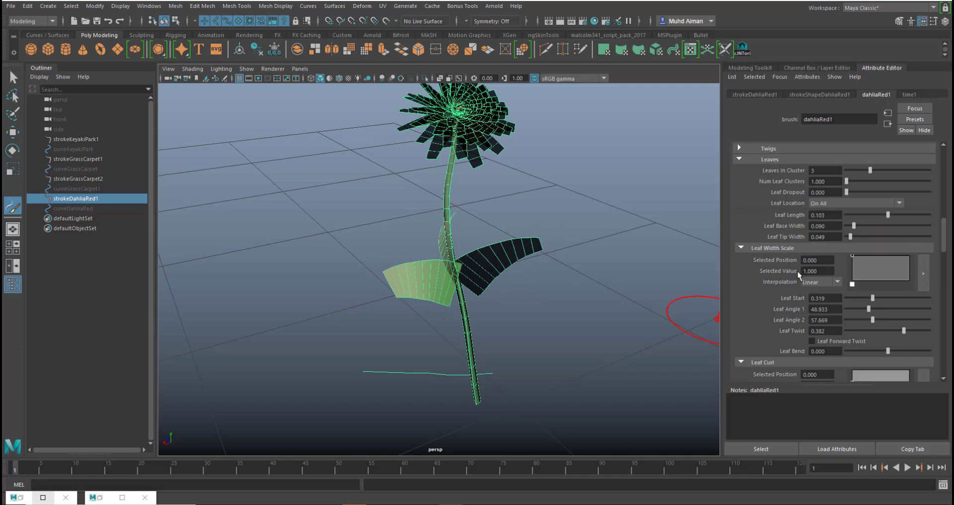
Step: Set the Leaf Twirl to -1.000 and check the turned leaves from several angles
scroll(801, 273, down, 5)
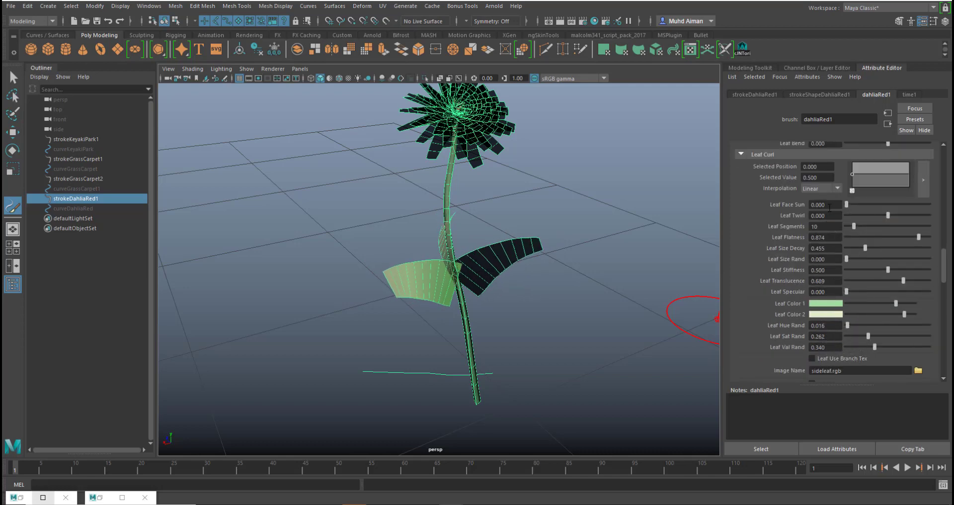
alt+drag(497, 214, 597, 238)
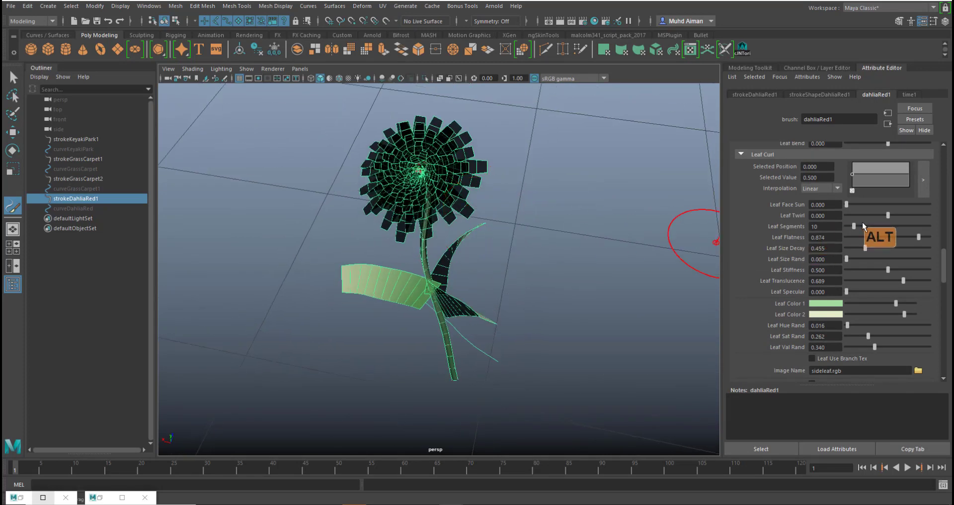
drag(888, 215, 846, 214)
alt+drag(571, 249, 447, 219)
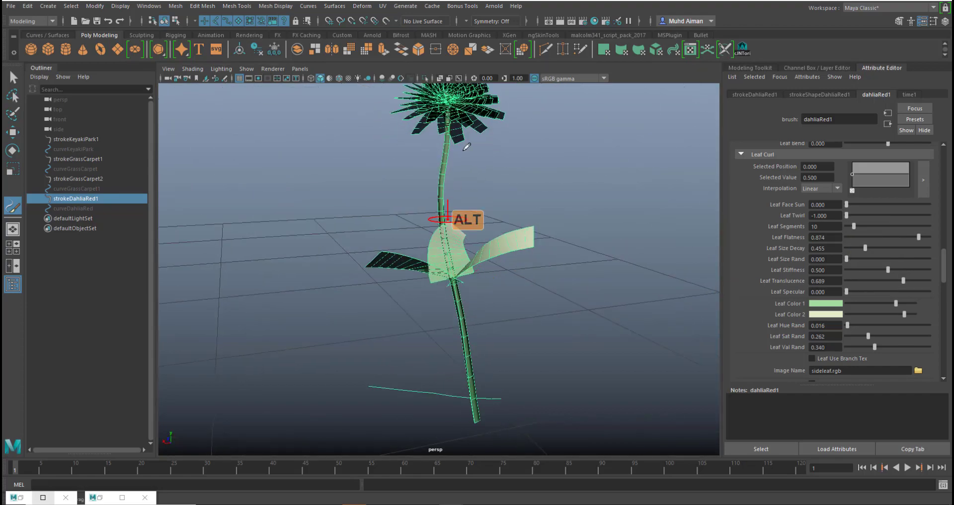
alt+right_drag(579, 191, 533, 207)
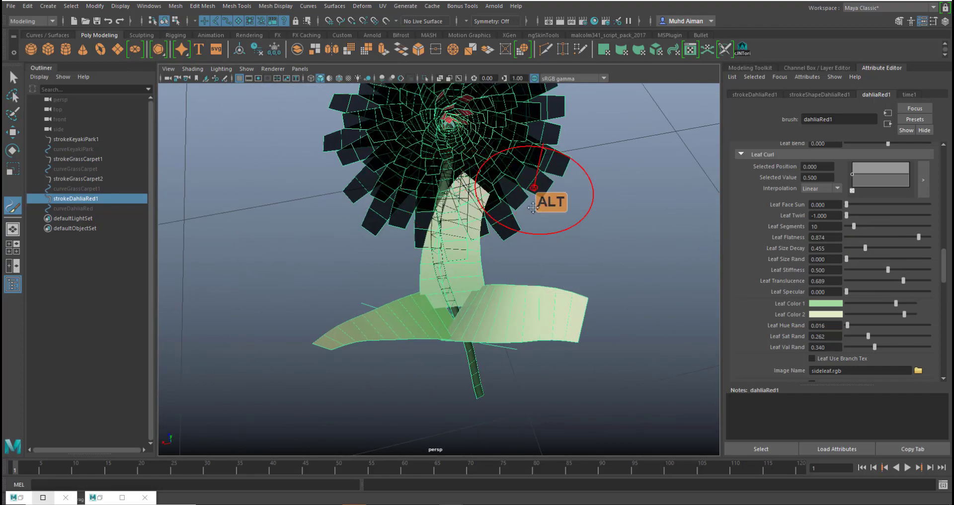
alt+drag(533, 208, 440, 222)
Step: Set the dahlia's Leaf Length to 0.102 and collapse the Leaves settings
scroll(818, 200, up, 4)
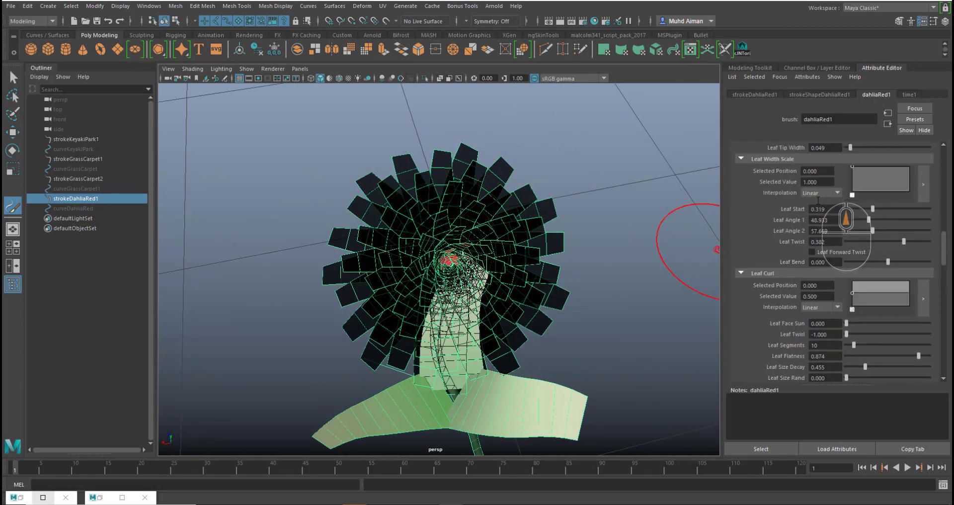
scroll(822, 222, up, 2)
scroll(889, 278, up, 3)
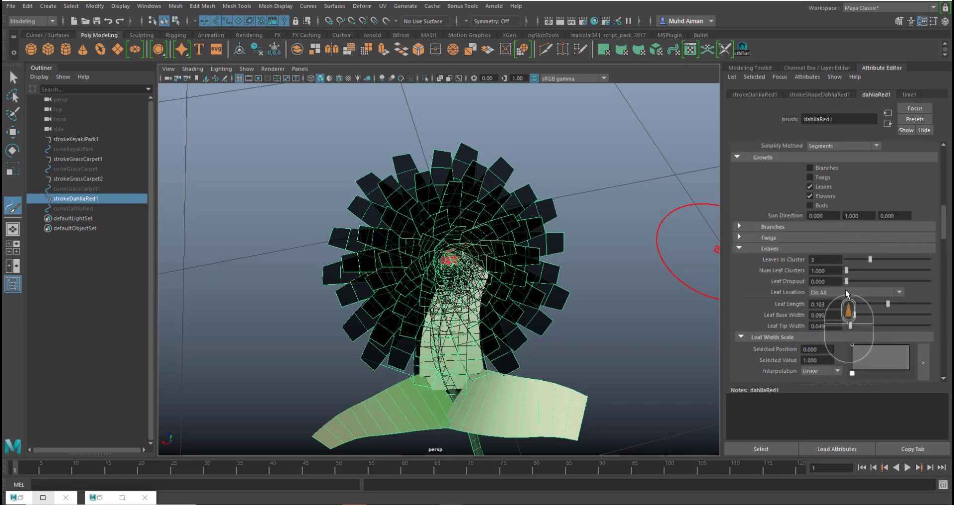
click(739, 237)
click(739, 237)
click(744, 225)
click(744, 225)
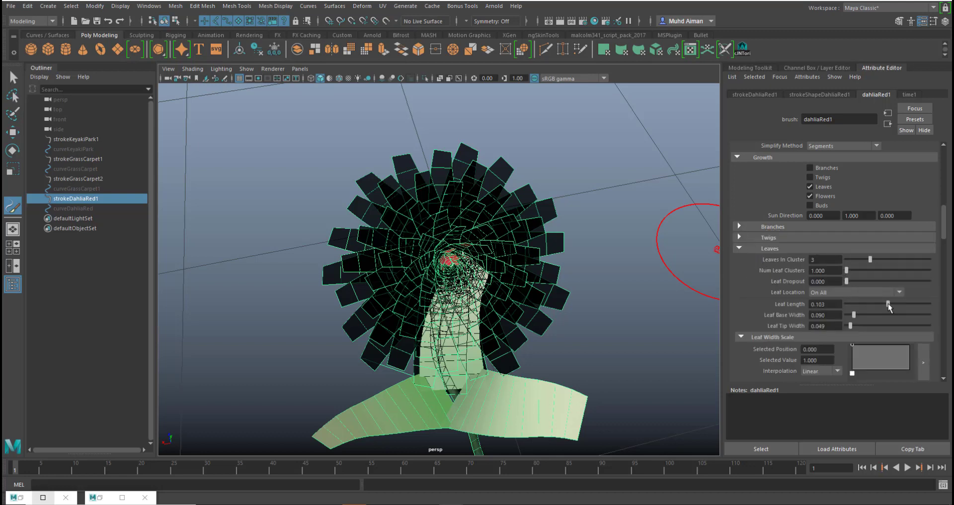
drag(888, 303, 886, 303)
scroll(833, 287, down, 3)
scroll(751, 196, up, 2)
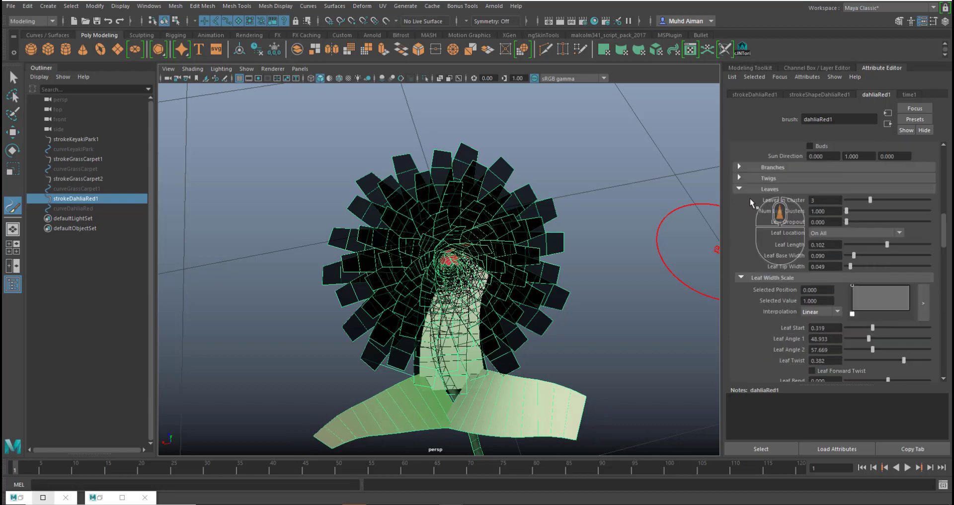
click(739, 189)
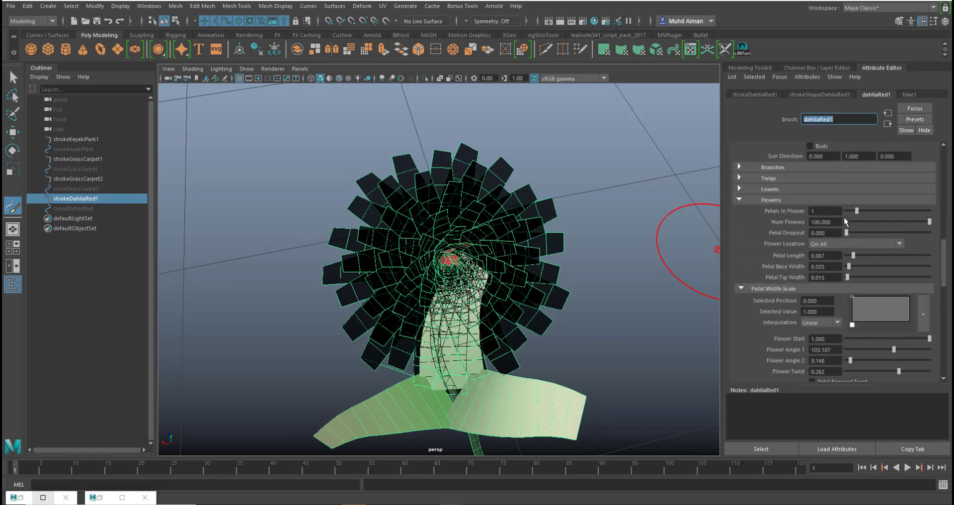
Step: Collapse the Petal Curl settings and set Flower Angle 1 to 87.831
scroll(845, 299, down, 3)
scroll(847, 327, down, 3)
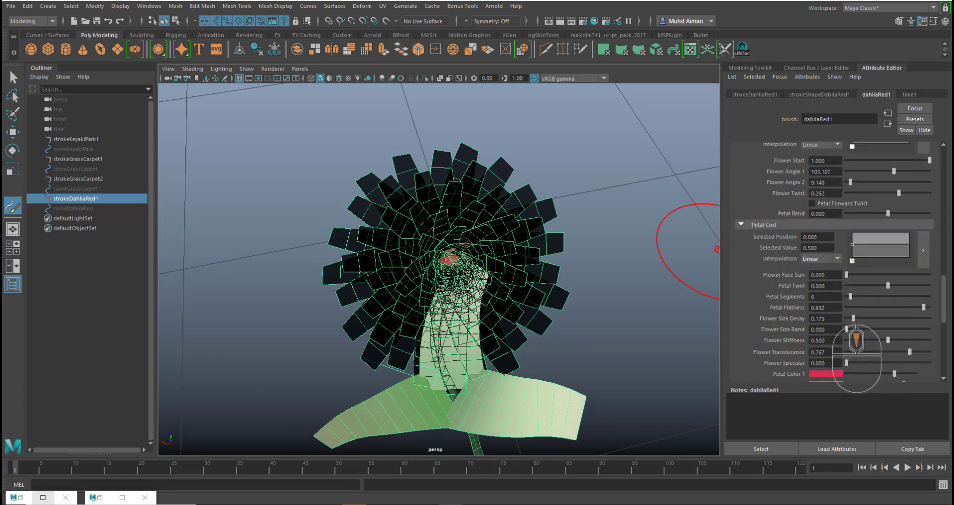
scroll(854, 324, down, 3)
scroll(854, 324, up, 5)
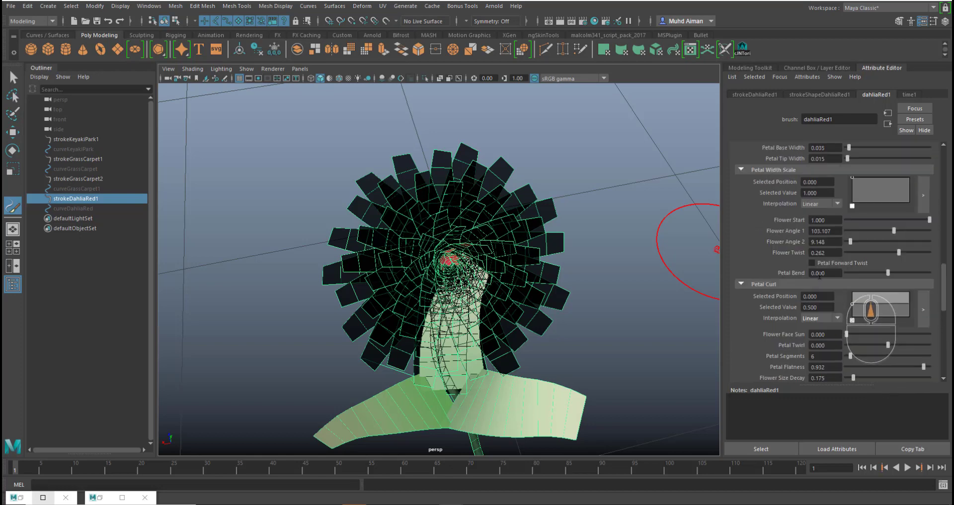
click(741, 284)
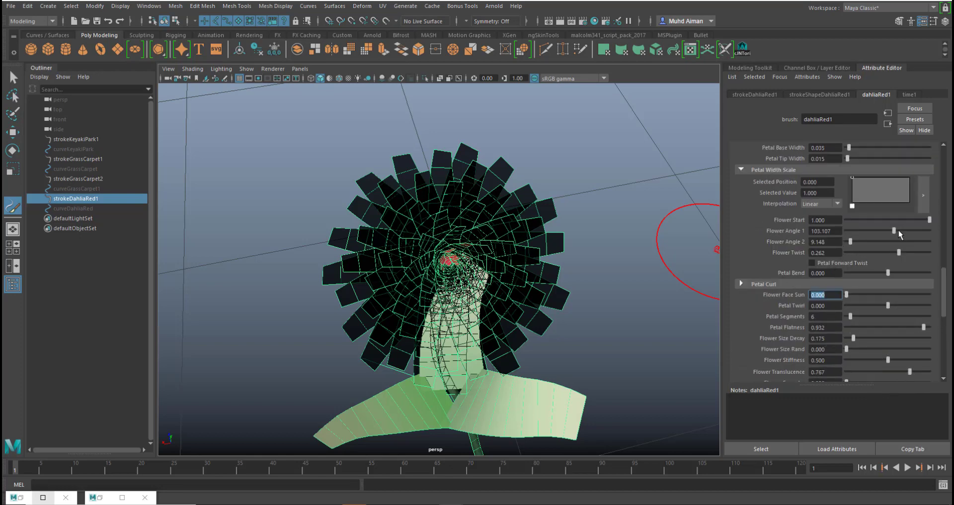
drag(895, 230, 886, 231)
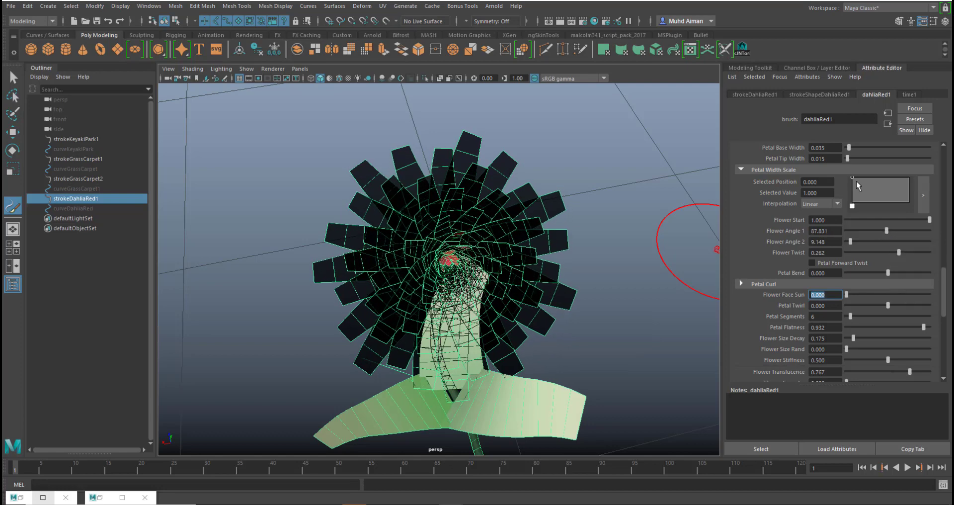
Step: Add a Petal Width Scale point at position 0.087 with value 1.000 and try out the Flower Start setting
mouse_move(857, 181)
mouse_down()
mouse_move(857, 189)
mouse_move(857, 178)
mouse_up()
scroll(875, 254, up, 1)
scroll(890, 255, up, 1)
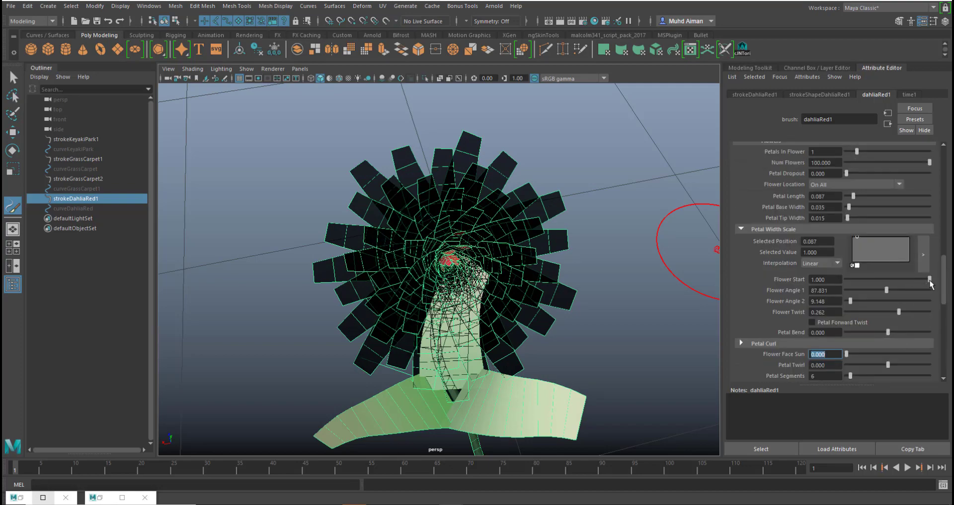
mouse_move(930, 280)
mouse_down()
mouse_move(894, 279)
mouse_move(931, 280)
mouse_up()
Step: Reduce Num Flowers to 37.380, set the Petal Base Width to 0.072 and view the whole dahlia
scroll(838, 254, up, 2)
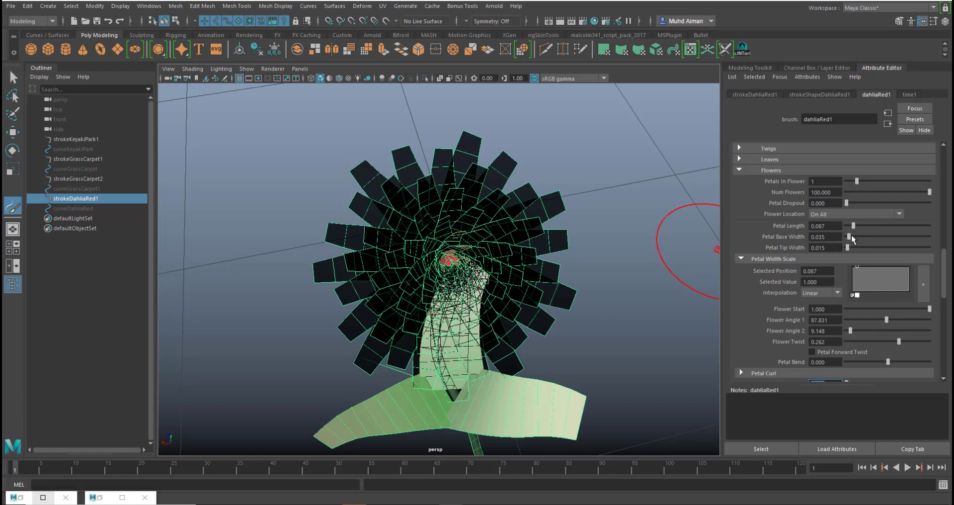
scroll(795, 233, up, 8)
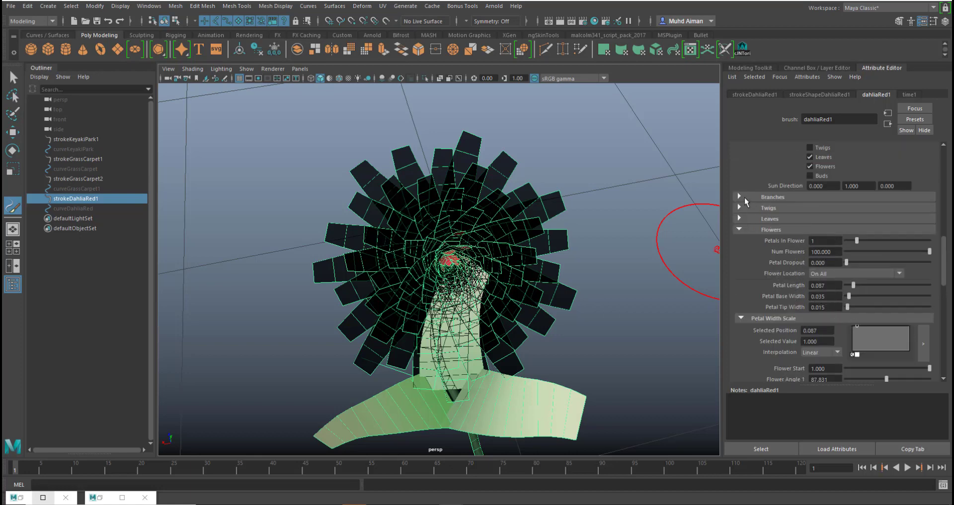
click(739, 197)
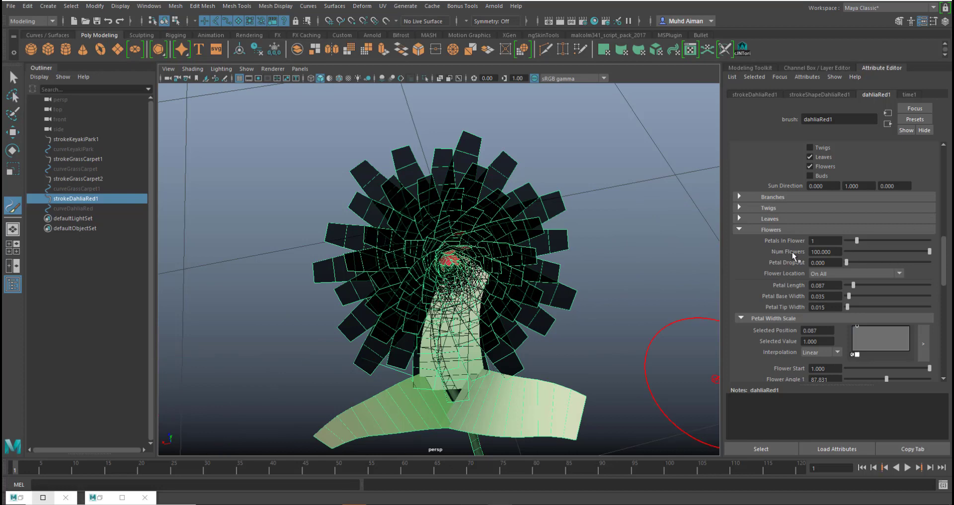
drag(927, 252, 878, 258)
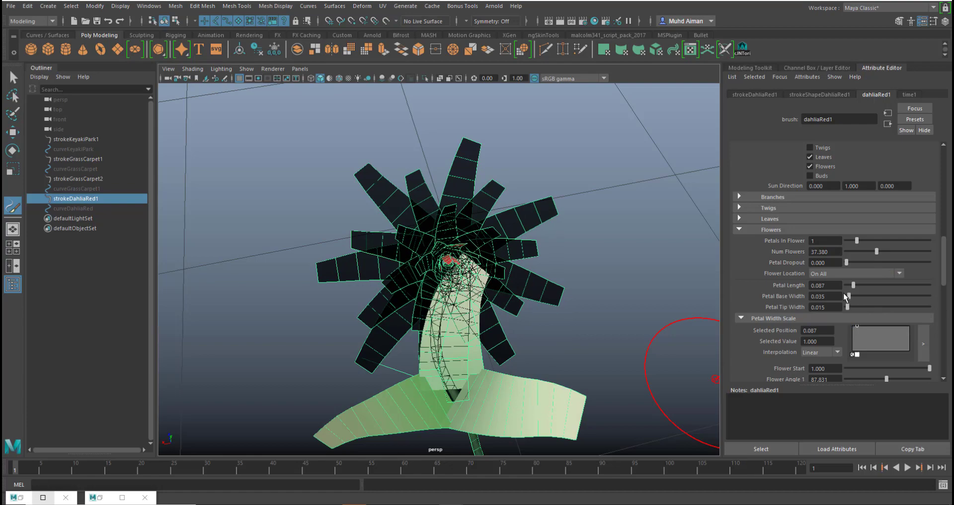
drag(849, 294, 852, 294)
alt+drag(570, 323, 556, 296)
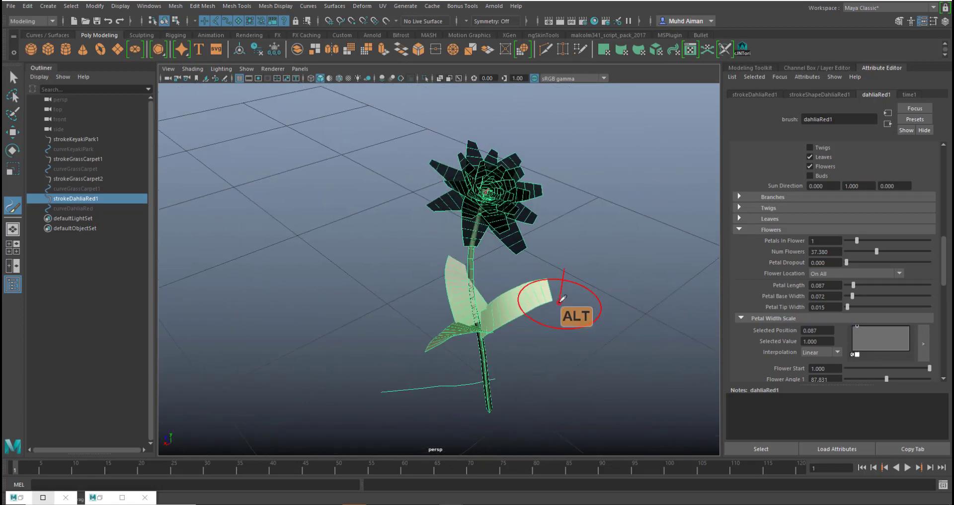
alt+right_drag(556, 295, 465, 313)
alt+drag(465, 313, 494, 336)
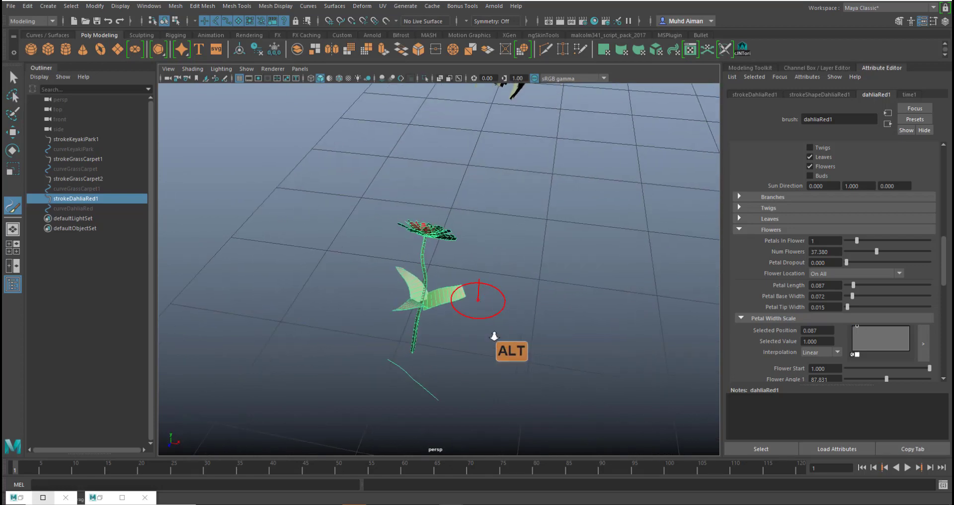
Step: Duplicate the dahlia stroke and center the pivot of the copy
key(ctrl+d)
key(w)
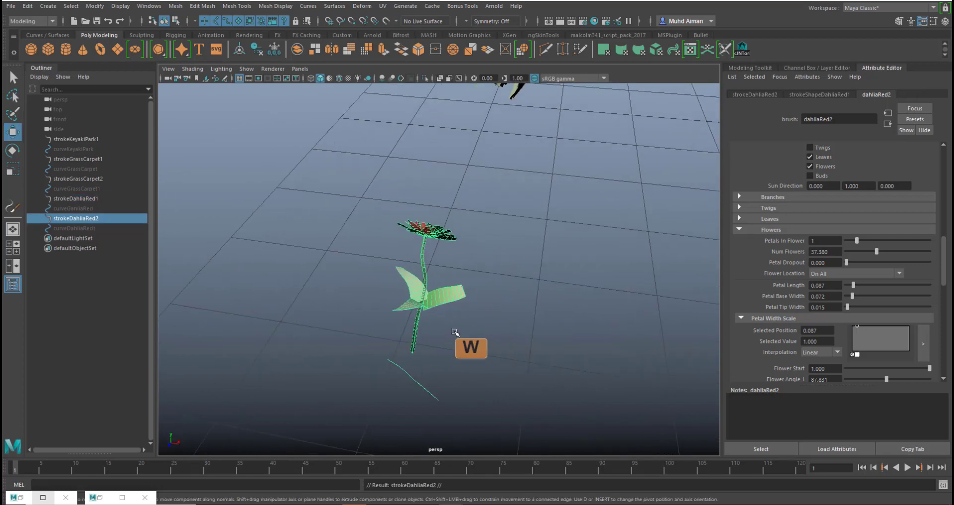
scroll(557, 338, down, 5)
click(94, 6)
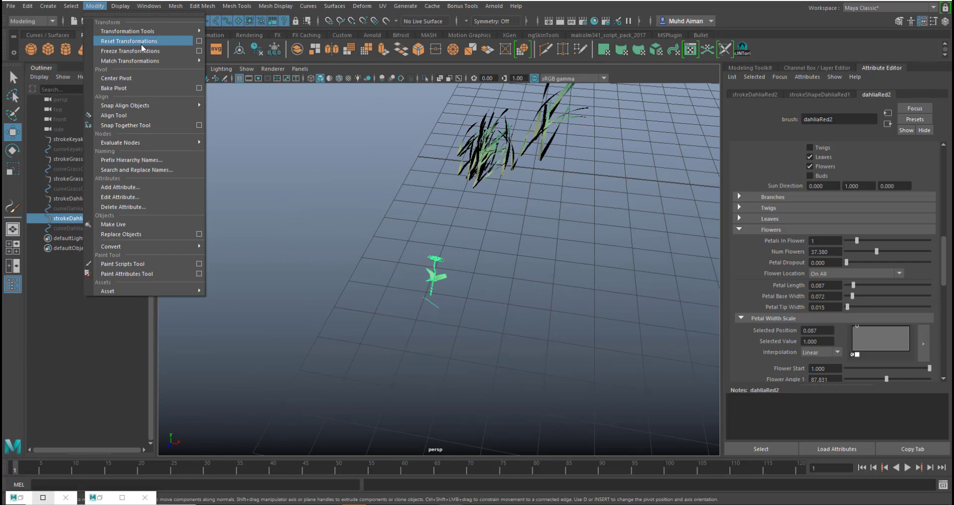
click(137, 52)
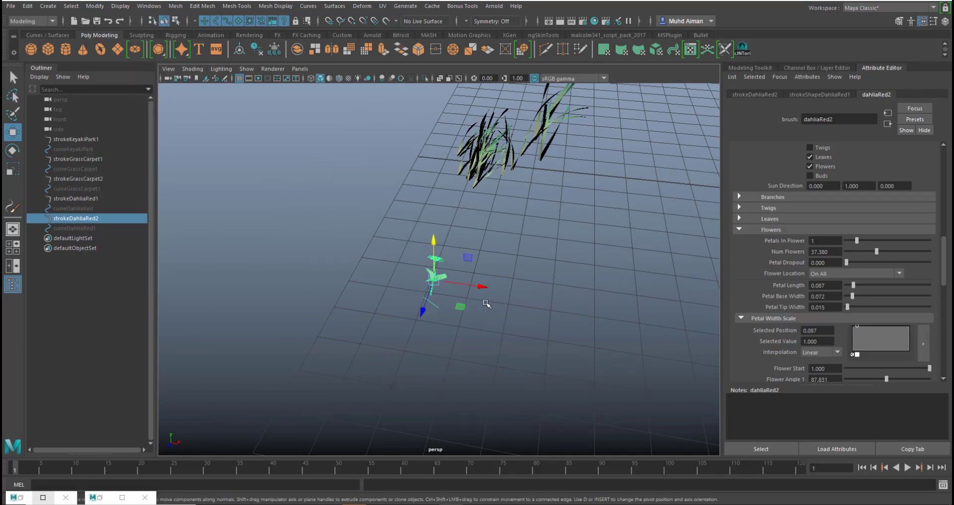
Step: Move the copied dahlia along the X axis so it stands beside the original
drag(486, 294, 527, 300)
scroll(517, 315, up, 5)
alt+drag(546, 335, 391, 317)
alt+right_drag(417, 327, 492, 342)
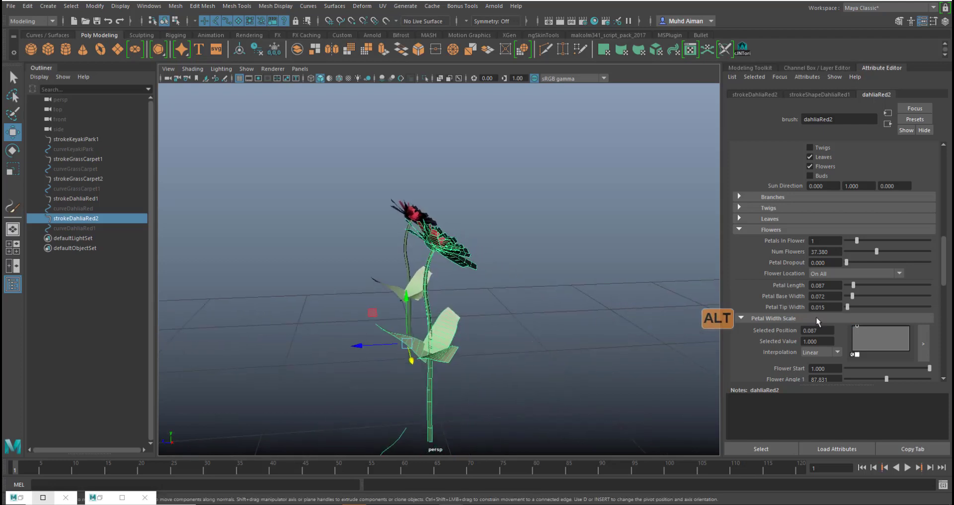
Step: Set the copied dahlia's Num Flowers to 58.849
alt+drag(617, 333, 542, 330)
alt+middle_drag(541, 329, 551, 318)
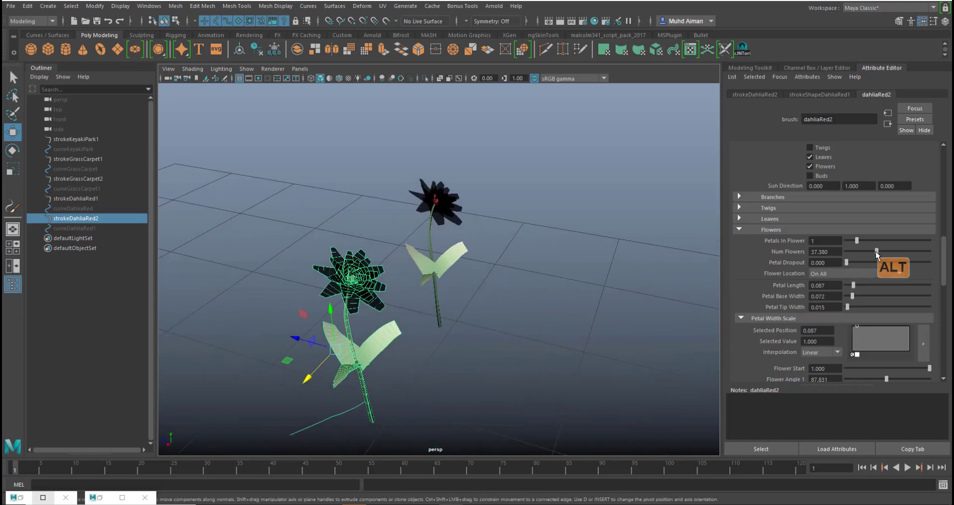
drag(877, 252, 895, 252)
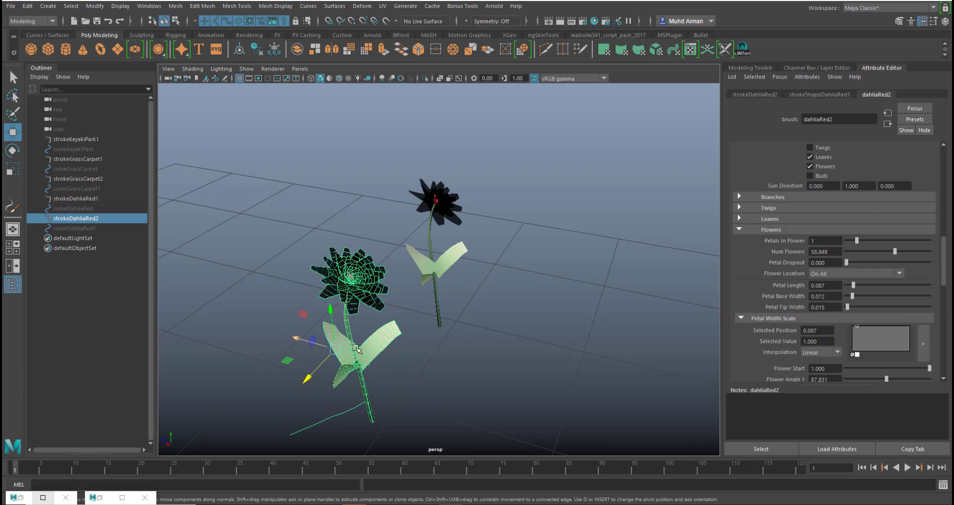
Step: Look through the copied dahlia's Creation, Growth, Twigs and general brush settings for one controlling the number of stems
scroll(759, 240, up, 3)
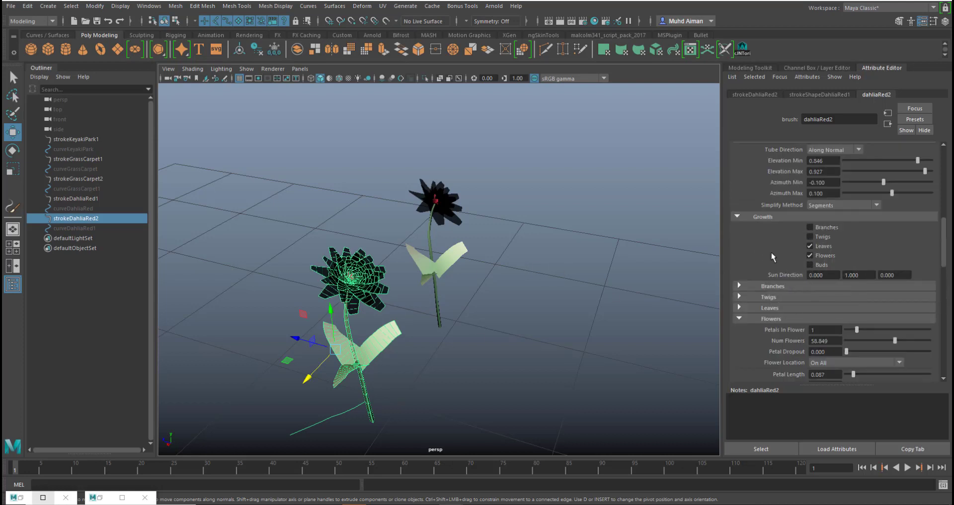
scroll(781, 258, up, 3)
scroll(780, 258, up, 3)
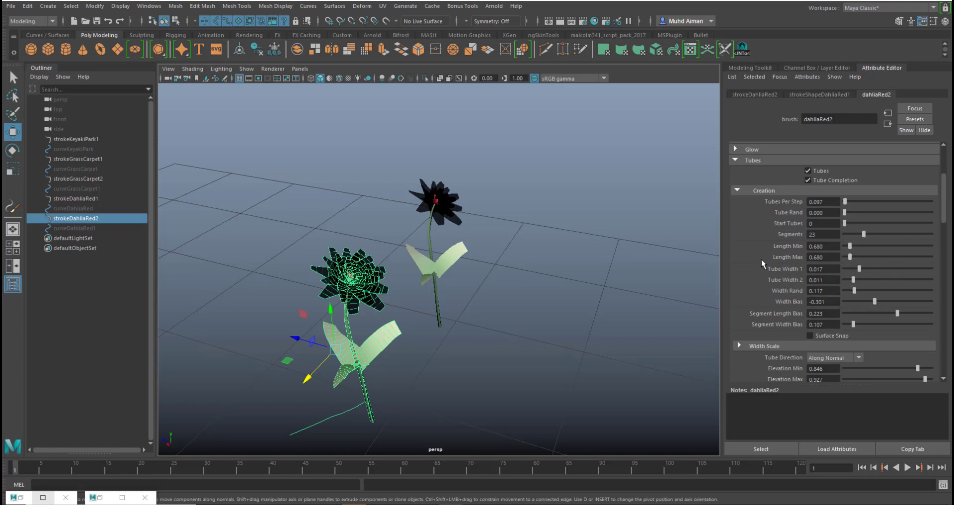
scroll(787, 249, up, 3)
scroll(798, 283, down, 3)
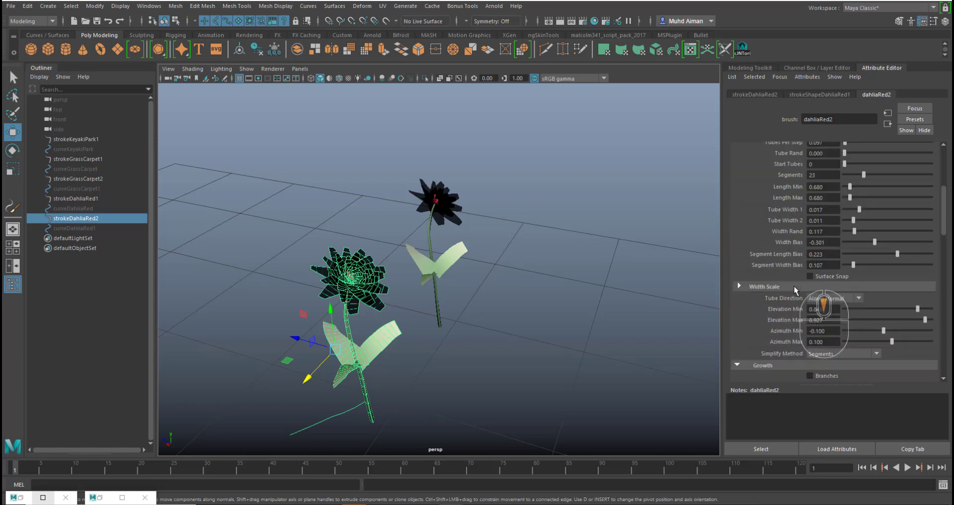
scroll(789, 342, down, 6)
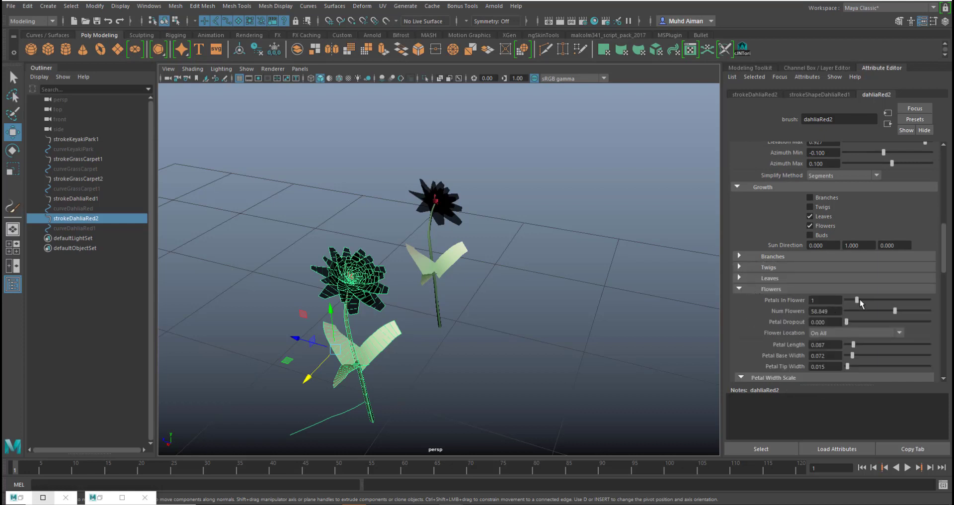
mouse_move(860, 300)
mouse_down()
mouse_move(873, 300)
mouse_move(857, 301)
mouse_up()
click(738, 268)
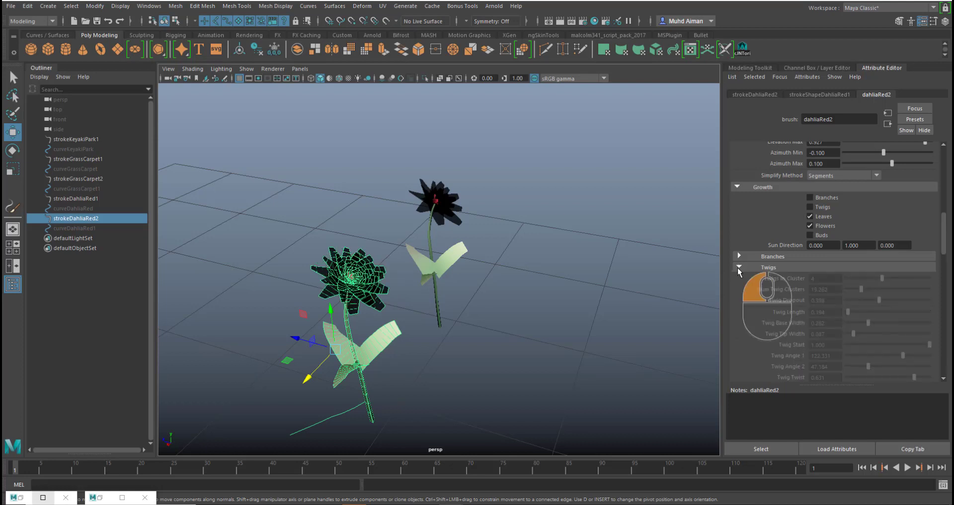
click(737, 267)
click(755, 278)
scroll(790, 303, down, 2)
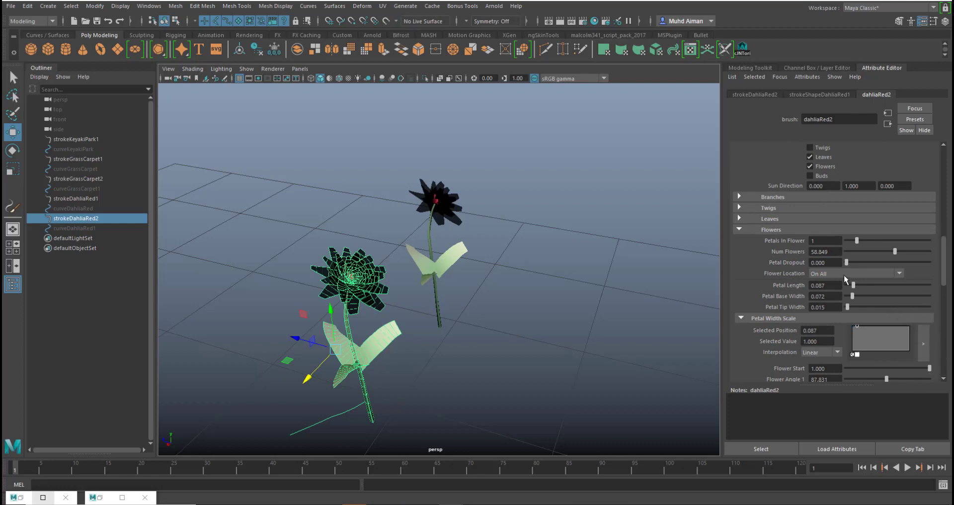
scroll(844, 275, up, 10)
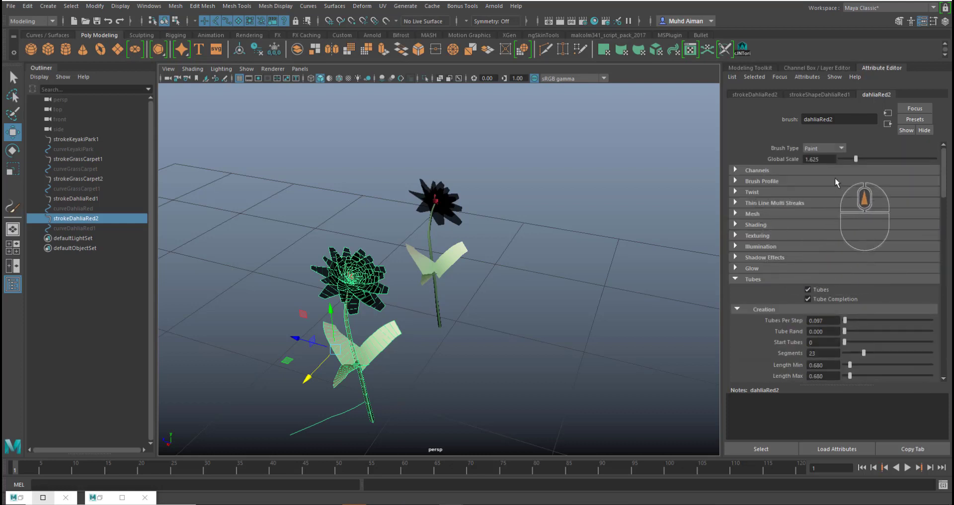
click(735, 215)
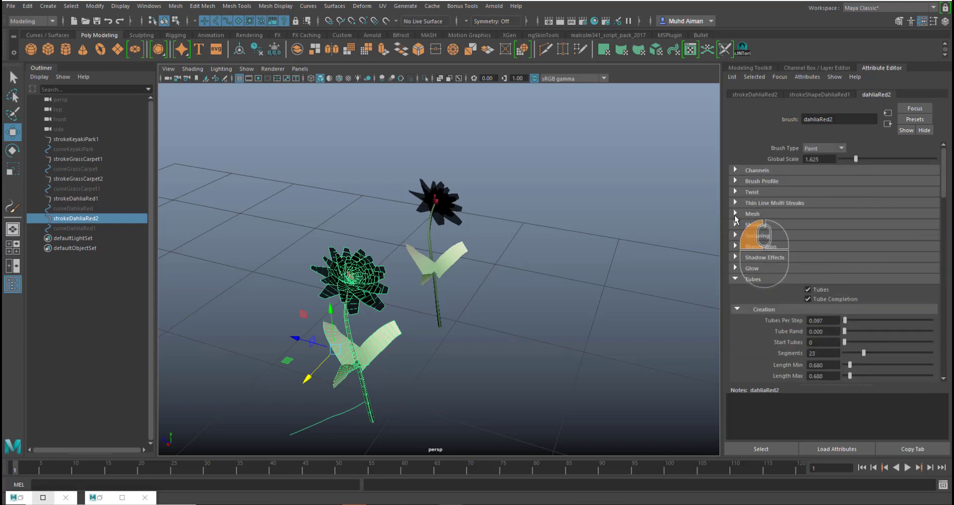
click(735, 215)
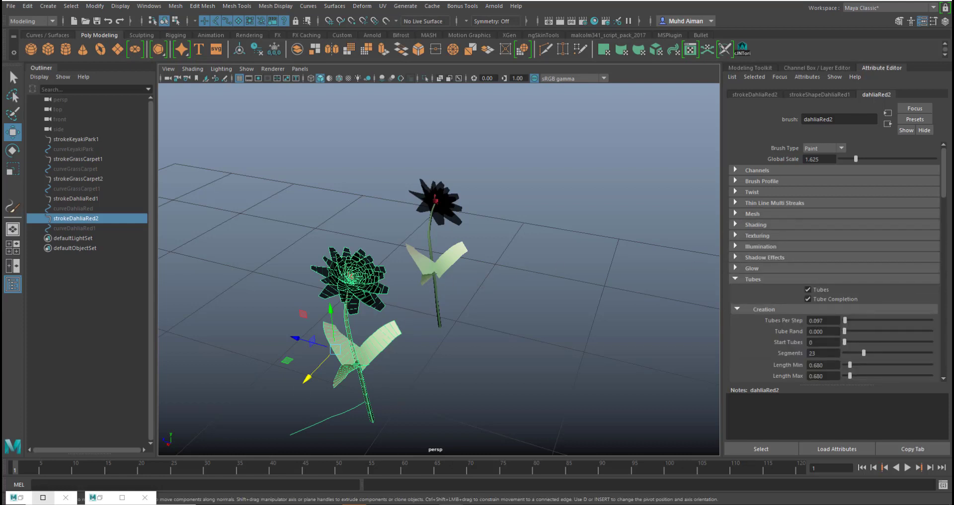
Step: Set the copied dahlia's Start Tubes to 3 and its Tubes Per Step to 0.000
scroll(834, 298, down, 3)
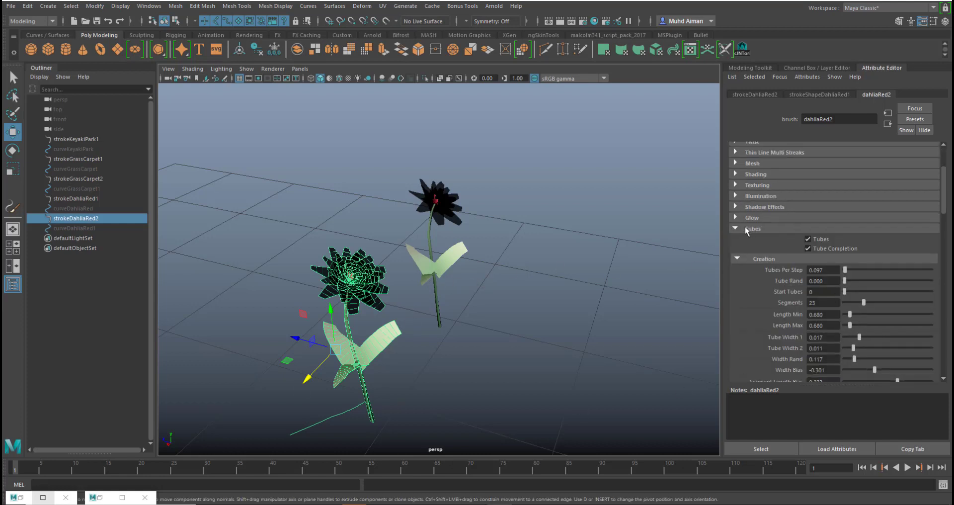
scroll(772, 233, up, 3)
scroll(766, 327, down, 3)
drag(847, 294, 849, 297)
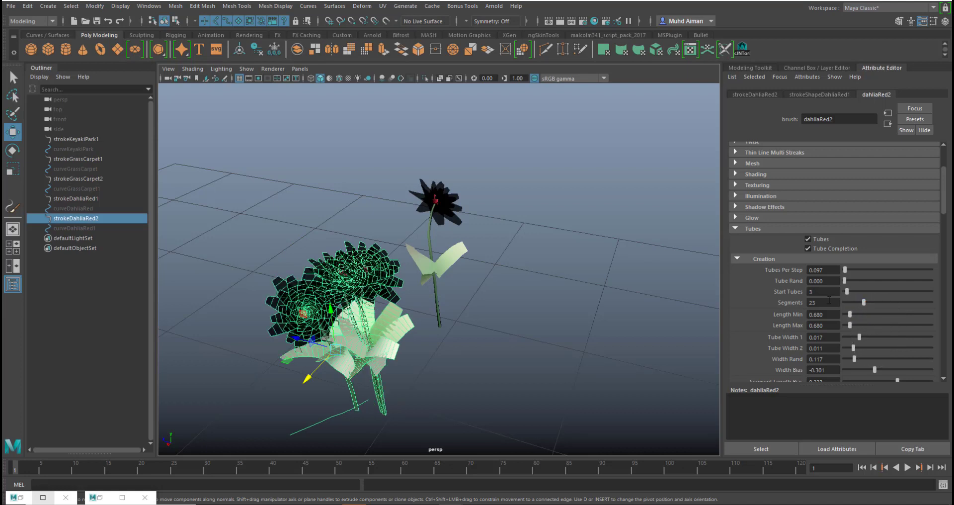
scroll(863, 318, down, 2)
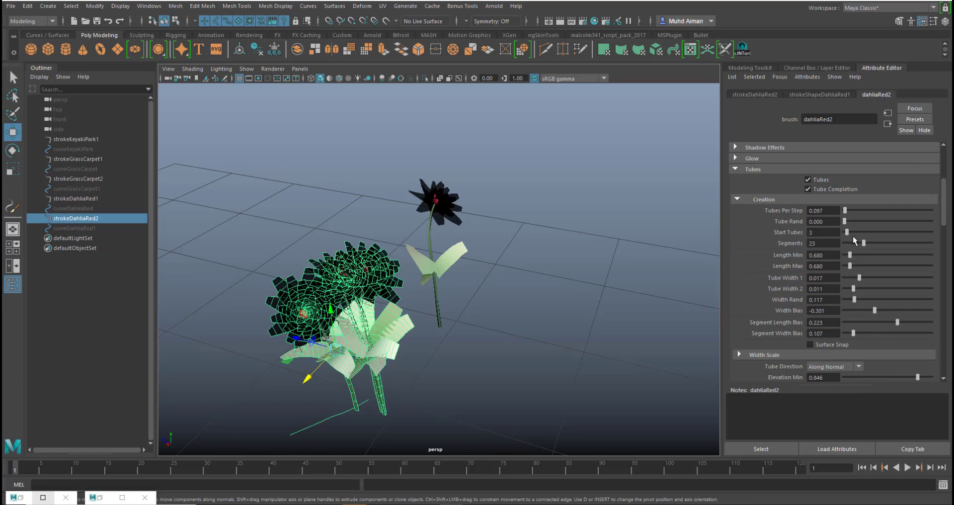
drag(855, 243, 840, 214)
Step: Set the copied dahlia's Segment Width Bias to 0.052 and view the flowers from another side
scroll(853, 274, down, 2)
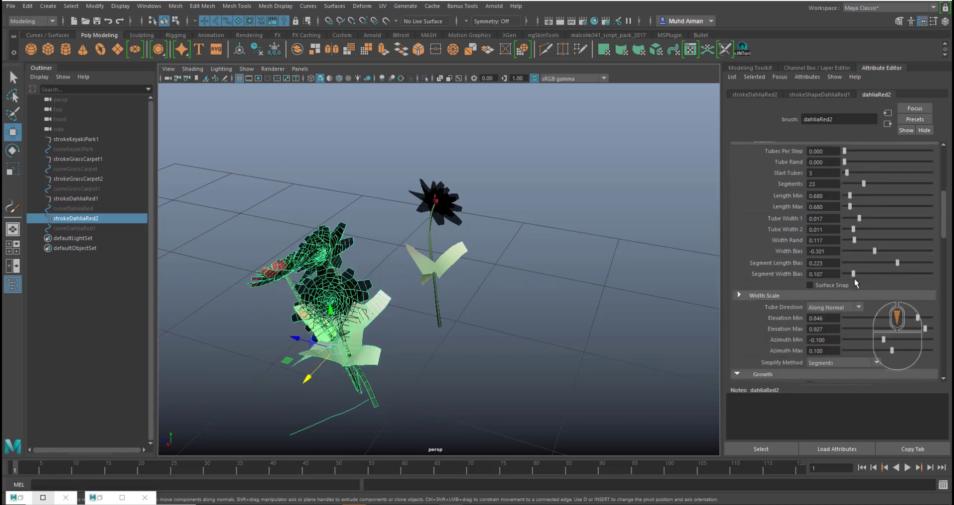
mouse_move(854, 273)
mouse_down()
mouse_move(839, 272)
mouse_move(850, 272)
mouse_up()
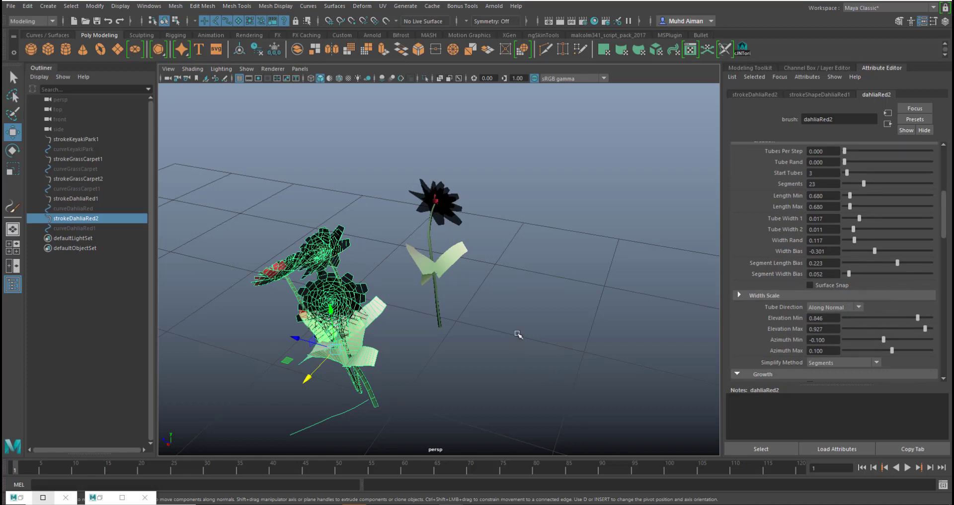
alt+drag(517, 333, 575, 323)
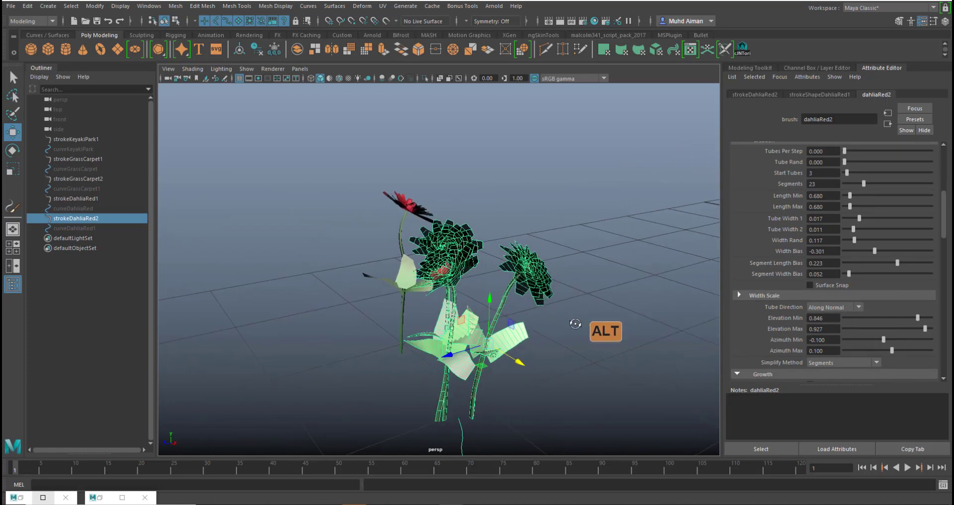
alt+right_drag(575, 324, 597, 368)
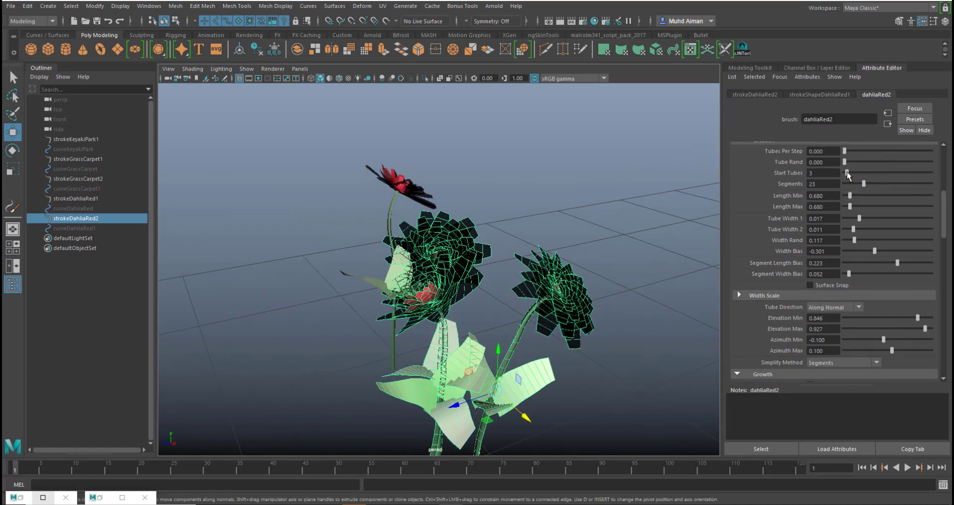
Step: Reduce the copied dahlia's Start Tubes to 1 and collapse its Creation and Tubes settings
mouse_move(847, 172)
mouse_down()
mouse_move(833, 172)
mouse_move(846, 174)
mouse_up()
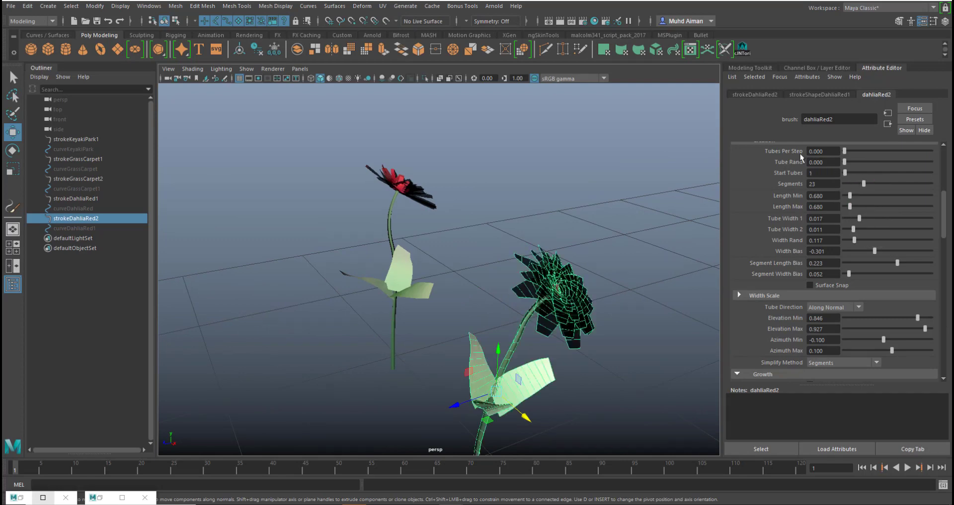
scroll(799, 204, up, 3)
click(737, 199)
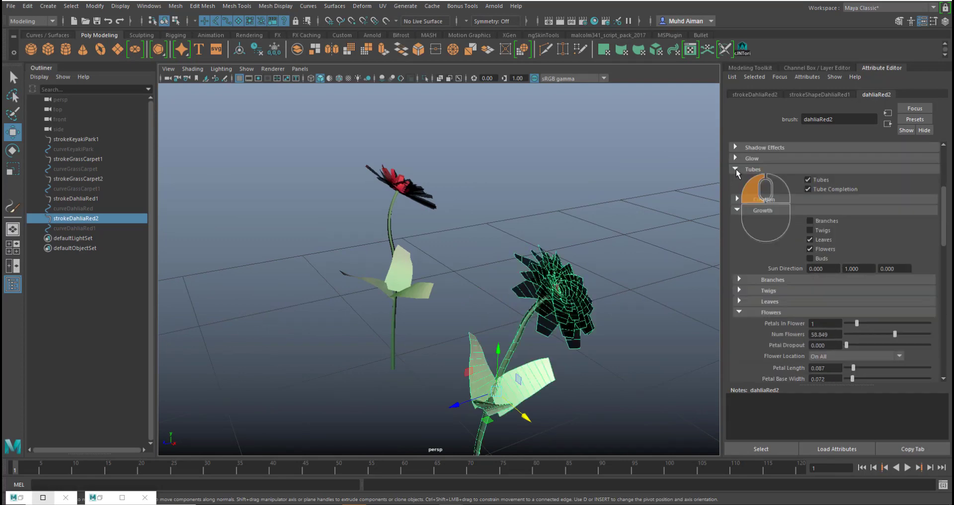
click(736, 169)
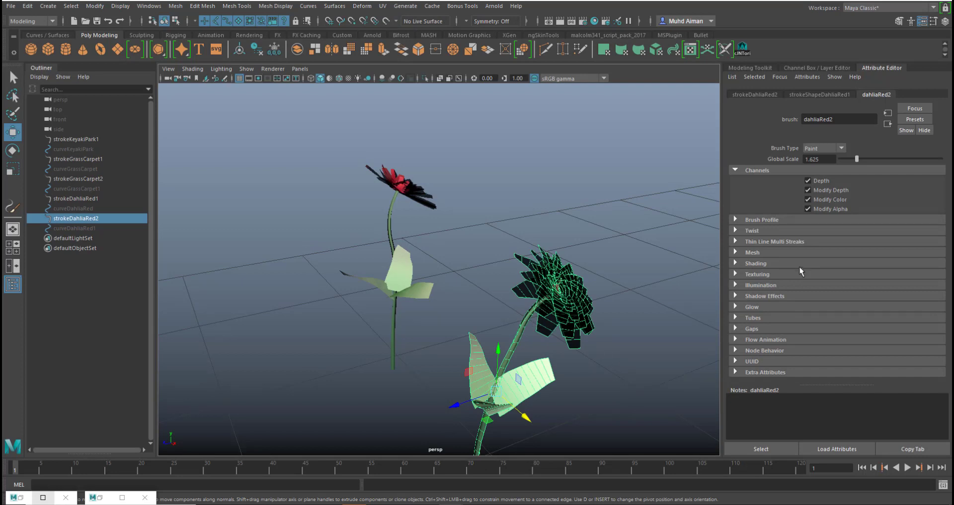
Step: Expand the Tubes and Creation settings and set the copied dahlia's Start Tubes to 2
click(736, 318)
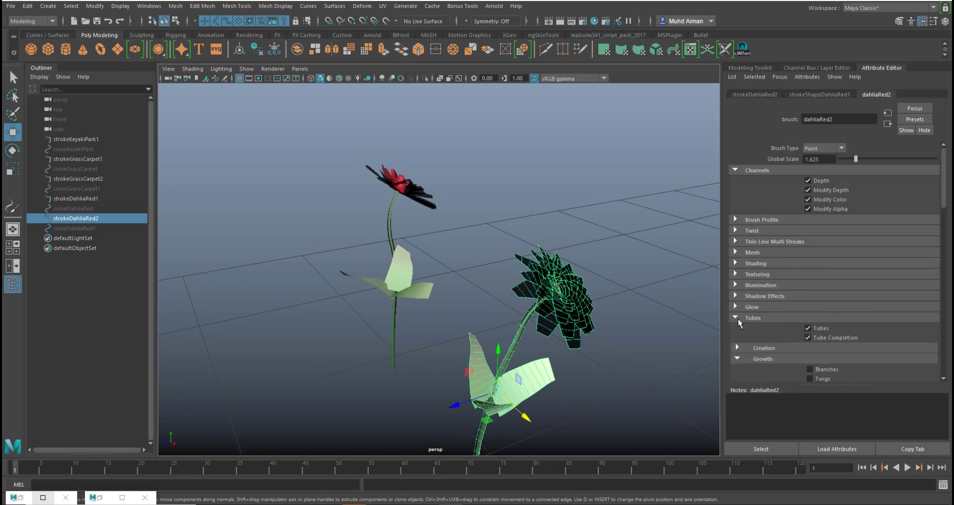
scroll(753, 328, down, 2)
scroll(753, 327, down, 4)
click(738, 259)
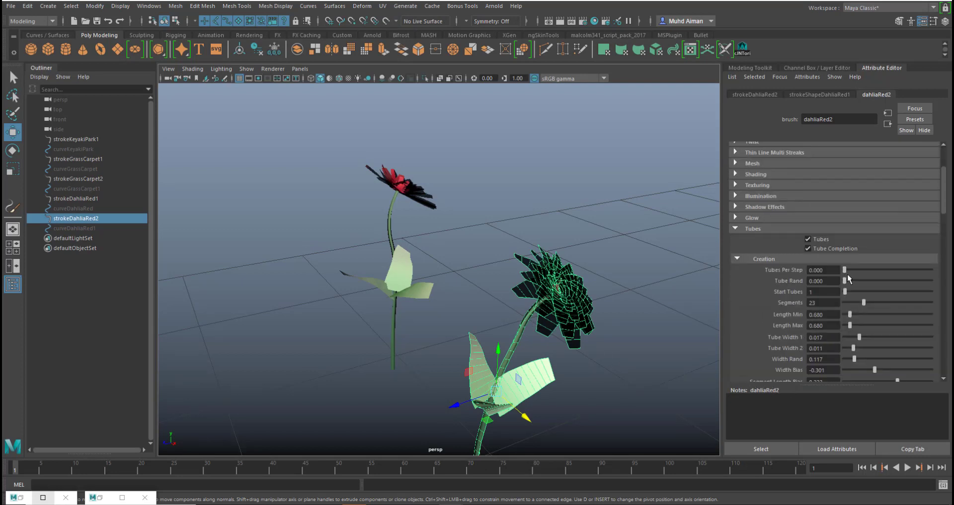
drag(846, 288, 846, 290)
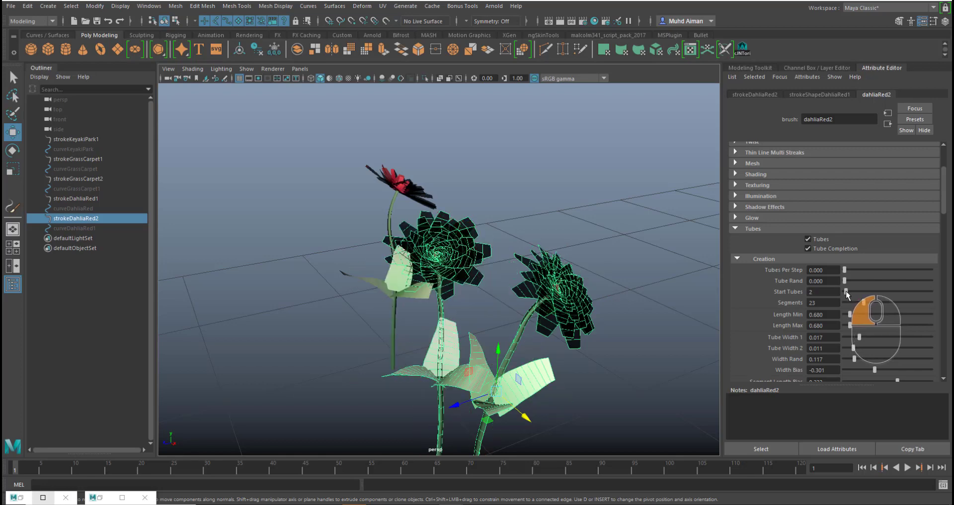
Step: Shorten the copied dahlia's stems by setting Length Min to 0.345 and Length Max to 0.517
alt+drag(646, 351, 656, 330)
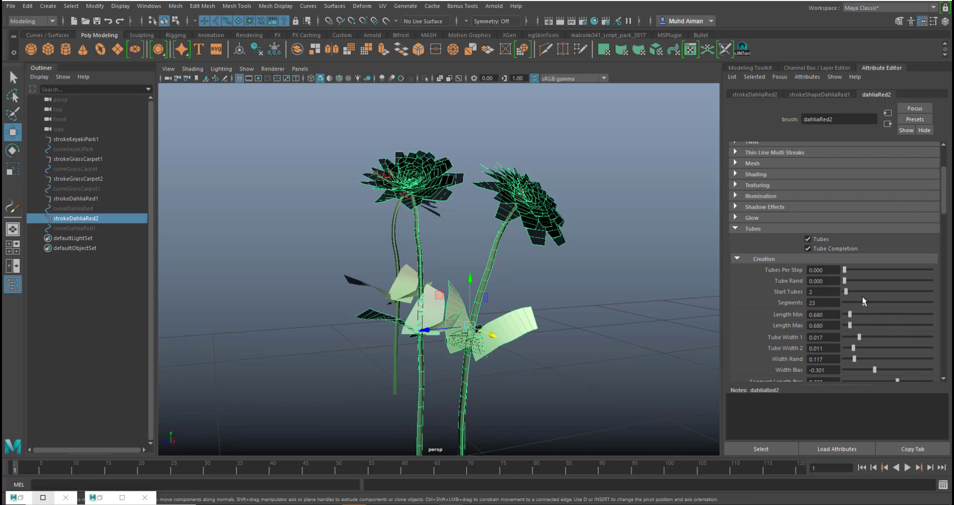
drag(846, 281, 831, 302)
drag(850, 318, 847, 313)
alt+drag(502, 332, 556, 303)
drag(851, 325, 848, 324)
alt+drag(609, 357, 556, 343)
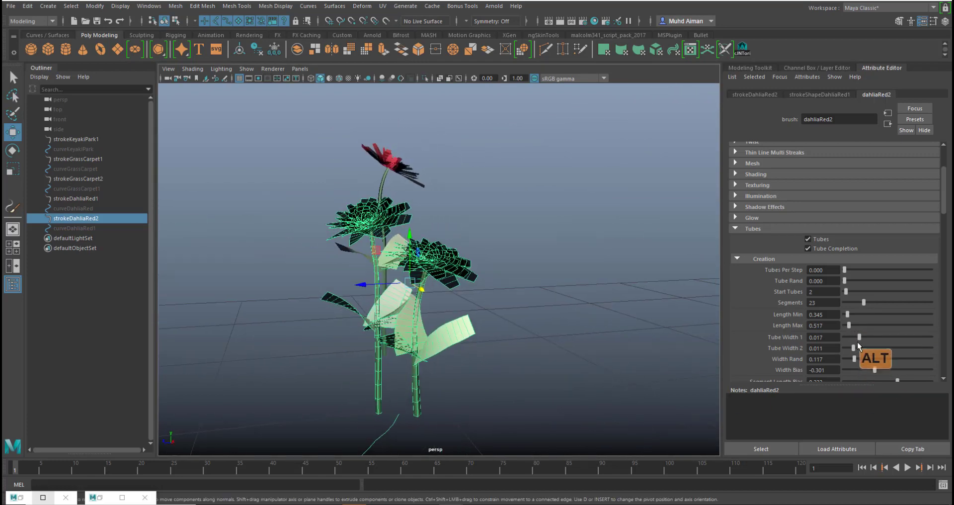
Step: Adjust the copied dahlia's Tube Width 1 and deselect the stroke
drag(861, 339, 847, 313)
mouse_move(623, 348)
alt+mouse_down()
mouse_move(616, 350)
mouse_move(635, 330)
mouse_move(577, 330)
mouse_move(445, 367)
mouse_move(408, 326)
mouse_move(521, 338)
mouse_move(640, 334)
mouse_move(601, 334)
alt+mouse_up()
click(639, 343)
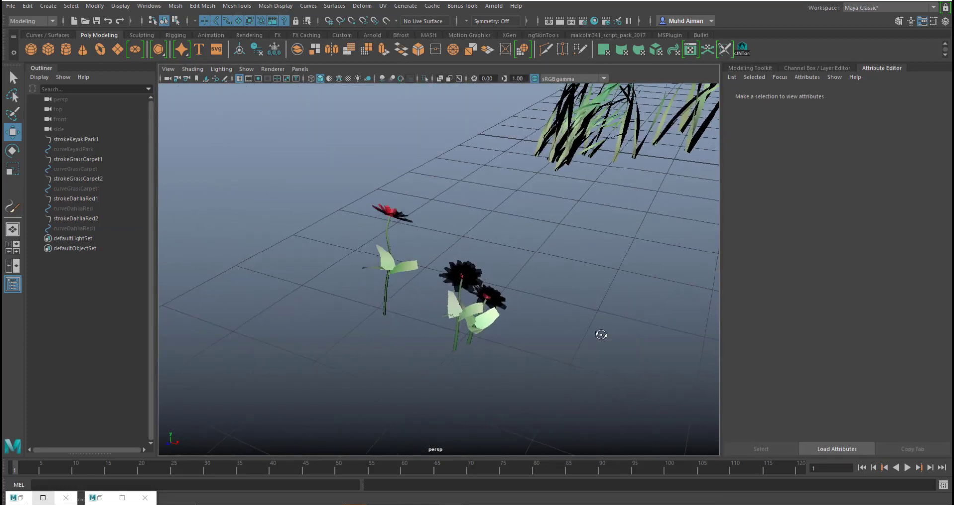
Step: Examine the tree, grass clumps and dahlias together from several distances and angles
alt+right_drag(556, 267, 555, 267)
alt+middle_drag(556, 266, 481, 312)
alt+scroll(482, 312, down, 4)
scroll(631, 233, down, 2)
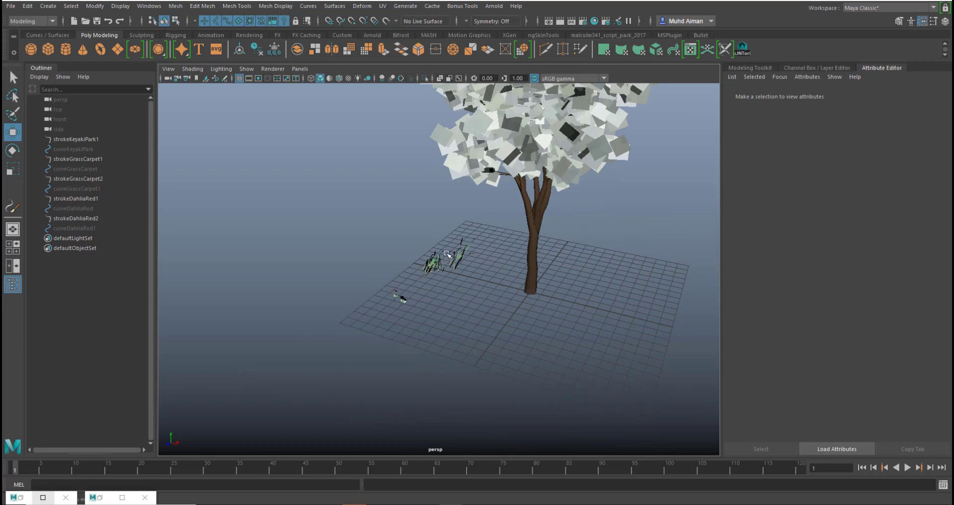
drag(480, 287, 480, 288)
scroll(480, 287, up, 3)
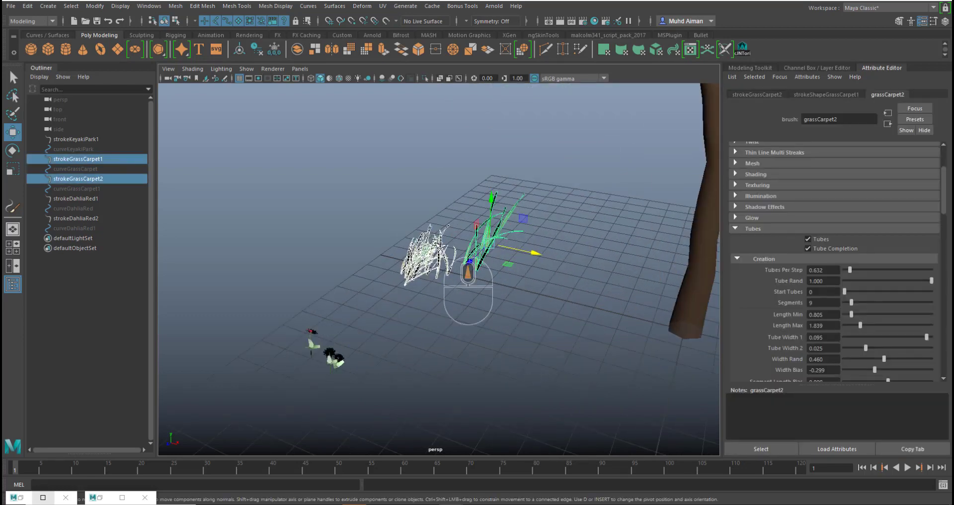
scroll(408, 323, up, 2)
drag(222, 354, 286, 430)
alt+drag(346, 363, 459, 380)
click(499, 348)
scroll(498, 324, up, 2)
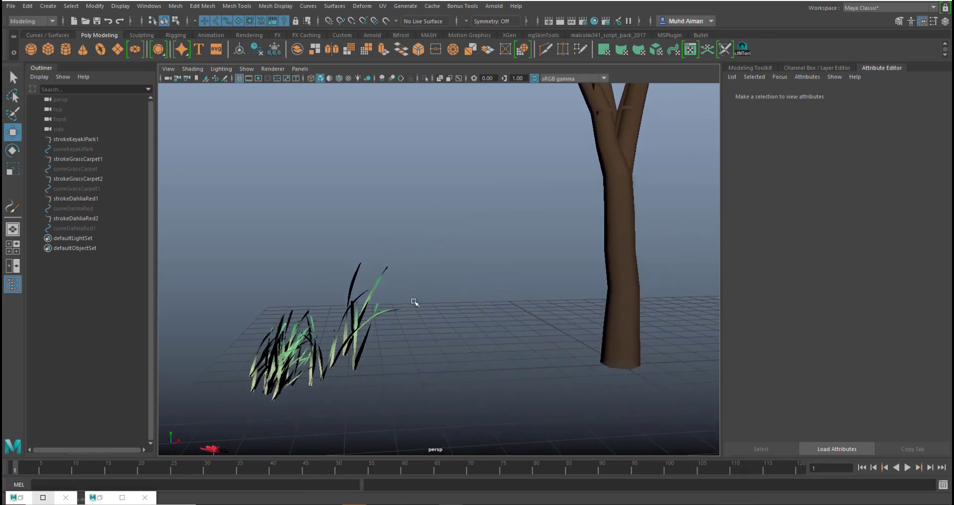
right_click(605, 210)
click(486, 224)
scroll(482, 255, down, 3)
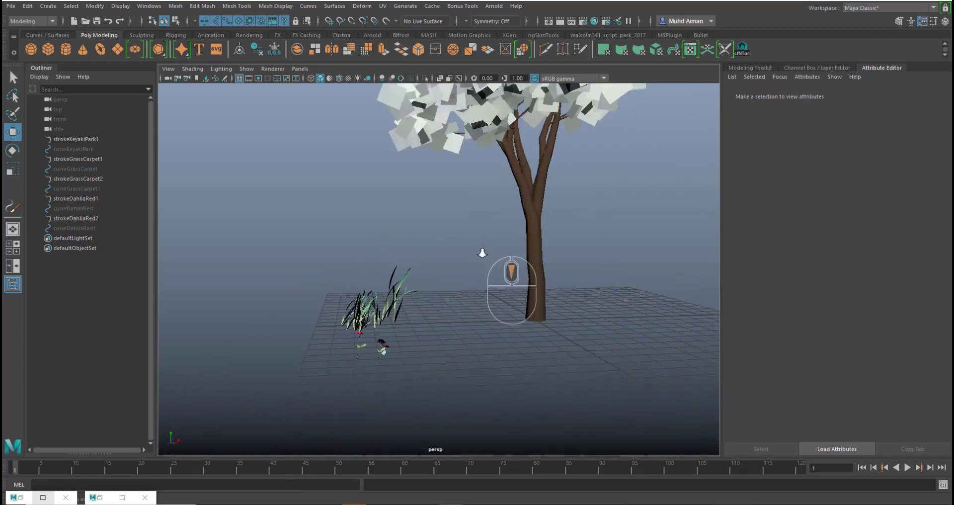
Step: Select all the tree, grass and dahlia strokes, convert them from Paint Effects to polygons, and clear the selection
alt+drag(481, 255, 547, 258)
alt+middle_drag(546, 257, 527, 303)
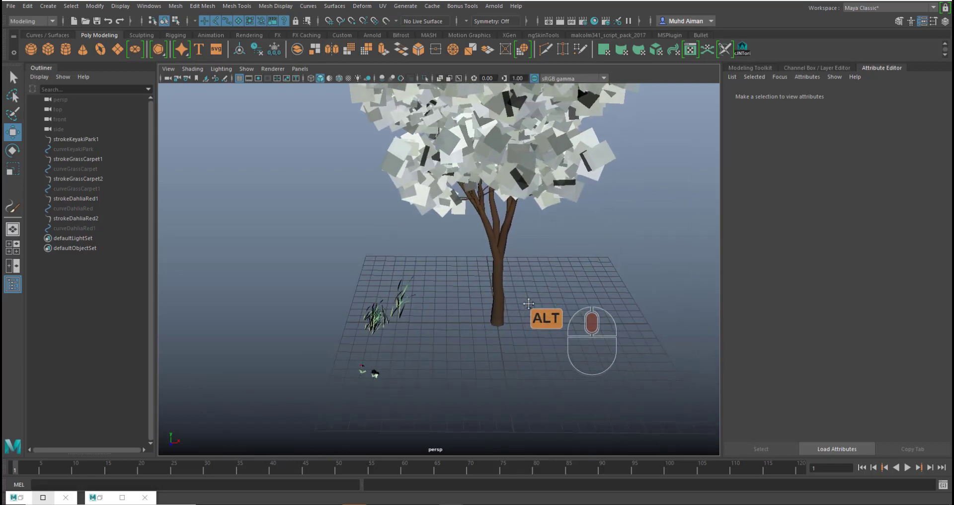
drag(558, 417, 295, 264)
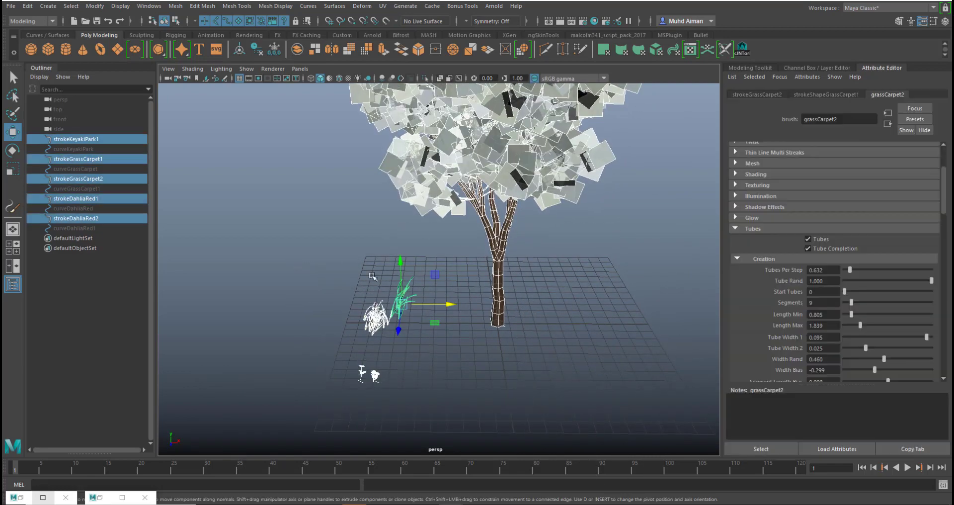
click(95, 6)
mouse_move(177, 249)
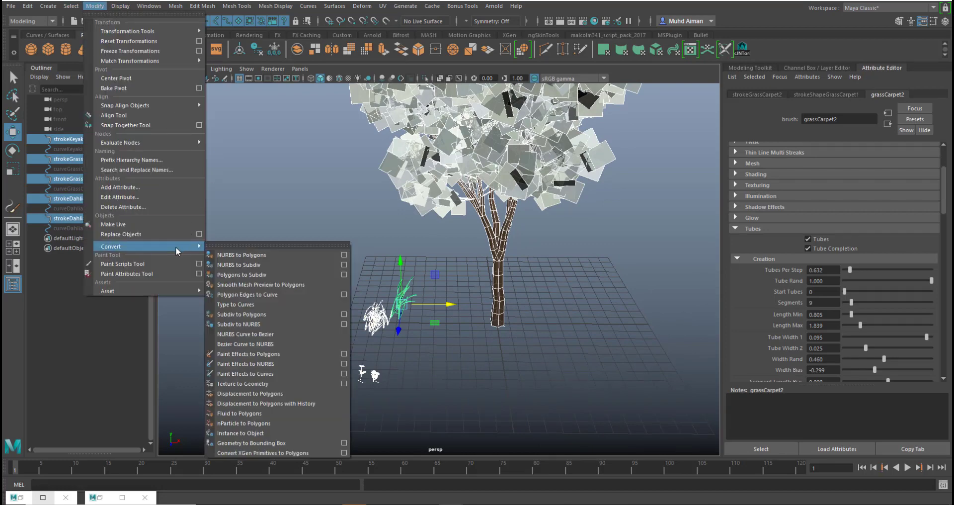
click(282, 355)
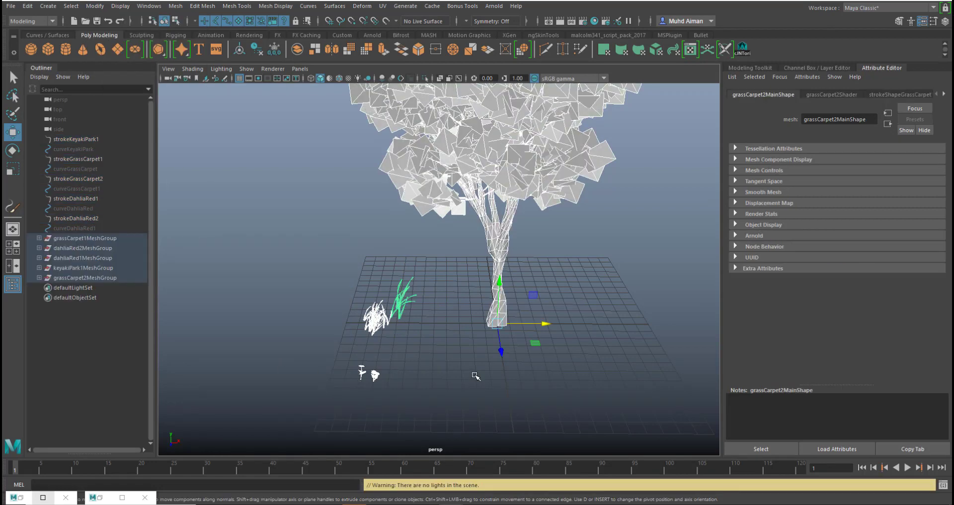
click(474, 376)
Step: Select the converted tree trunk mesh and open the UV Editor, placing its window clear of the model
scroll(437, 338, up, 5)
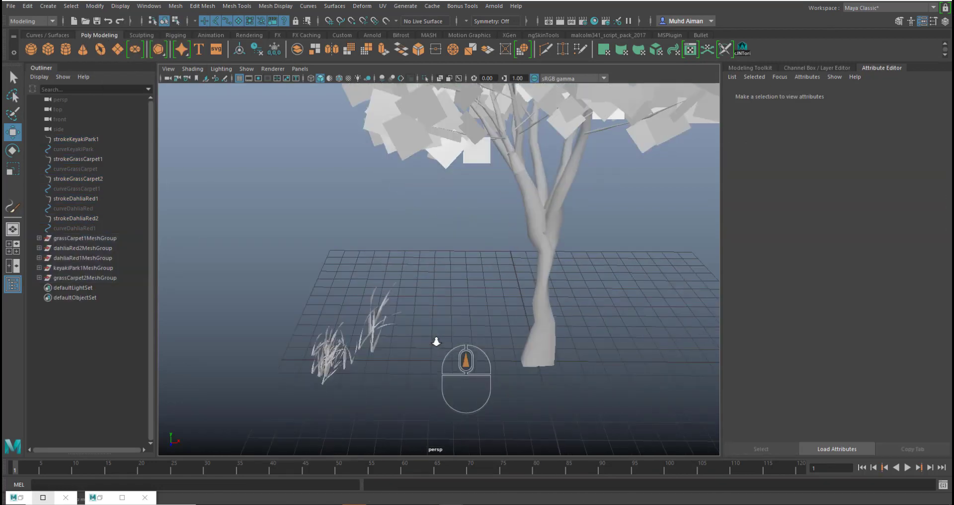
alt+middle_drag(437, 338, 454, 247)
alt+scroll(462, 268, down, 4)
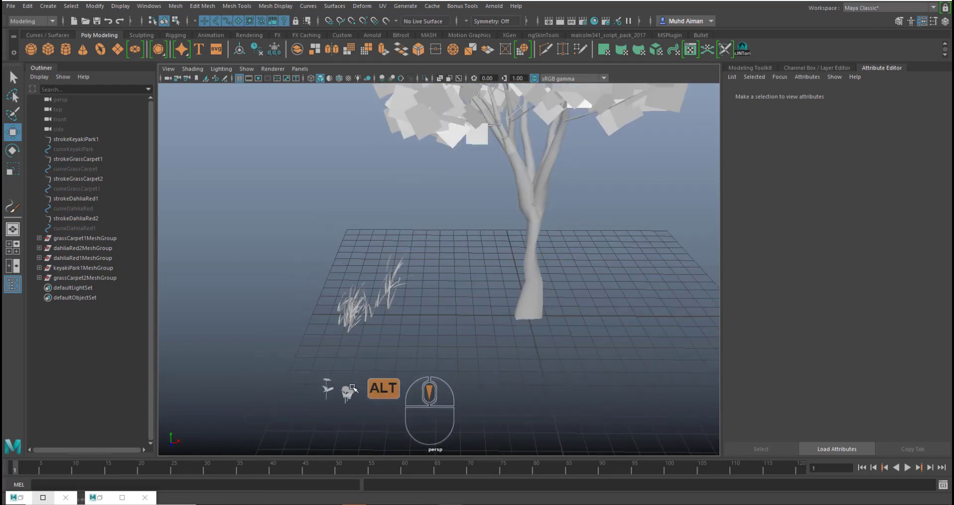
click(348, 395)
click(529, 214)
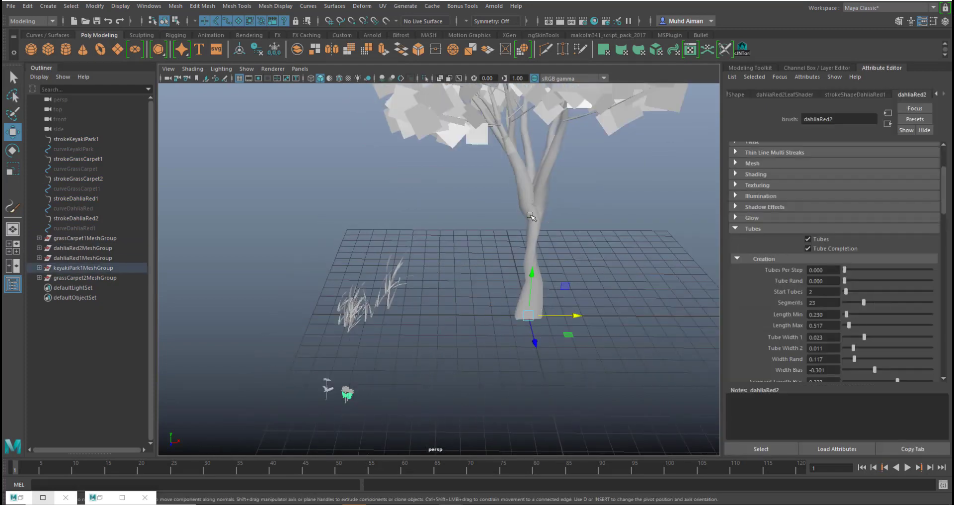
alt+middle_drag(500, 164, 452, 236)
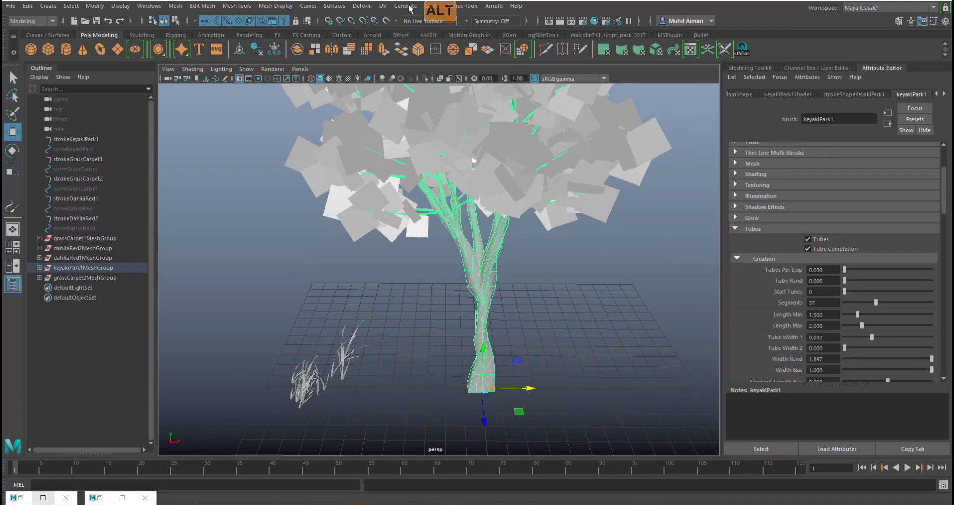
click(382, 6)
click(402, 26)
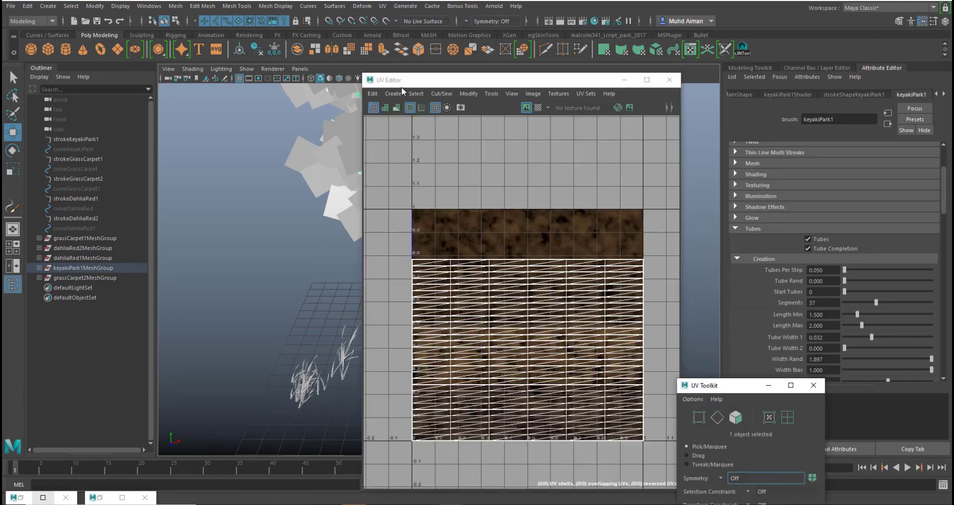
drag(402, 80, 667, 1)
scroll(762, 225, down, 2)
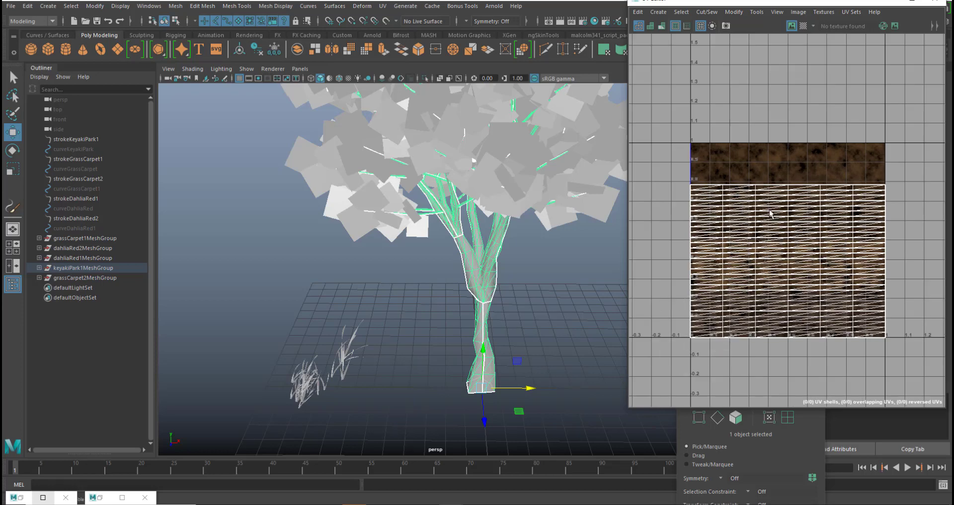
Step: Examine the UV layouts and textures of the tree's leaf mesh and both grass meshes
click(493, 184)
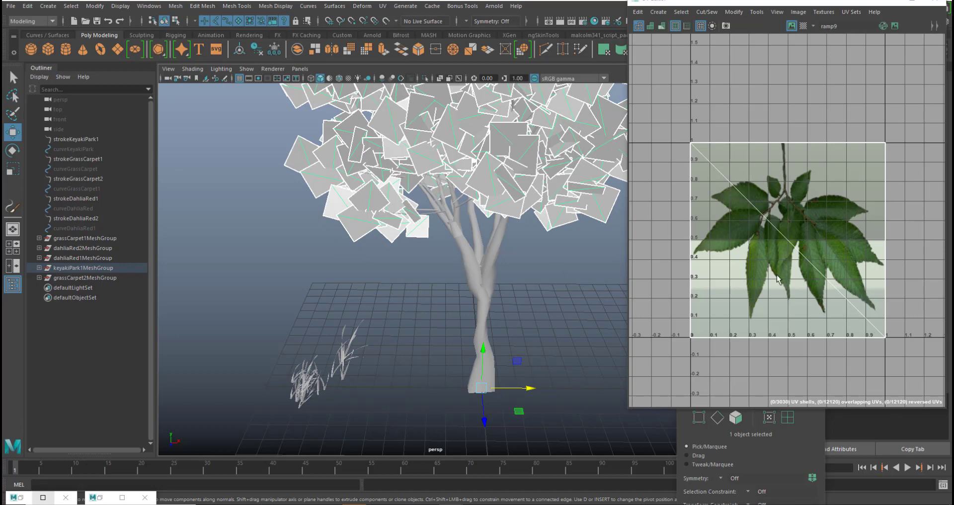
drag(261, 299, 357, 374)
alt+middle_drag(356, 382, 400, 288)
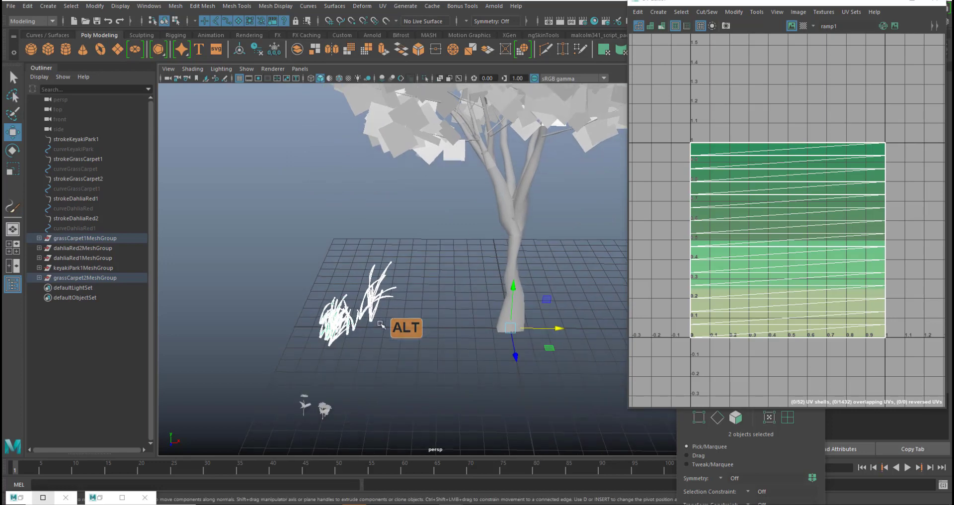
scroll(360, 377, up, 3)
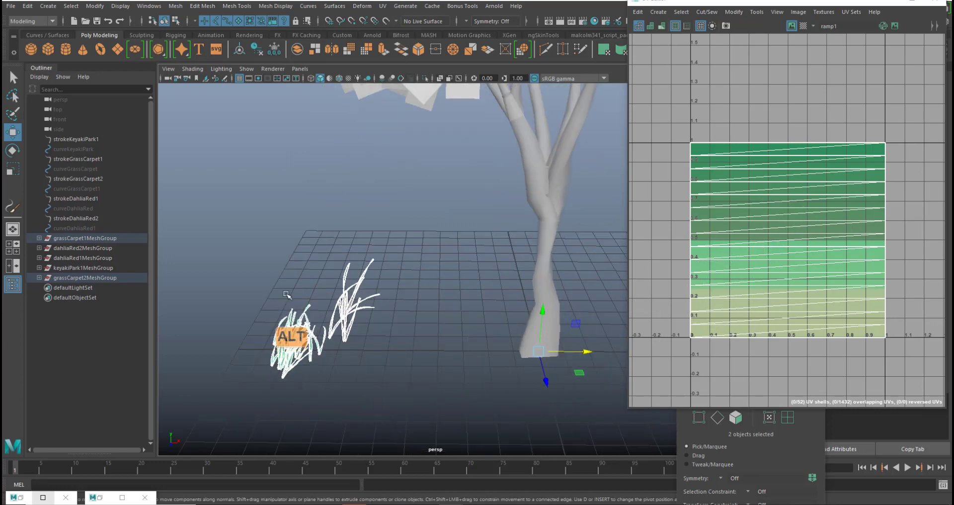
alt+middle_drag(286, 295, 372, 202)
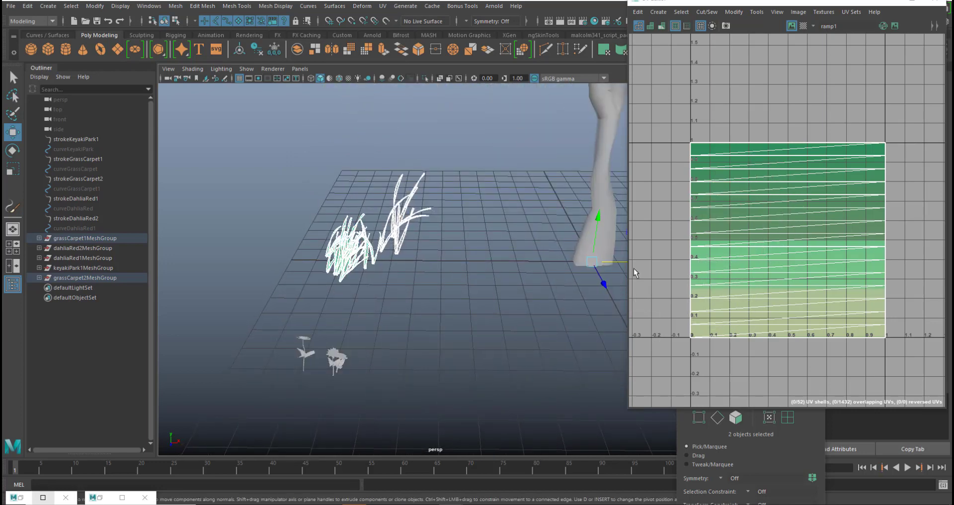
Step: Examine the UV layouts of both dahlia meshes together and of the single-stemmed dahlia's petals alone
drag(279, 311, 380, 401)
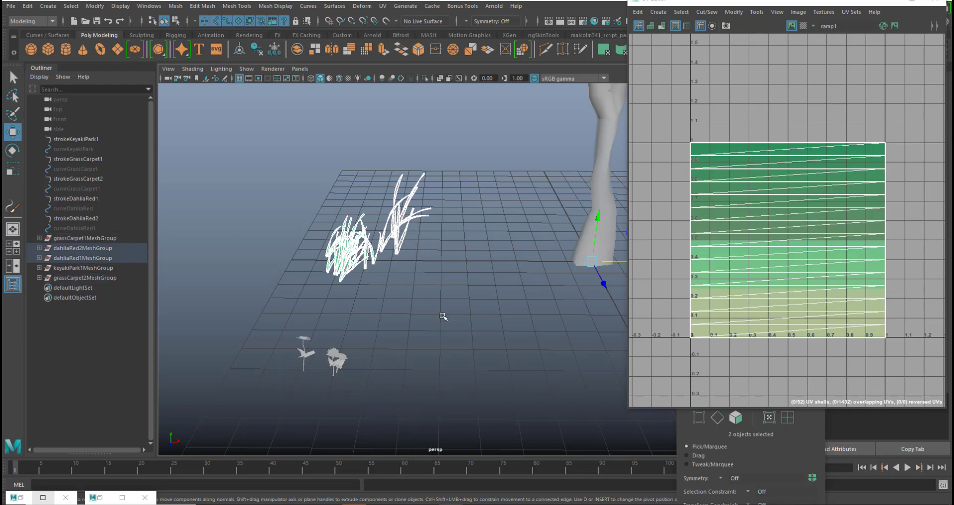
alt+right_drag(295, 364, 358, 431)
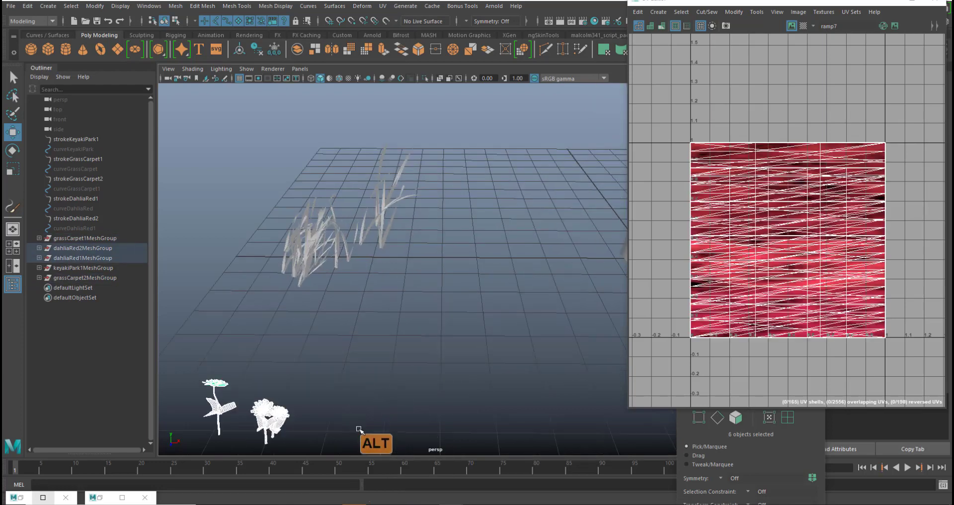
alt+middle_drag(358, 427, 413, 326)
click(291, 301)
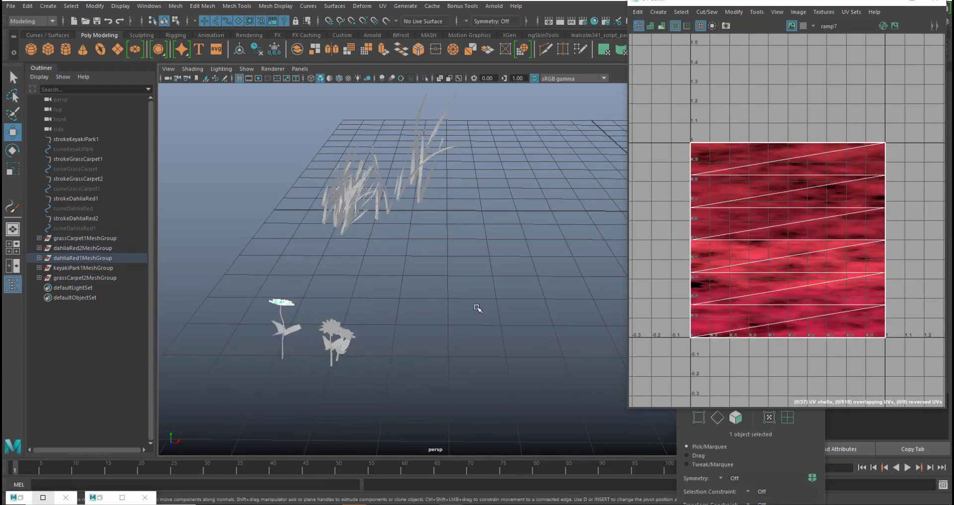
Step: Examine the trunk and branch UV layout, clear the selection, and view the converted vegetation from several distances and angles
alt+right_drag(479, 307, 360, 172)
alt+middle_drag(442, 271, 264, 413)
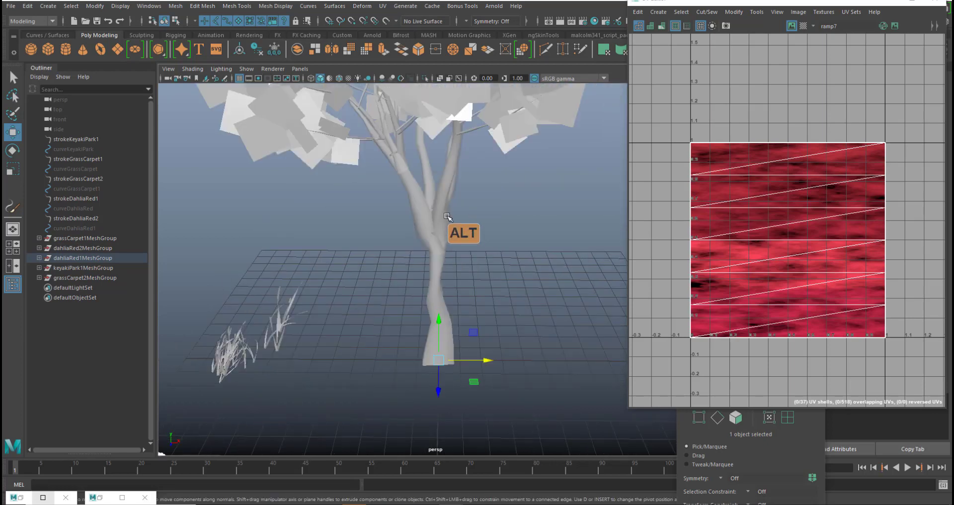
click(438, 209)
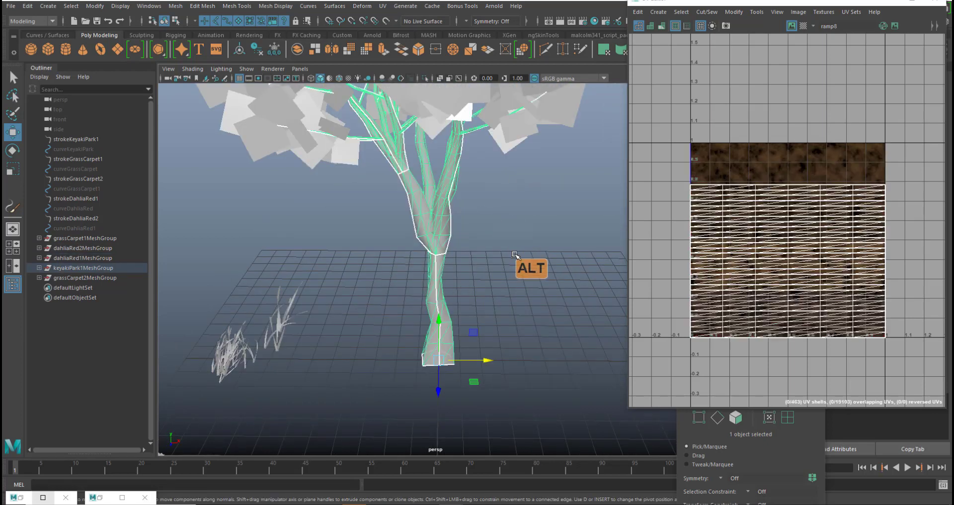
alt+drag(516, 253, 510, 252)
alt+middle_drag(498, 204, 495, 256)
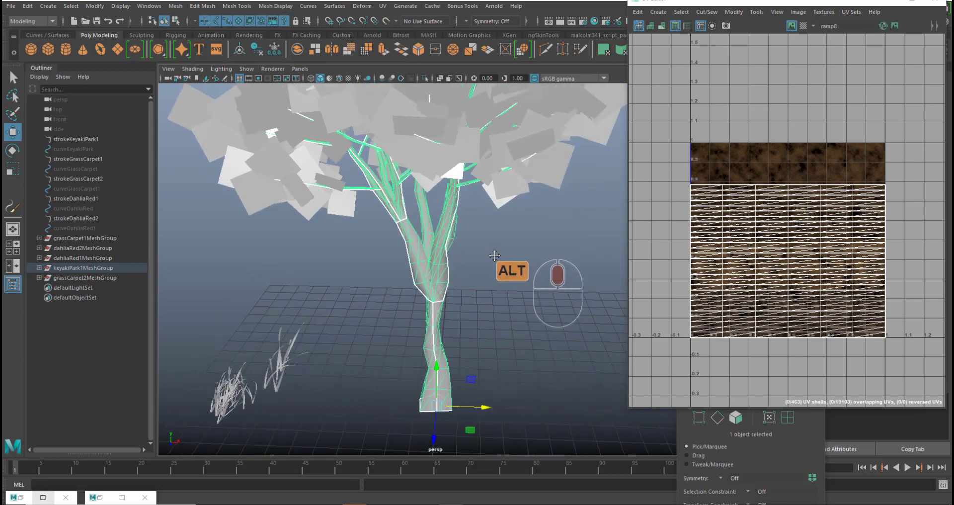
alt+right_drag(494, 255, 499, 298)
alt+right_drag(502, 335, 433, 270)
alt+middle_drag(511, 356, 531, 329)
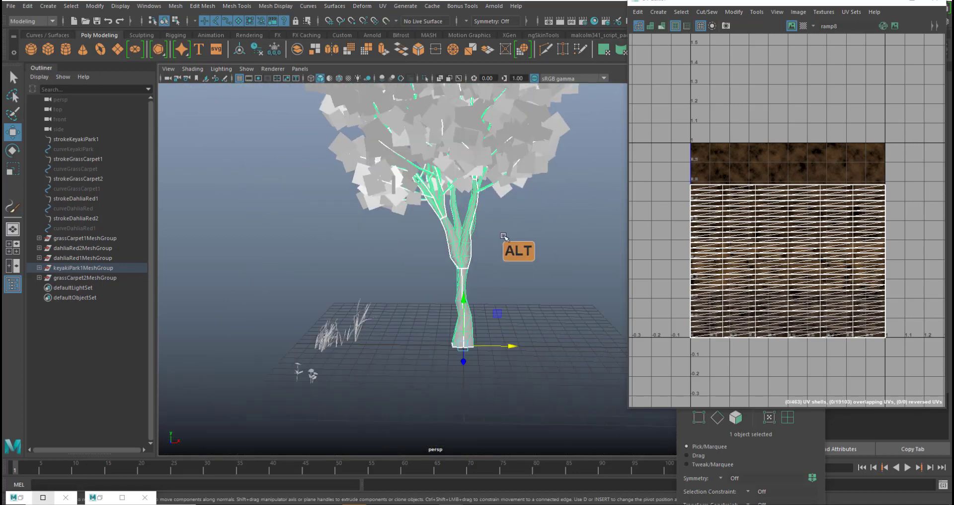
alt+drag(503, 236, 455, 254)
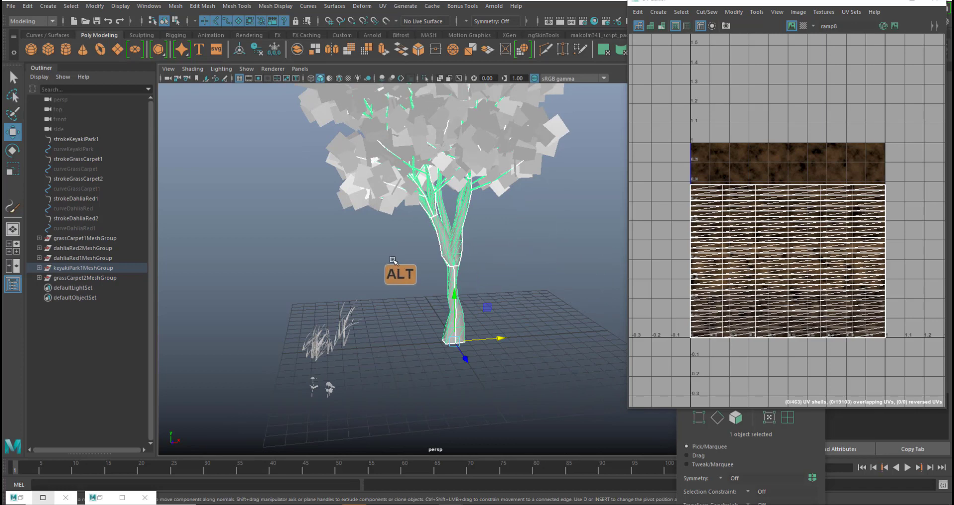
alt+drag(392, 260, 550, 271)
click(473, 319)
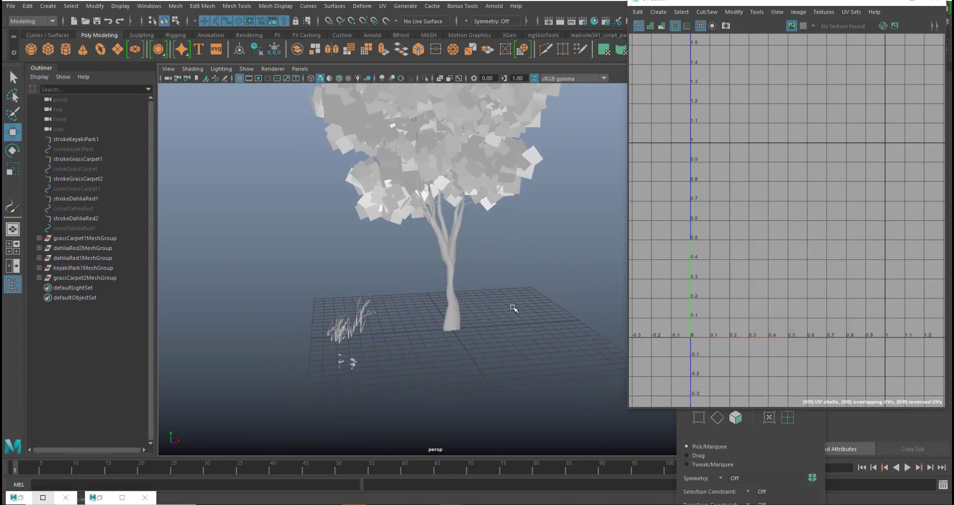
scroll(438, 213, down, 3)
alt+middle_drag(481, 182, 480, 199)
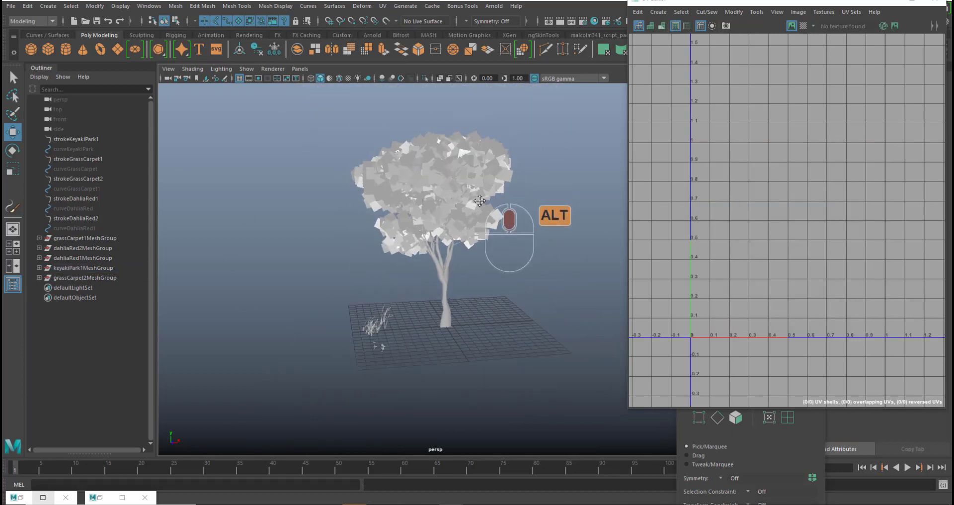
alt+right_drag(451, 286, 473, 346)
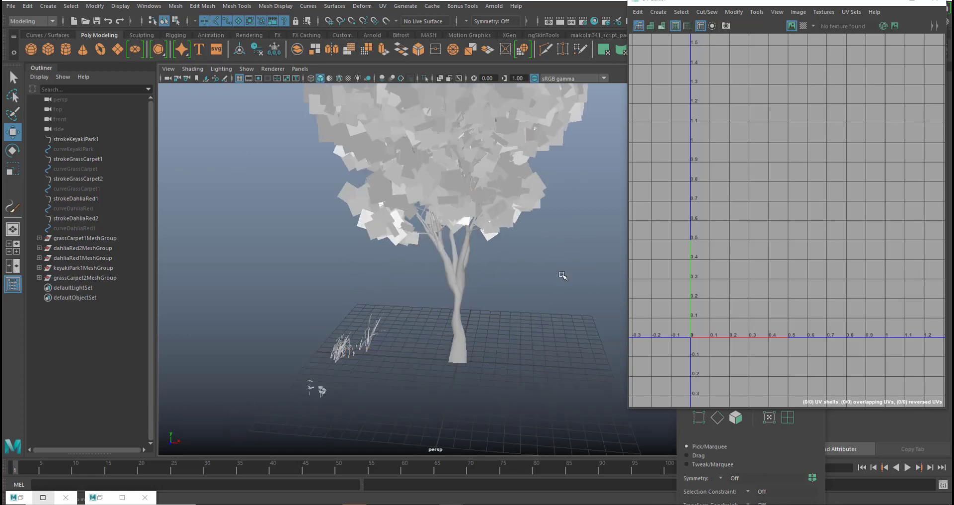
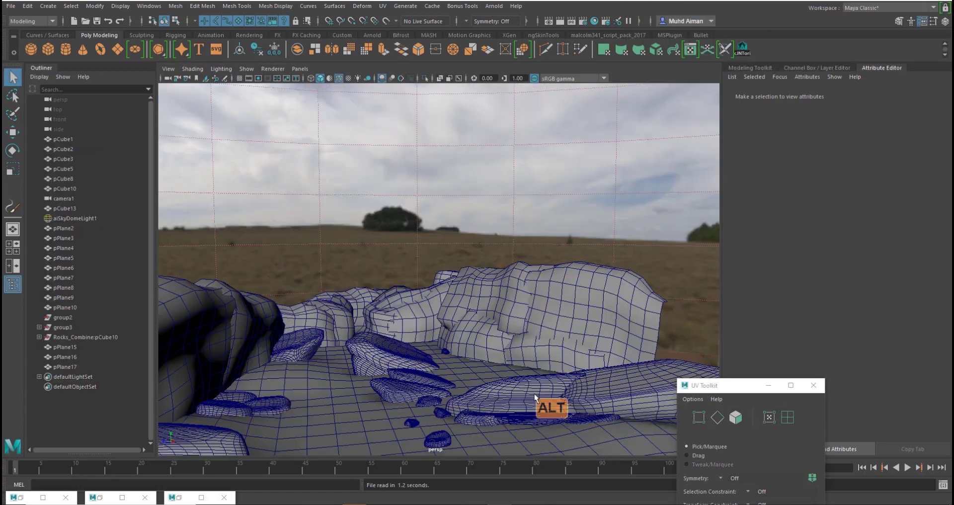
Step: Close the UV Toolkit in the rocky landscape scene and show the Channel Box / Layer Editor
alt+drag(528, 390, 522, 284)
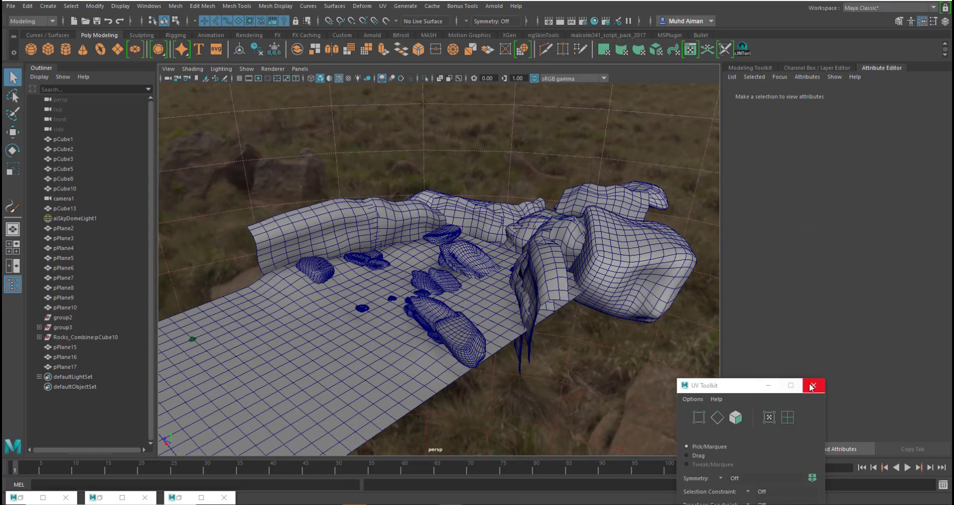
click(812, 386)
click(753, 68)
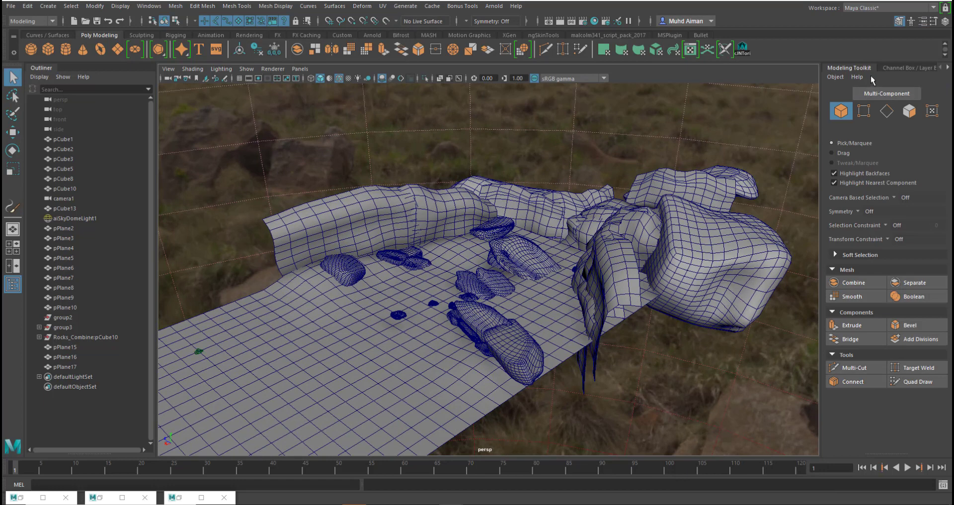
click(893, 67)
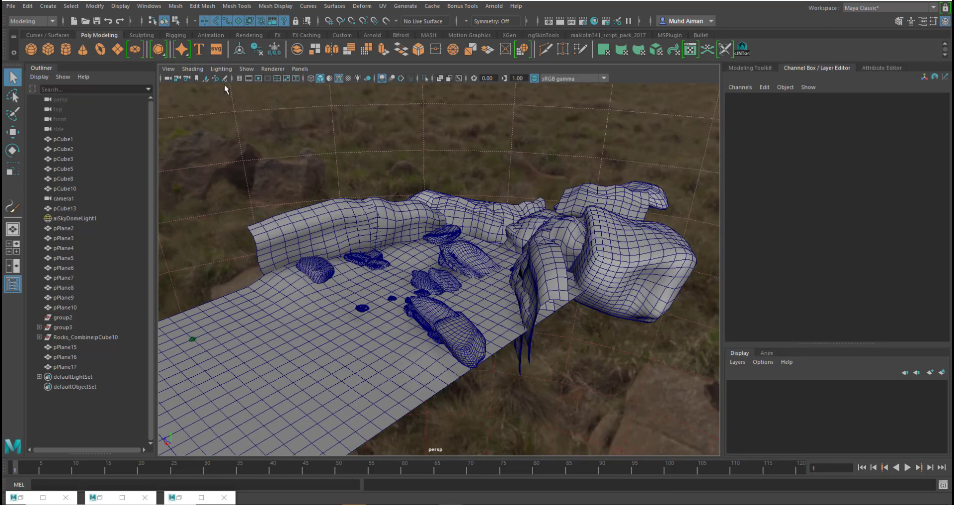
Step: Select the rock and ground meshes without the sky dome light and create a display layer from them
drag(296, 158, 663, 404)
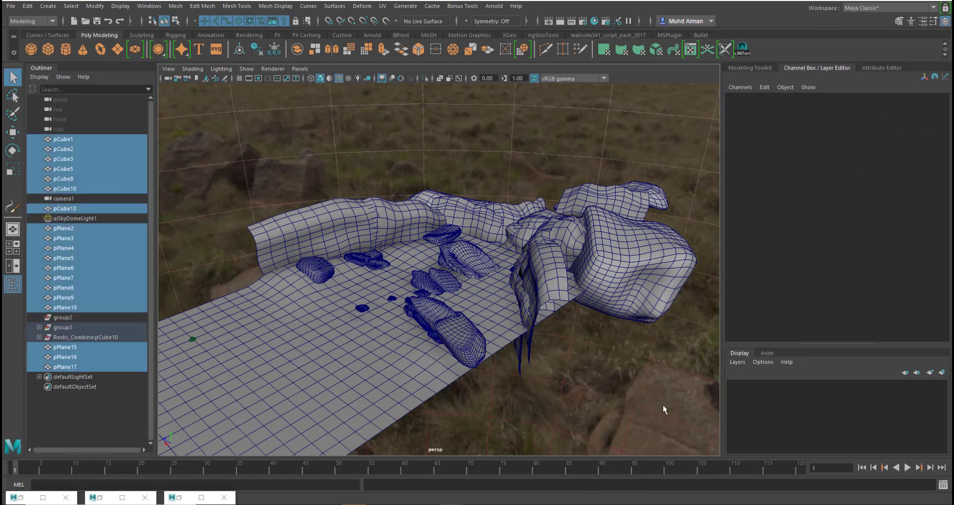
ctrl+drag(379, 106, 447, 140)
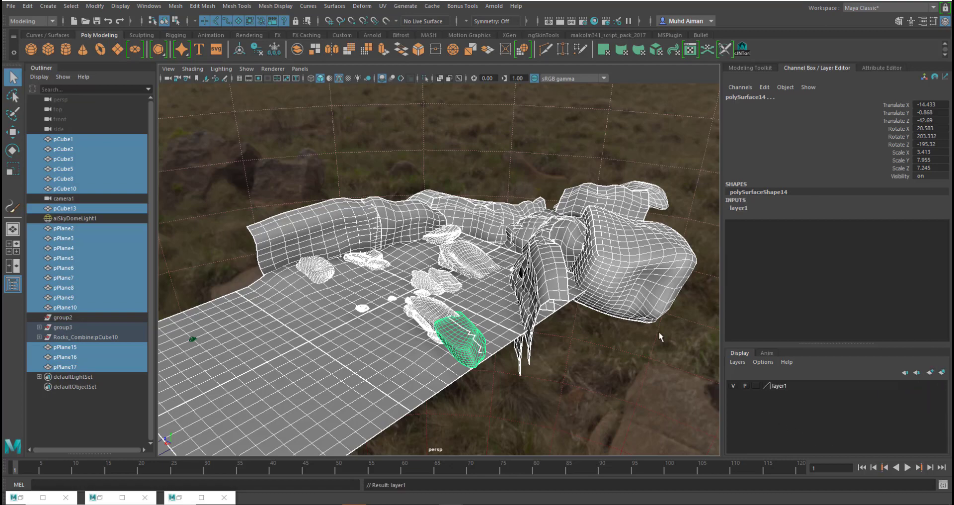
Step: Undo the new display layer and add the two unselected planes at the ground's outer end to the selection
alt+right_drag(577, 336, 409, 359)
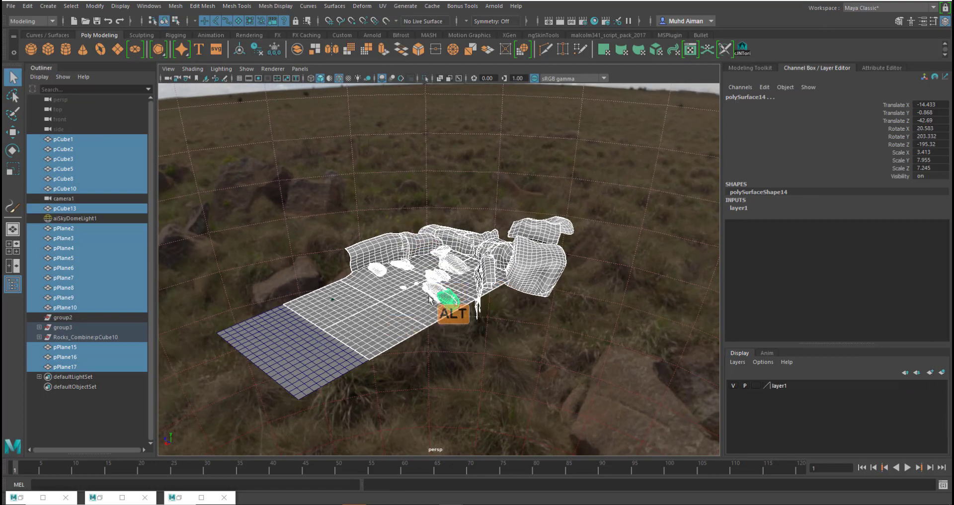
alt+right_drag(374, 226, 625, 367)
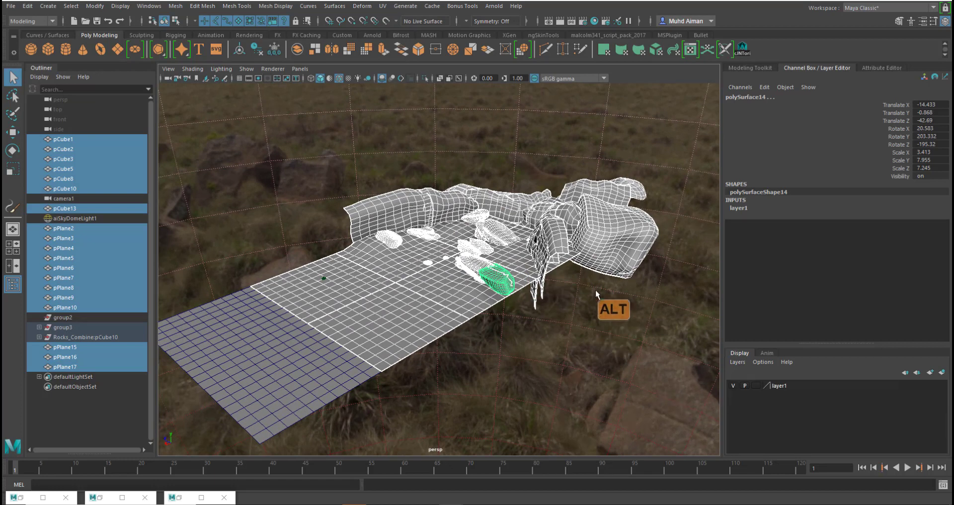
key(ctrl)
key(ctrl+z)
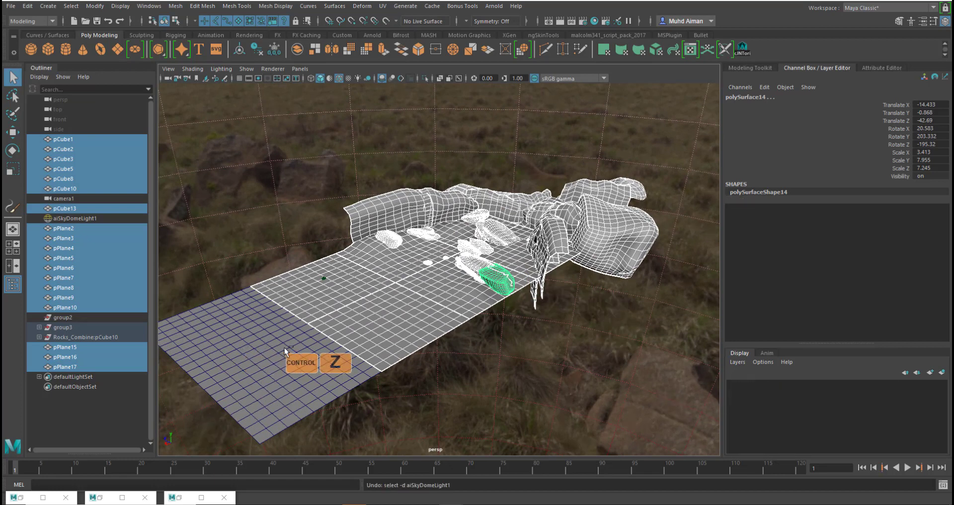
key(shift)
shift+click(250, 322)
shift+click(302, 371)
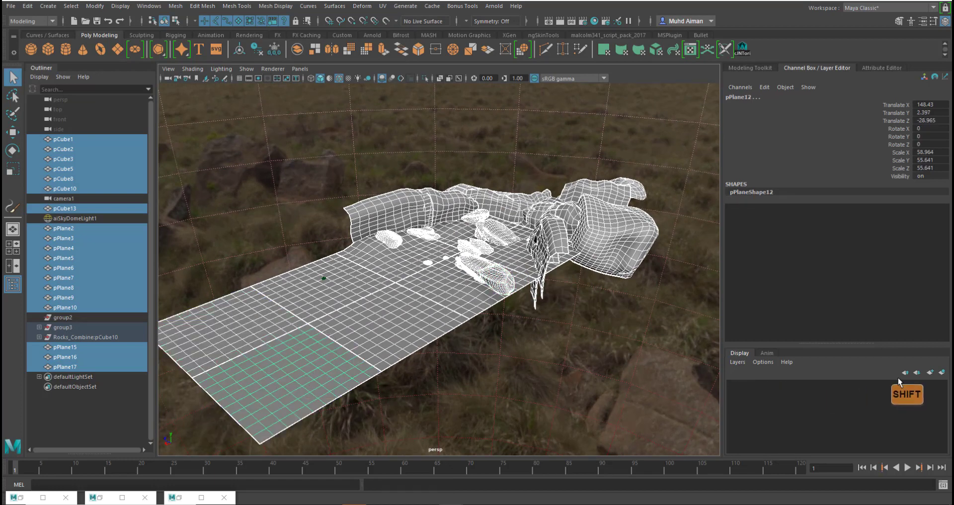
Step: Create a display layer from the selected rock and ground meshes and hide it
click(942, 373)
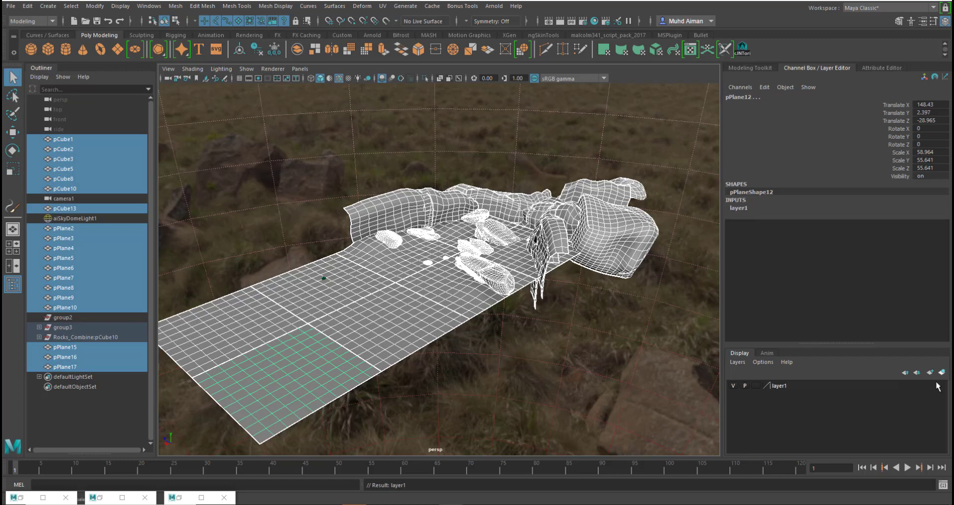
click(732, 385)
alt+drag(477, 266, 466, 283)
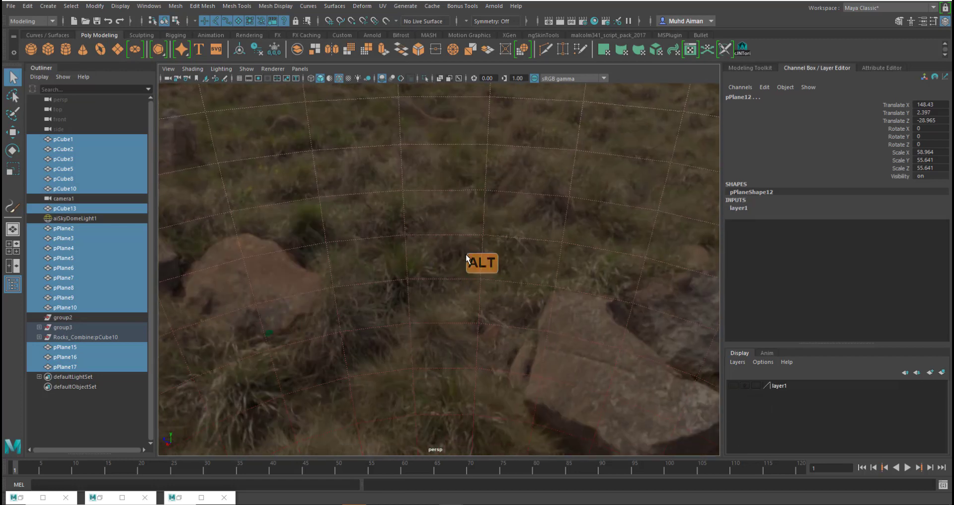
Step: Import Organic assets.mb from the ENV DEMO project's scenes folder into the landscape scene, accepting the student version notice
click(250, 503)
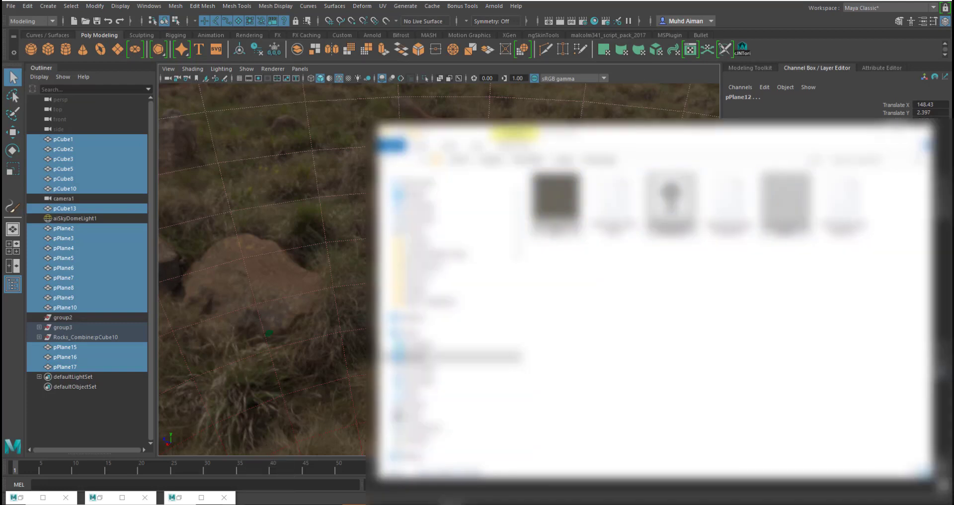
click(534, 161)
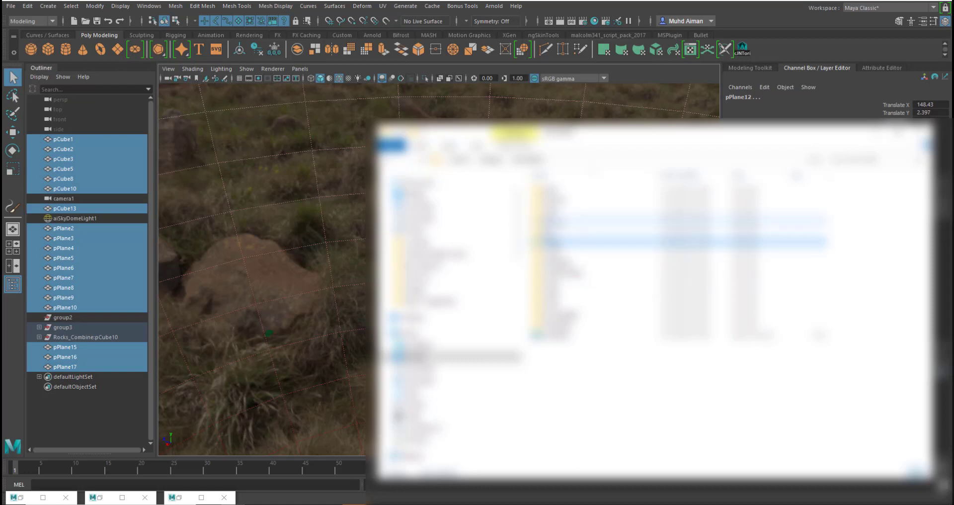
double_click(560, 285)
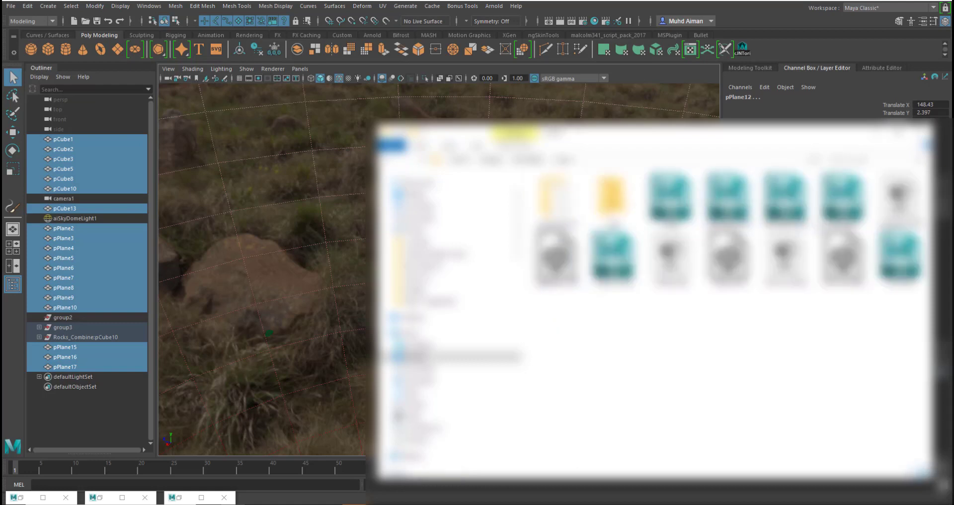
drag(613, 256, 300, 243)
click(455, 260)
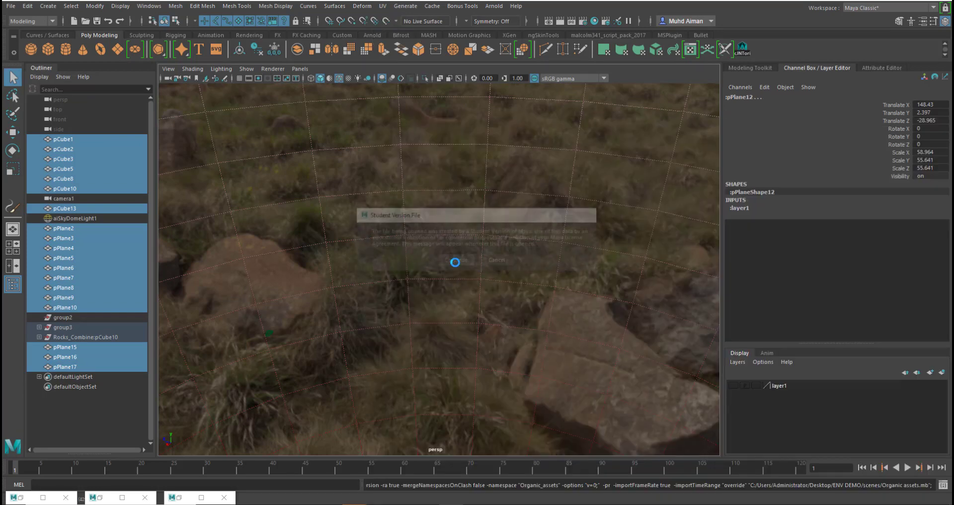
Step: Locate the imported Keyaki tree and select its trunk and branch mesh
alt+right_drag(466, 193, 570, 404)
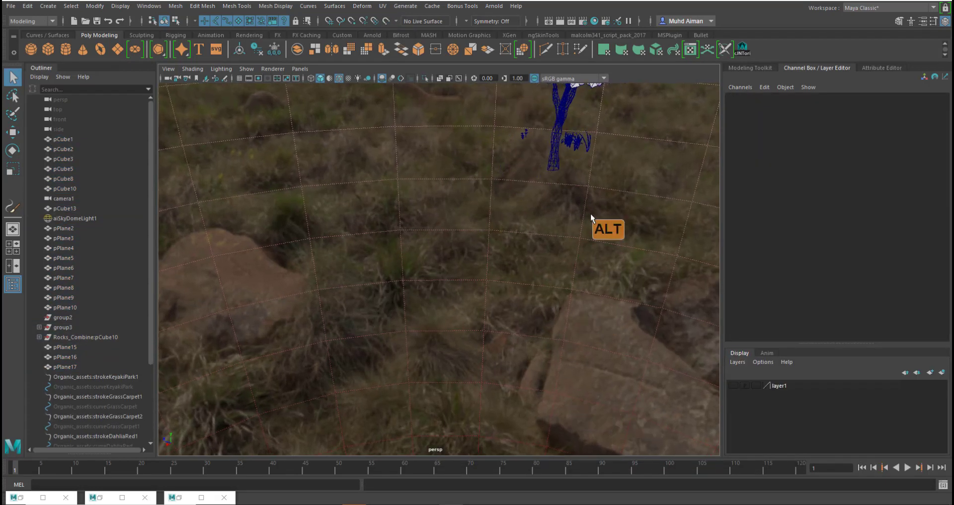
alt+middle_drag(558, 268, 497, 356)
alt+right_drag(490, 222, 555, 282)
alt+drag(556, 282, 583, 271)
alt+right_drag(583, 271, 581, 368)
alt+drag(573, 287, 551, 249)
click(531, 260)
alt+middle_drag(551, 249, 514, 249)
alt+drag(514, 249, 557, 222)
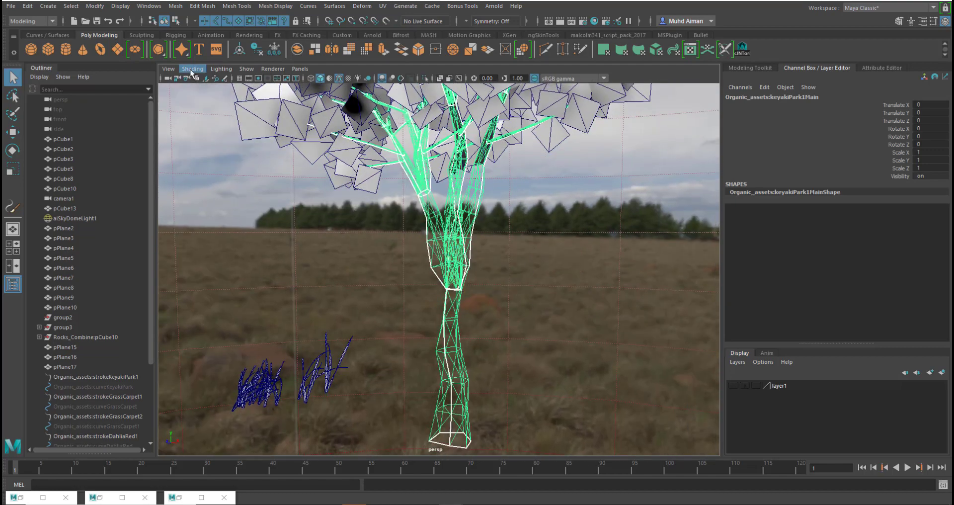
Step: Clear the Hypershade graph and create a new aiStandardSurface material
click(595, 21)
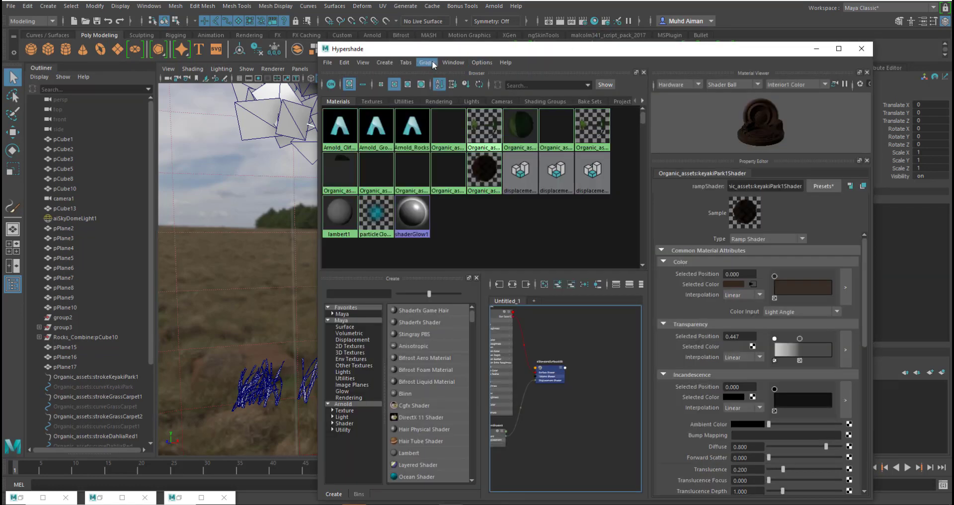
click(426, 62)
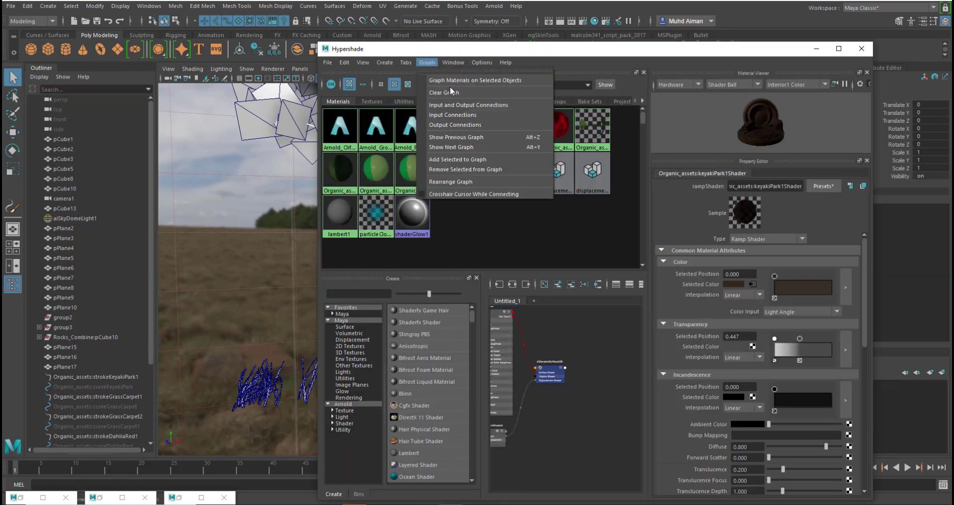
click(454, 93)
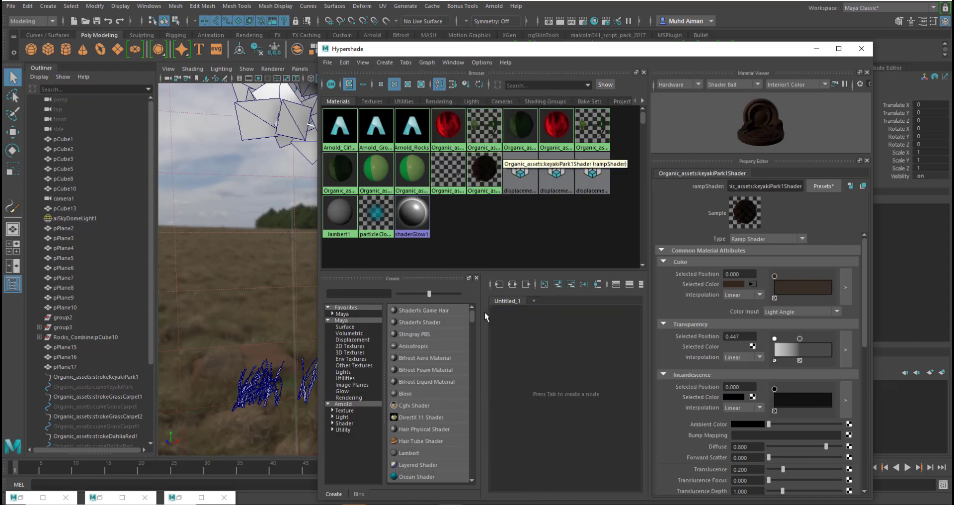
click(352, 404)
scroll(428, 432, down, 10)
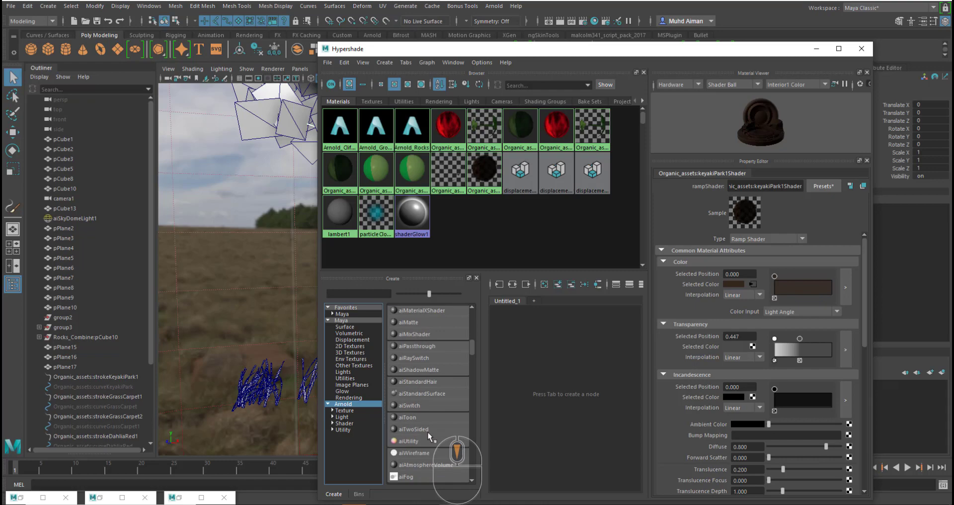
click(429, 393)
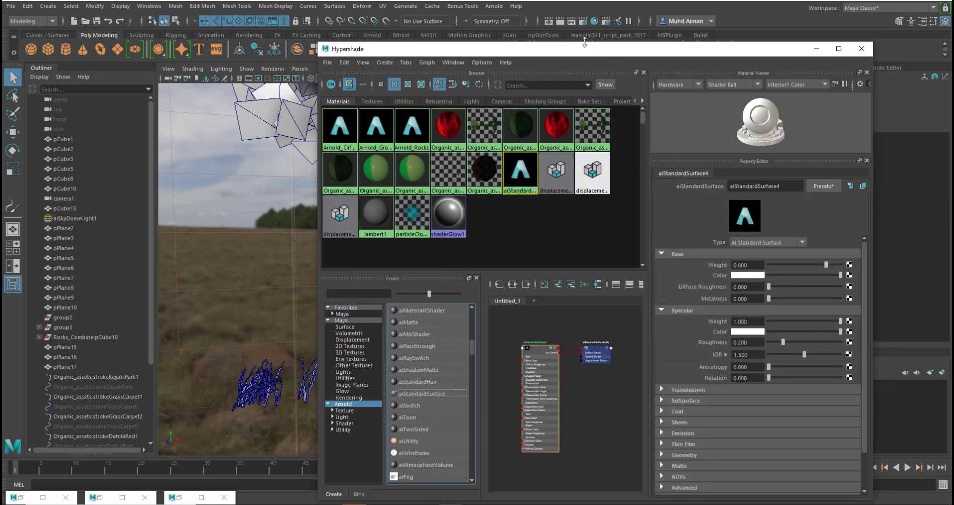
Step: Rename the new aiStandardSurface material as Arnold_Brach
drag(589, 49, 726, 95)
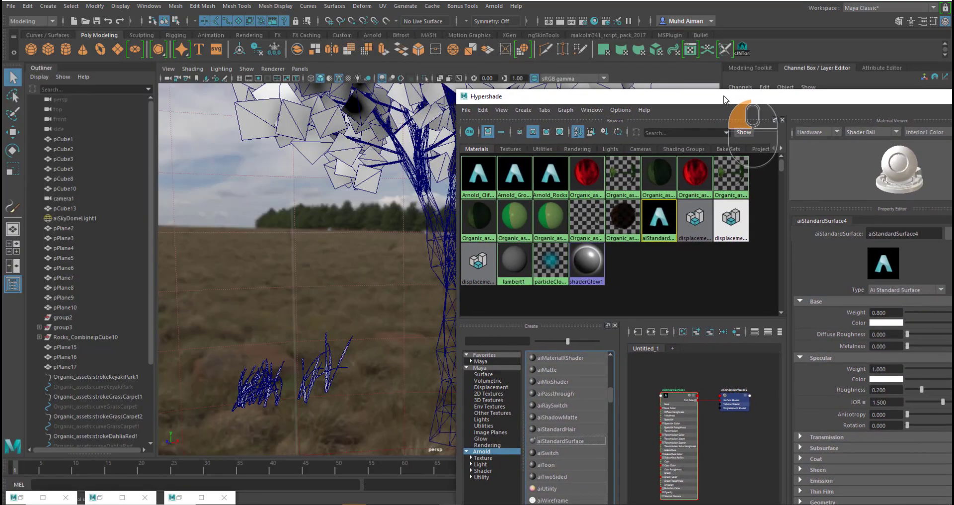
click(450, 308)
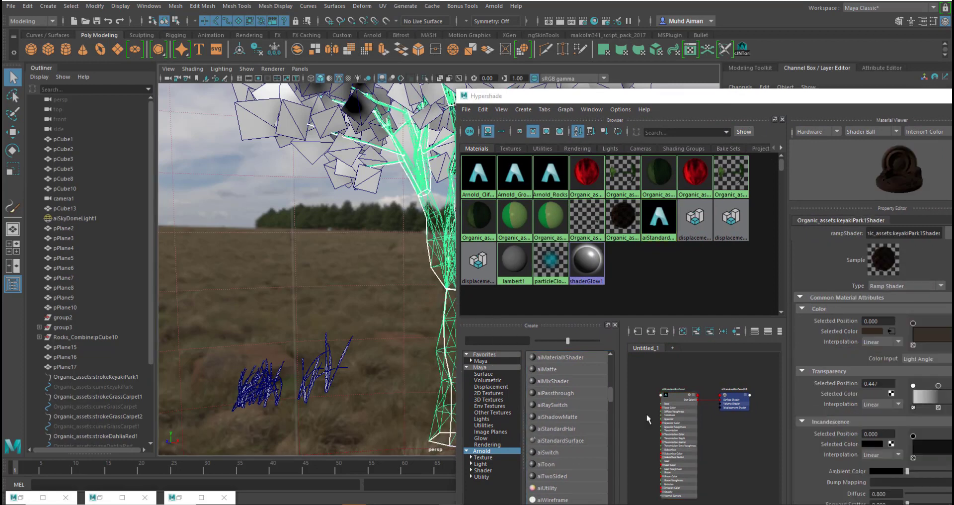
click(684, 407)
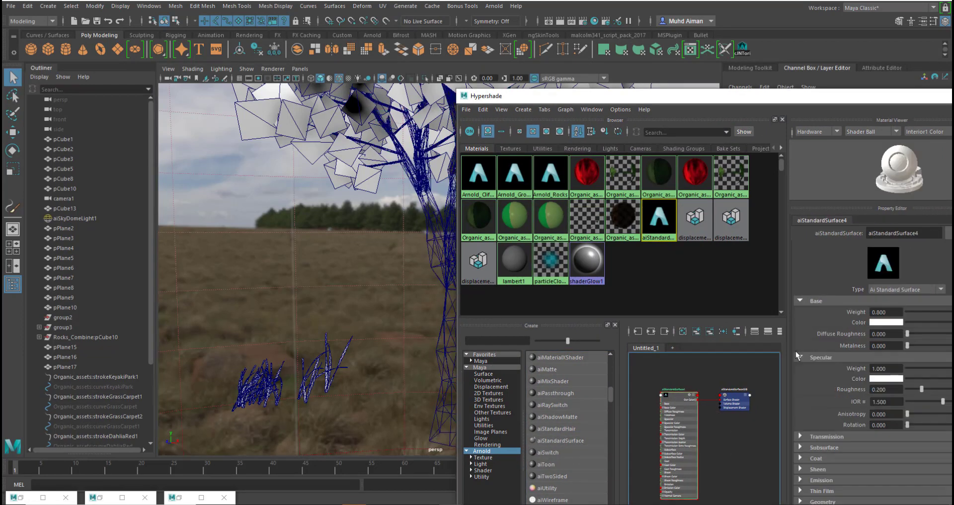
drag(925, 234, 821, 239)
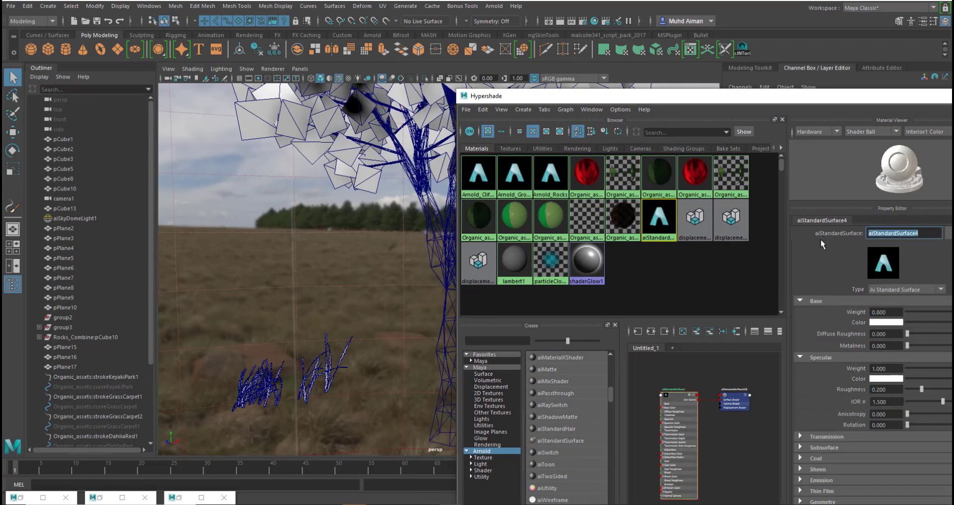
text(Bra)
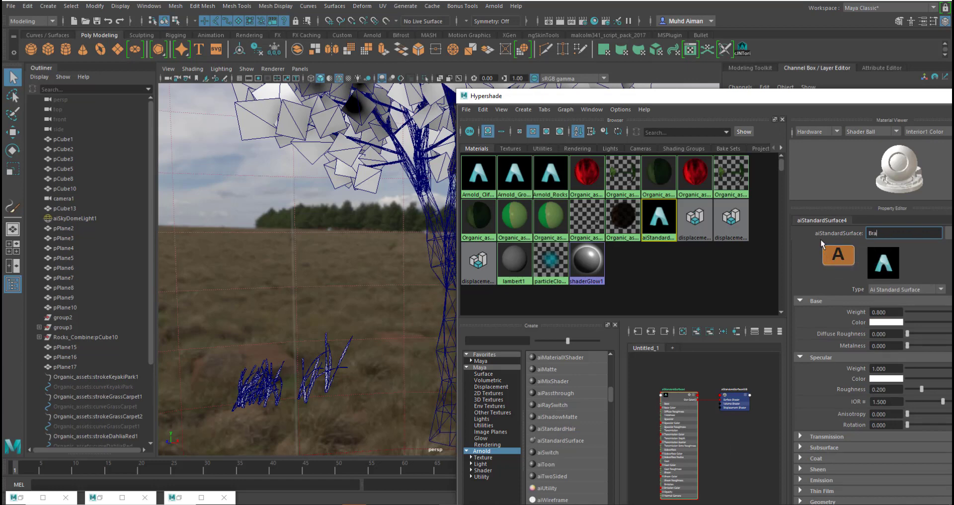
key(BackSpace)
key(BackSpace)
key(BackSpace)
key(Caps_Lock)
text(A)
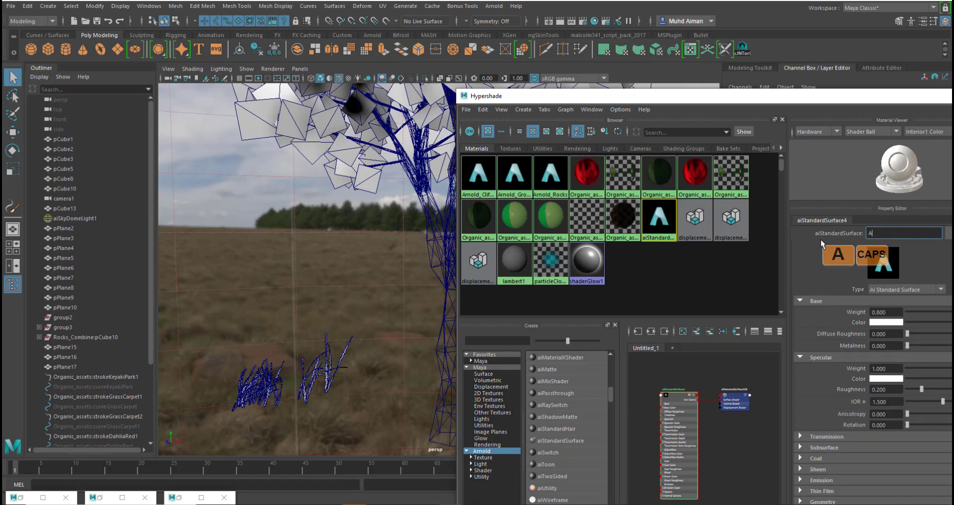
key(Caps_Lock)
text(rnold)
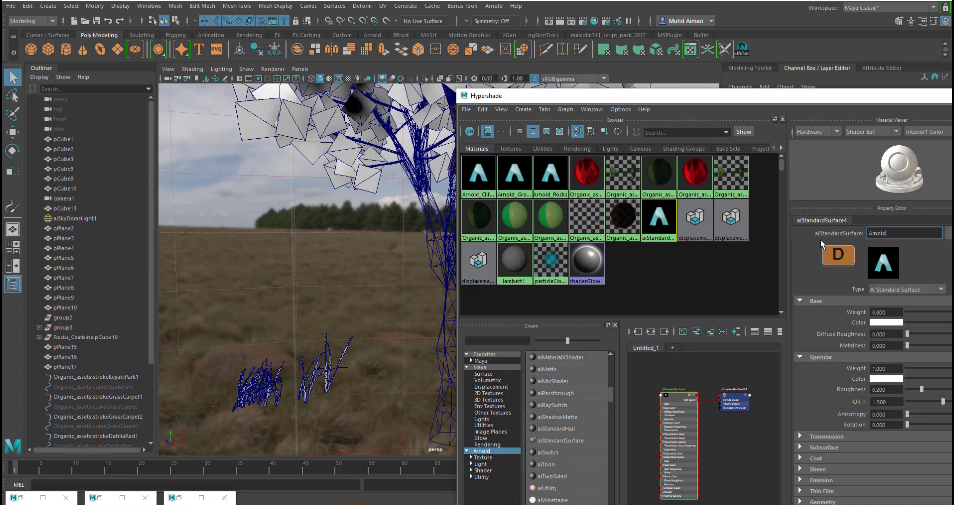
text(_)
key(Caps_Lock)
text(Brach)
key(Return)
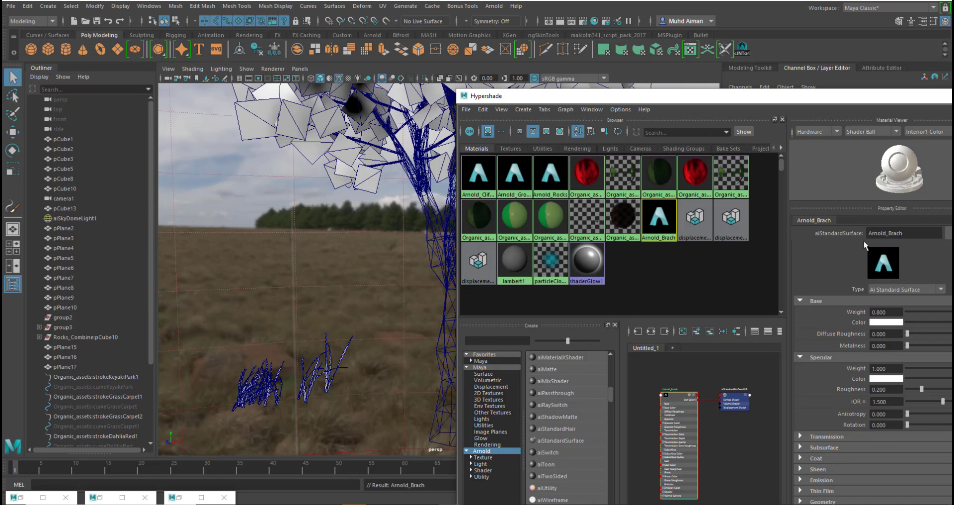
Step: Assign the Arnold_Brach material to the tree's trunk and branch mesh, minimize Hypershade, and view the trunk closely
click(441, 267)
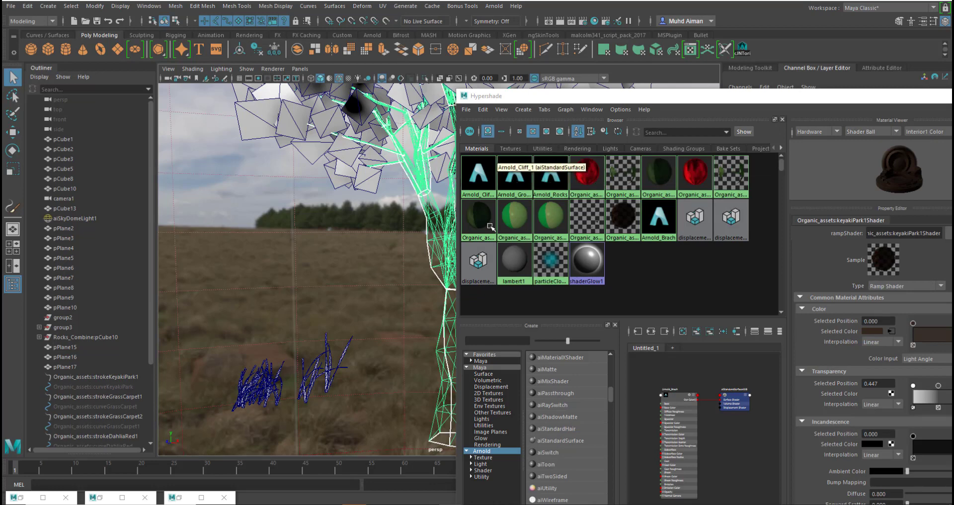
right_click(656, 220)
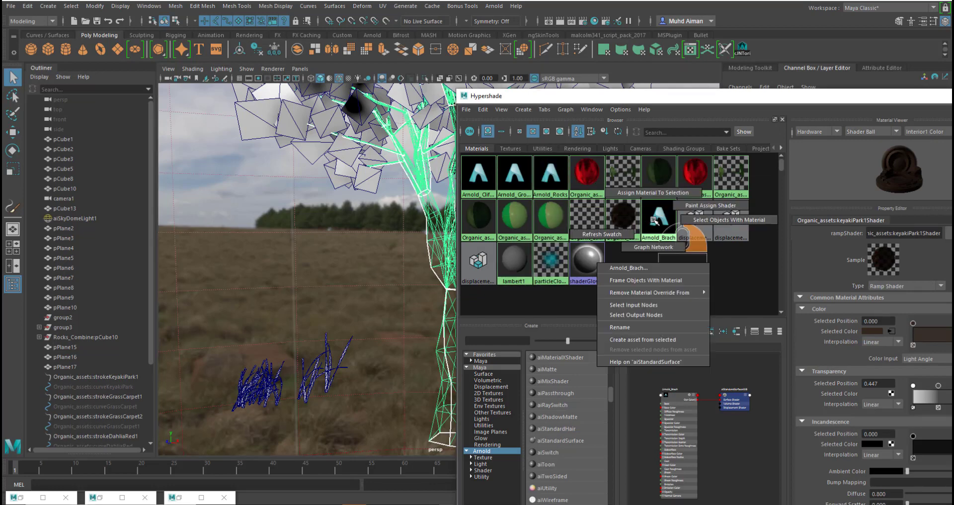
right_drag(656, 220, 654, 193)
click(794, 103)
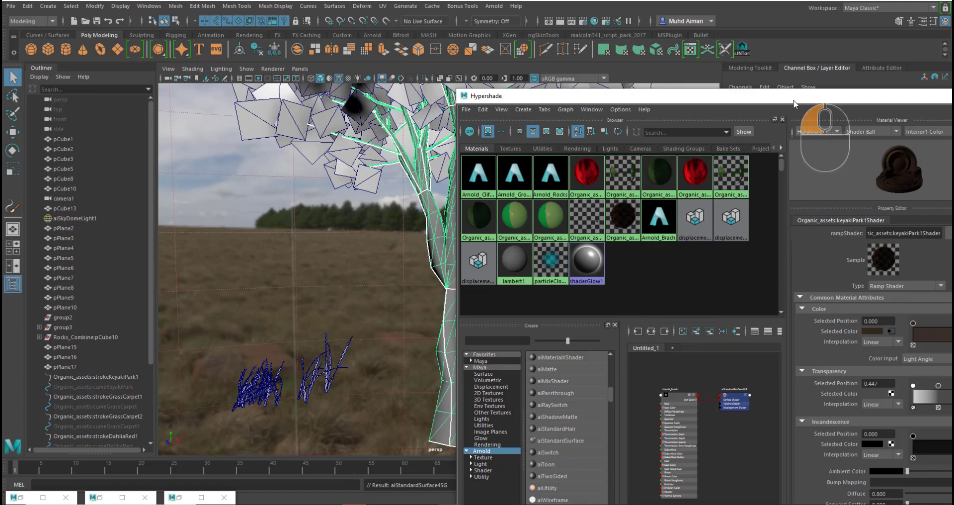
drag(794, 103, 541, 152)
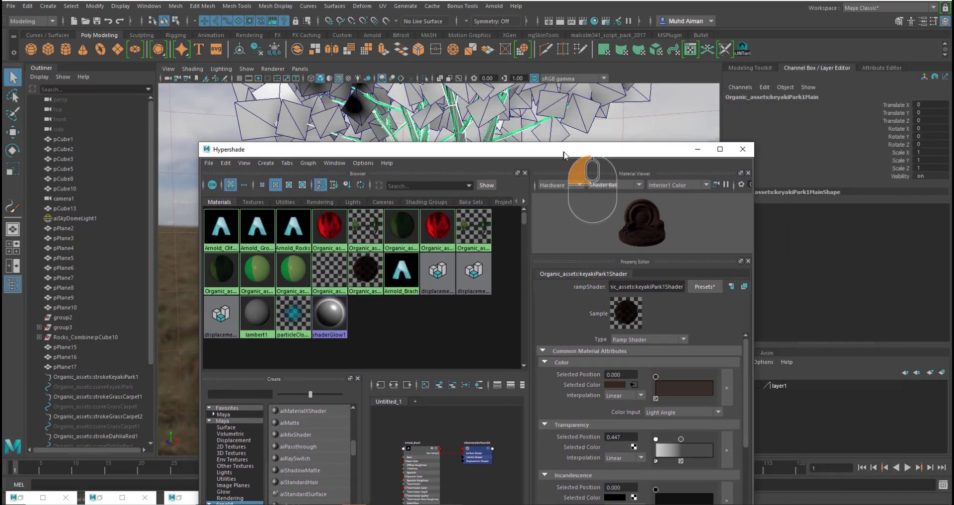
click(699, 151)
alt+drag(490, 261, 502, 233)
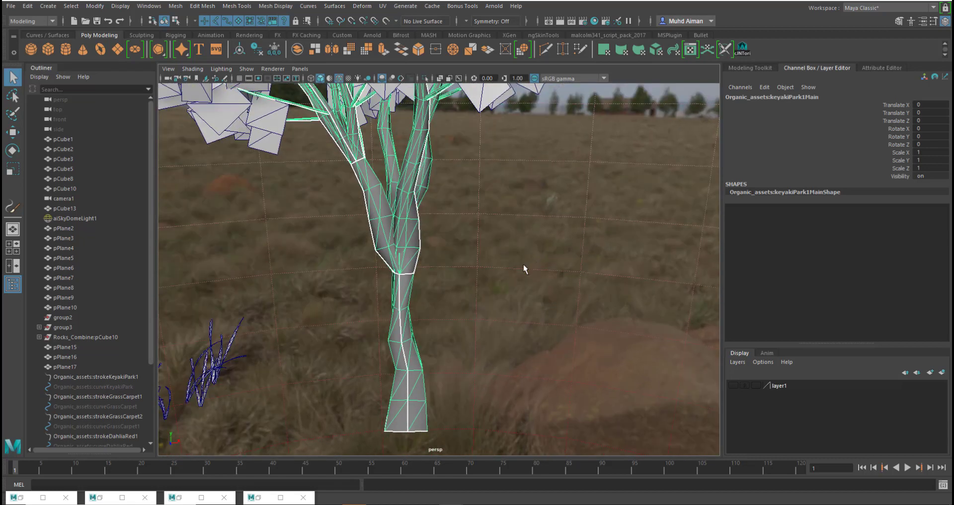
alt+right_drag(480, 287, 485, 243)
mouse_move(485, 243)
alt+mouse_down()
mouse_move(503, 240)
mouse_move(496, 234)
alt+mouse_up()
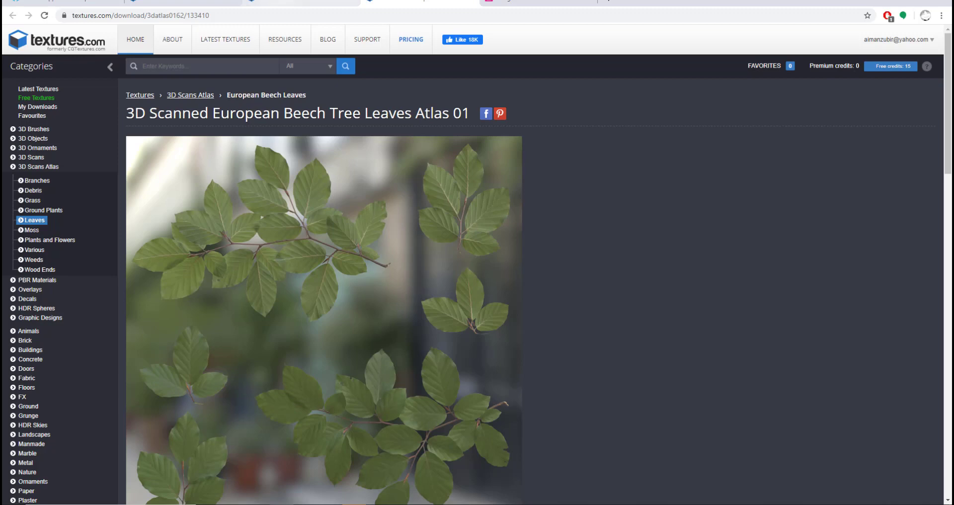
Step: Switch to textures.com in the browser and look through the 3D Scans Atlas listing, from the leaves back to the branches
click(304, 1)
click(207, 1)
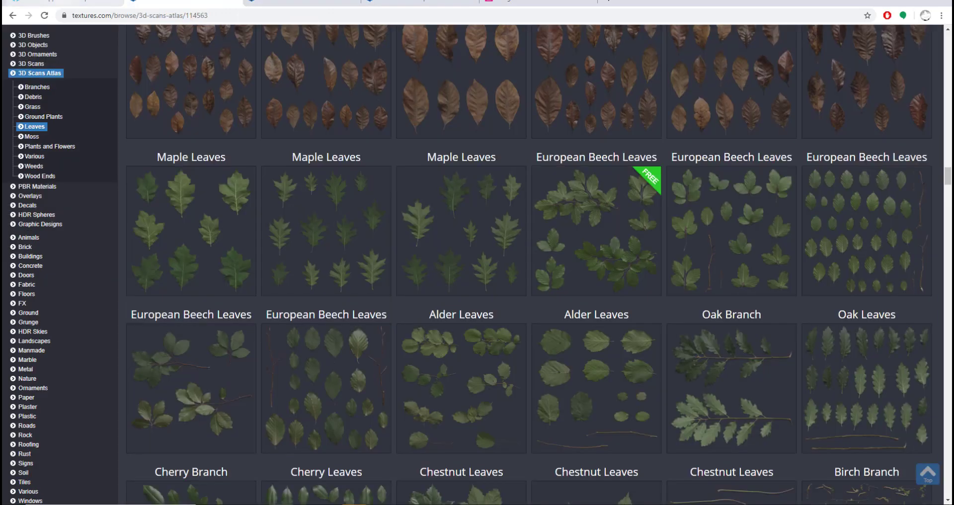
click(304, 1)
click(428, 1)
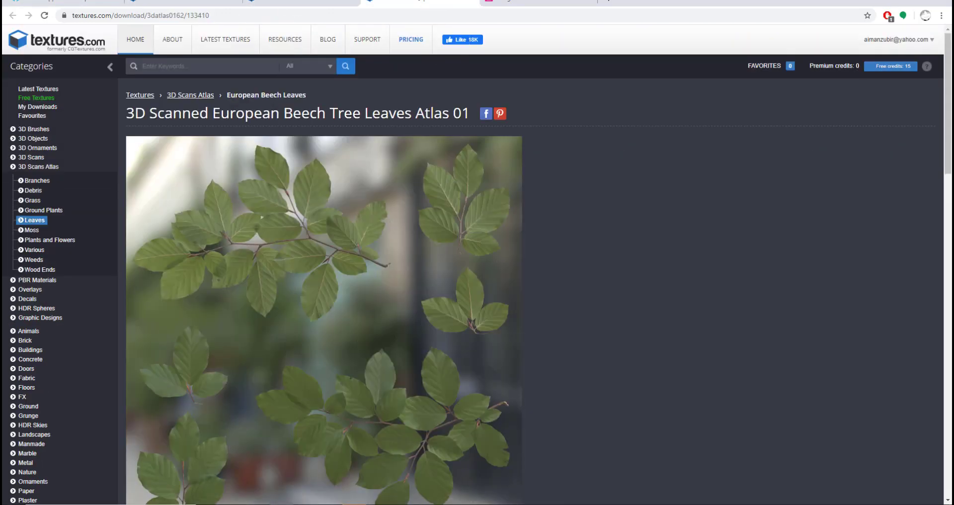
click(182, 2)
scroll(273, 243, up, 4)
scroll(274, 243, up, 20)
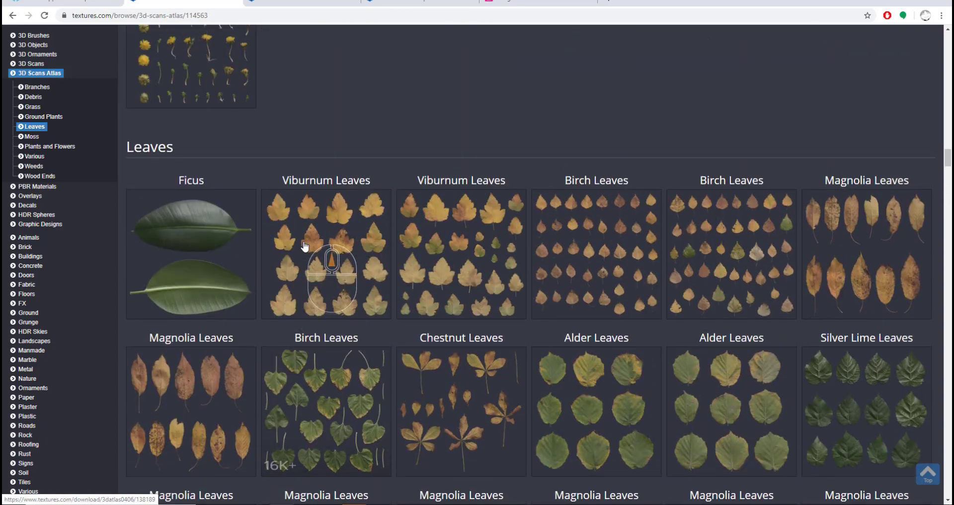
scroll(382, 209, up, 20)
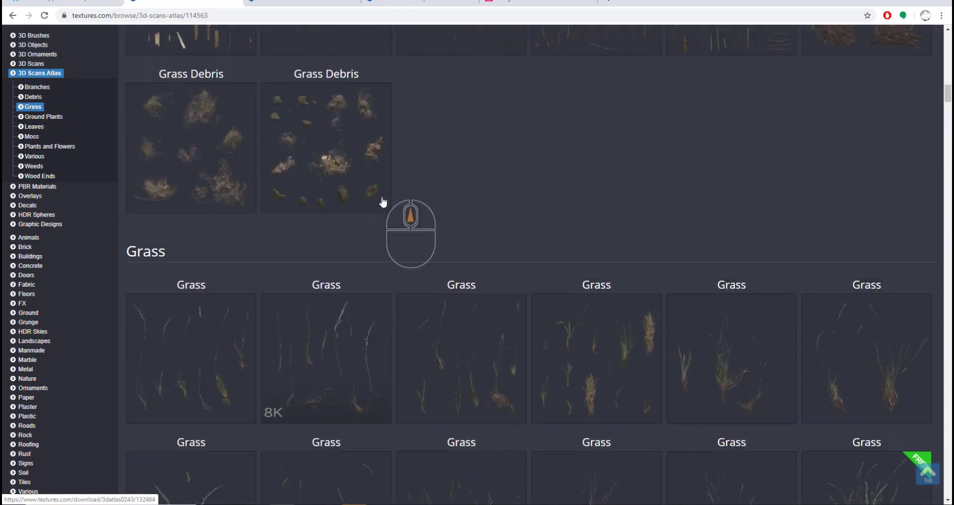
scroll(383, 194, up, 2)
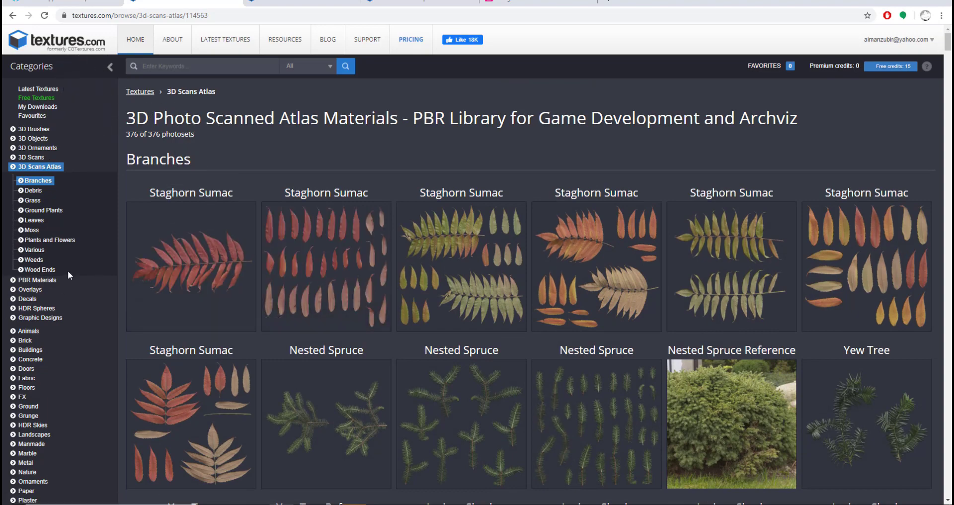
Step: Open the Nature textures category on textures.com
scroll(68, 272, down, 4)
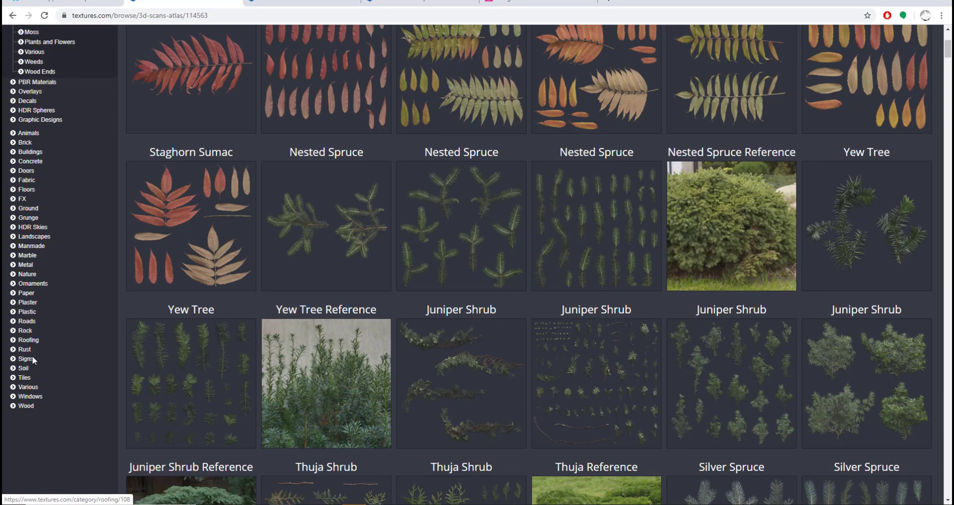
click(27, 274)
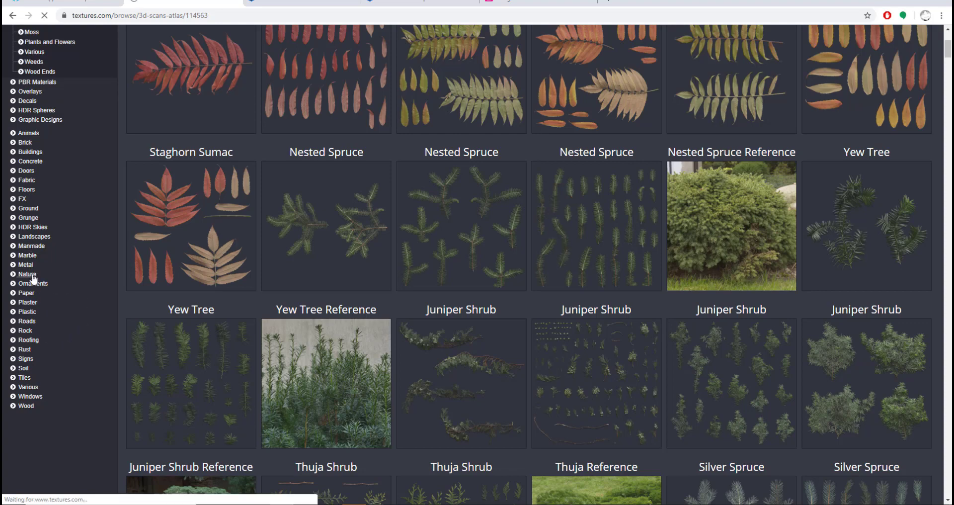
scroll(64, 240, up, 2)
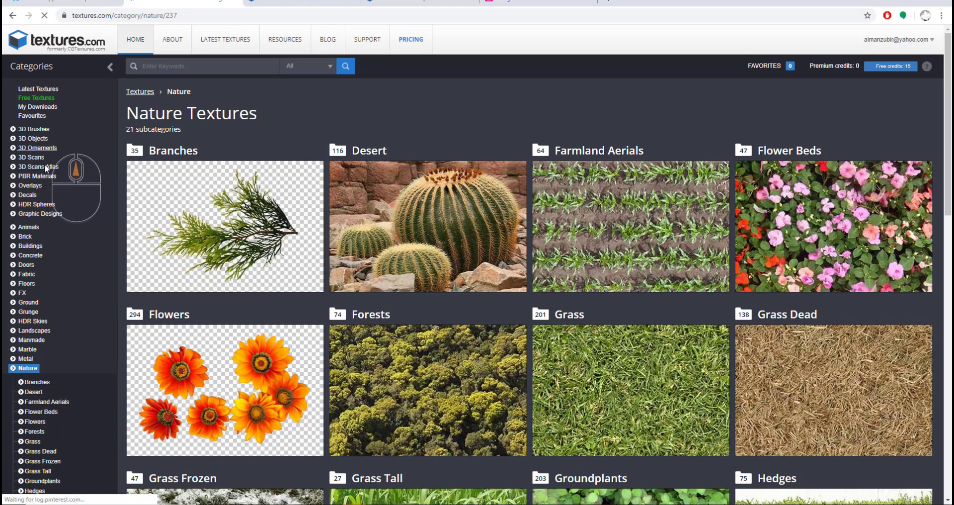
Step: Open the 3D Scans category on textures.com and look through its listing down to the Wood section
click(31, 158)
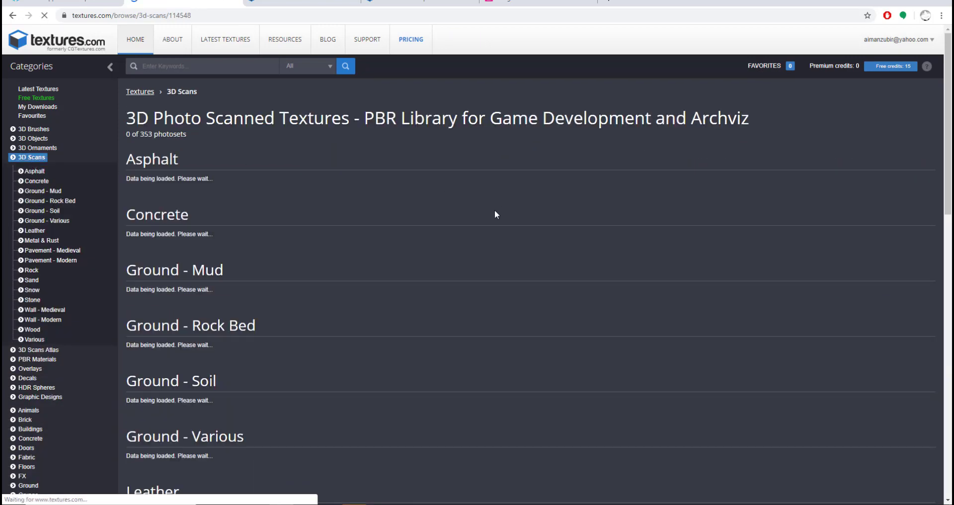
scroll(437, 279, down, 15)
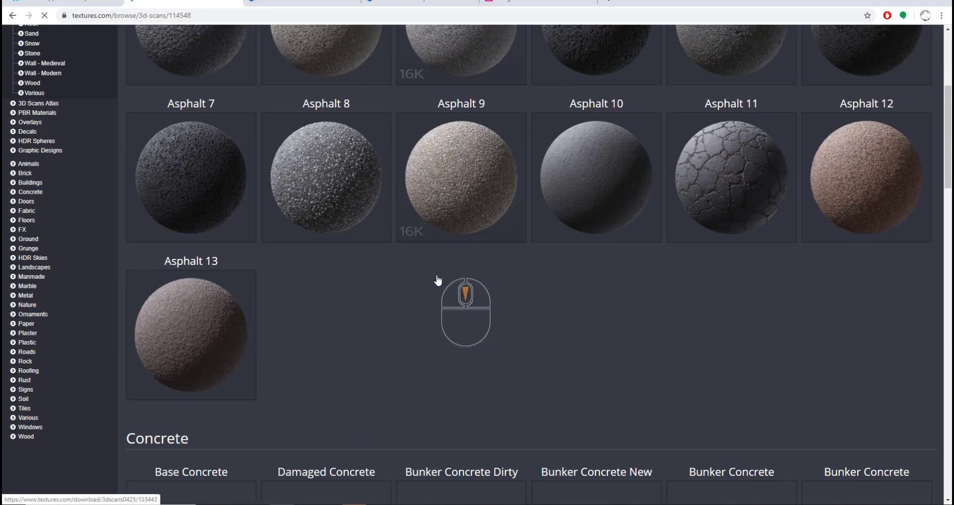
scroll(361, 260, down, 2)
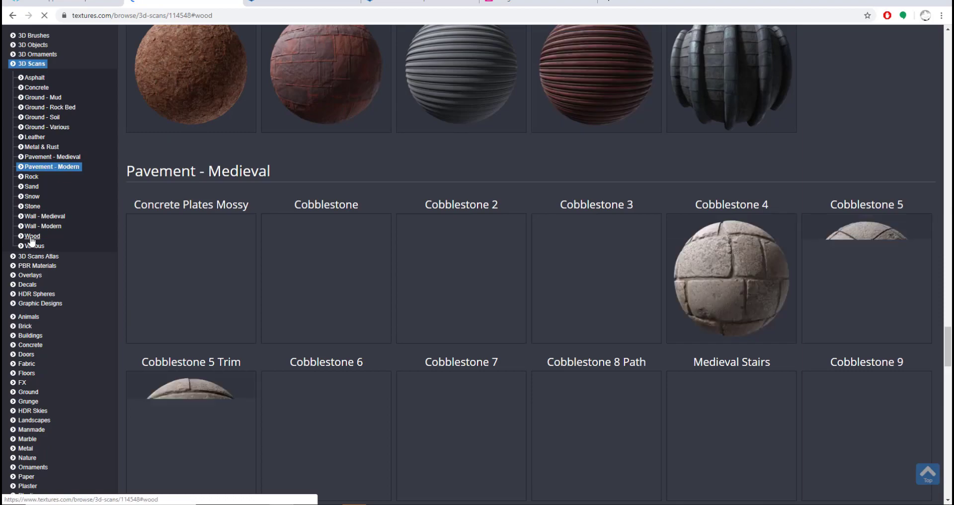
scroll(611, 283, down, 5)
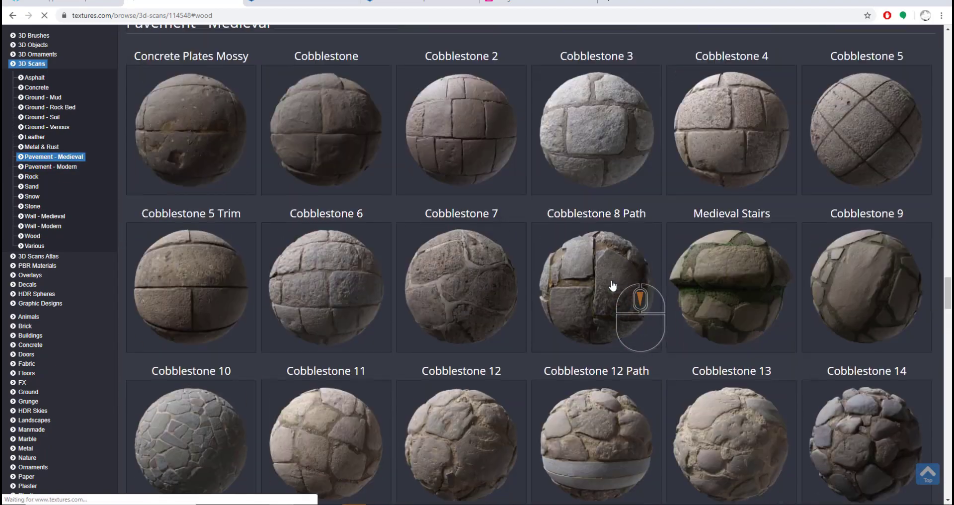
scroll(613, 285, down, 20)
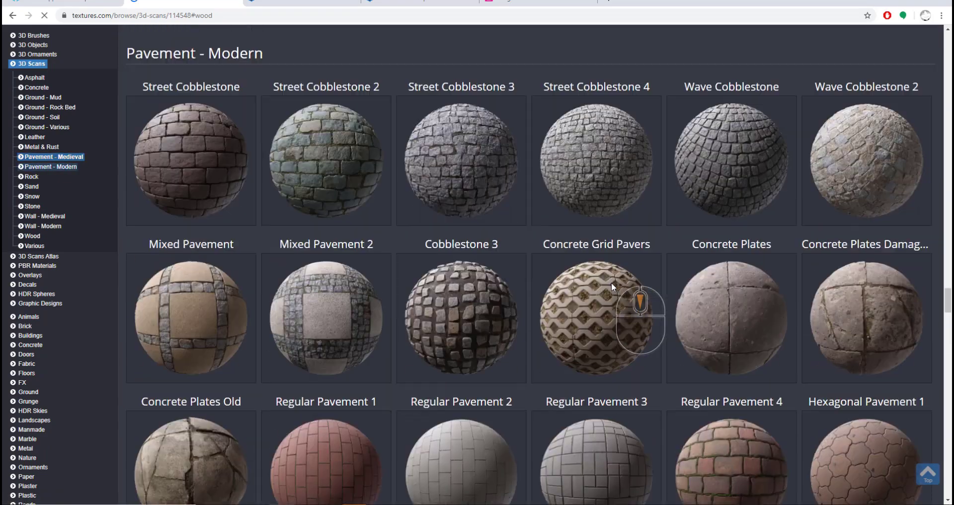
scroll(612, 287, down, 20)
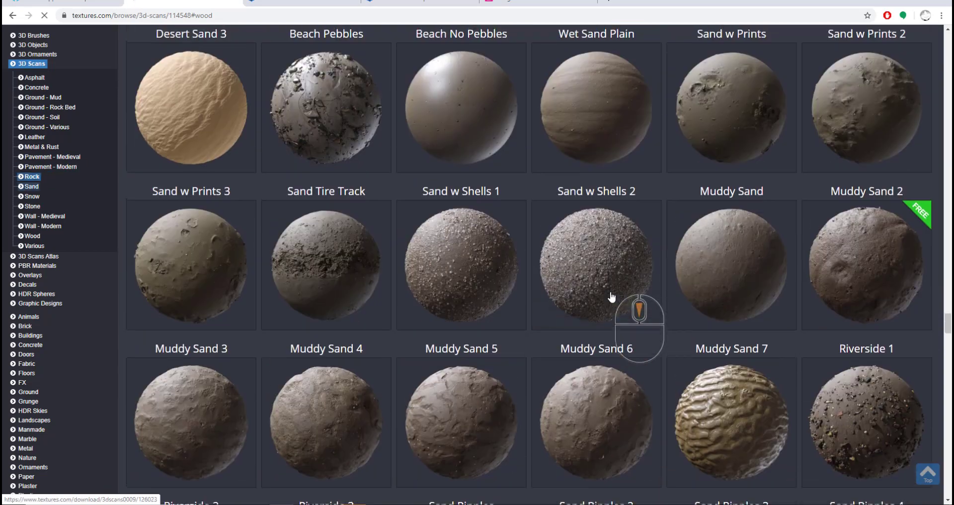
scroll(611, 297, down, 20)
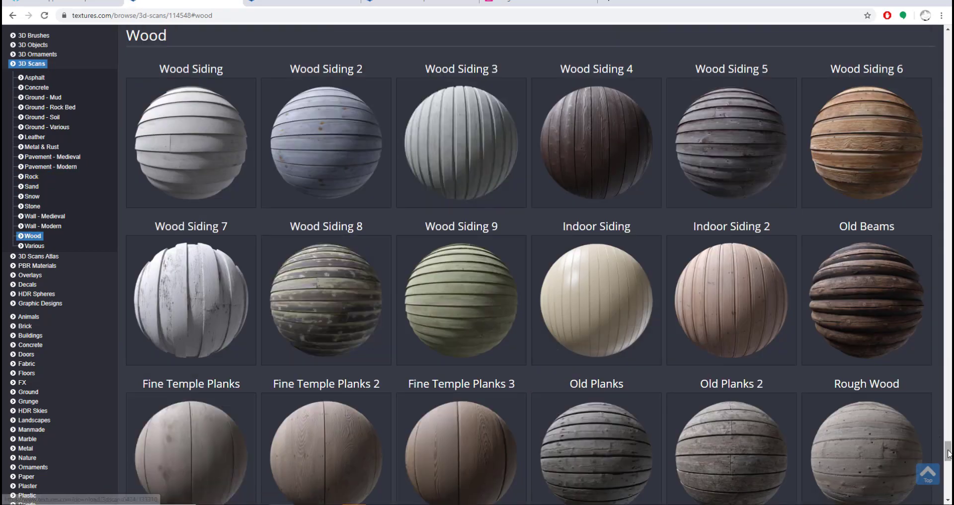
Step: Look through the tree bark scans in the Wood section and open the Pine Bark 2 texture page
drag(949, 453, 946, 473)
scroll(565, 333, down, 5)
scroll(565, 333, up, 20)
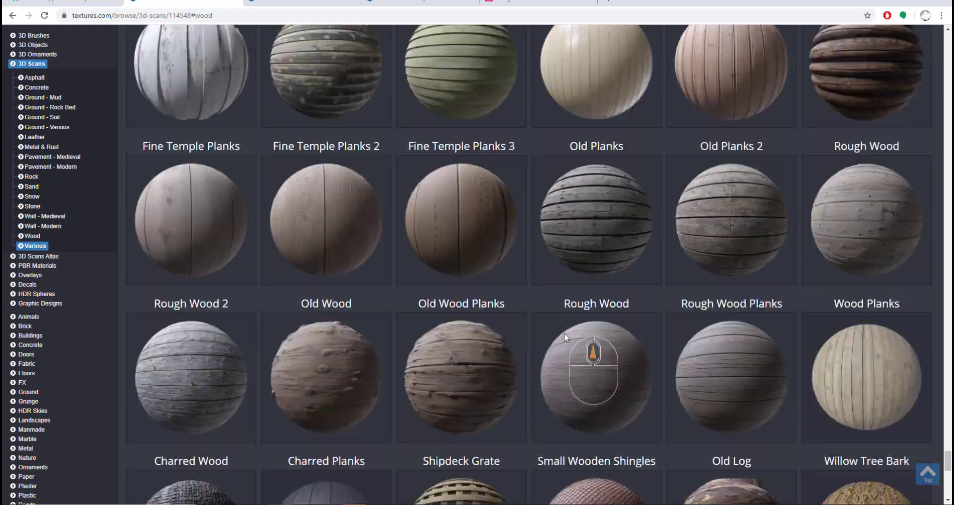
scroll(564, 338, down, 15)
scroll(566, 338, down, 5)
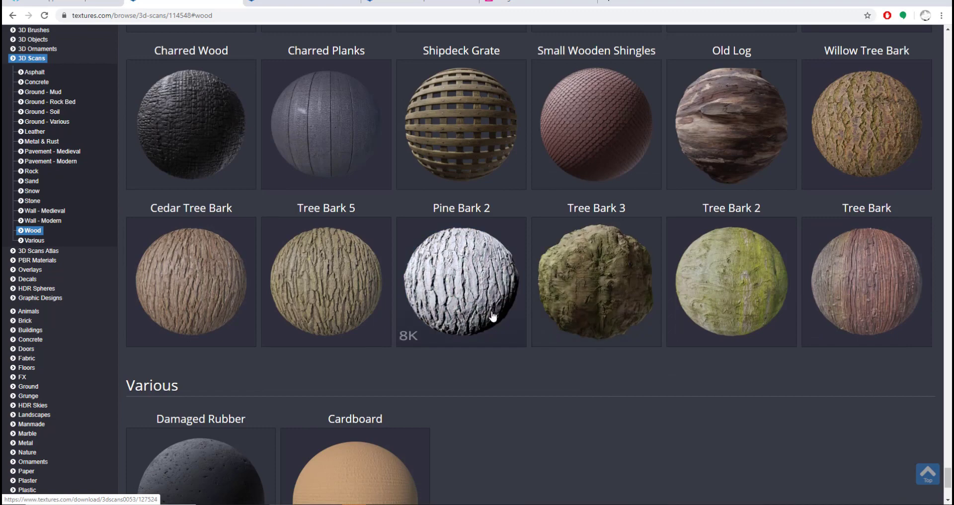
click(471, 280)
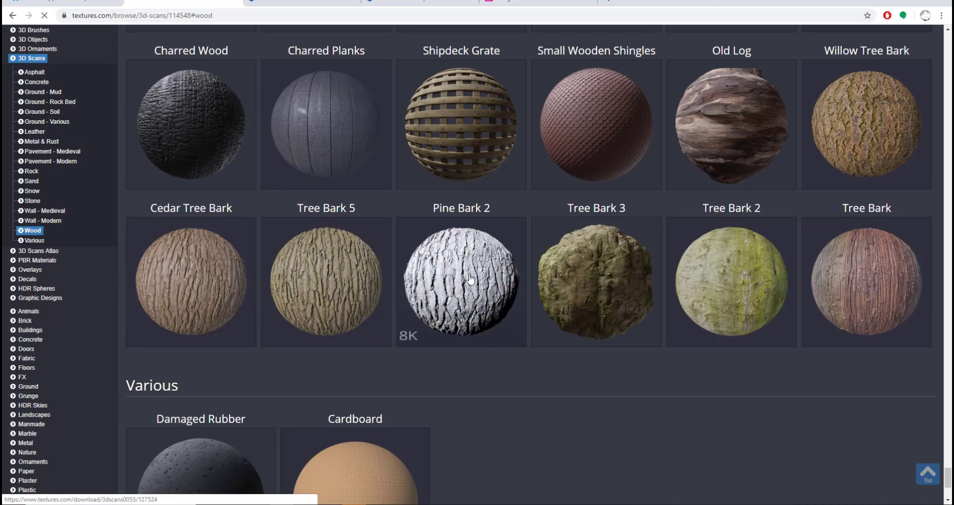
scroll(379, 291, down, 7)
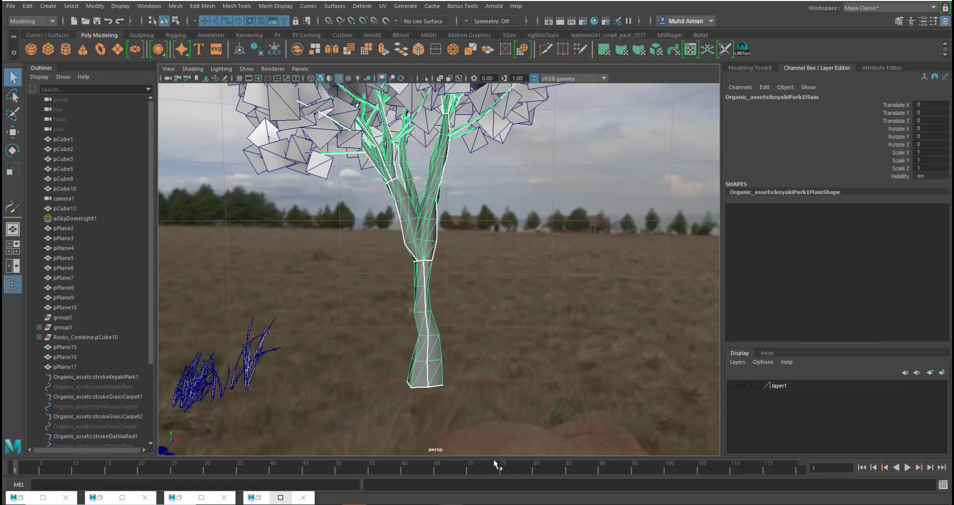
Step: Switch back to Maya, view the selected tree trunk, and bring up Hypershade maximized
alt+drag(437, 264, 520, 62)
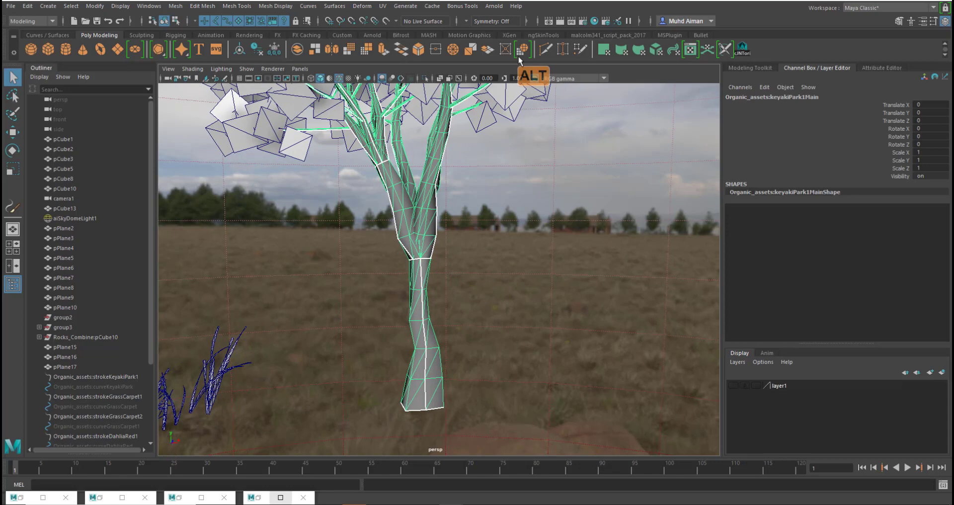
click(594, 21)
alt+middle_drag(432, 468, 437, 431)
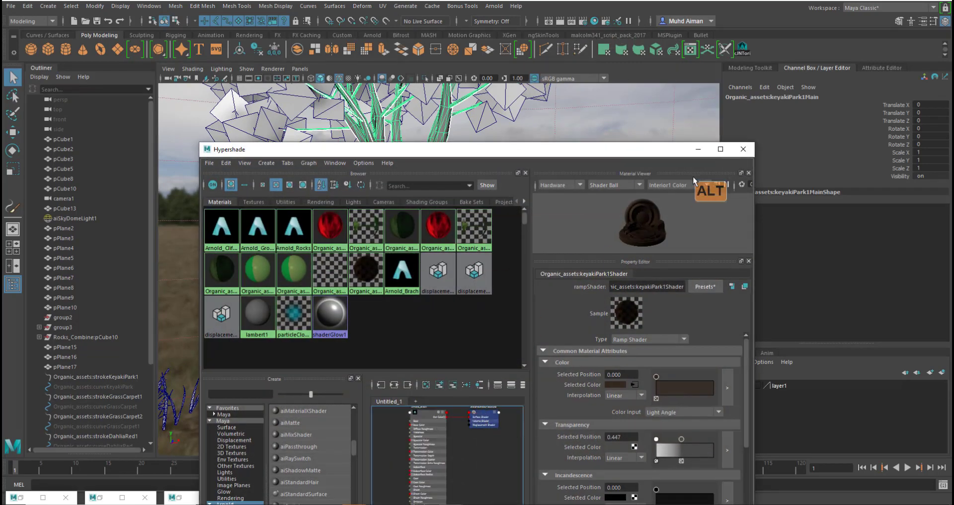
click(721, 150)
alt+middle_drag(392, 402, 415, 437)
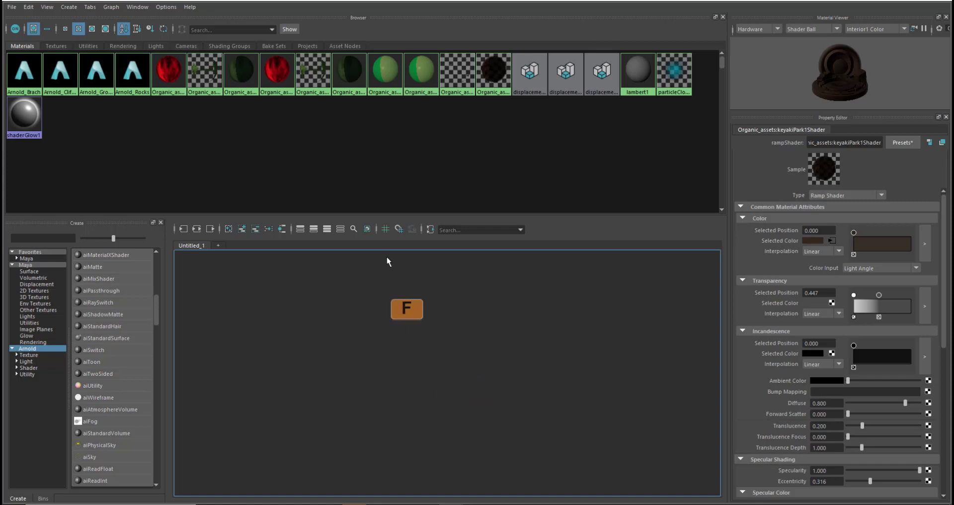
key(f)
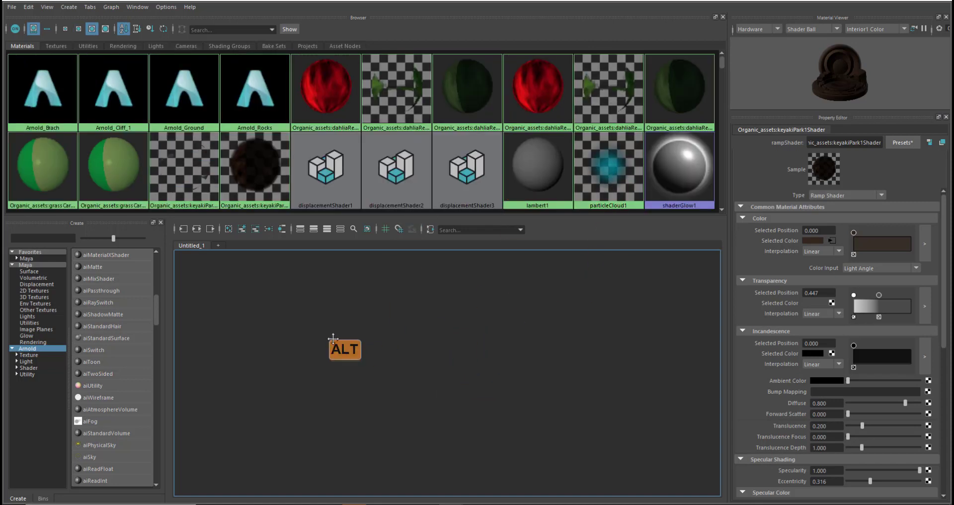
alt+scroll(521, 169, down, 1)
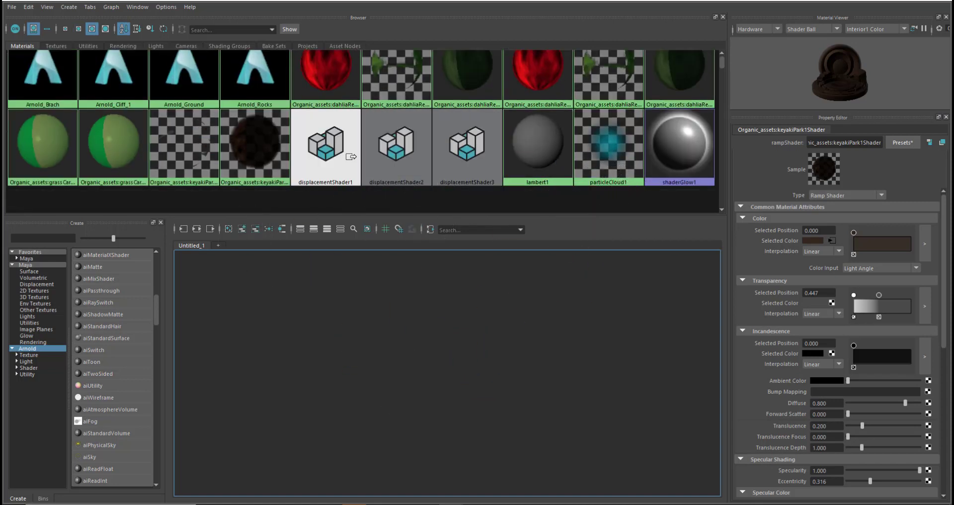
scroll(325, 149, up, 1)
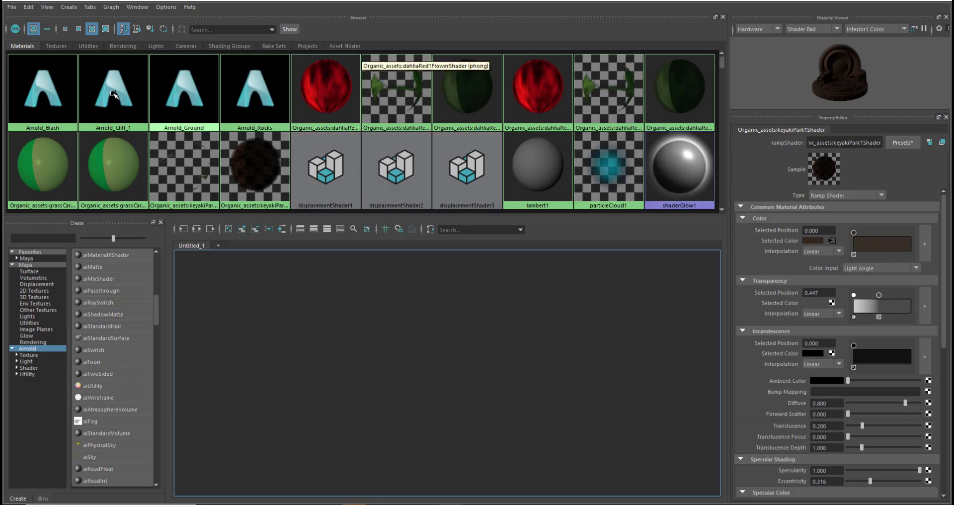
Step: Graph the Arnold_Brach material in the Hypershade work area and space it apart from its shading group node
middle_drag(26, 96, 209, 304)
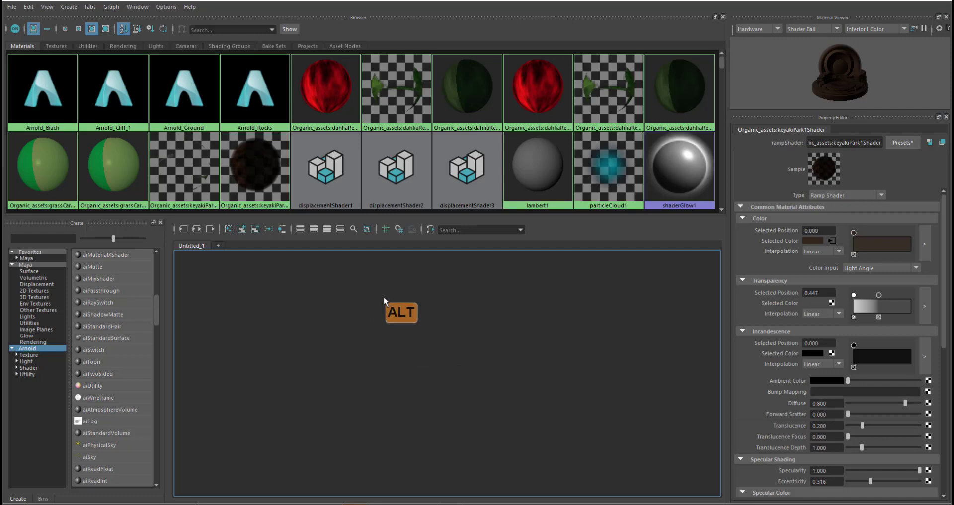
key(f)
click(53, 124)
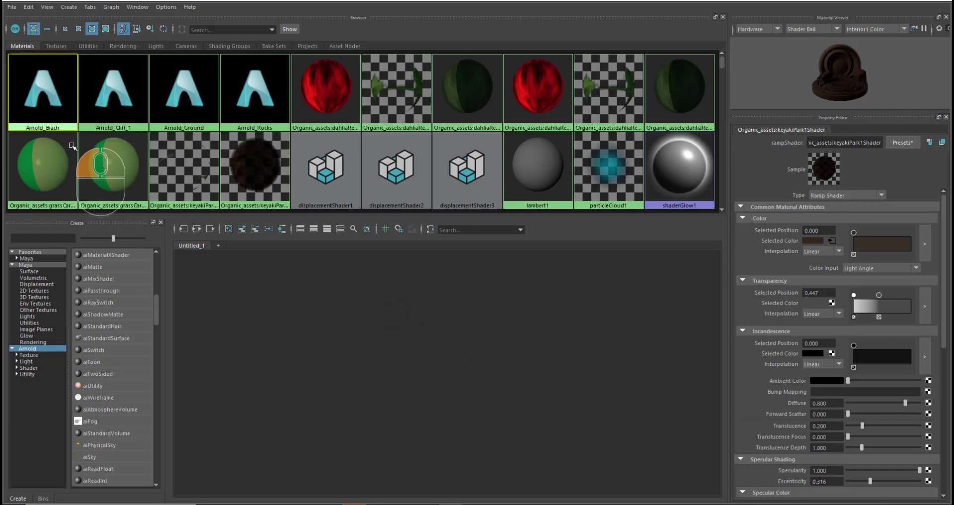
alt+middle_drag(358, 394, 360, 369)
key(f)
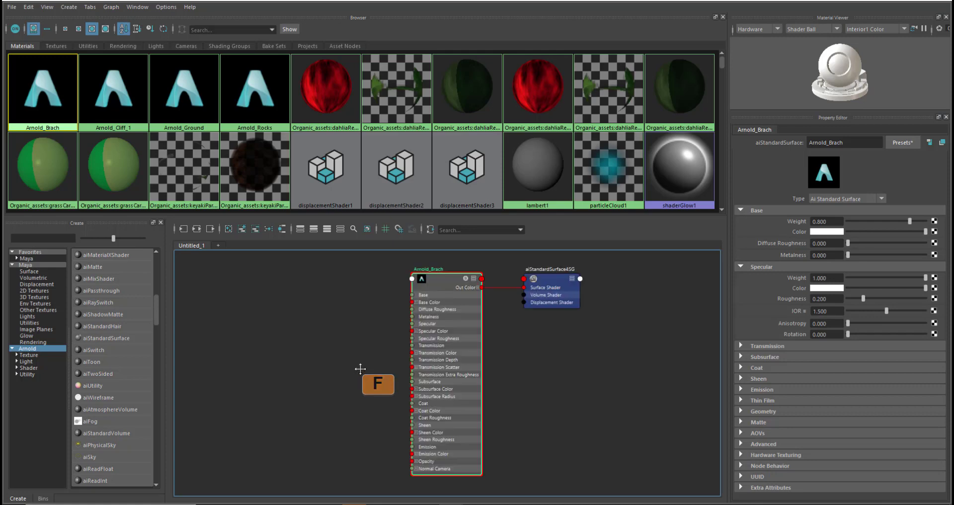
mouse_move(442, 280)
mouse_down()
mouse_move(455, 291)
mouse_move(429, 285)
mouse_up()
drag(537, 290, 541, 295)
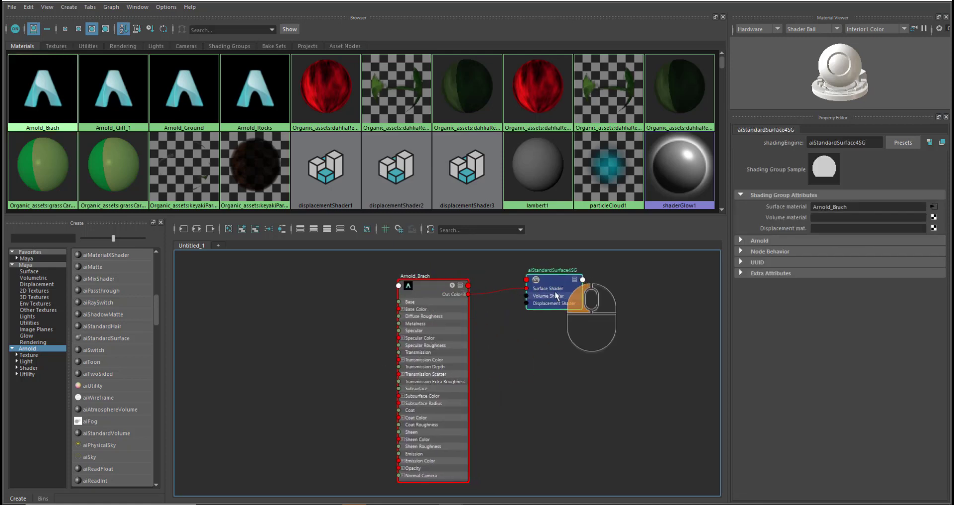
Step: Bring the TexturesCom_PineBark2_1K albedo and height images from the file folder into the graph as file textures
mouse_move(233, 503)
click(201, 458)
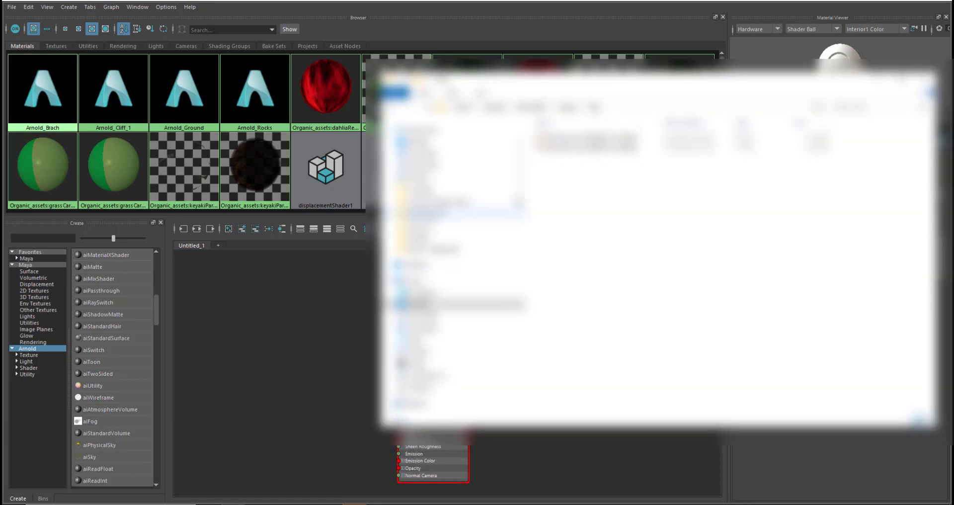
drag(651, 176, 255, 301)
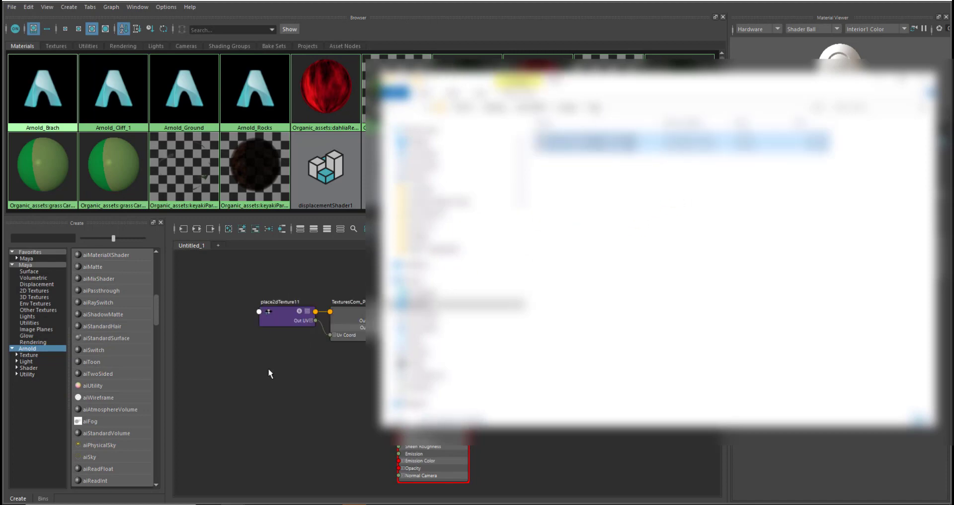
drag(569, 401, 305, 435)
click(552, 428)
drag(406, 293, 207, 417)
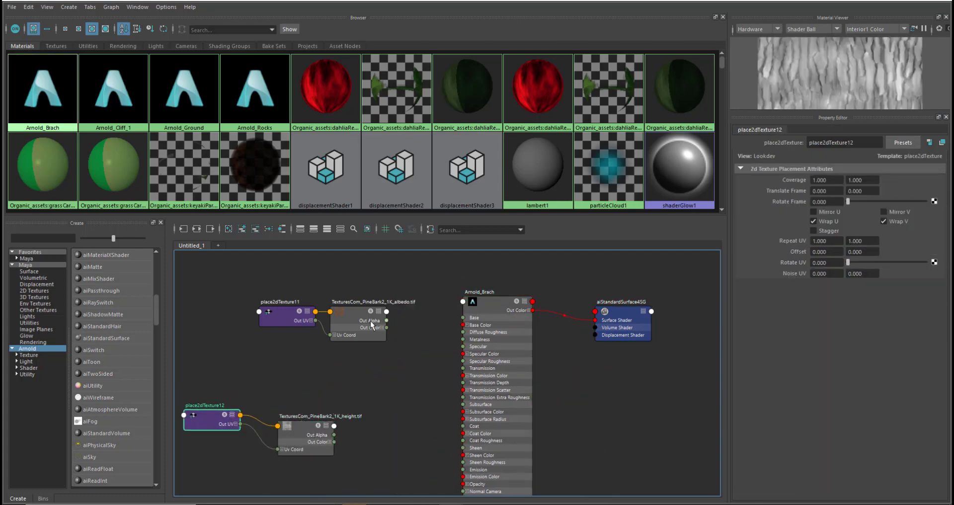
Step: Connect the PineBark2 albedo texture to Arnold_Brach's base color and set the base weight to 1
click(491, 302)
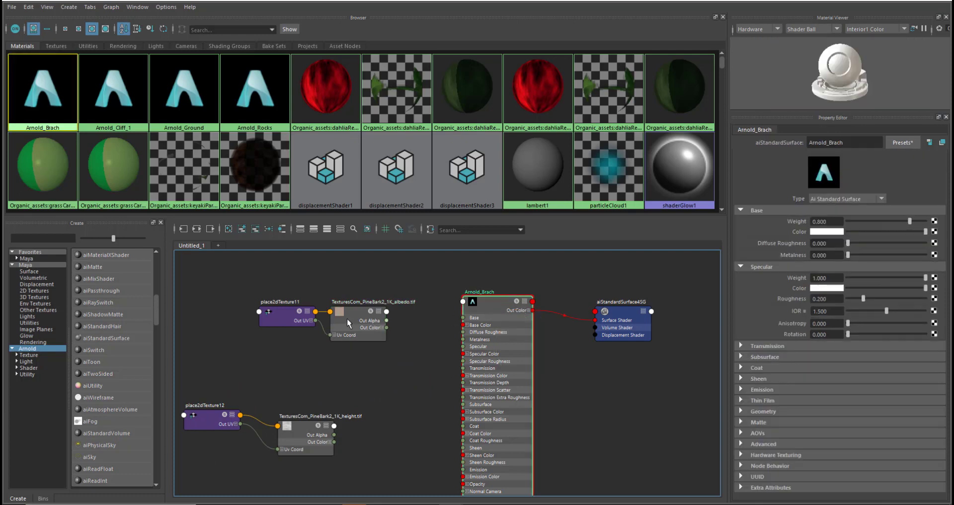
middle_drag(761, 237, 815, 231)
drag(909, 222, 930, 220)
Step: Connect the PineBark2 height texture as displacement on Arnold_Brach's shading group and set the displacement scale to 0.1
click(639, 315)
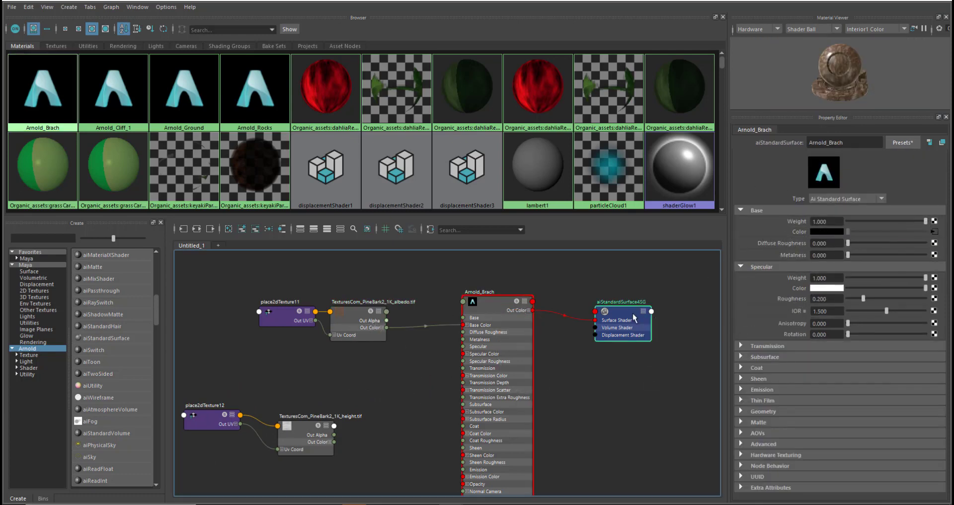
drag(297, 432, 598, 400)
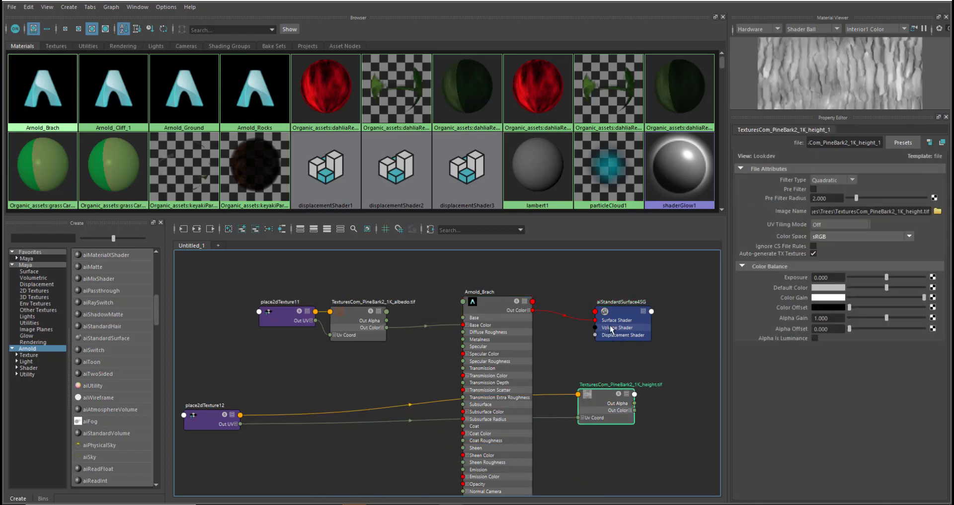
click(637, 337)
middle_drag(596, 412, 779, 233)
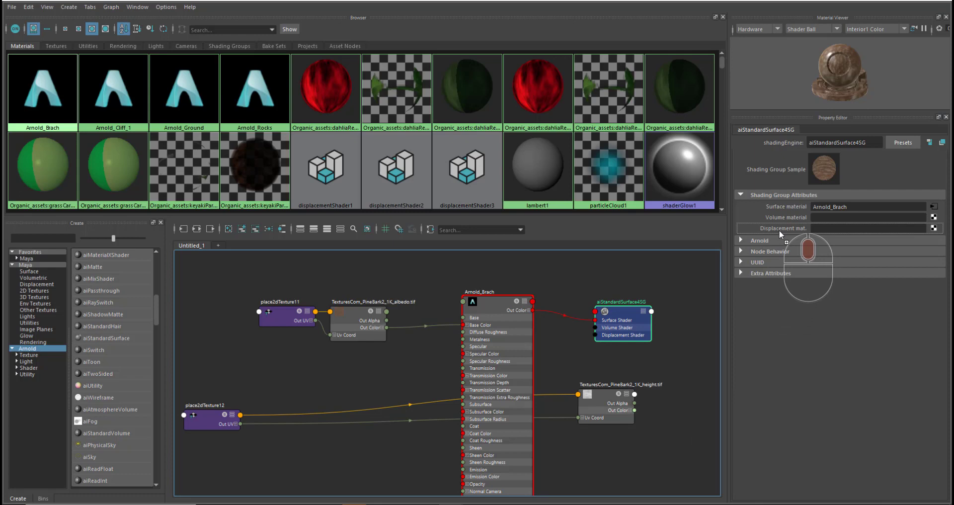
middle_drag(780, 230, 779, 230)
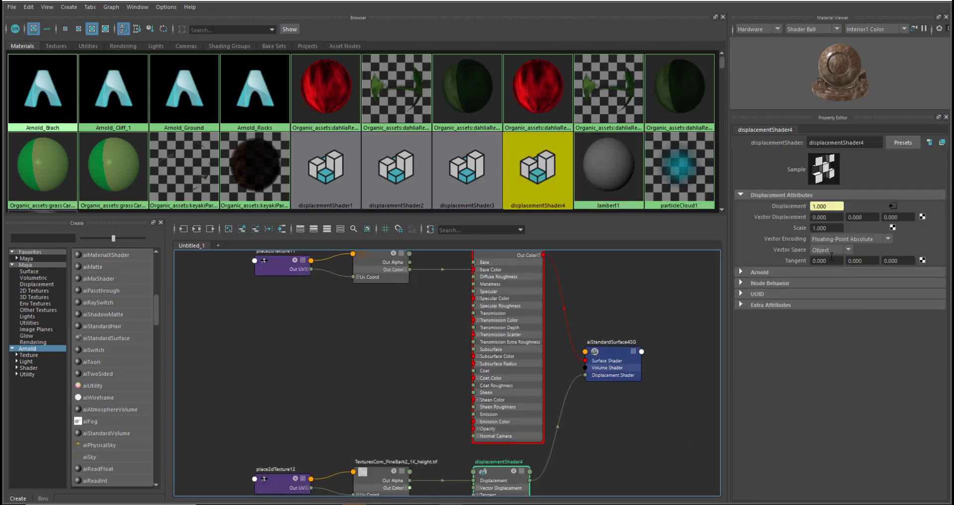
click(828, 228)
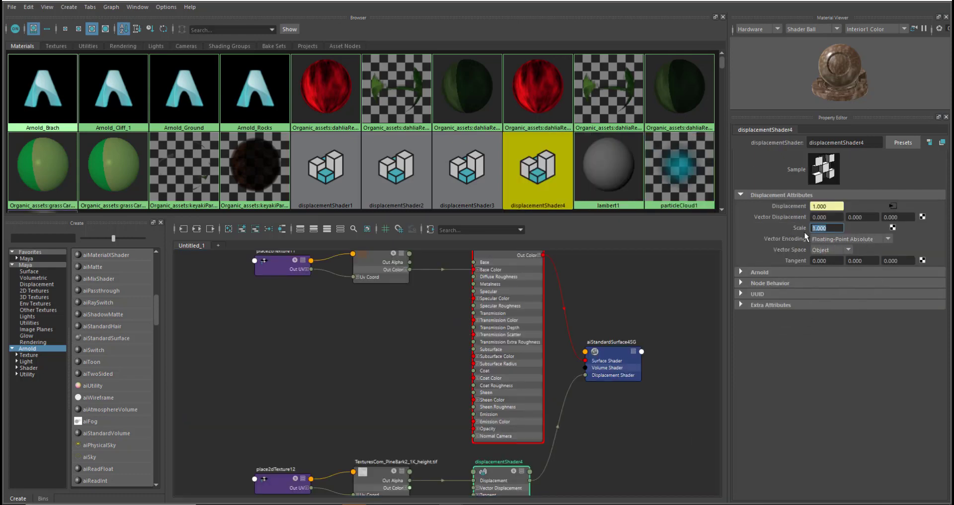
text(.)
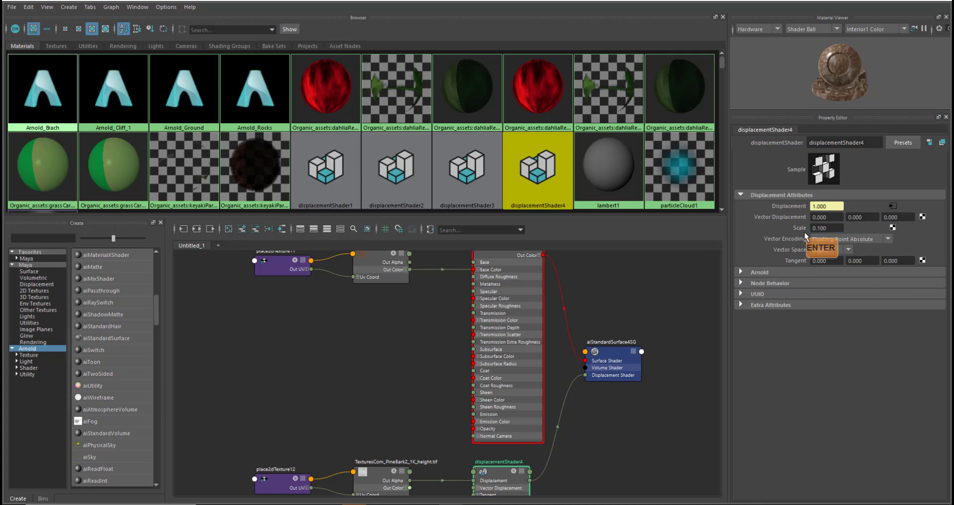
Step: Spread out the shading group, displacement shader and Arnold_Brach nodes, and shrink Hypershade to a window beside the viewport
drag(615, 367, 622, 366)
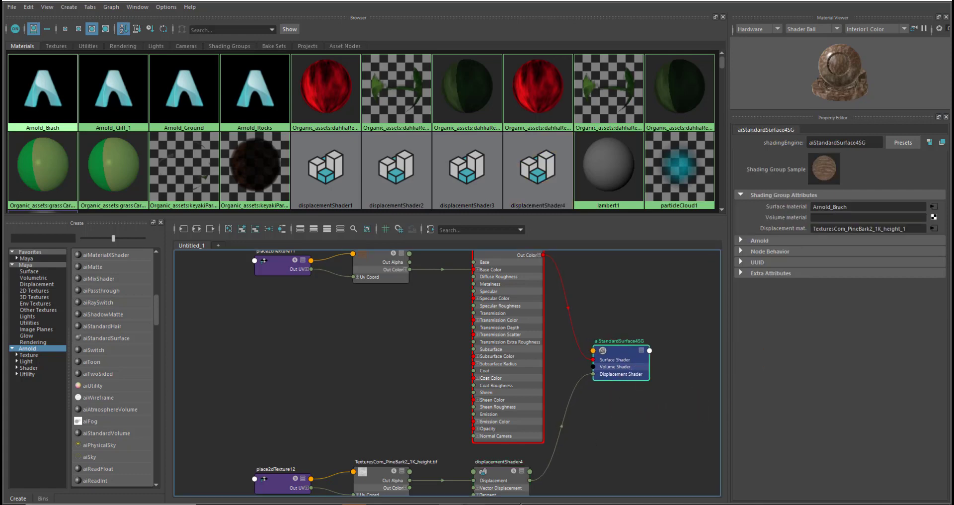
drag(486, 480, 539, 468)
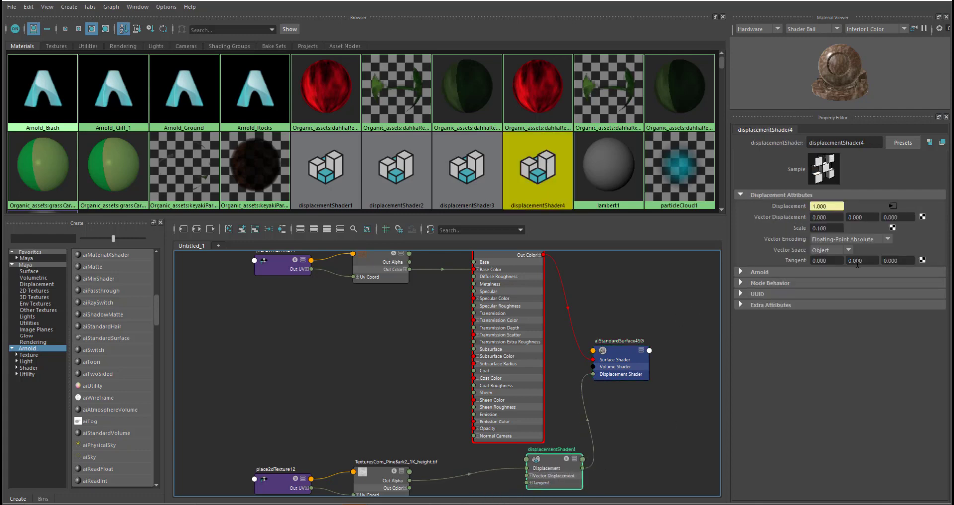
drag(515, 297, 519, 319)
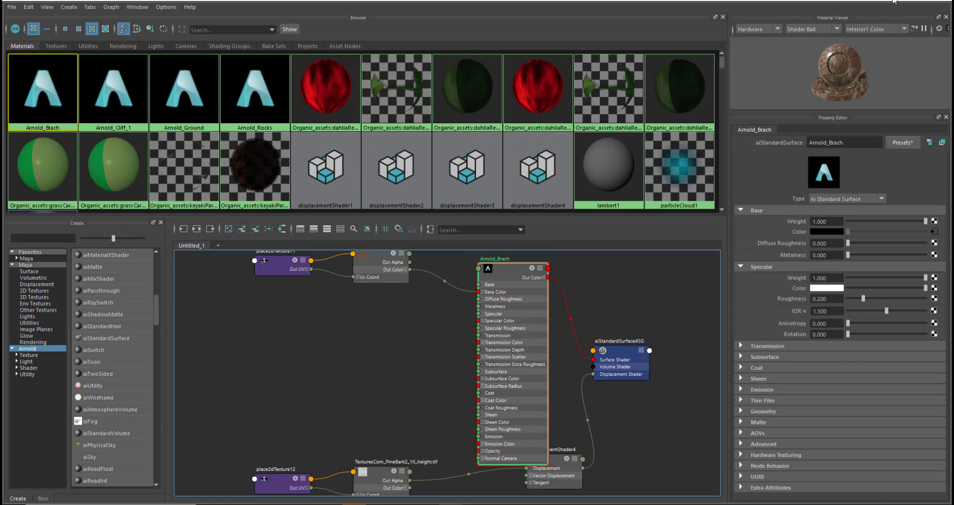
drag(630, 0, 711, 37)
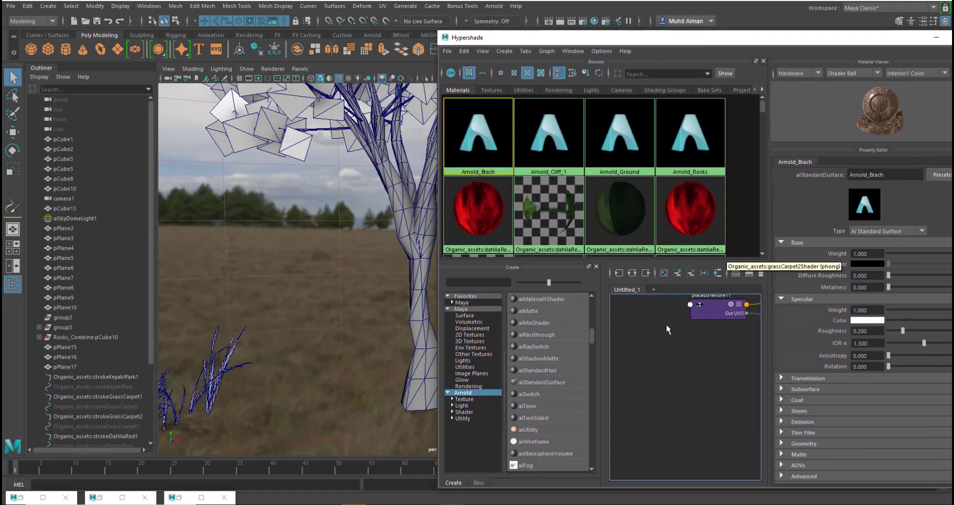
Step: Assign the Arnold_Brach material to the tree's trunk-and-branches mesh and minimize Hypershade
scroll(695, 342, down, 2)
alt+middle_drag(697, 357, 516, 376)
click(417, 244)
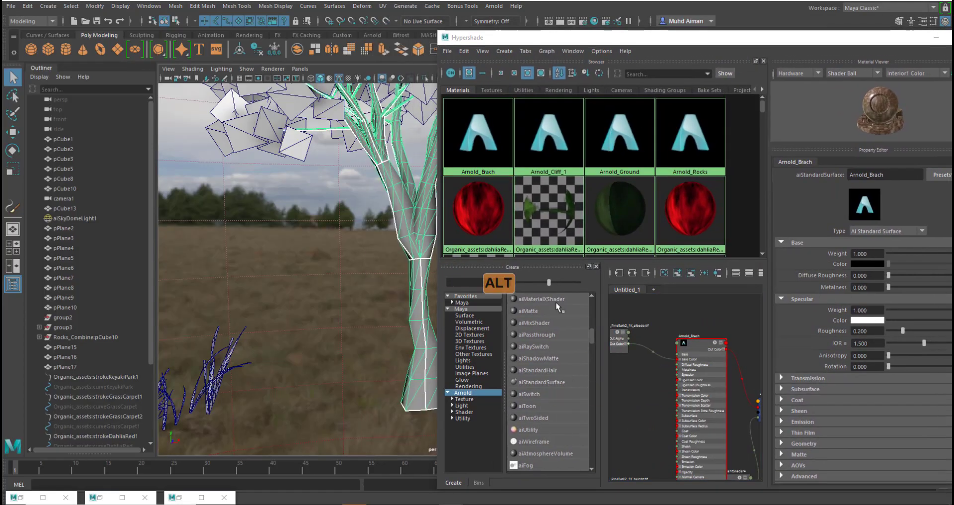
right_drag(478, 143, 478, 115)
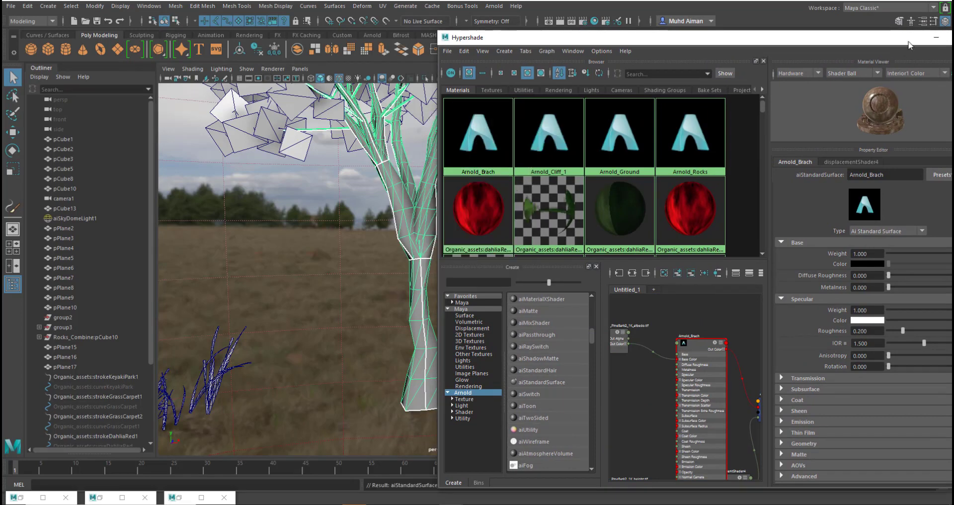
click(932, 39)
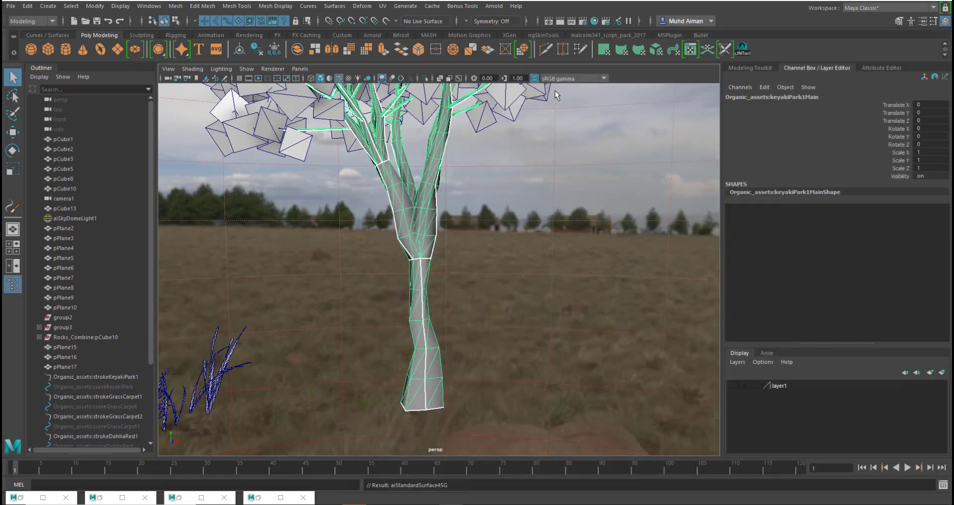
Step: Switch to Arnold RenderView, set its camera to perspShape and start the interactive render
click(35, 498)
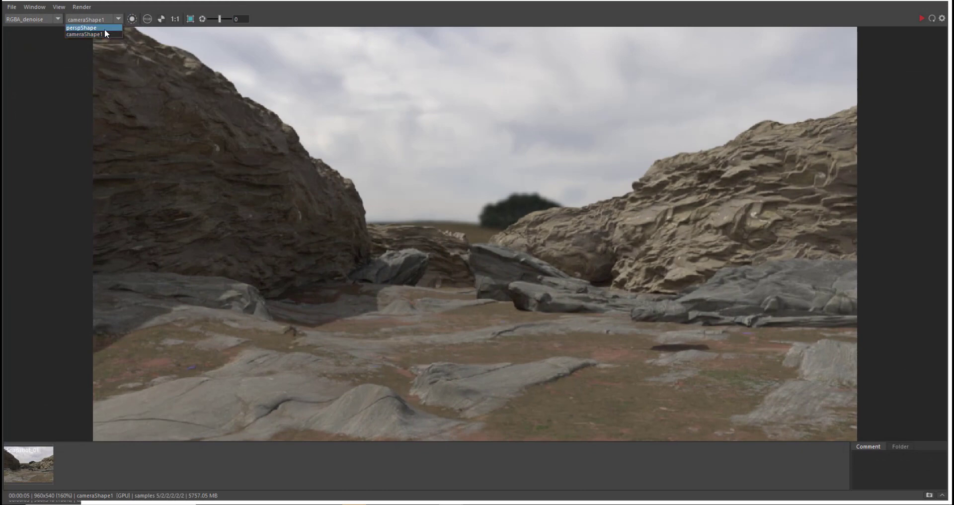
click(97, 27)
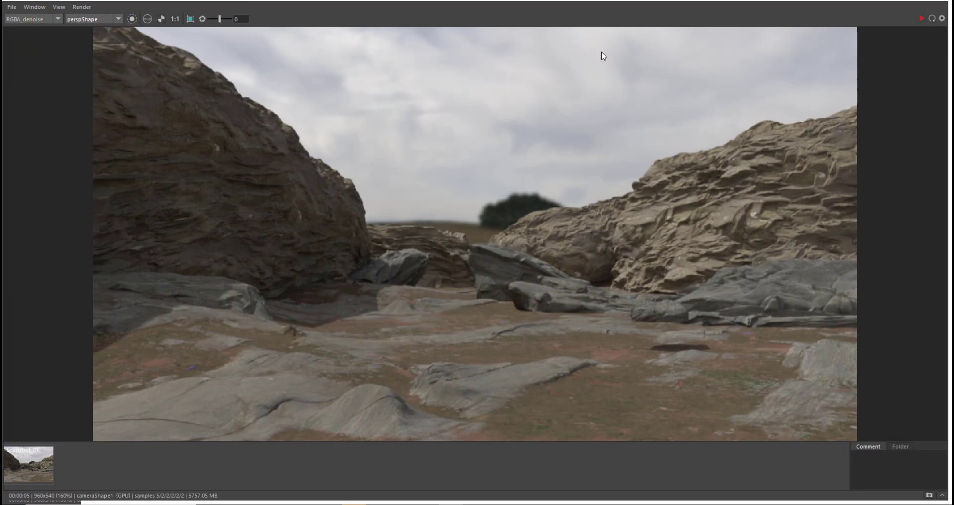
click(921, 19)
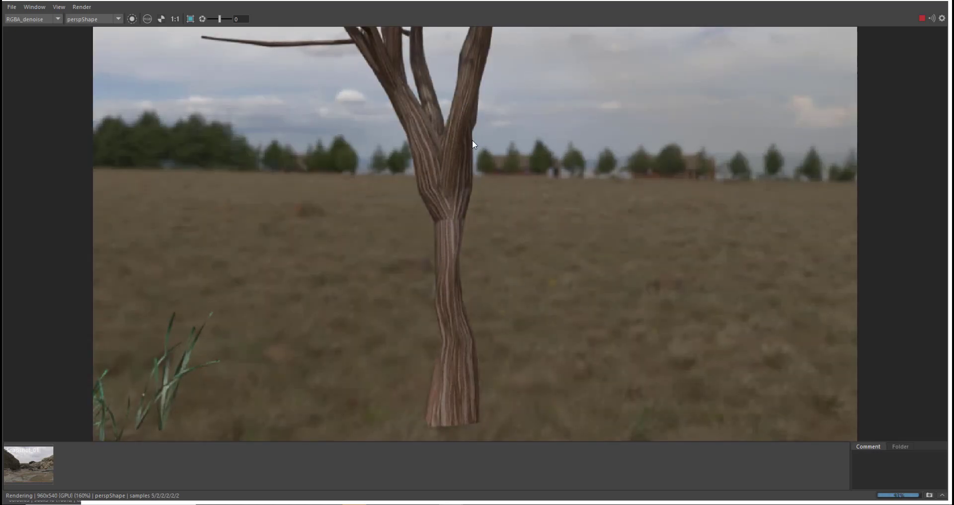
Step: Shrink the render window and arrange it beside Hypershade so both the tree render and the shader graph are visible
drag(273, 0, 390, 25)
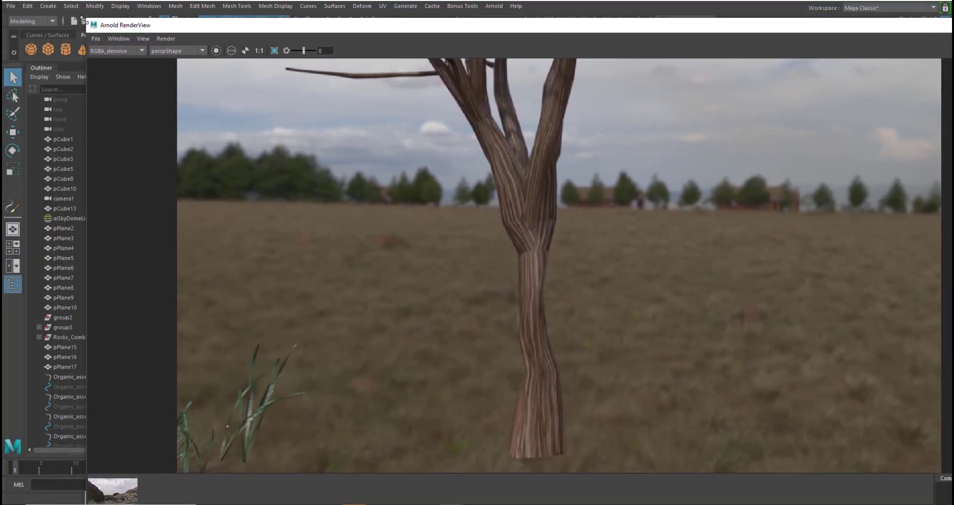
drag(83, 21, 638, 130)
drag(743, 139, 185, 51)
click(595, 21)
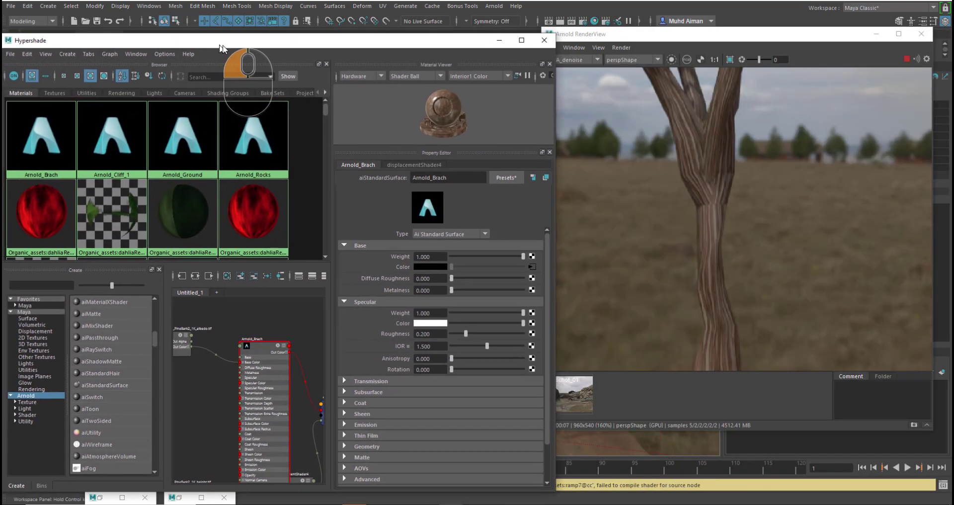
Step: Set the Repeat UV of the PineBark2 albedo texture's placement node to 5 and 10
alt+middle_drag(269, 369, 358, 374)
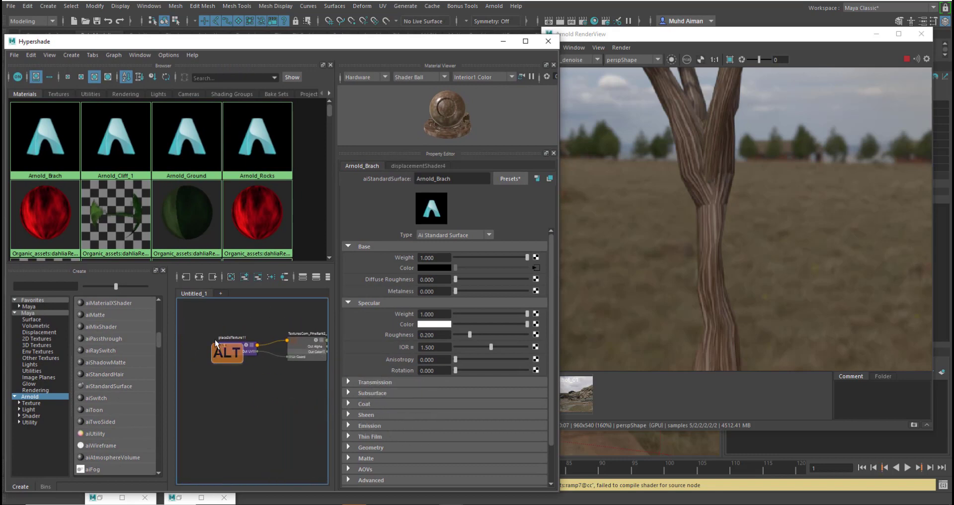
alt+click(225, 347)
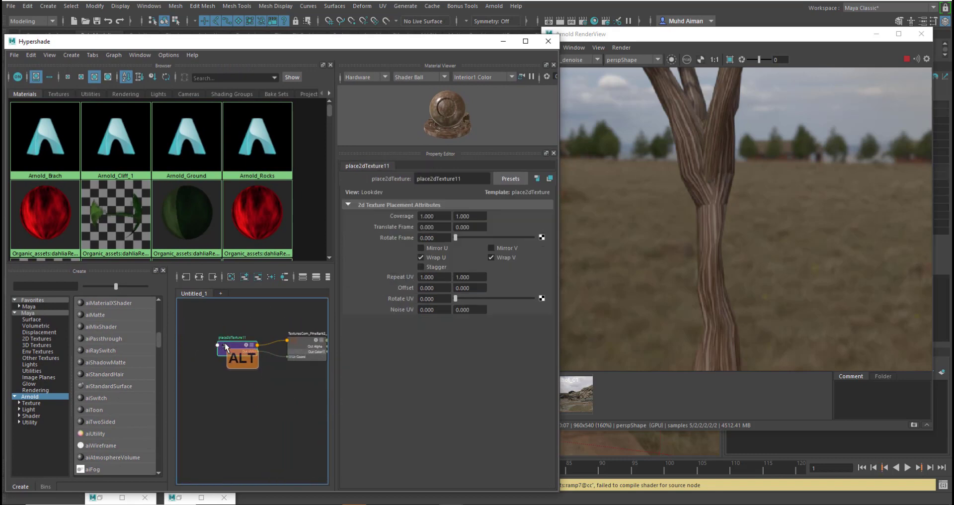
click(437, 277)
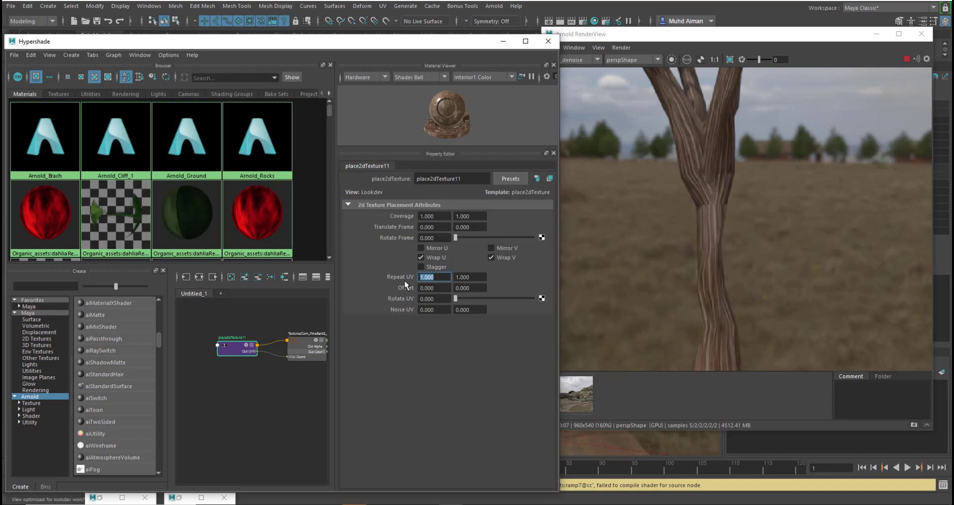
text(5)
key(Return)
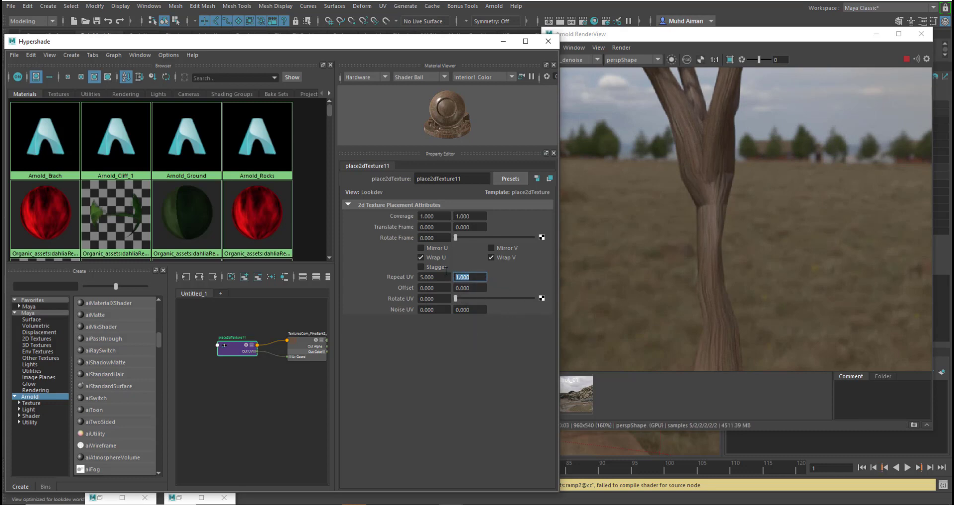
text(10)
key(Return)
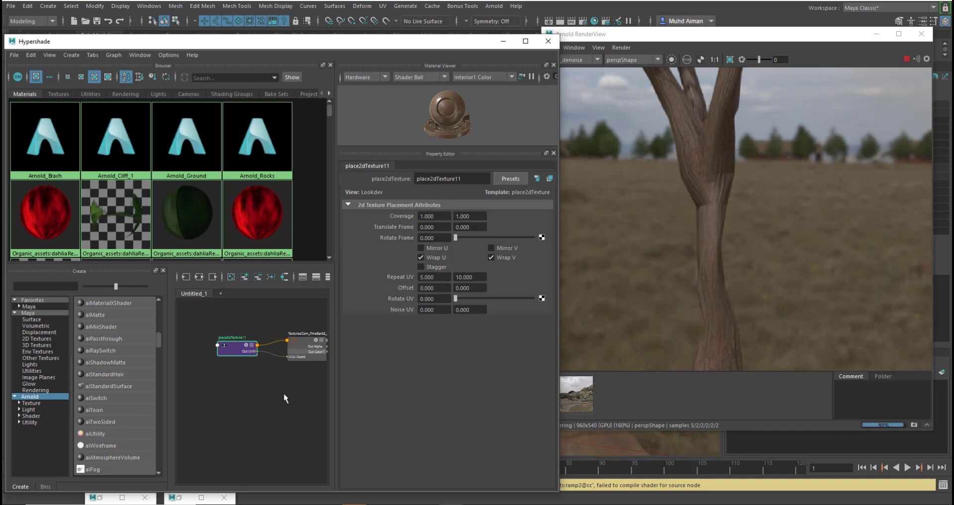
Step: Disconnect the displacement shader from Arnold_Brach's shading group
alt+middle_drag(284, 397, 245, 461)
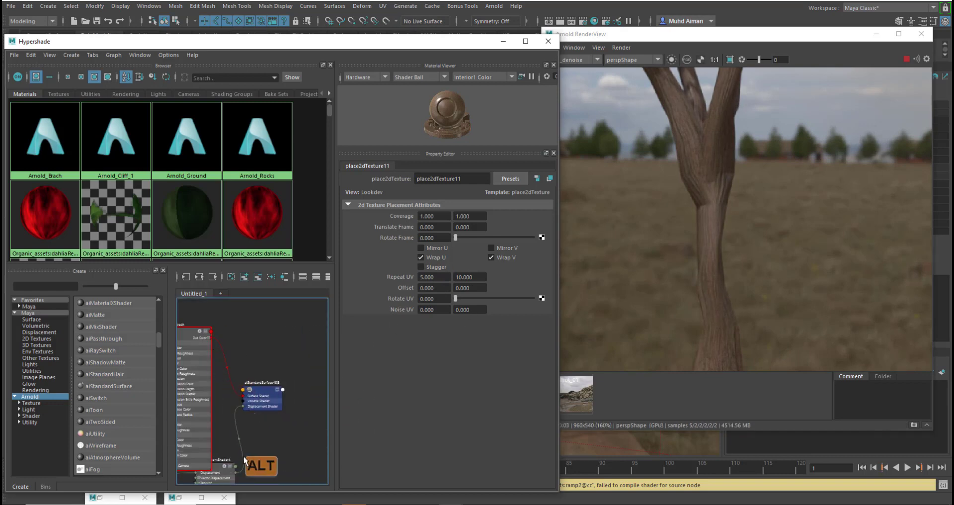
click(245, 460)
key(Delete)
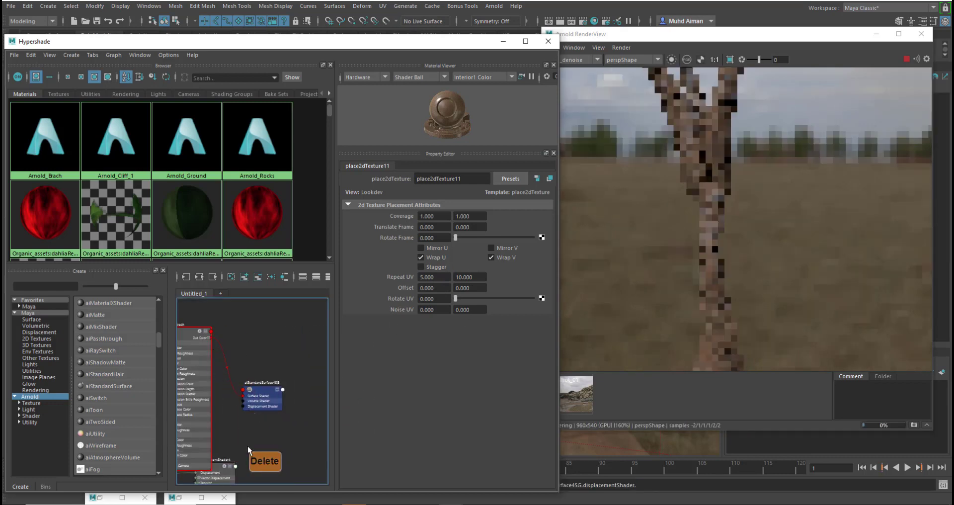
Step: Set the U repeat of the albedo texture's placement node to 10
alt+middle_drag(246, 387, 376, 419)
click(212, 354)
alt+middle_drag(198, 386, 258, 406)
click(267, 350)
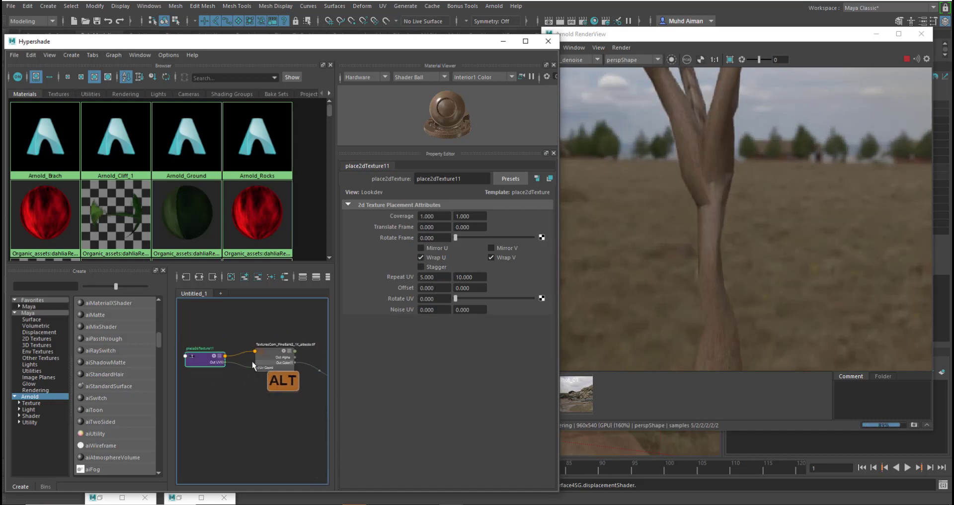
double_click(441, 277)
text(1)
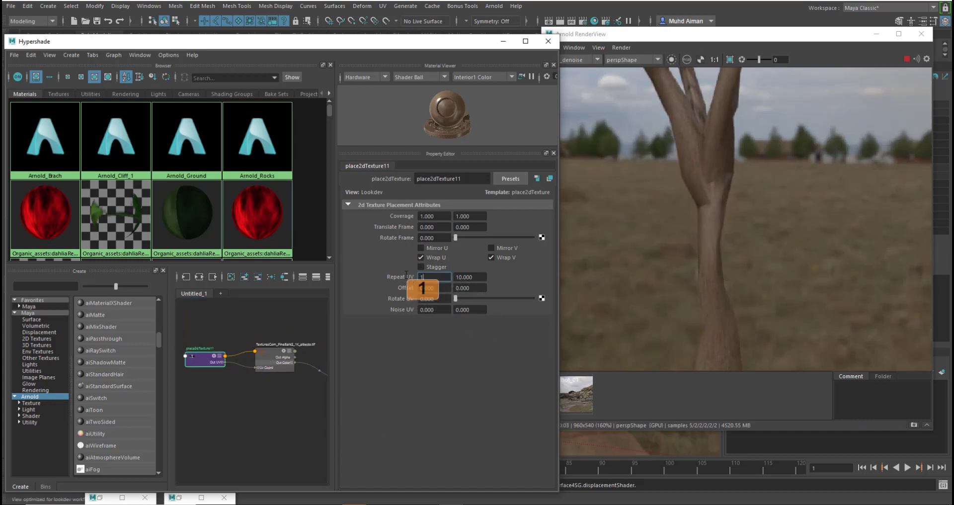
text(0)
key(Return)
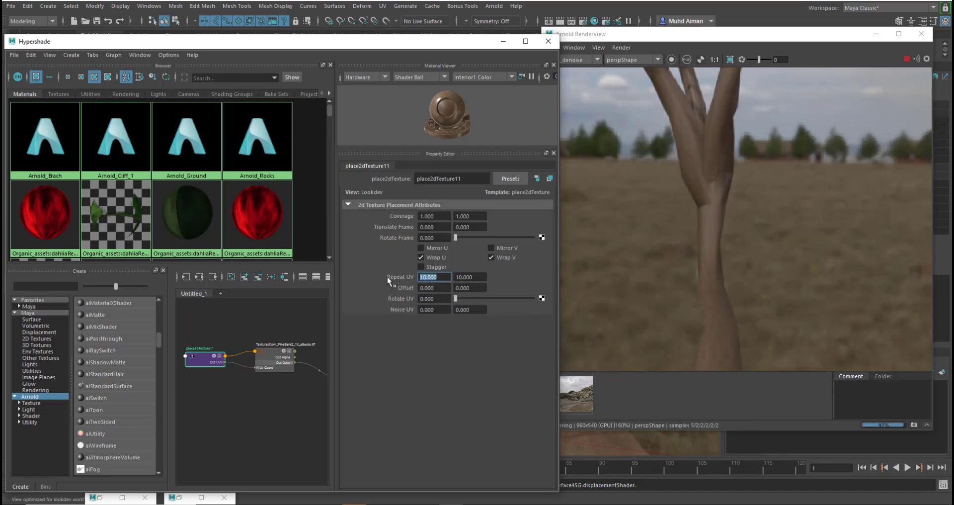
Step: Set the albedo placement node's U repeat to 1 and check the bark pattern in the render
text(1)
key(Return)
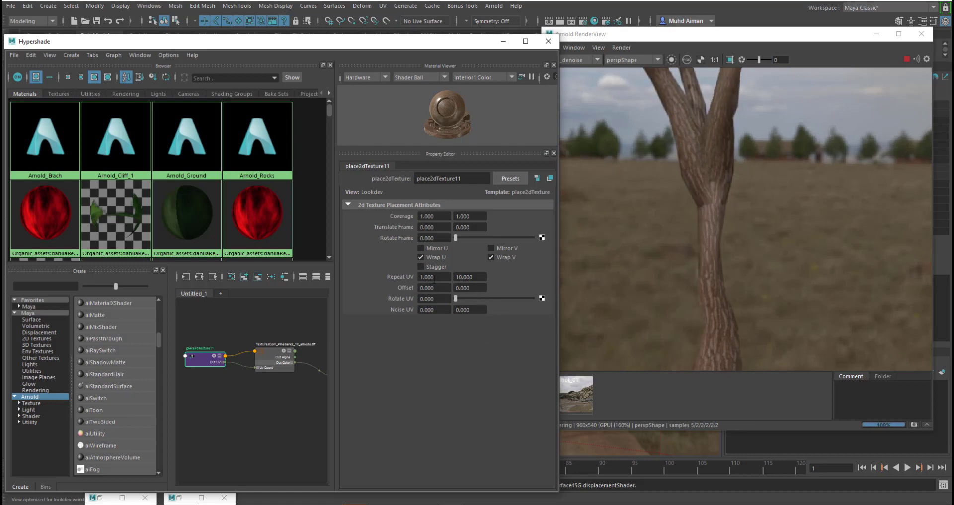
drag(441, 278, 407, 284)
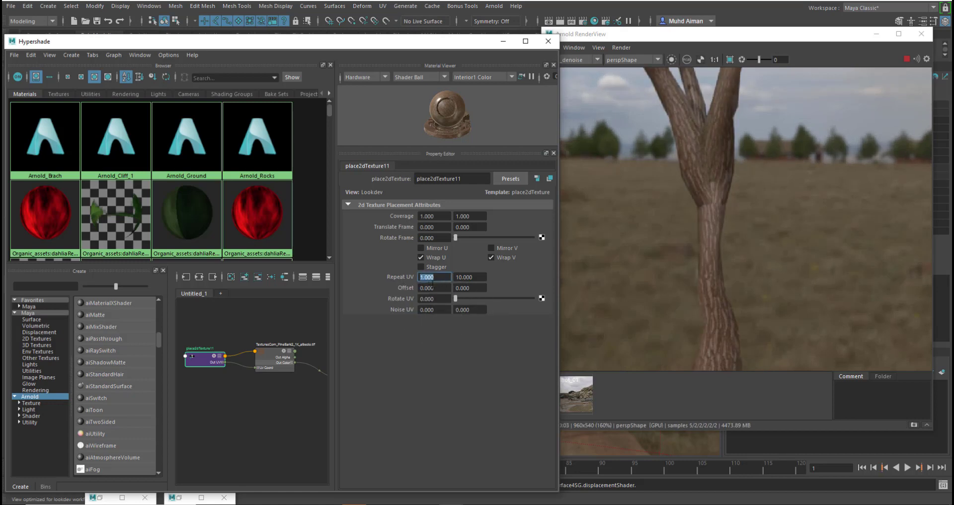
drag(475, 279, 451, 279)
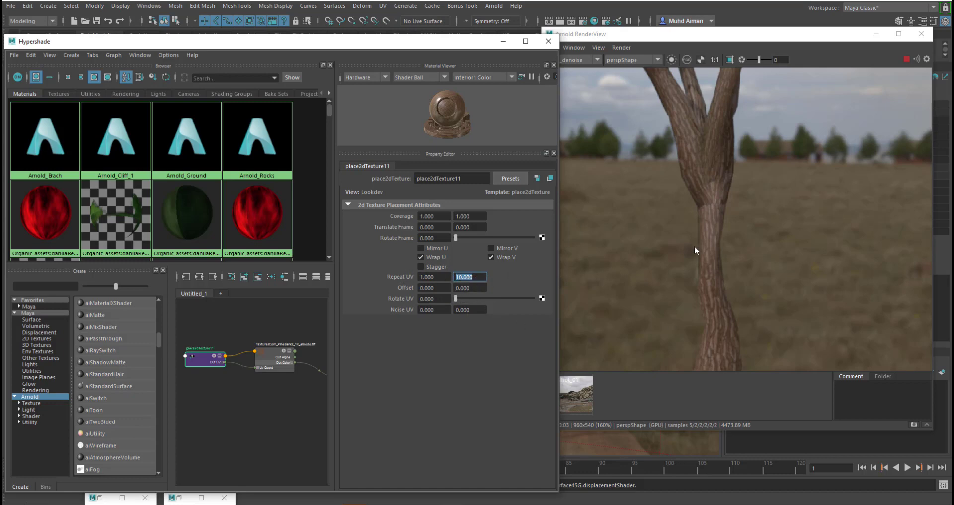
scroll(695, 246, down, 1)
scroll(695, 246, up, 1)
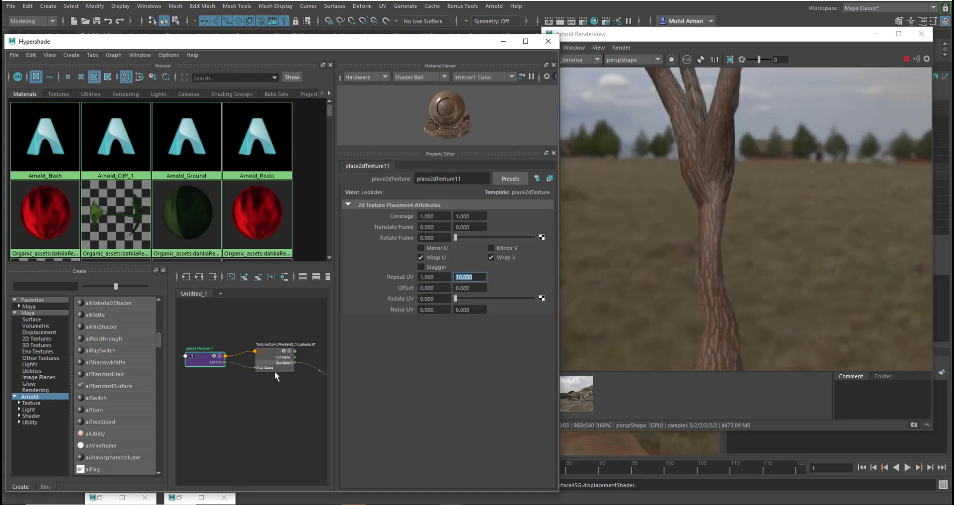
Step: Match the PineBark2 height texture's placement node to the albedo's, with Repeat UV set to 1 and 10
alt+scroll(273, 378, down, 5)
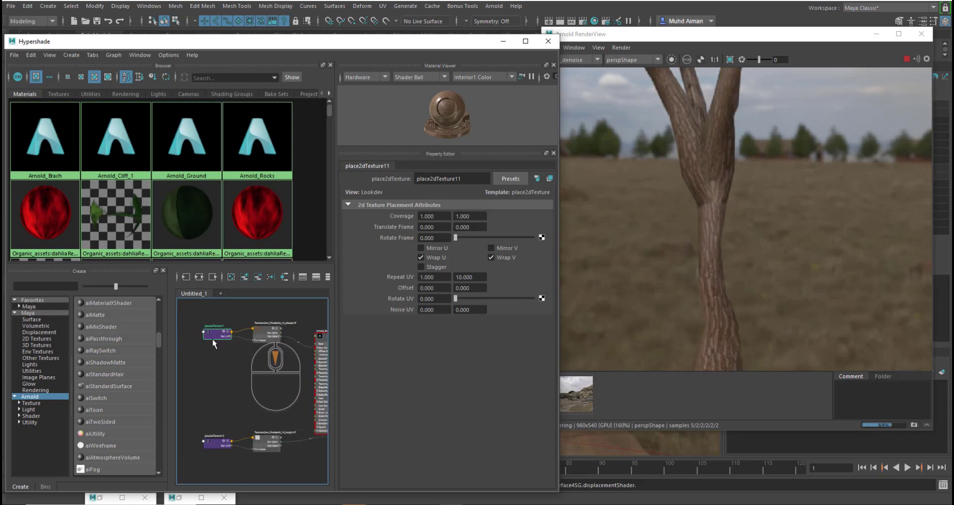
drag(447, 278, 359, 281)
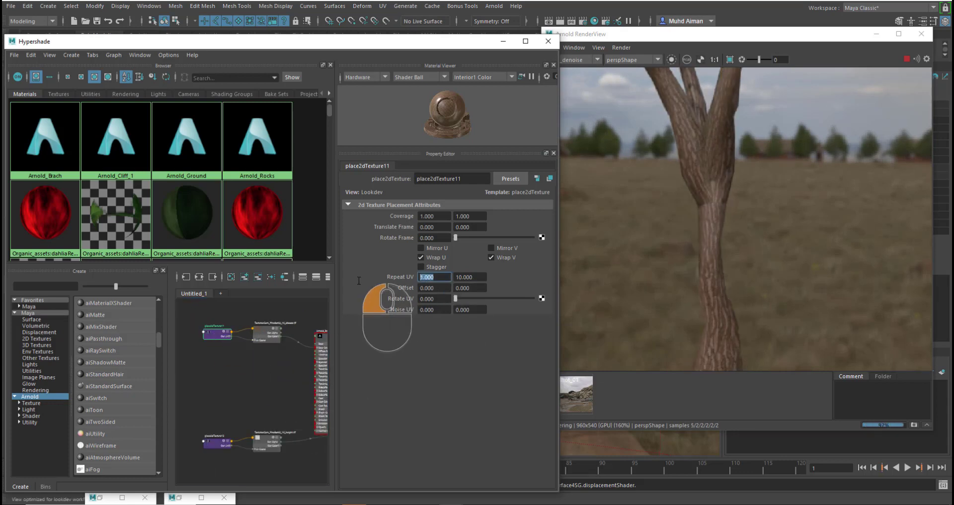
click(222, 447)
drag(478, 277, 433, 277)
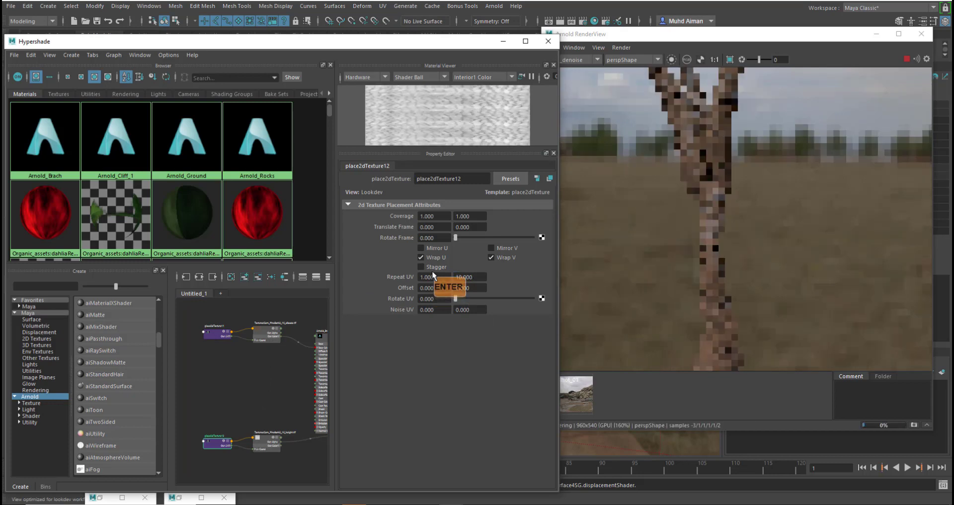
Step: Move the displacement shader and shading group nodes apart, and delete the displacement shader
alt+right_drag(288, 409, 259, 377)
click(259, 428)
drag(258, 424, 265, 434)
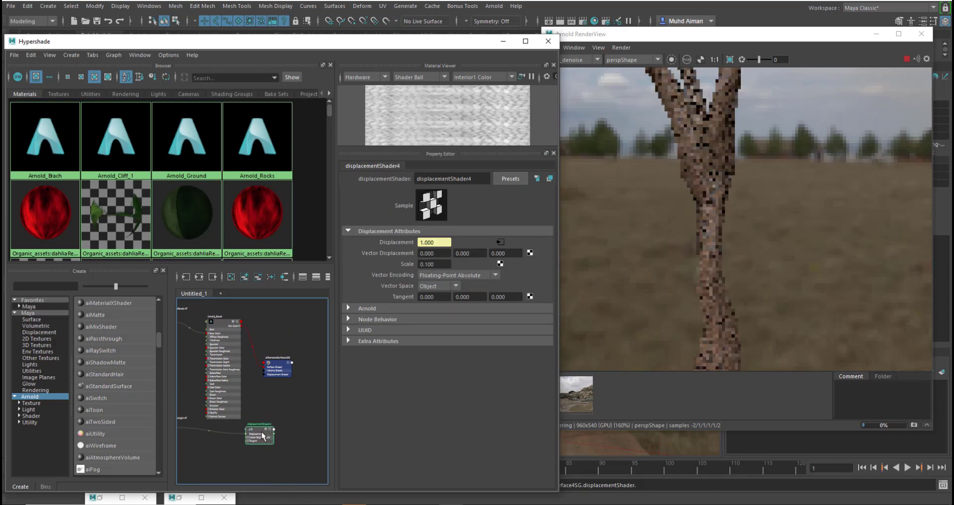
drag(277, 366, 291, 369)
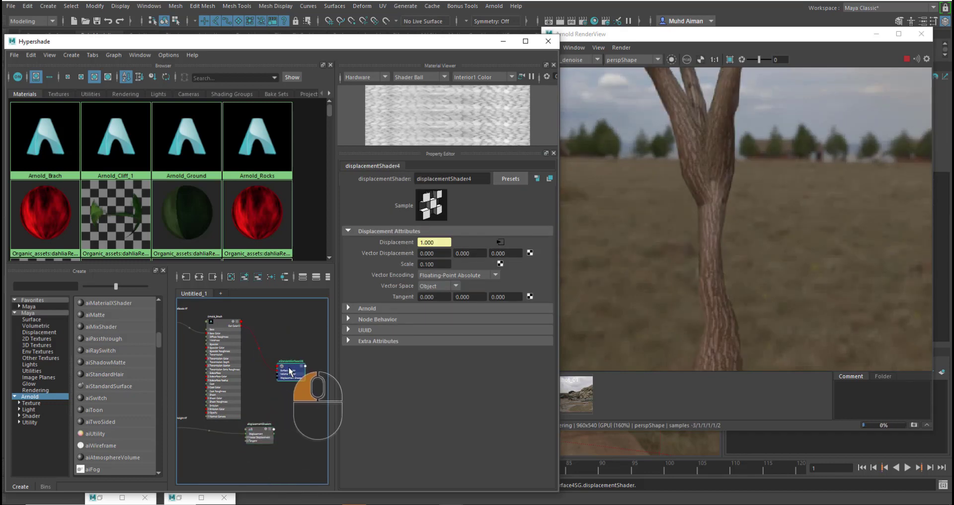
click(263, 429)
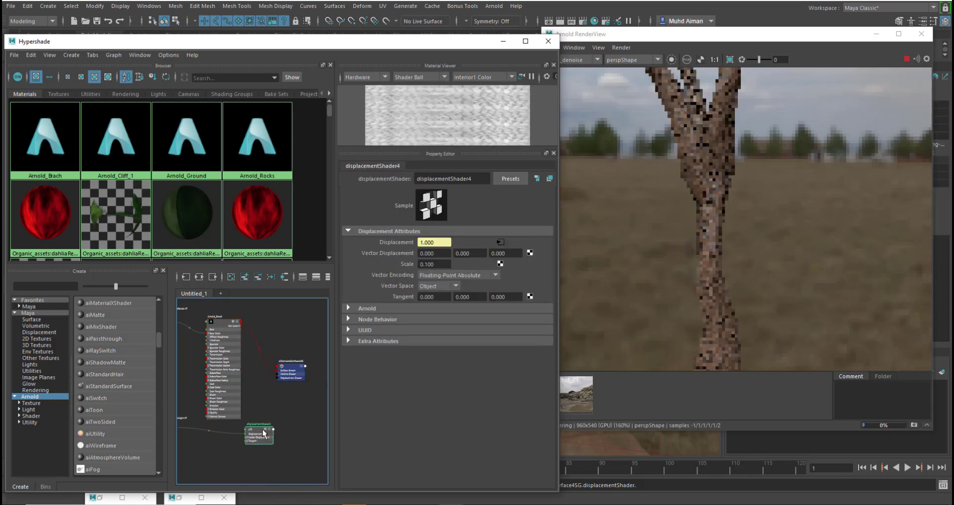
key(Delete)
Step: Connect the PineBark2 height texture as the displacement material of Arnold_Brach's shading group
alt+middle_drag(249, 433, 285, 446)
click(321, 379)
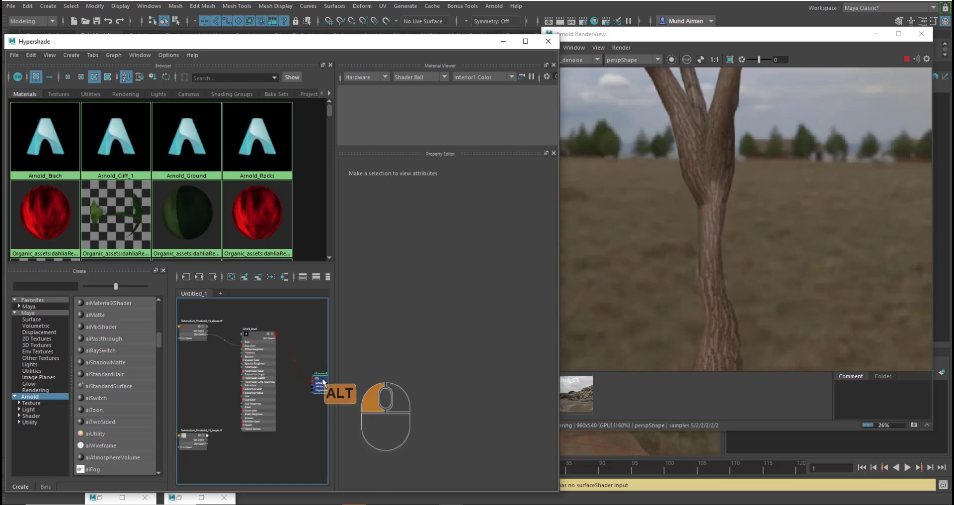
middle_drag(194, 442, 390, 263)
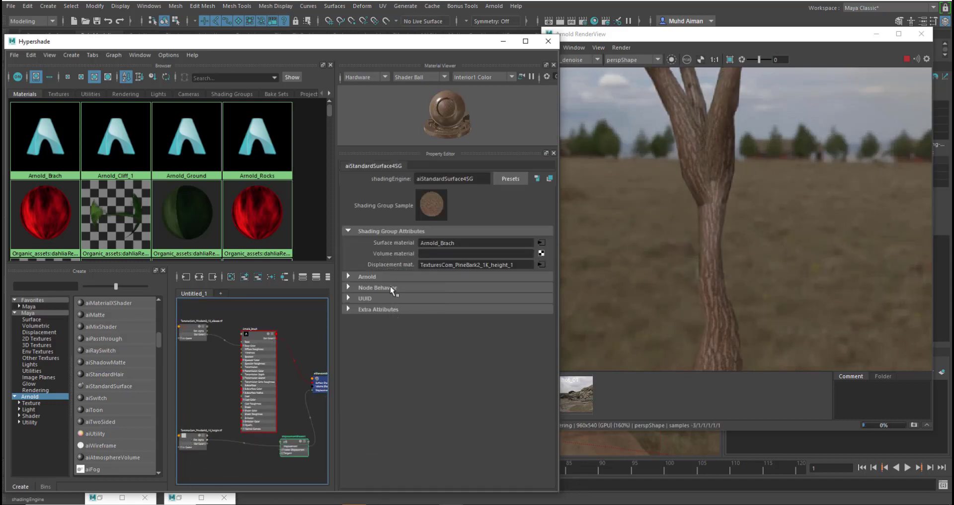
Step: Reposition the new displacement shader node and set its scale to 0.3
click(290, 449)
drag(289, 449, 274, 446)
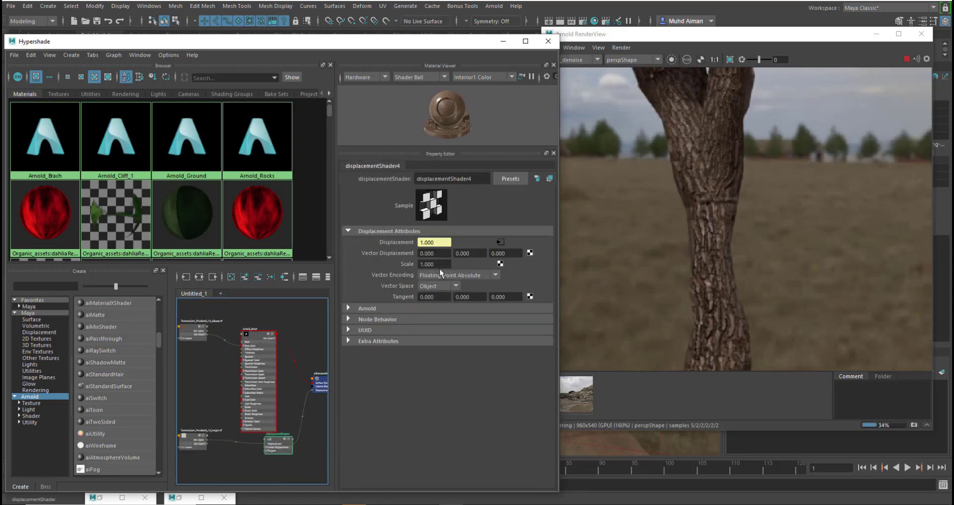
drag(444, 264, 418, 264)
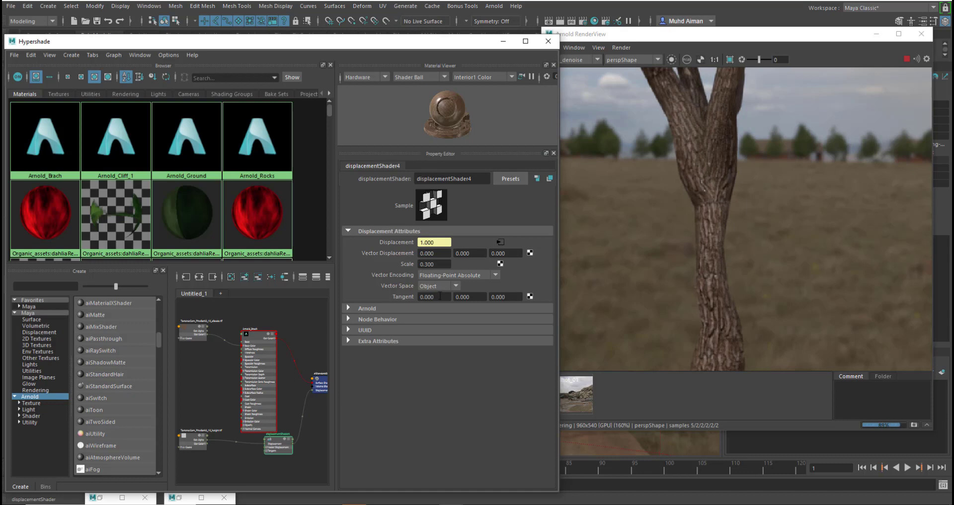
Step: Examine the displaced bark on the trunk and branches in the render, and open the Arnold_Brach material's attributes
scroll(822, 261, down, 3)
scroll(762, 217, up, 3)
scroll(807, 226, down, 2)
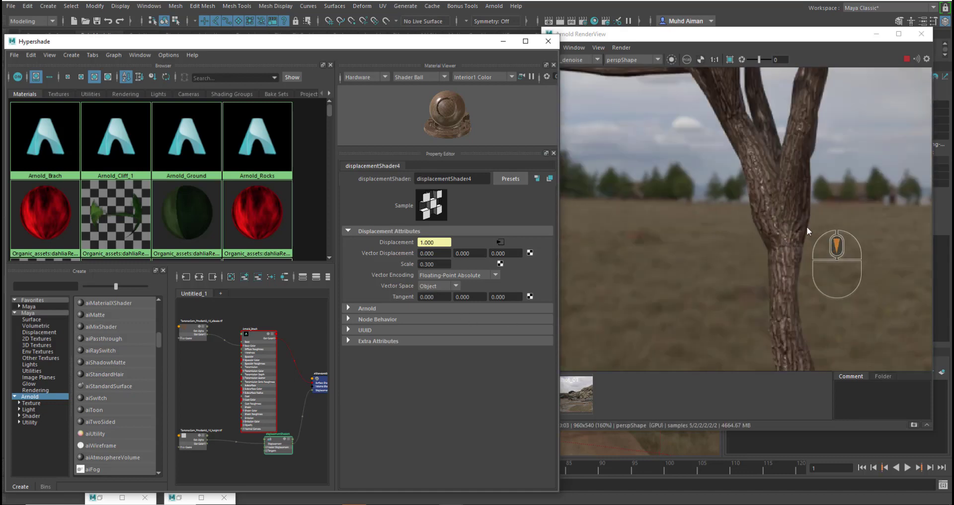
scroll(797, 220, down, 2)
scroll(796, 235, up, 2)
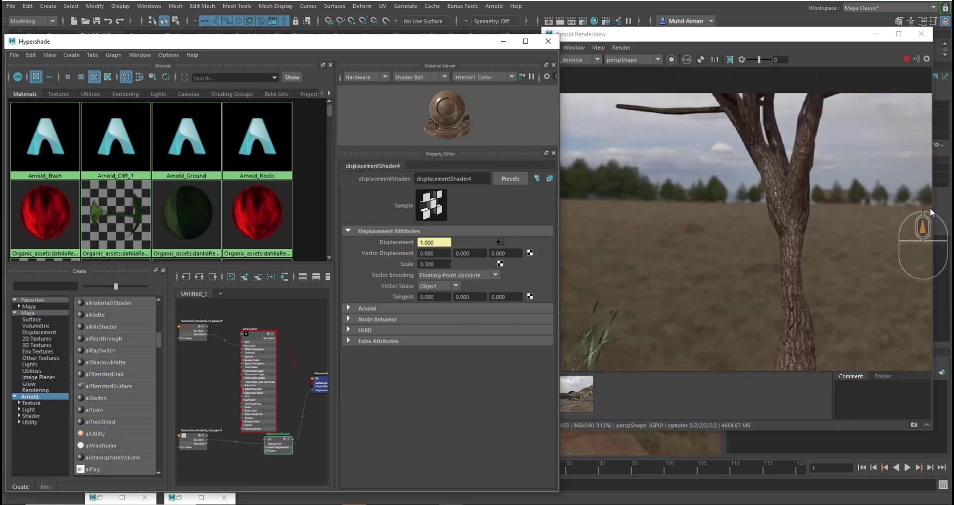
click(273, 343)
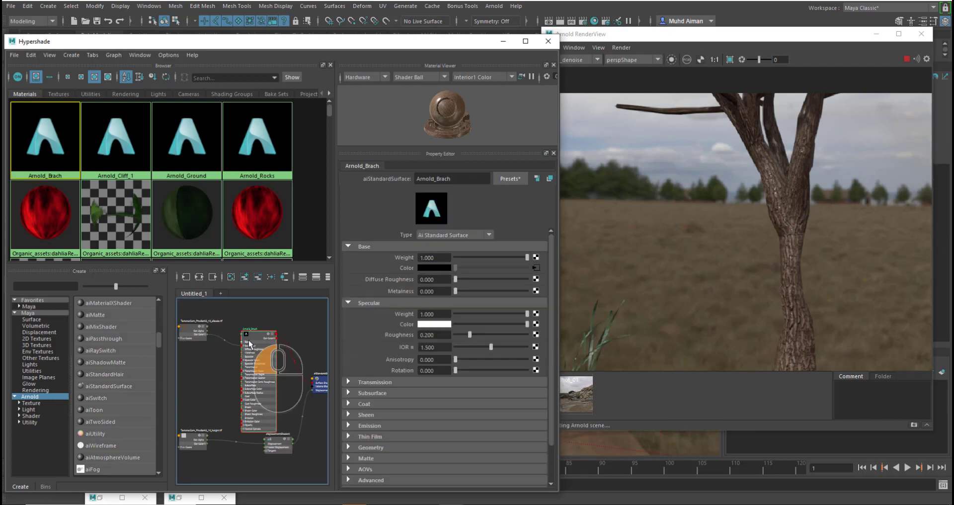
Step: Set the specular roughness of the Arnold_Brach material to 0.524 and check the bark in the render
drag(470, 334, 493, 336)
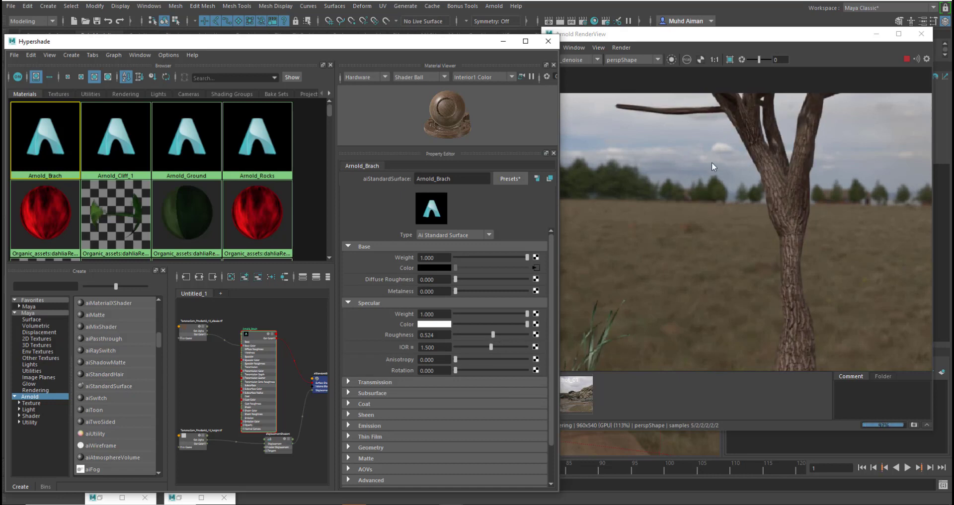
scroll(712, 162, down, 2)
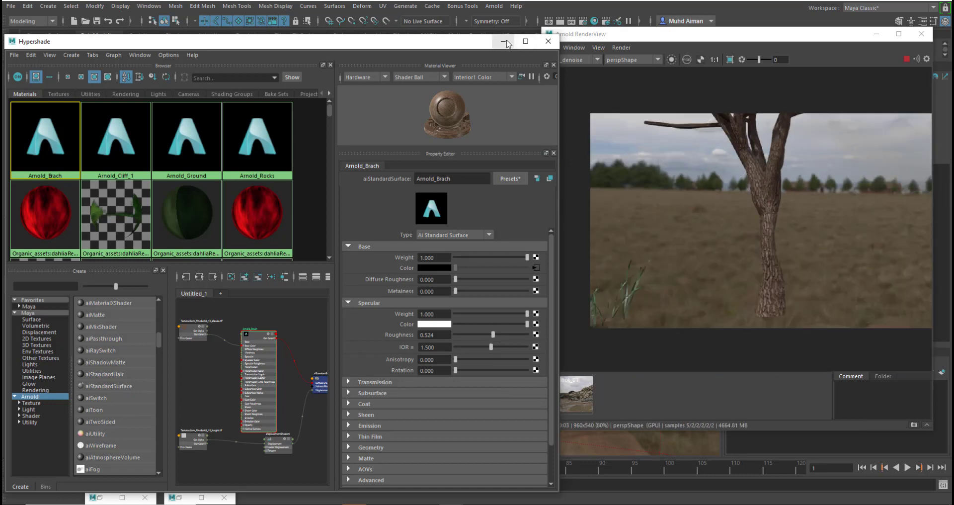
Step: Move the render view and Hypershade windows clear of the viewport and select the tree's leaf mesh
drag(634, 36, 677, 73)
drag(427, 42, 537, 313)
alt+middle_drag(425, 219, 428, 304)
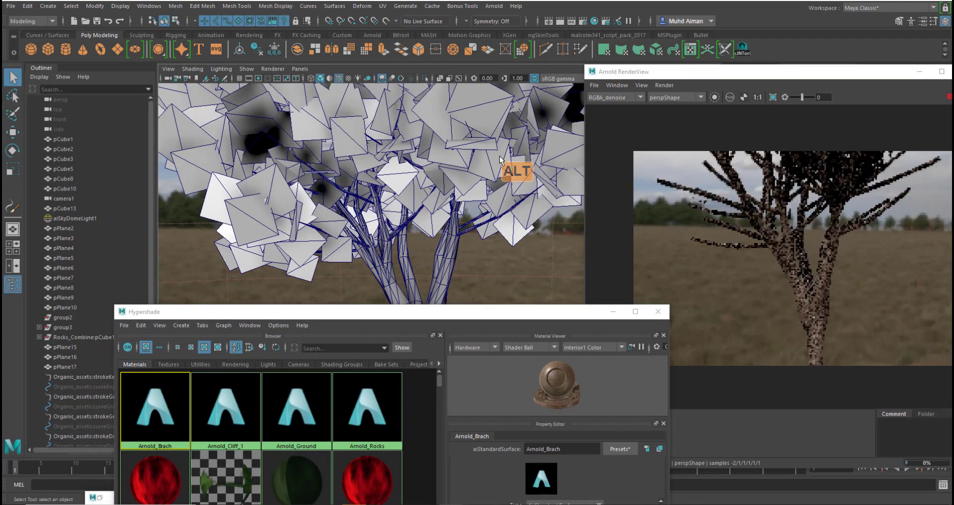
click(506, 184)
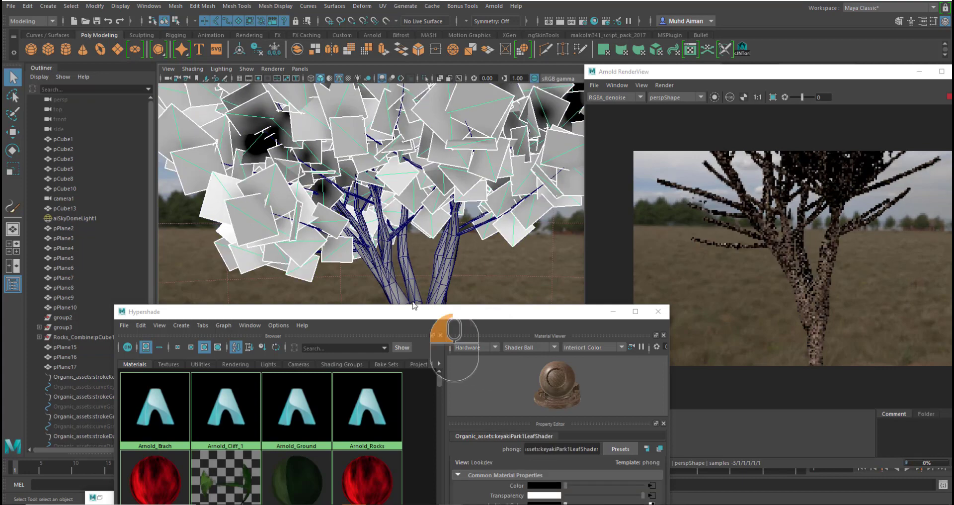
drag(414, 305, 362, 33)
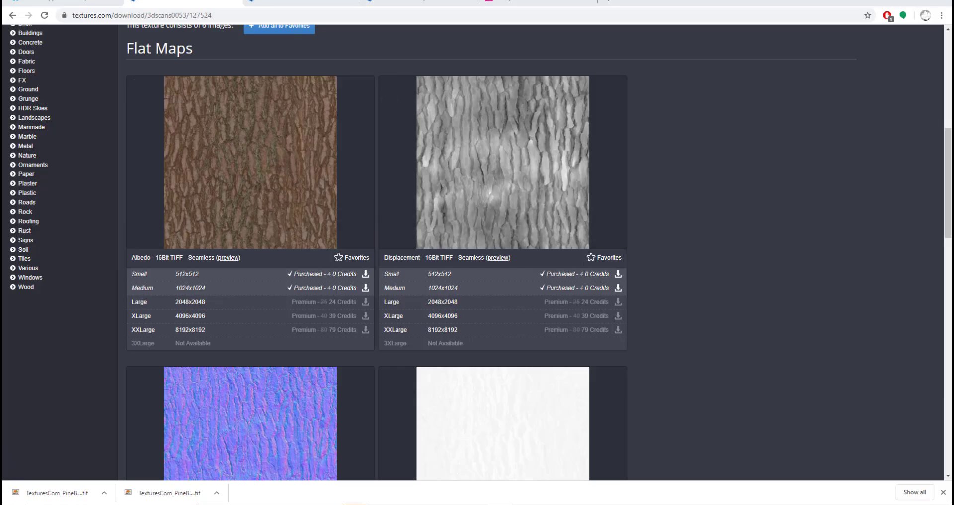
Step: Switch to the browser and examine the European Beech Tree Leaves Atlas 01 maps on textures.com
click(271, 4)
click(420, 3)
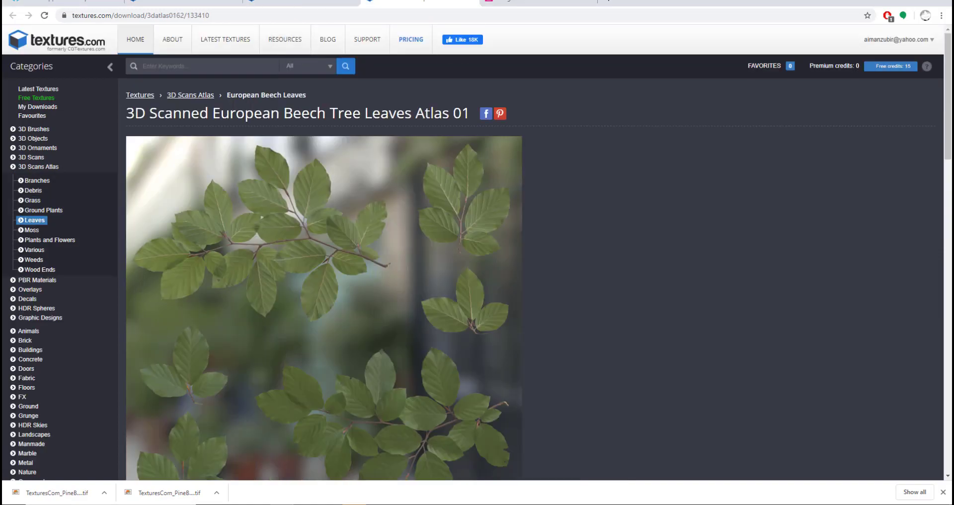
scroll(328, 216, down, 9)
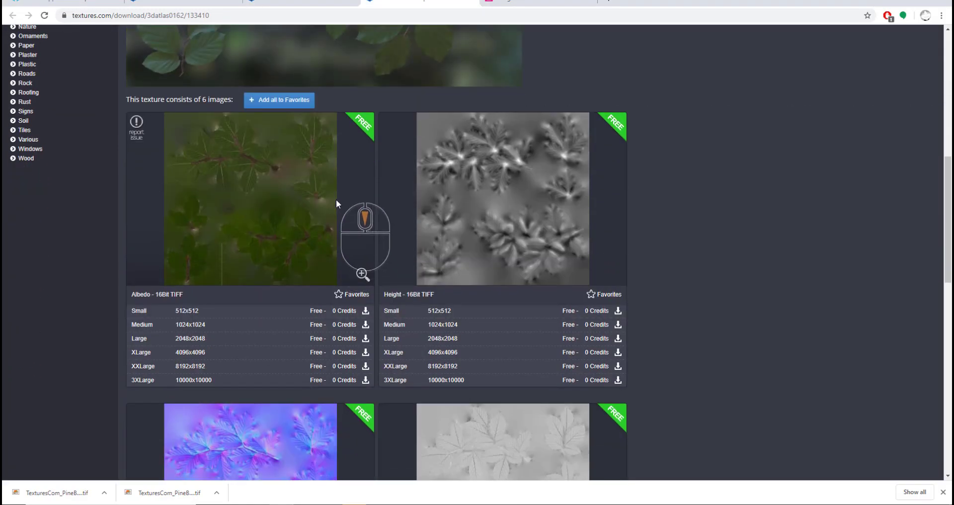
scroll(336, 199, up, 4)
scroll(416, 207, down, 5)
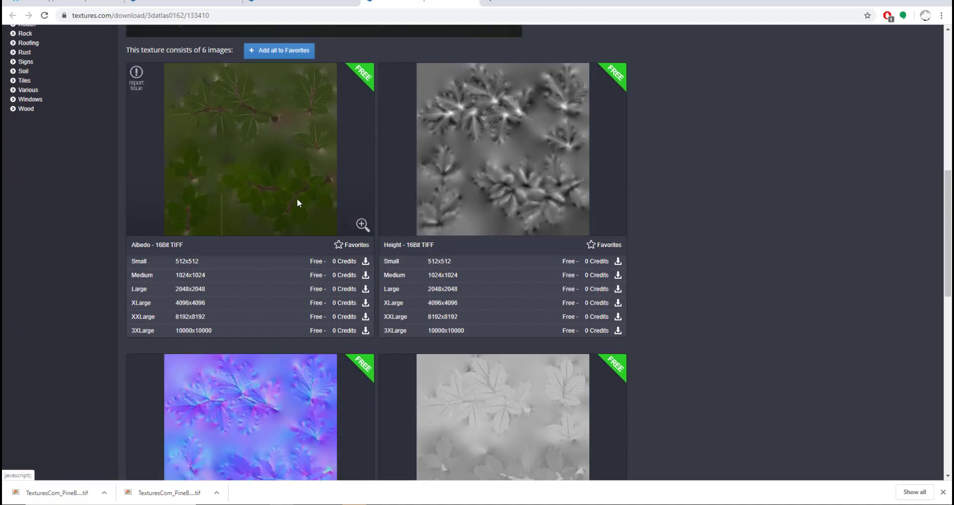
scroll(280, 207, up, 10)
scroll(391, 315, down, 10)
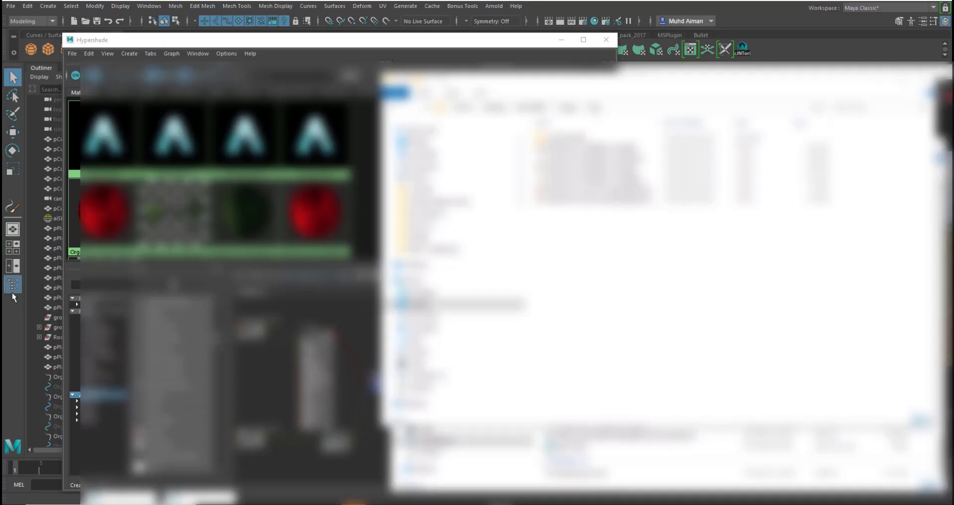
Step: Return to Maya's Hypershade, move the file window out of the way, and clear the node graph
drag(604, 89, 719, 181)
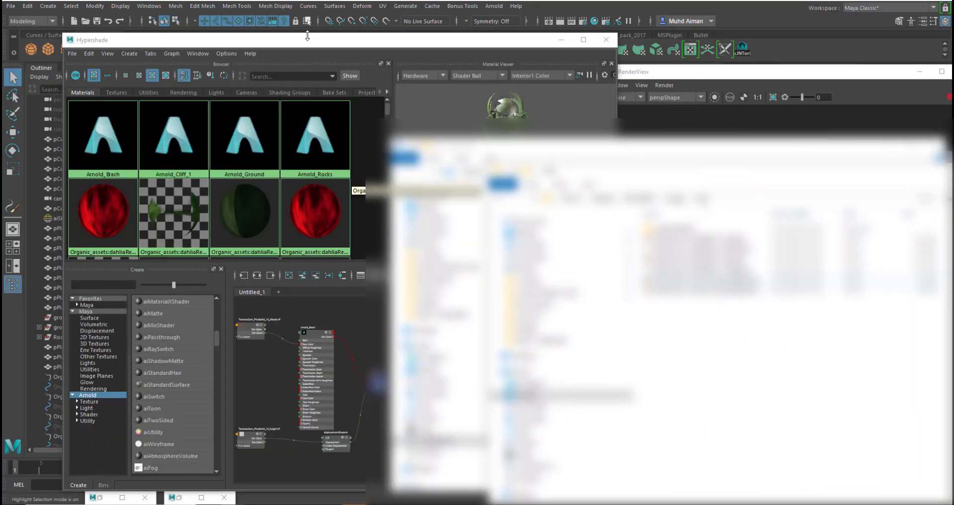
drag(306, 42, 316, 49)
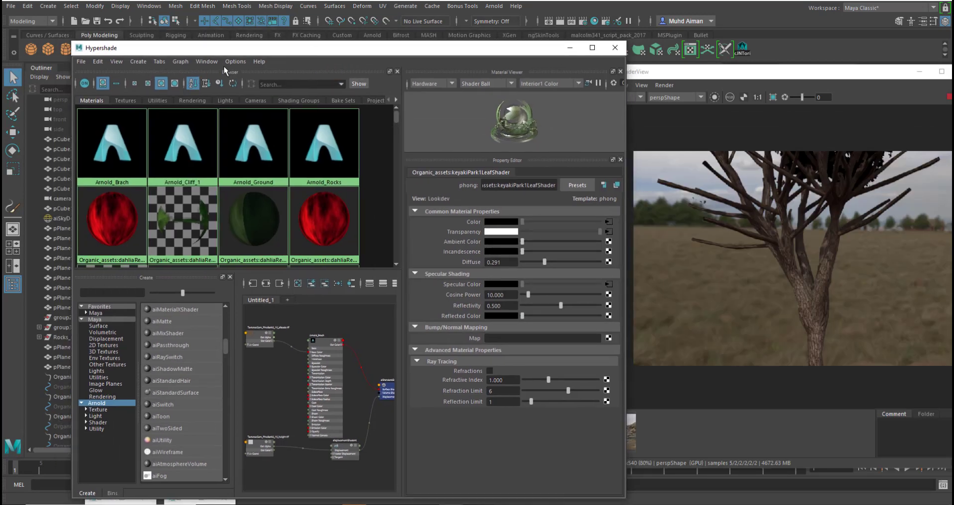
click(138, 61)
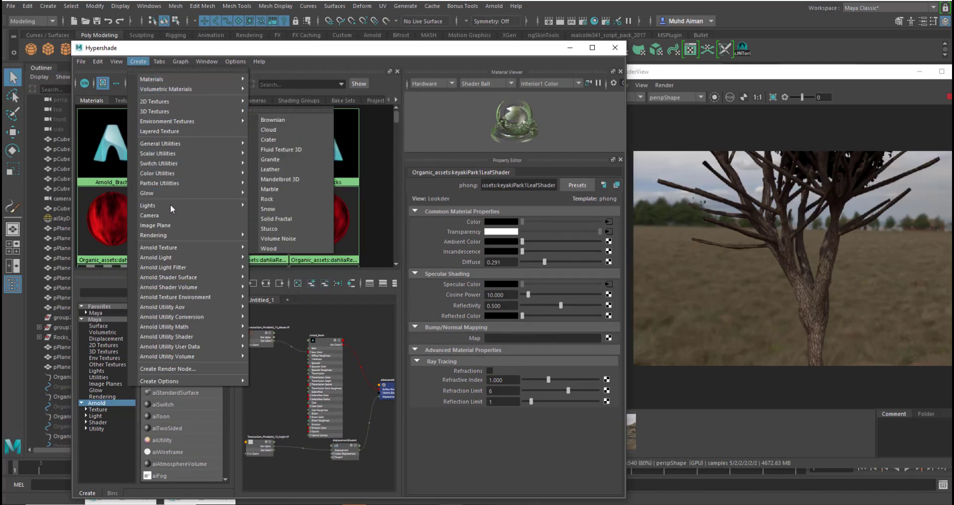
click(181, 62)
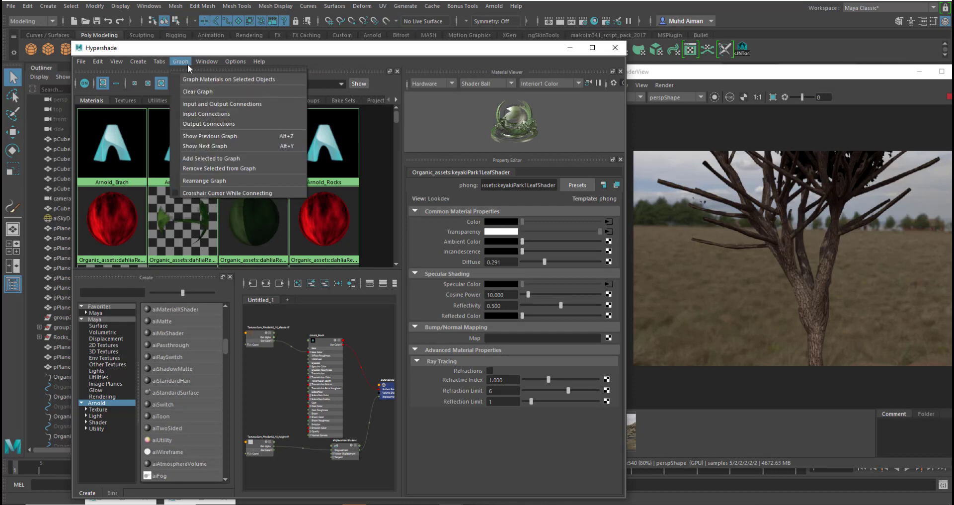
click(197, 92)
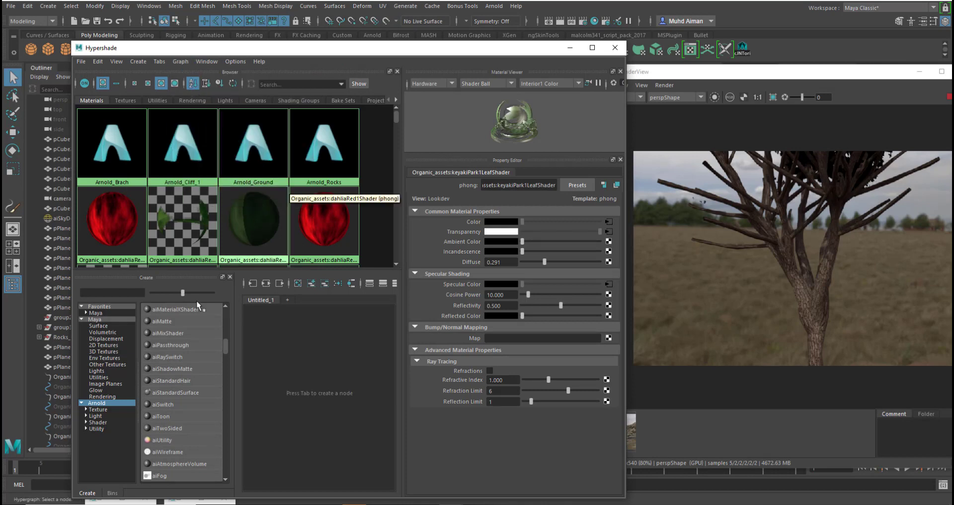
Step: Create an aiStandardSurface material and name it Arnold_Leaf
click(169, 394)
click(309, 361)
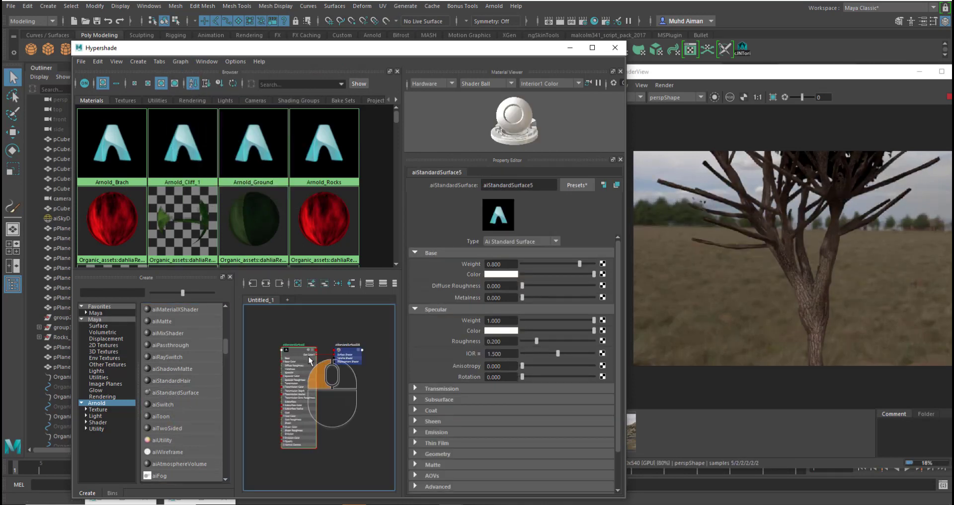
drag(309, 360, 330, 360)
drag(544, 185, 408, 189)
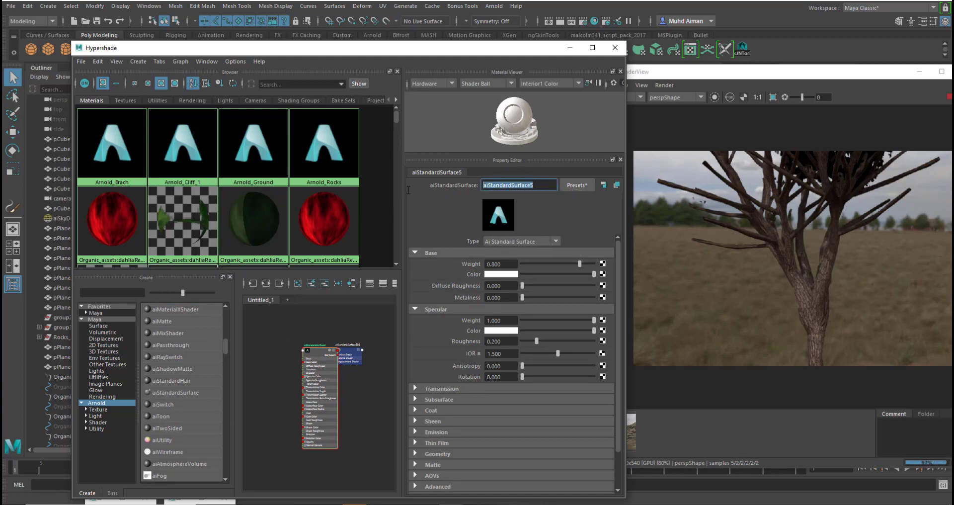
text(Arn)
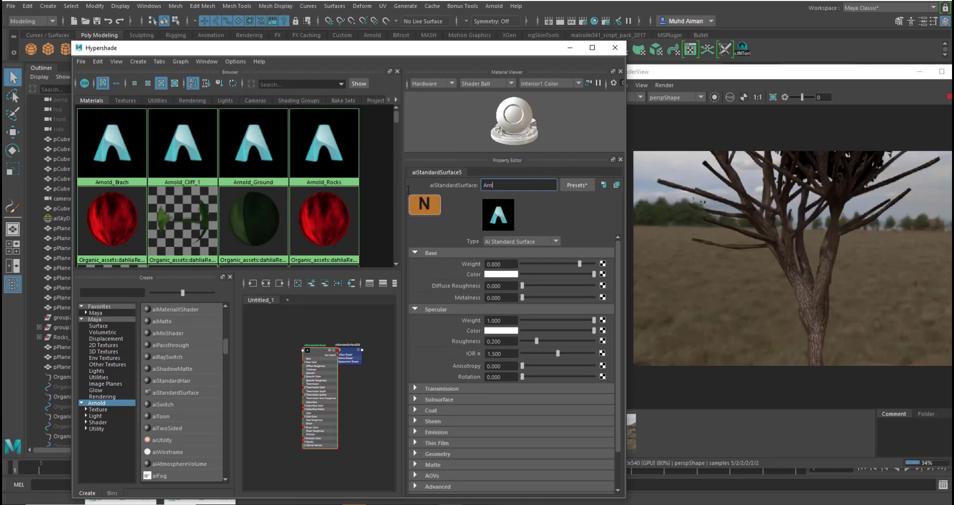
text(old_Leaf)
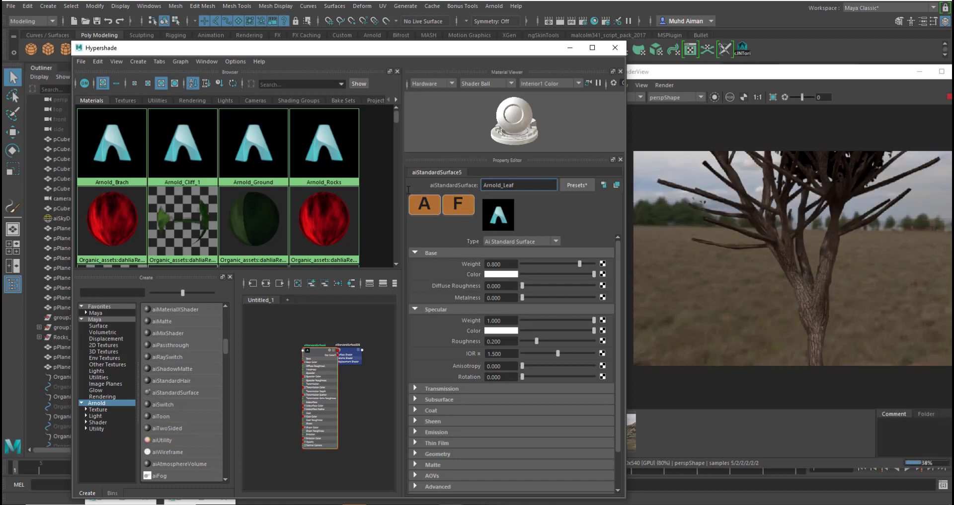
key(Return)
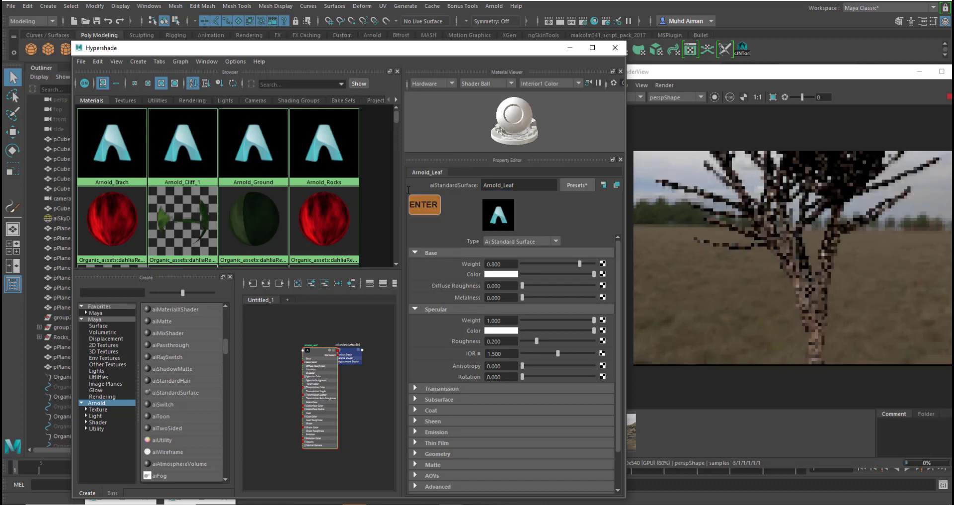
Step: Set Arnold_Leaf's base weight to 1 and move its node away from the shading group
drag(580, 264, 624, 284)
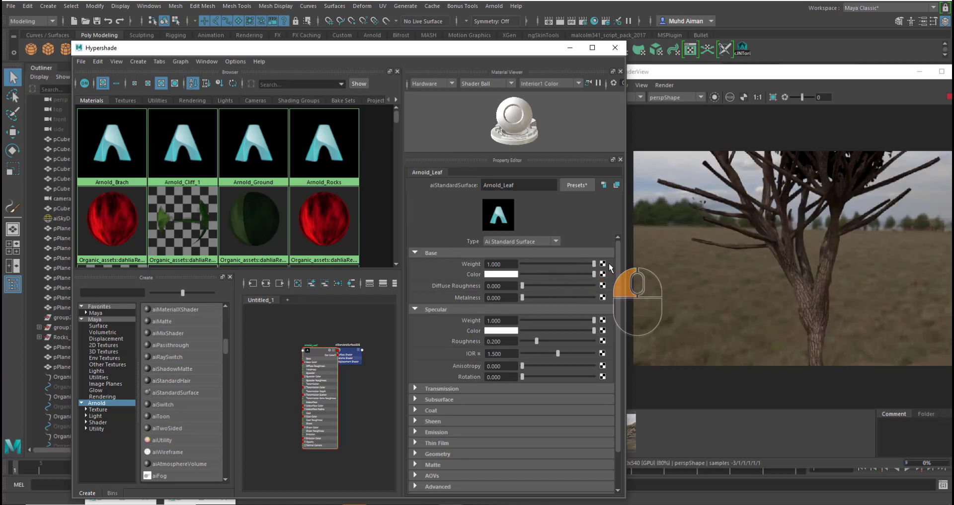
mouse_move(310, 355)
mouse_down()
mouse_move(380, 351)
mouse_move(281, 354)
mouse_move(289, 350)
mouse_up()
alt+middle_drag(306, 406, 363, 401)
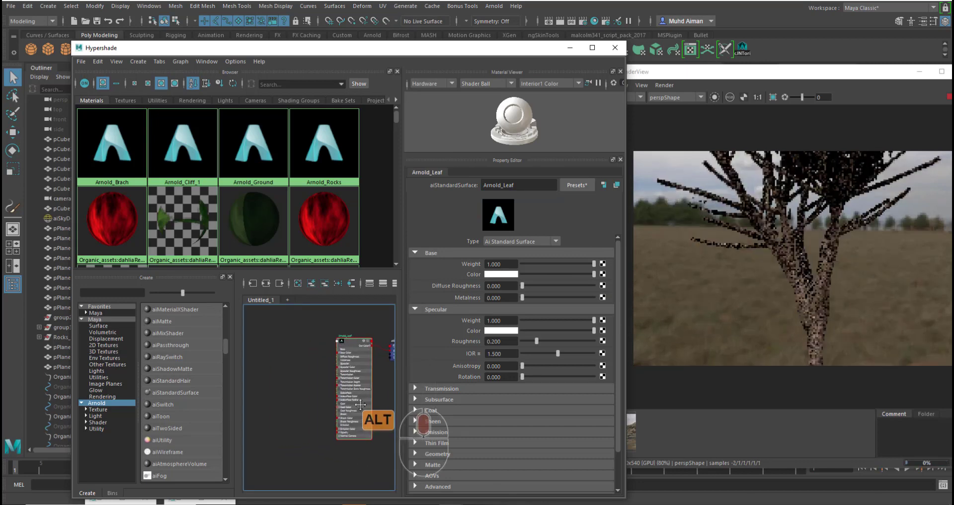
Step: Bring the European Beech leaf albedo and height textures from Downloads into the node graph and spread out their nodes
click(233, 503)
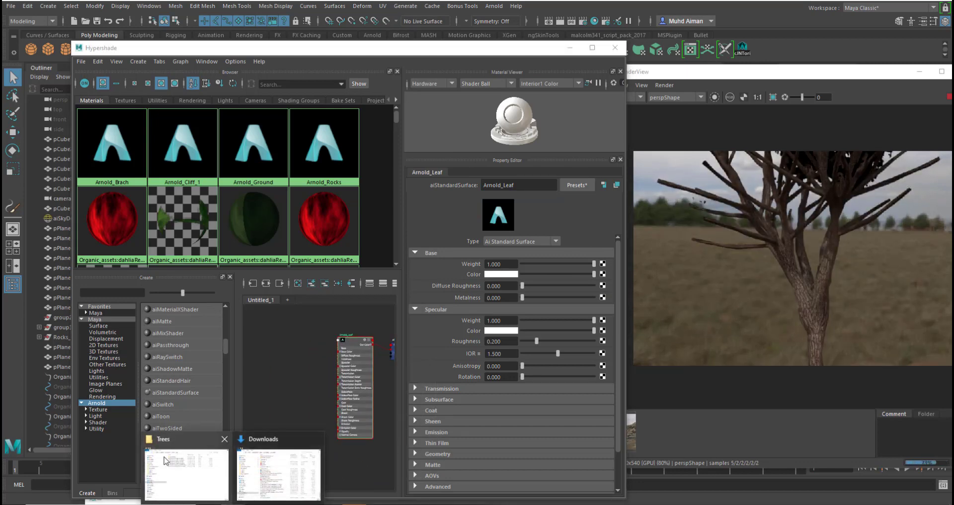
click(282, 464)
click(693, 292)
drag(696, 296, 289, 348)
click(321, 369)
alt+middle_drag(316, 381, 271, 386)
drag(361, 365, 266, 388)
drag(316, 366, 245, 378)
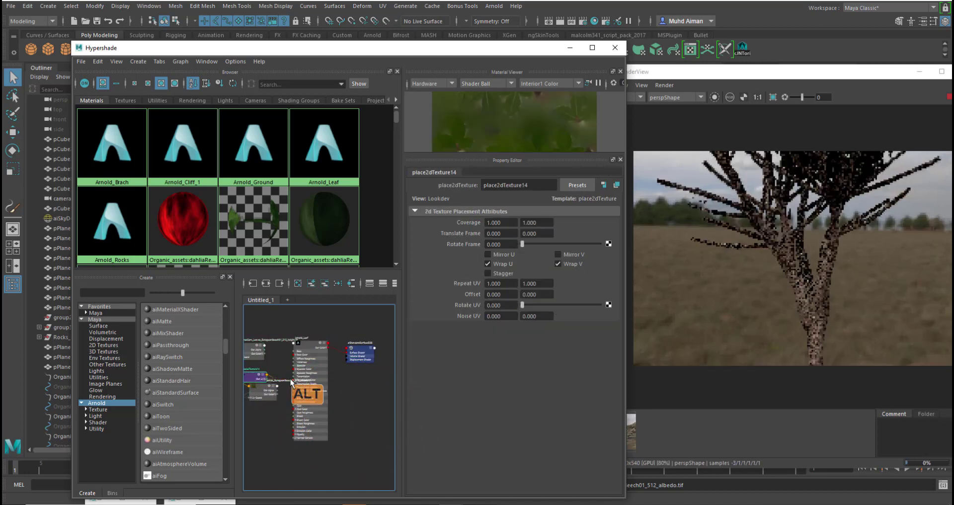
alt+middle_drag(292, 375, 362, 371)
alt+drag(325, 372, 277, 371)
Step: Connect the EuropeanBeech01 albedo texture to the base color of Arnold_Leaf
click(378, 342)
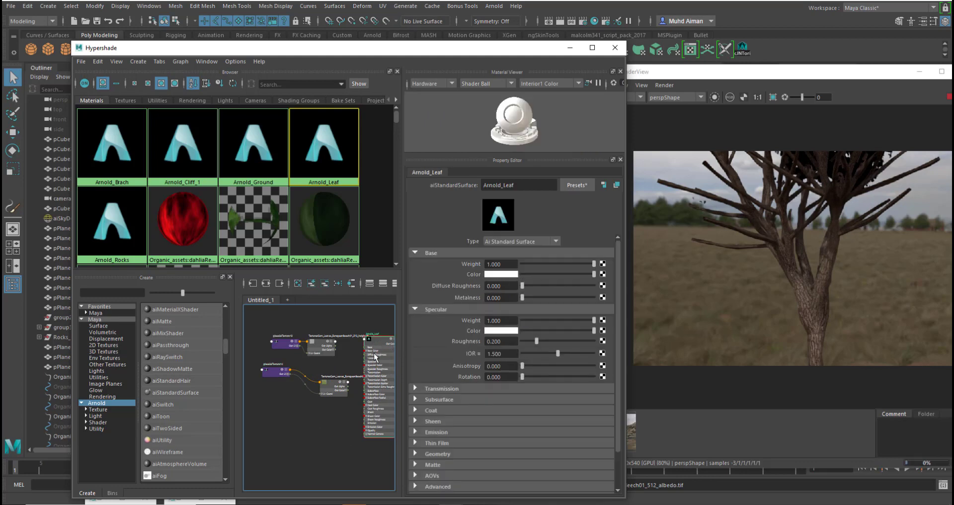
scroll(378, 343, up, 3)
alt+middle_drag(314, 401, 323, 394)
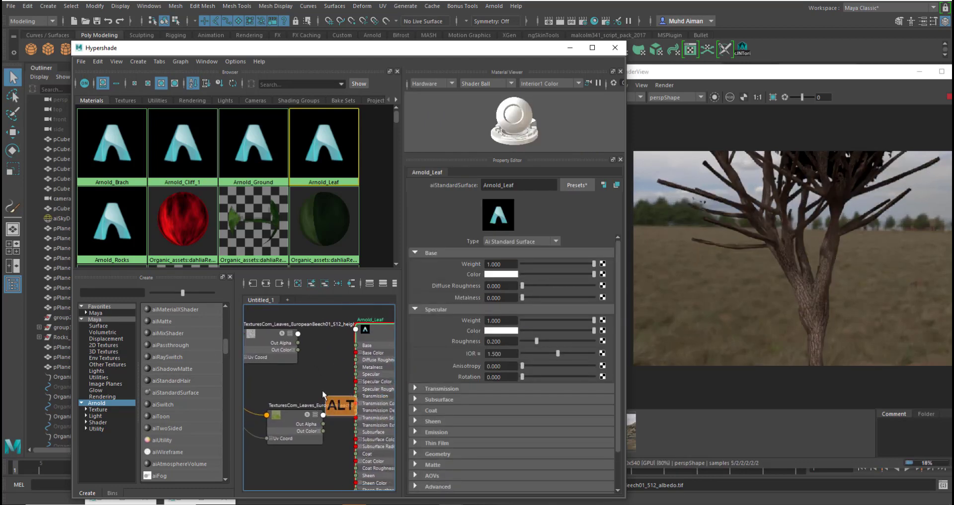
drag(295, 422, 264, 412)
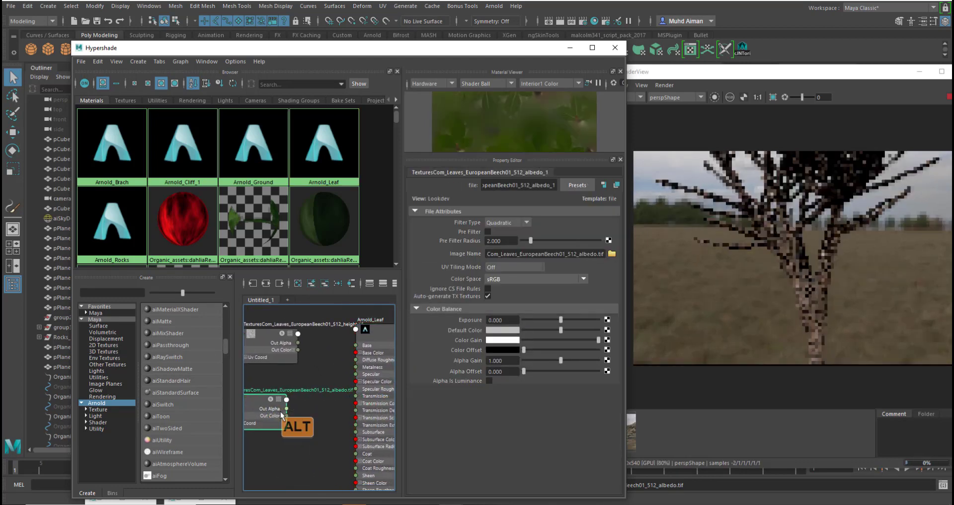
alt+middle_drag(280, 411, 478, 274)
alt+scroll(326, 411, down, 2)
click(363, 354)
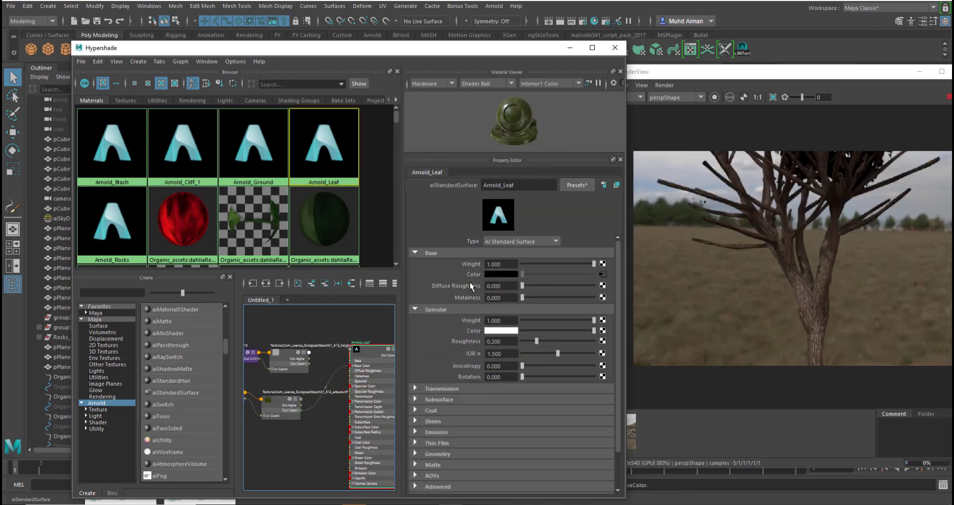
Step: Connect the EuropeanBeech01 height texture as the displacement material of Arnold_Leaf's shading group
click(289, 357)
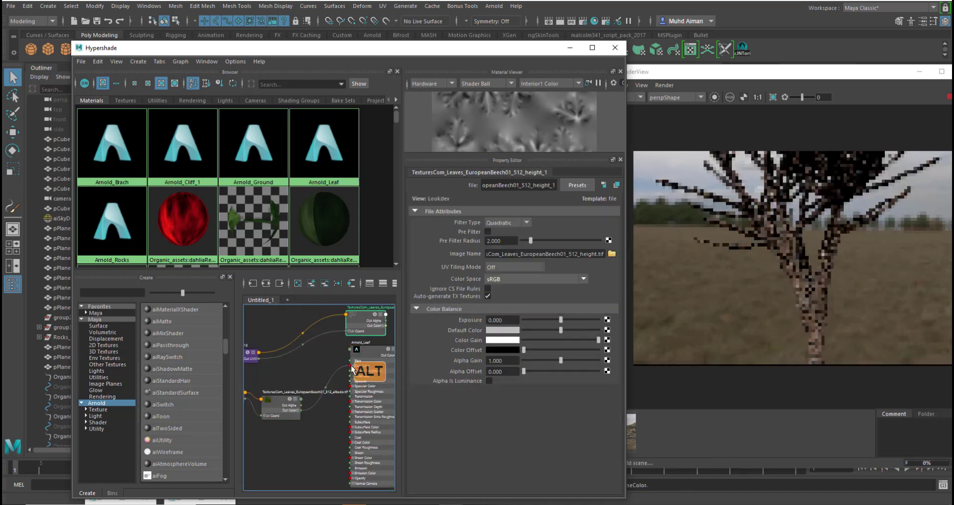
alt+middle_drag(350, 362, 240, 388)
drag(335, 378, 342, 341)
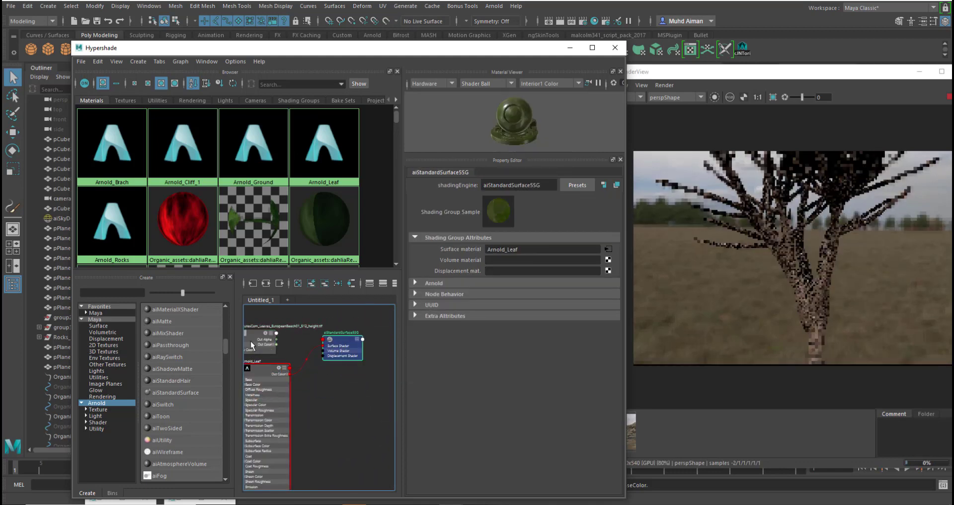
middle_drag(250, 342, 467, 269)
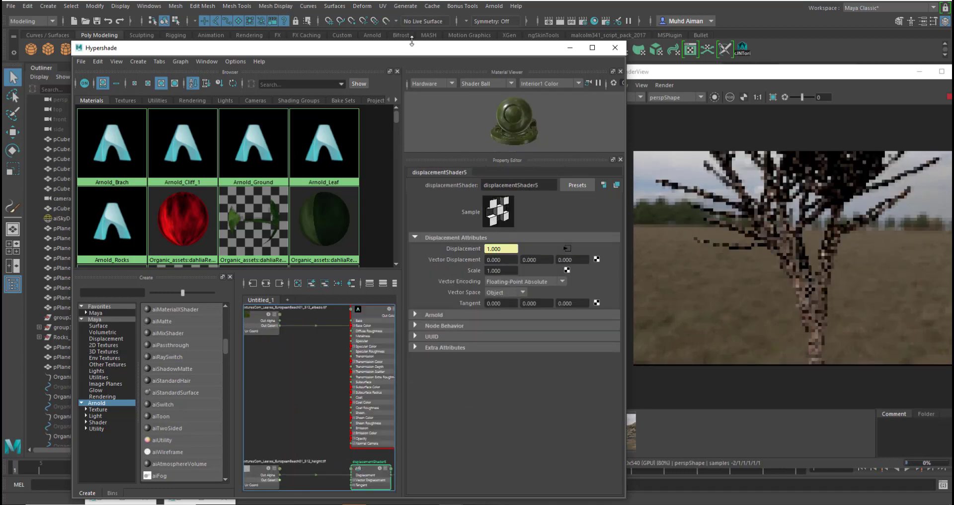
Step: Assign the Arnold_Leaf material to the tree's leaf cards
drag(404, 50, 637, 302)
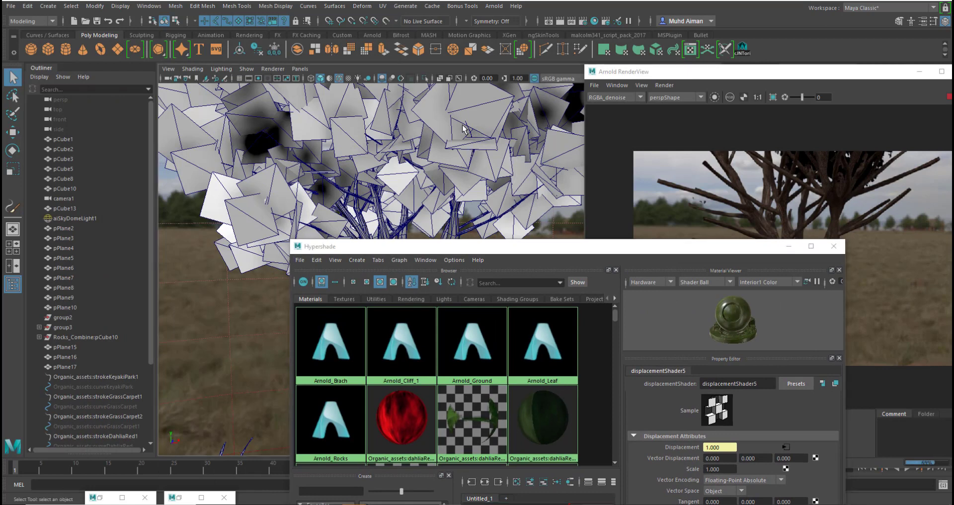
click(430, 172)
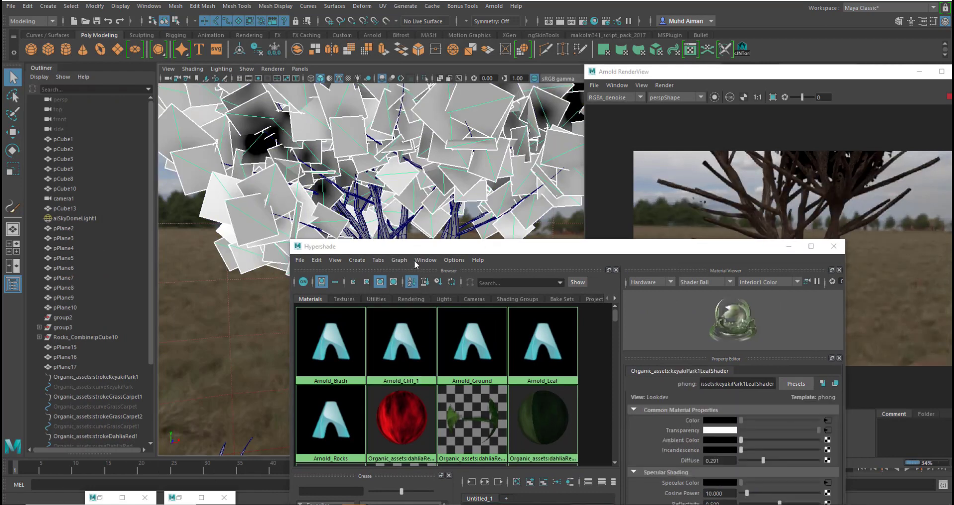
drag(408, 253, 454, 172)
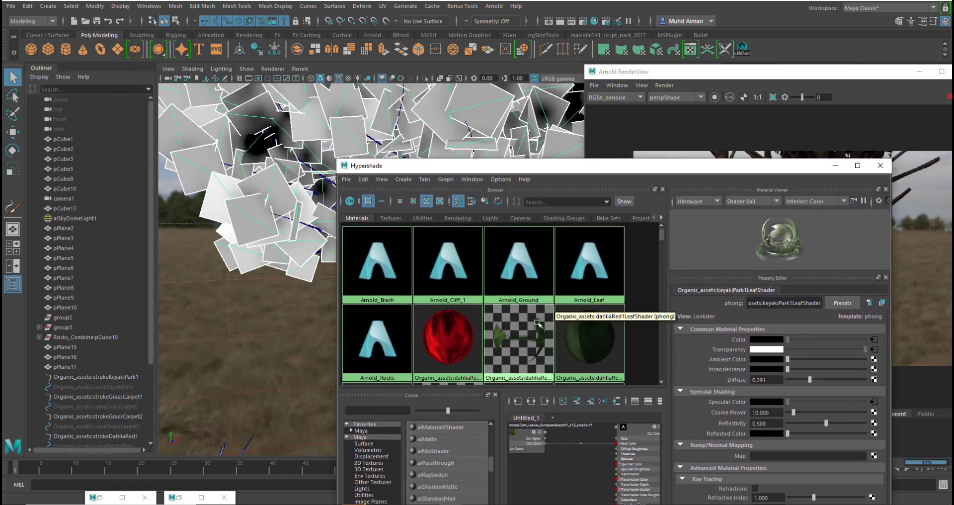
scroll(537, 328, down, 1)
scroll(536, 328, down, 3)
scroll(581, 323, up, 3)
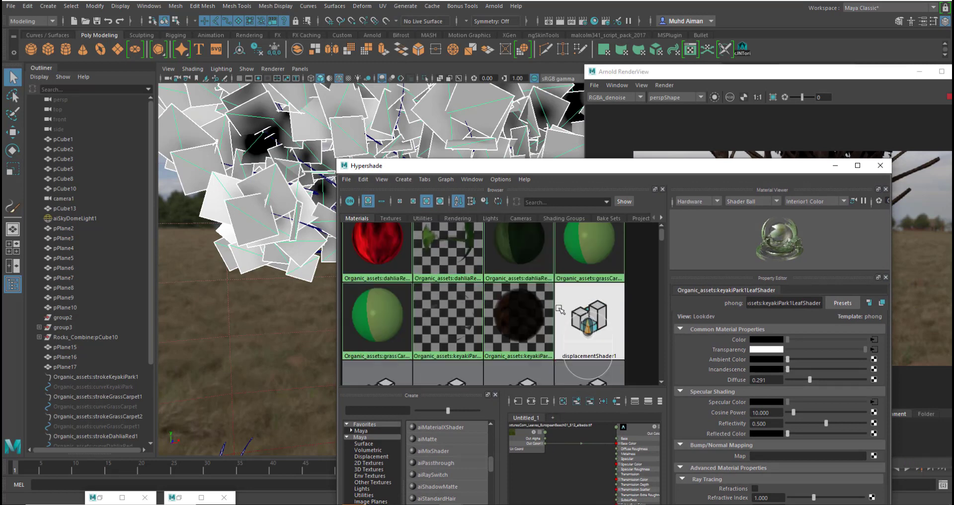
scroll(424, 307, up, 1)
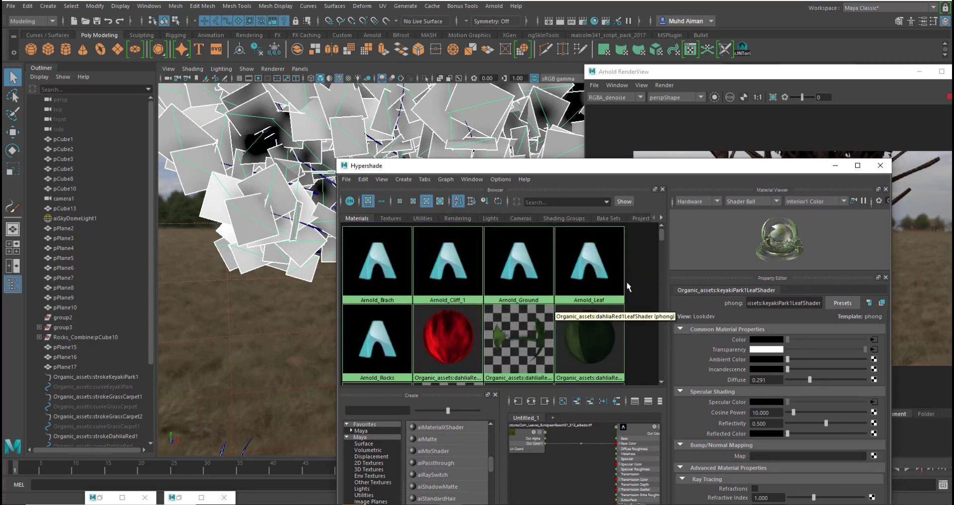
right_drag(591, 256, 586, 232)
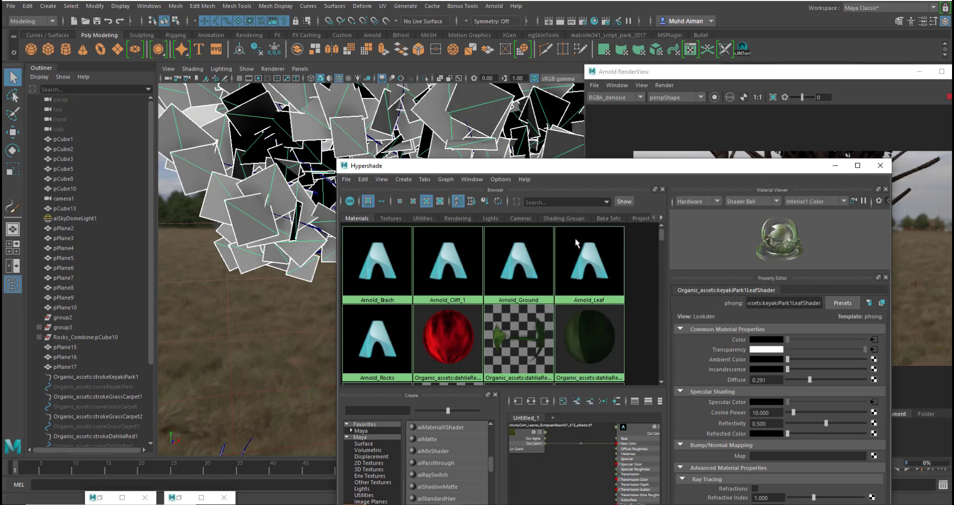
Step: Minimize the Hypershade, check the leaves in the viewport, and move the Arnold RenderView window aside
click(832, 165)
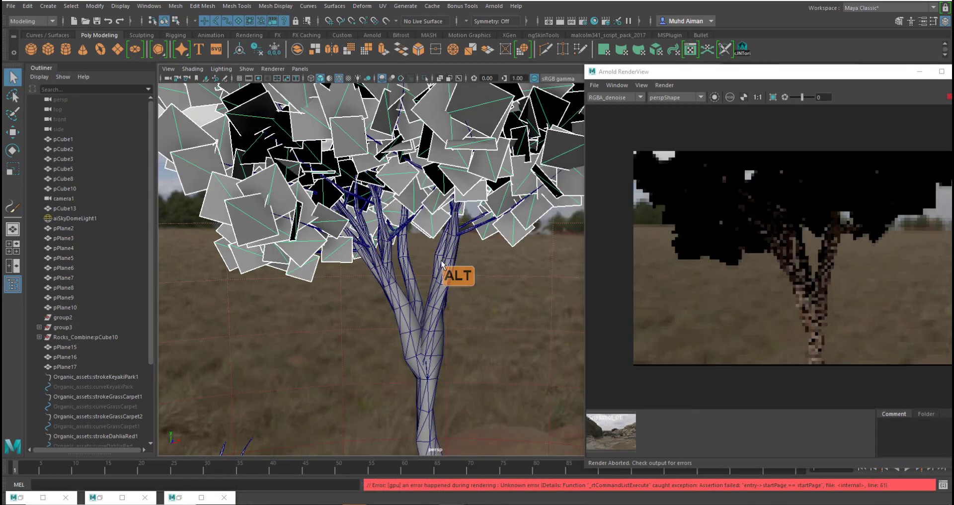
alt+drag(441, 263, 450, 263)
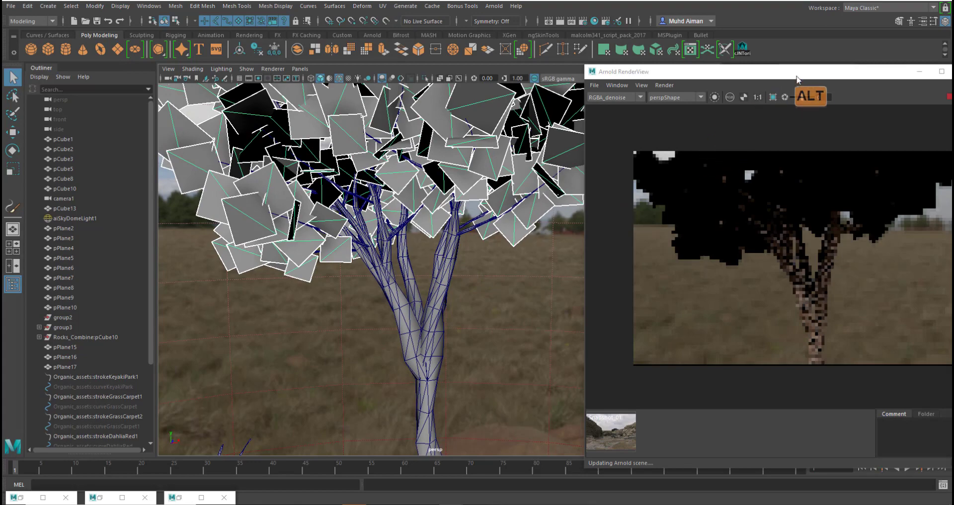
drag(798, 75, 511, 38)
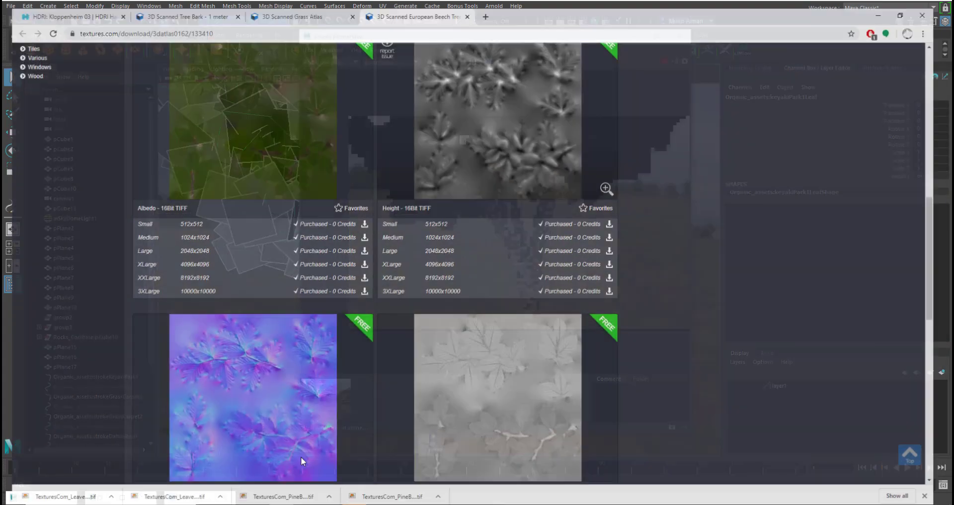
Step: Switch to the textures.com European Beech page in the browser and download the Small 512x512 Alpha map
scroll(446, 183, up, 1)
scroll(451, 186, down, 5)
scroll(451, 186, down, 7)
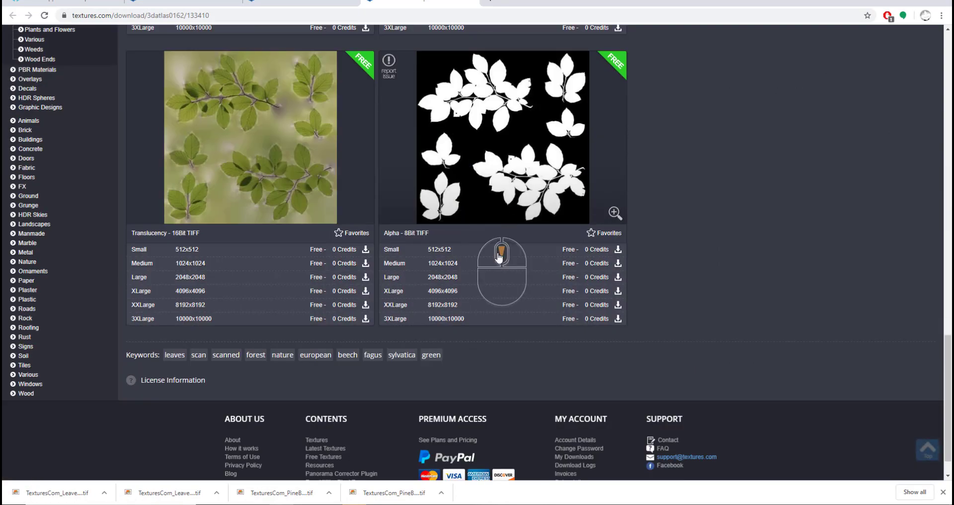
click(618, 249)
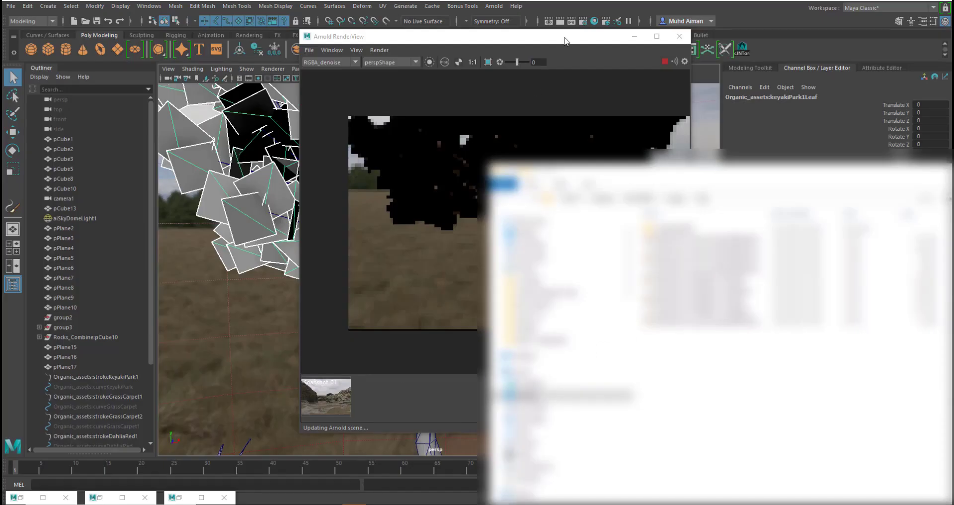
Step: Return to Maya's Hypershade and bring the downloaded EuropeanBeech01 alpha texture into the Arnold_Leaf node graph
click(594, 21)
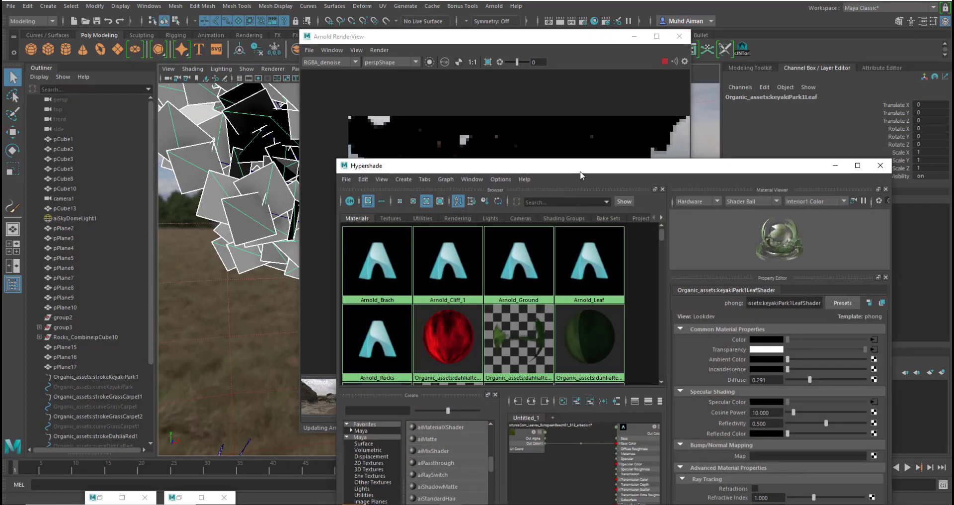
drag(582, 175, 292, 65)
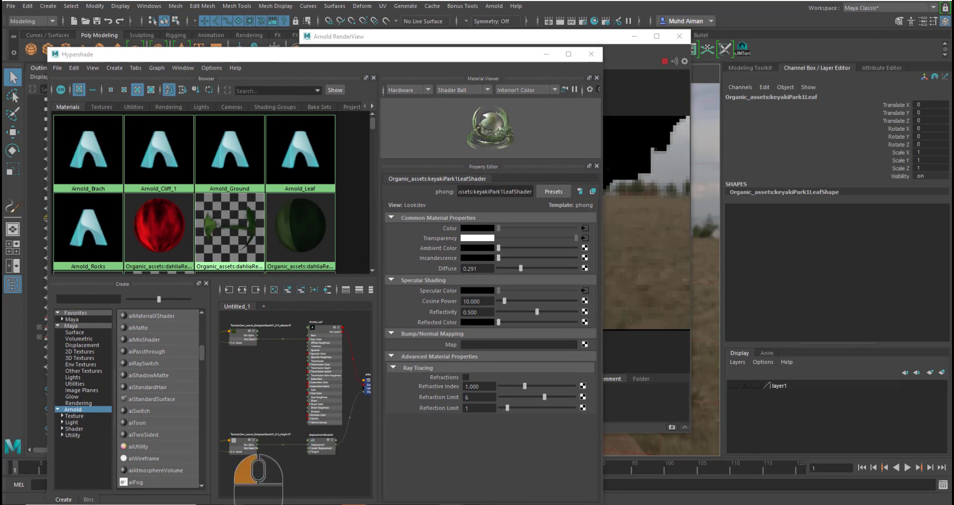
click(219, 467)
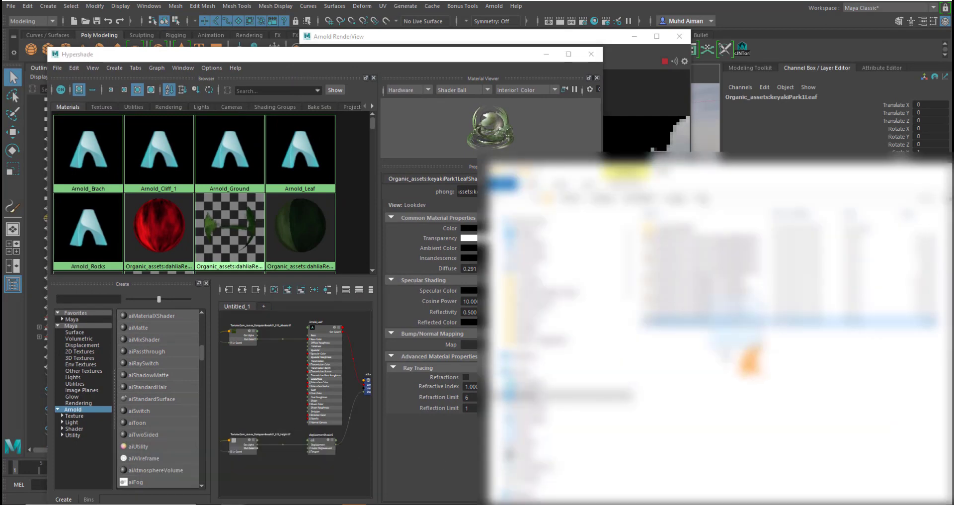
drag(736, 348, 252, 373)
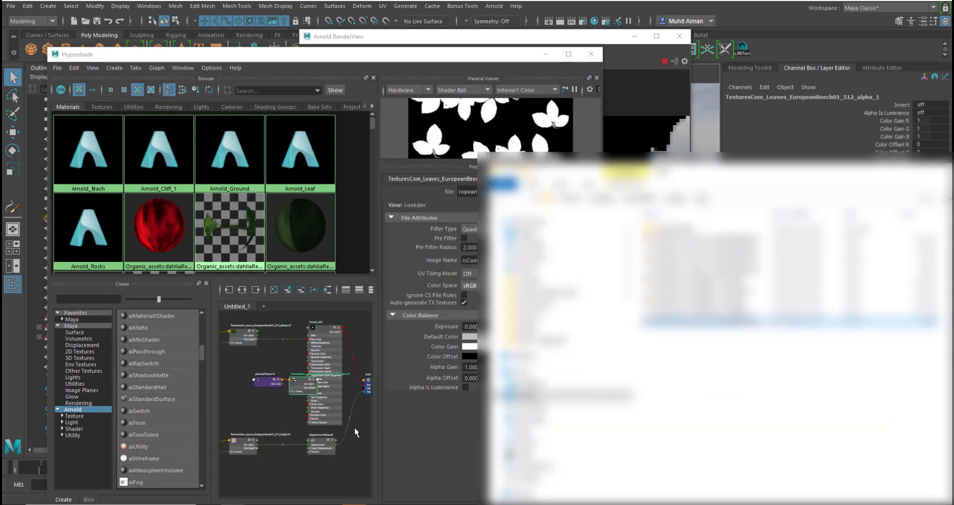
click(354, 428)
click(305, 373)
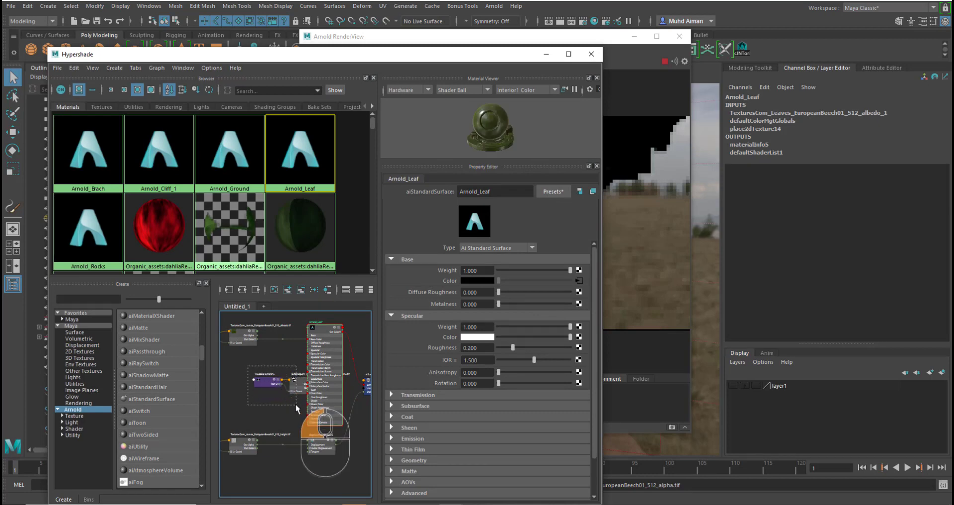
Step: Connect the European beech alpha texture to the Geometry opacity of the Arnold_Leaf material
drag(295, 404, 295, 404)
drag(288, 387, 269, 386)
click(321, 355)
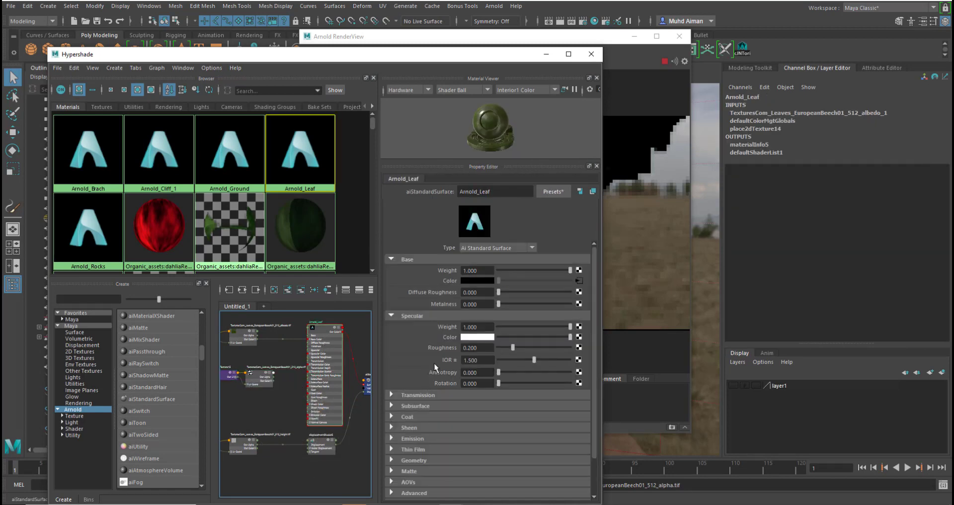
click(399, 318)
click(395, 258)
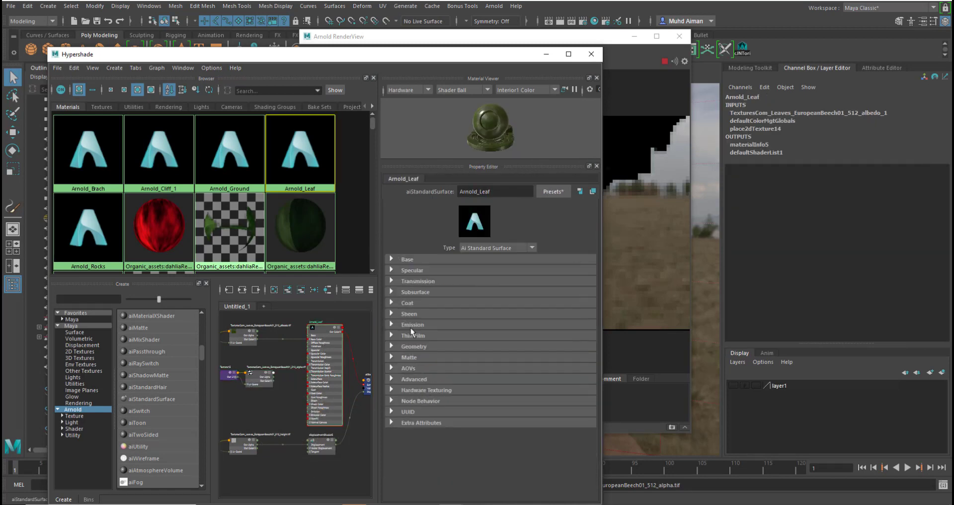
click(392, 346)
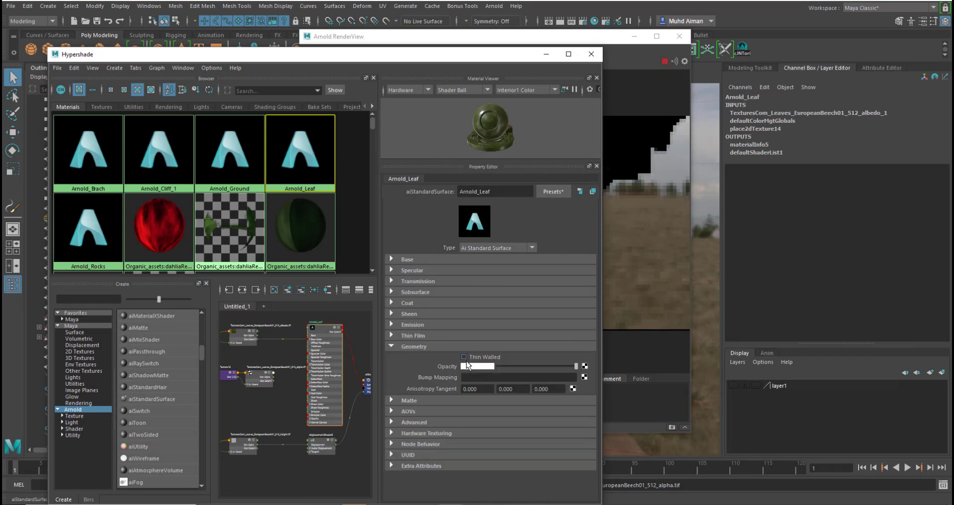
drag(258, 376, 424, 363)
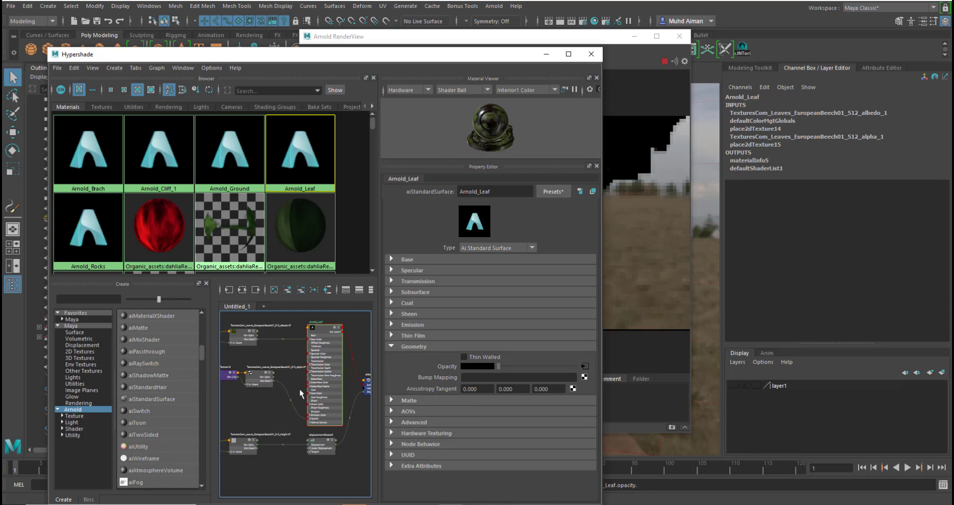
scroll(300, 394, up, 2)
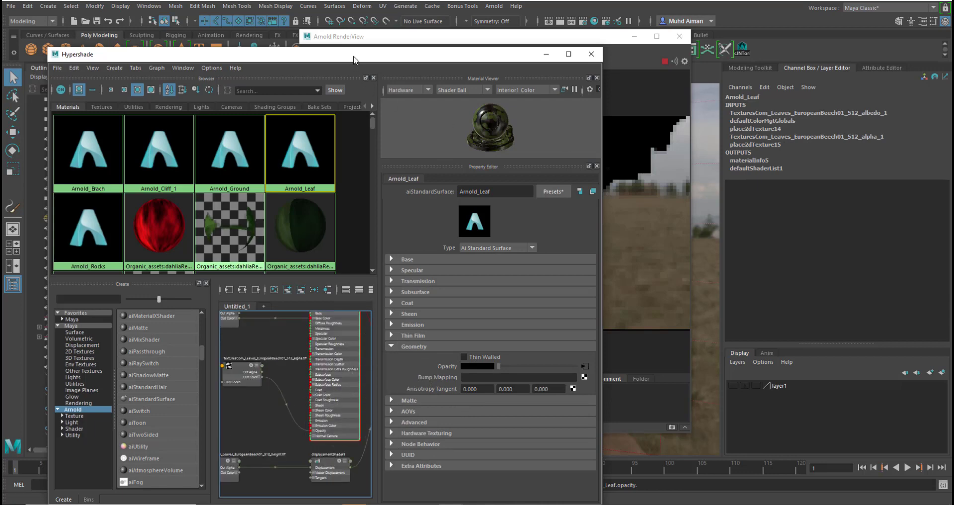
Step: Rearrange the Hypershade and render windows and try to update the full scene in the Arnold RenderView
drag(354, 59, 358, 128)
drag(460, 38, 649, 117)
drag(451, 124, 447, 165)
click(569, 129)
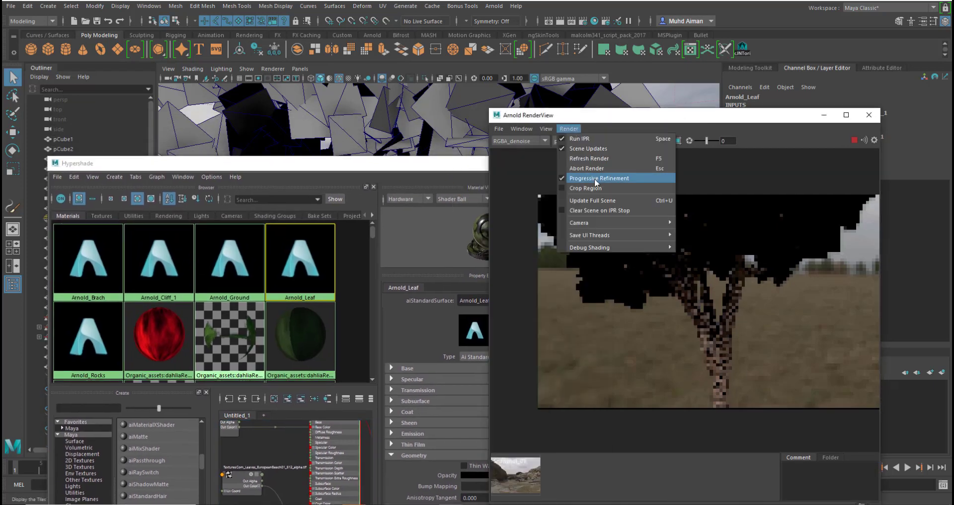
click(597, 201)
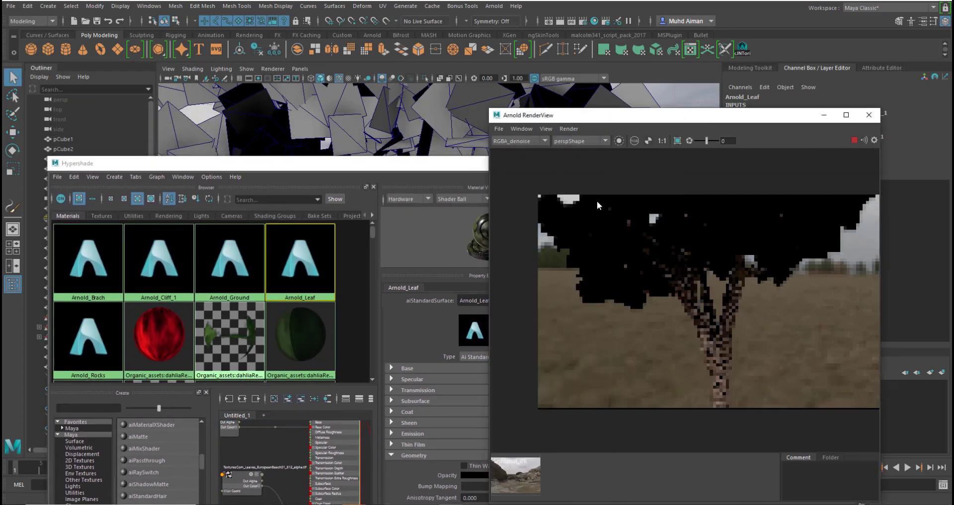
drag(655, 121, 659, 41)
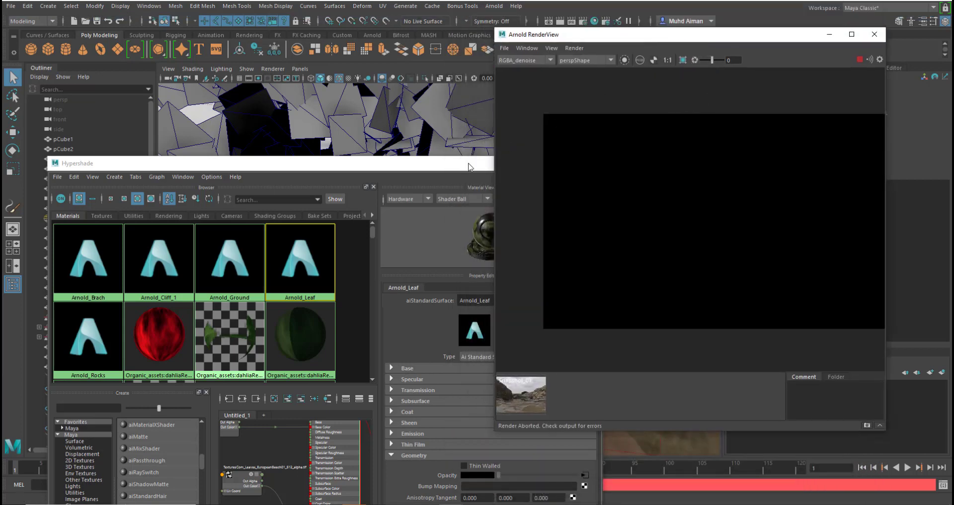
Step: Minimize the Hypershade and reopen the Arnold RenderView to render the perspective view of the tree
click(427, 185)
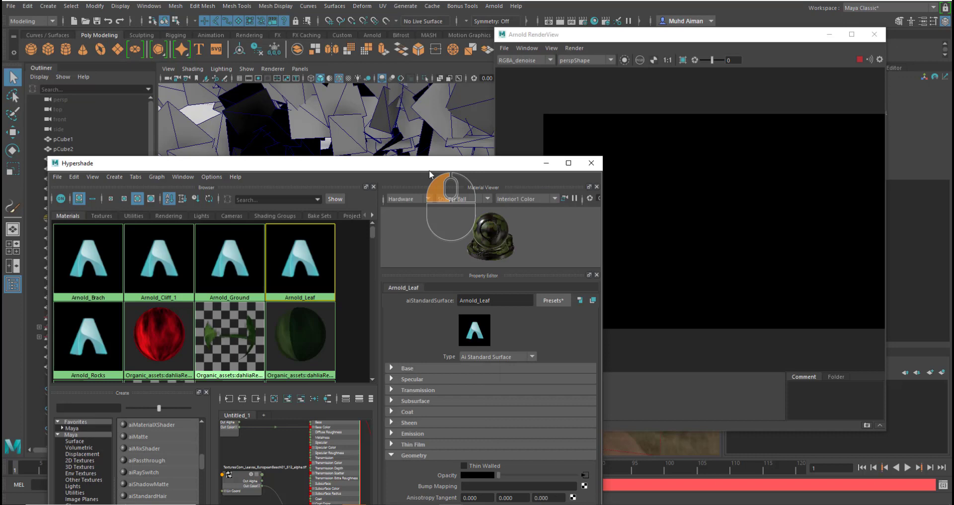
click(547, 164)
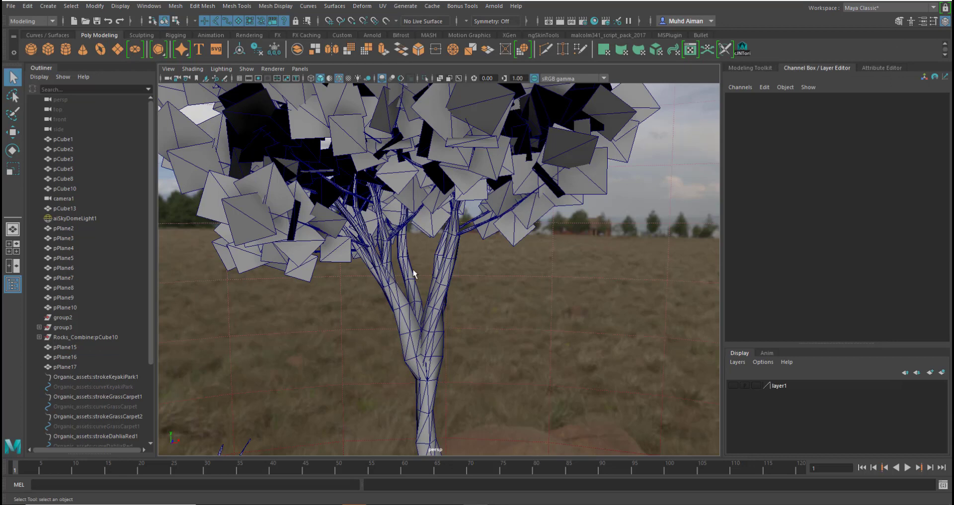
click(494, 6)
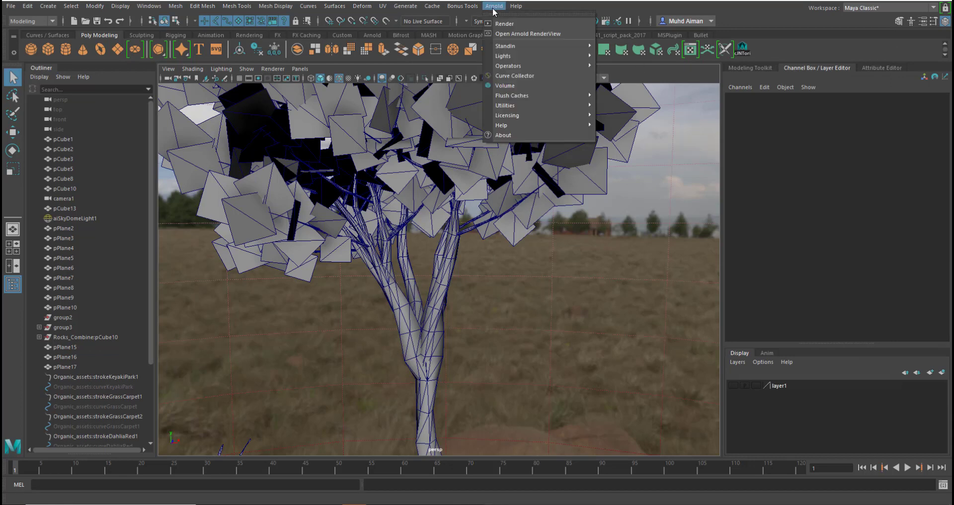
click(544, 34)
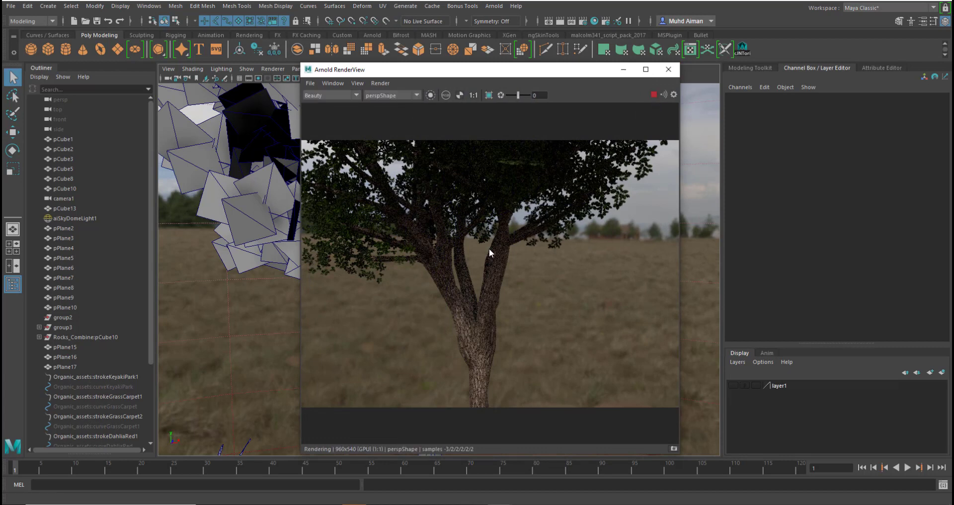
Step: Examine the cut-out leaves, branches and trunk of the tree closely in the Arnold render
scroll(489, 248, down, 2)
scroll(492, 251, up, 4)
alt+middle_drag(492, 254, 512, 286)
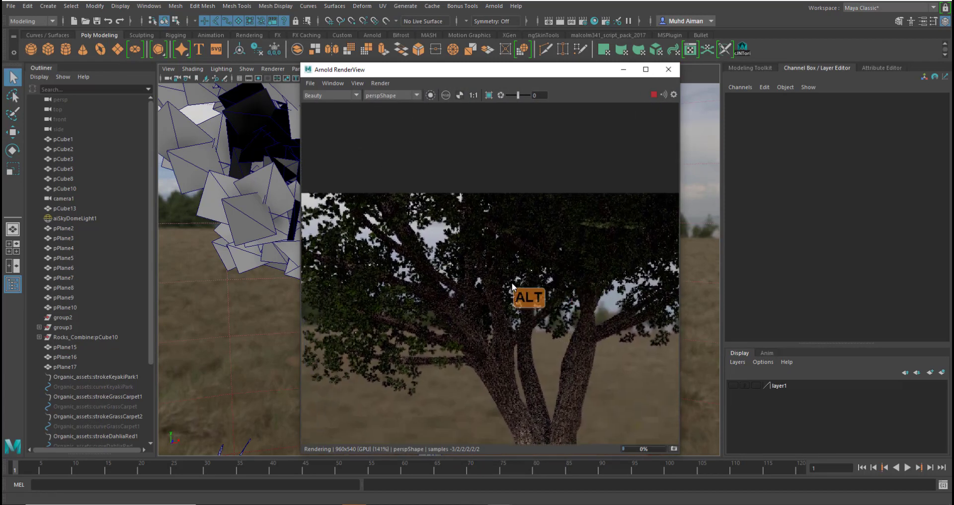
alt+right_drag(513, 286, 435, 272)
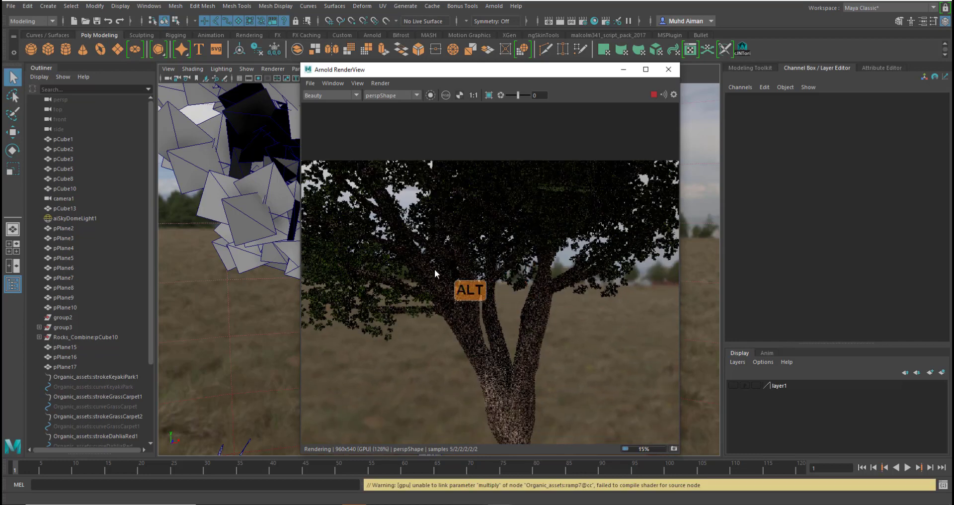
scroll(435, 271, down, 3)
scroll(435, 270, up, 3)
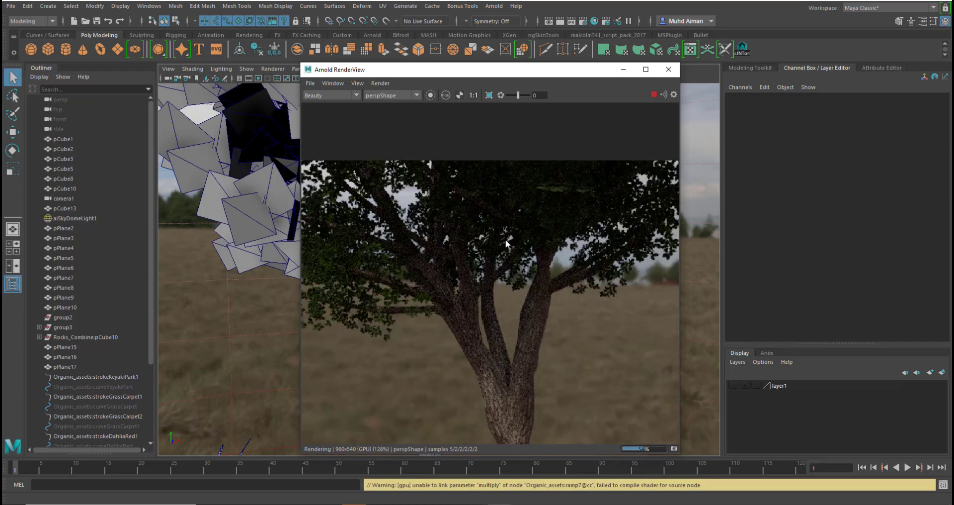
drag(490, 78, 538, 103)
scroll(458, 309, down, 2)
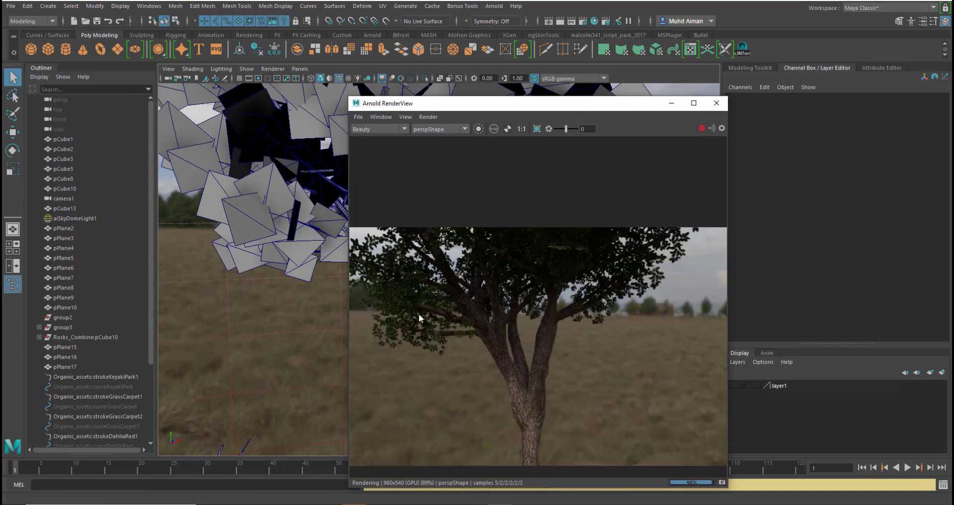
scroll(421, 318, up, 2)
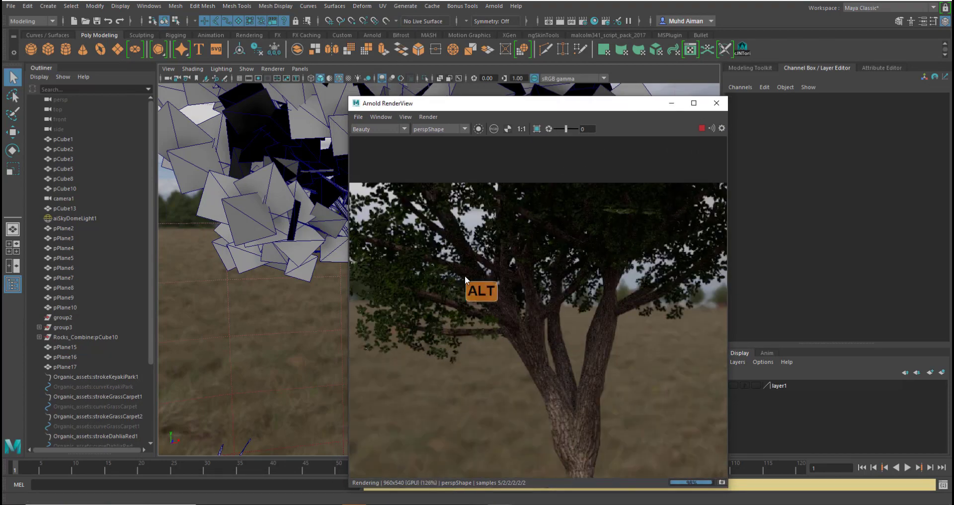
alt+middle_drag(466, 280, 437, 330)
scroll(468, 341, up, 4)
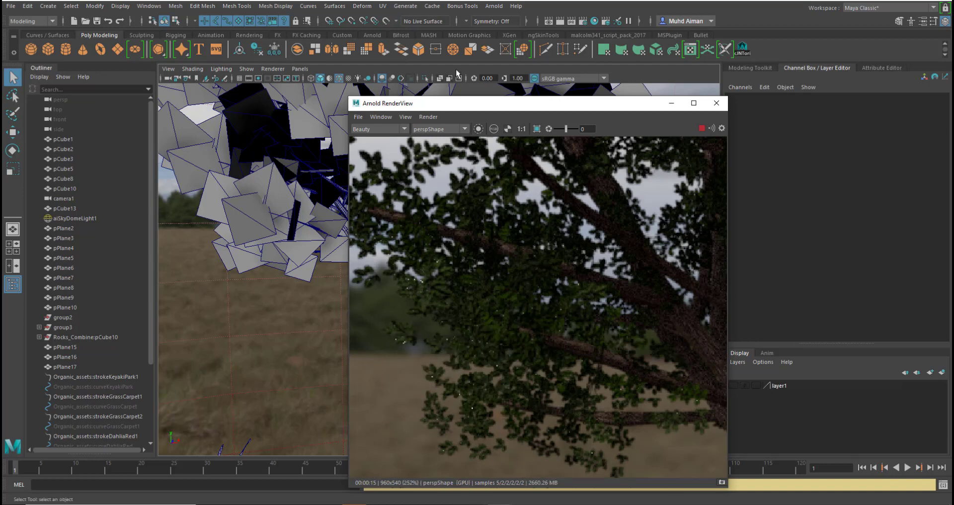
Step: Reopen the Hypershade beside the render and set the Arnold_Leaf material's specular roughness to 0.601
click(605, 21)
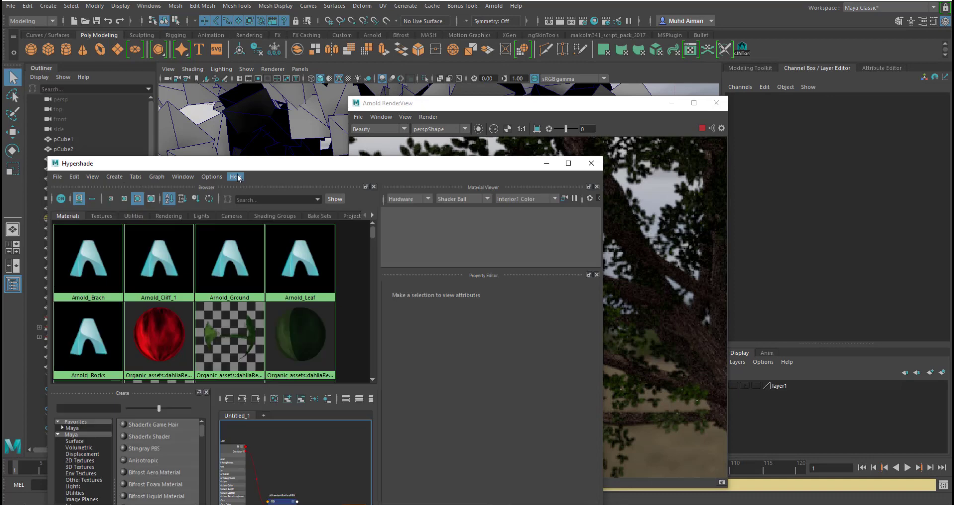
drag(239, 163, 225, 2)
click(284, 102)
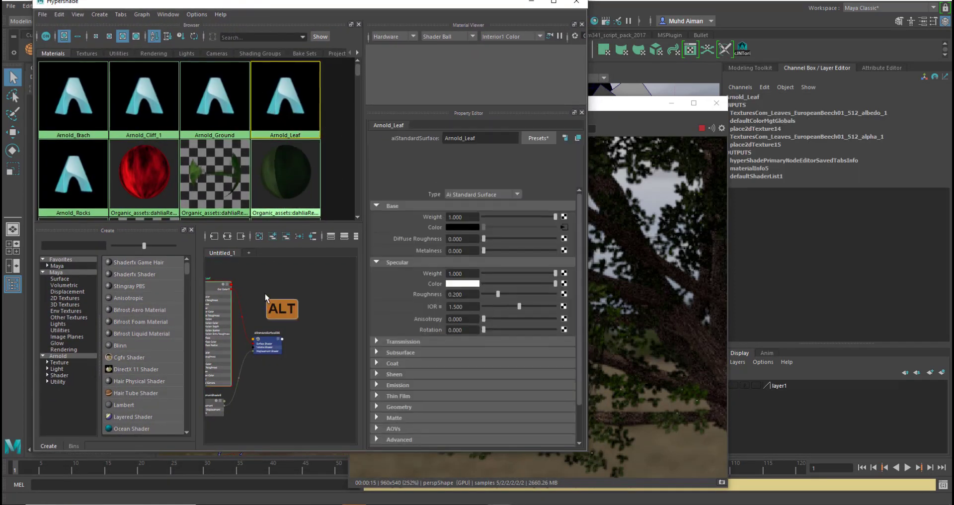
alt+middle_drag(265, 299, 326, 299)
alt+right_drag(252, 302, 291, 312)
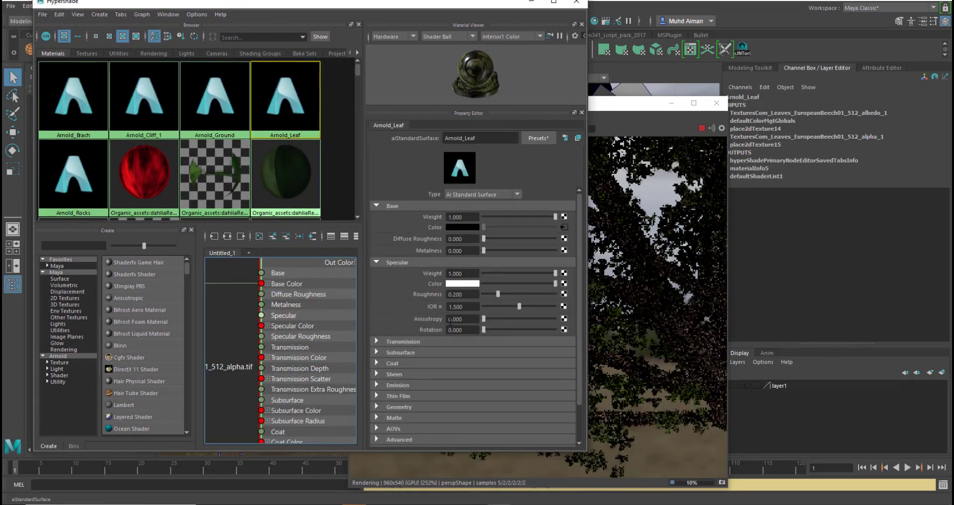
drag(633, 104, 821, 88)
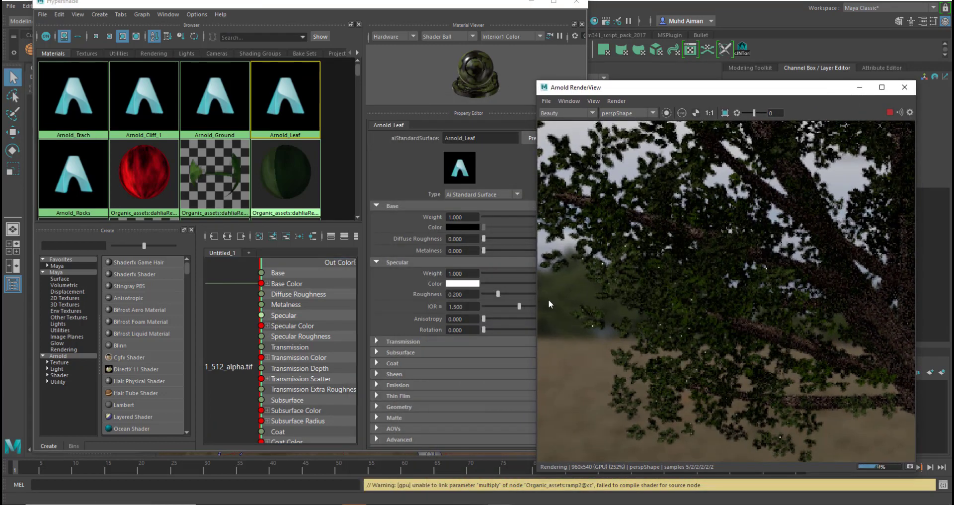
drag(497, 293, 526, 296)
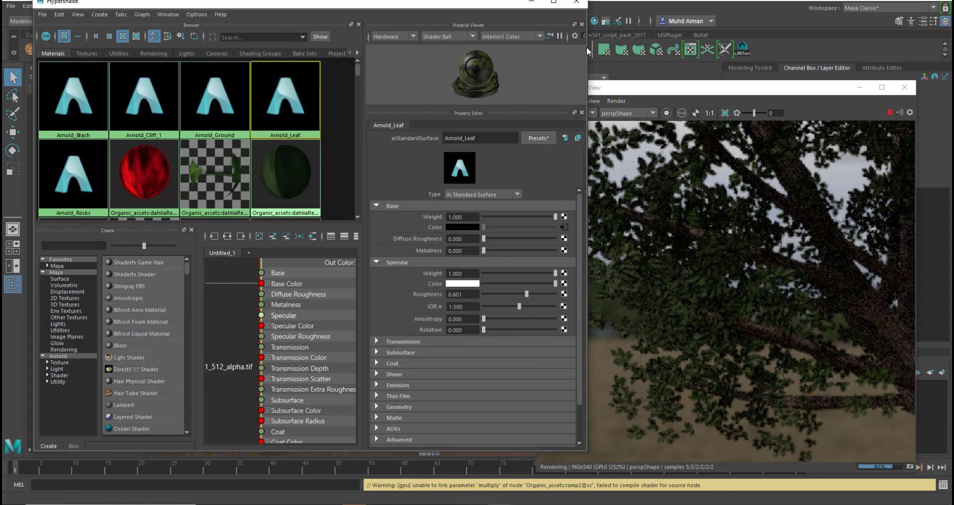
Step: Compare the rendered leaves with the Arnold_Leaf settings, including Coat, and minimize the Hypershade
drag(488, 5, 504, 46)
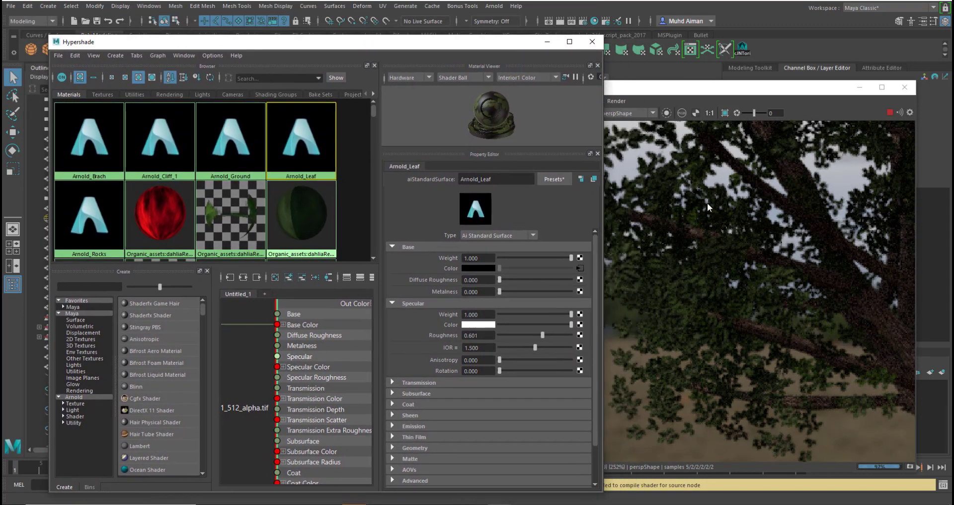
drag(699, 95, 679, 86)
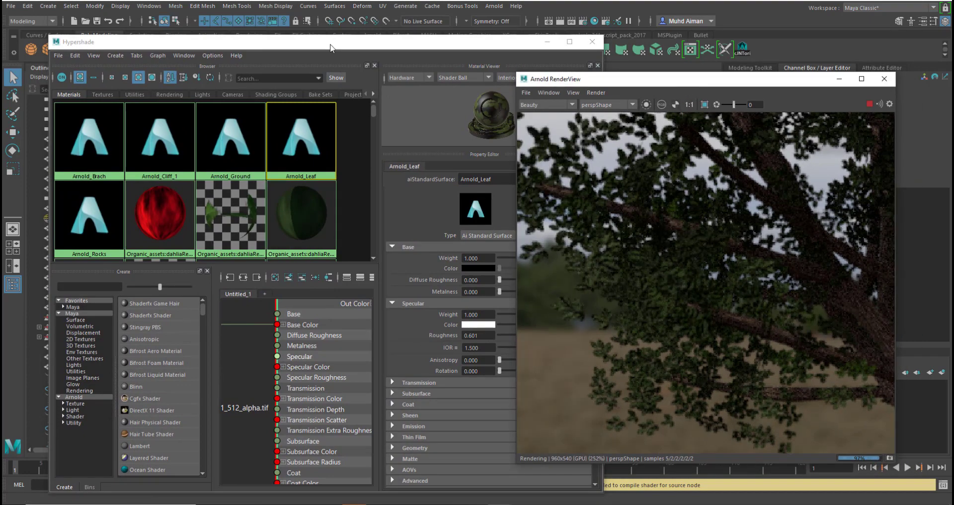
drag(331, 48, 306, 4)
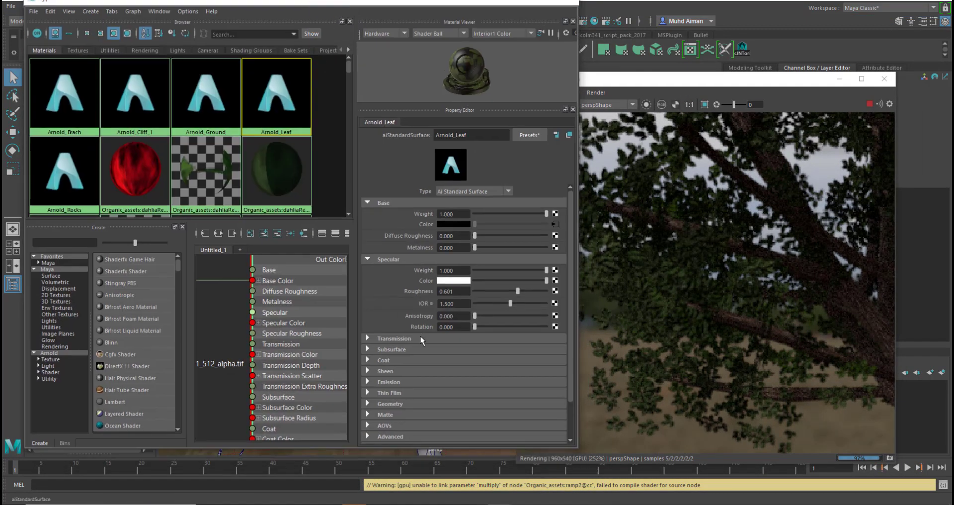
click(383, 360)
click(384, 360)
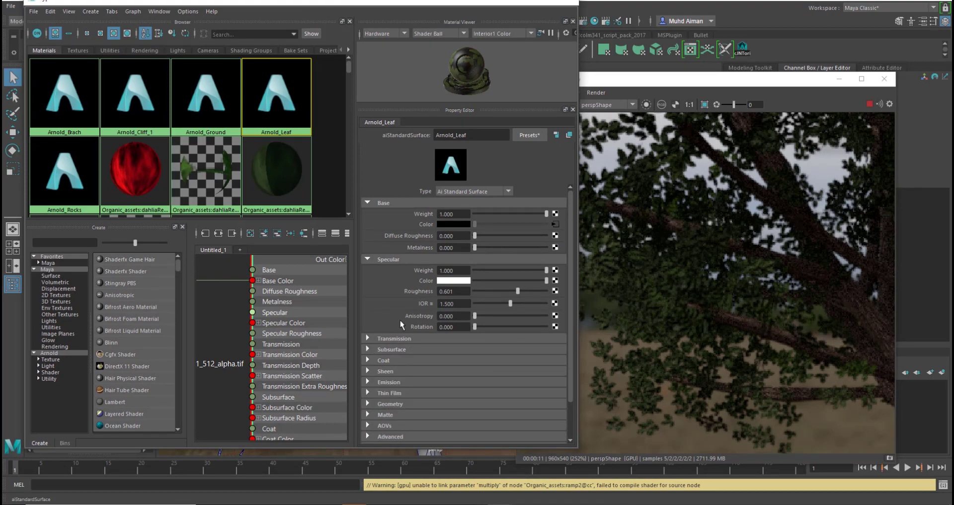
click(530, 2)
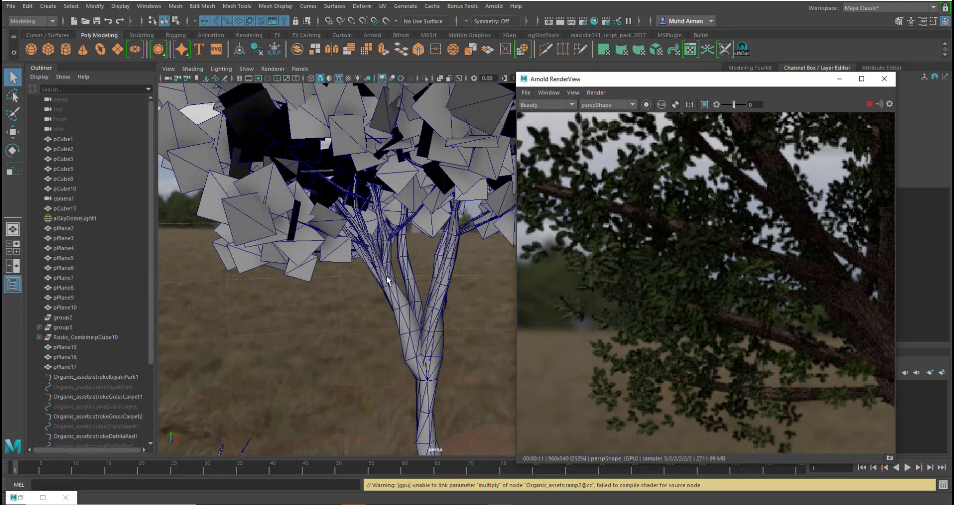
Step: Inspect the whole tree and the nearby grass in the viewport and the live render
scroll(388, 277, down, 2)
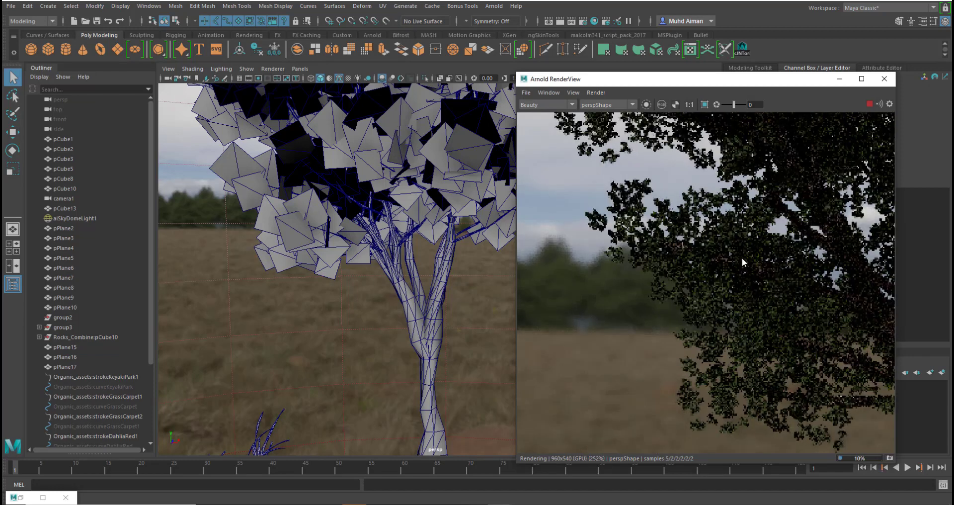
scroll(743, 262, down, 3)
alt+middle_drag(781, 278, 727, 244)
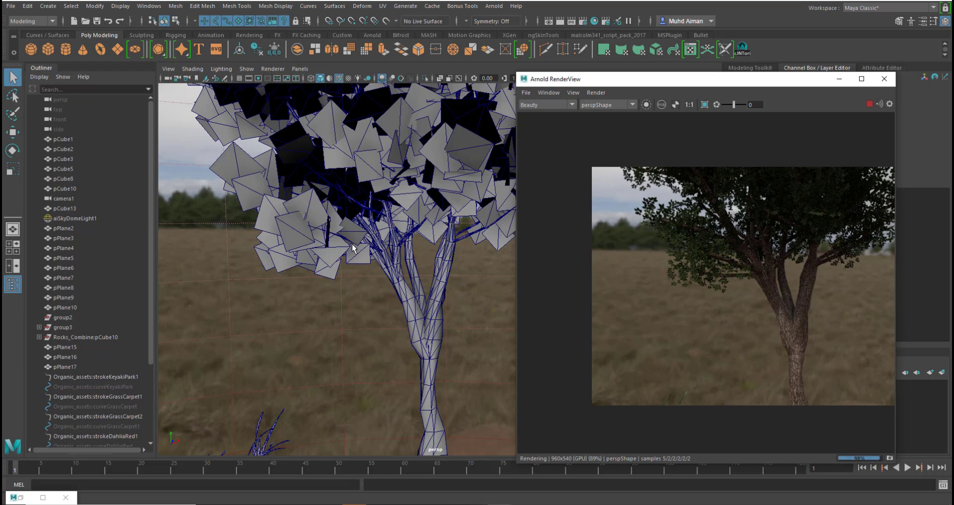
alt+middle_drag(354, 247, 419, 285)
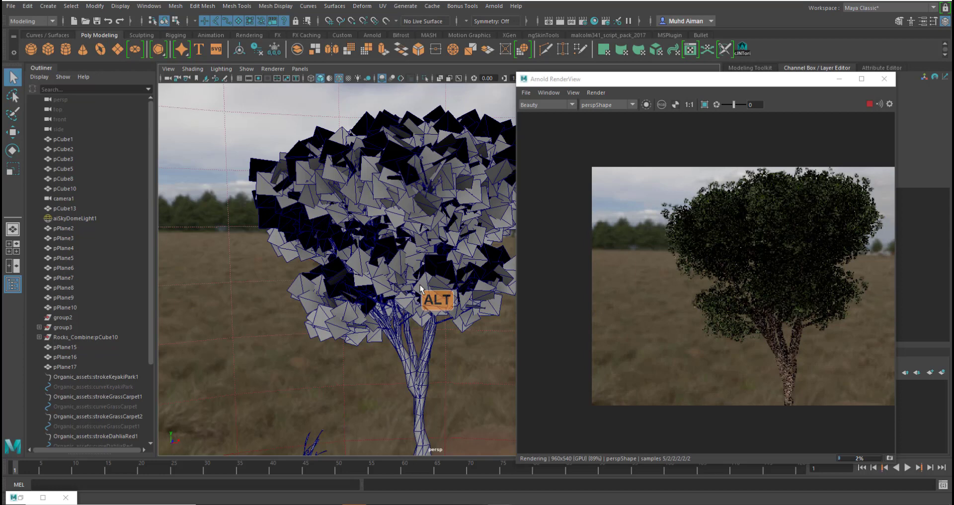
alt+middle_drag(396, 314, 420, 209)
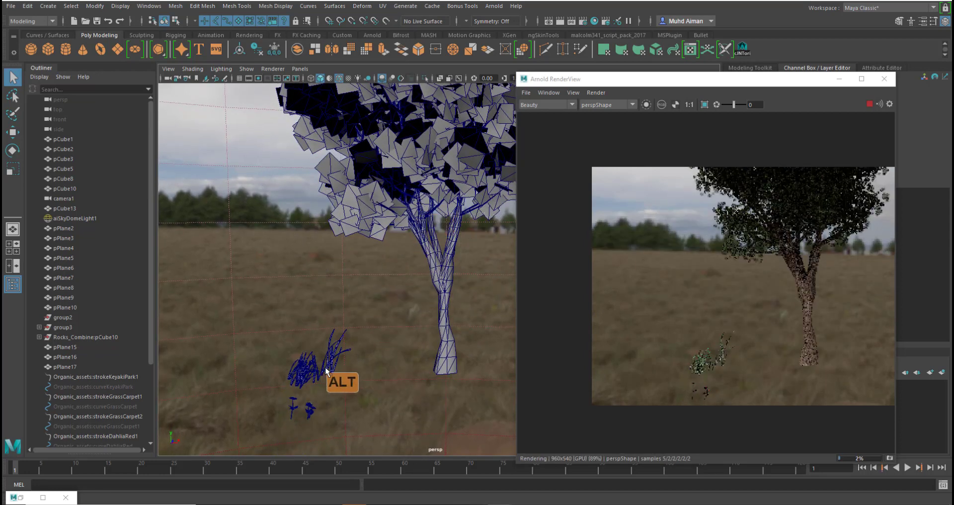
alt+right_drag(283, 383, 374, 442)
alt+middle_drag(374, 440, 845, 154)
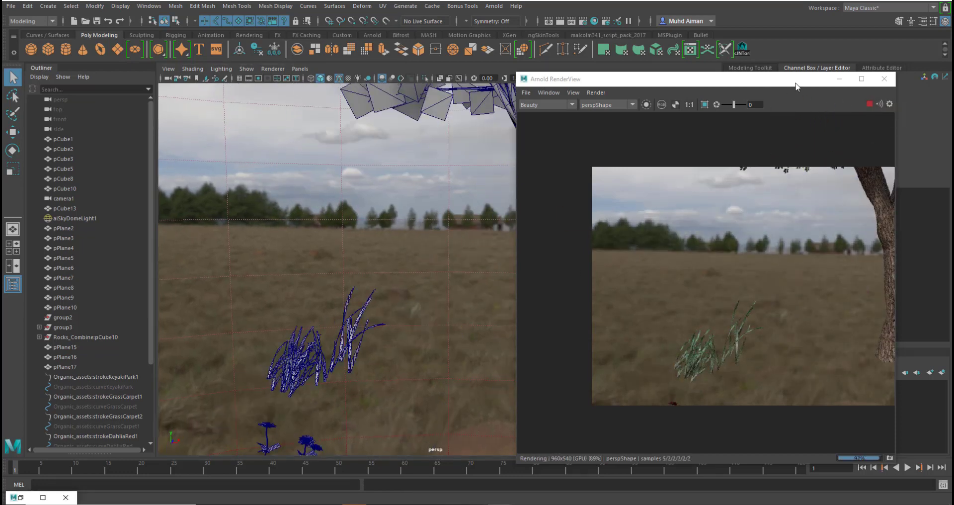
Step: Select the whole keyaki tree mesh group and add it to a new display layer
drag(796, 87, 371, 253)
click(561, 221)
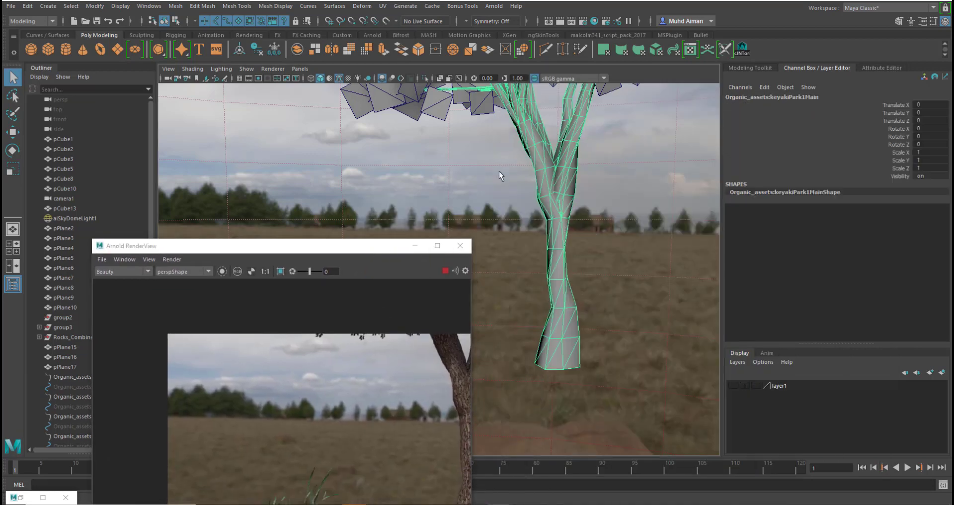
key(Up)
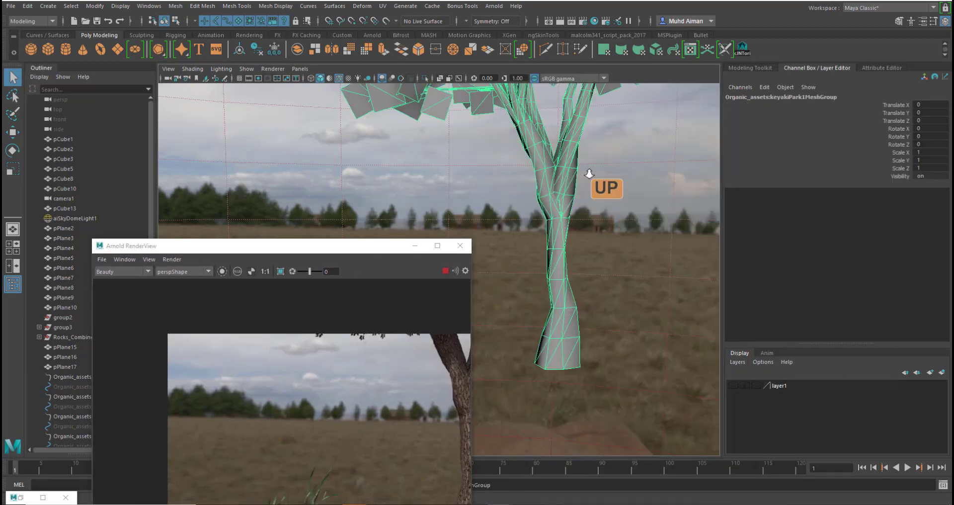
scroll(491, 241, down, 3)
drag(366, 250, 373, 167)
click(942, 373)
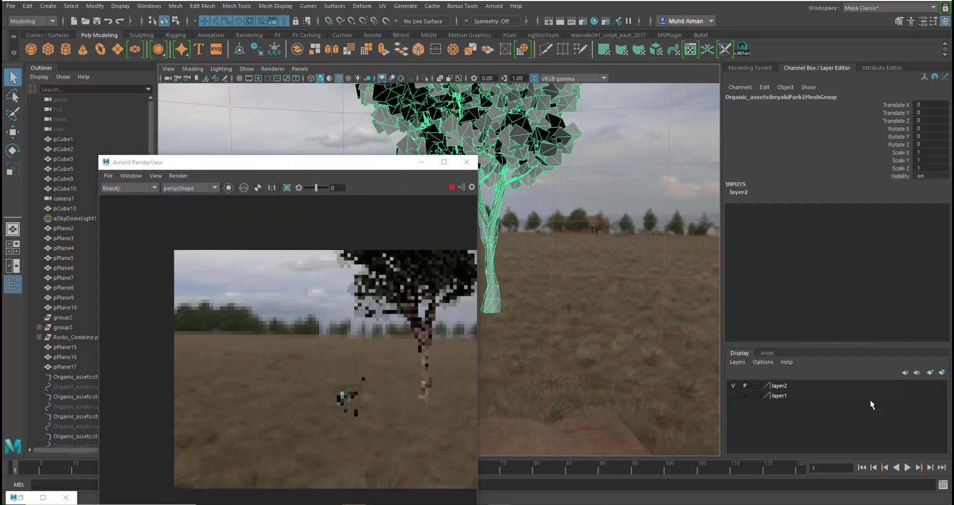
Step: Rename the tree's new display layer as Trees
click(783, 386)
double_click(783, 385)
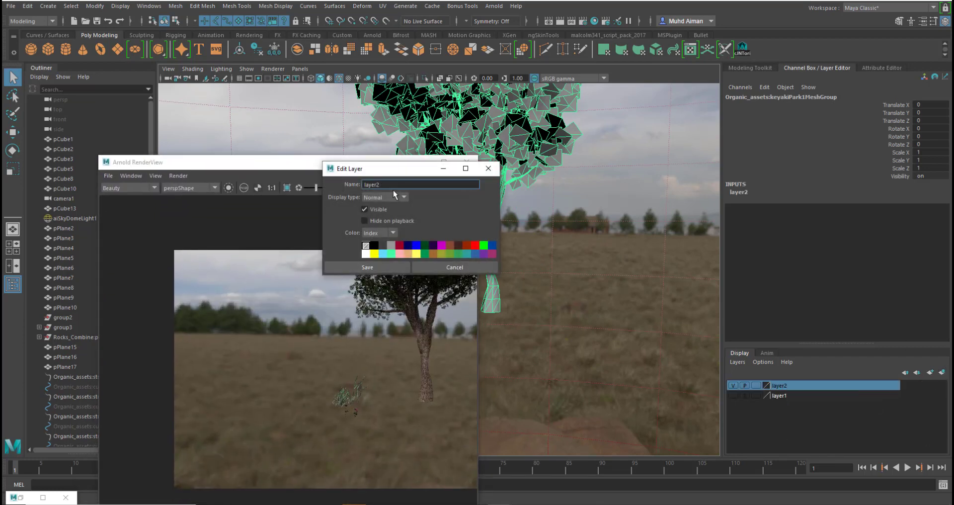
drag(390, 185, 350, 189)
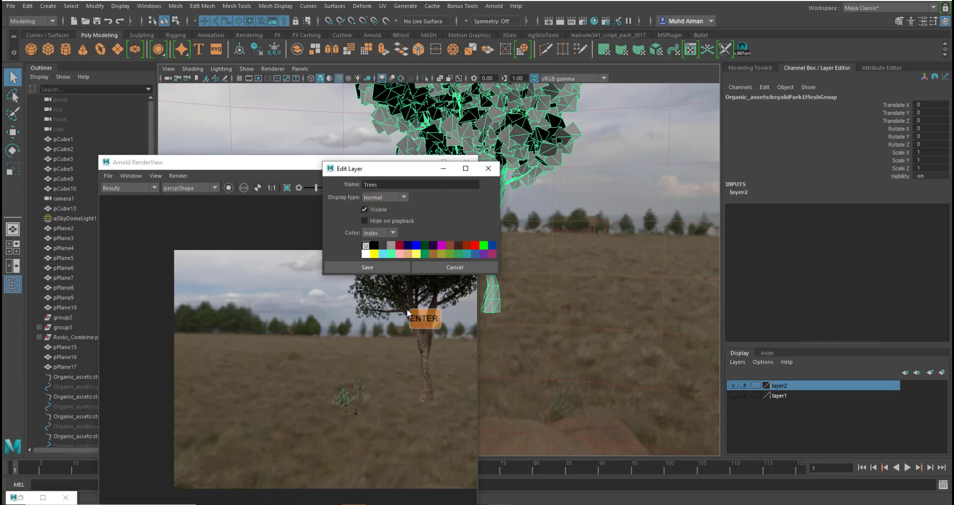
click(367, 268)
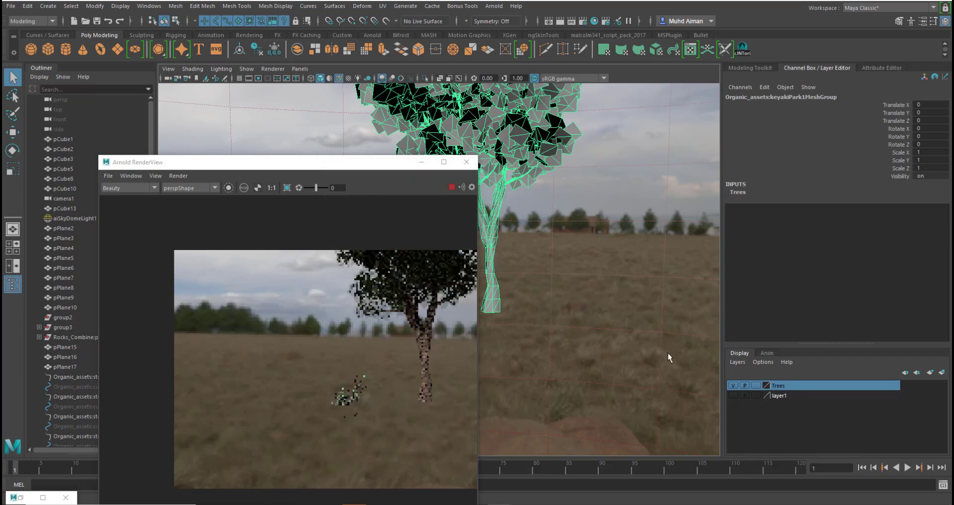
Step: Hide the Trees layer and frame the grass up close with the render window moved aside
click(733, 386)
drag(314, 170, 681, 99)
alt+middle_drag(350, 342, 408, 298)
alt+right_drag(380, 304, 382, 348)
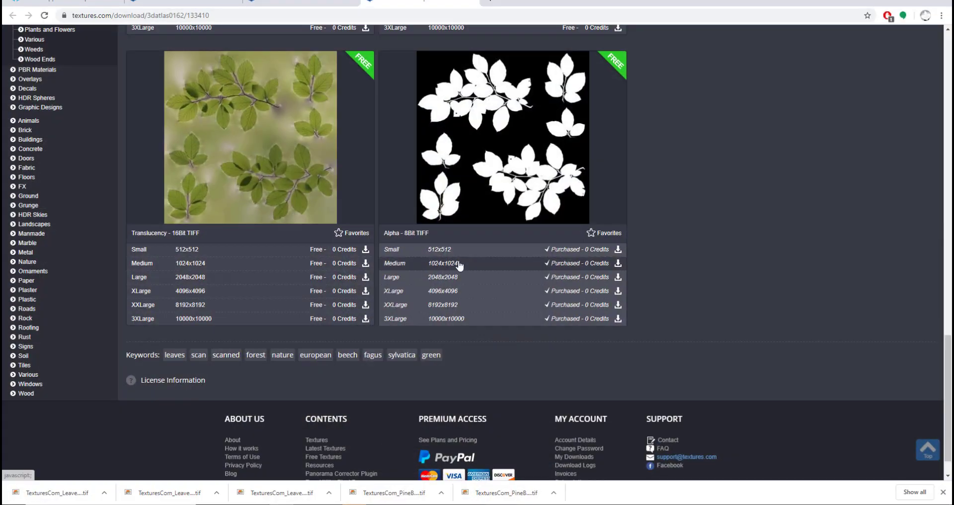
Step: Examine the grass strands atlas on textures.com, including its preview images and available maps
scroll(488, 277, up, 12)
click(304, 1)
scroll(434, 238, down, 6)
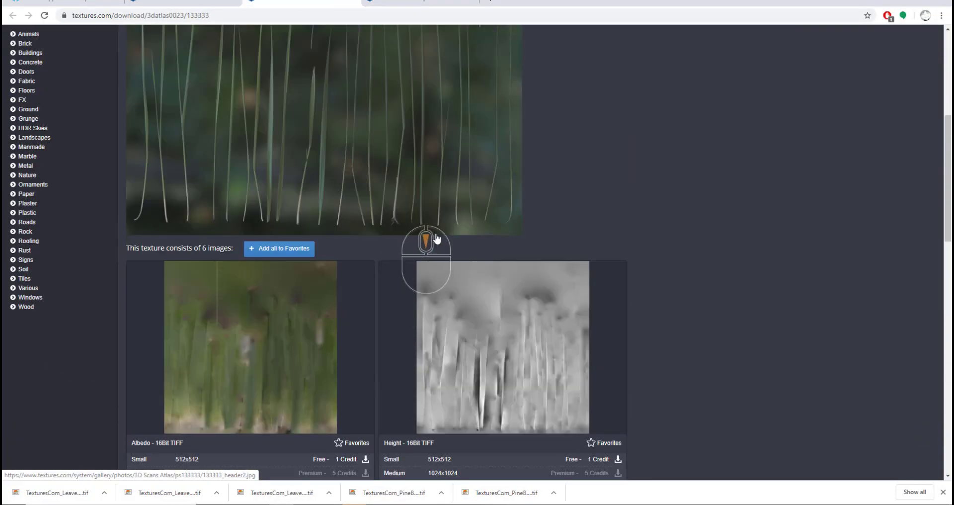
scroll(678, 236, up, 4)
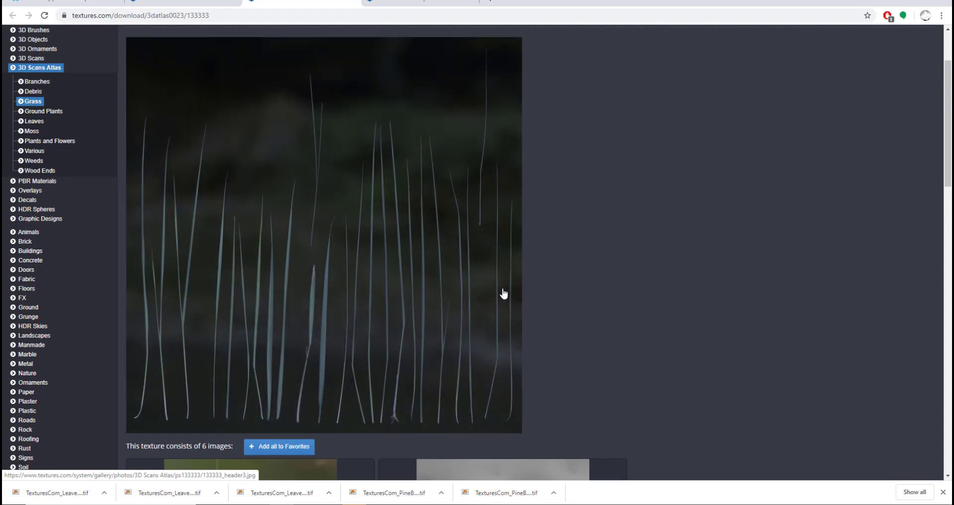
scroll(472, 288, up, 3)
scroll(484, 318, down, 6)
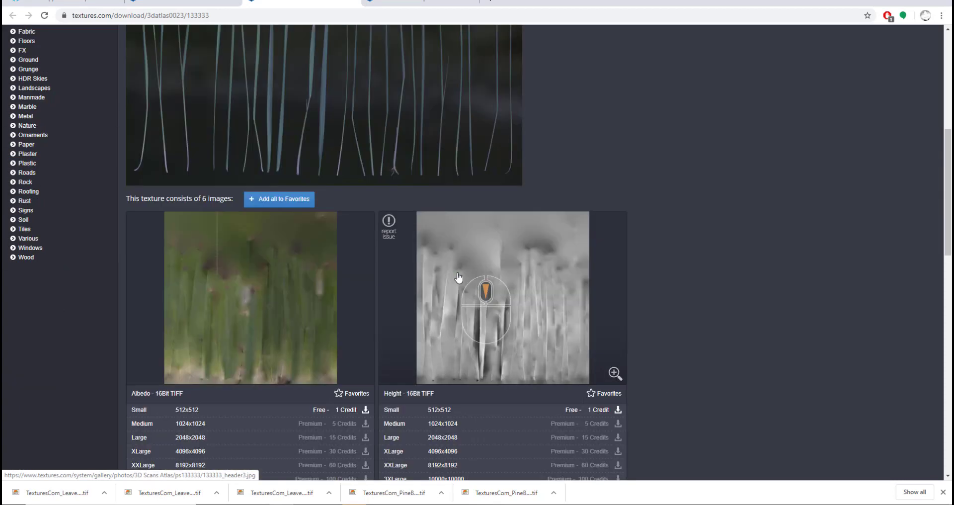
click(184, 3)
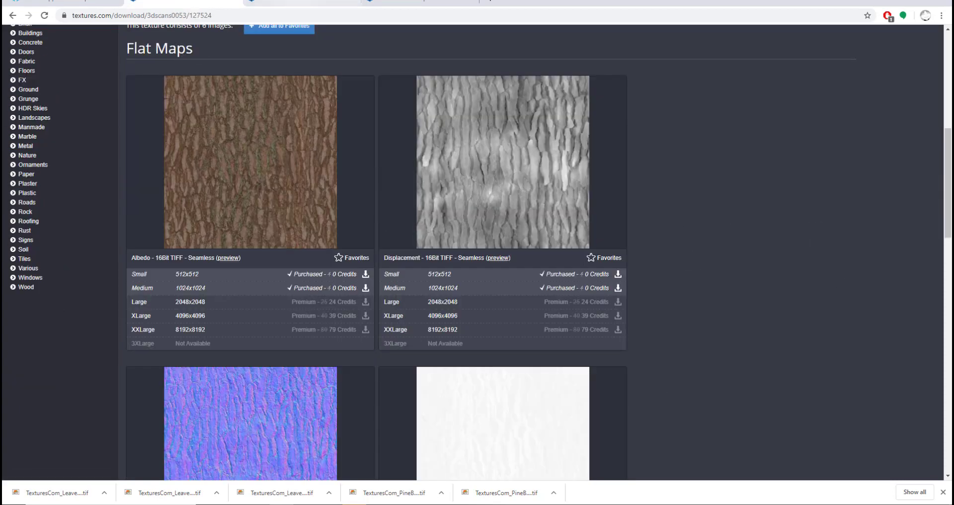
click(304, 2)
scroll(458, 221, up, 4)
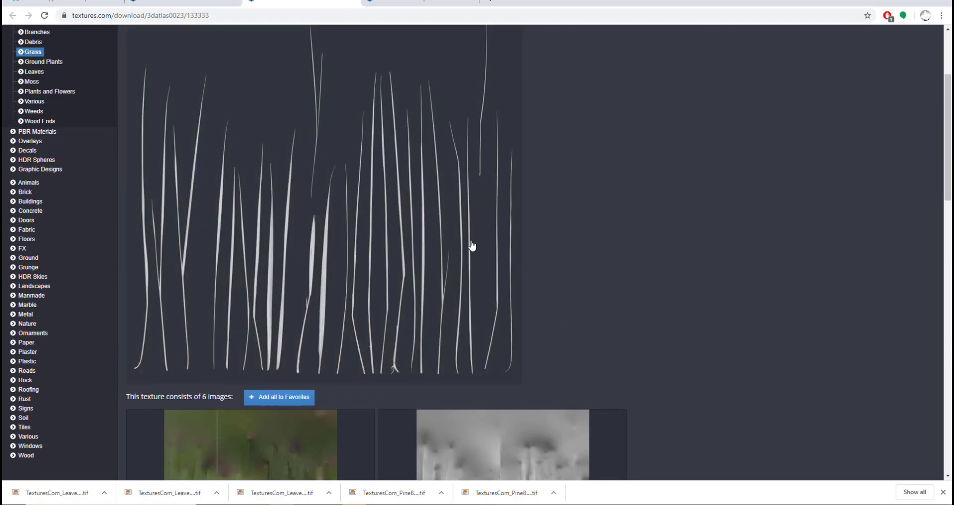
scroll(629, 241, down, 10)
scroll(673, 260, up, 11)
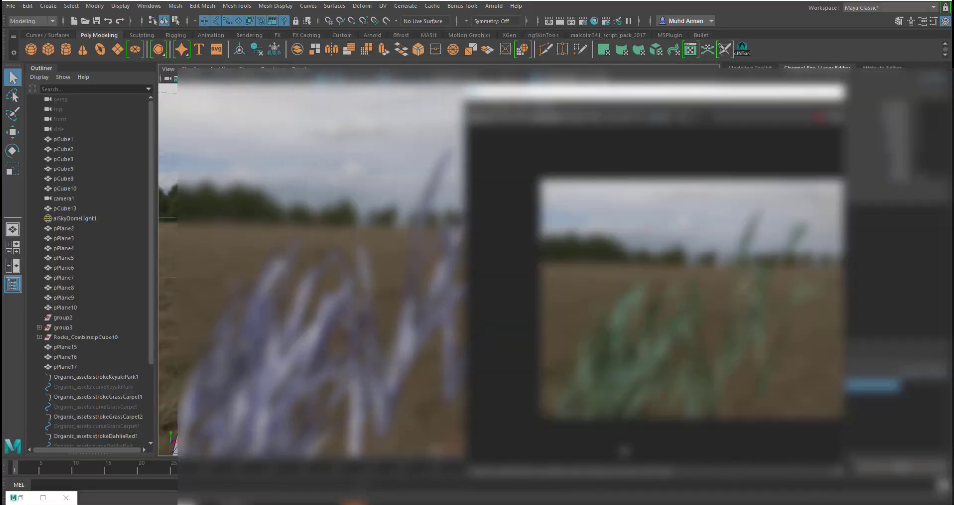
Step: Return to Maya, reopen the Hypershade and clear the leaf material's node graph
drag(651, 92, 351, 82)
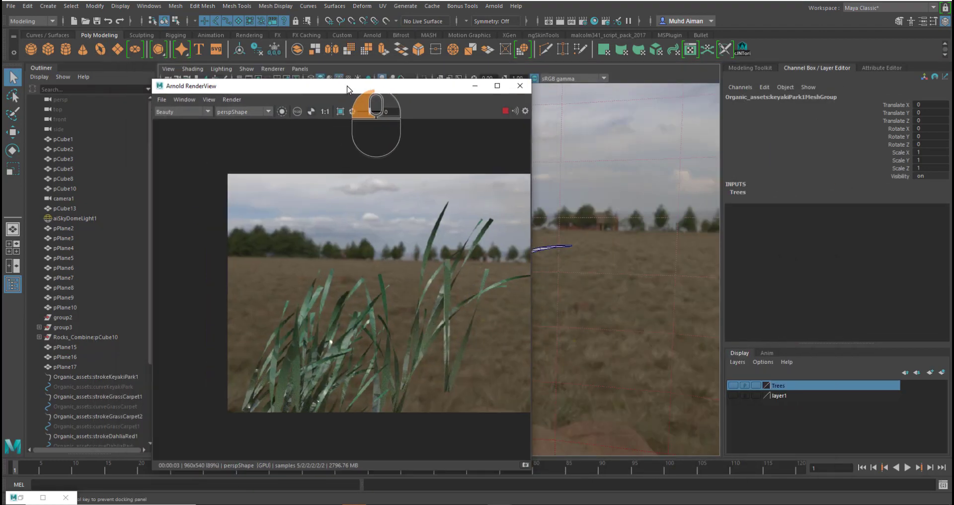
drag(344, 84, 348, 90)
click(594, 22)
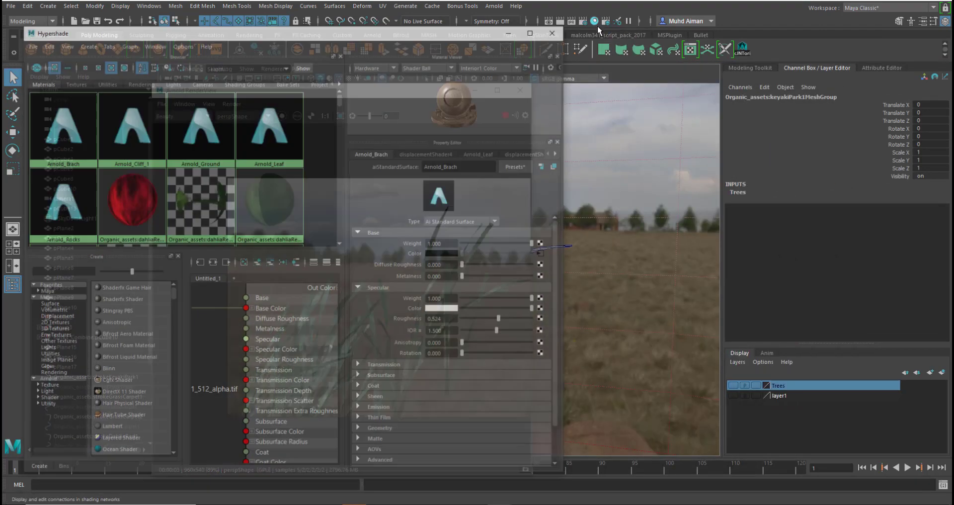
scroll(282, 376, down, 5)
alt+middle_drag(260, 324, 320, 328)
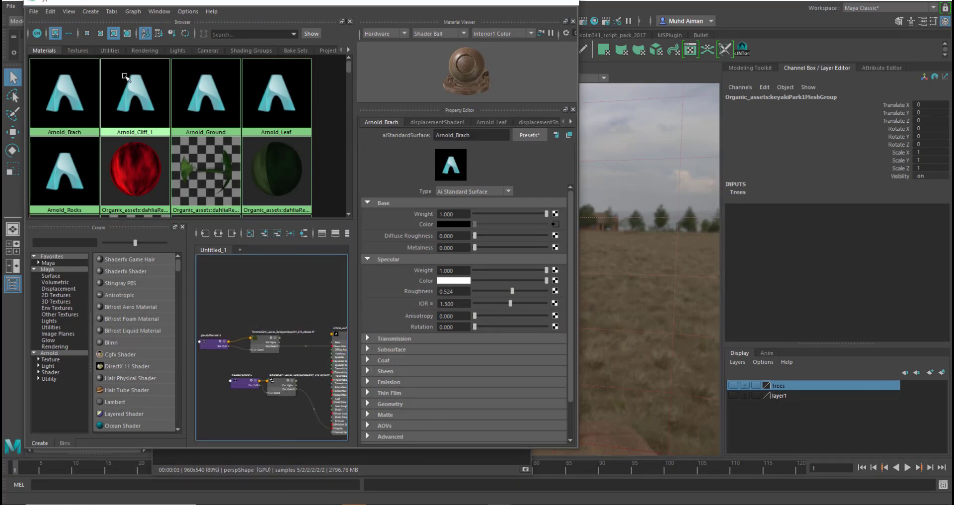
scroll(239, 183, down, 4)
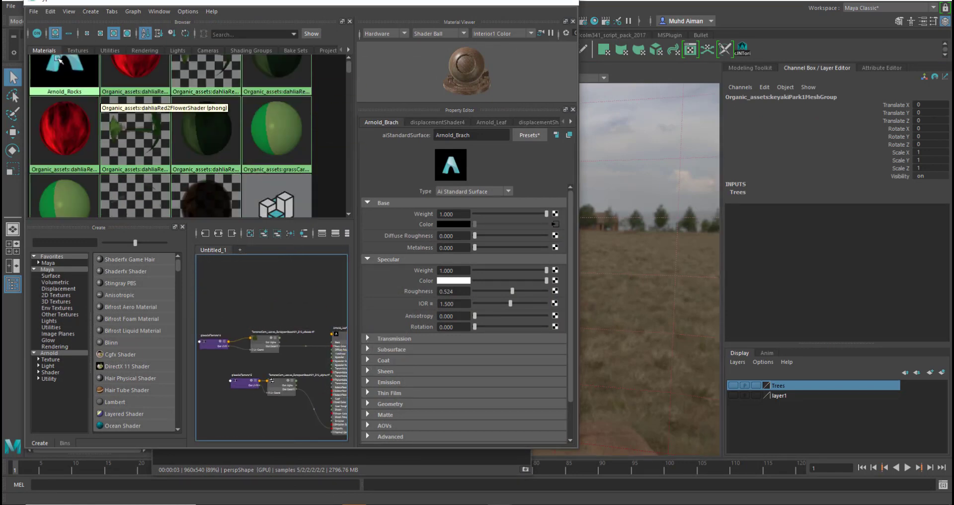
click(185, 11)
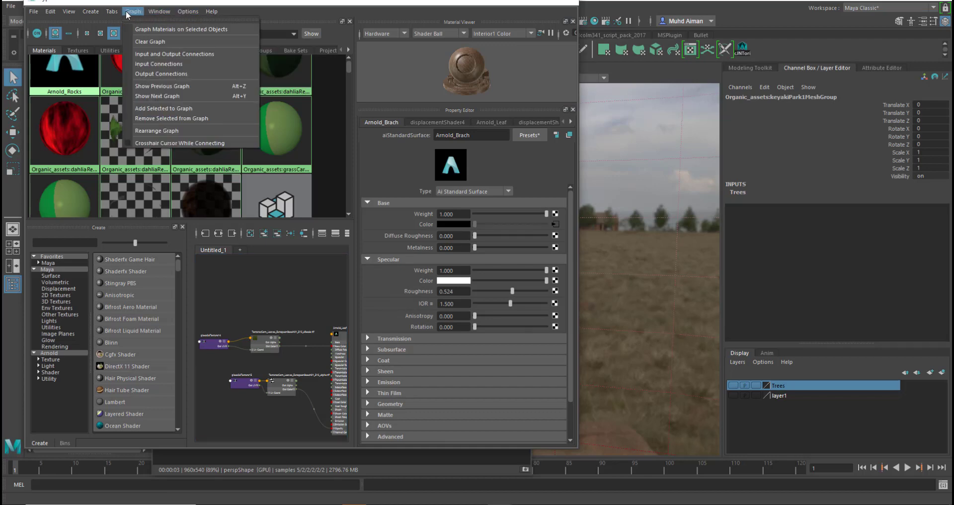
click(149, 39)
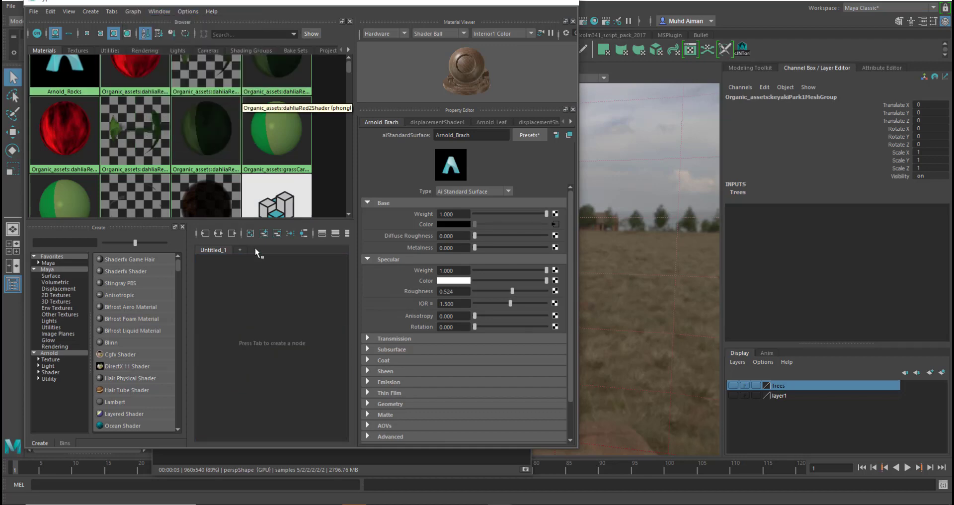
Step: Create a new aiStandardSurface material in the empty Hypershade graph
click(65, 354)
scroll(129, 338, down, 5)
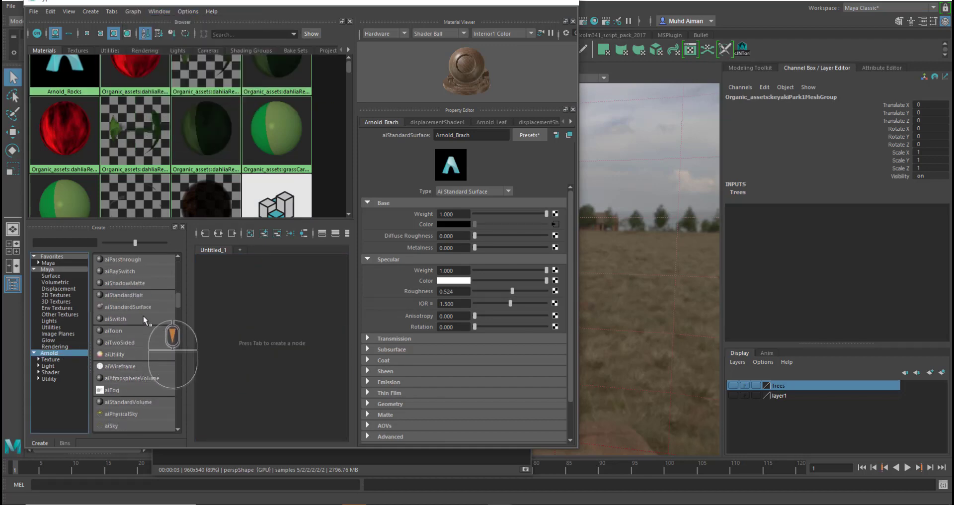
click(142, 307)
alt+scroll(240, 293, up, 2)
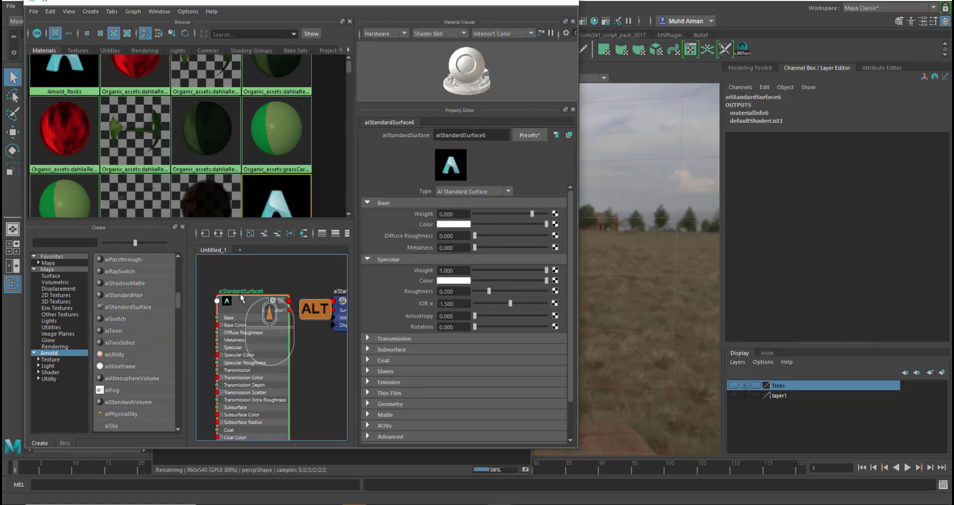
alt+middle_drag(240, 293, 281, 260)
Step: Import the TexturesCom_Grass_Strands05_512 albedo and alpha images into the graph and arrange their nodes beside the new material
key(alt+Tab)
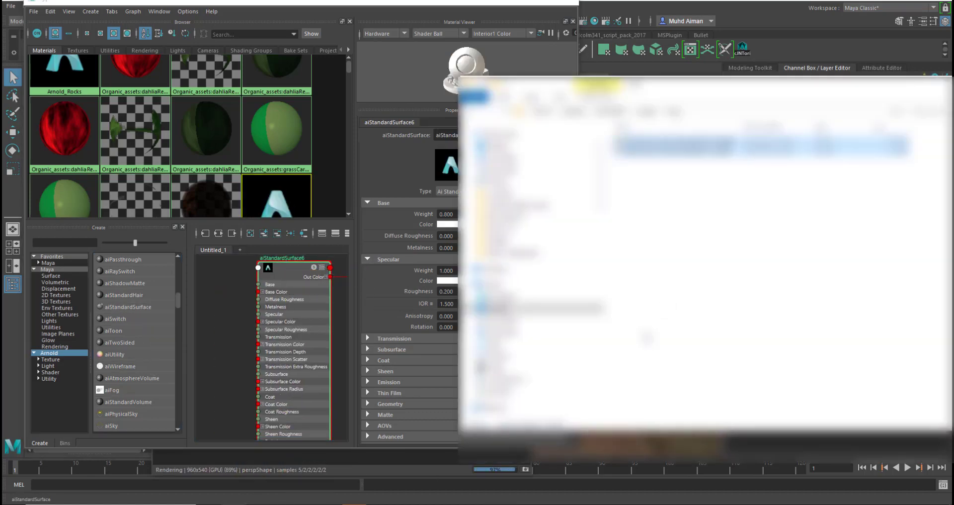
drag(219, 240, 210, 285)
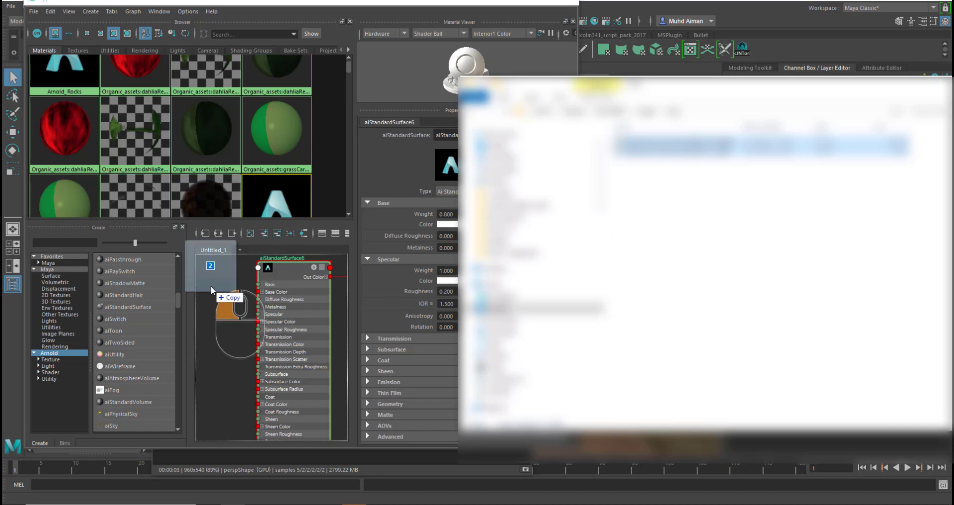
scroll(293, 310, down, 5)
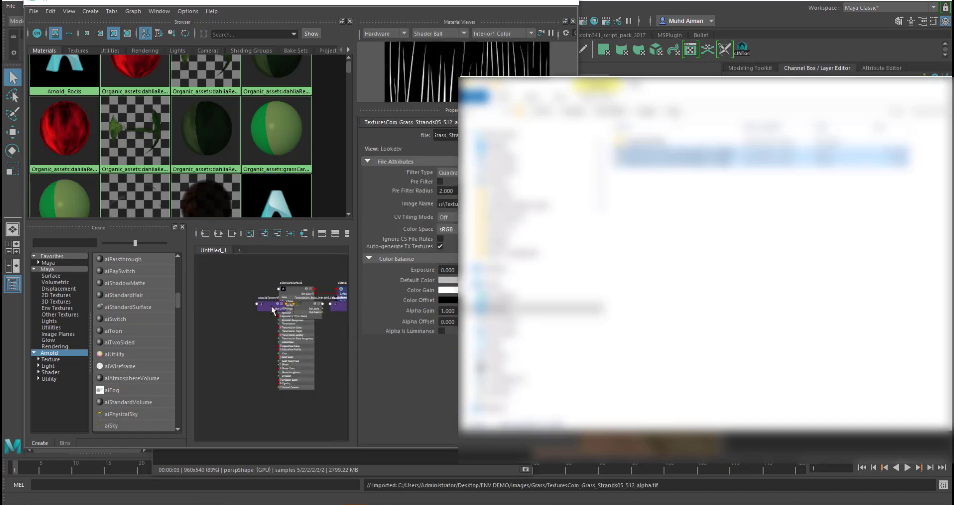
drag(267, 306, 210, 283)
drag(302, 305, 338, 308)
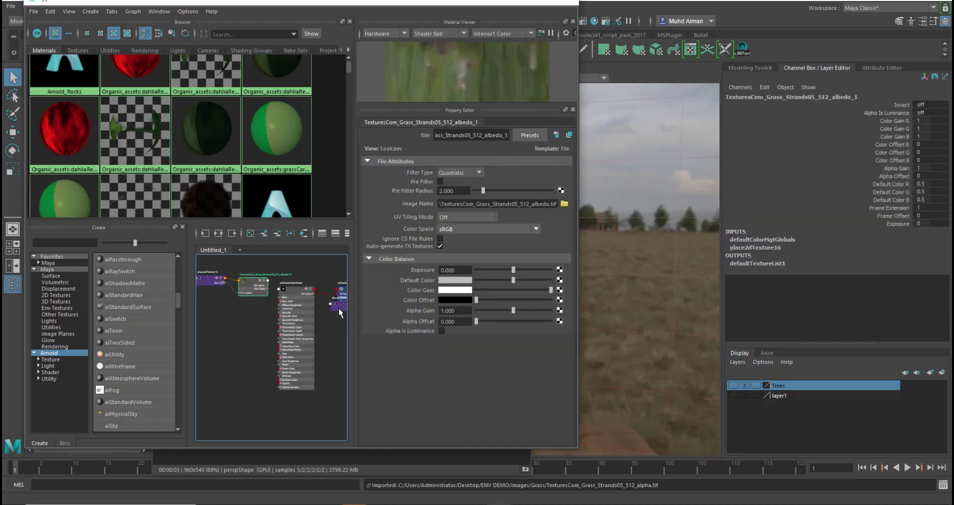
click(283, 328)
alt+middle_drag(283, 328, 210, 347)
drag(309, 325, 190, 377)
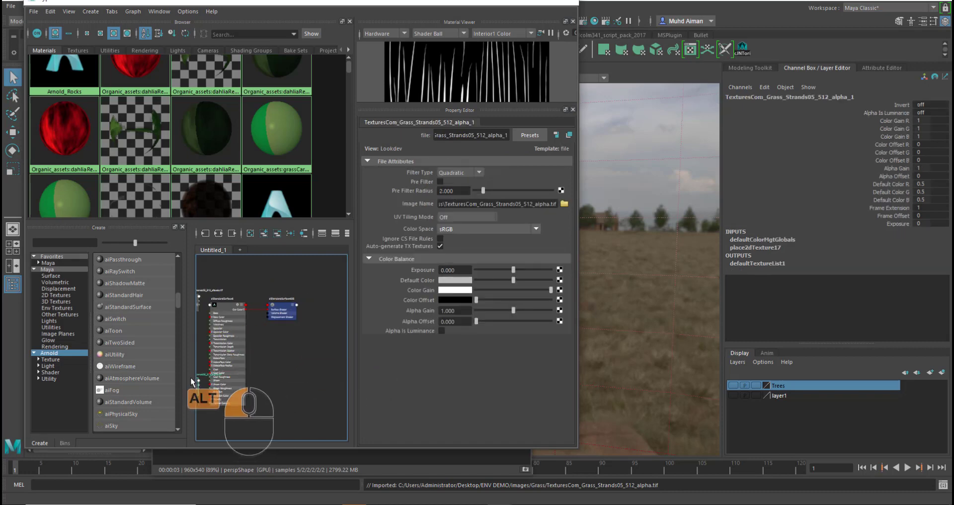
alt+middle_drag(236, 370, 290, 315)
Step: Set the new material's base weight to 1.000 and connect the grass albedo texture to its base color
click(290, 307)
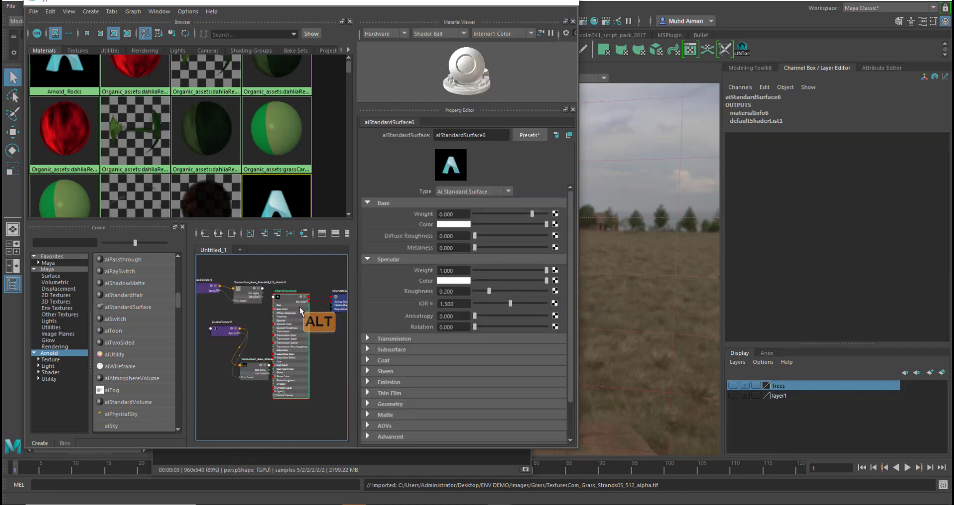
scroll(300, 306, up, 2)
drag(532, 214, 547, 214)
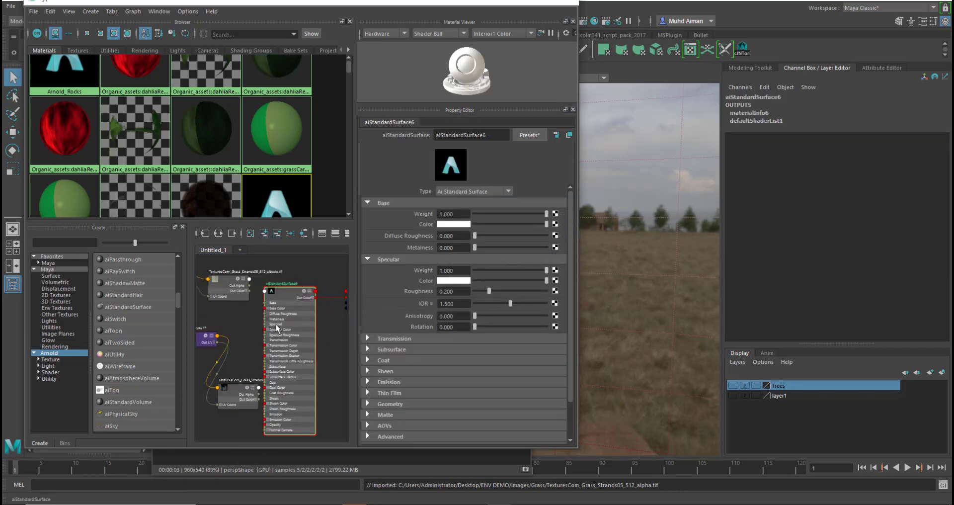
middle_drag(220, 287, 462, 224)
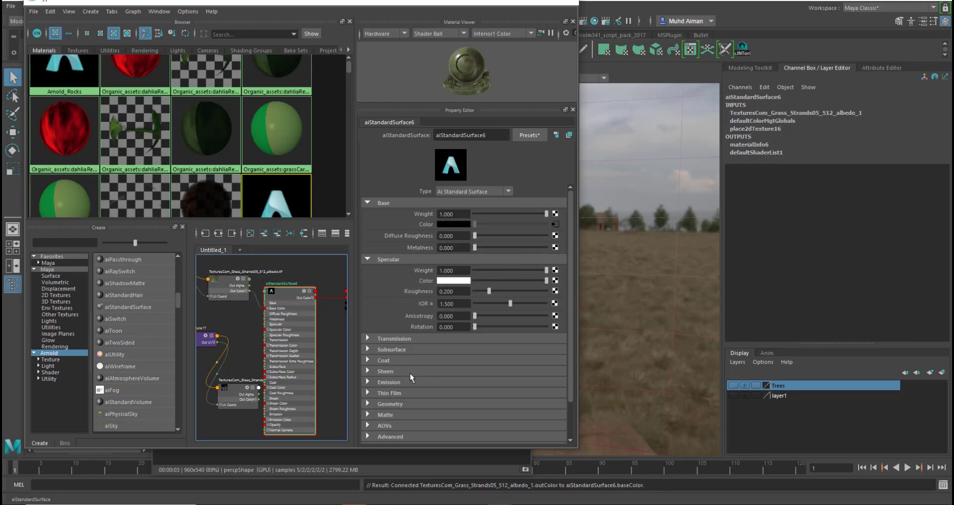
Step: Set the grass material's specular roughness to 0.566 and connect the grass alpha texture to its geometry opacity
scroll(410, 377, down, 2)
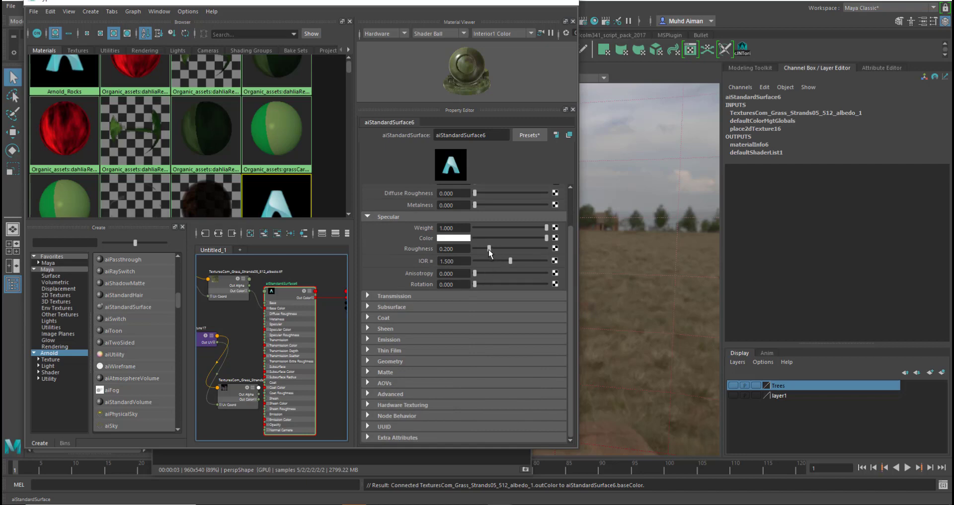
drag(488, 249, 515, 248)
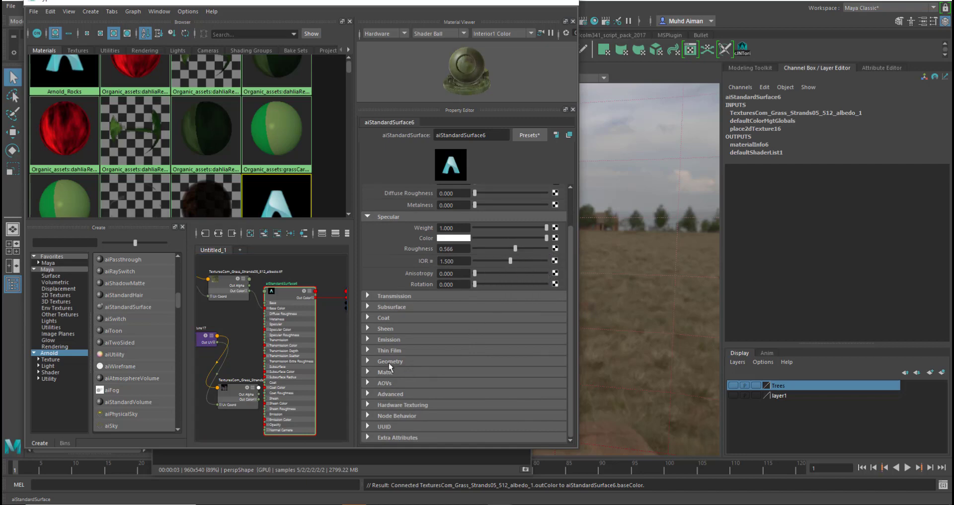
click(372, 359)
scroll(391, 363, down, 2)
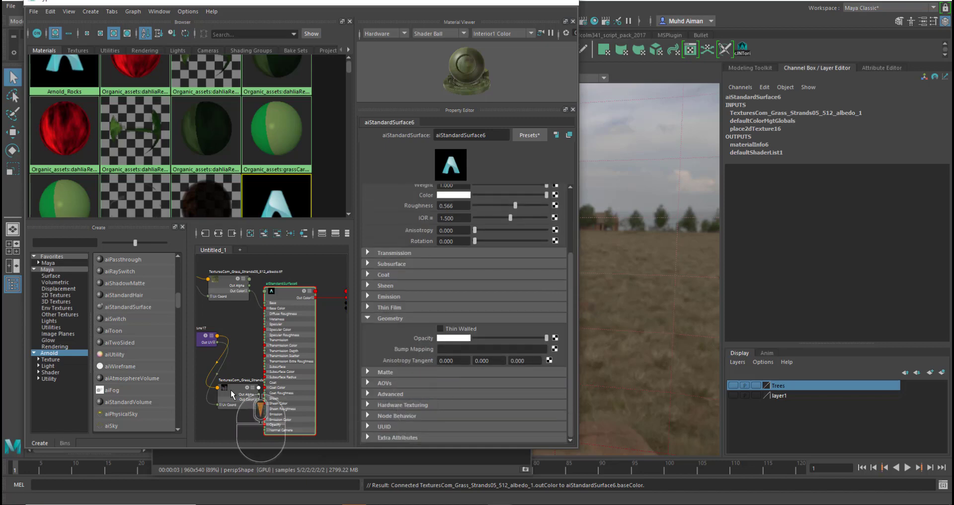
middle_drag(230, 392, 445, 338)
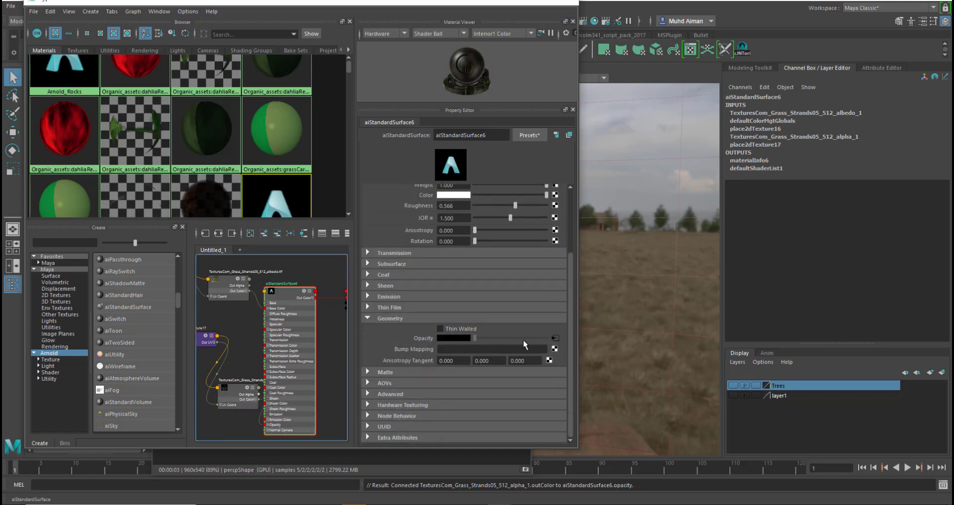
Step: Arrange the Hypershade beside the Arnold RenderView and rename the new grass material as Arnold_Grass
drag(430, 6, 797, 124)
drag(337, 98, 199, 31)
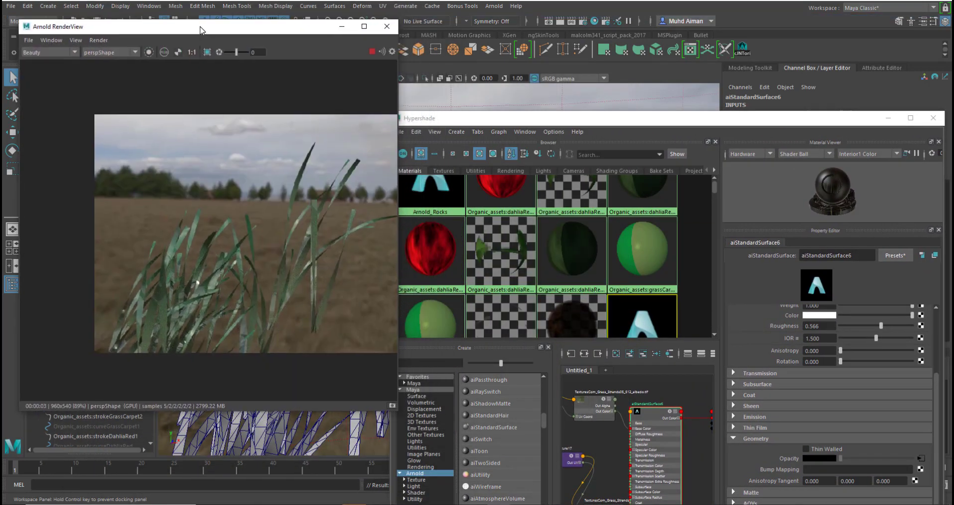
click(189, 302)
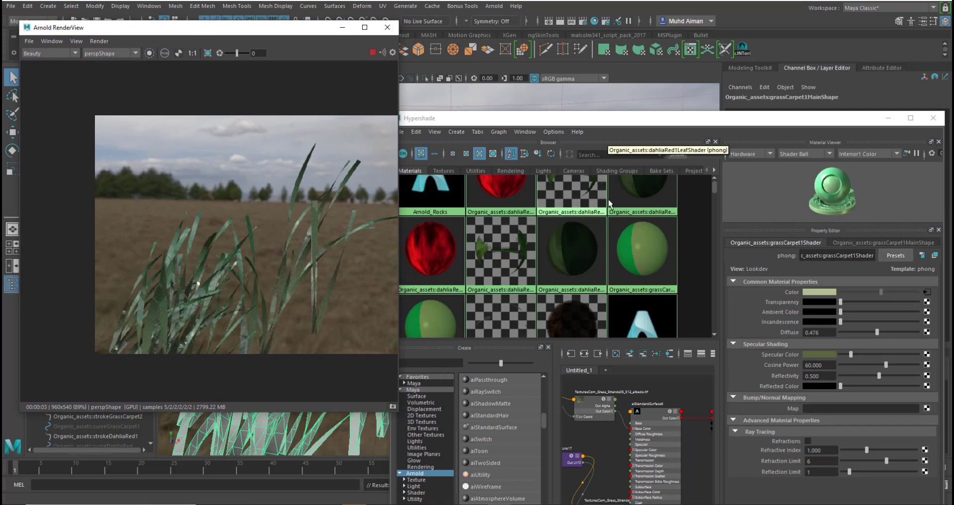
drag(714, 186, 718, 178)
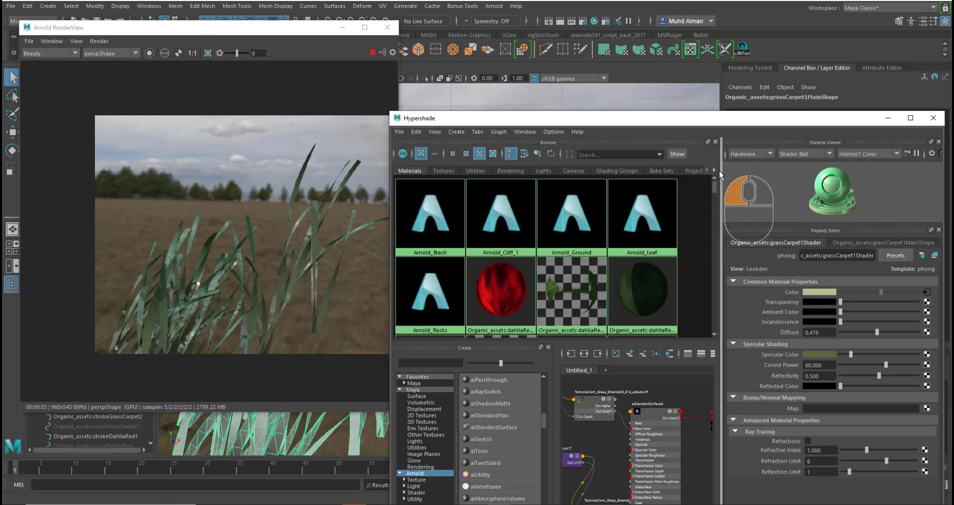
click(652, 422)
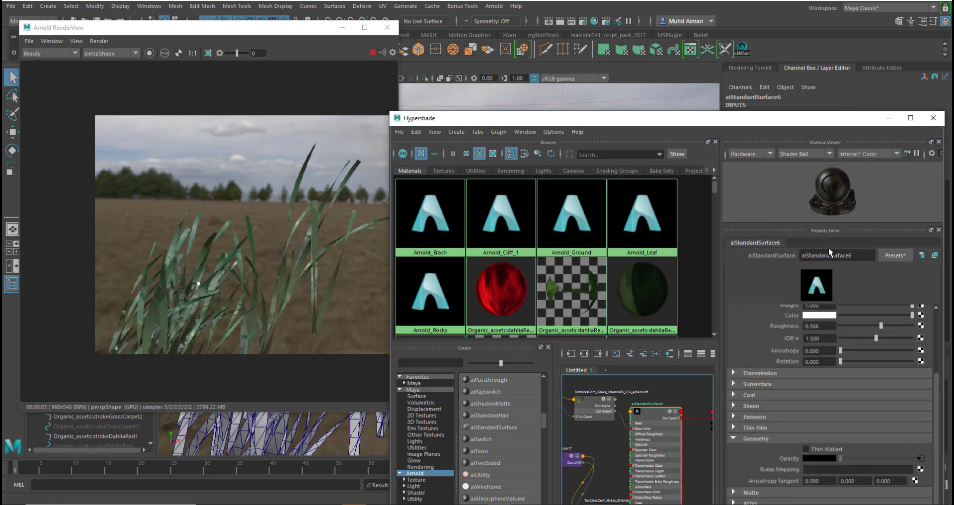
double_click(864, 257)
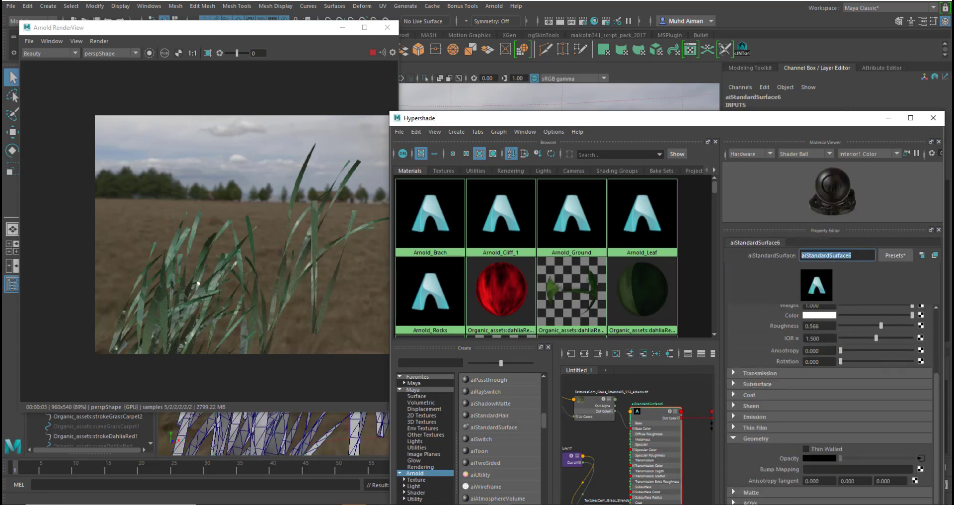
key(Caps_Lock)
text(Arnold_)
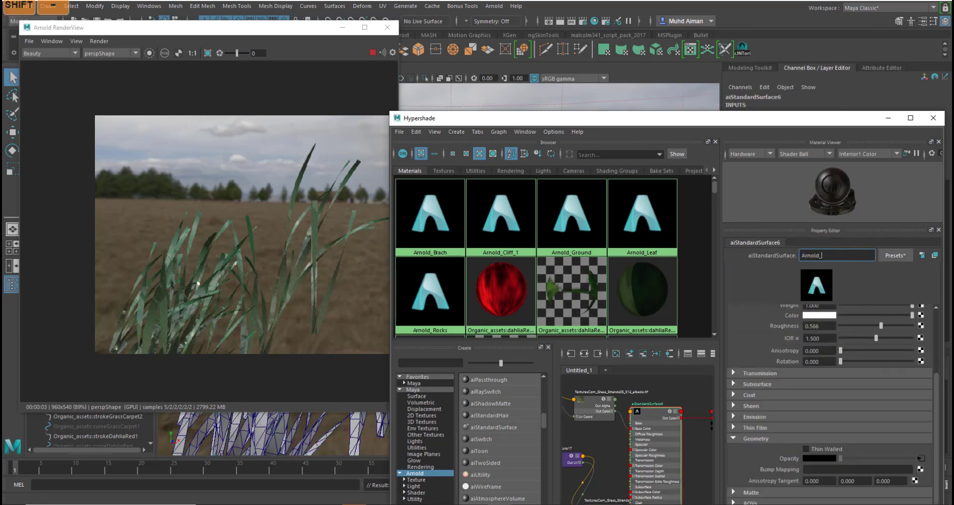
text(Grass)
key(Return)
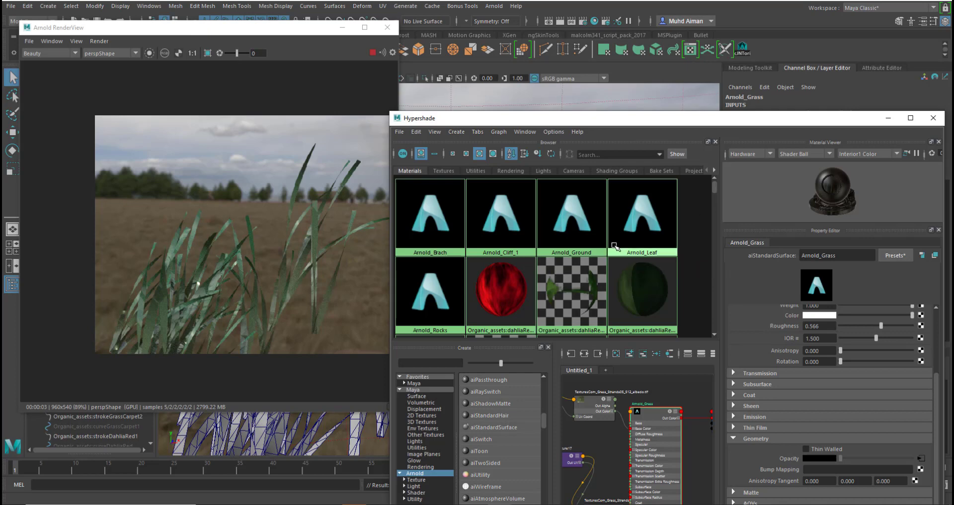
Step: Assign the Arnold_Grass material to the dense grass clump, grassCarpet1Main, and clear the Hypershade from the viewport
drag(714, 187, 713, 240)
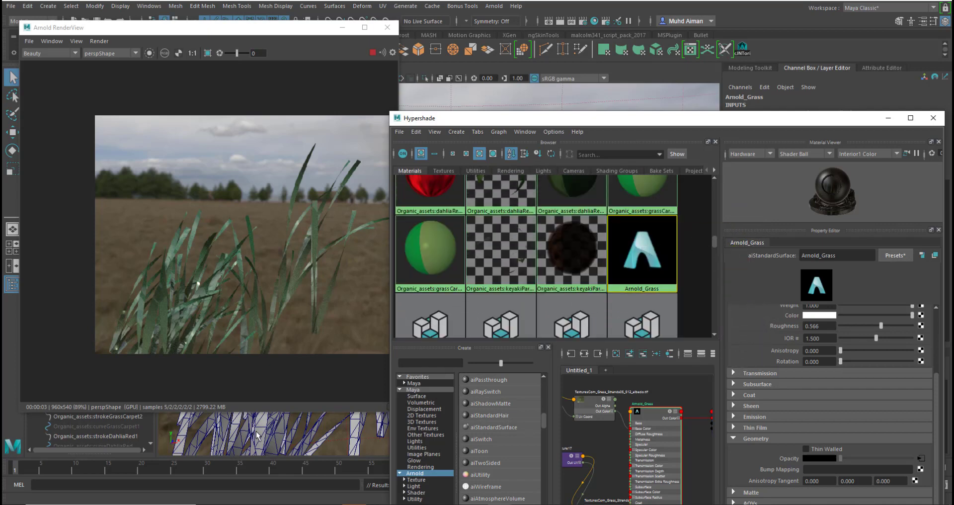
click(213, 329)
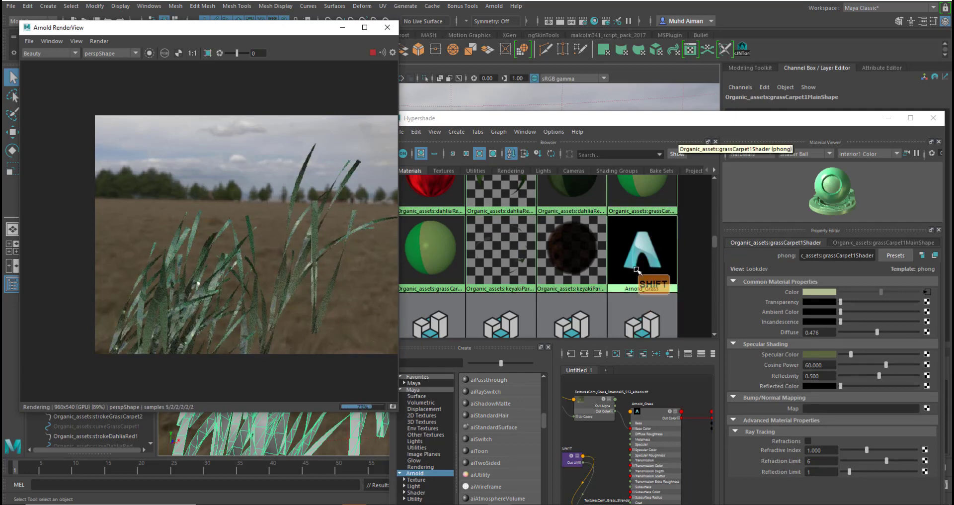
right_click(643, 251)
right_drag(643, 251, 646, 226)
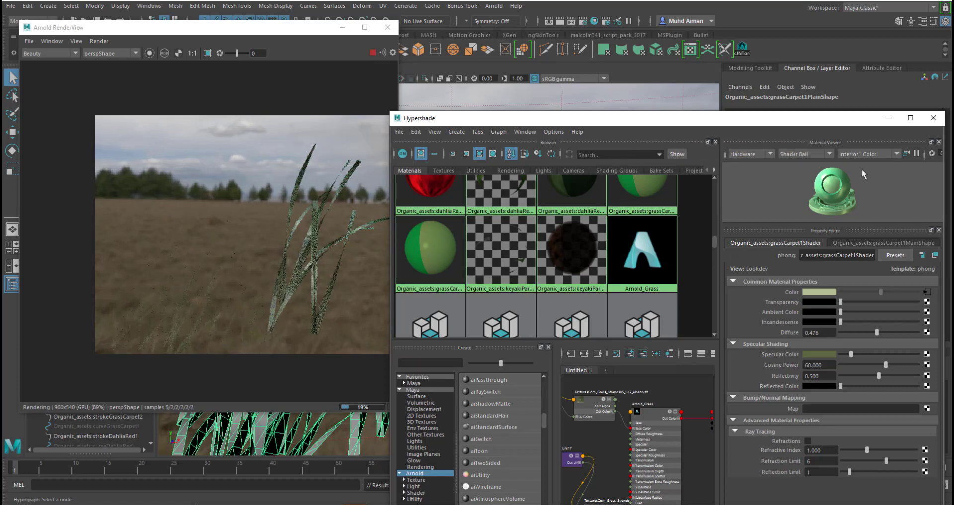
click(889, 119)
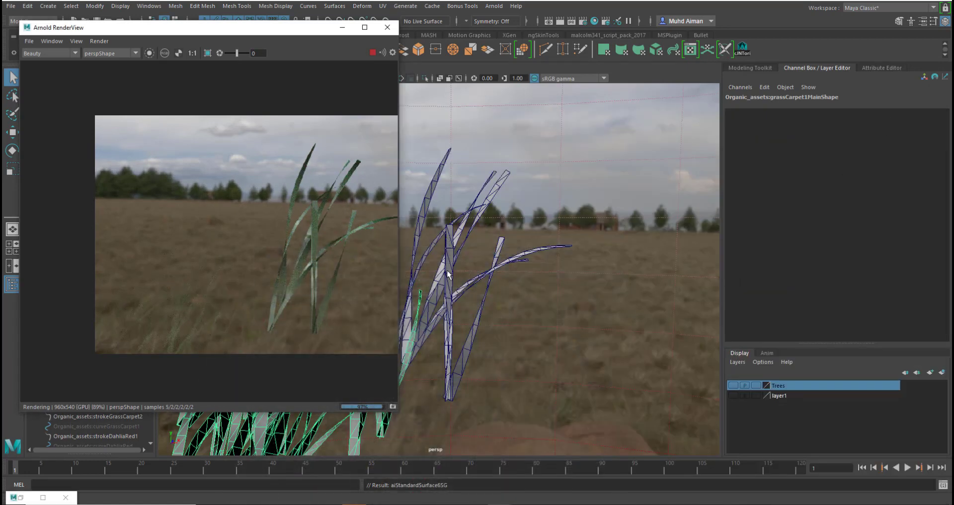
Step: Assign the Arnold_Grass material to the taller, sparser grass clump, grassCarpet2Main, and minimise the Hypershade
click(449, 342)
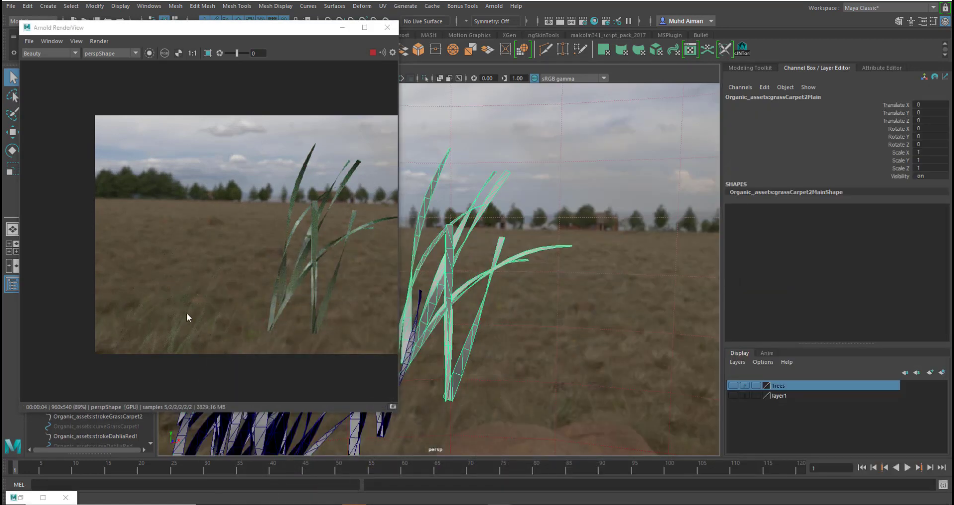
click(596, 21)
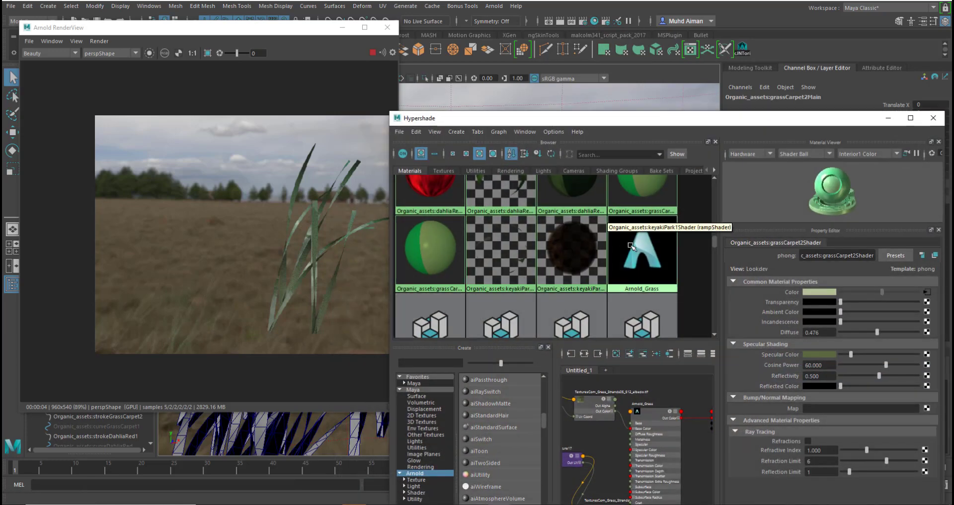
drag(714, 241, 718, 169)
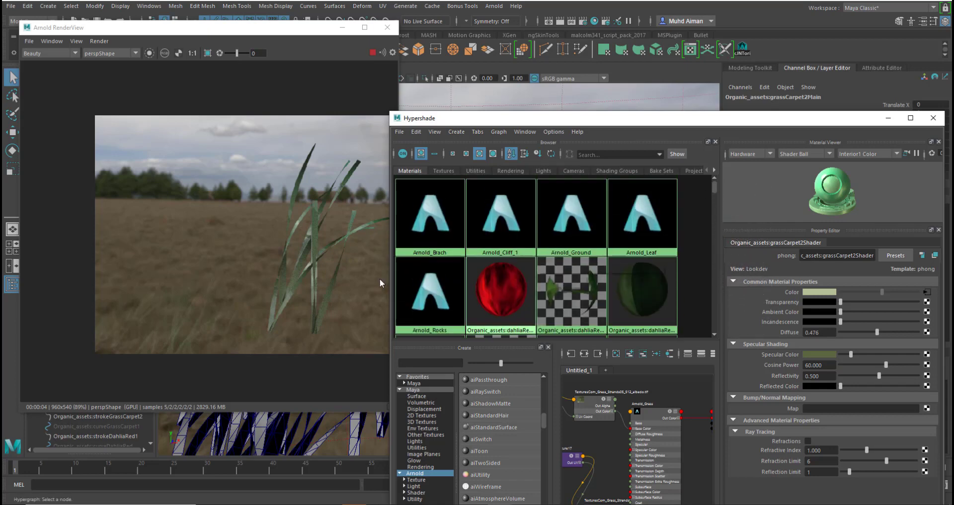
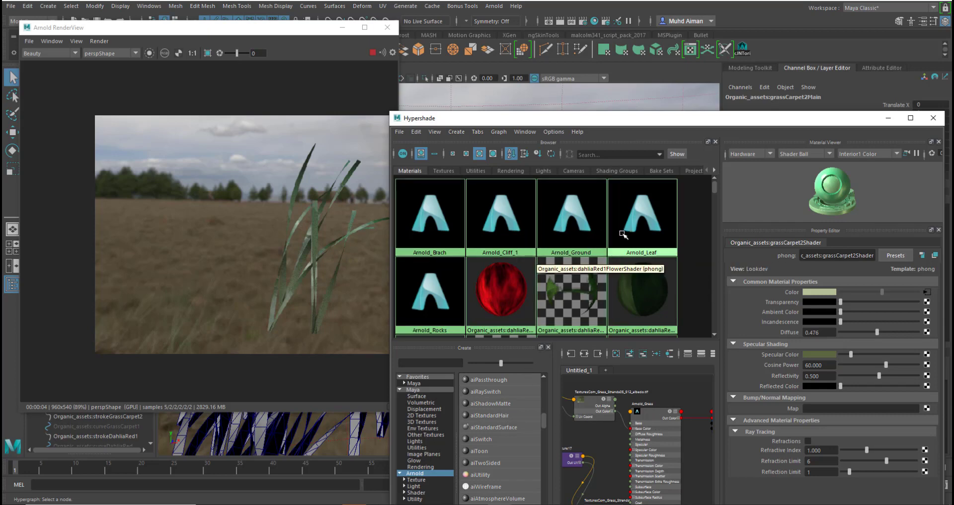
scroll(446, 270, down, 1)
scroll(446, 270, down, 1)
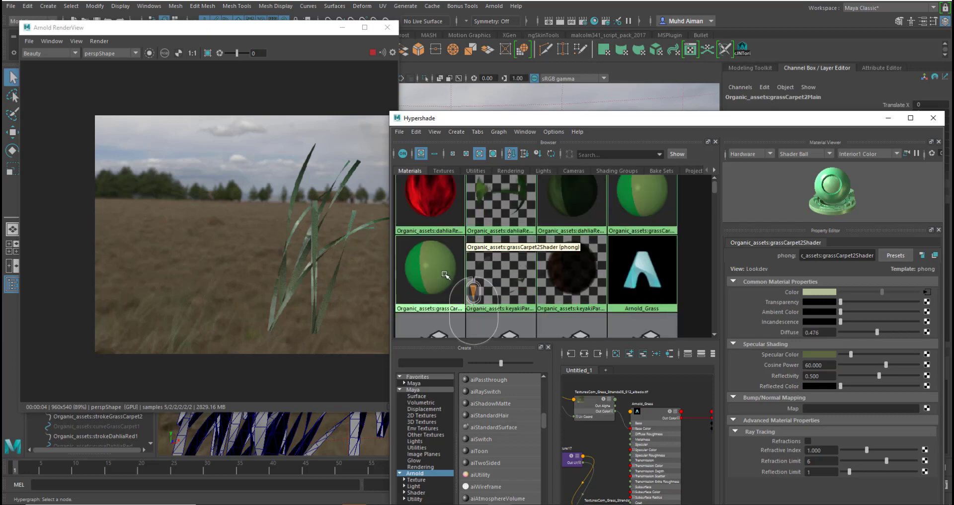
scroll(446, 270, up, 1)
scroll(449, 267, down, 1)
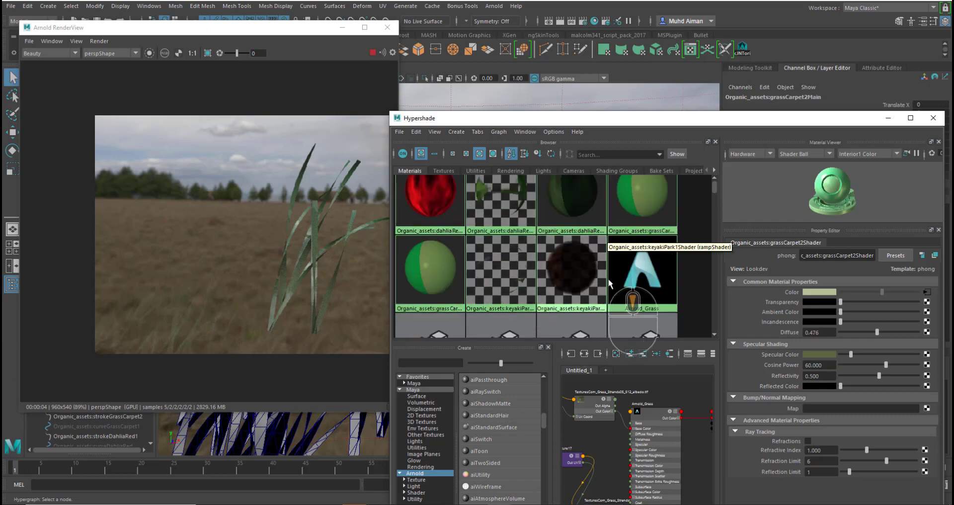
right_drag(632, 275, 630, 255)
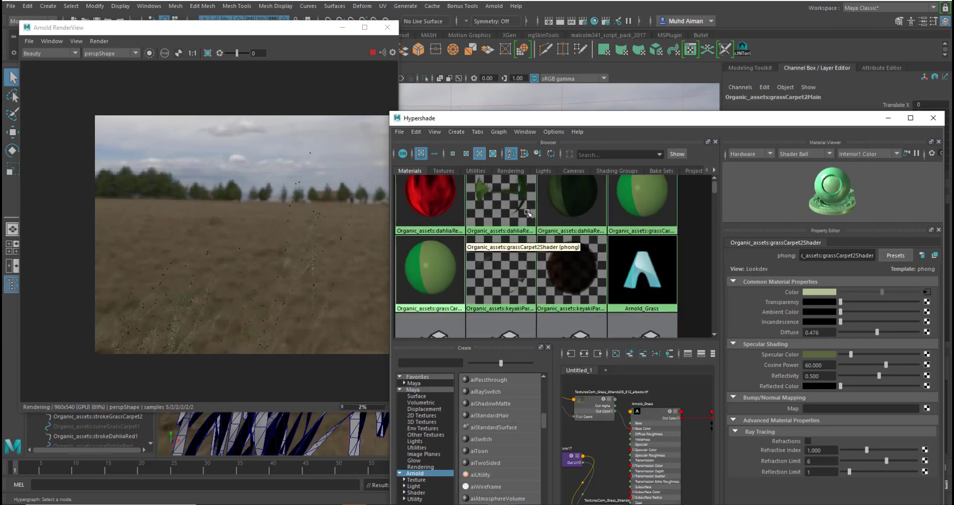
click(889, 120)
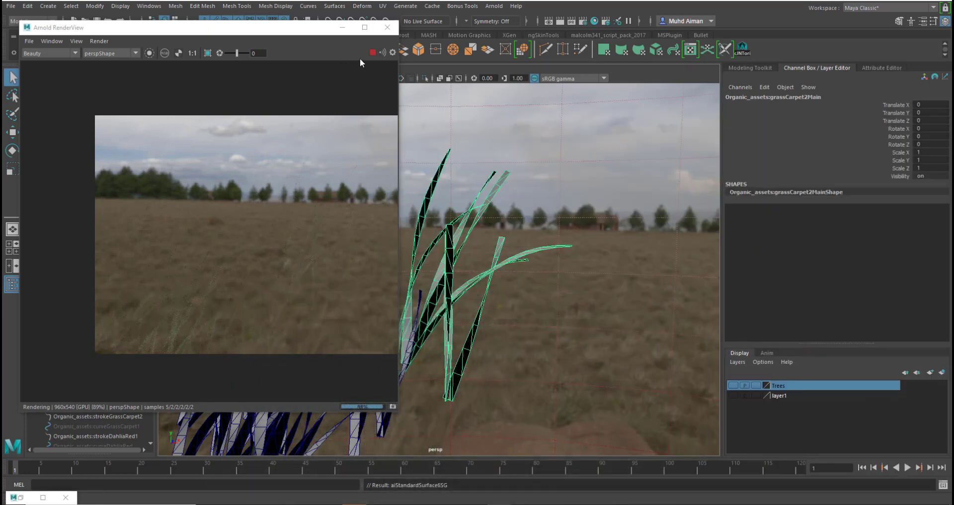
Step: Open the UV Editor for the sparse grass clump, show TexturesCom_Grass_Strands05_512_alpha.tif behind its UVs and switch to UV selection
click(381, 6)
click(398, 24)
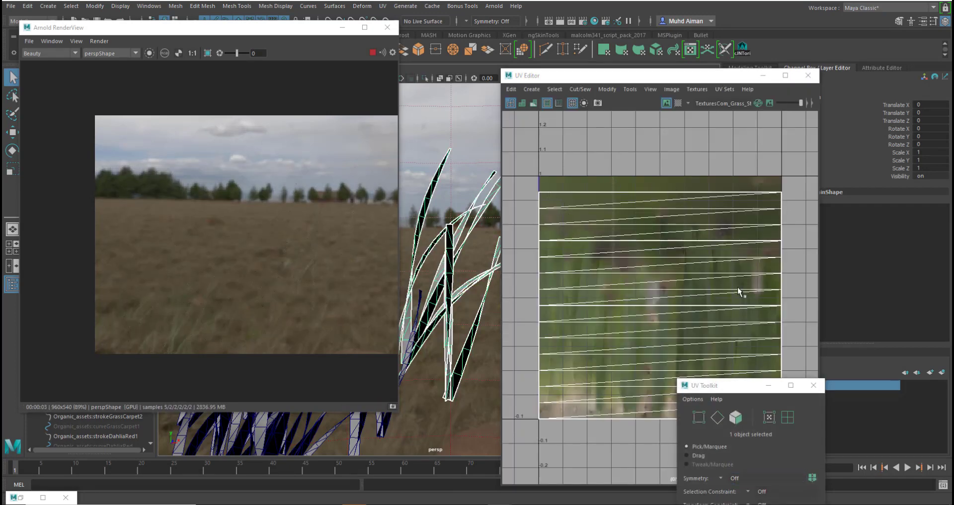
drag(743, 393, 903, 154)
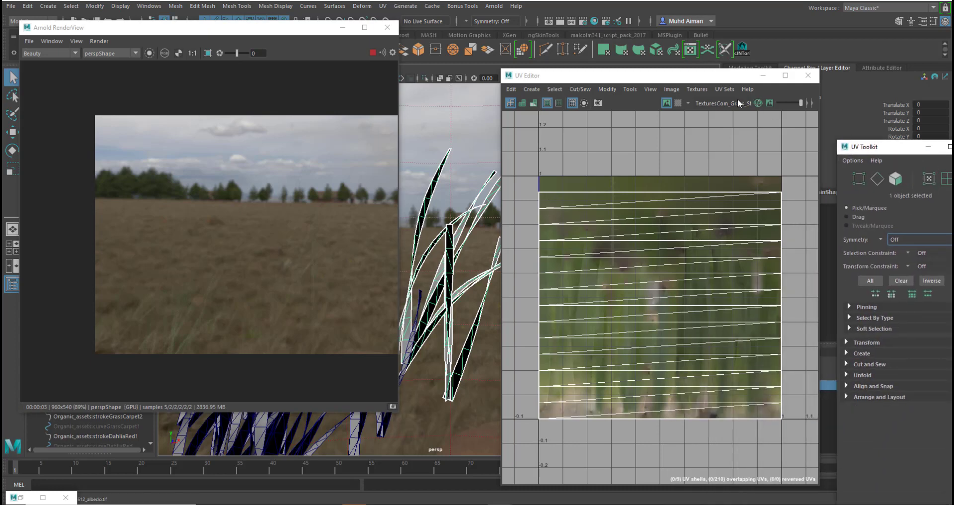
click(688, 104)
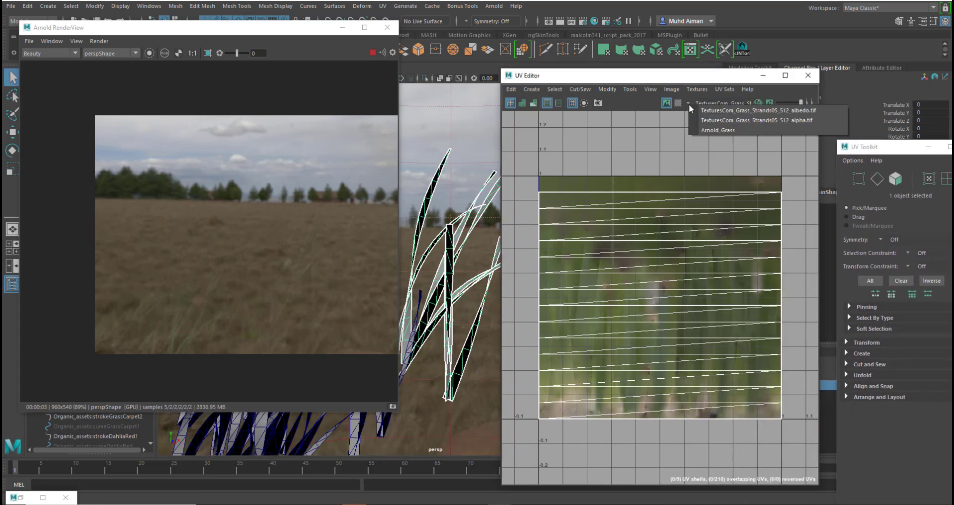
click(745, 73)
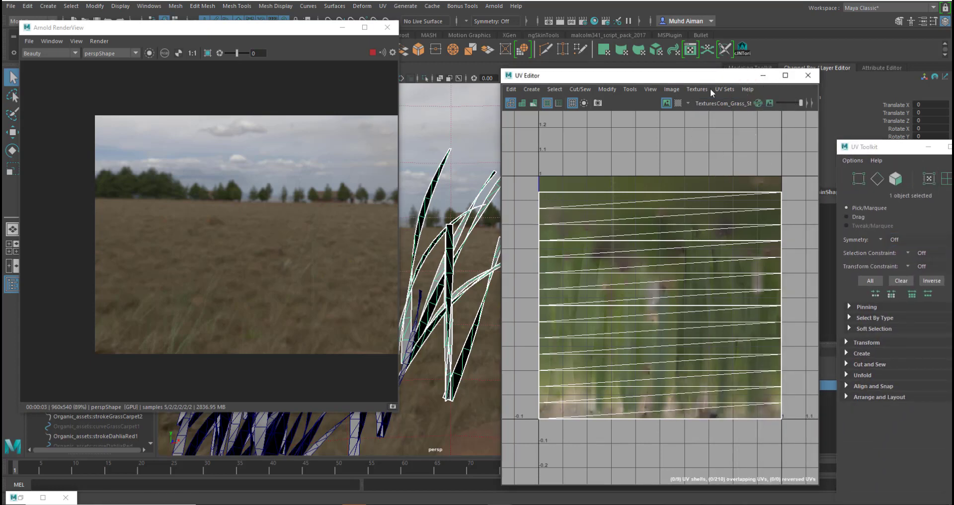
click(689, 105)
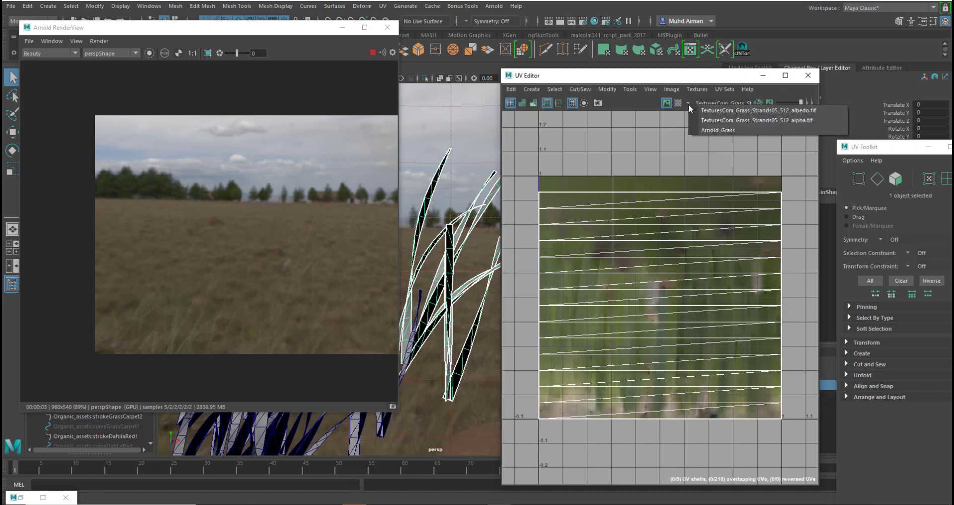
click(755, 120)
right_drag(561, 206, 653, 224)
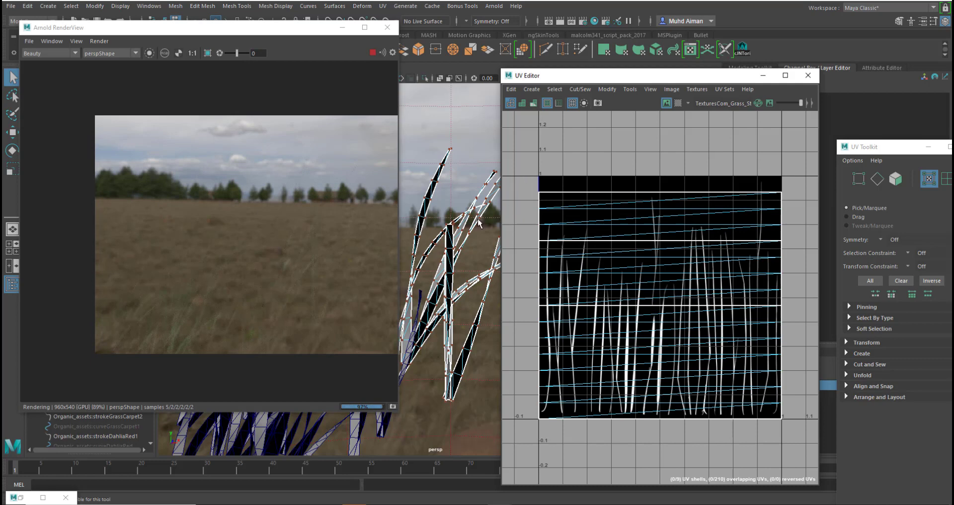
Step: Stop the live Arnold render and minimise the RenderView window to free the viewport
click(372, 53)
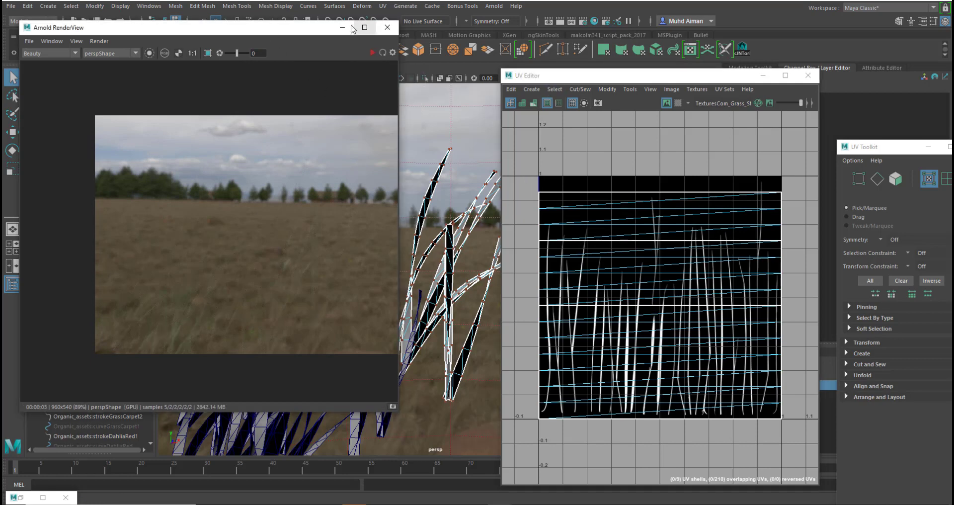
drag(330, 34, 556, 201)
click(553, 194)
Step: Turn off soft selection, select all UVs of the sparse grass clump and scale them horizontally into a narrow vertical strip
alt+middle_drag(463, 286, 392, 307)
scroll(701, 293, down, 2)
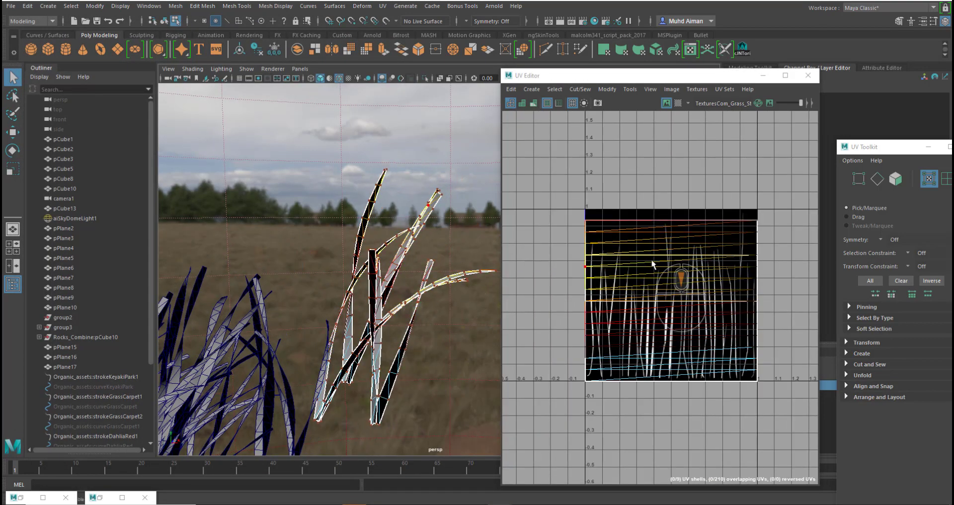
key(b)
click(582, 219)
drag(581, 218, 817, 484)
key(r)
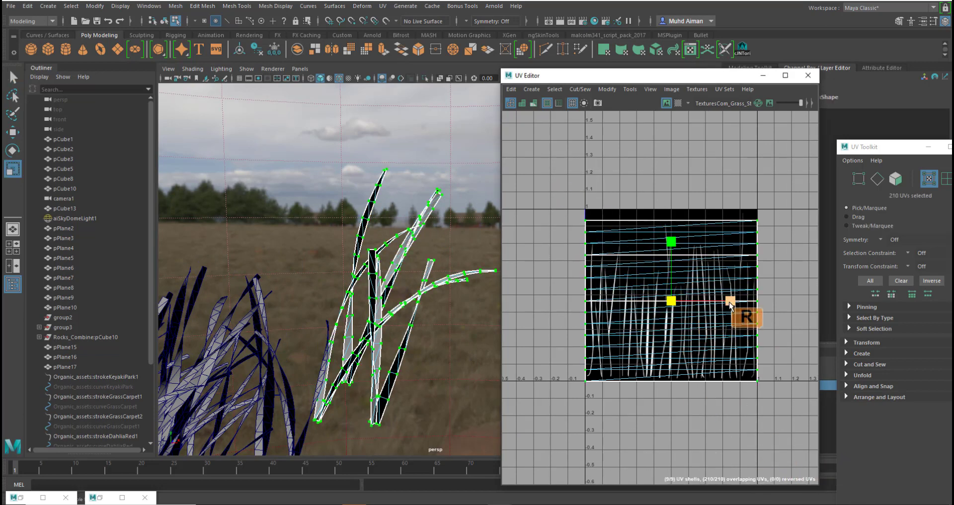
drag(731, 301, 674, 302)
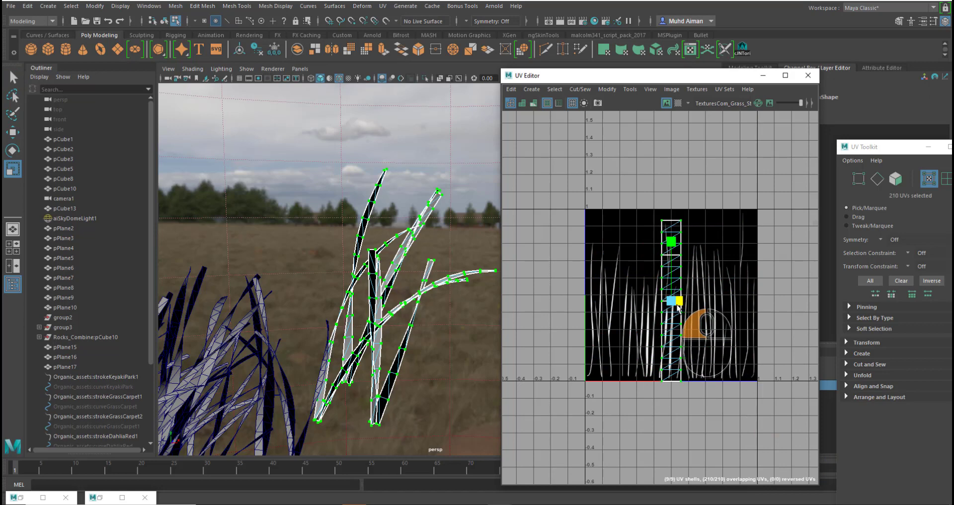
scroll(676, 322, up, 3)
scroll(661, 271, down, 3)
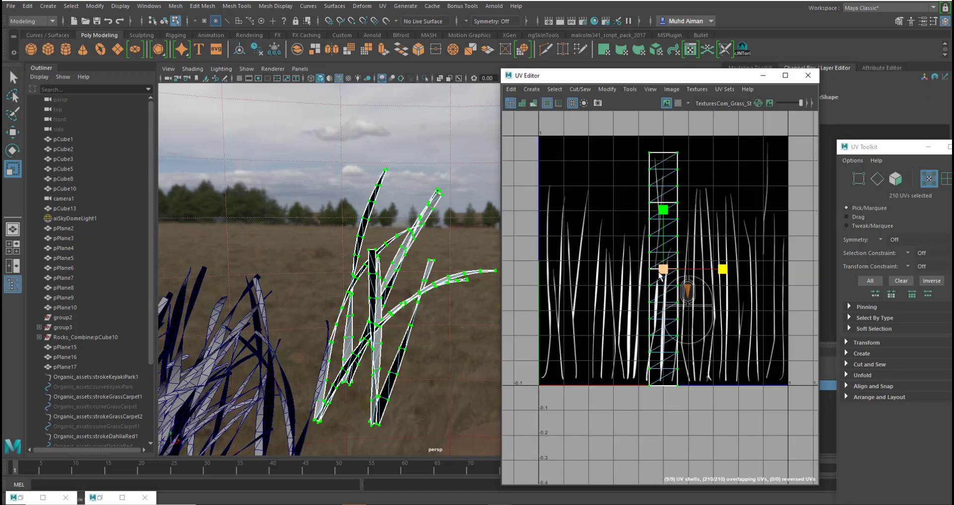
Step: Move the narrow UV strip sideways to the first grass strands at the texture's U = 0 edge
key(w)
drag(717, 269, 605, 269)
scroll(582, 293, up, 2)
alt+middle_drag(581, 291, 611, 265)
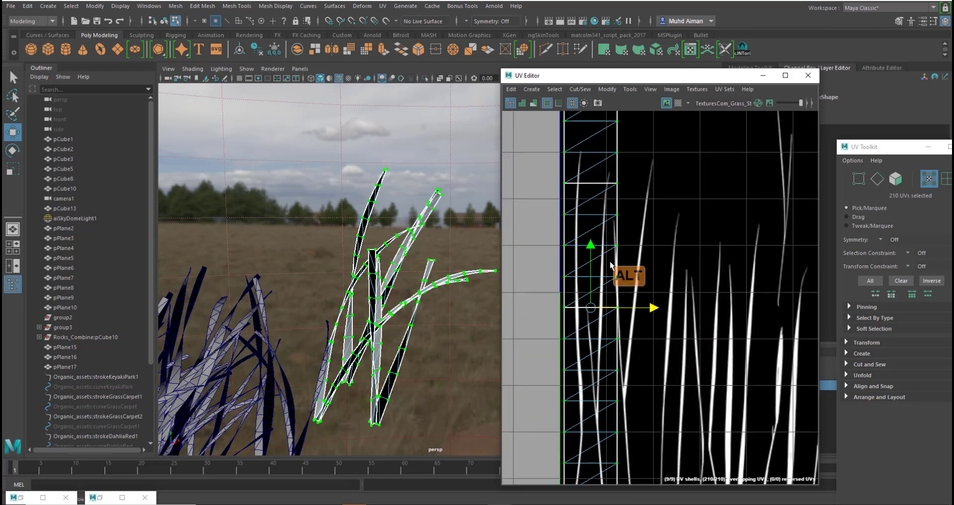
scroll(658, 358, down, 2)
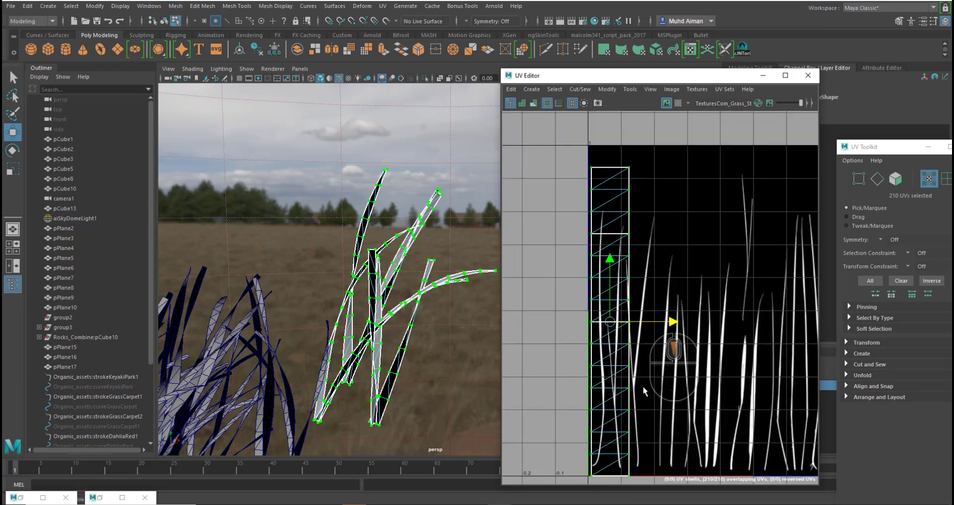
Step: Narrow and shorten the UV strip so that it closely frames the first grass strand of the alpha texture
drag(672, 321, 652, 322)
key(r)
key(w)
key(r)
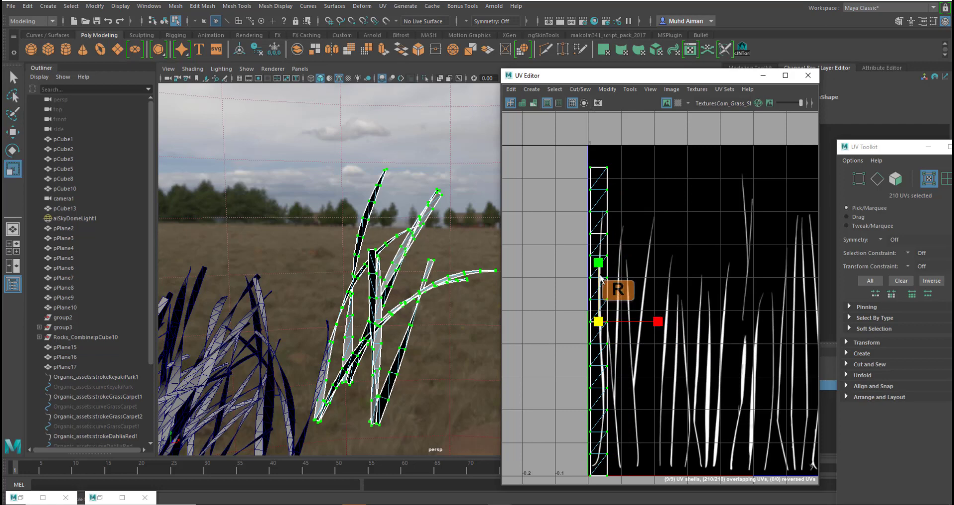
drag(599, 264, 600, 275)
key(w)
Step: Select the UV shell of the tall upper-left blade, move it over the neighbouring strands of the alpha texture and resize it to fit
drag(341, 142, 388, 194)
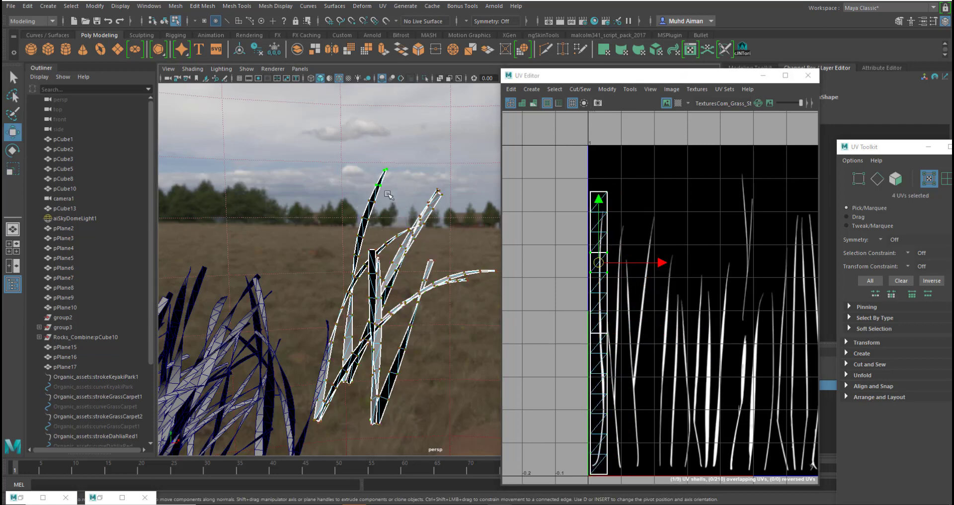
ctrl+right_drag(641, 268, 665, 281)
drag(663, 364, 701, 367)
key(w)
key(r)
key(w)
key(r)
drag(641, 305, 644, 282)
key(w)
click(694, 222)
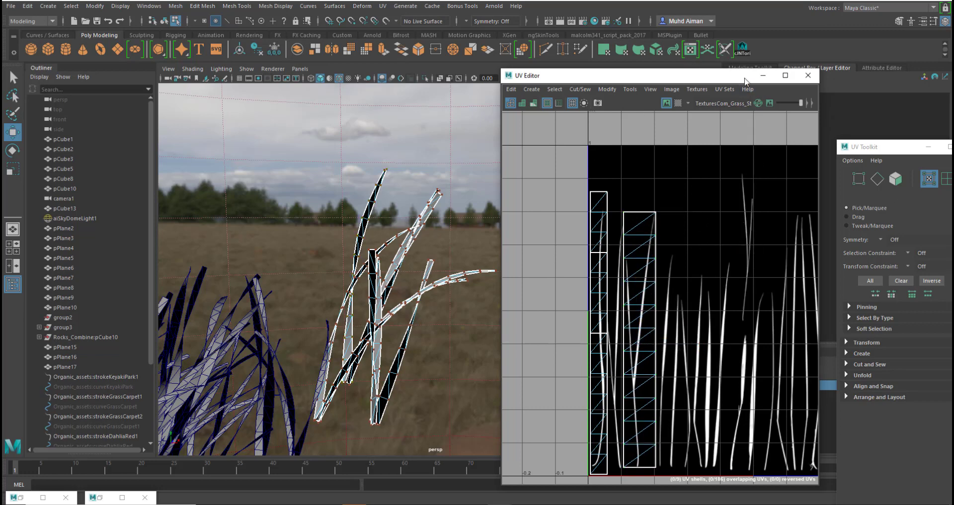
Step: Return the sparse grass clump to object mode and run the Arnold live render to examine how its blades look up close
right_drag(411, 232, 440, 206)
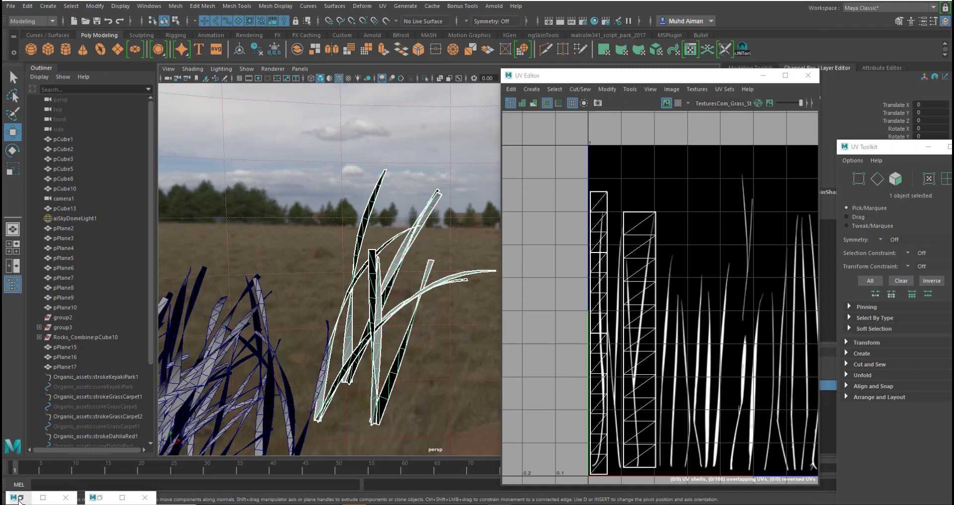
click(20, 499)
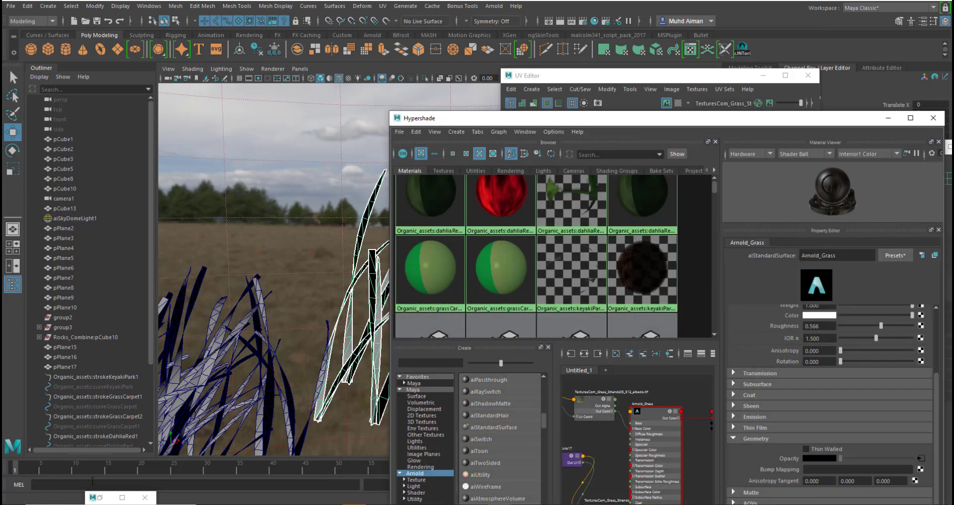
click(881, 123)
click(99, 498)
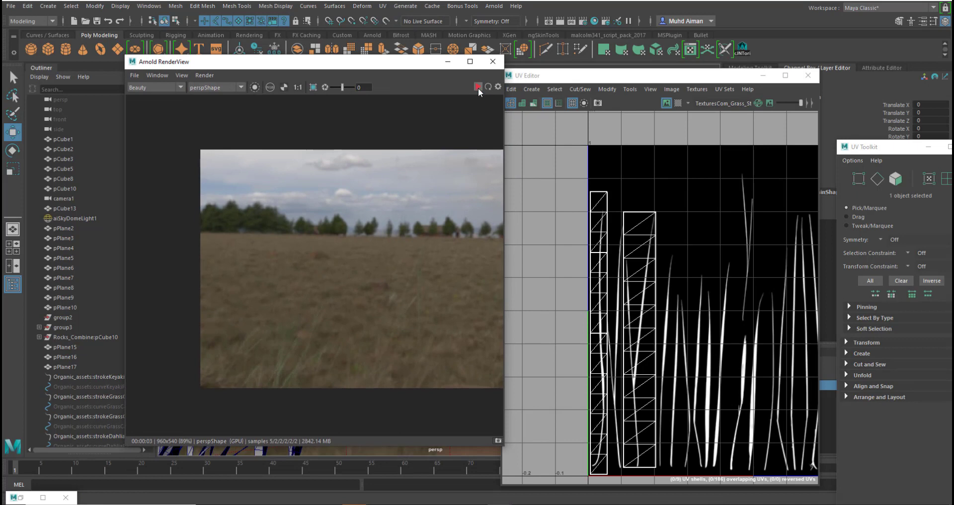
click(478, 88)
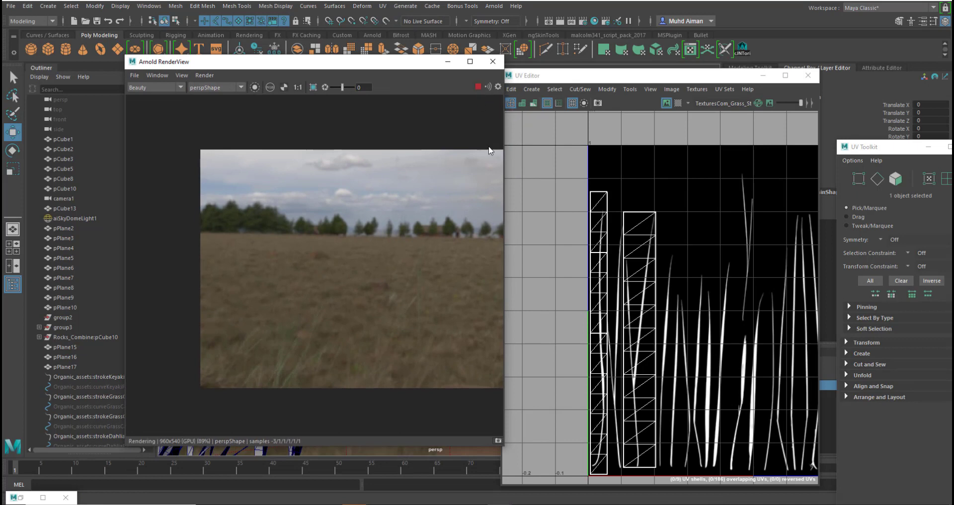
scroll(393, 314, up, 3)
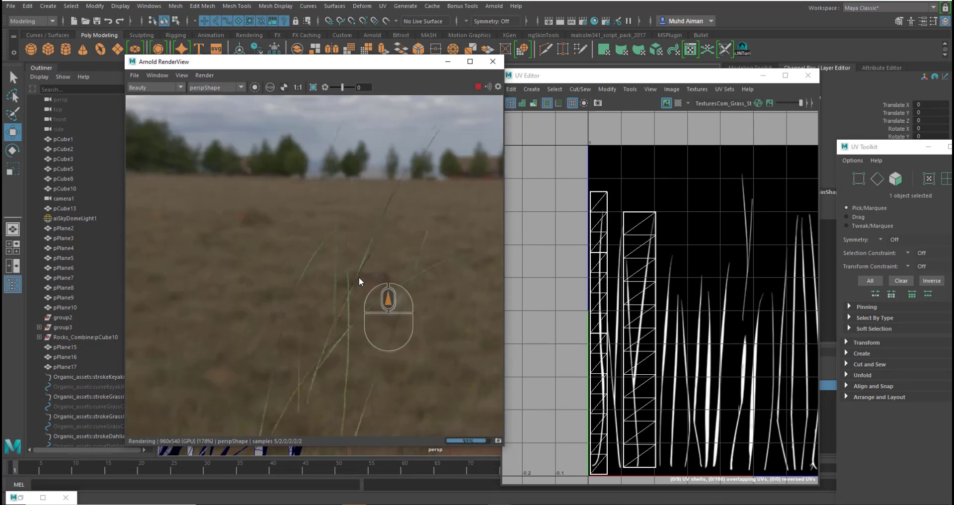
scroll(358, 278, up, 3)
scroll(391, 297, down, 2)
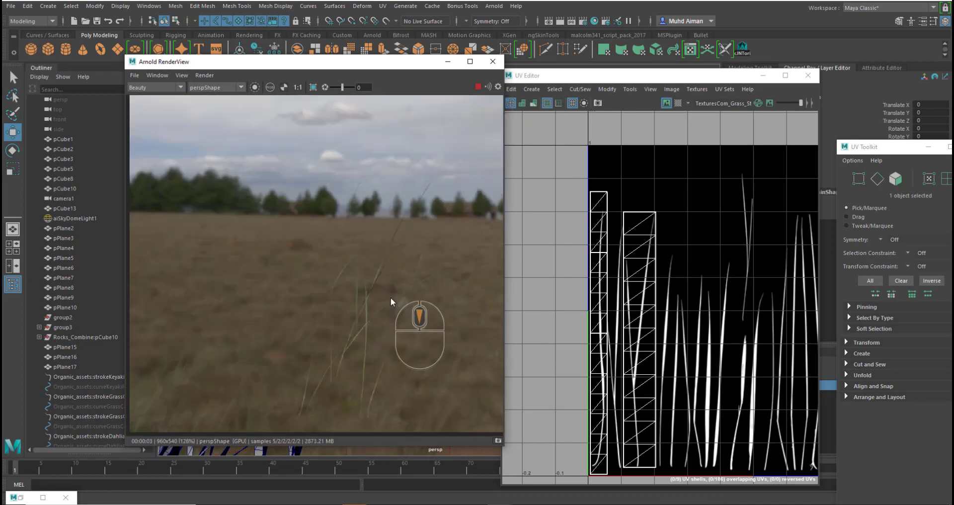
scroll(374, 340, up, 1)
scroll(374, 339, down, 1)
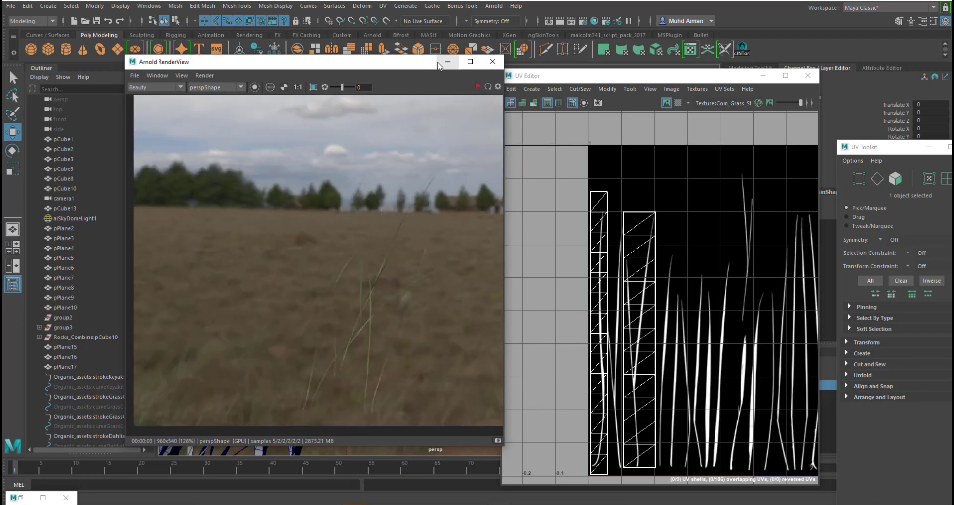
click(447, 61)
Step: Put the UV Editor away and open the grassCarpet2 brush attributes of the selected grass clump
click(764, 75)
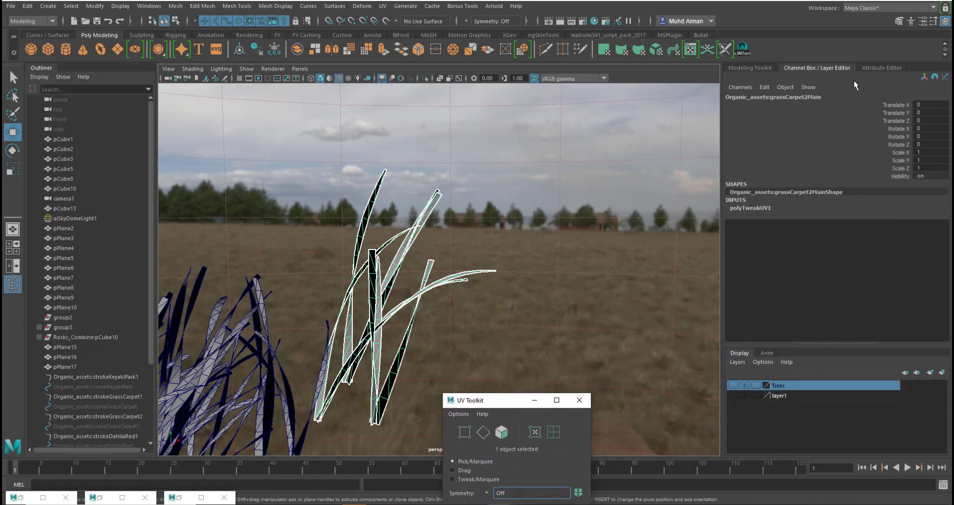
click(881, 68)
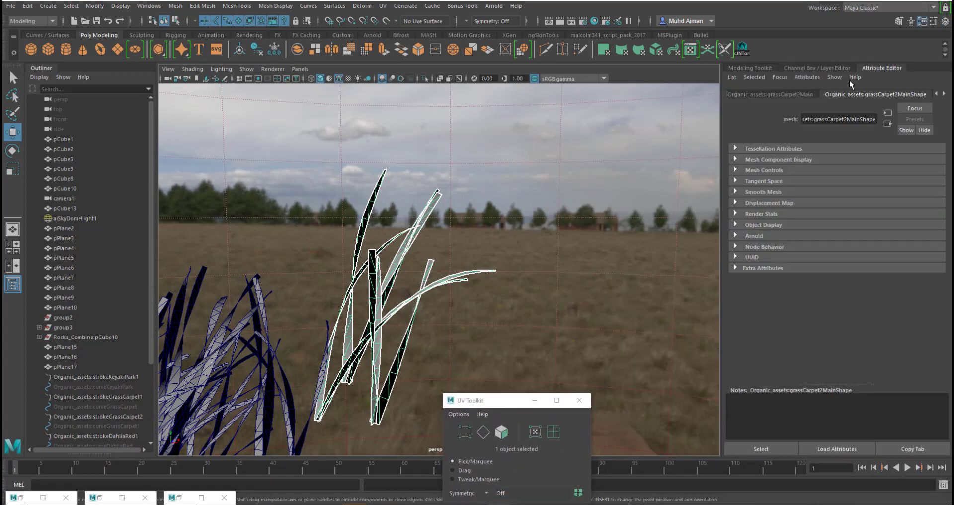
click(944, 94)
click(943, 94)
click(944, 94)
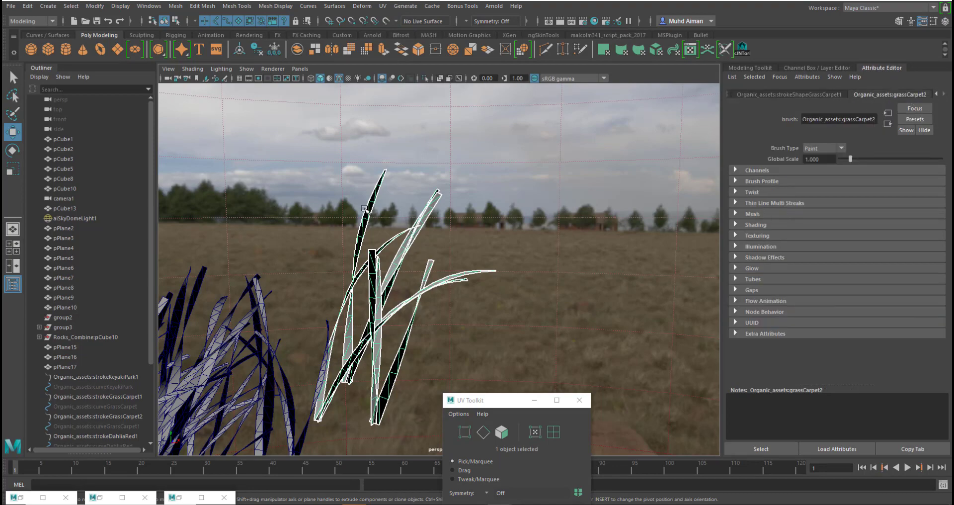
mouse_move(364, 209)
alt+mouse_down()
mouse_move(460, 211)
mouse_move(413, 211)
mouse_move(235, 133)
alt+mouse_up()
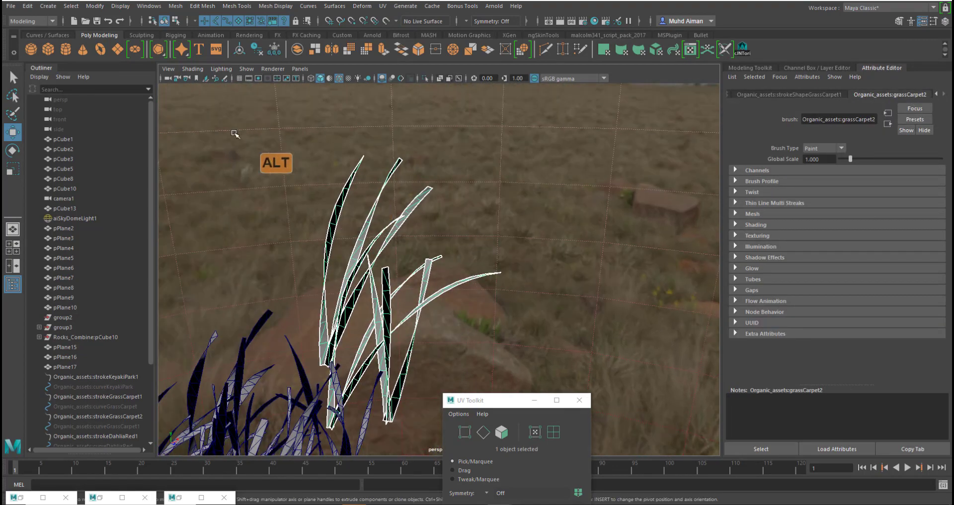
mouse_move(316, 230)
alt+mouse_down()
mouse_move(372, 274)
mouse_move(392, 269)
alt+mouse_up()
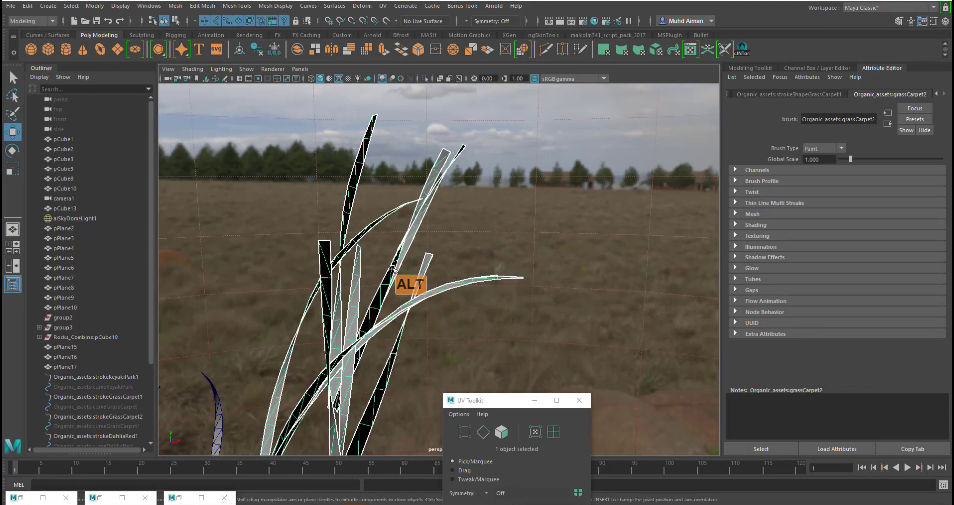
alt+right_drag(377, 243, 395, 229)
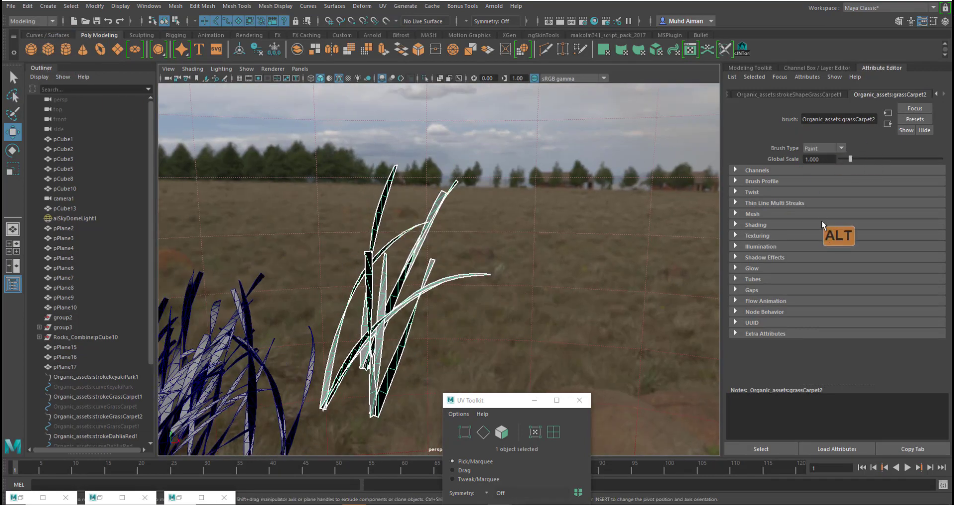
Step: In the brush's tube creation settings, set Width Bias to about -0.115 and Tube Width 2 to about 0.023
click(735, 279)
click(737, 308)
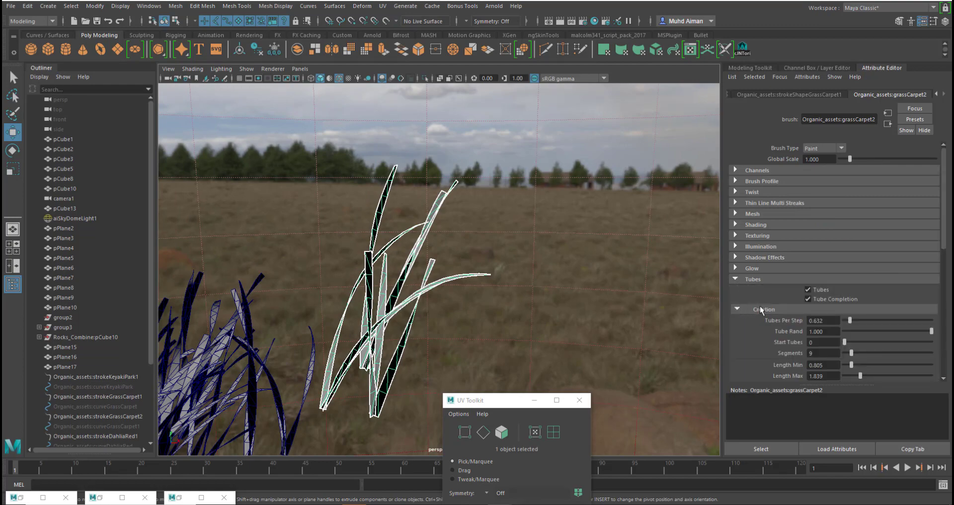
scroll(796, 299, down, 3)
mouse_move(373, 264)
alt+mouse_down()
mouse_move(489, 284)
mouse_move(333, 327)
alt+mouse_up()
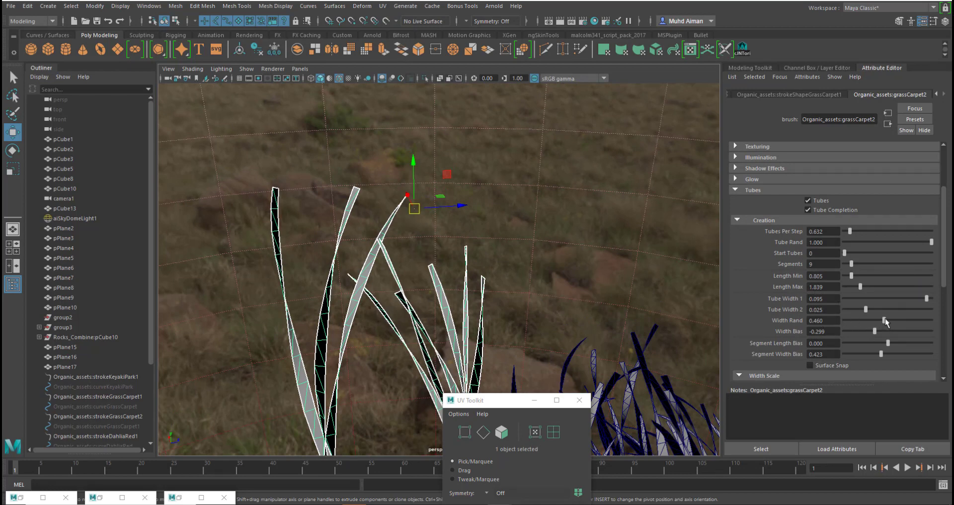
mouse_move(875, 331)
mouse_down()
mouse_move(883, 334)
mouse_move(863, 309)
mouse_up()
Step: Raise the Elevation Max of the grass tubes to about 0.971
scroll(818, 266, down, 3)
scroll(818, 267, down, 4)
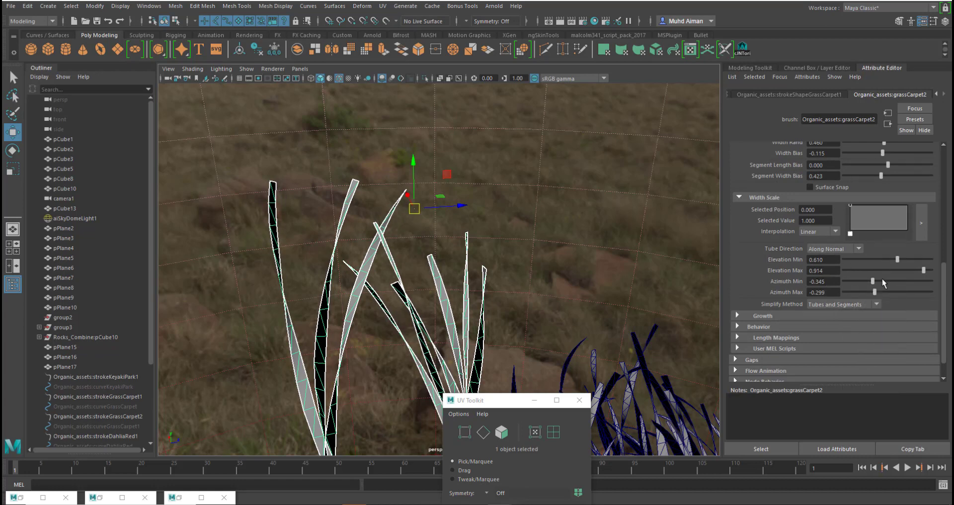
drag(925, 270, 930, 271)
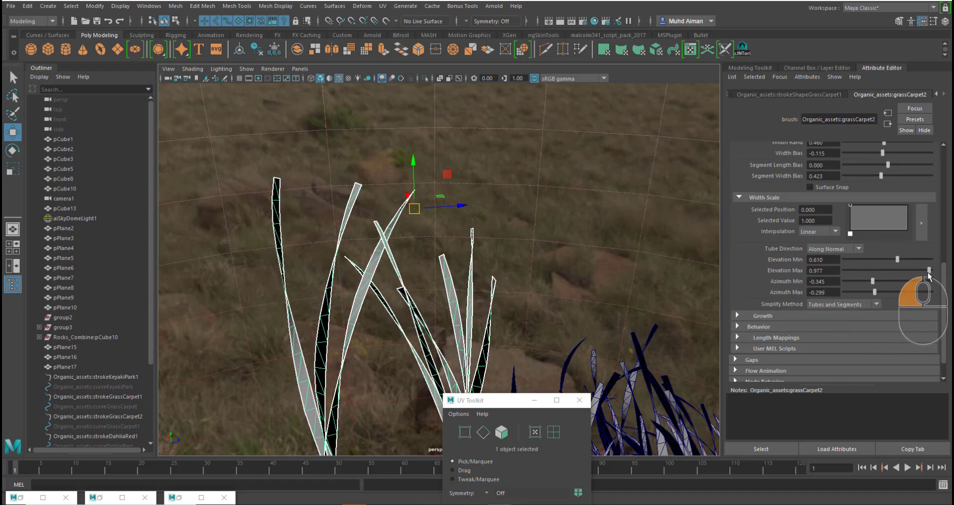
Step: Add a point at position 1.000 of the Width Scale ramp and set its value to 3
scroll(837, 269, up, 3)
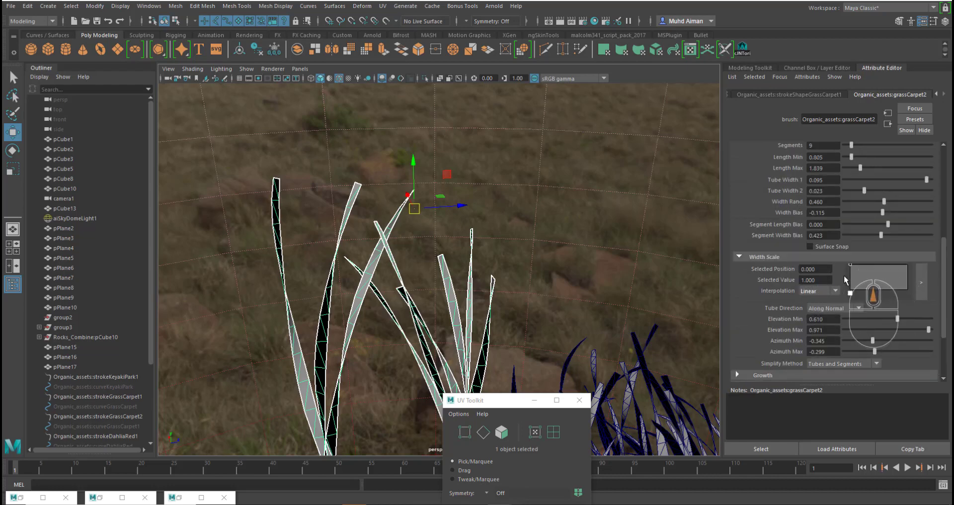
mouse_move(851, 265)
mouse_down()
mouse_move(850, 276)
mouse_move(850, 265)
mouse_up()
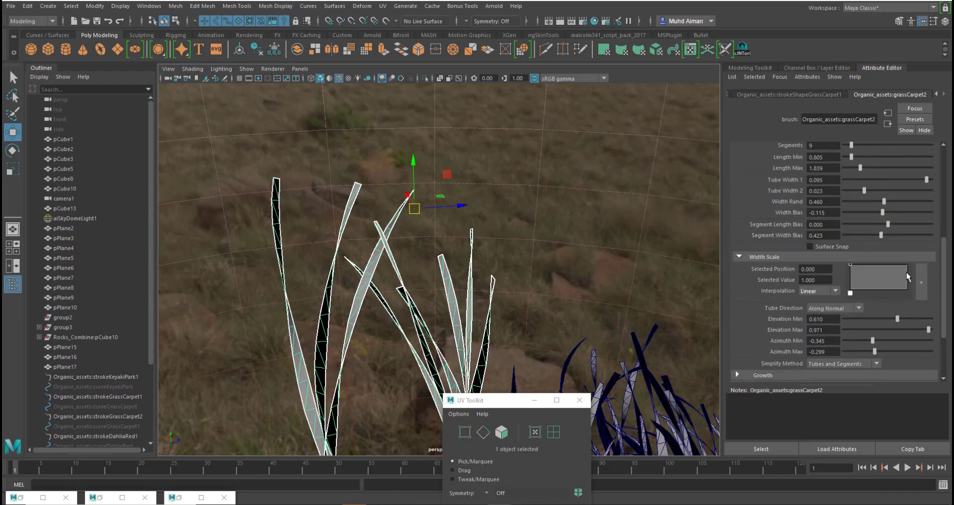
drag(908, 271, 911, 257)
scroll(853, 261, down, 3)
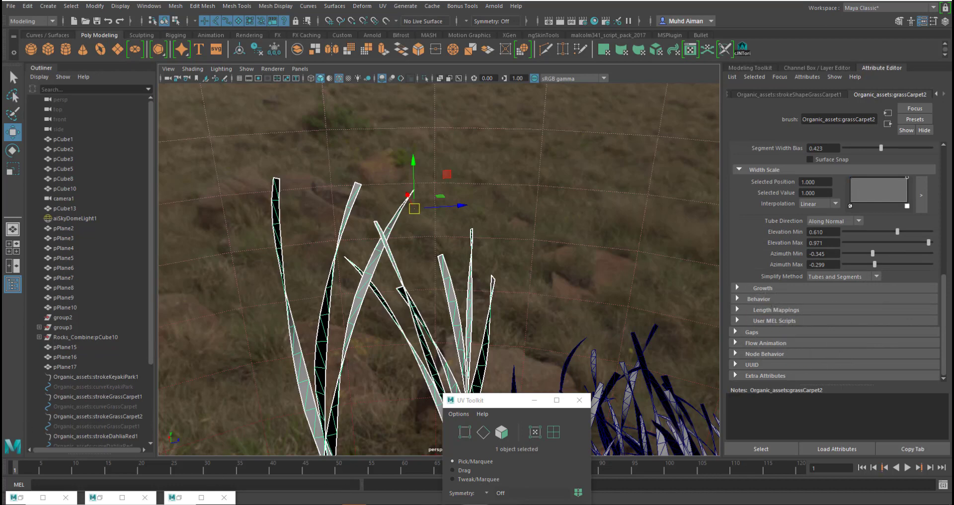
key(ctrl+z)
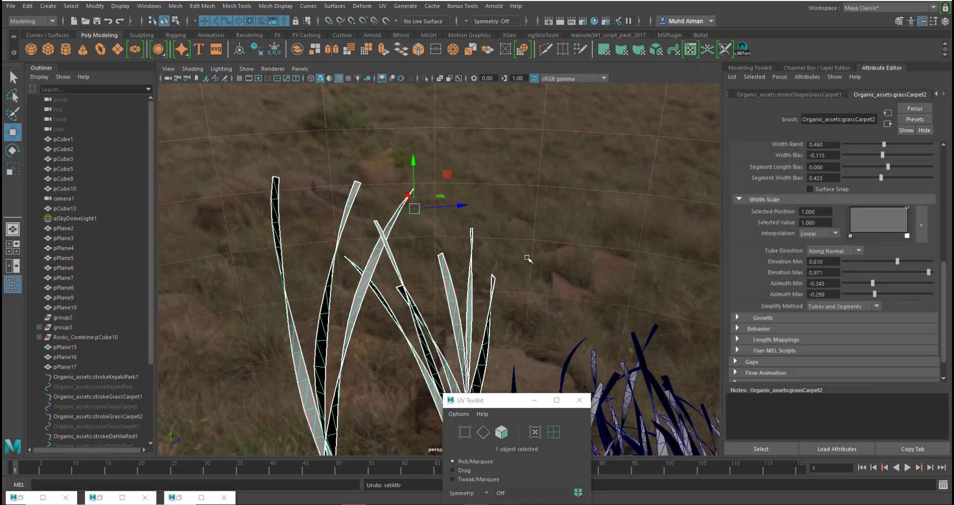
drag(815, 223, 795, 222)
text(3)
key(Return)
Step: Frame the widened grass clump and examine its blades in the Arnold live render beside the UV layout
alt+drag(487, 314, 477, 362)
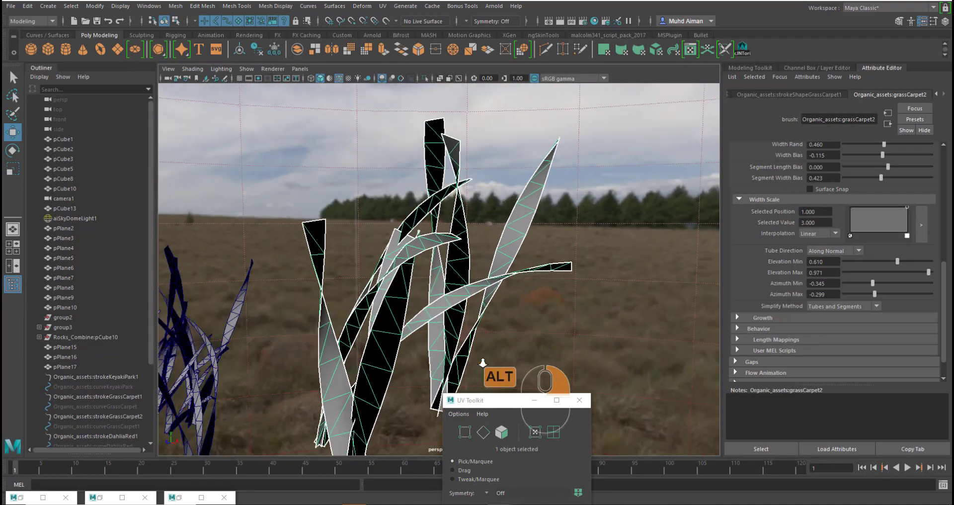
alt+middle_drag(477, 363, 513, 299)
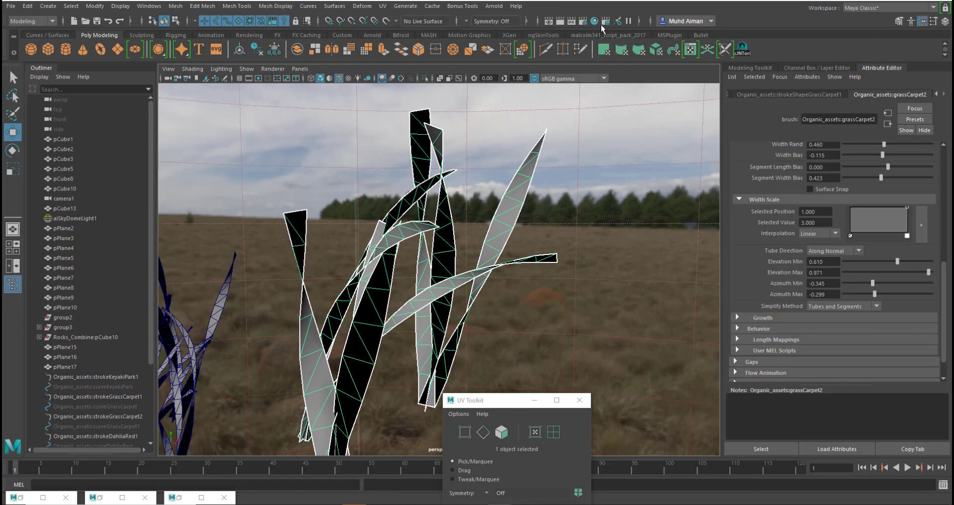
click(177, 501)
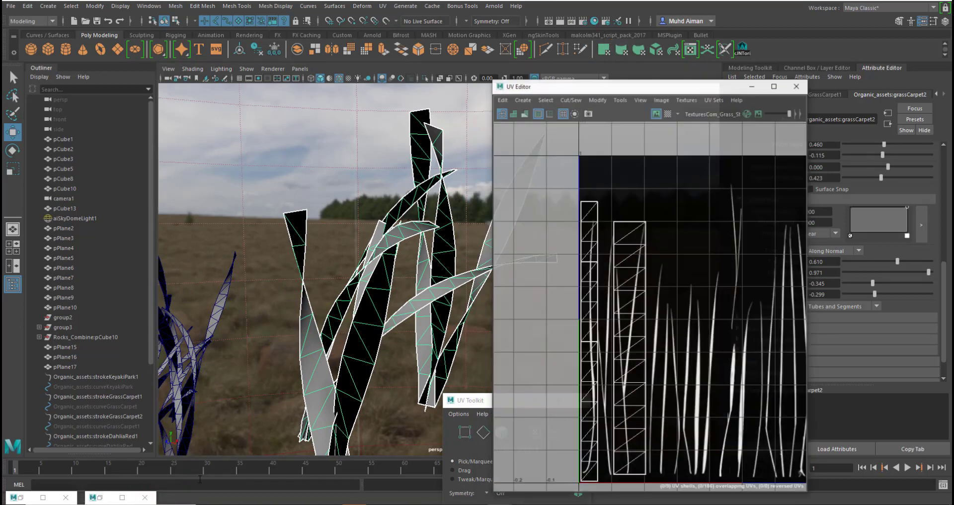
click(92, 498)
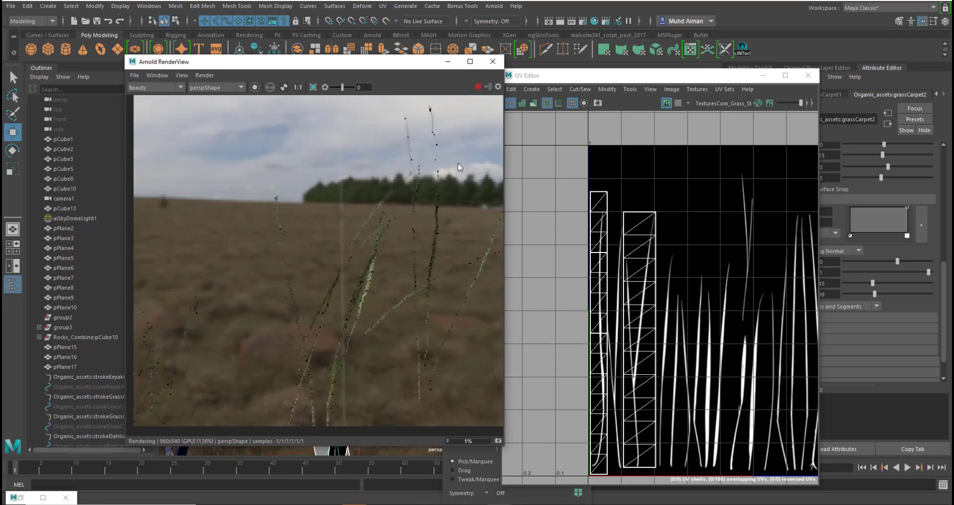
scroll(431, 294, down, 1)
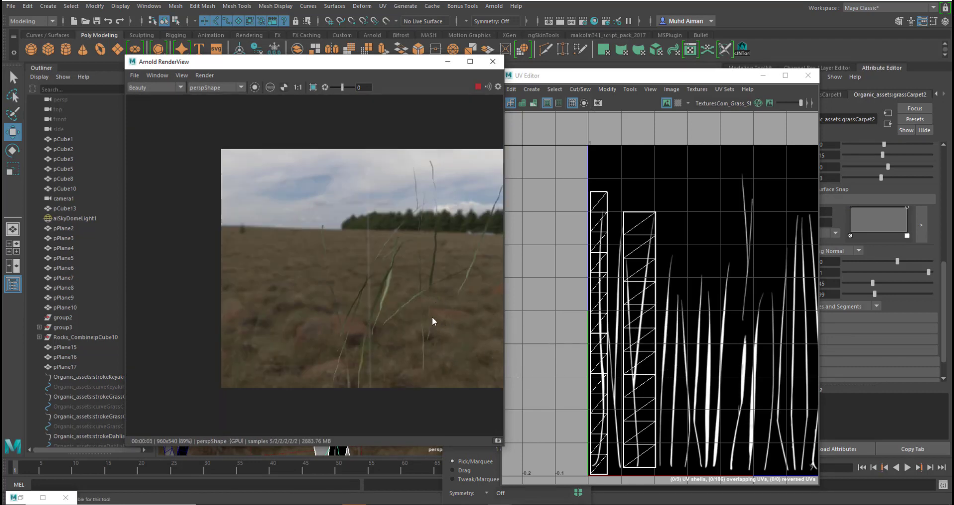
alt+right_drag(419, 245, 599, 449)
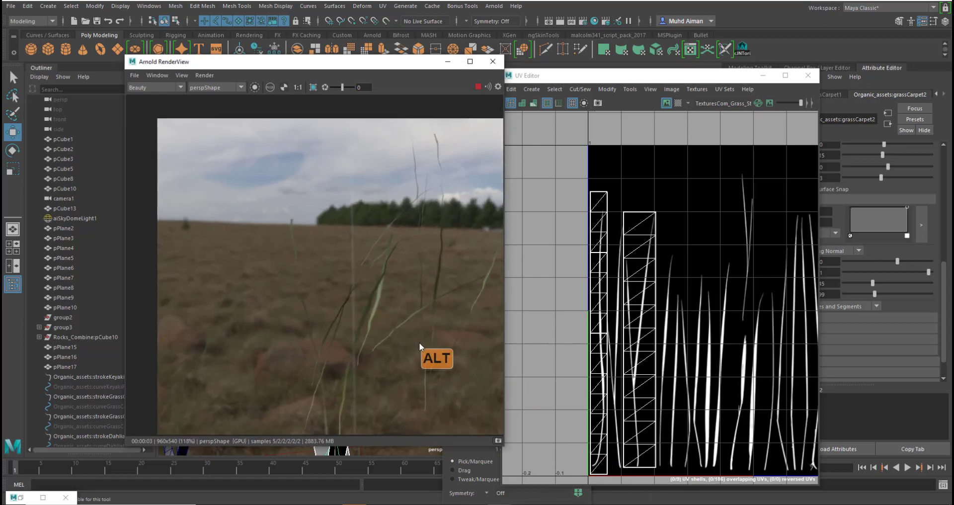
alt+middle_drag(416, 341, 395, 251)
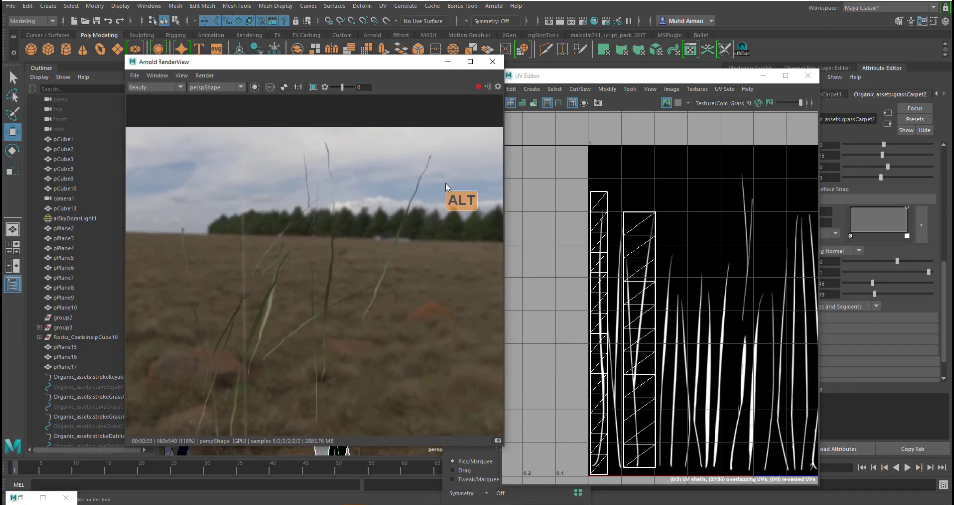
Step: Uncover the brush attributes and set the value of the Width Scale ramp's end point to 2
drag(579, 78, 618, 68)
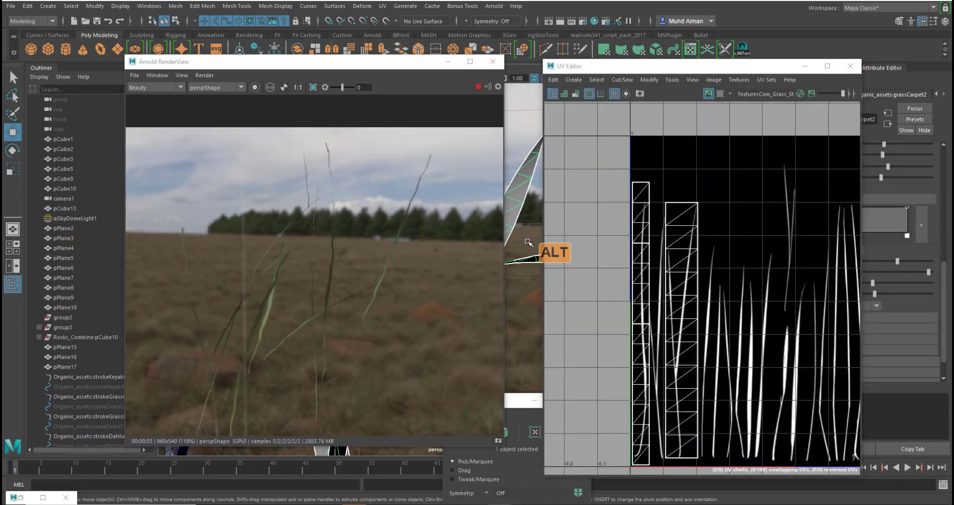
alt+middle_drag(521, 242, 531, 246)
alt+drag(720, 69, 469, 248)
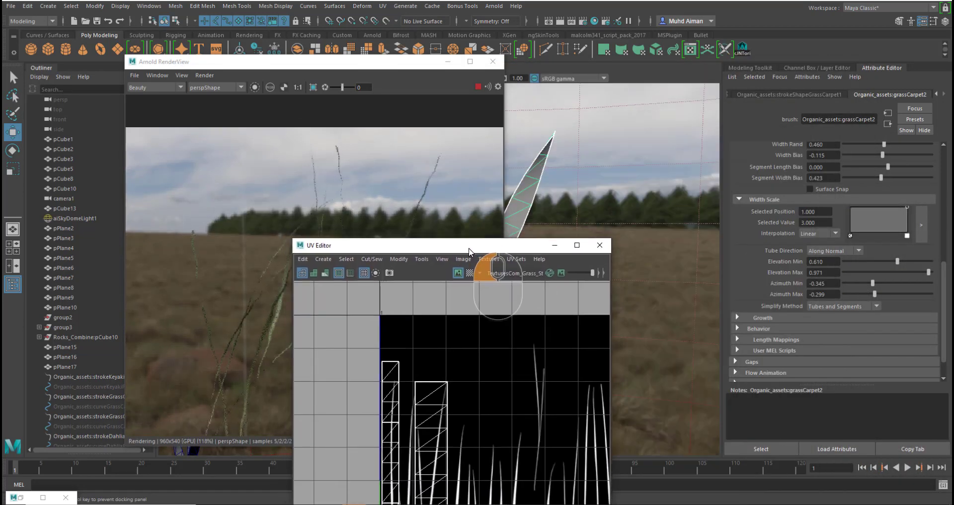
drag(822, 223, 794, 222)
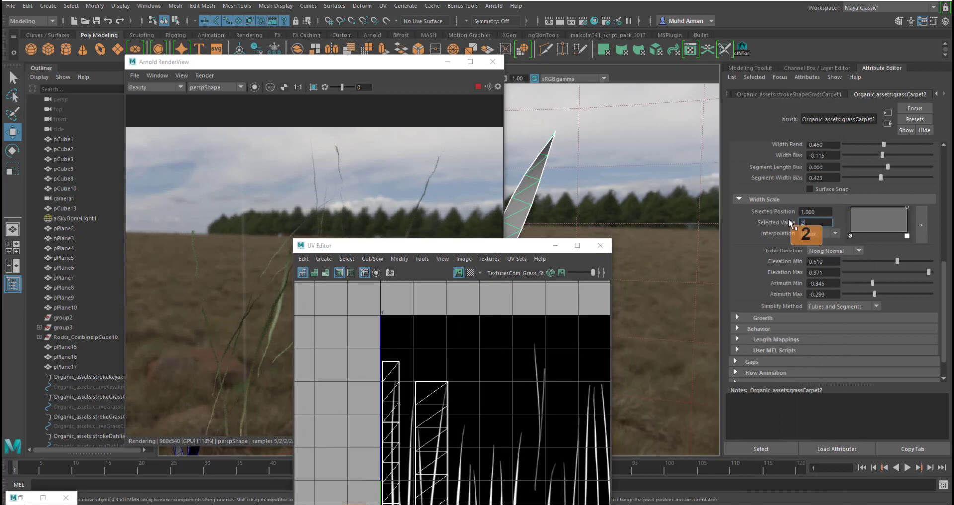
text(2)
key(Return)
Step: Move the UV Editor clear of the live render and examine the grass clump from a higher viewpoint
click(379, 250)
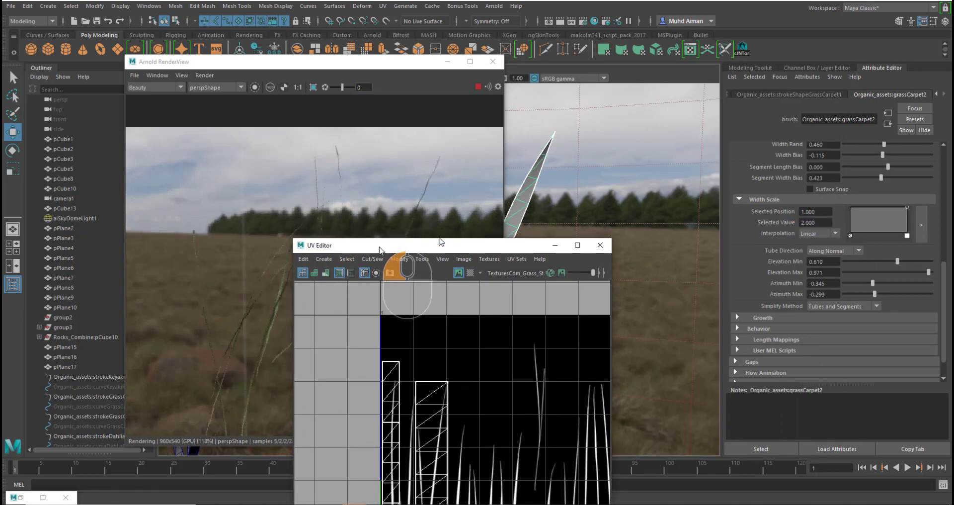
drag(379, 250, 612, 98)
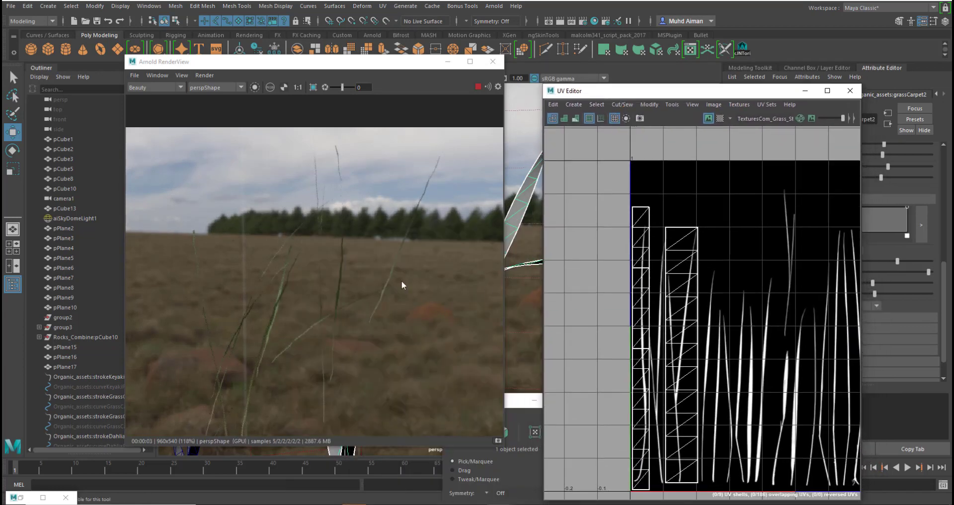
scroll(401, 281, down, 2)
scroll(356, 358, up, 2)
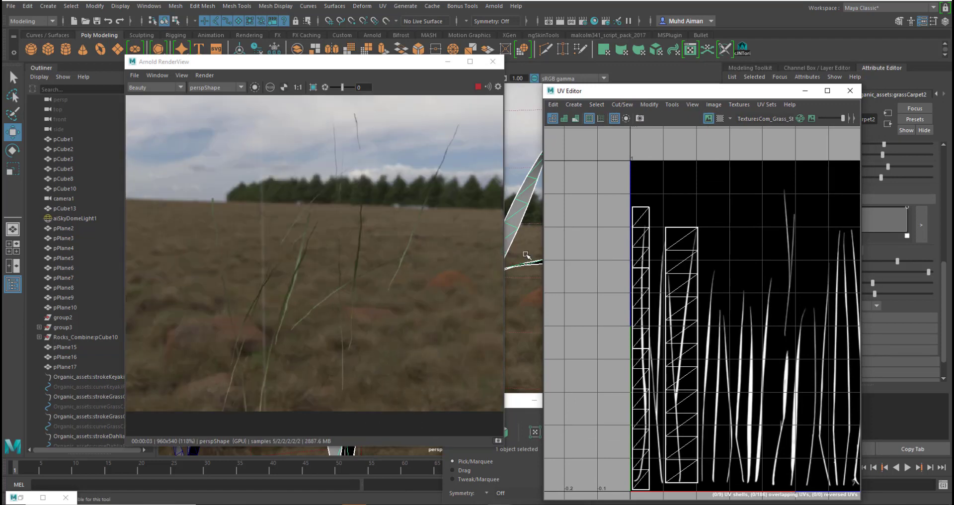
alt+drag(526, 255, 527, 302)
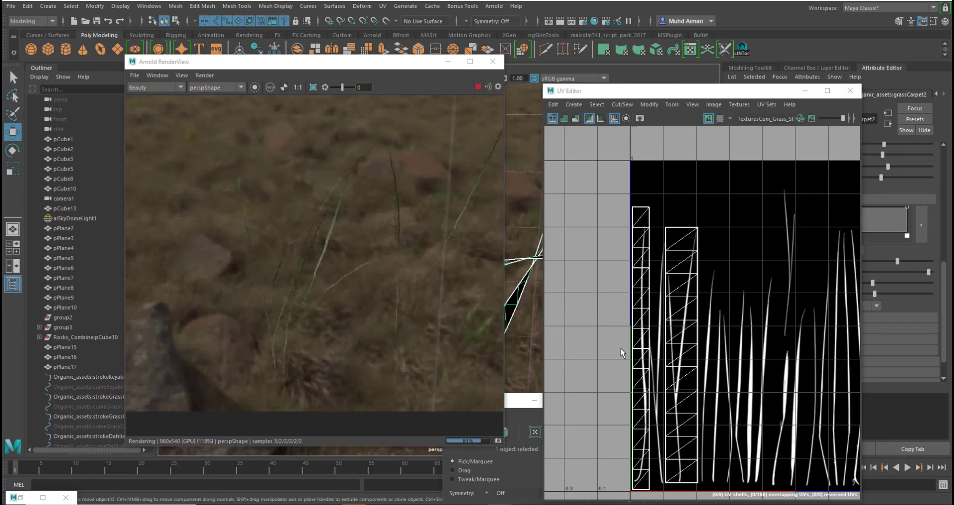
Step: Select the UVs of the grass clump's leftmost strip and scale it narrower horizontally around the first grass blade of the texture
right_drag(653, 269, 703, 268)
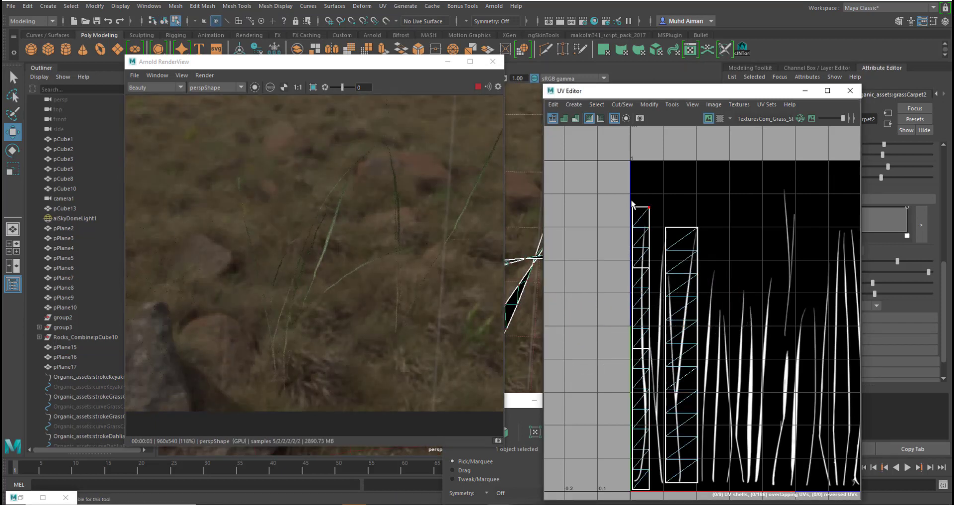
drag(616, 183, 664, 468)
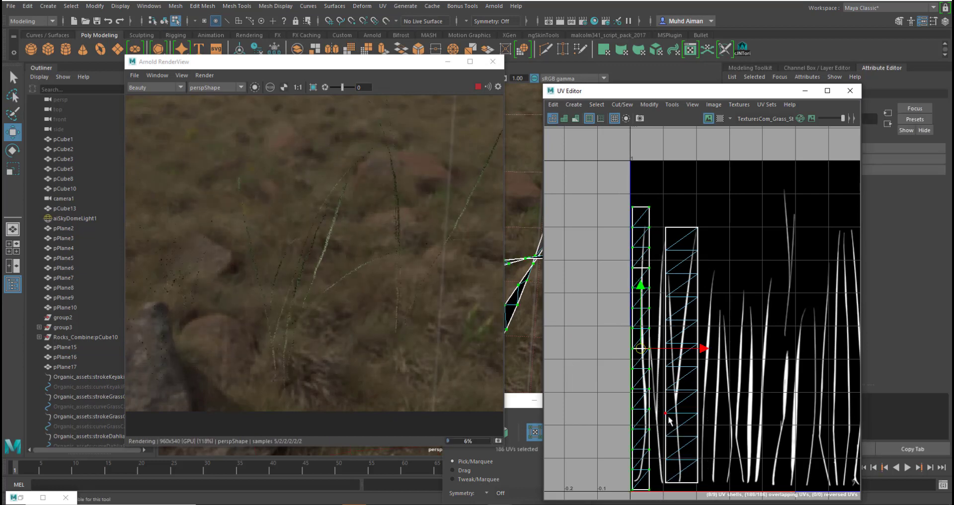
key(r)
mouse_move(699, 349)
mouse_down()
mouse_move(664, 349)
mouse_move(703, 351)
mouse_up()
key(w)
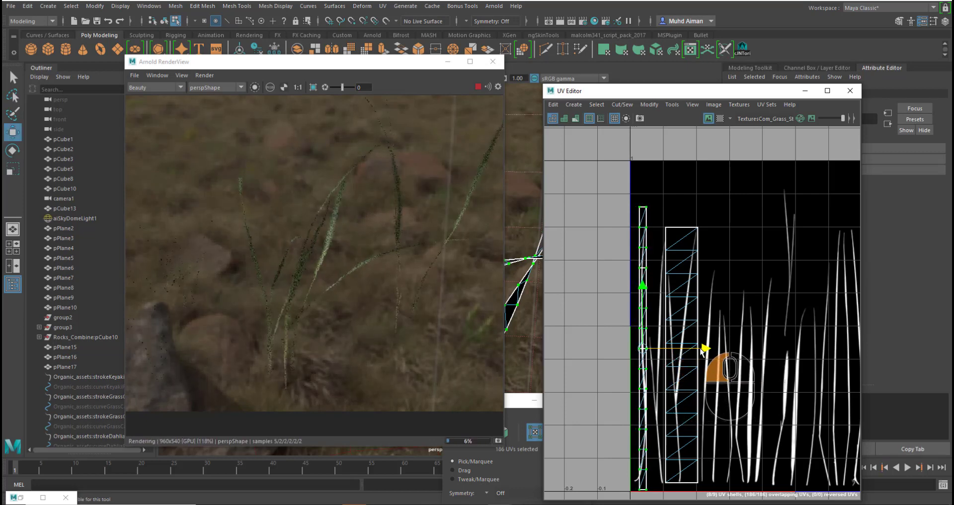
key(r)
click(688, 349)
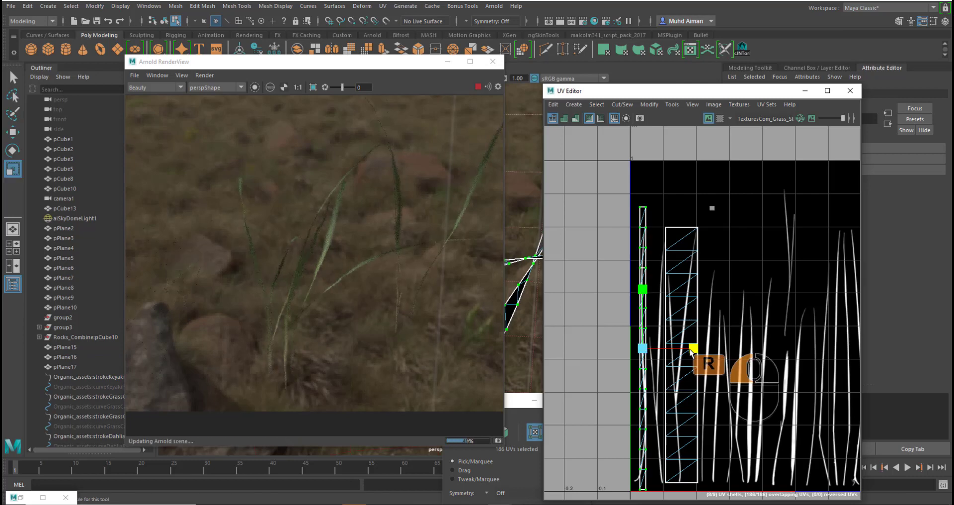
drag(686, 353, 685, 352)
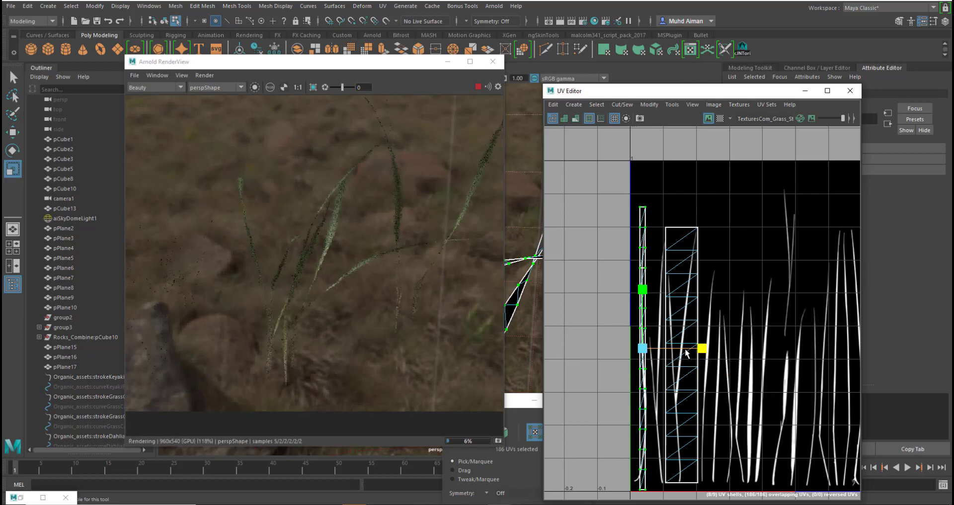
scroll(295, 243, down, 2)
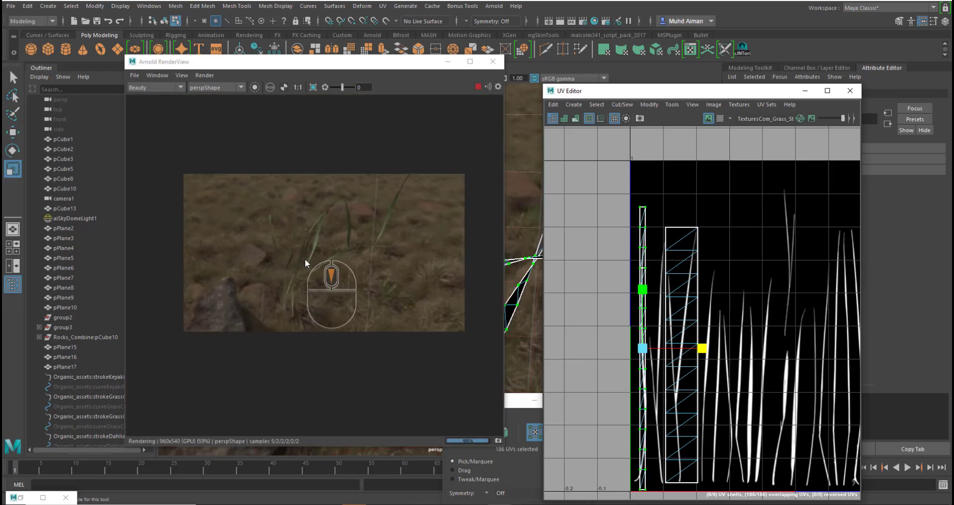
Step: Move the narrow UV strip onto a slanted blade near the texture's middle, shortening and rotating it to follow that blade
drag(703, 349, 823, 361)
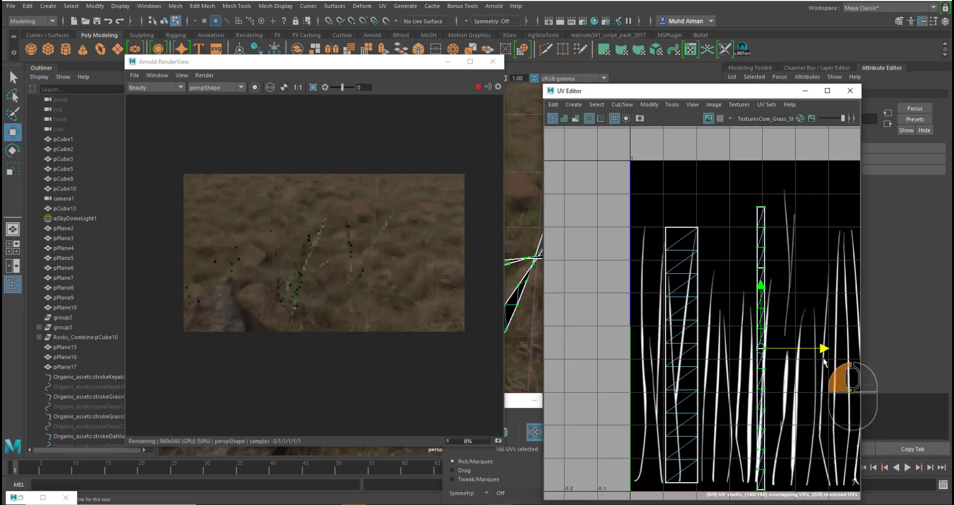
key(e)
drag(814, 324, 824, 350)
key(w)
key(r)
drag(764, 290, 764, 310)
key(w)
drag(827, 372, 820, 372)
key(e)
drag(808, 331, 746, 356)
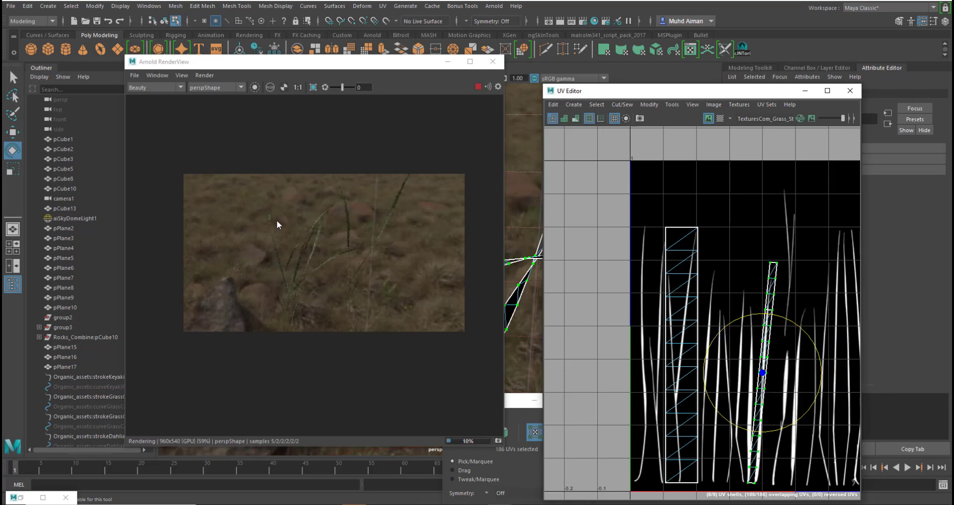
scroll(276, 224, up, 2)
scroll(360, 276, down, 2)
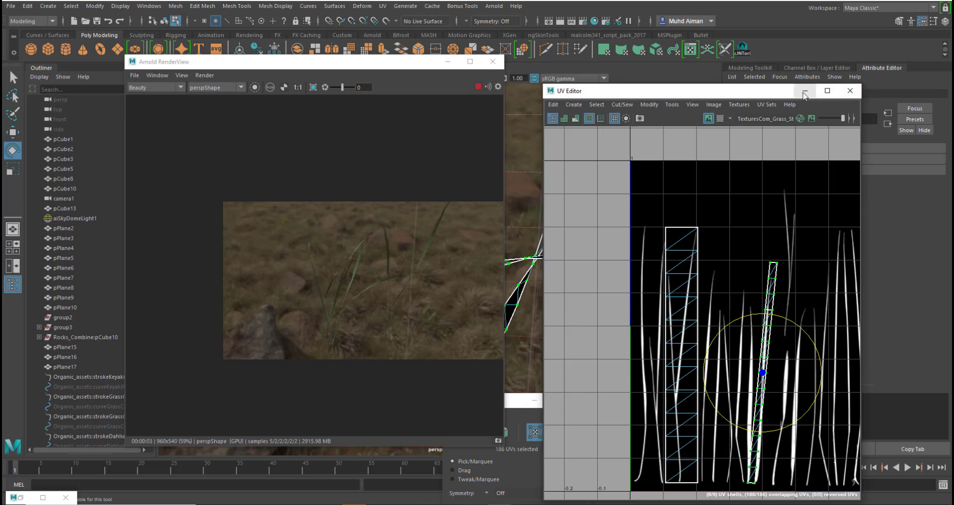
Step: Select the neighbouring dense grass clump in the viewport and assign the Arnold_Grass material to it
click(448, 61)
right_drag(485, 189, 525, 173)
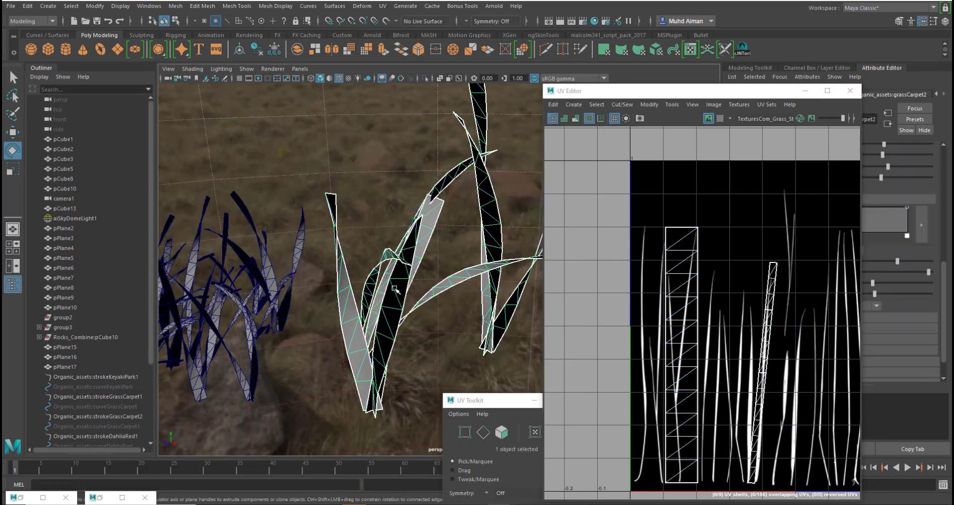
scroll(353, 309, down, 2)
click(305, 297)
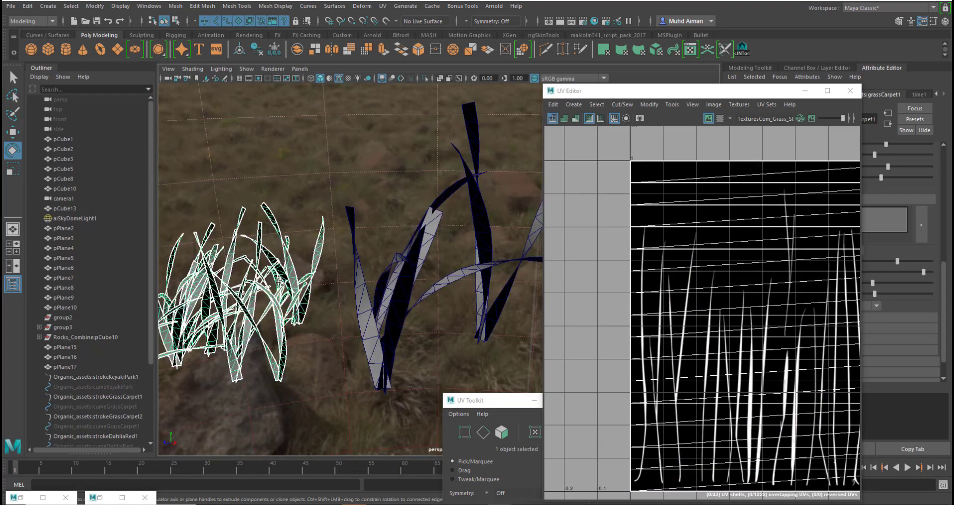
alt+drag(318, 306, 398, 276)
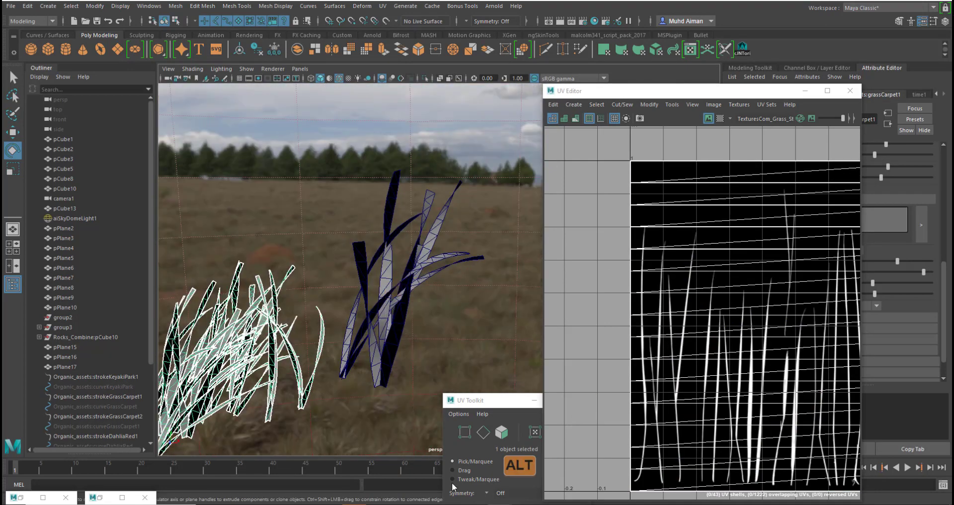
click(102, 496)
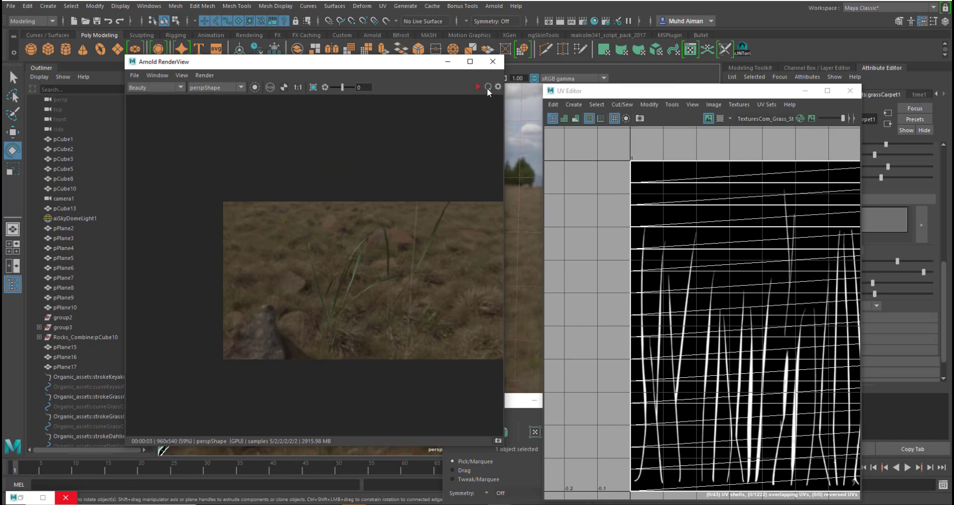
click(21, 498)
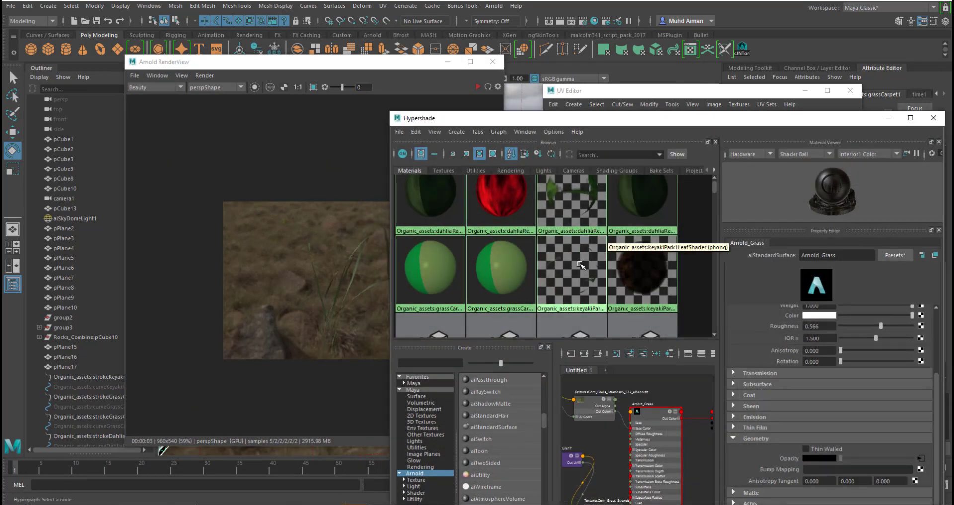
scroll(679, 250, down, 1)
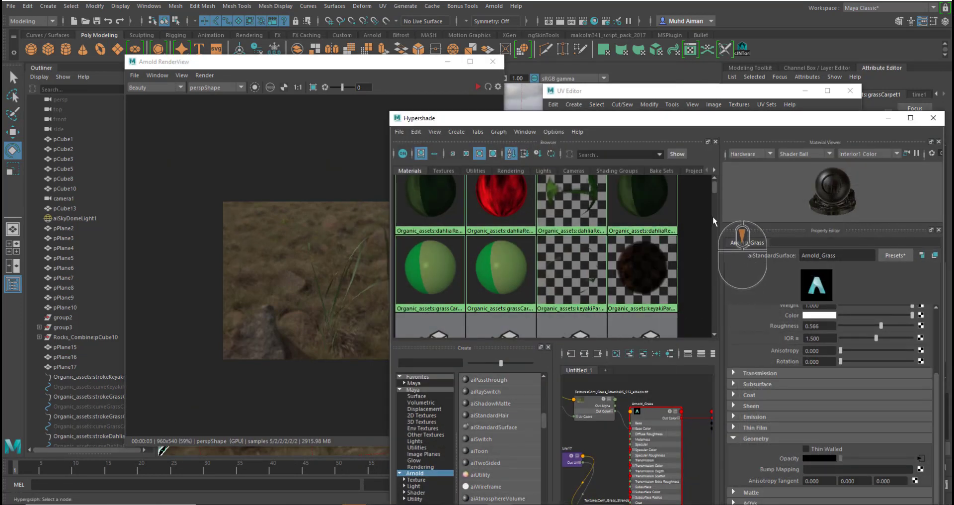
mouse_move(714, 186)
mouse_down()
mouse_move(718, 169)
mouse_move(717, 197)
mouse_move(716, 182)
mouse_up()
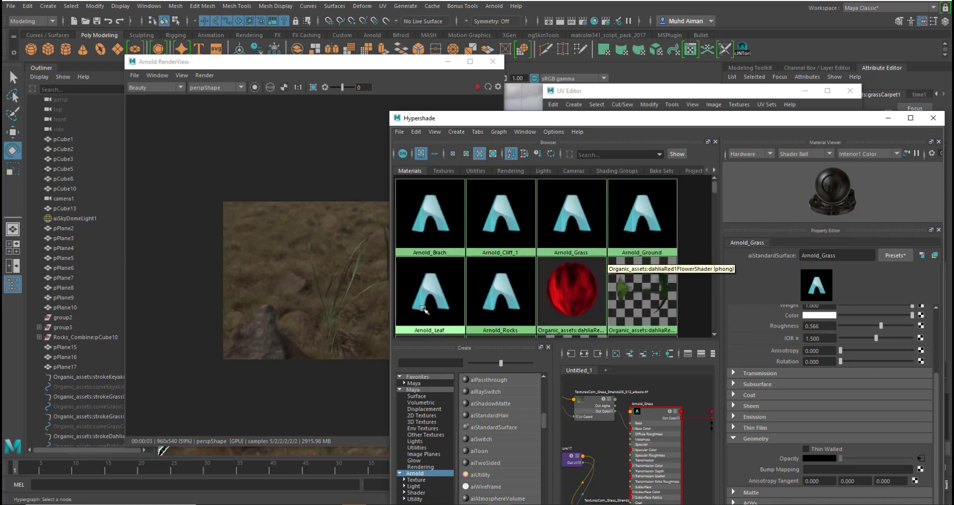
scroll(608, 240, down, 1)
scroll(608, 239, up, 1)
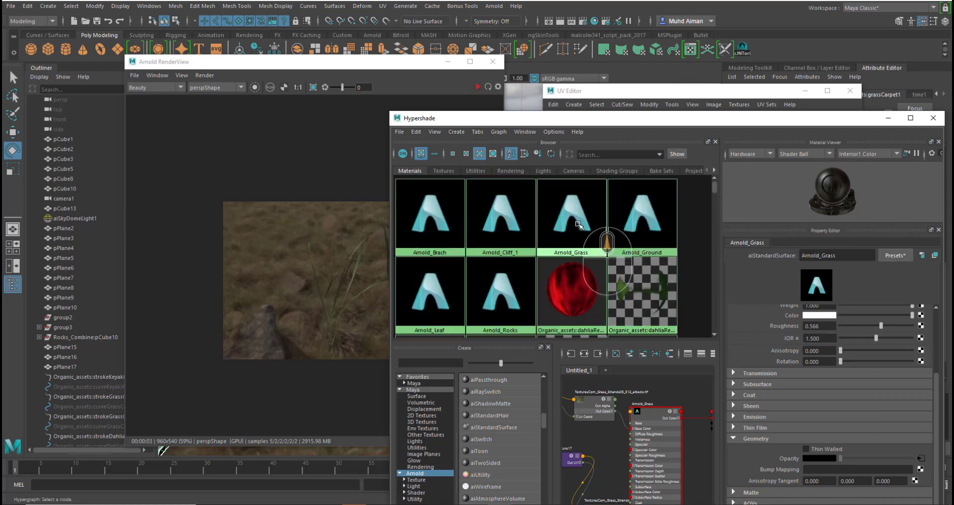
right_drag(607, 241, 578, 199)
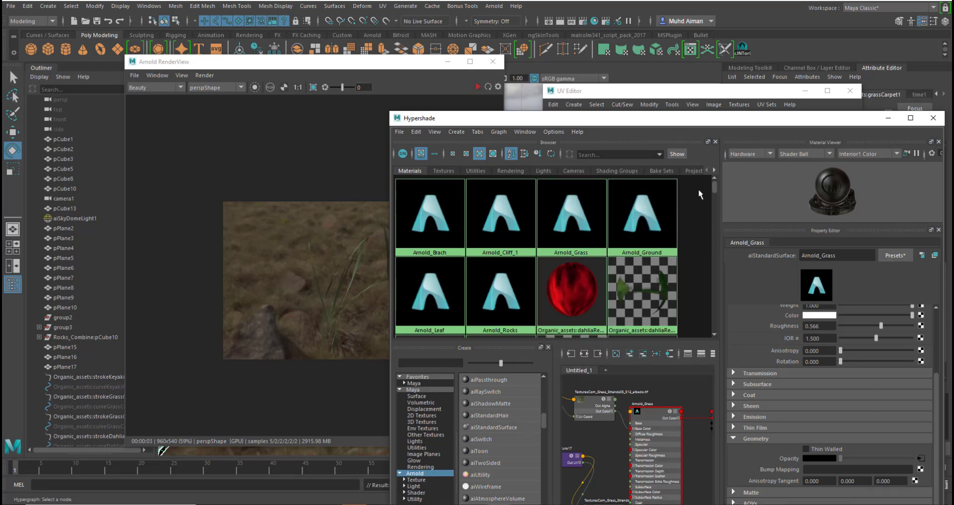
Step: Uncover the UV layout, select all UVs of the dense clump, and squeeze them into a narrow column near the texture's left edge
drag(412, 62, 531, 72)
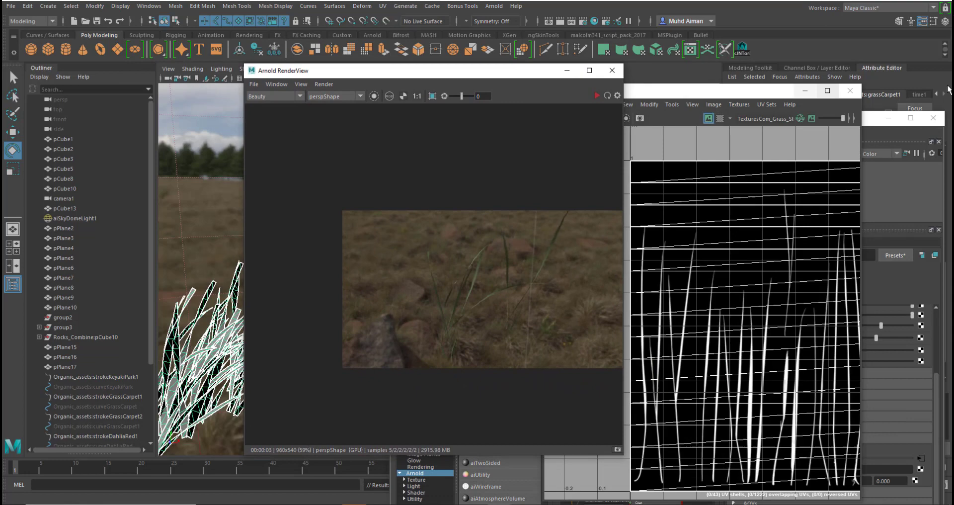
click(889, 119)
drag(725, 90, 732, 90)
scroll(703, 278, down, 2)
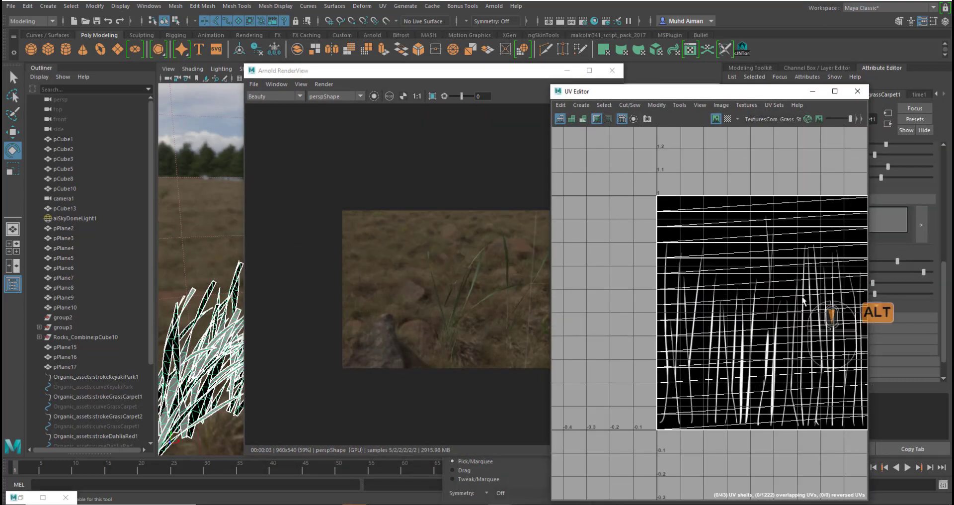
alt+middle_drag(804, 301, 734, 310)
alt+right_drag(735, 309, 735, 270)
drag(602, 199, 835, 453)
key(r)
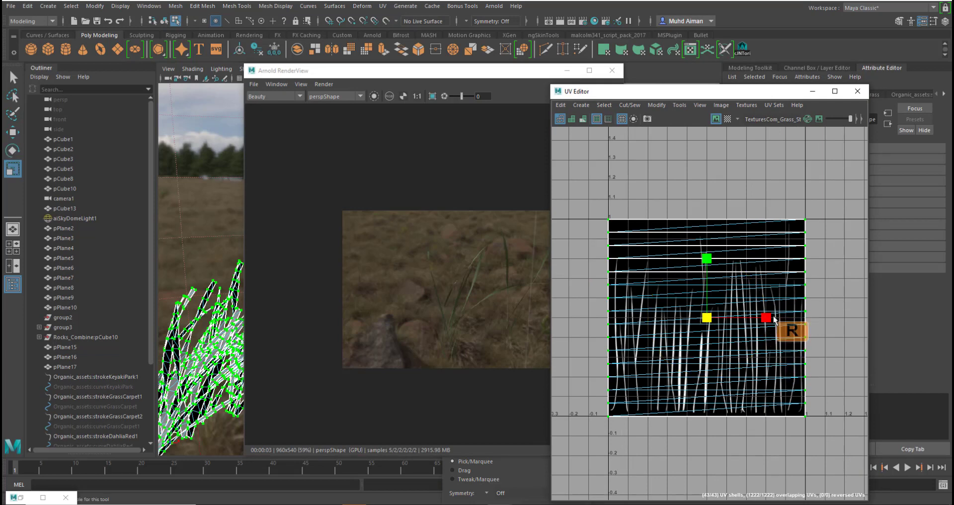
drag(774, 319, 693, 315)
key(w)
key(r)
key(w)
key(r)
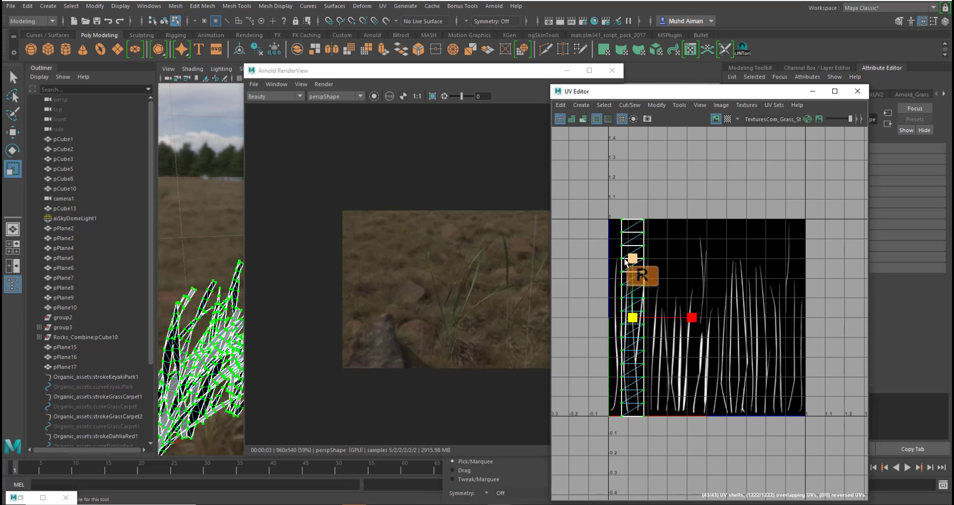
Step: Adjust the UV column's height and shift it slightly right over the slanted grass blades of the texture
mouse_move(633, 258)
mouse_down()
mouse_move(636, 282)
mouse_move(633, 254)
mouse_move(633, 269)
mouse_up()
key(w)
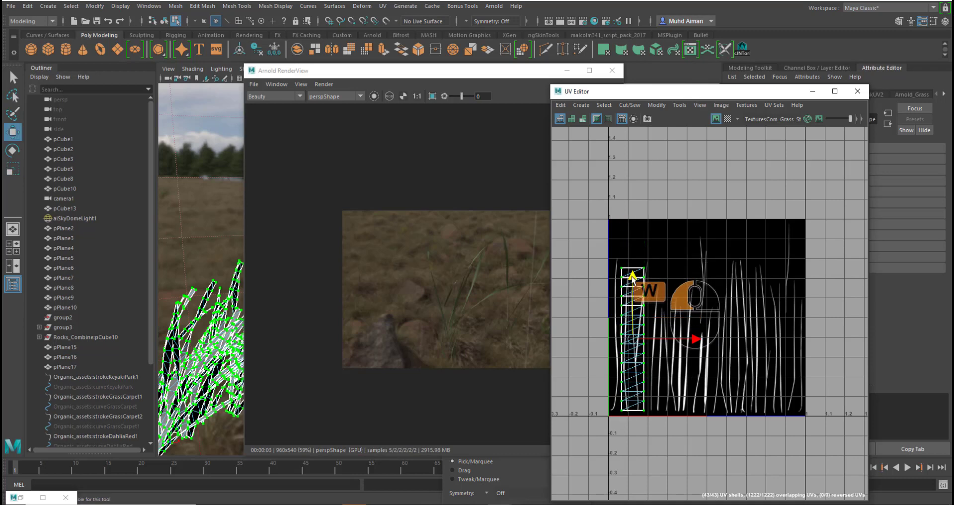
scroll(656, 290, up, 5)
alt+middle_drag(639, 294, 671, 249)
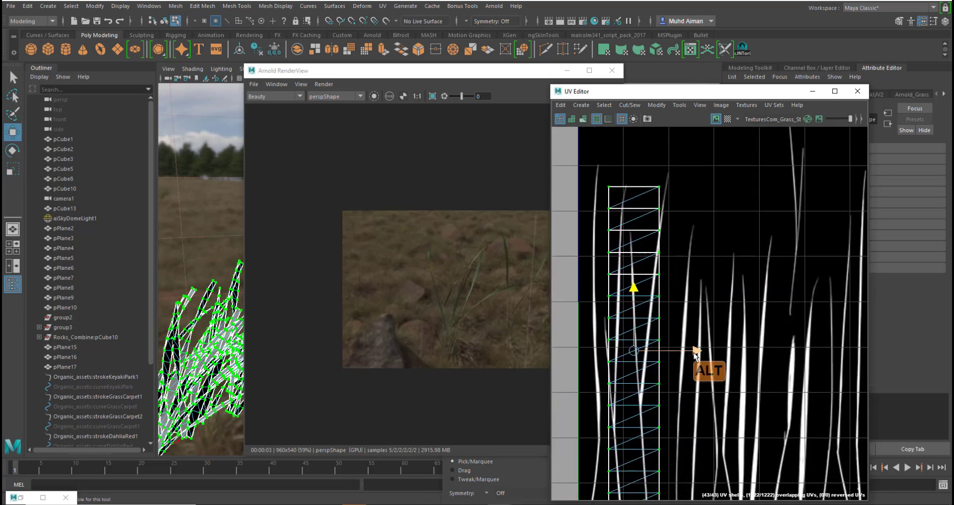
drag(697, 350, 707, 352)
key(w)
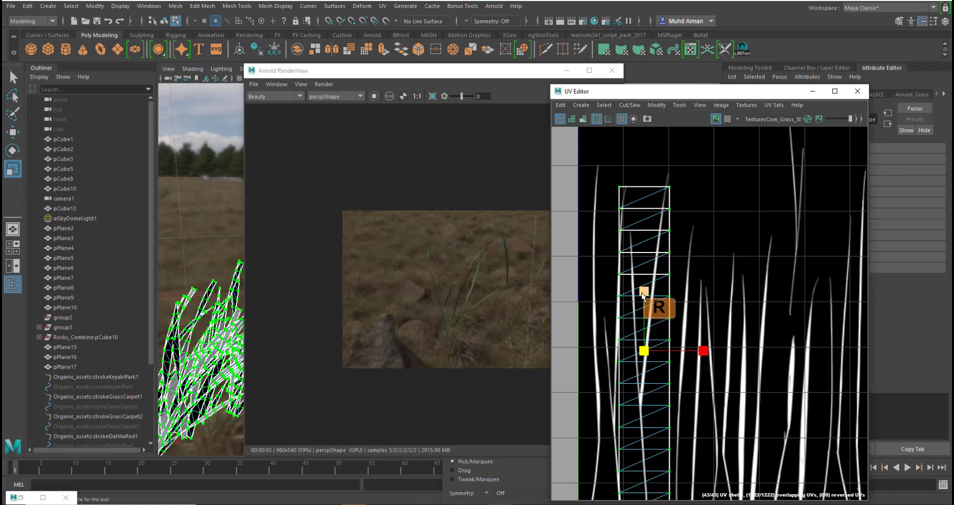
drag(644, 294, 642, 277)
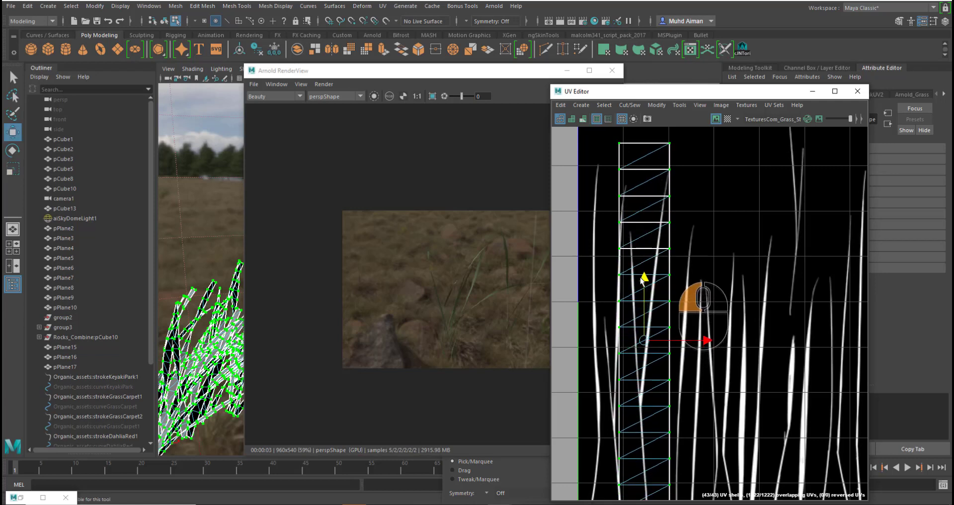
Step: Widen the UV column to span several of the leftmost blades and fit its height to their roots and tips
alt+middle_drag(703, 338, 703, 277)
key(r)
drag(702, 284, 730, 283)
key(w)
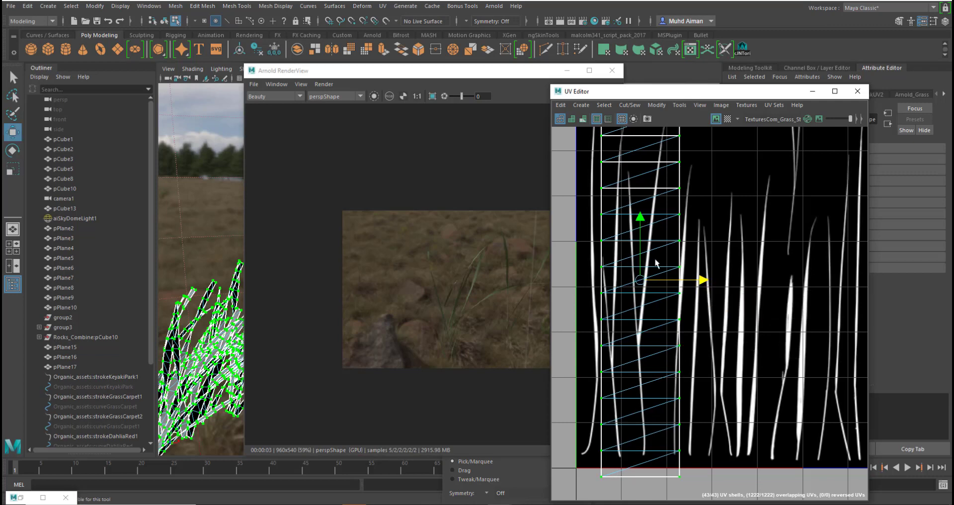
key(r)
drag(640, 220, 641, 233)
key(w)
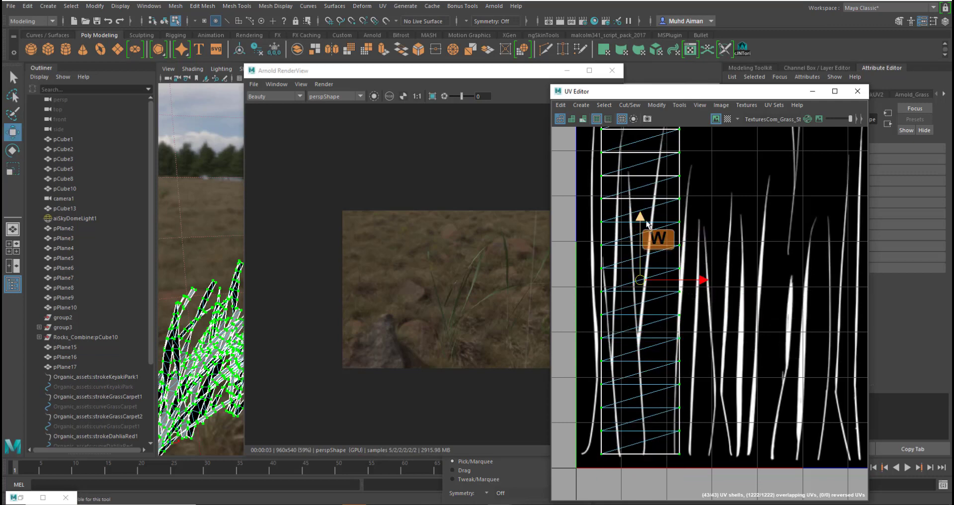
alt+middle_drag(640, 216, 646, 263)
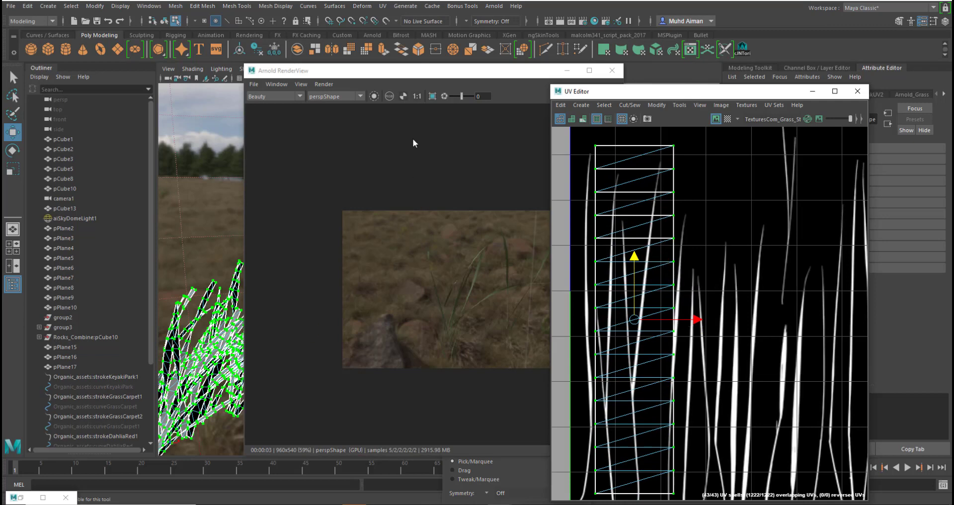
Step: Restart the Arnold live render and zoom in on the dense grass clump
drag(448, 77, 446, 81)
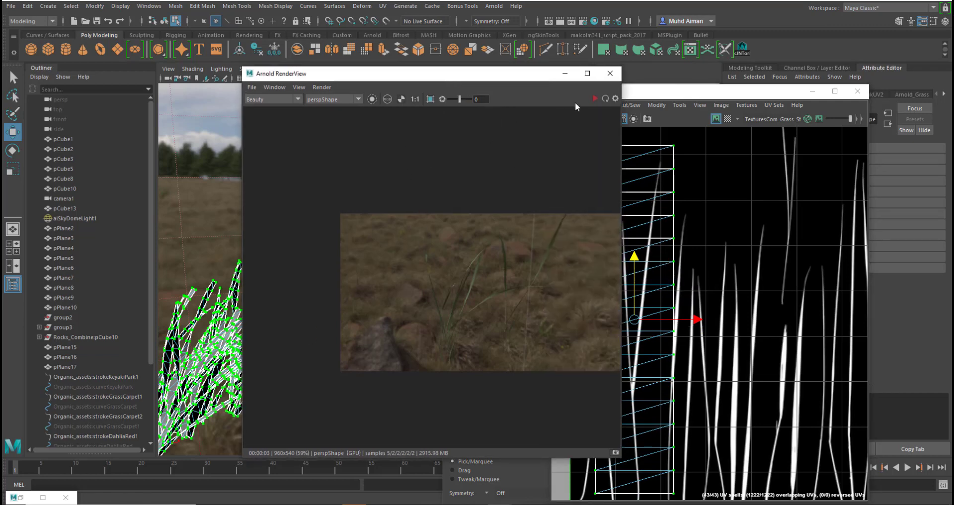
click(594, 99)
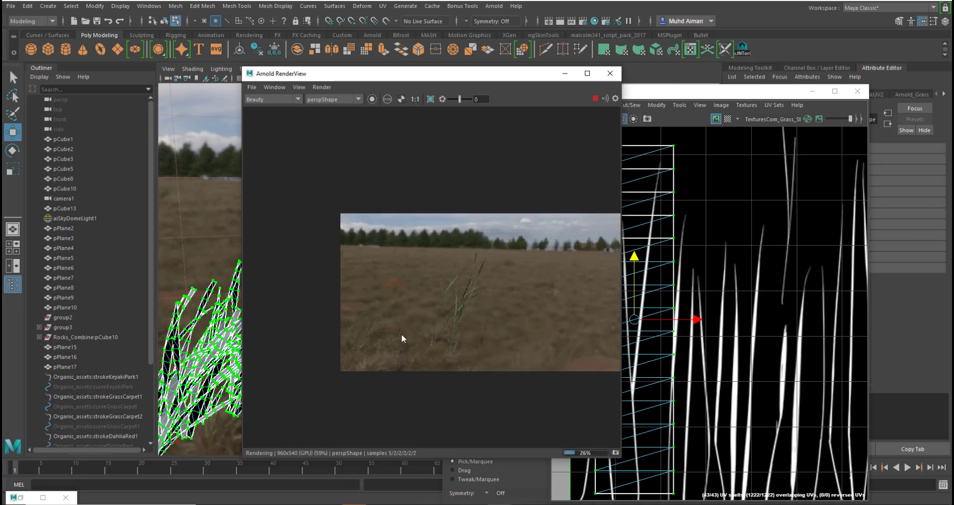
scroll(401, 350, up, 3)
alt+right_drag(401, 350, 431, 333)
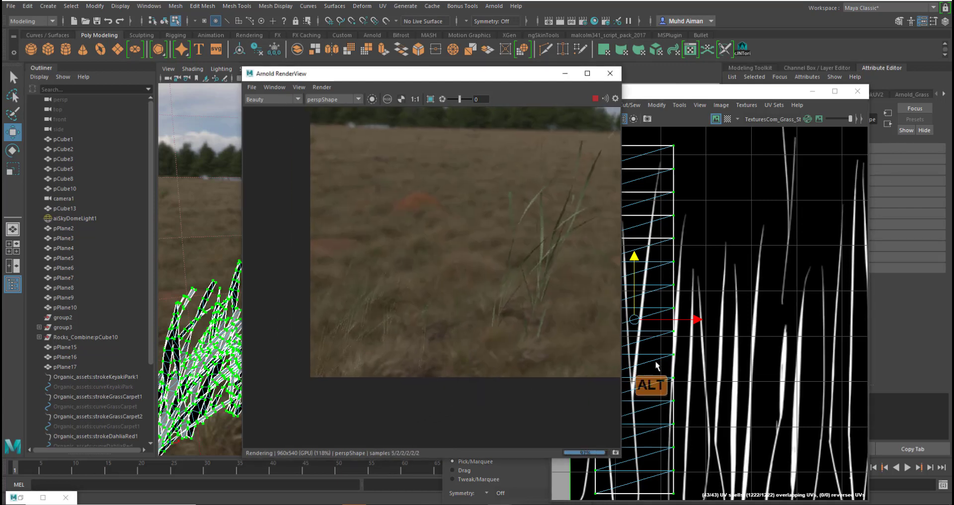
Step: Narrow the dense clump's UV column onto the texture's leftmost single blade and bring the updated live render into view
click(743, 91)
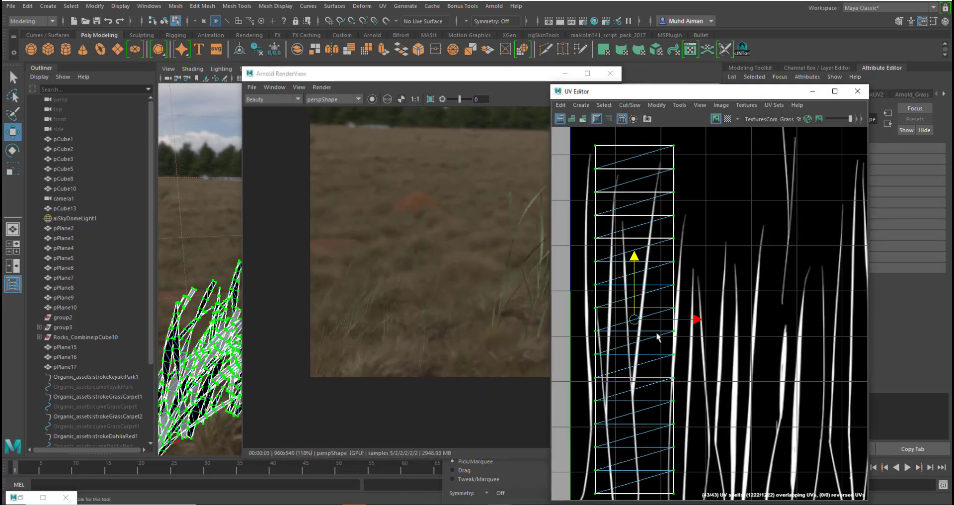
key(r)
drag(692, 319, 645, 324)
key(w)
key(r)
key(w)
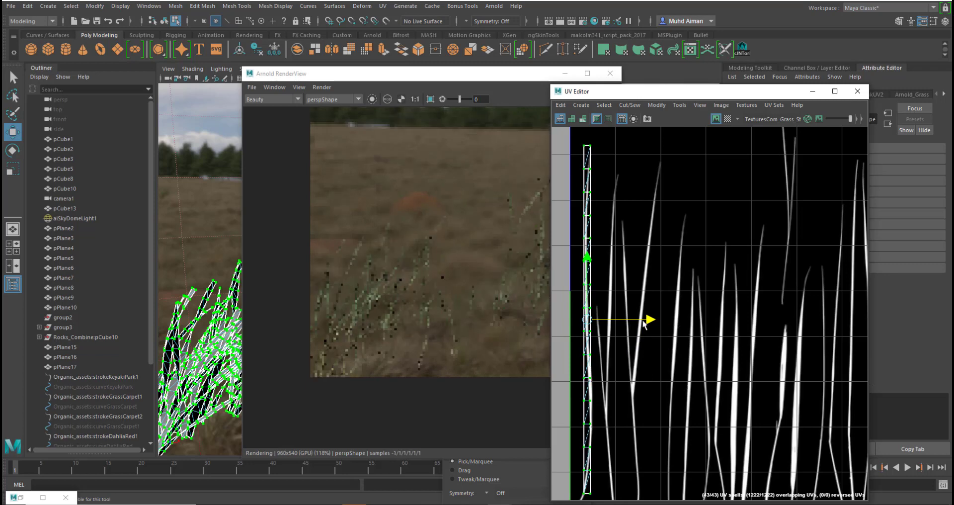
click(445, 82)
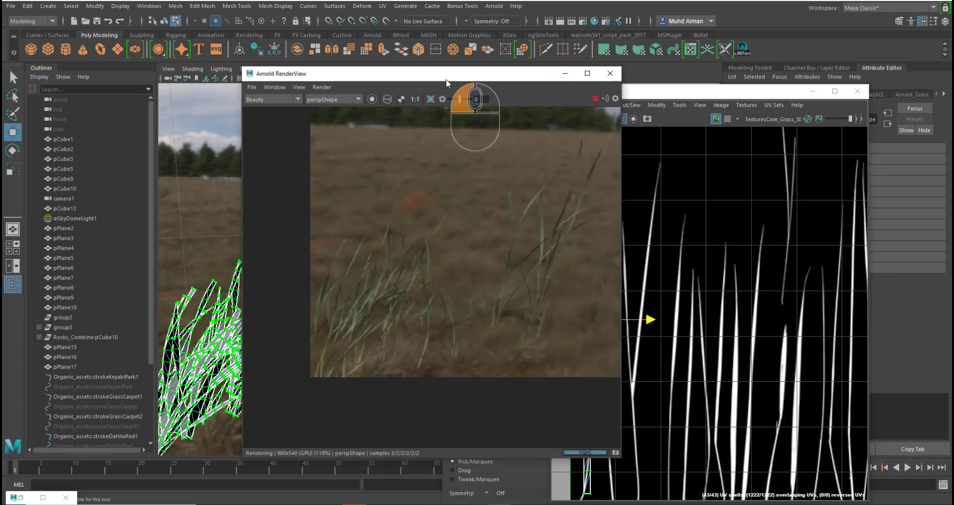
Step: Inspect the dense clump's blades in the live render and move the render window clear of the viewport grass
scroll(487, 255, down, 2)
scroll(499, 288, up, 4)
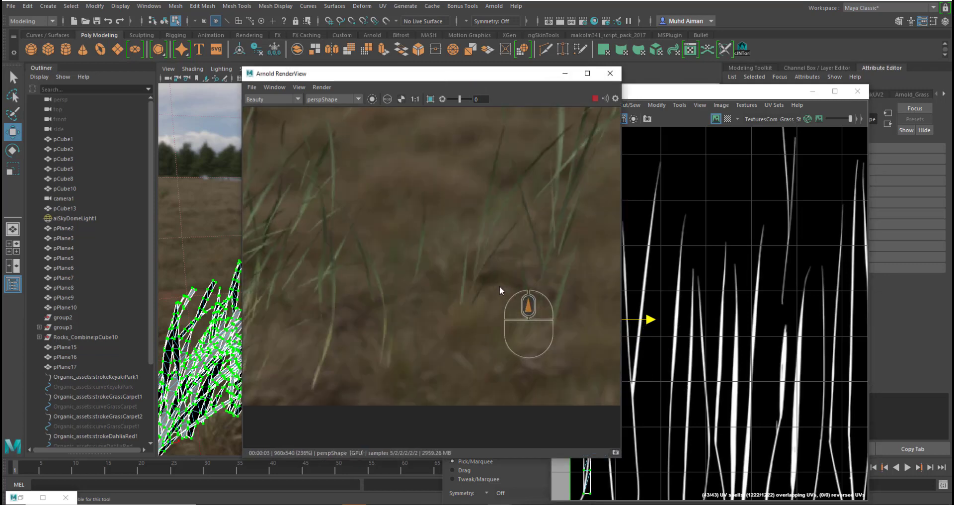
scroll(500, 281, down, 2)
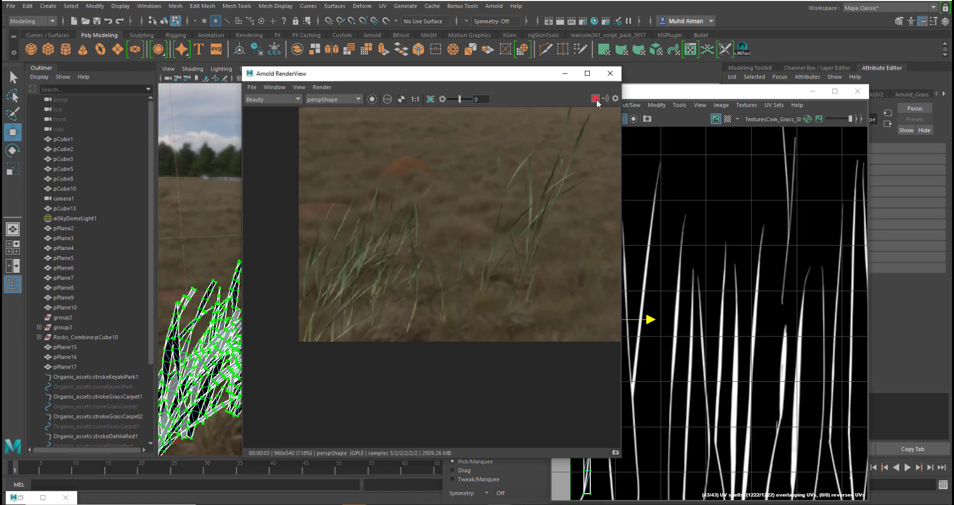
drag(534, 78, 569, 148)
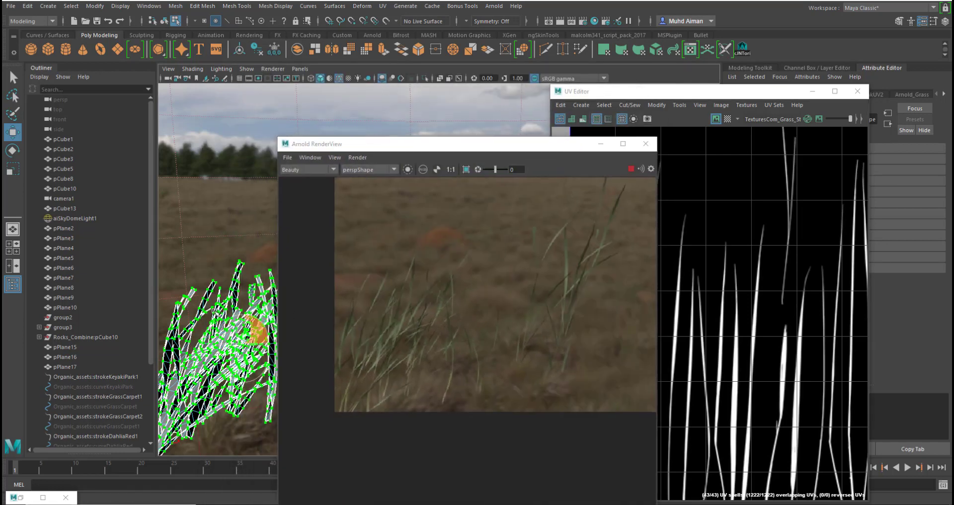
Step: Return the dense clump to object selection, minimize the UV Editor and set the grassCarpet1 brush's Width Scale selected value to 3
right_drag(215, 229, 258, 225)
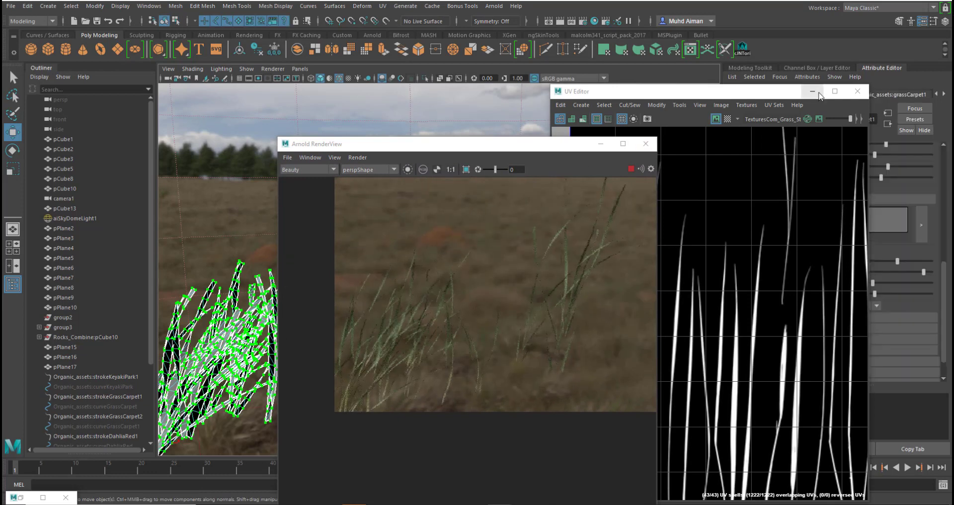
click(851, 89)
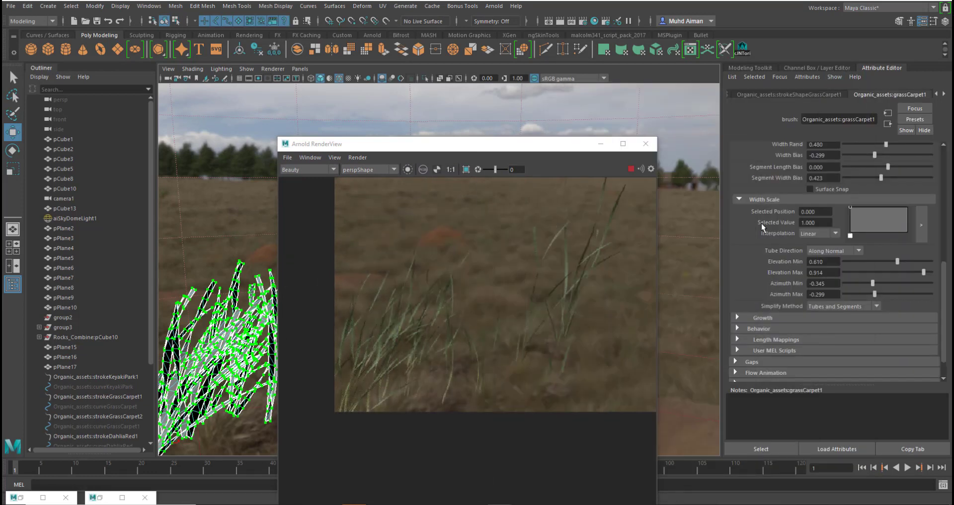
scroll(753, 190, up, 3)
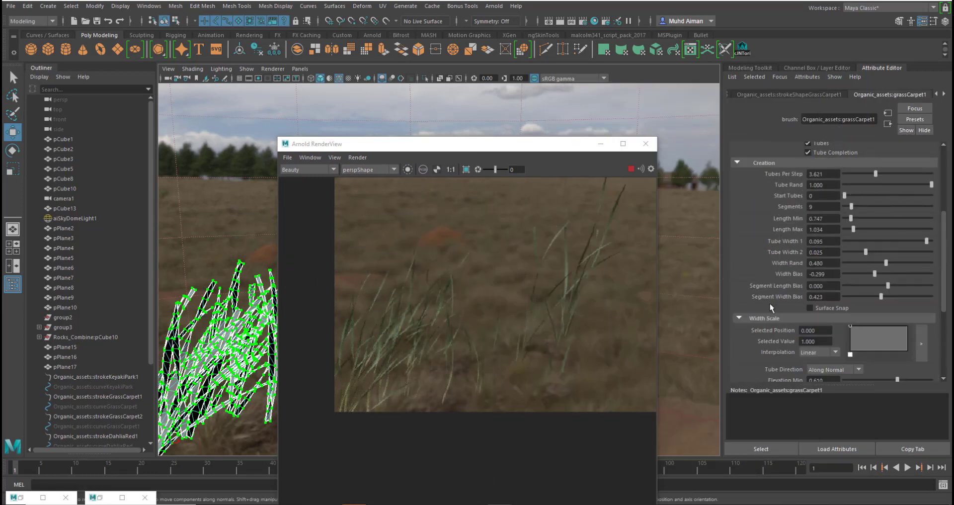
scroll(772, 307, down, 2)
drag(818, 253, 784, 253)
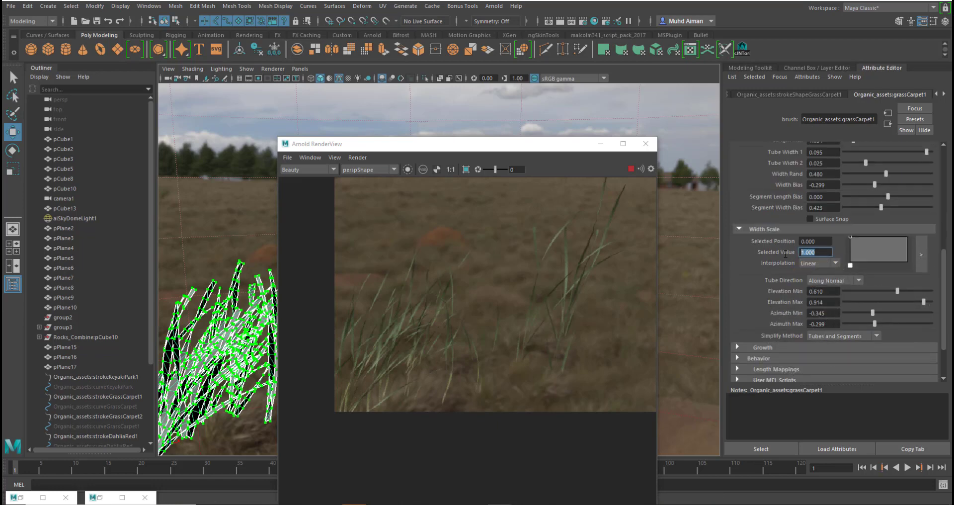
text(3)
key(Return)
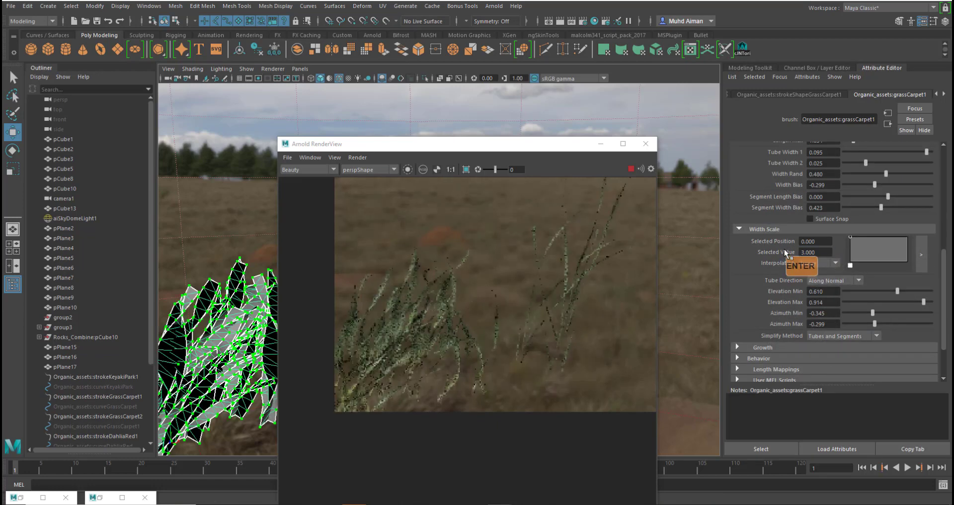
Step: Check the widened grass blades in the live render, then stop the render and minimize its window
scroll(464, 338, down, 2)
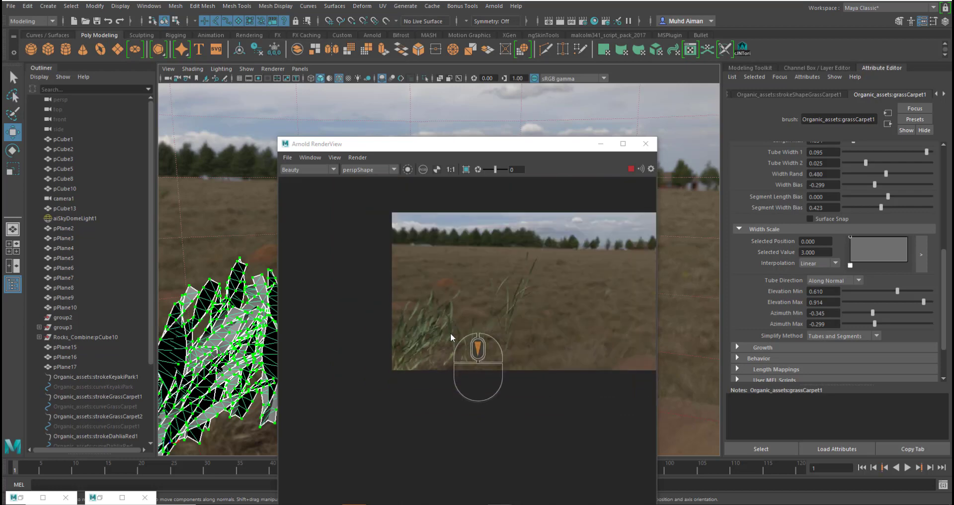
scroll(454, 367, up, 2)
scroll(450, 379, down, 2)
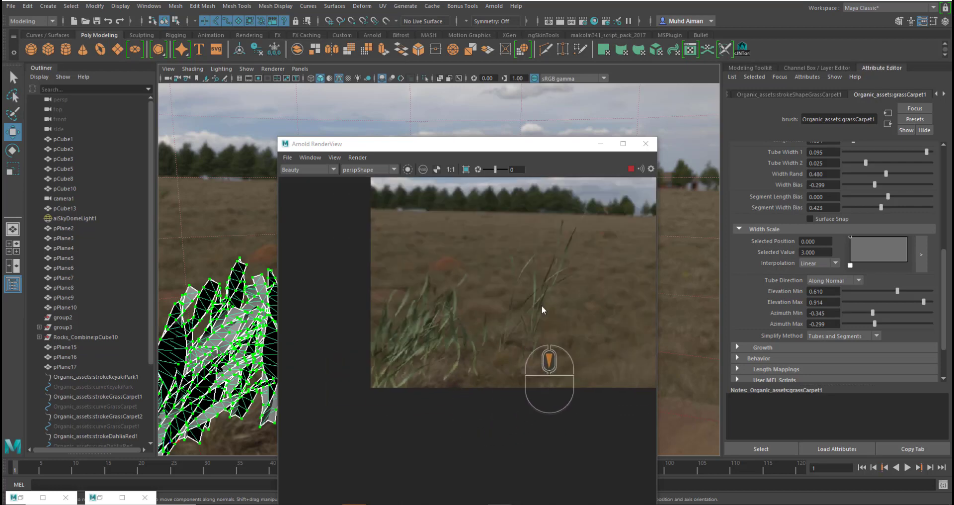
click(631, 169)
click(601, 144)
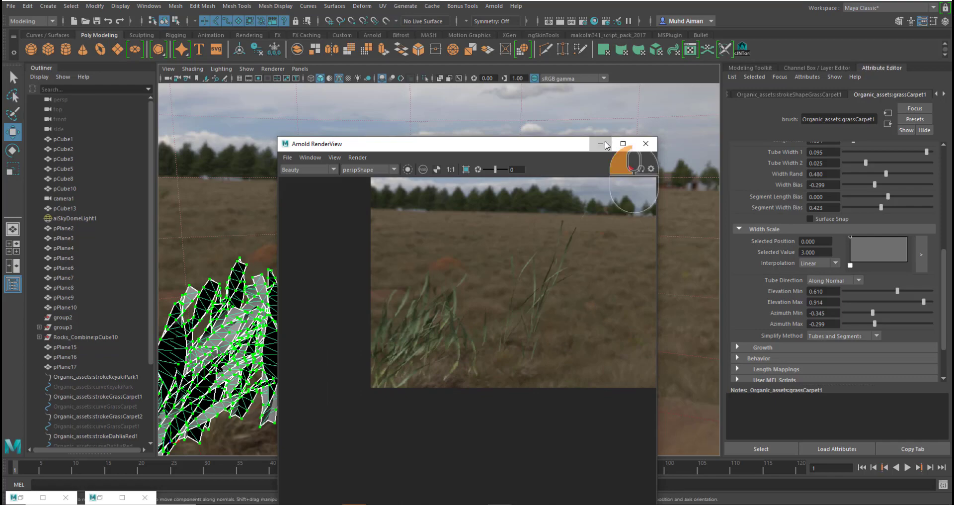
Step: Select the red dahlia flower plant near the grass clumps and frame it from above
alt+drag(611, 312, 465, 326)
right_drag(245, 229, 320, 214)
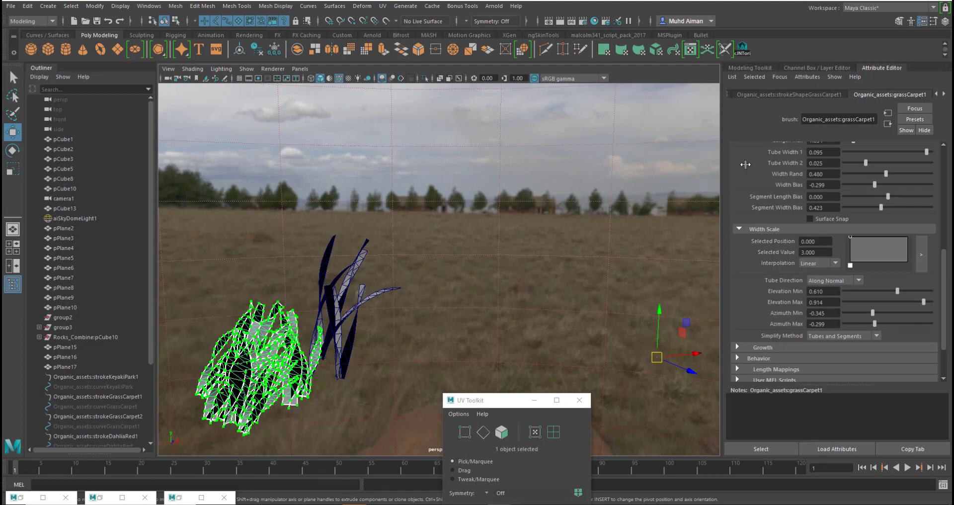
alt+drag(542, 299, 330, 380)
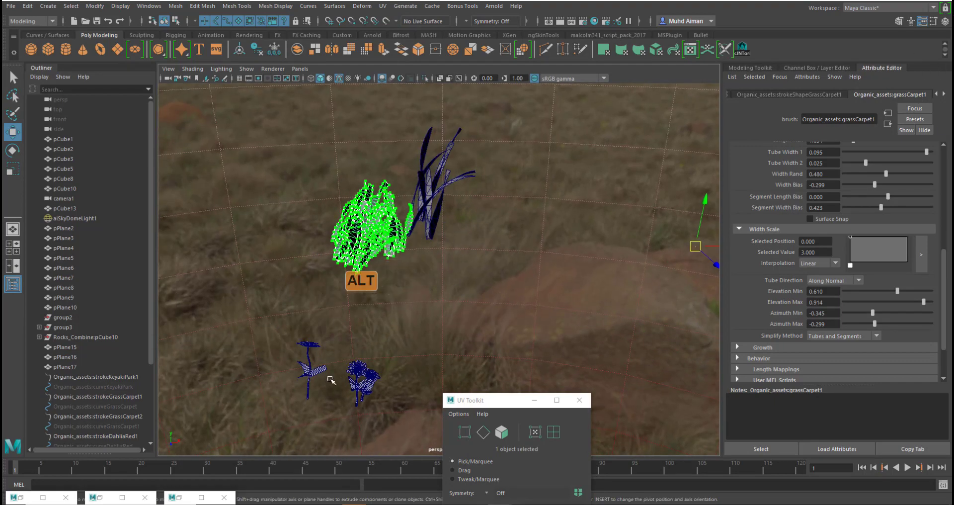
click(310, 374)
alt+right_drag(306, 340, 357, 407)
mouse_move(323, 354)
alt+middle_down()
mouse_move(414, 226)
mouse_move(415, 294)
alt+middle_up()
mouse_move(415, 293)
alt+mouse_down()
mouse_move(405, 319)
mouse_move(337, 320)
alt+mouse_up()
key(f)
mouse_move(515, 262)
alt+mouse_down()
mouse_move(571, 230)
mouse_move(522, 236)
mouse_move(476, 214)
mouse_move(487, 245)
mouse_move(545, 291)
alt+mouse_up()
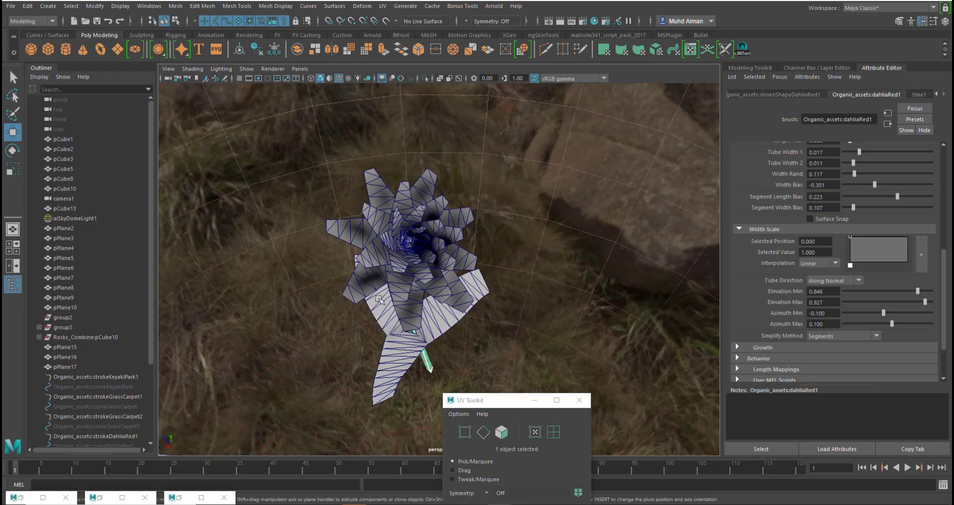
Step: Switch to textures.com, open the free pink Magnolia 3D scan atlas and download its albedo and alpha maps
key(alt+Tab)
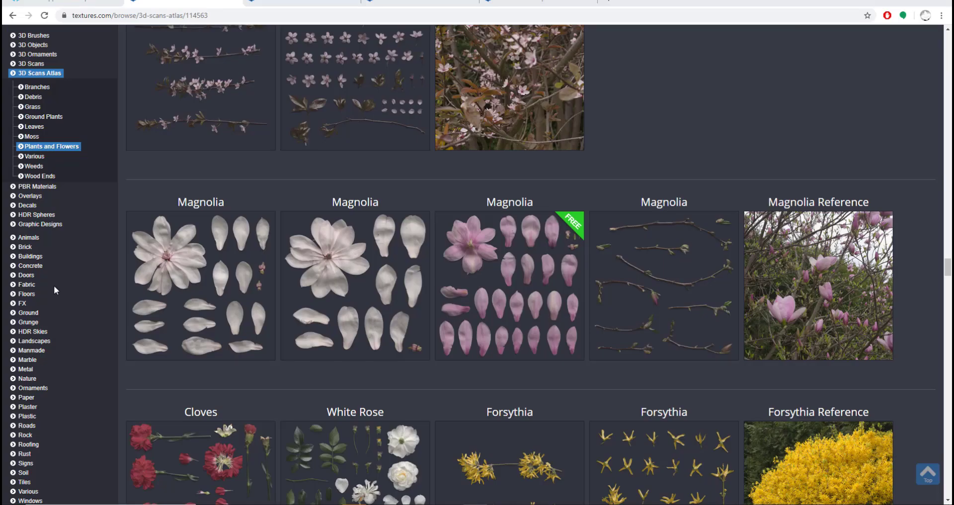
click(495, 277)
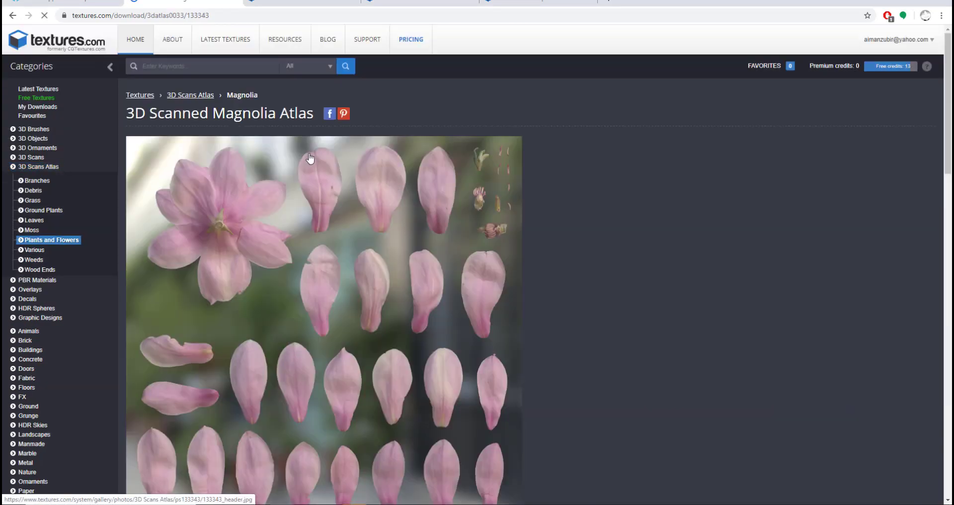
scroll(428, 183, down, 15)
scroll(433, 177, up, 4)
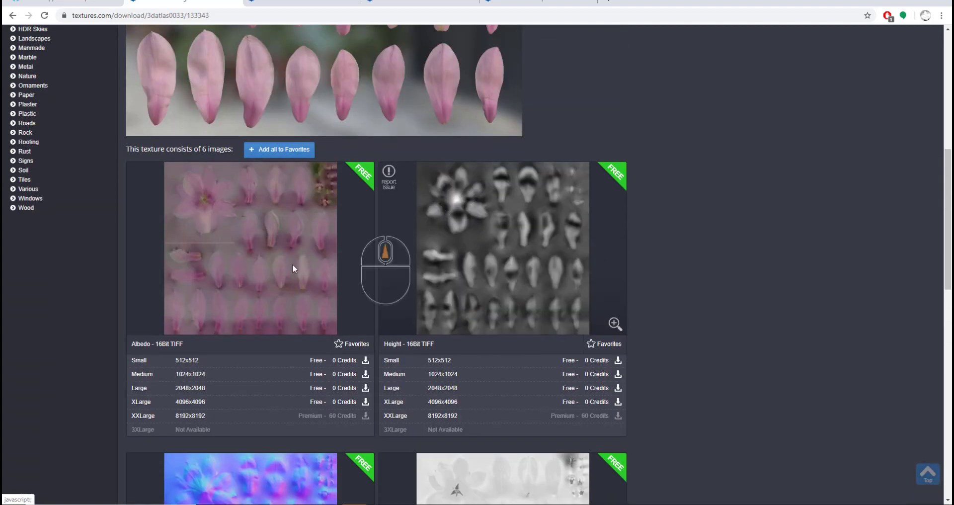
scroll(427, 267, down, 5)
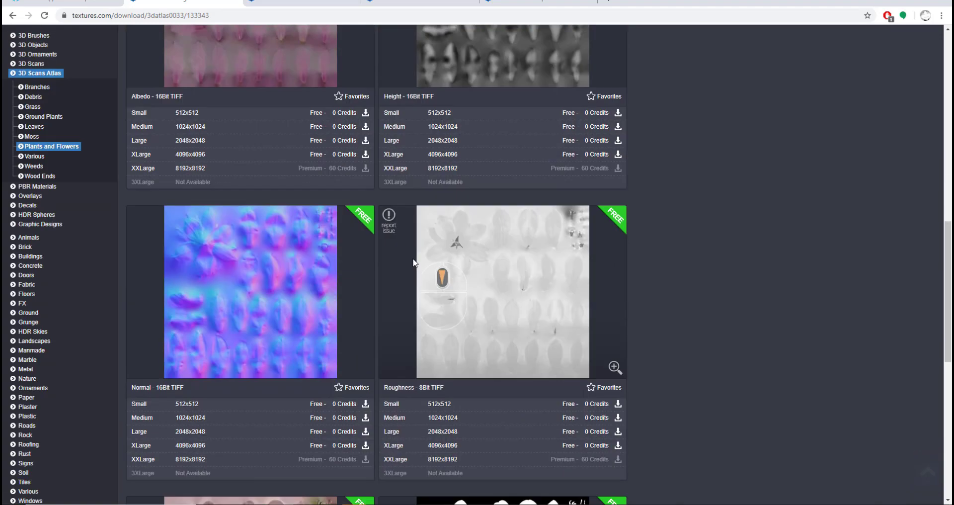
scroll(244, 141, down, 2)
scroll(244, 142, down, 5)
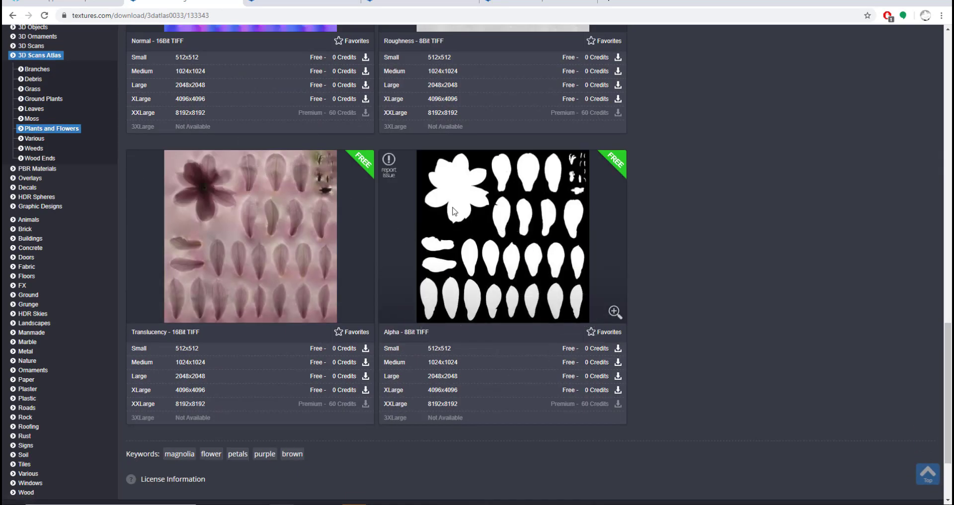
scroll(474, 210, up, 12)
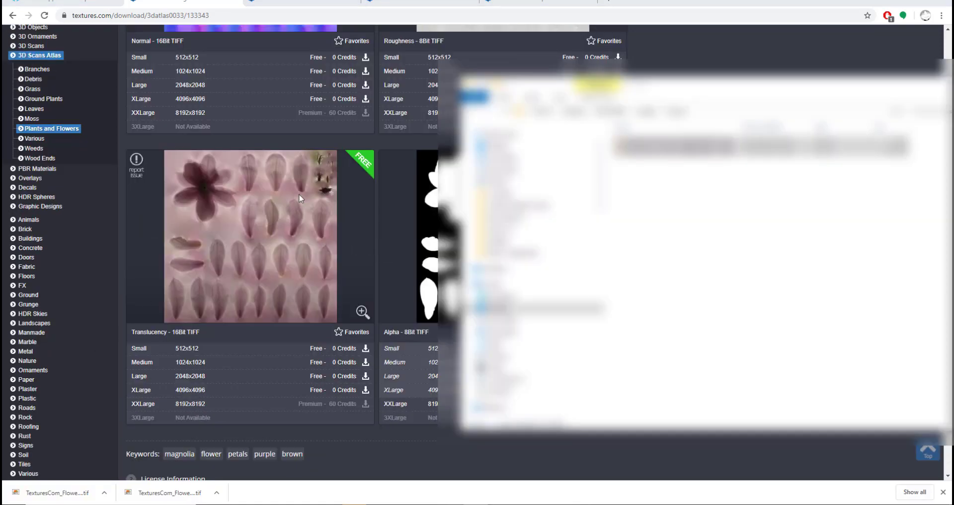
click(892, 2)
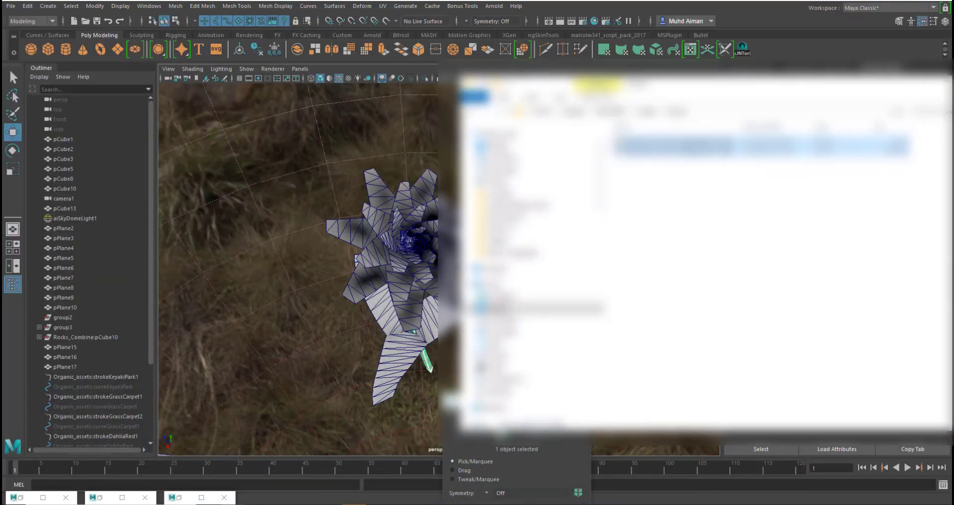
Step: Switch back to Maya, open the Hypershade, clear its node graph and maximize the window
click(548, 13)
click(594, 21)
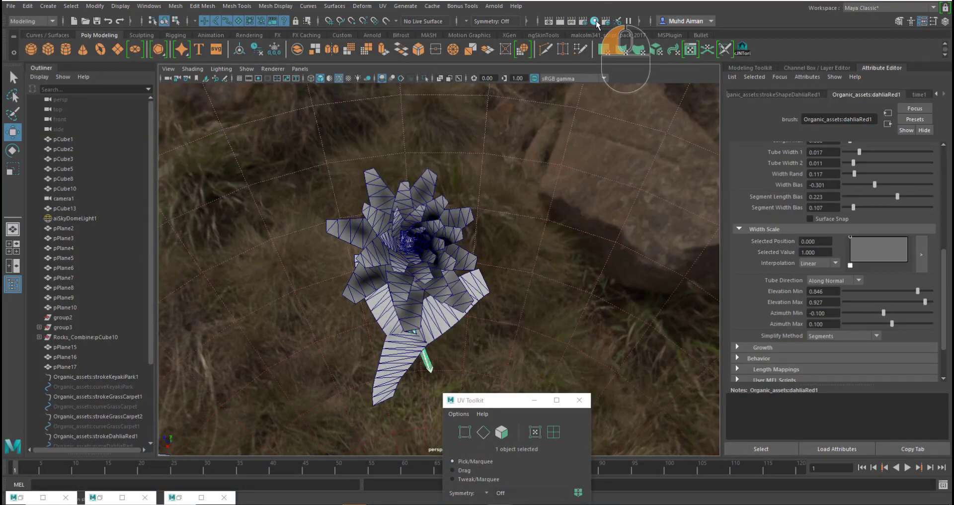
drag(562, 121, 322, 105)
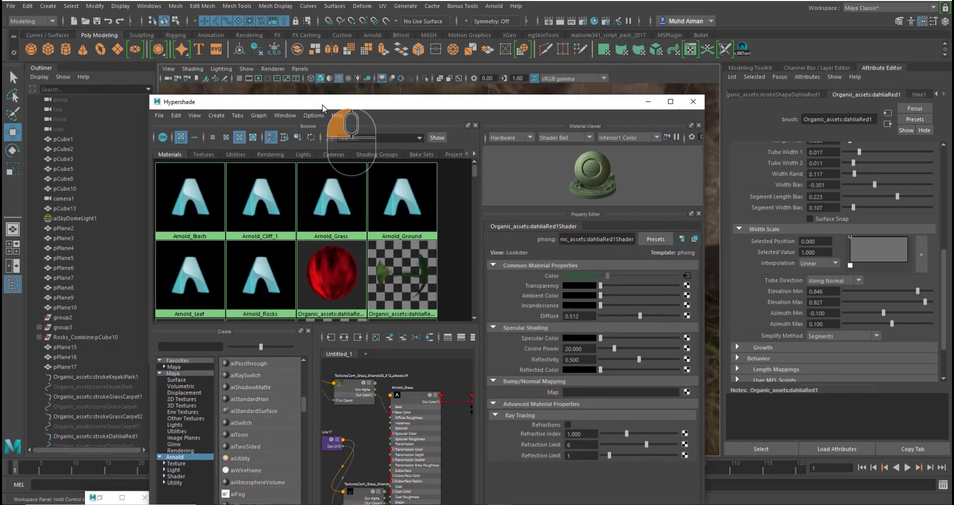
scroll(273, 441, down, 3)
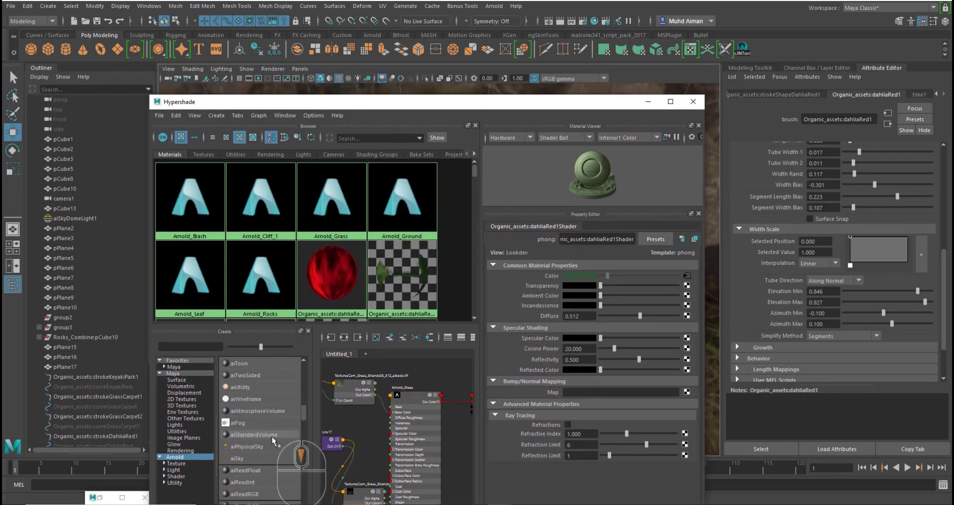
click(314, 116)
click(281, 146)
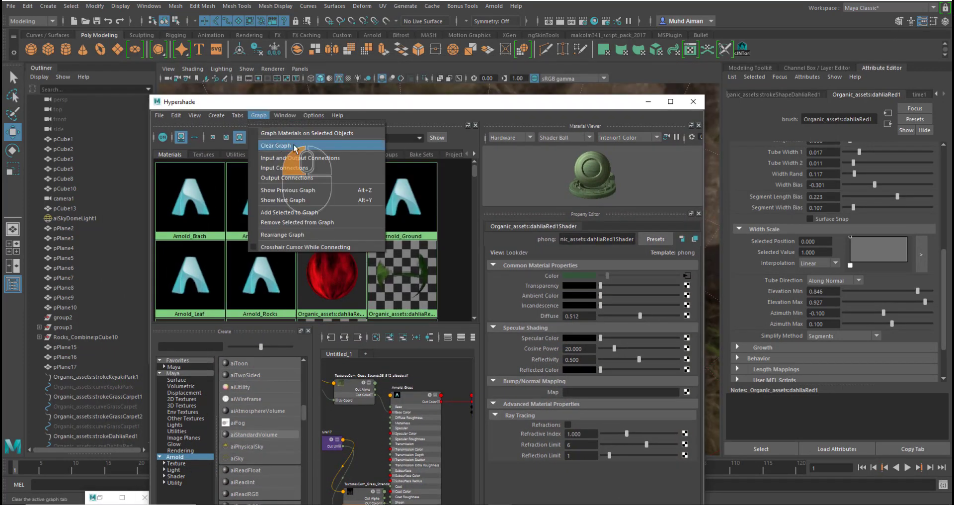
double_click(436, 107)
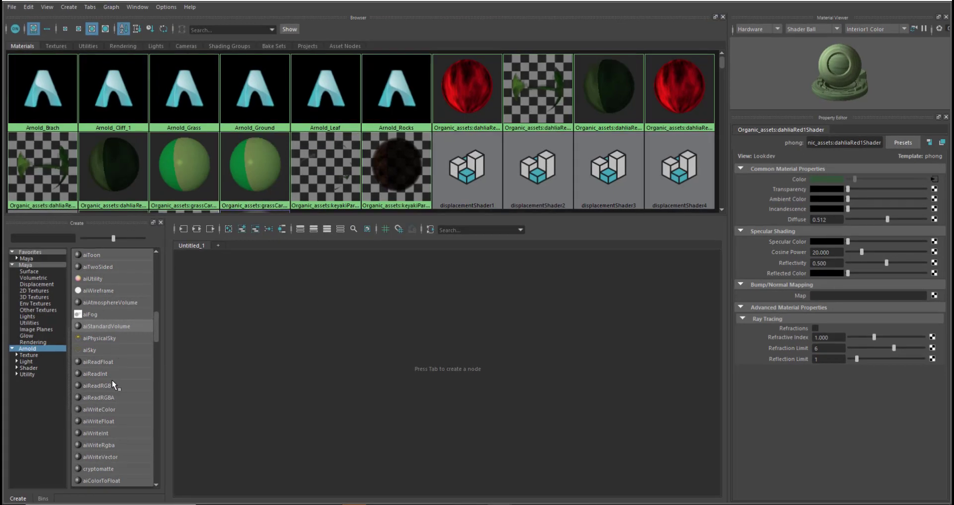
Step: Create an aiStandardSurface material and name it Arnold_Flower
scroll(112, 380, down, 3)
scroll(112, 380, down, 2)
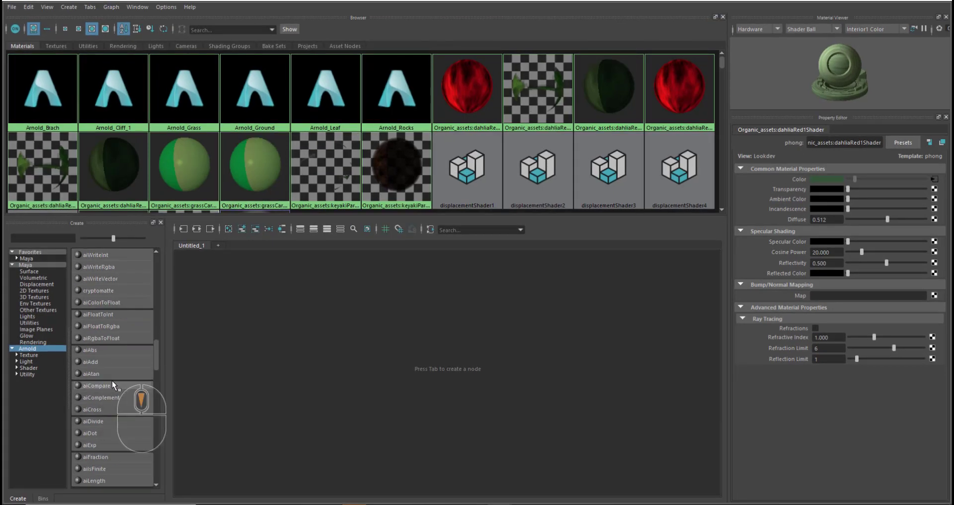
scroll(112, 380, up, 2)
scroll(112, 380, up, 4)
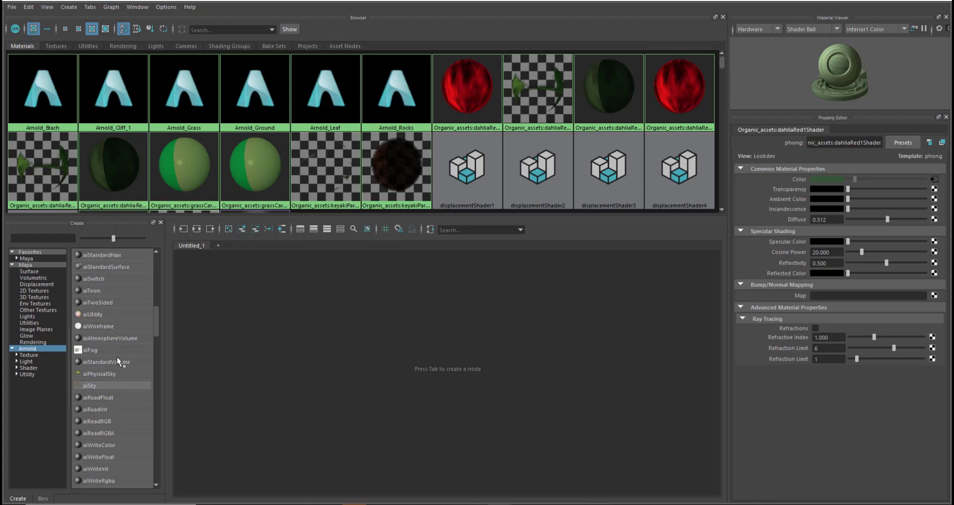
click(123, 268)
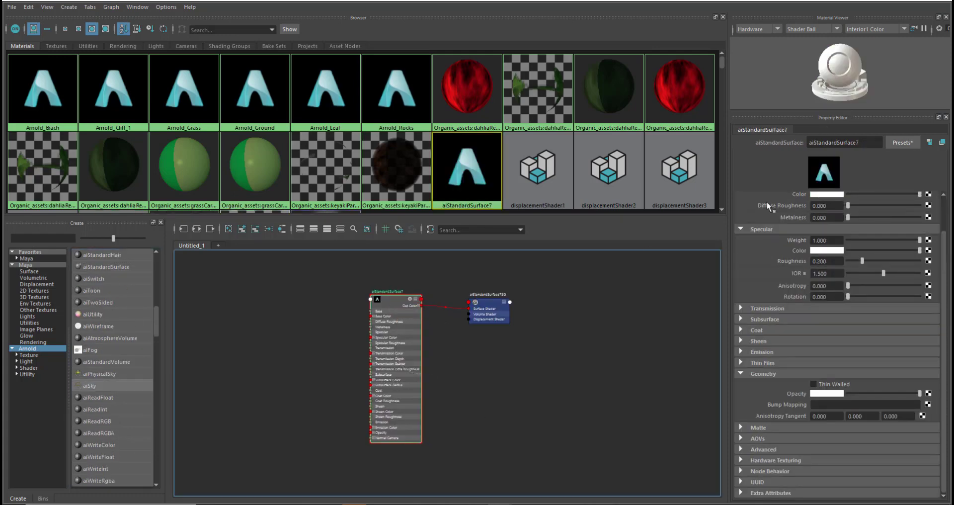
double_click(873, 146)
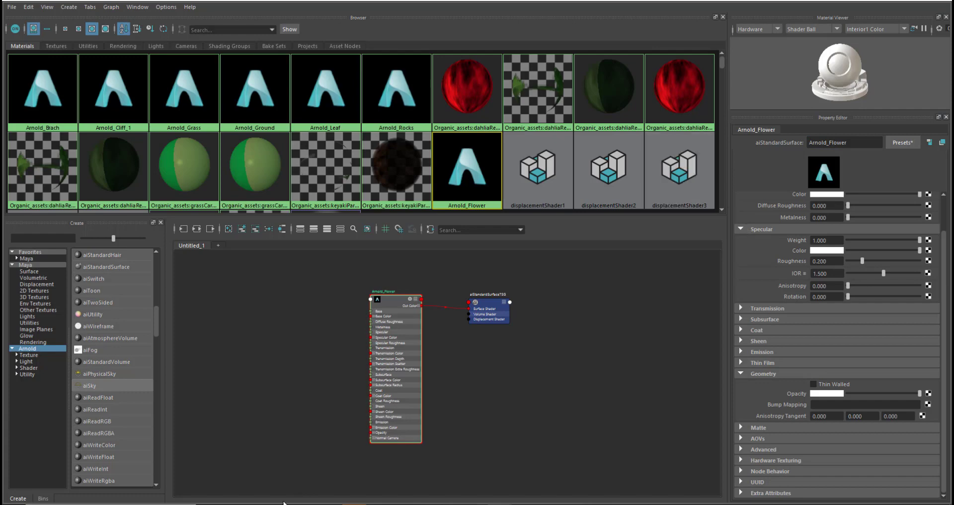
Step: Bring the Magnolia albedo and alpha textures into the graph and arrange their nodes beside the Arnold_Flower material
mouse_move(234, 503)
click(194, 488)
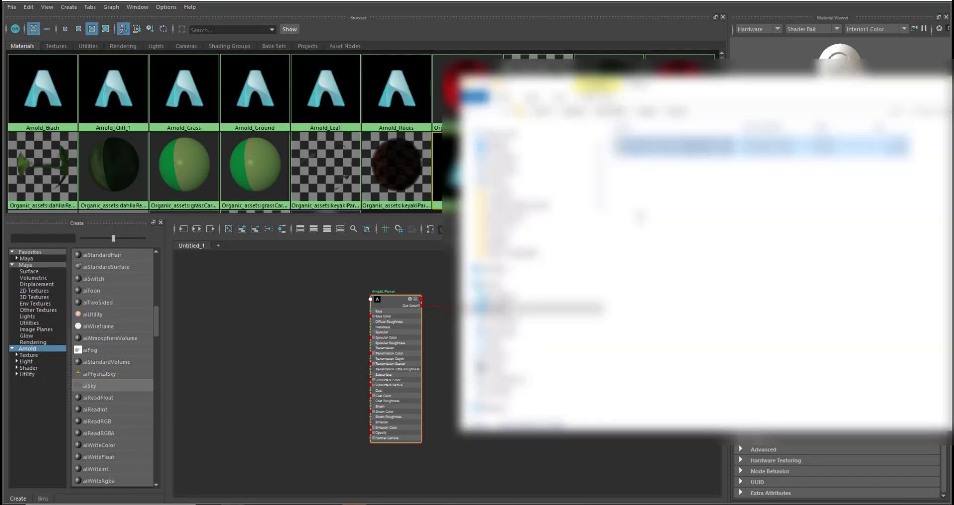
drag(641, 151, 275, 348)
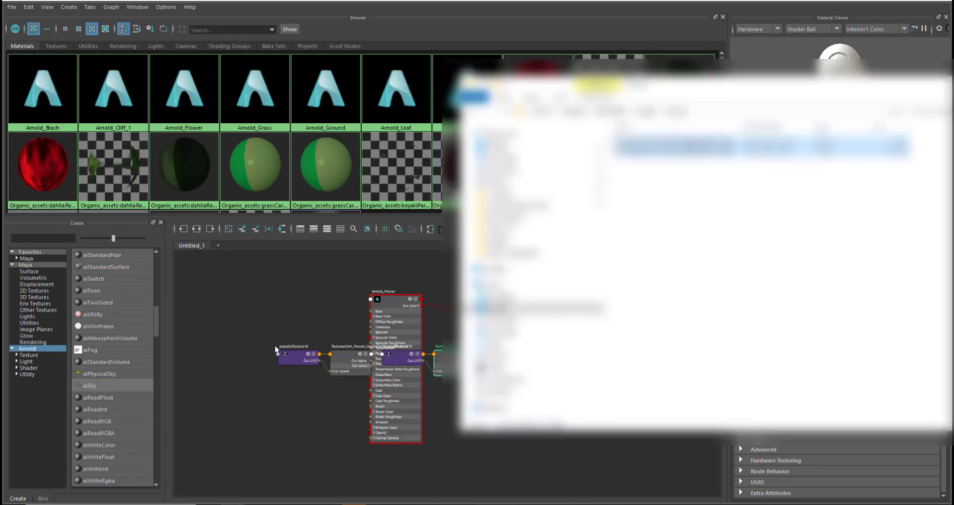
click(269, 276)
drag(253, 306, 347, 405)
drag(352, 367, 274, 321)
drag(424, 357, 406, 374)
drag(357, 315, 411, 301)
click(477, 383)
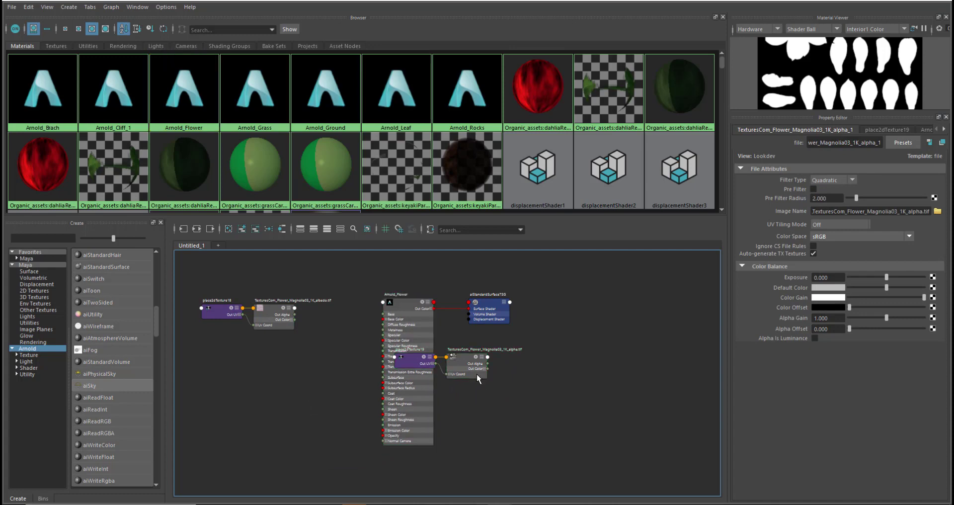
drag(456, 358, 259, 360)
drag(397, 359, 196, 353)
Step: Connect the Magnolia albedo texture to Arnold_Flower's base color and raise the Base weight to its maximum
click(410, 324)
middle_drag(268, 315, 822, 195)
scroll(827, 248, up, 3)
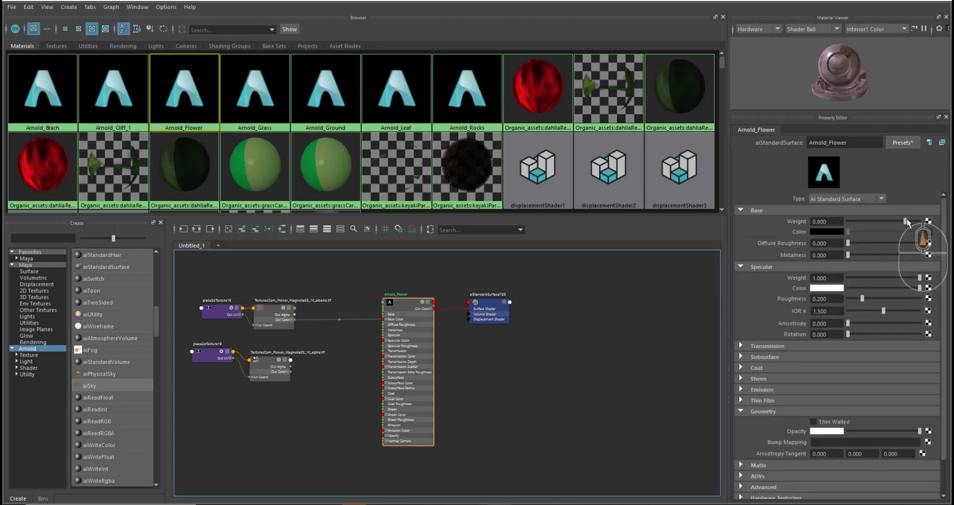
drag(906, 221, 926, 223)
scroll(854, 391, down, 1)
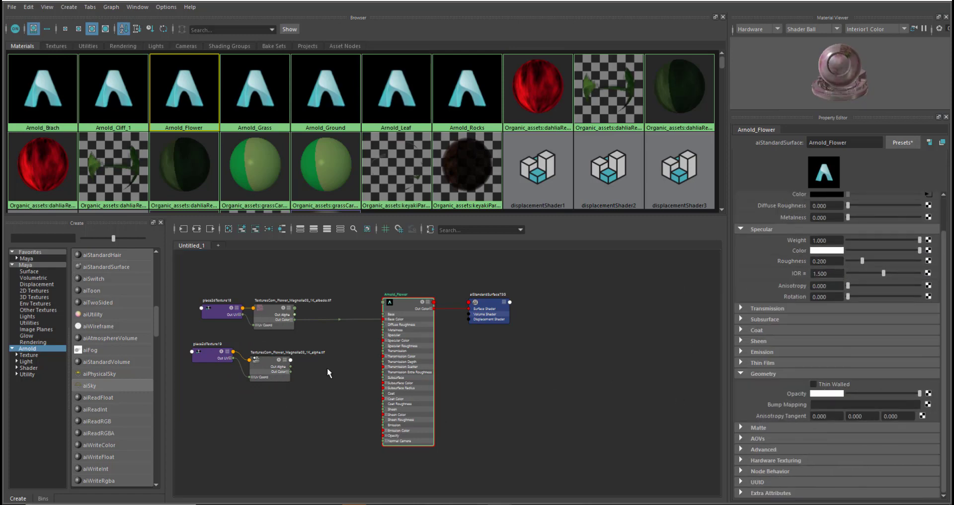
Step: Connect the Magnolia alpha texture to Arnold_Flower's opacity and assign the material to the dahlia's flower mesh
middle_drag(259, 369, 794, 392)
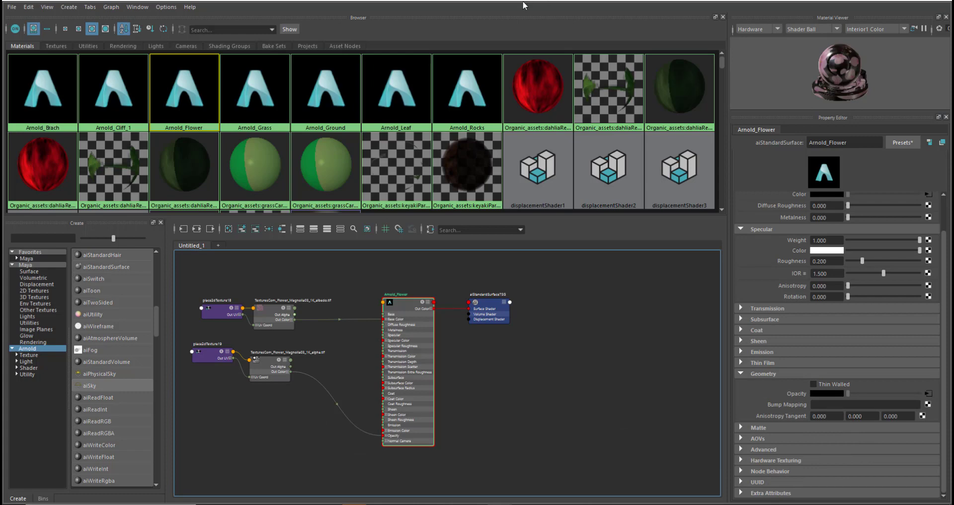
drag(528, 4, 686, 77)
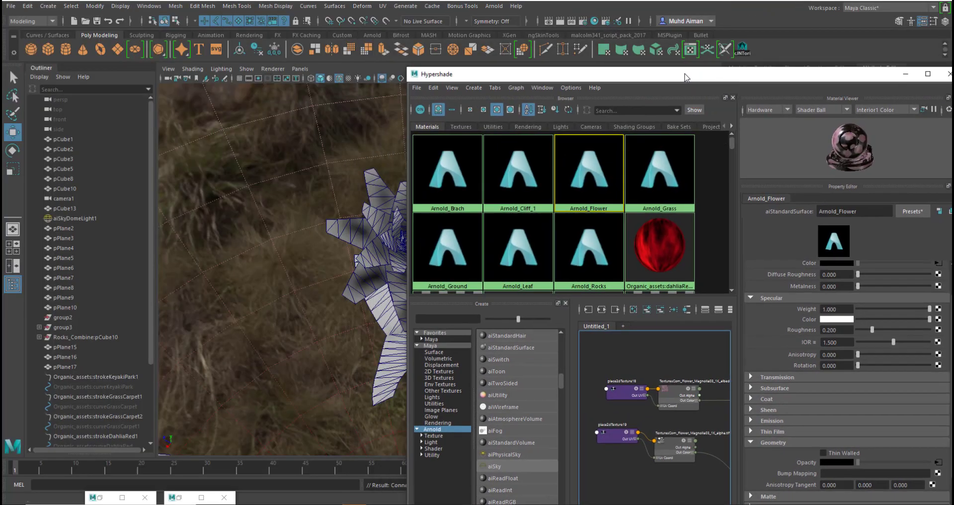
click(371, 268)
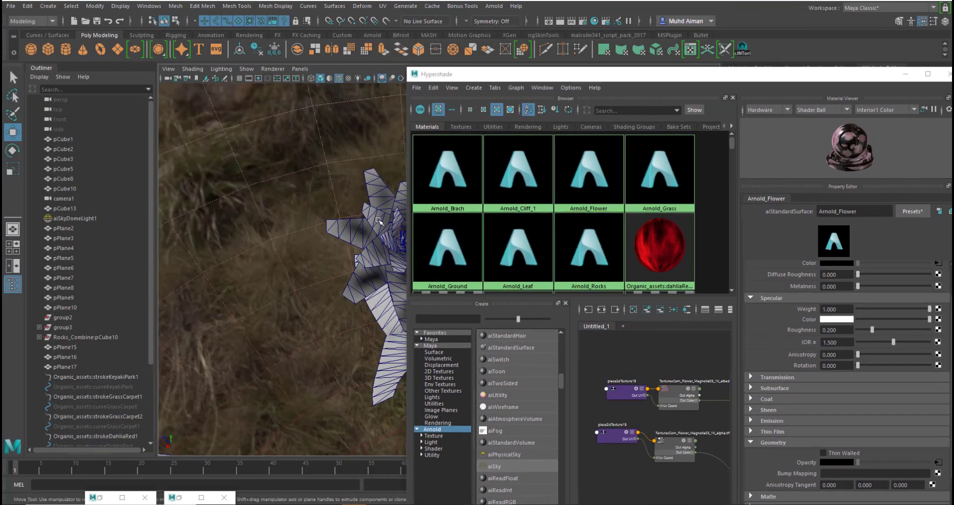
alt+middle_drag(362, 273, 321, 272)
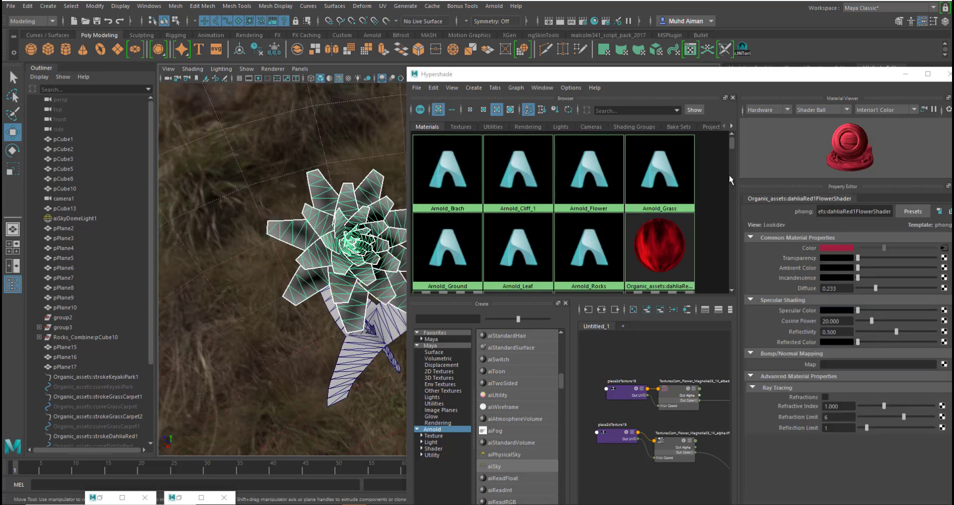
right_drag(587, 175, 588, 153)
click(905, 74)
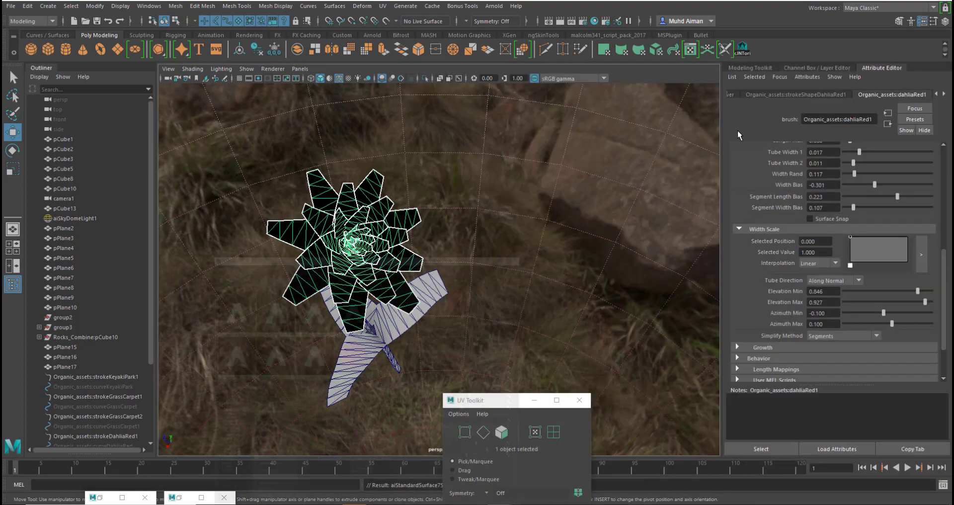
Step: Open the Arnold RenderView, restore the Hypershade and UV Editor windows, and place the render view clear of the UV Editor
alt+right_drag(419, 245, 497, 110)
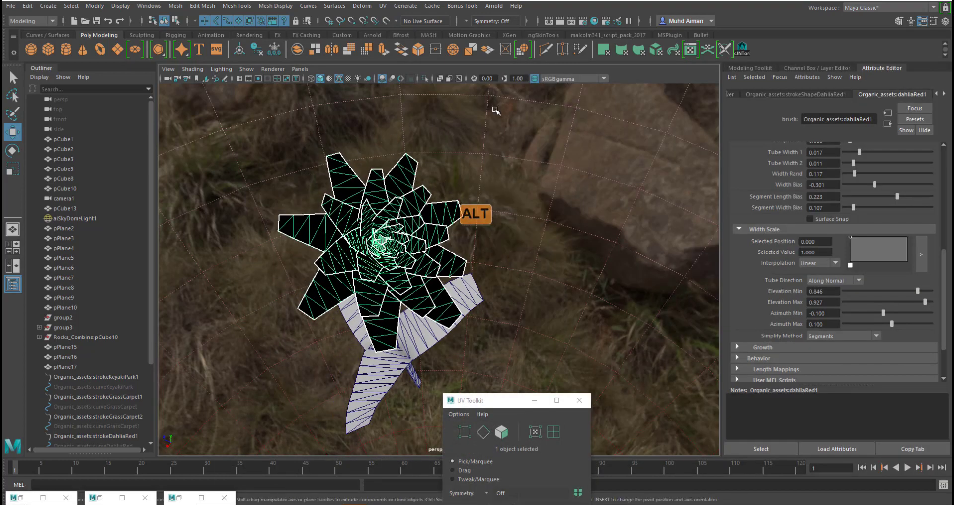
click(488, 7)
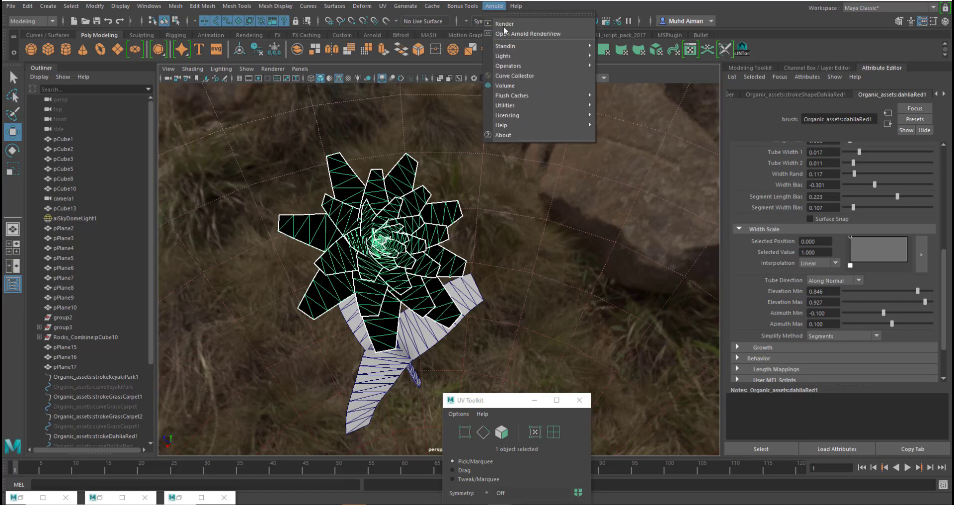
click(507, 34)
click(26, 500)
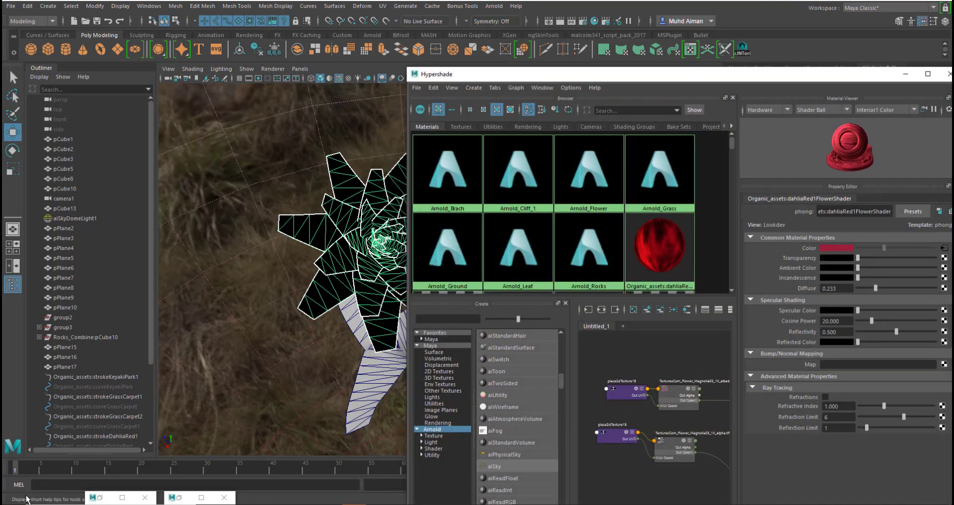
click(98, 500)
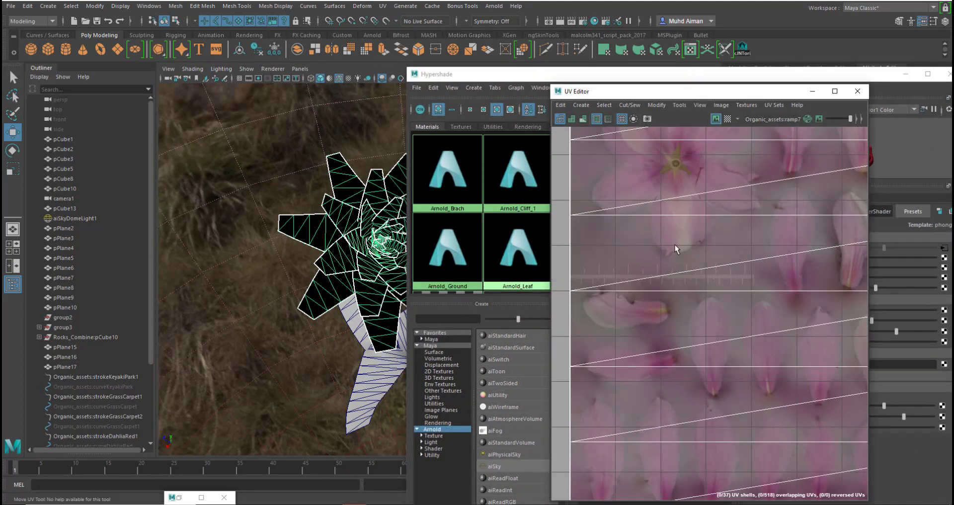
click(179, 498)
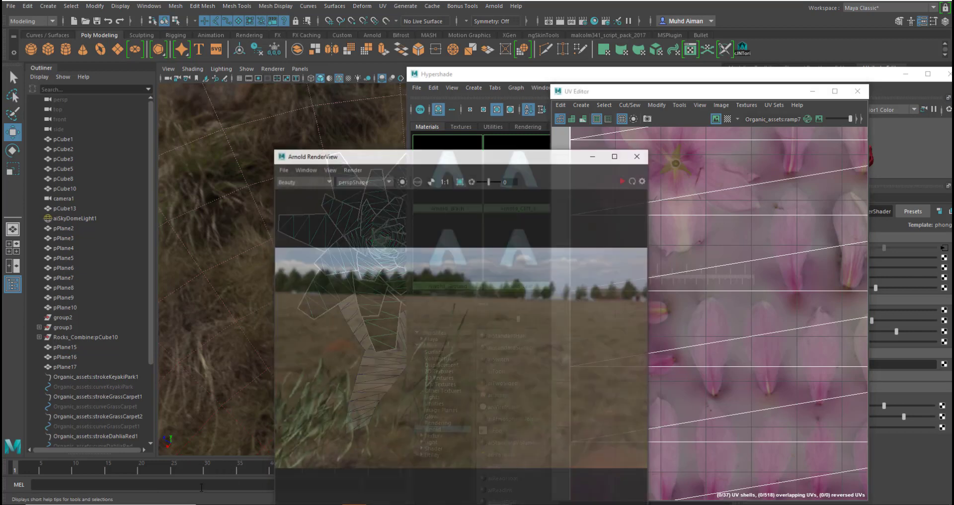
drag(540, 149, 298, 150)
Step: Select all of the flower's UVs and scale them down to about the size of a single Magnolia petal
scroll(696, 199, down, 6)
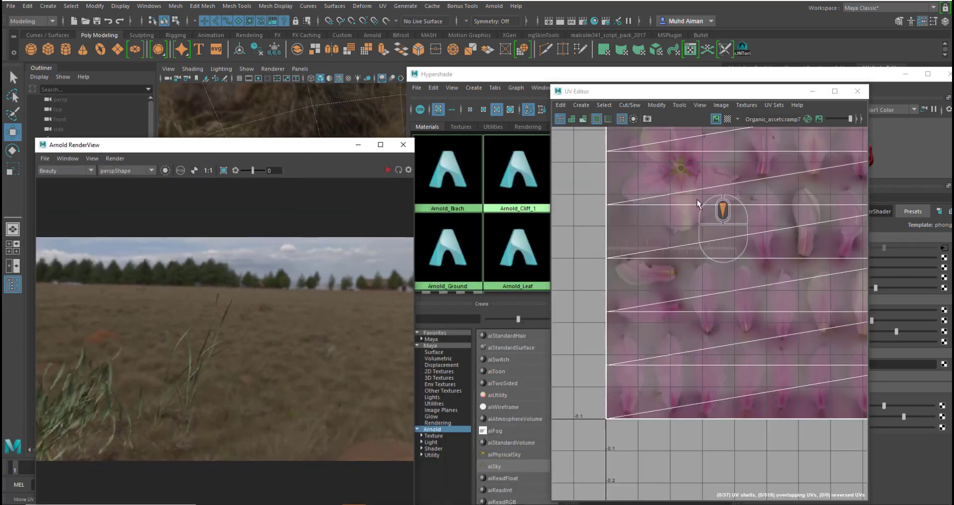
right_drag(717, 180, 757, 181)
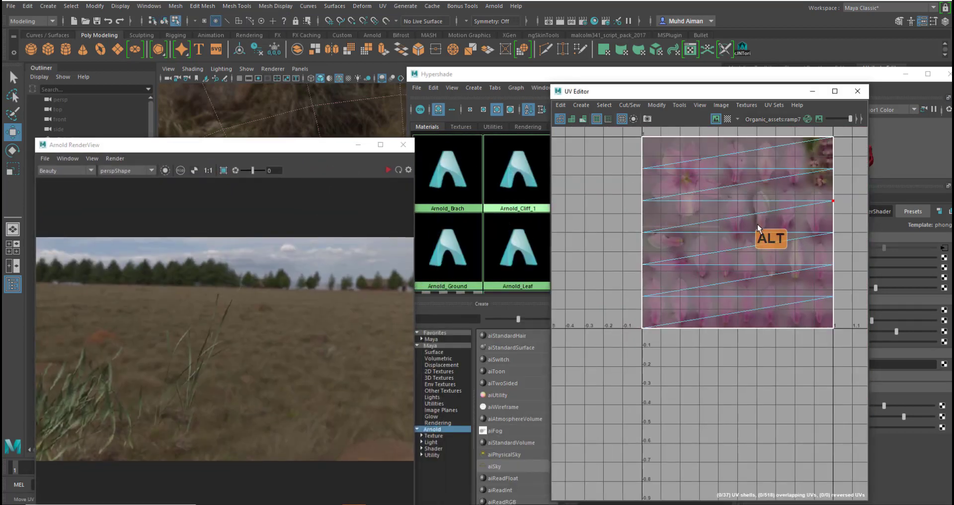
alt+middle_drag(757, 225, 715, 308)
drag(835, 427, 554, 184)
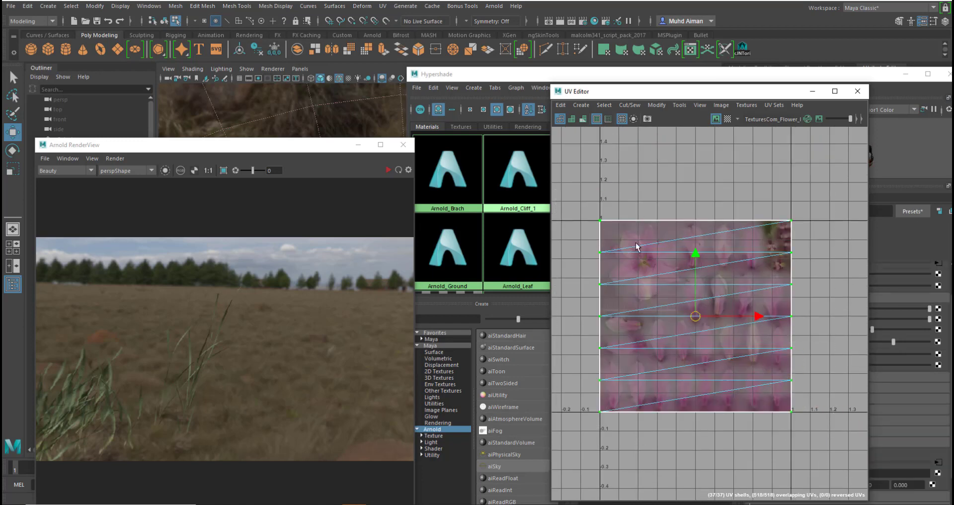
drag(743, 315, 708, 316)
drag(695, 257, 696, 288)
scroll(747, 246, up, 5)
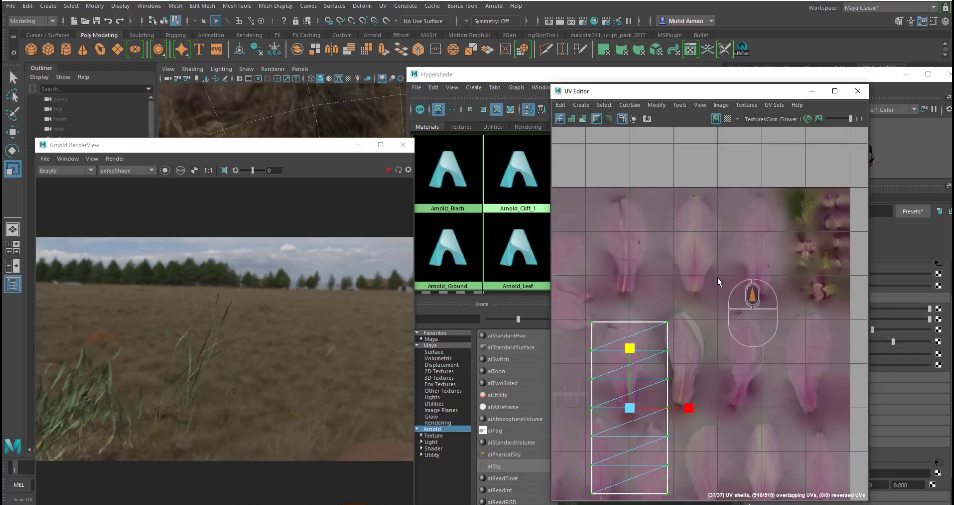
Step: Move the stacked petal UVs onto the first petal of the texture's upper row and scale them to fit it
key(w)
drag(636, 343, 629, 178)
key(r)
key(w)
key(r)
key(w)
key(r)
key(w)
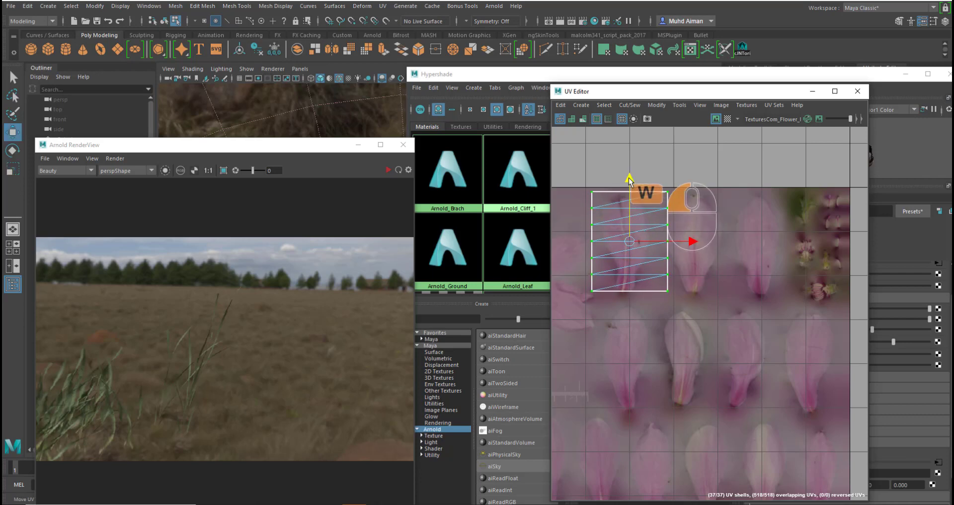
key(r)
drag(684, 238, 676, 242)
key(w)
Step: Start the interactive Arnold render of the flower and reposition the render window
click(375, 171)
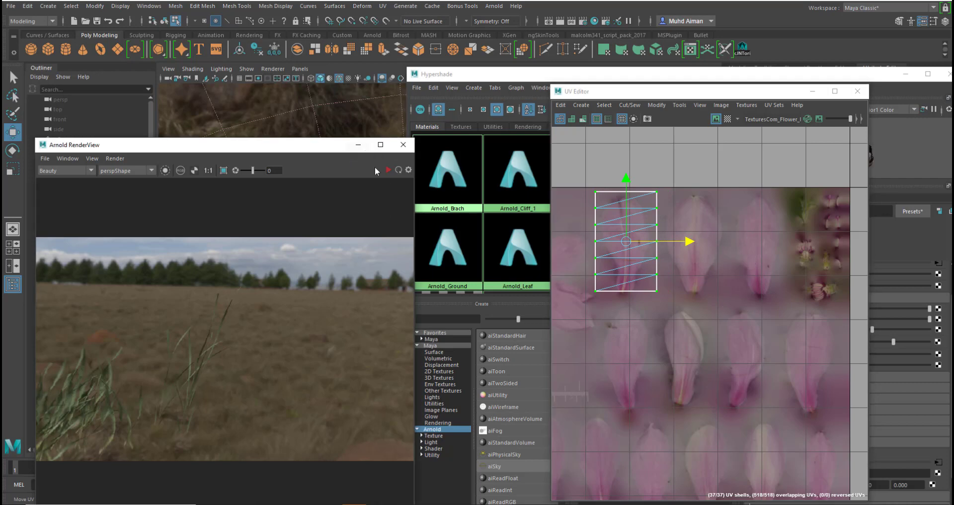
click(388, 171)
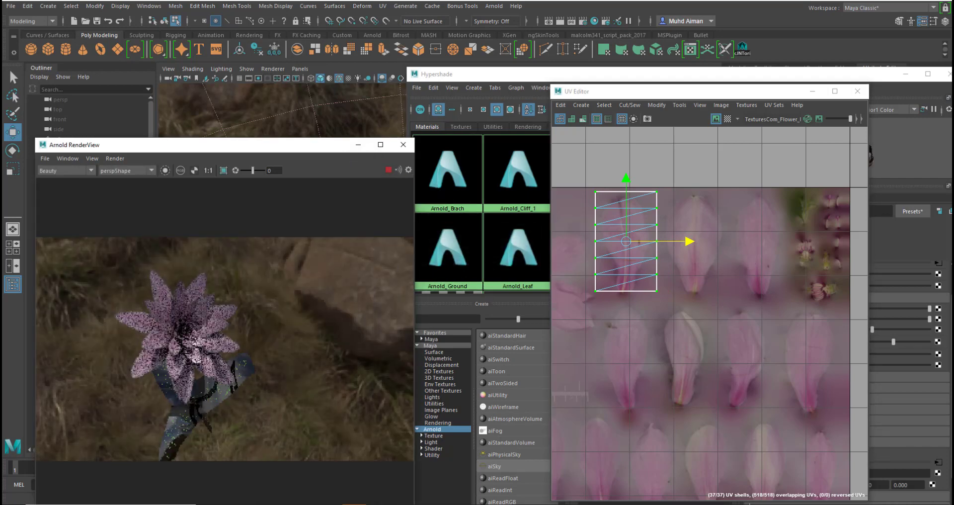
drag(212, 149, 209, 119)
drag(217, 119, 215, 119)
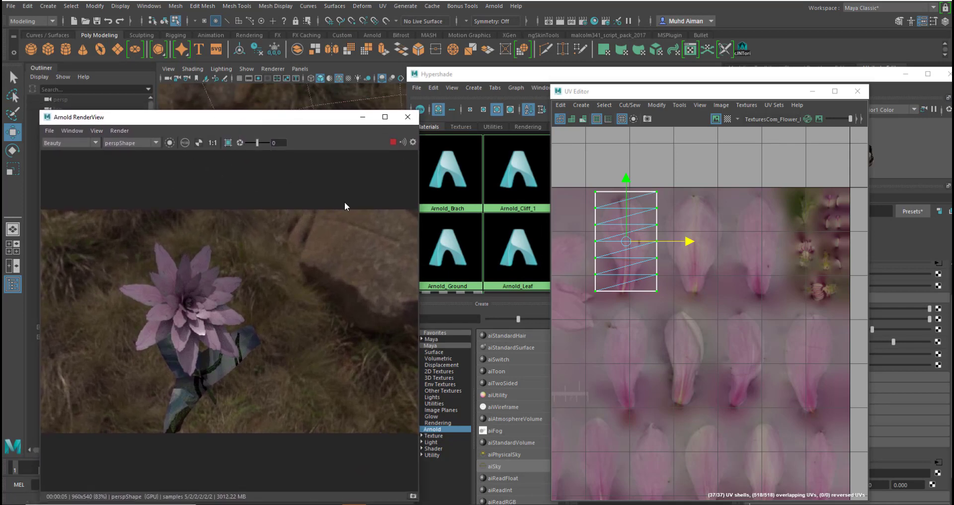
Step: Nudge the stacked UVs into place, then move one UV shell onto the second petal of the upper row
drag(684, 247, 687, 247)
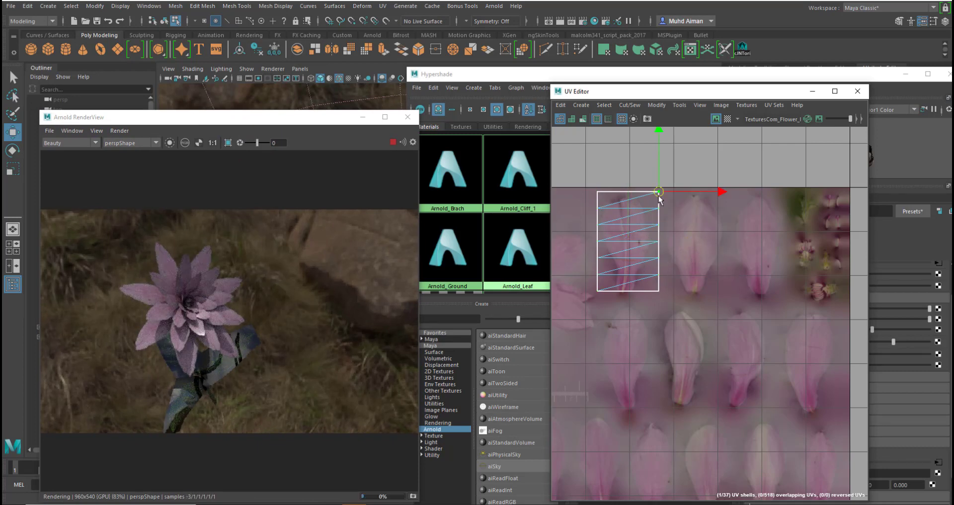
ctrl+right_drag(660, 199, 688, 239)
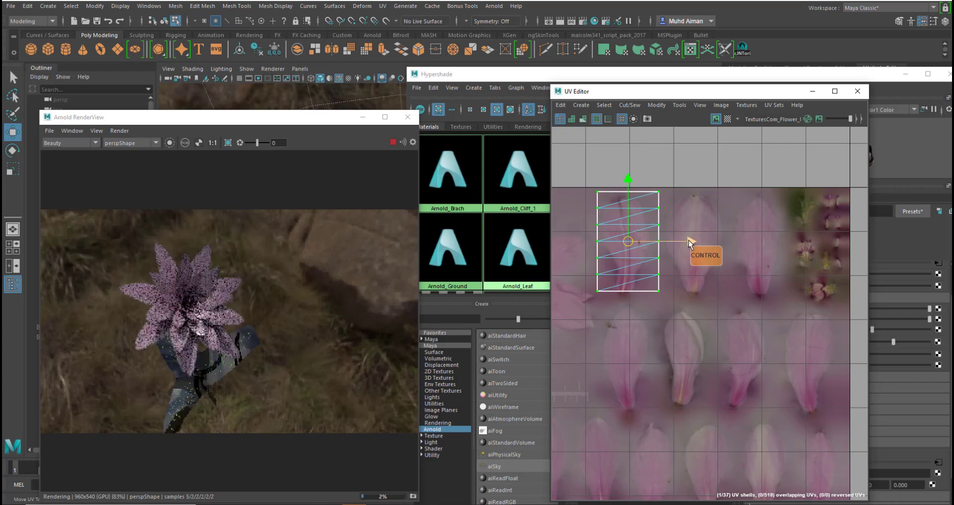
drag(689, 242, 752, 254)
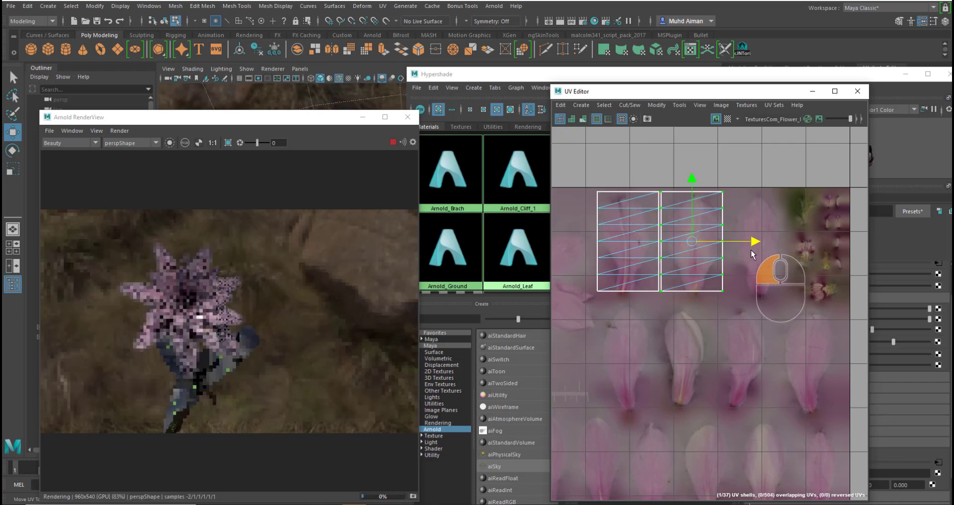
Step: Move another UV shell from the stack onto the petal directly below it and stretch the shell slightly in height
drag(691, 242, 657, 193)
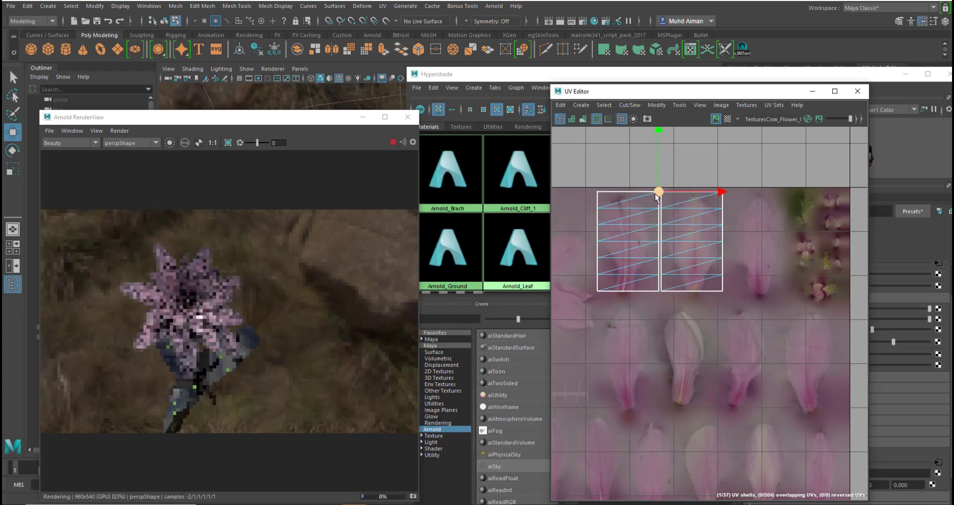
ctrl+right_drag(657, 198, 693, 222)
ctrl+click(634, 270)
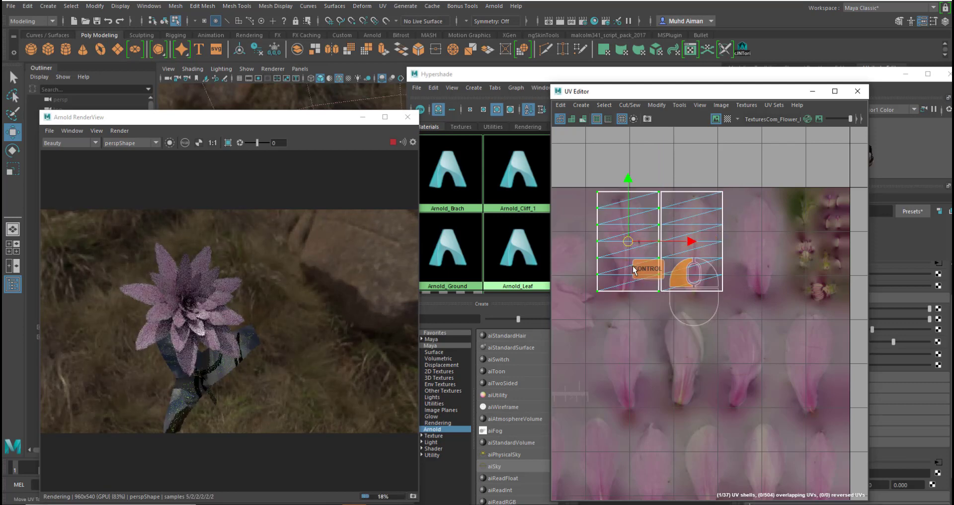
drag(633, 270, 629, 357)
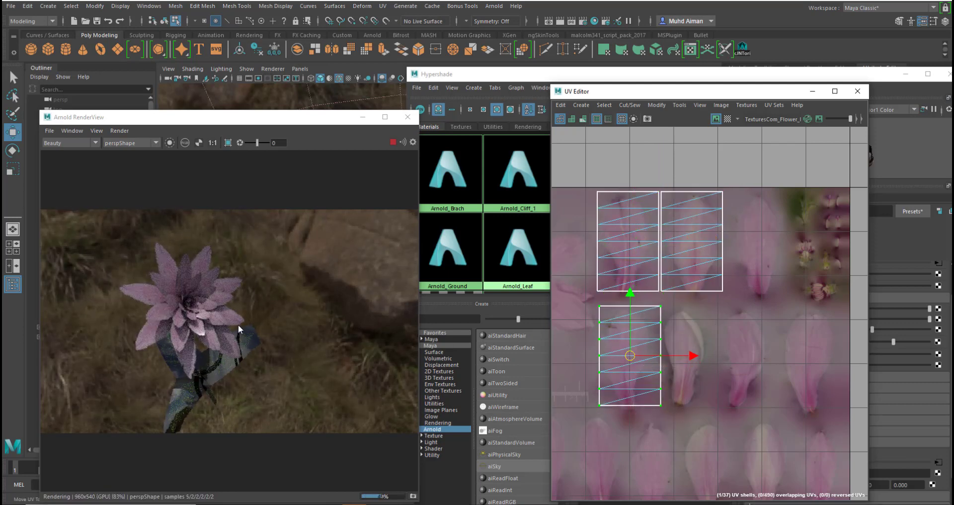
key(r)
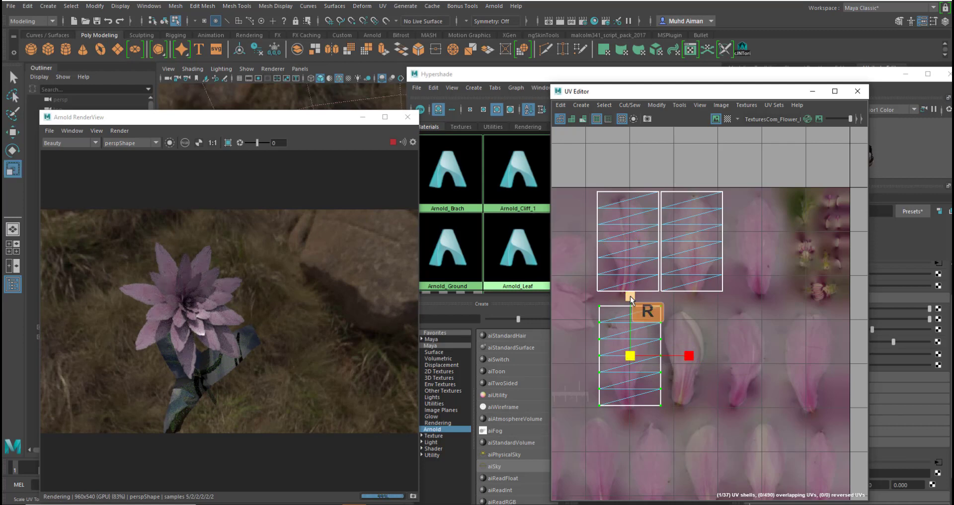
drag(631, 299, 630, 294)
key(w)
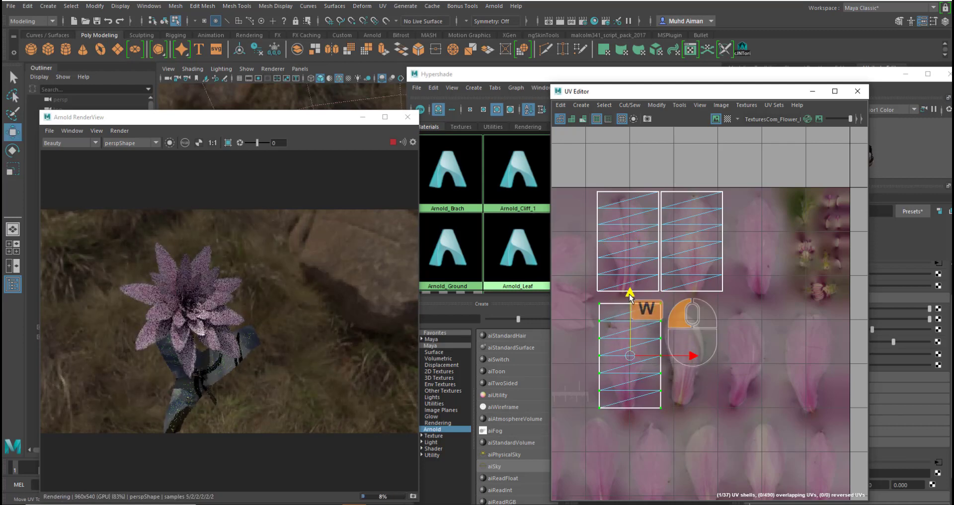
Step: Move another stacked UV shell onto the third petal of the upper row, making it slightly taller and narrower
click(603, 260)
right_drag(603, 259, 617, 279)
drag(622, 225, 679, 320)
drag(653, 275, 758, 252)
key(r)
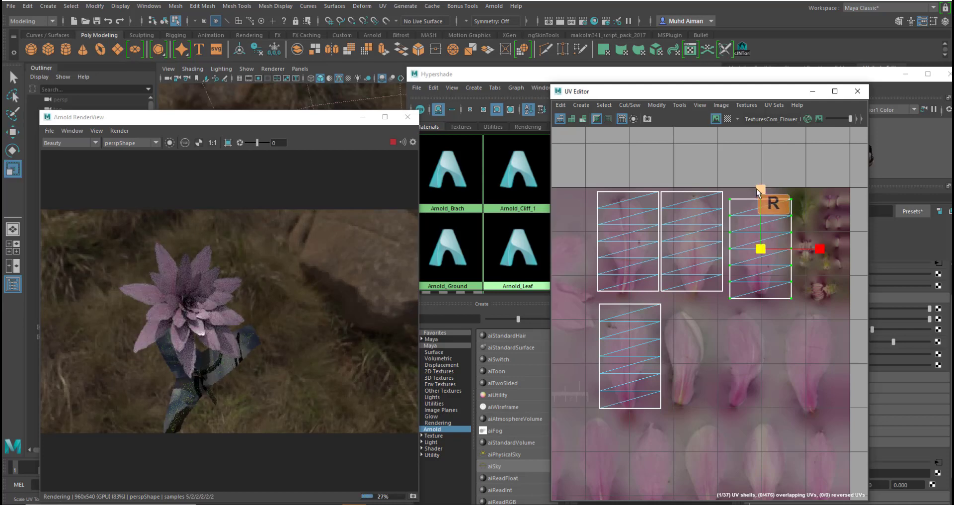
drag(761, 191, 761, 187)
drag(820, 249, 816, 248)
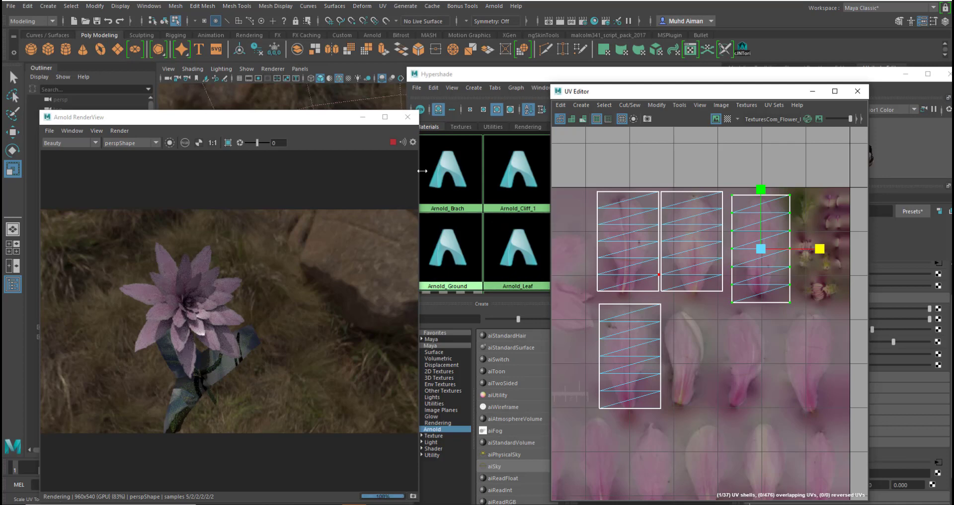
Step: Select the tip of an outer flower petal in the viewport and convert the selection to its whole UV shell
click(149, 340)
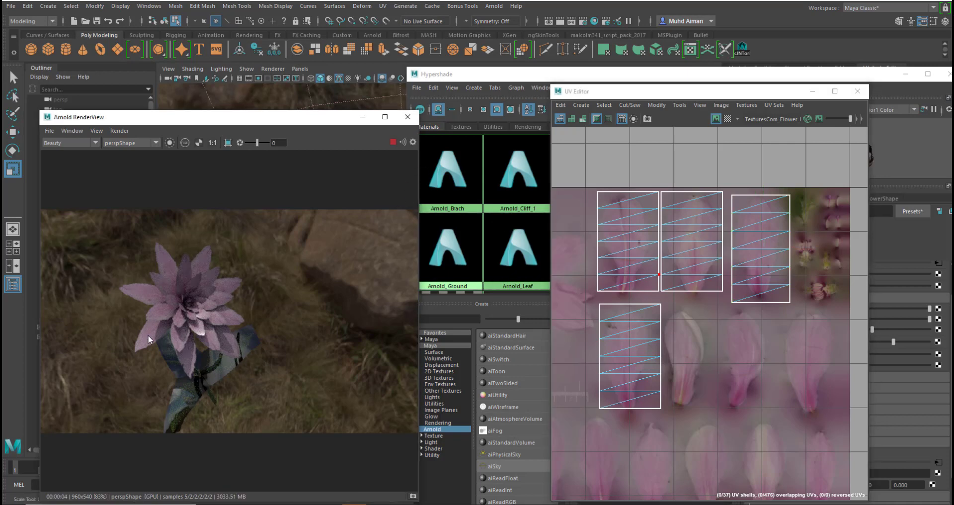
drag(247, 117, 663, 137)
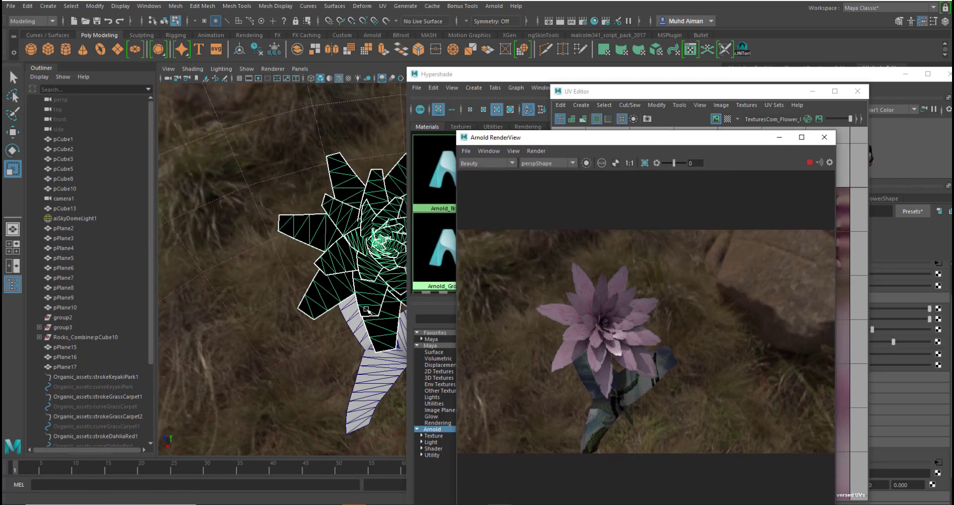
right_drag(329, 295, 306, 314)
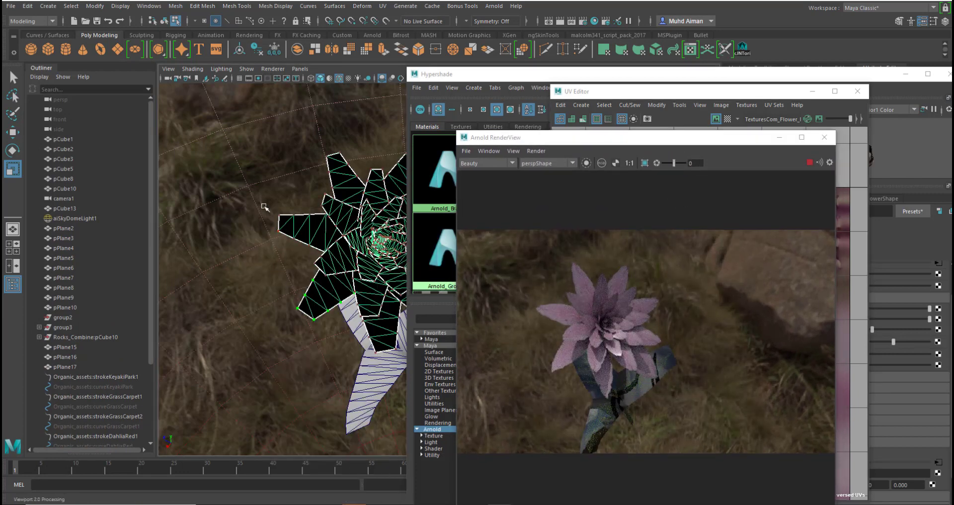
drag(265, 207, 296, 248)
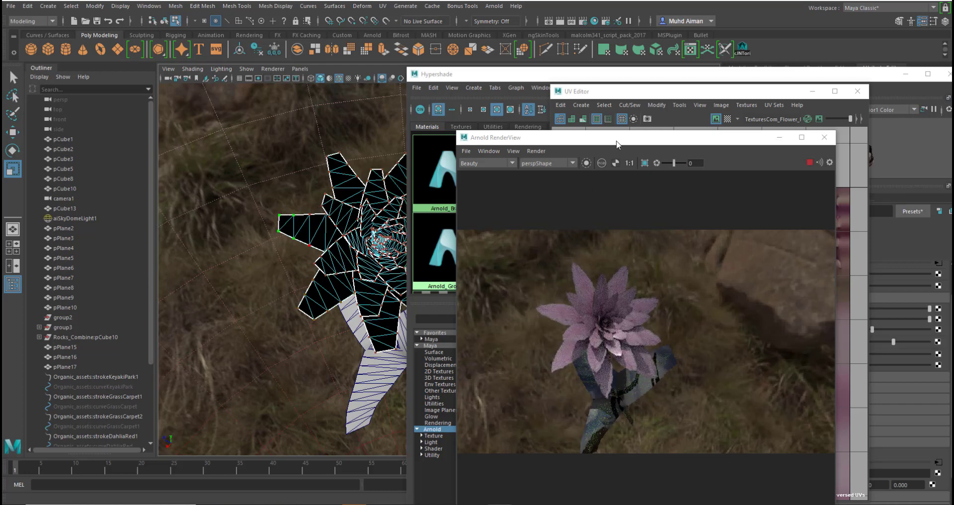
ctrl+right_click(290, 231)
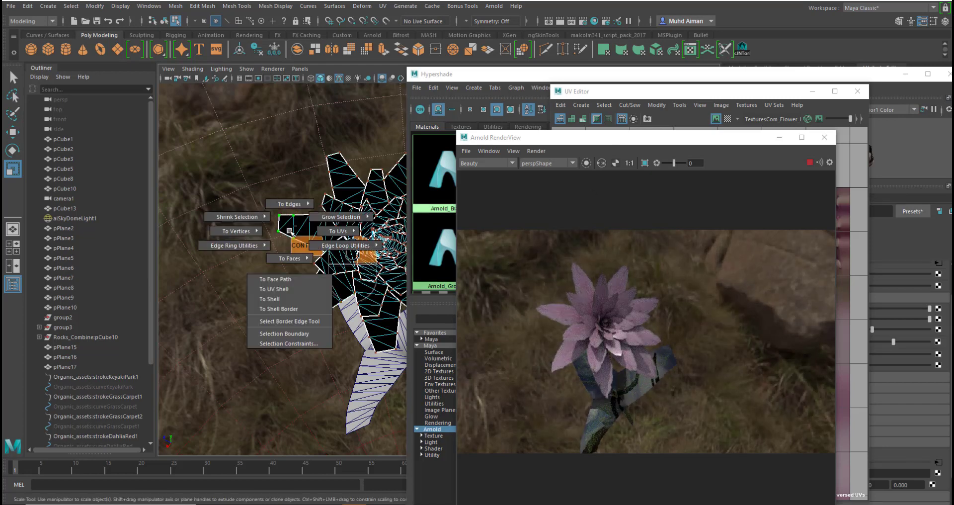
ctrl+right_drag(289, 231, 375, 233)
drag(676, 139, 381, 122)
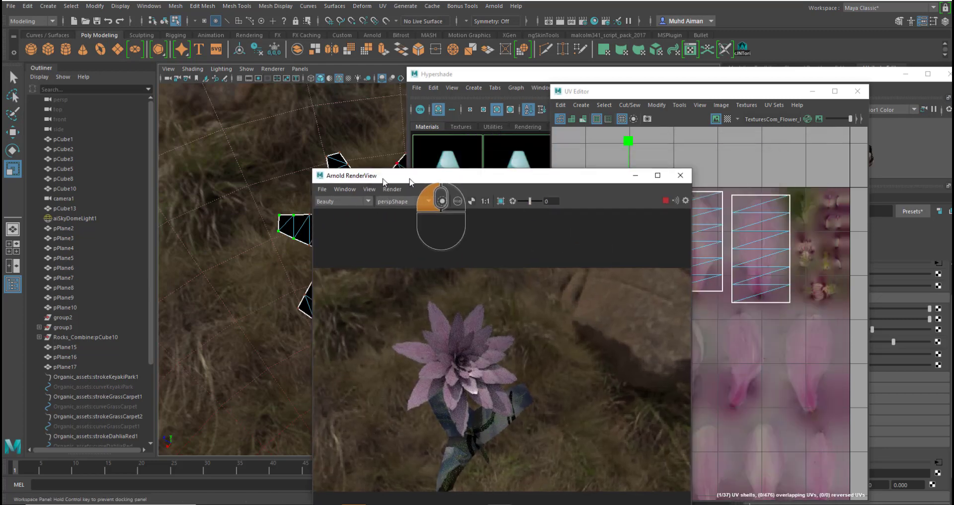
ctrl+right_drag(625, 208, 661, 230)
Step: Move the selected UV shell onto the third petal of the texture's second row and narrow it to fit
key(w)
drag(639, 247, 802, 358)
key(r)
key(w)
drag(742, 297, 744, 298)
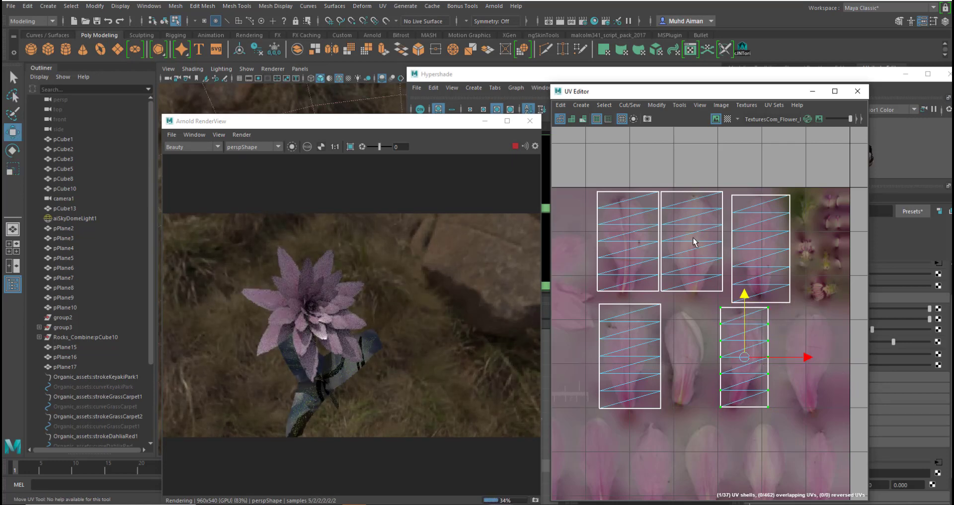
Step: Reveal the lower part of the dahlia, return to object selection and select its leaf mesh to show its UVs
drag(396, 124, 321, 95)
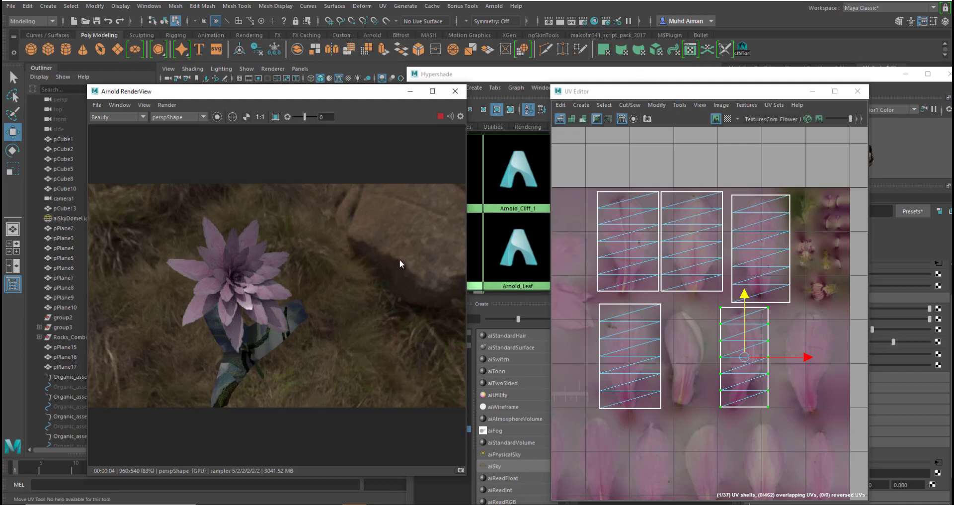
drag(243, 99, 598, 118)
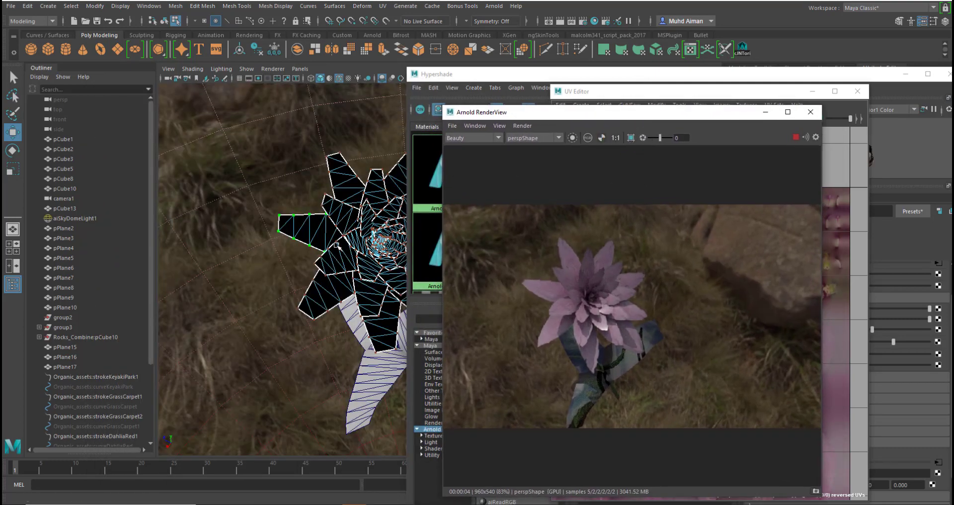
alt+drag(338, 247, 352, 210)
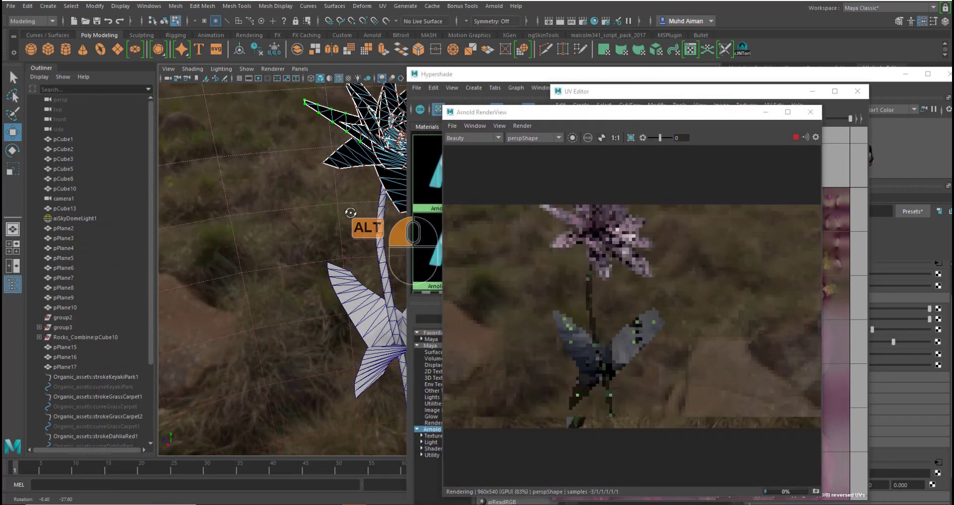
right_drag(374, 145, 429, 131)
click(337, 297)
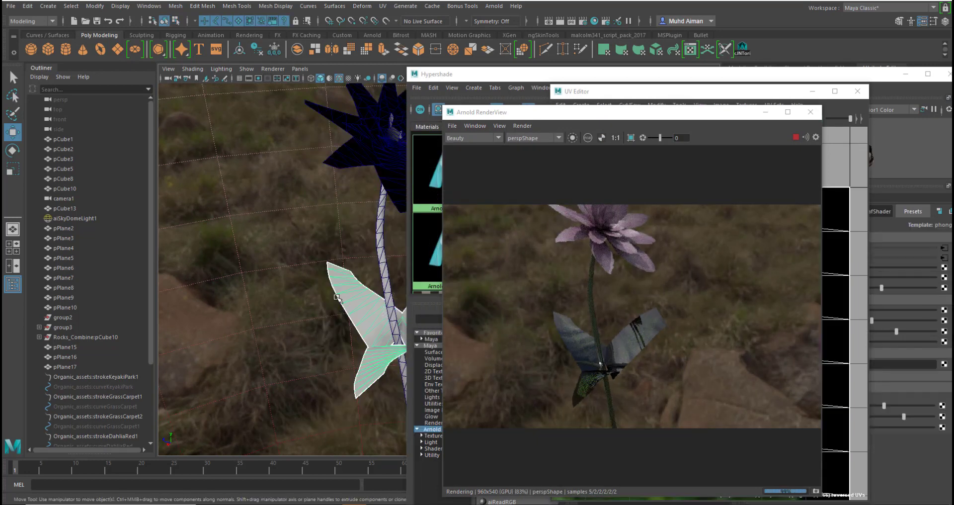
drag(605, 118, 245, 76)
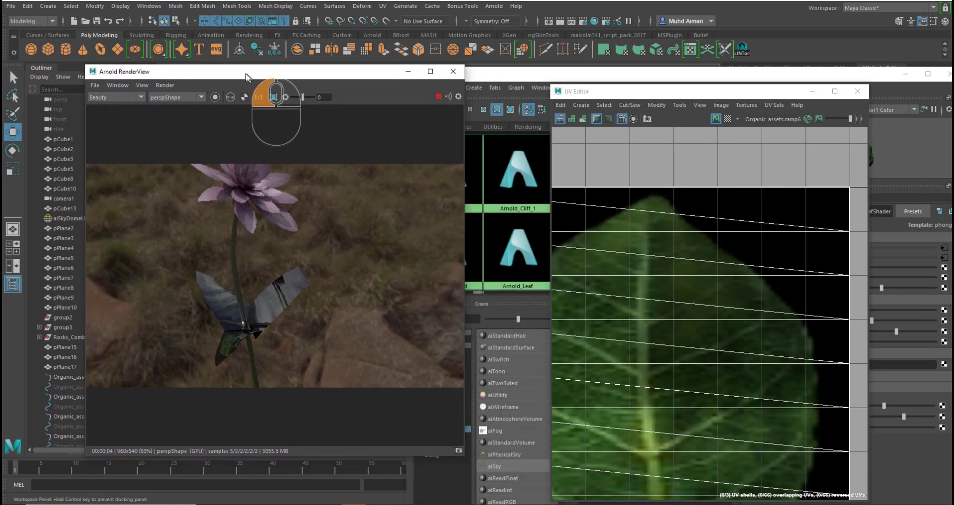
click(590, 259)
alt+middle_drag(650, 282, 679, 267)
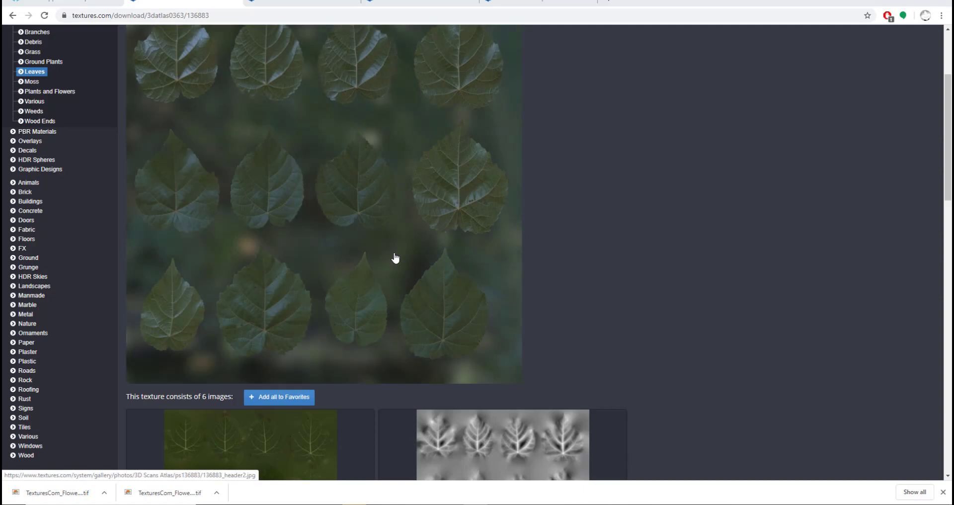
Step: Switch to the browser and look through the 3D Scanned Silver Lime Tree Leaves Atlas 01 maps, then return to Maya
scroll(507, 179, up, 5)
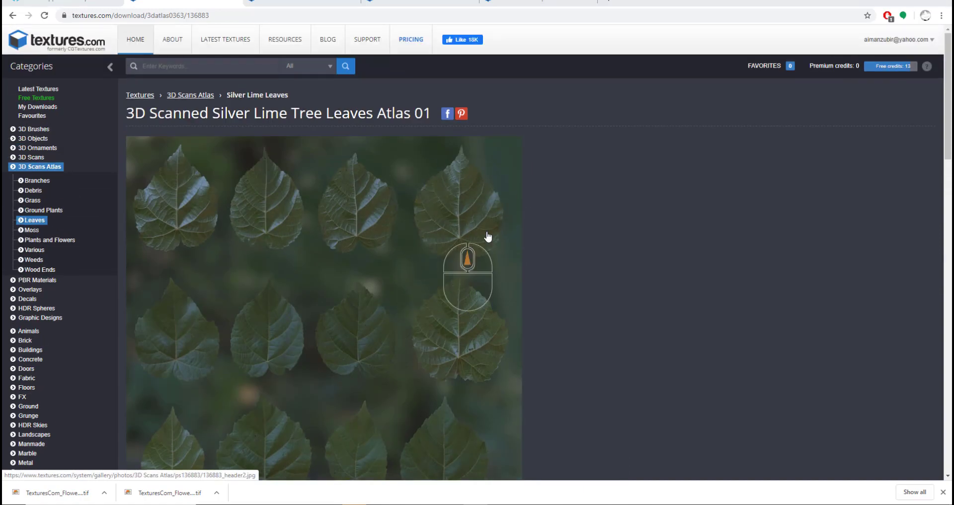
scroll(501, 230, down, 10)
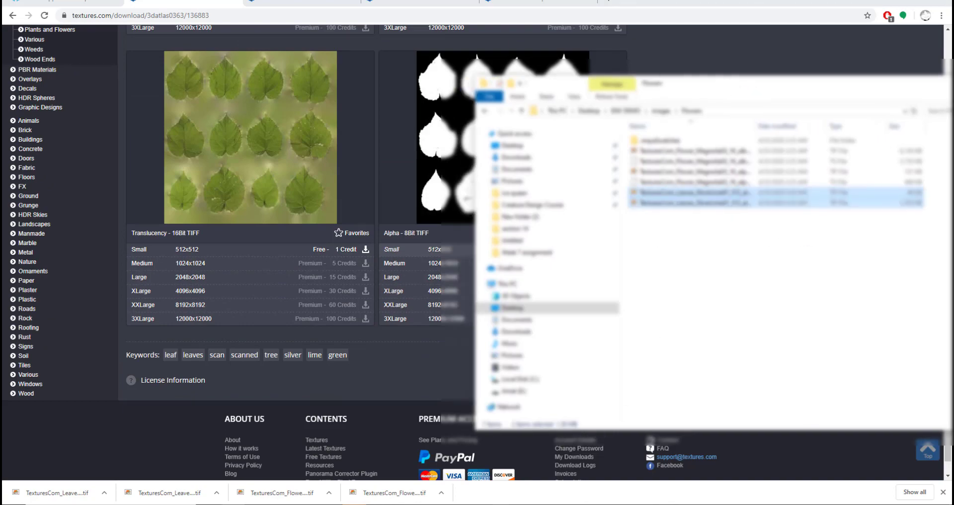
click(529, 469)
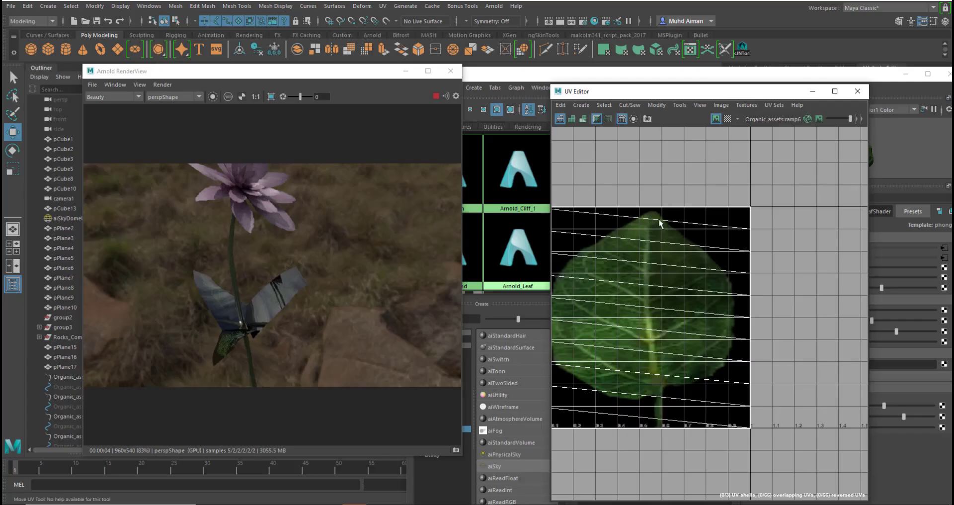
Step: Uncover the Hypershade window and clear its node graph
drag(644, 94, 218, 206)
drag(537, 79, 396, 5)
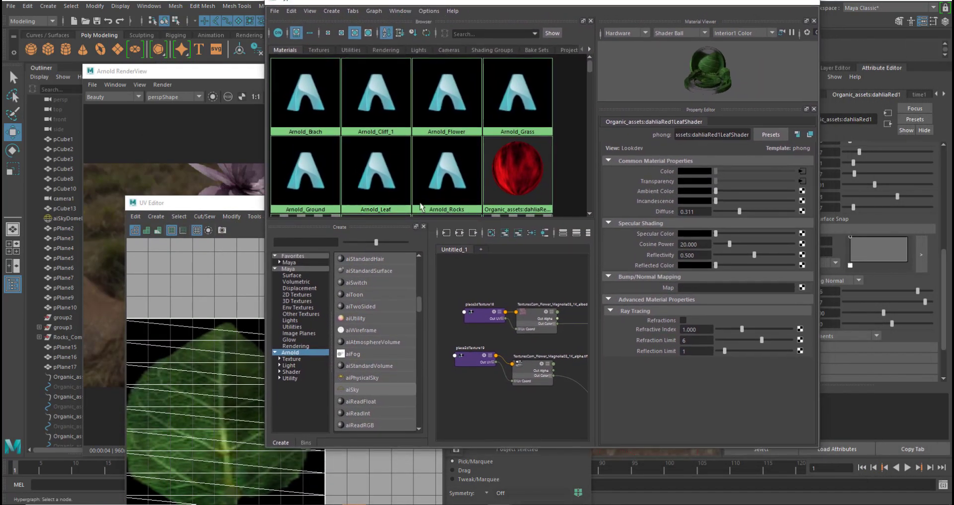
click(378, 10)
click(393, 46)
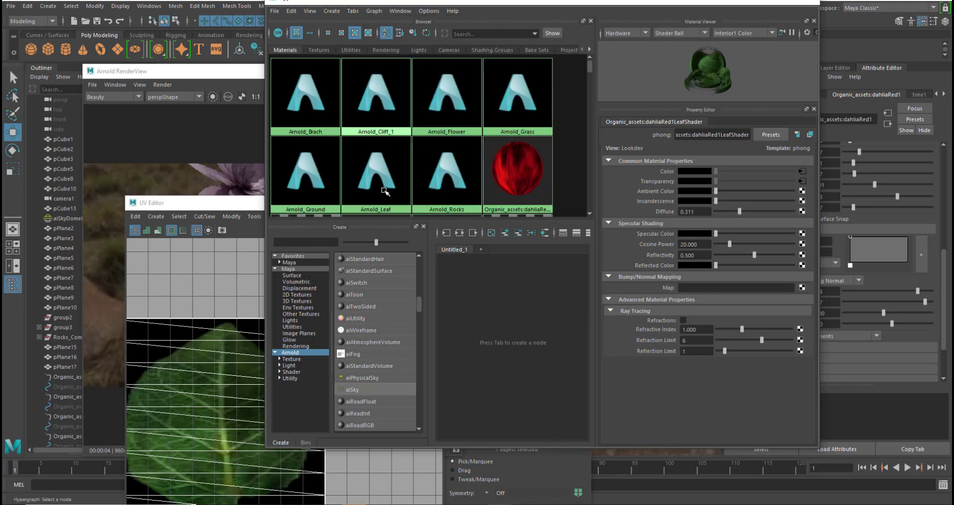
Step: Find the Arnold standard surface shader with the filter "sta" and add an aiStandardSurface material to the empty graph
scroll(368, 338, down, 3)
scroll(389, 368, down, 6)
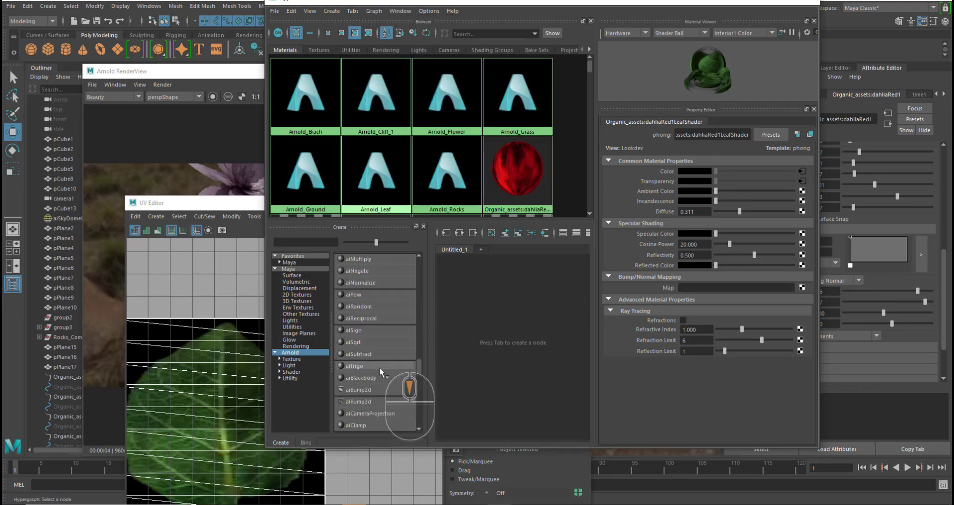
scroll(384, 360, up, 3)
scroll(387, 348, up, 10)
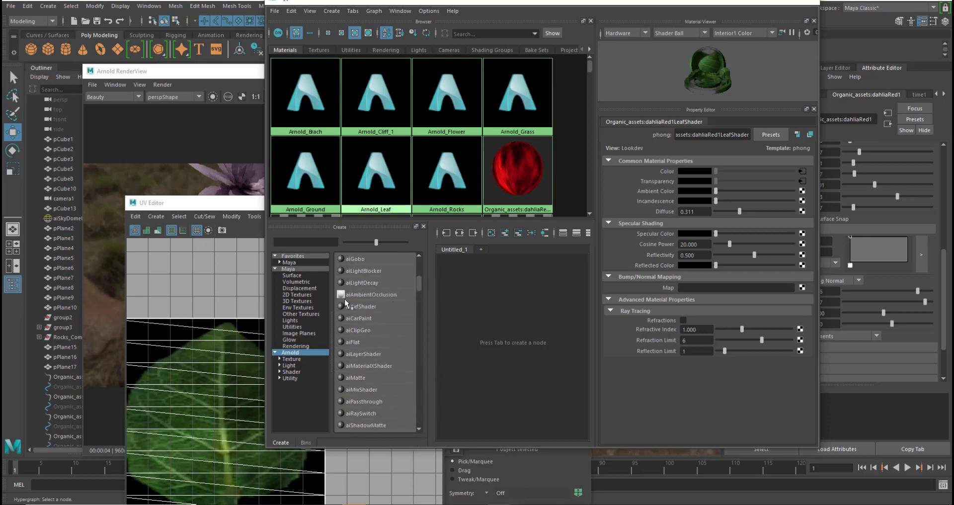
text(sta)
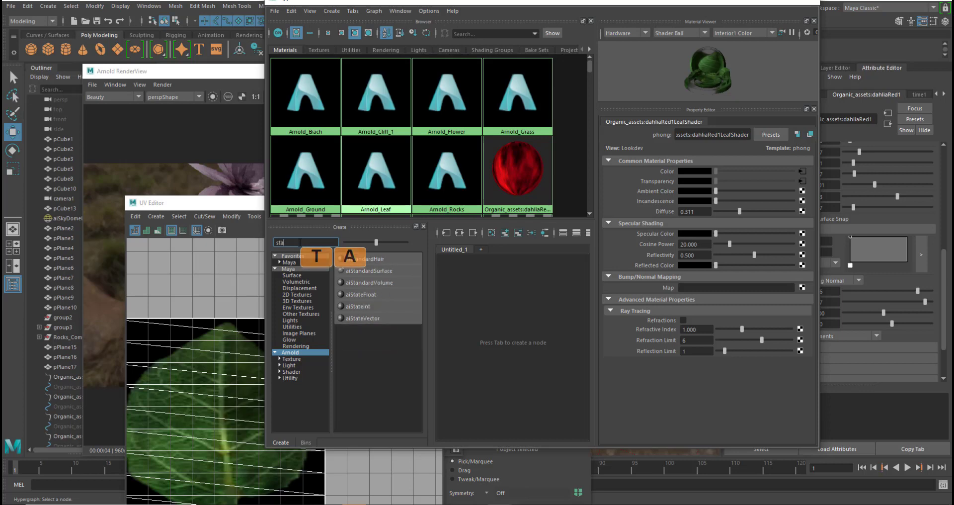
drag(379, 272, 480, 318)
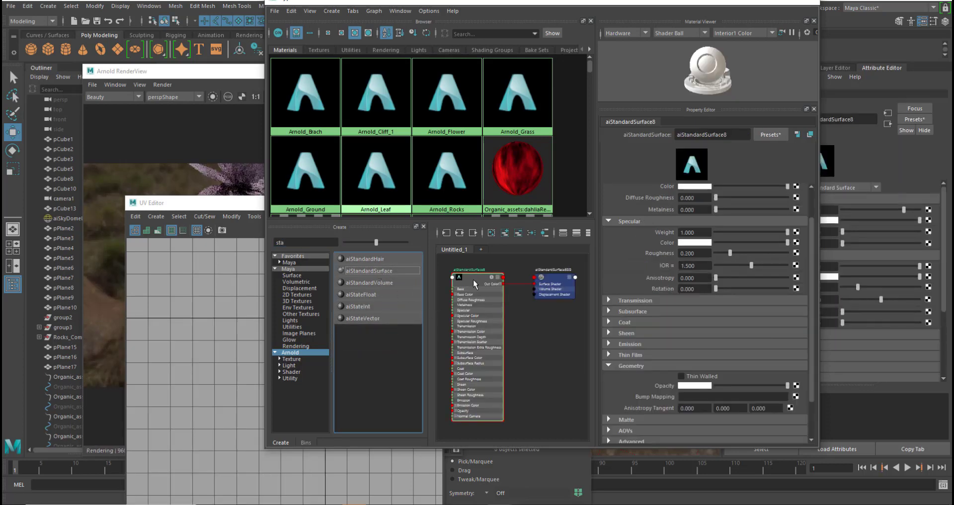
drag(560, 288, 570, 287)
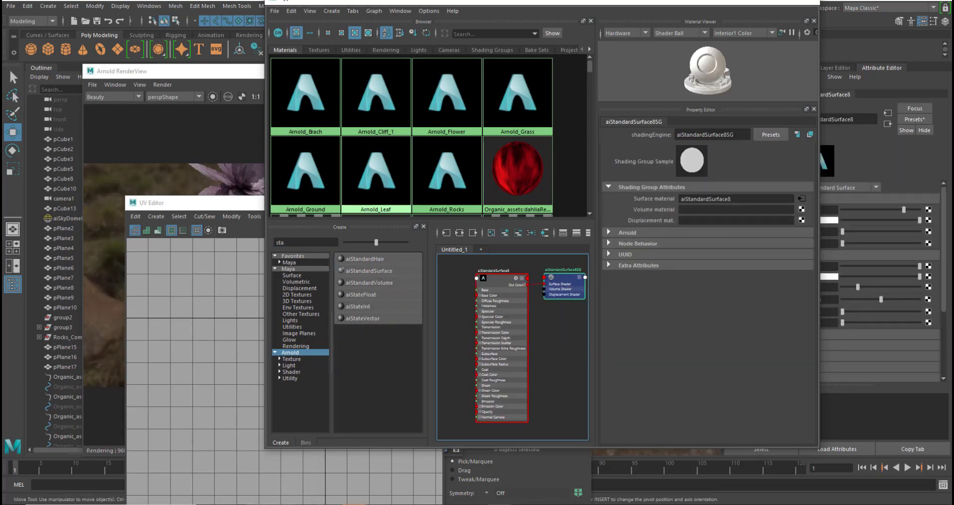
Step: Import the Silver Lime leaf albedo and alpha textures from the Flowers folder and arrange their nodes before the new material
click(186, 472)
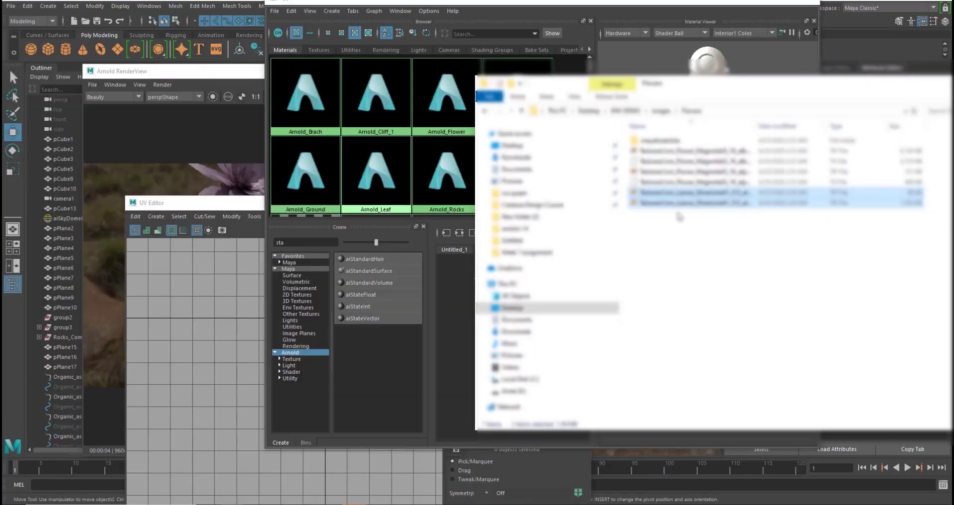
drag(664, 227, 442, 285)
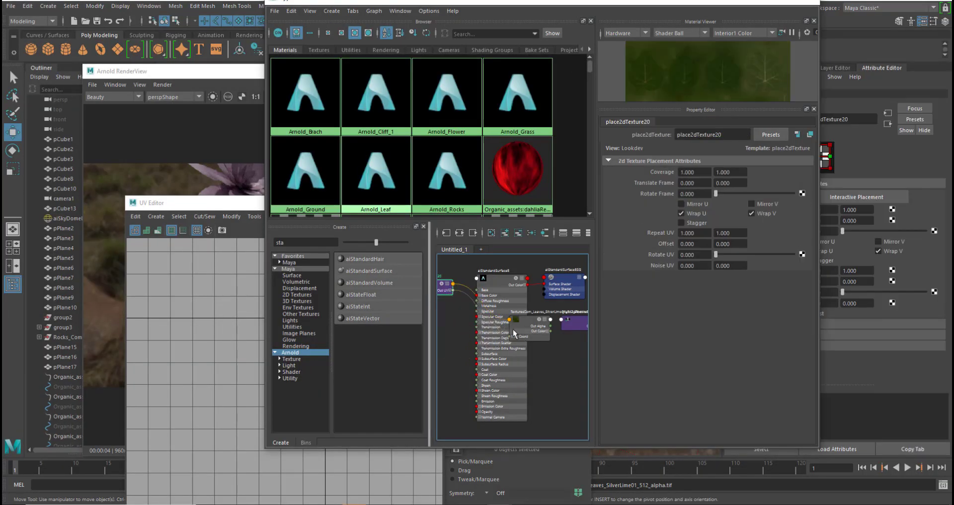
drag(523, 331, 457, 317)
alt+middle_drag(516, 314, 565, 328)
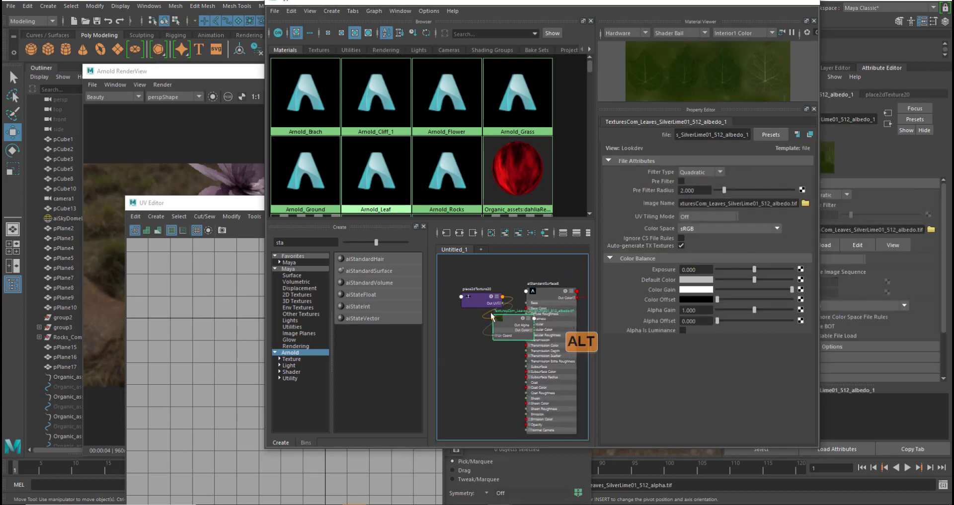
alt+drag(464, 276, 501, 340)
alt+drag(508, 336, 464, 309)
scroll(522, 330, down, 4)
alt+middle_drag(536, 358, 513, 350)
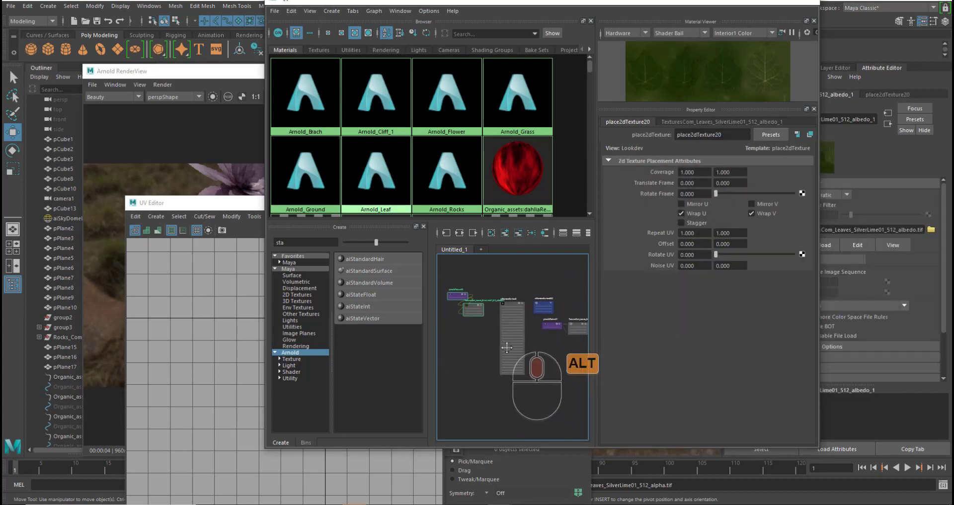
drag(554, 329, 511, 337)
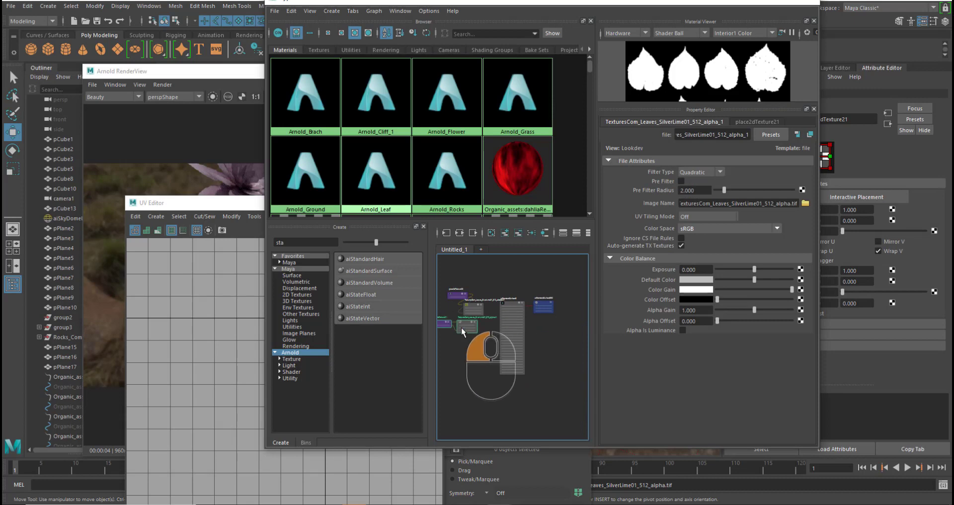
Step: Connect the SilverLime01_512_albedo texture to the new material's base color
scroll(466, 353, up, 4)
click(551, 285)
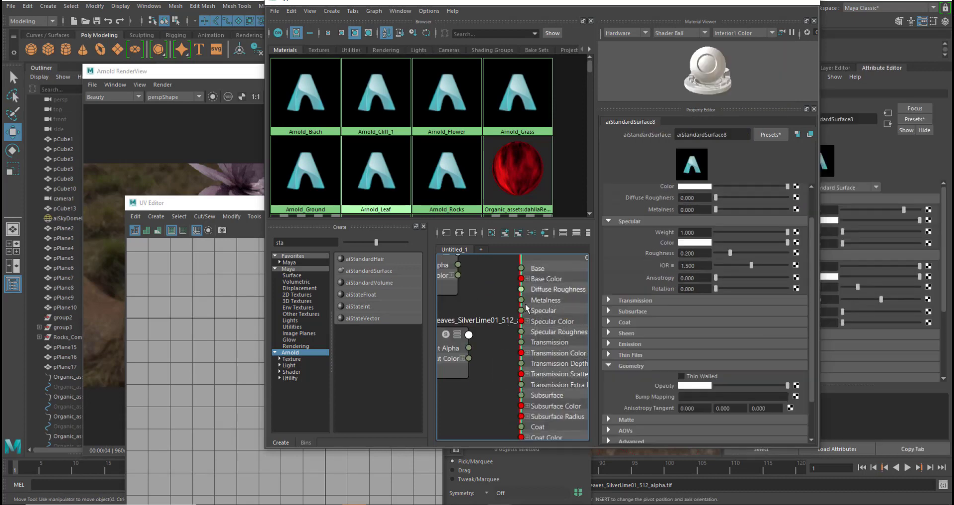
alt+middle_drag(488, 307, 509, 344)
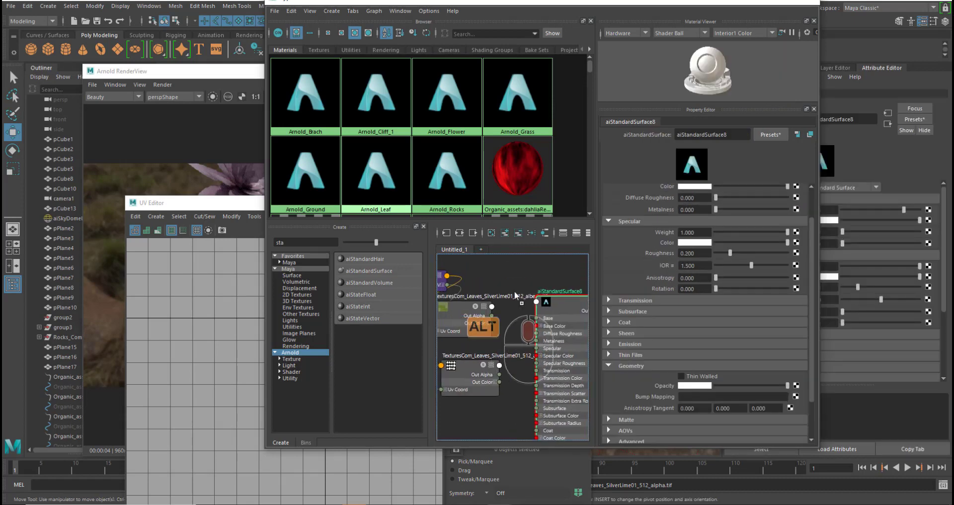
middle_drag(669, 199, 690, 190)
scroll(739, 256, up, 2)
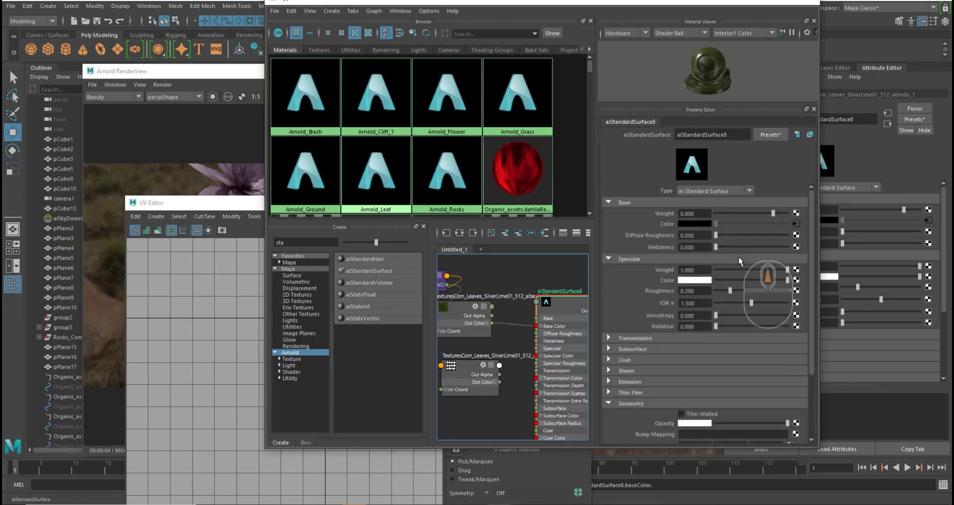
Step: Set the material's base weight to 1.000 and connect the SilverLime01_512_alpha texture to its opacity
drag(773, 215, 801, 218)
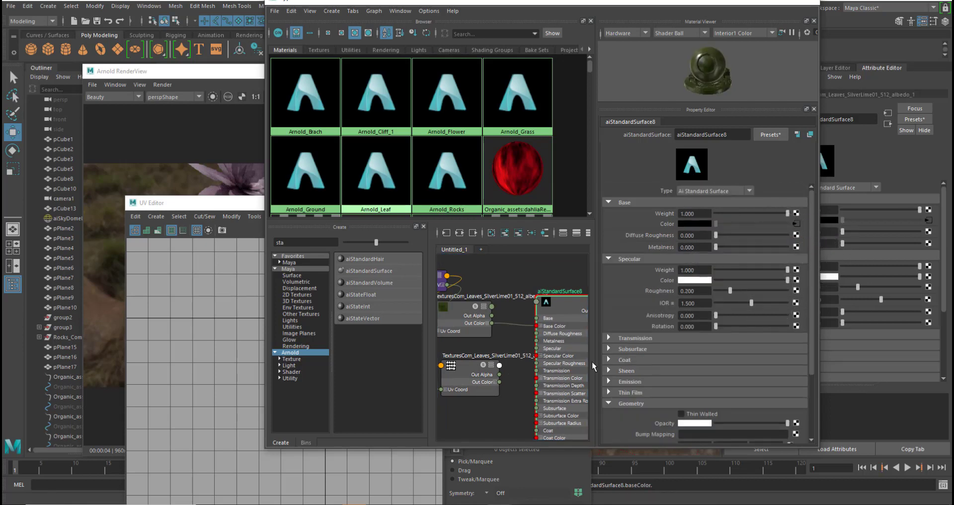
scroll(714, 330, down, 3)
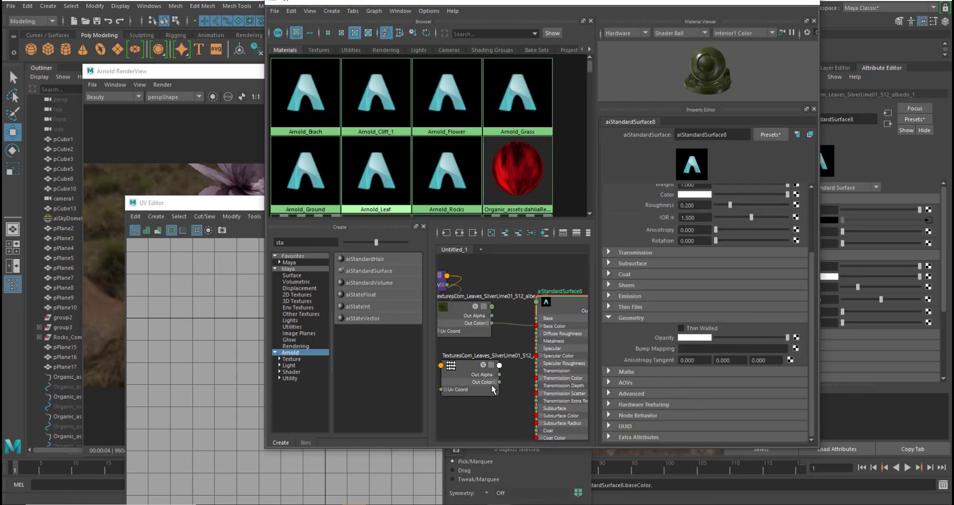
middle_drag(662, 340, 662, 340)
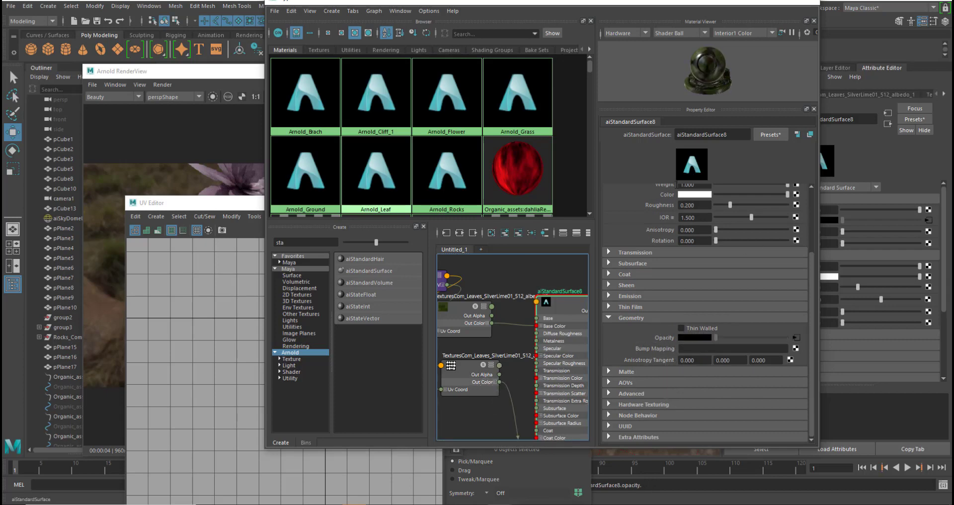
Step: Move the UV Editor off the render view, select the dahlia's leaves in the render and reopen Hypershade
click(764, 2)
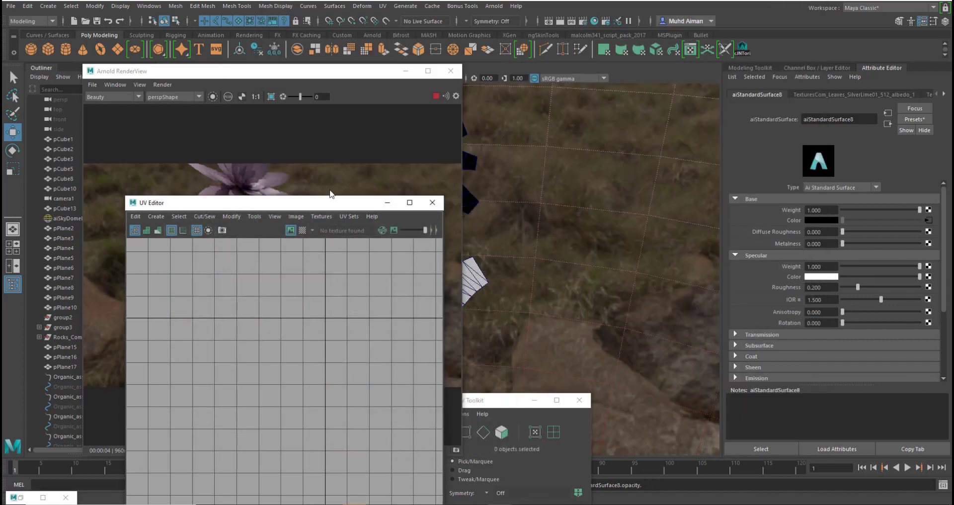
drag(289, 207, 754, 176)
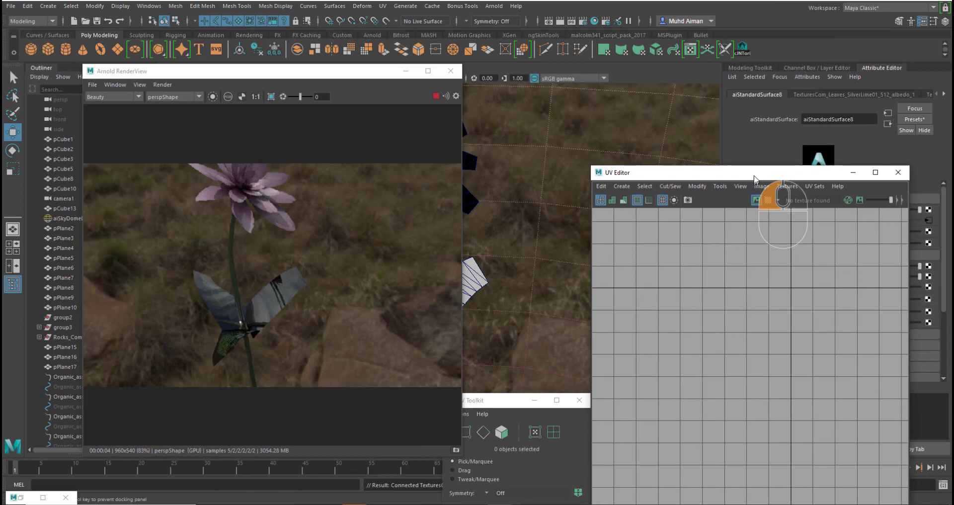
click(286, 285)
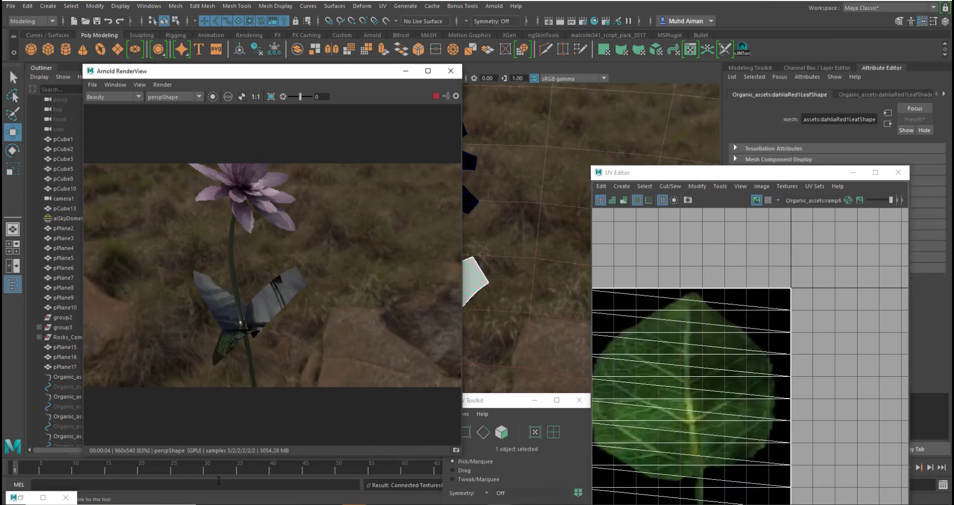
click(604, 22)
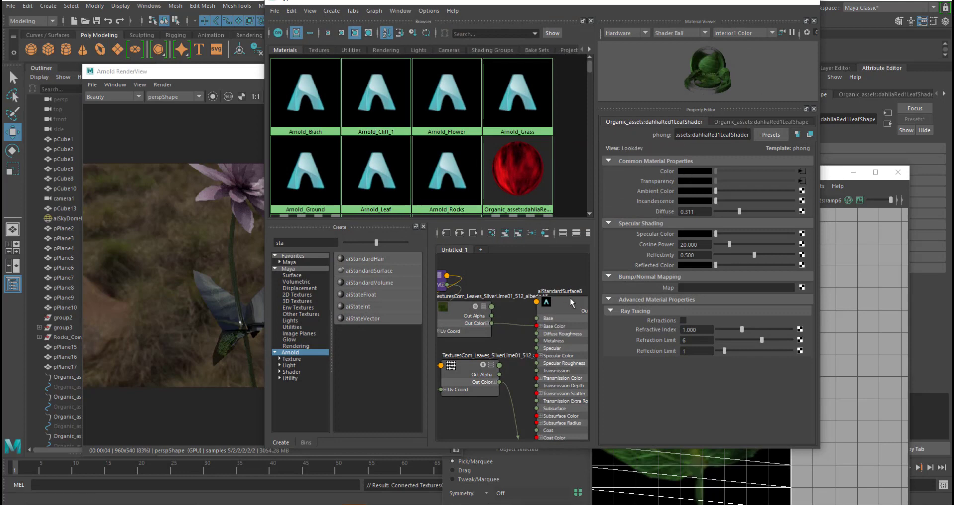
Step: Rename the new leaf material as Arnold_FlowerLeaf
drag(570, 297, 562, 333)
drag(728, 135, 672, 137)
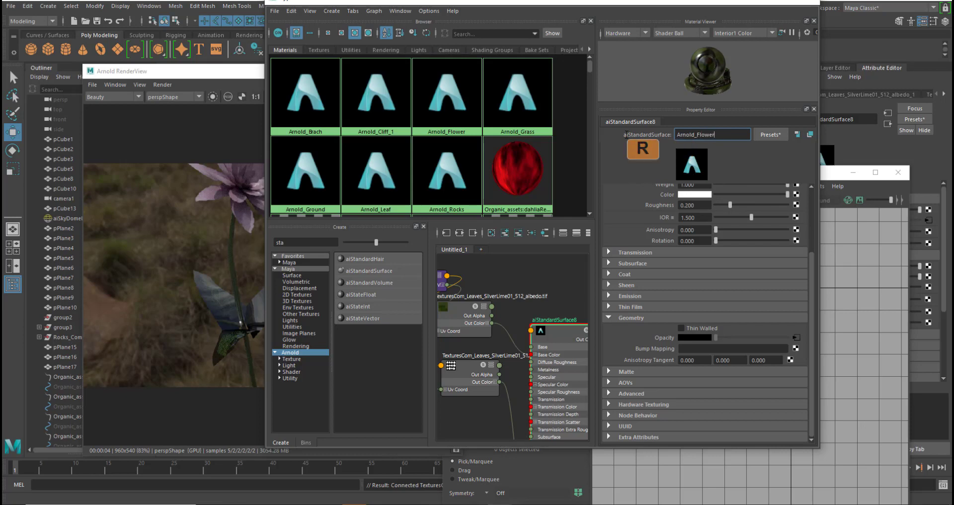
text(f)
key(Return)
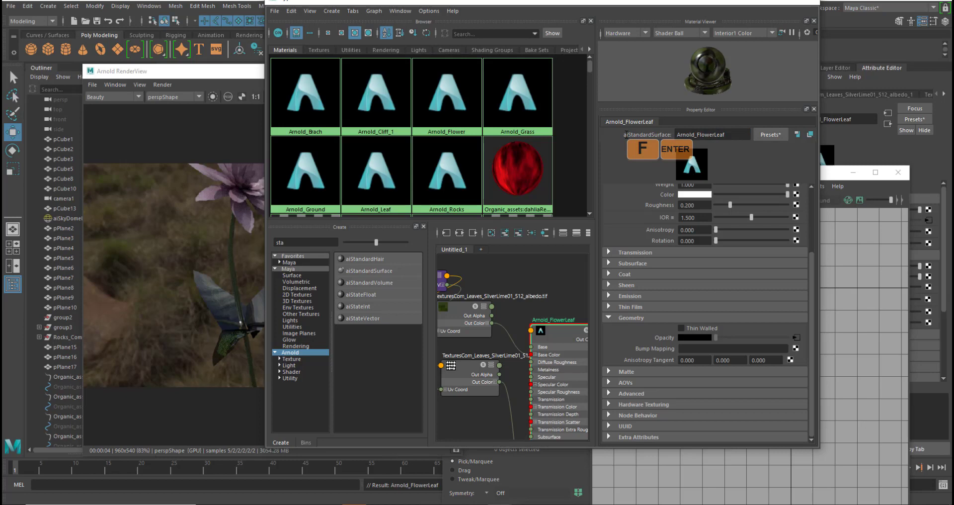
Step: Assign the Arnold_FlowerLeaf material to the dahlia's leaves
click(219, 306)
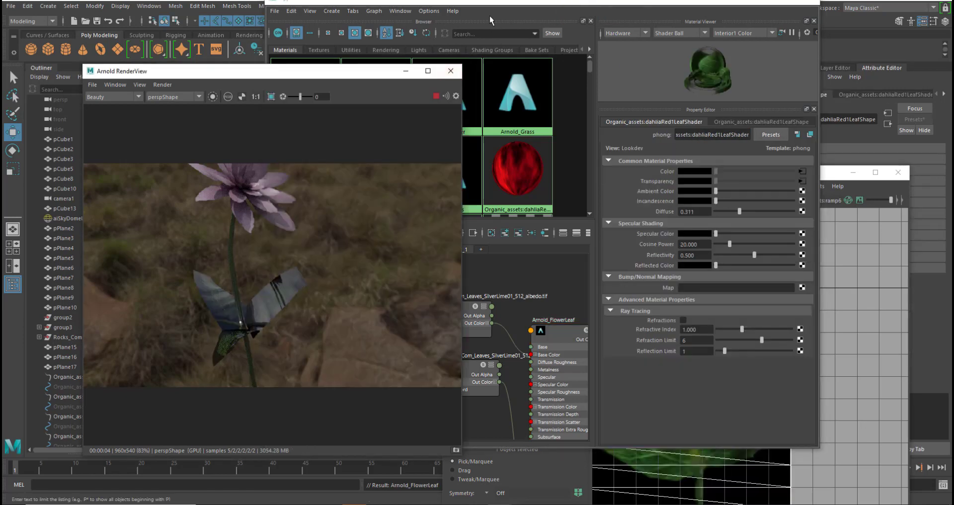
drag(484, 2, 588, 93)
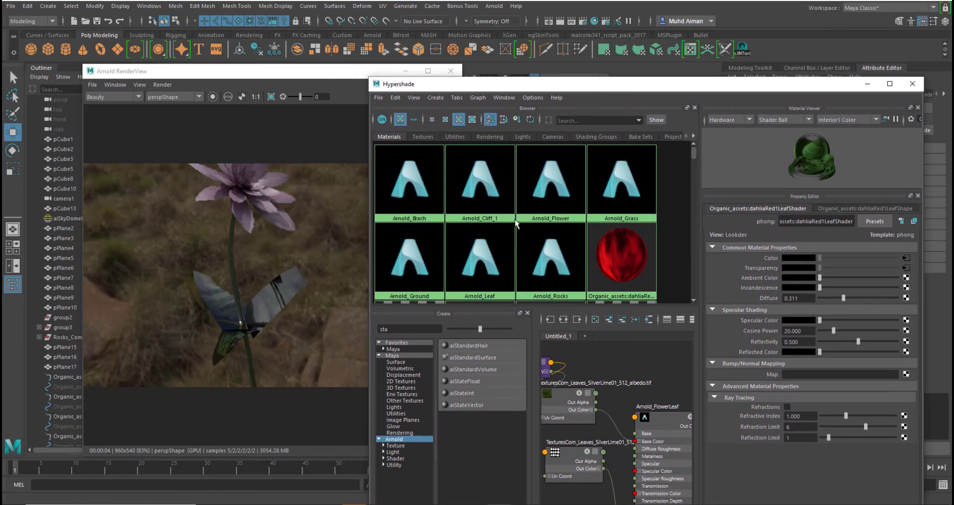
scroll(517, 219, down, 2)
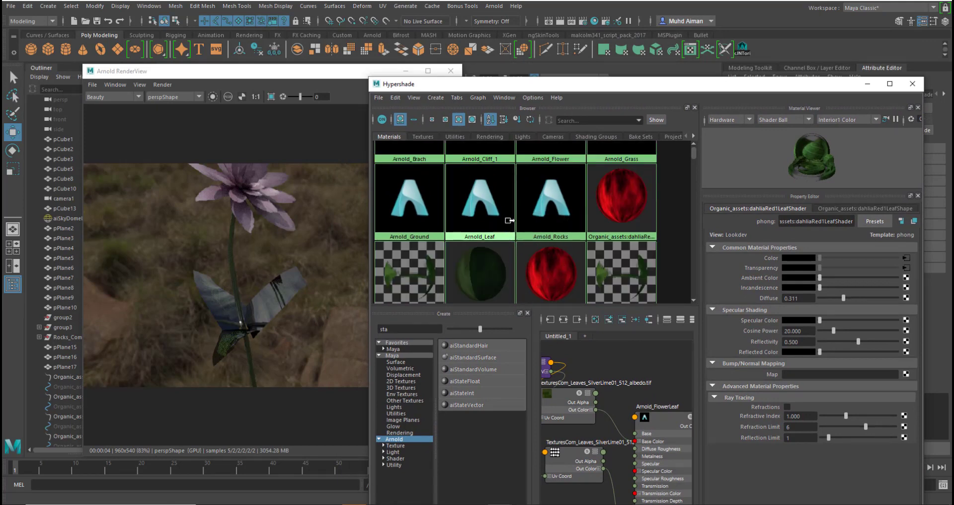
scroll(526, 249, up, 2)
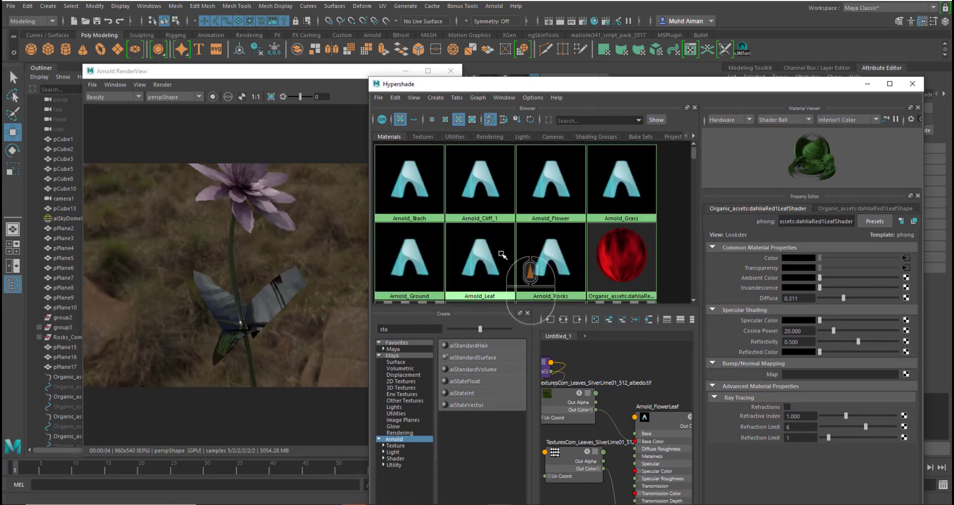
scroll(610, 223, up, 2)
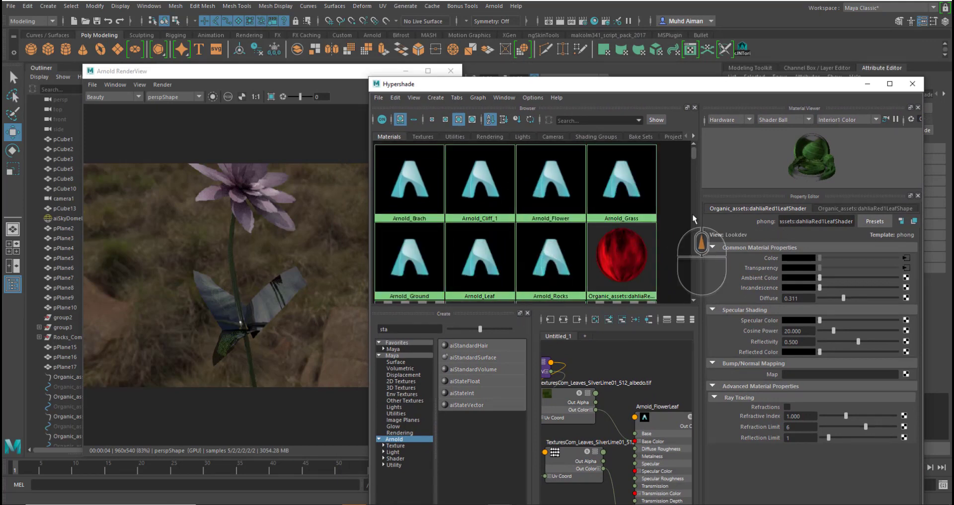
drag(690, 157, 702, 215)
right_click(482, 217)
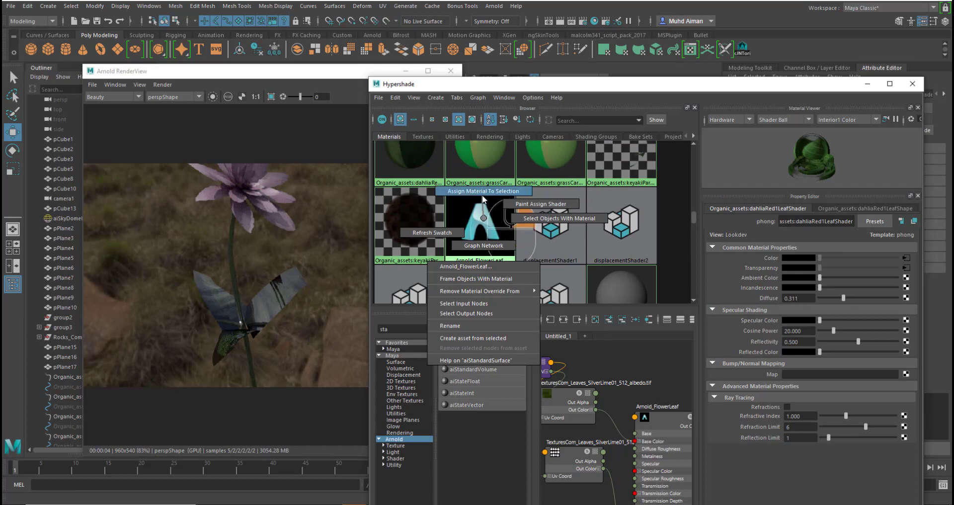
click(475, 201)
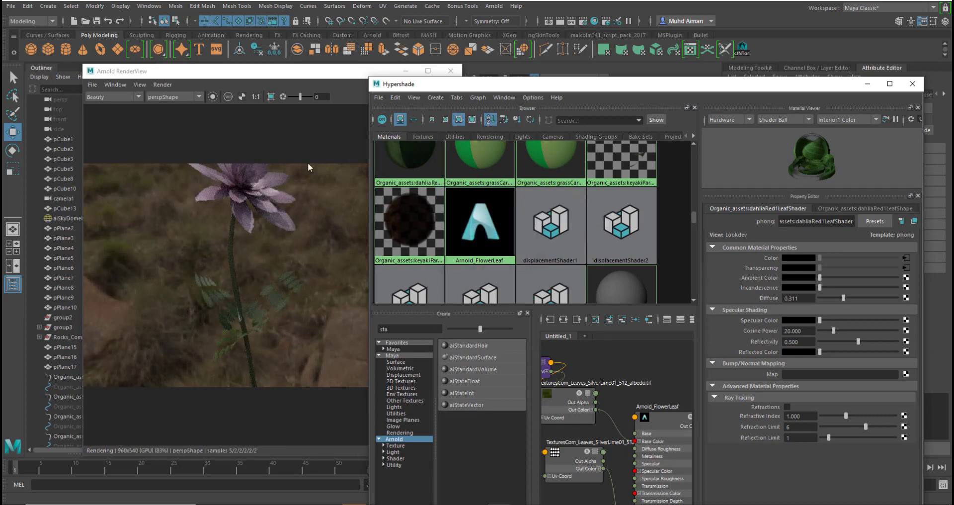
Step: Open the UV Editor for the dahlia's leaves, select all their UVs and scale them down
drag(289, 76, 247, 118)
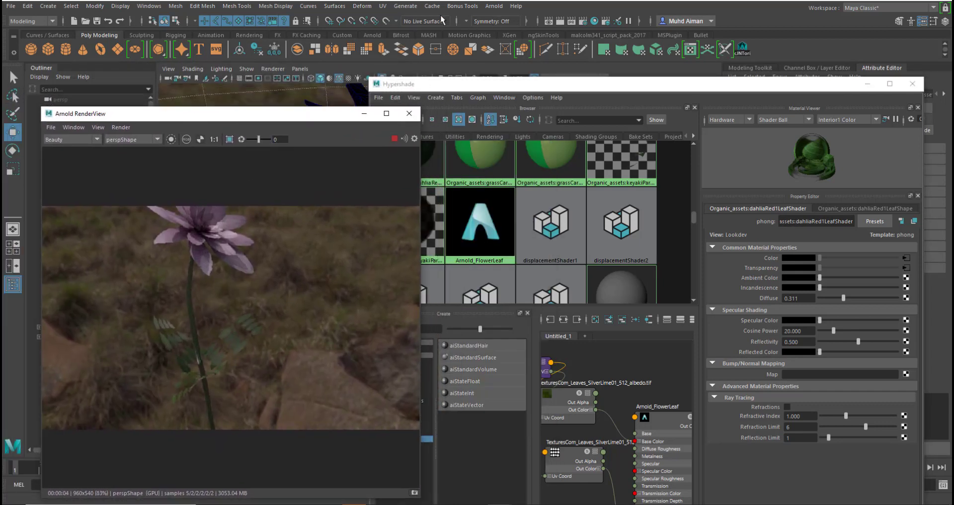
click(384, 6)
click(405, 19)
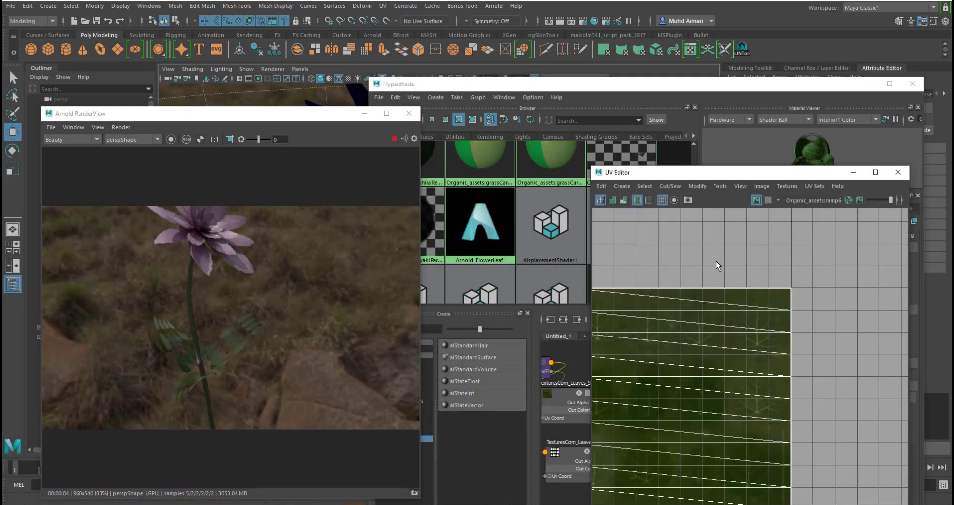
scroll(717, 266, down, 4)
alt+middle_drag(718, 347, 739, 345)
right_drag(703, 293, 749, 291)
drag(632, 265, 730, 346)
key(r)
drag(720, 286, 720, 324)
Step: Move the leaf UVs over a single leaf of the Silver Lime texture and stretch them vertically to cover it
scroll(719, 330, up, 6)
alt+middle_drag(720, 373, 805, 370)
key(w)
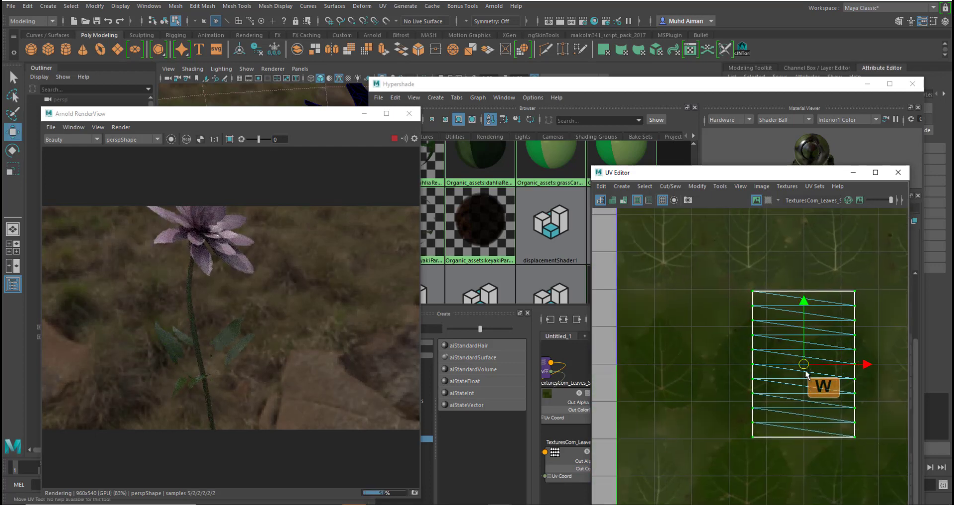
drag(804, 371, 717, 373)
scroll(665, 373, up, 3)
key(r)
drag(674, 310, 674, 276)
key(w)
key(r)
key(w)
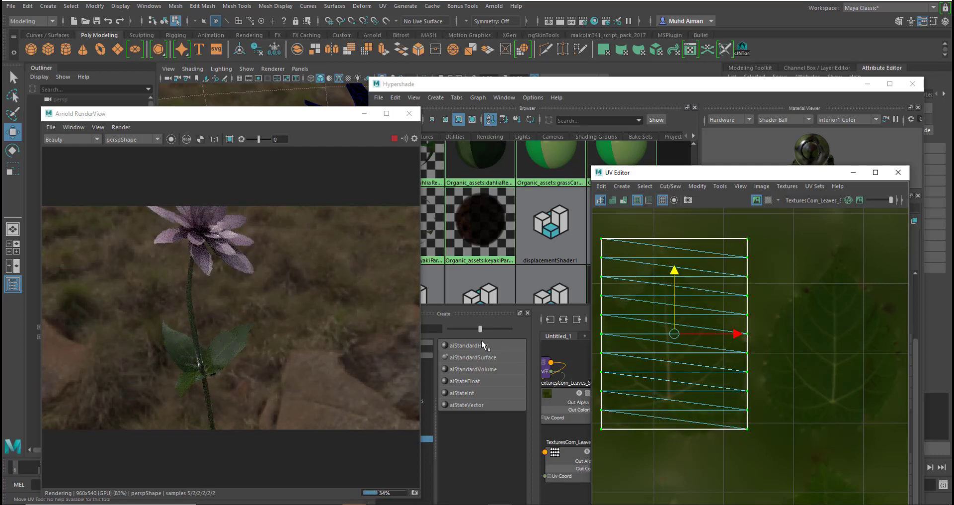
Step: Set the specular roughness of Arnold_FlowerLeaf to 0.357
click(471, 298)
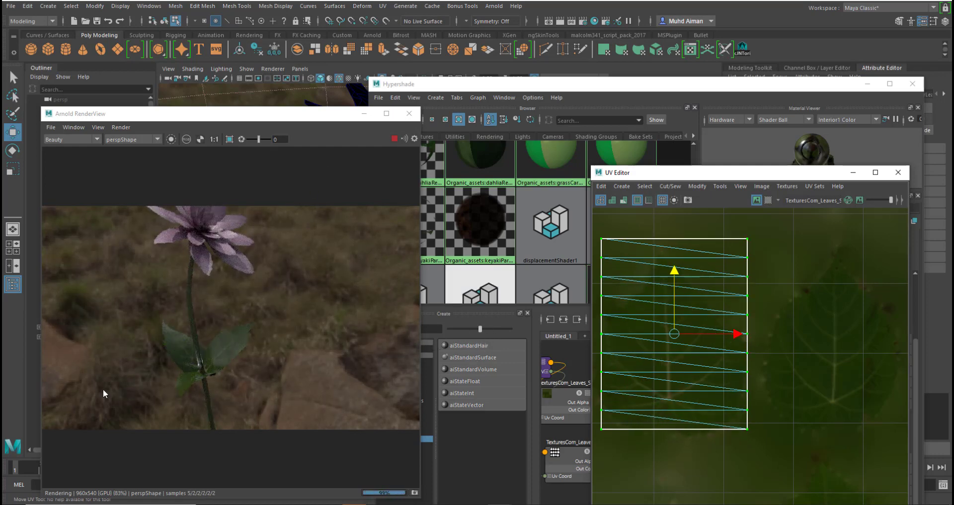
scroll(115, 383, up, 3)
scroll(294, 370, down, 2)
alt+middle_drag(321, 364, 255, 416)
alt+middle_drag(303, 368, 234, 404)
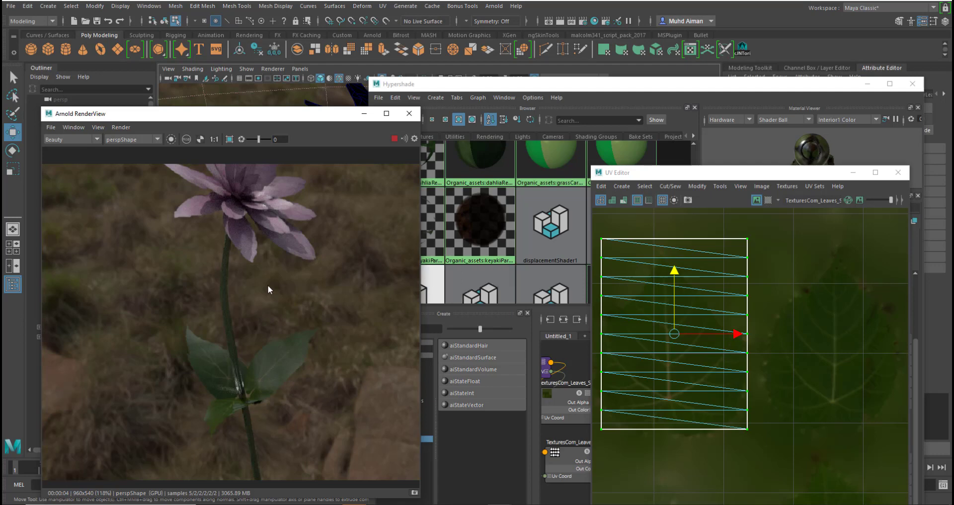
mouse_move(202, 116)
mouse_down()
mouse_move(217, 104)
mouse_move(208, 106)
mouse_up()
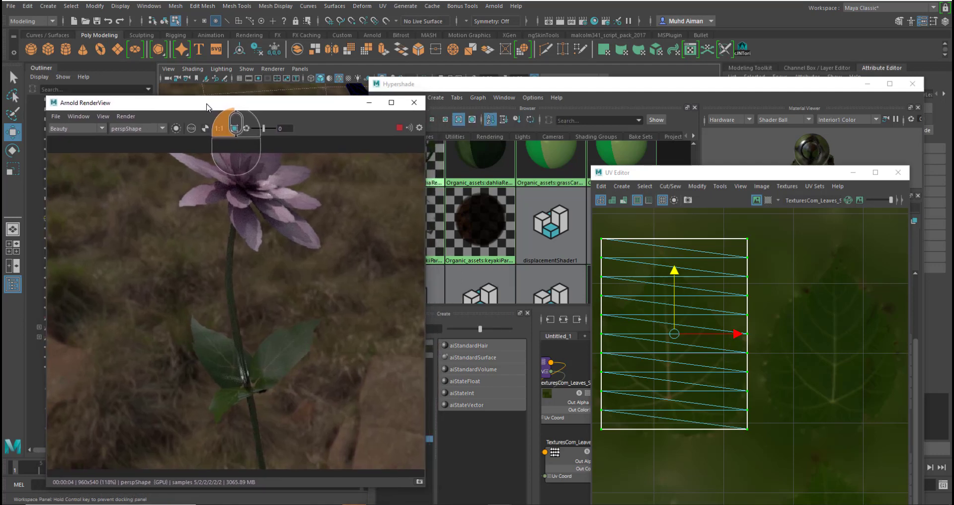
click(527, 89)
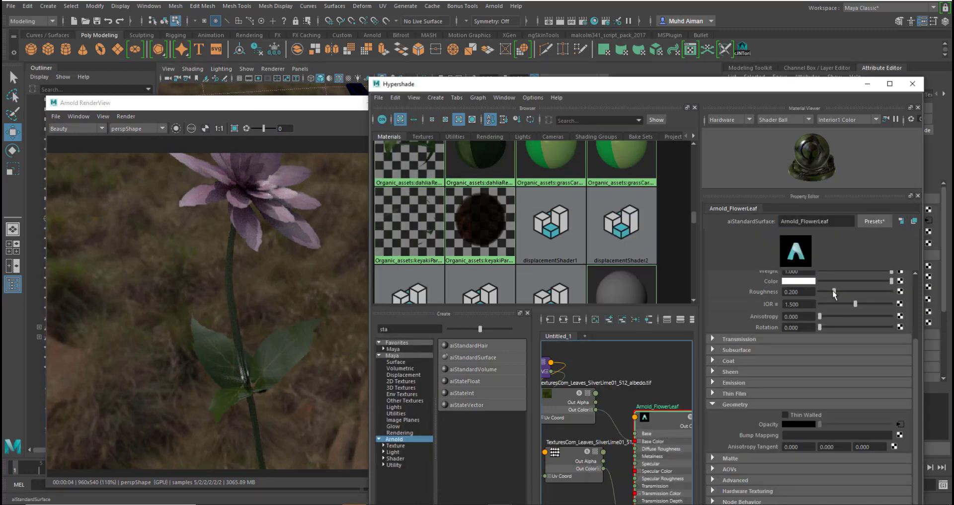
mouse_move(834, 292)
mouse_down()
mouse_move(853, 292)
mouse_move(827, 291)
mouse_move(845, 292)
mouse_up()
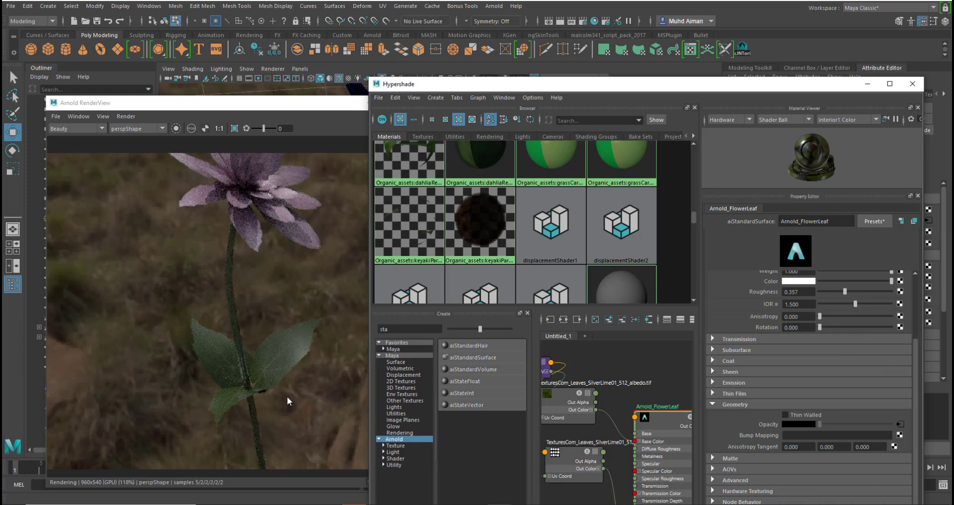
Step: Select the dahlia's stem in the render and clear the Hypershade node graph
scroll(261, 334, down, 2)
alt+middle_drag(267, 285, 265, 293)
click(248, 367)
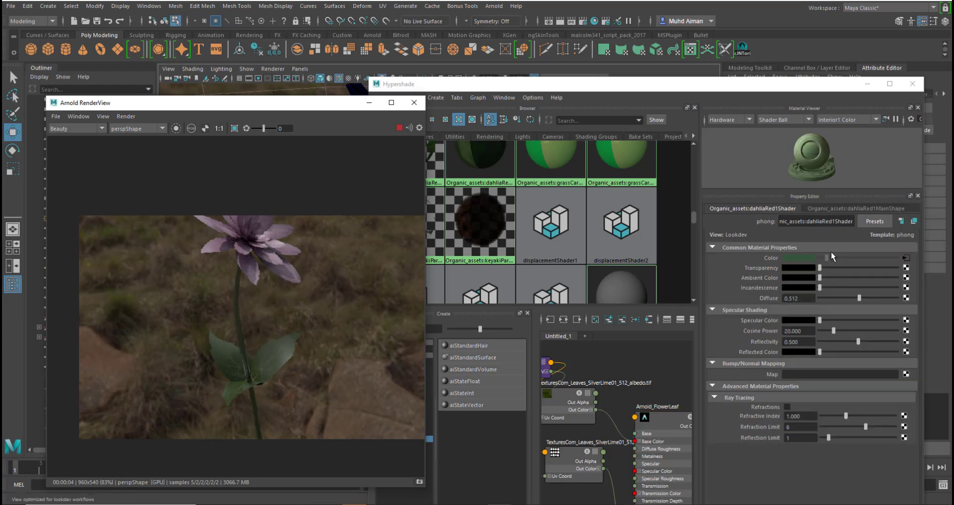
alt+scroll(607, 395, down, 3)
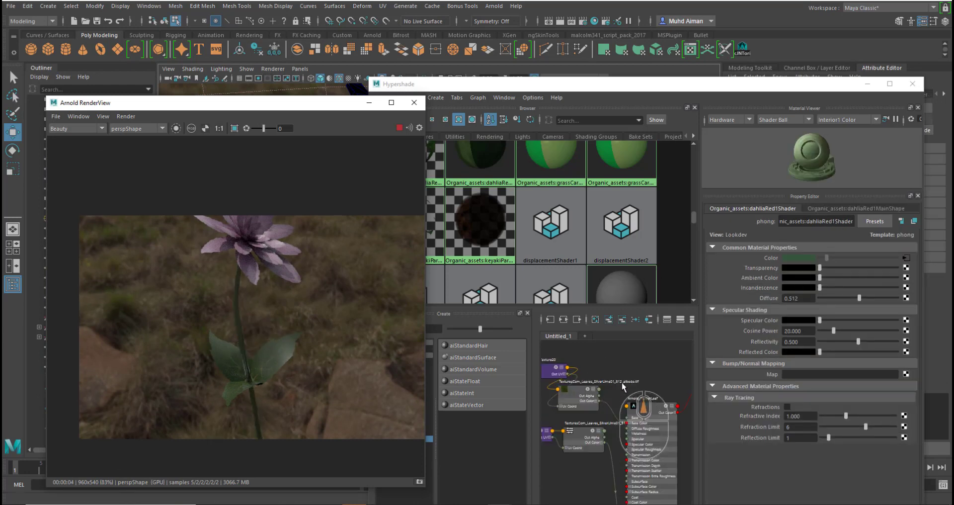
alt+middle_drag(609, 412, 634, 439)
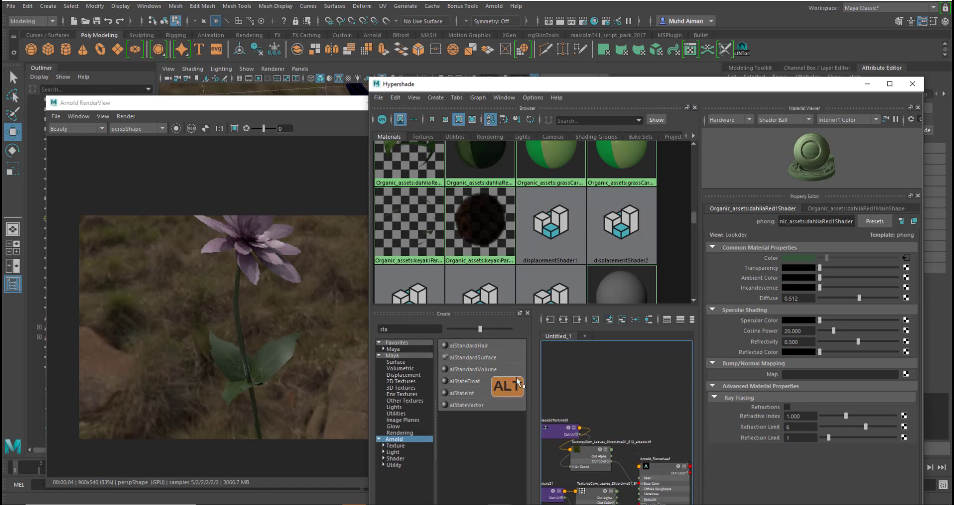
click(475, 99)
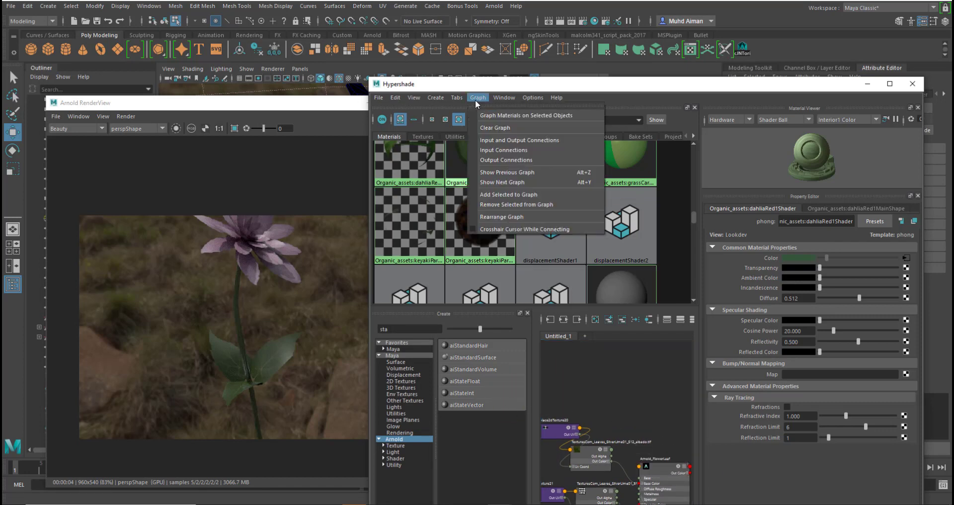
click(511, 127)
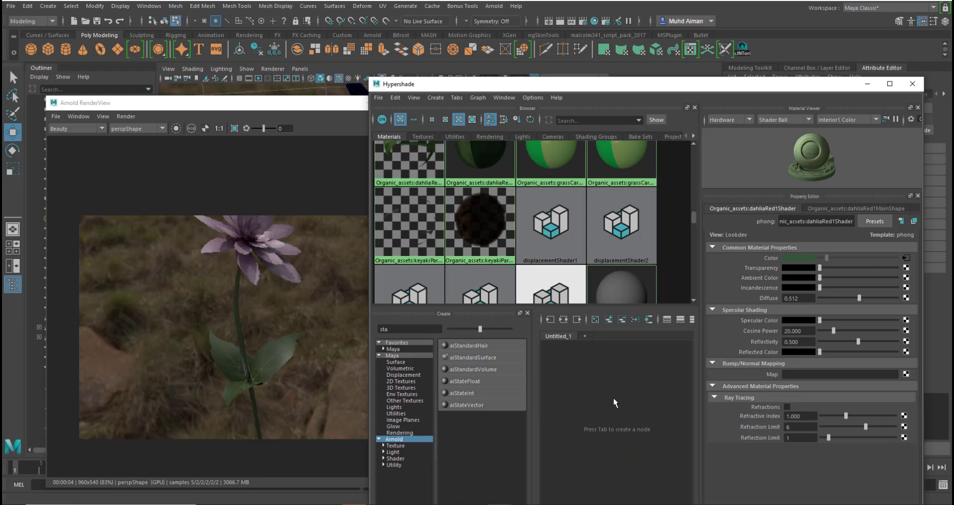
Step: Graph the shading network of the selected dahlia stem's material in Hypershade
mouse_move(613, 397)
middle_down()
mouse_move(604, 358)
mouse_move(615, 332)
mouse_move(563, 316)
middle_up()
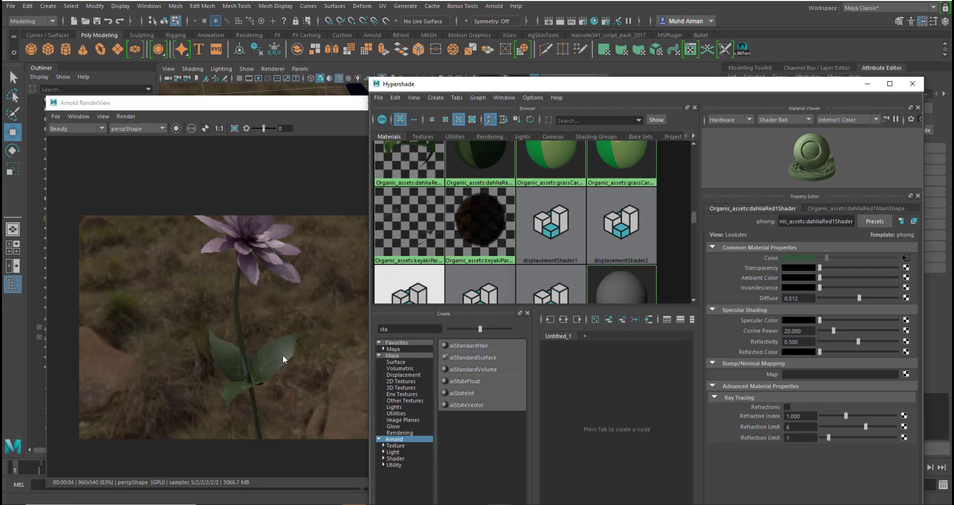
click(234, 308)
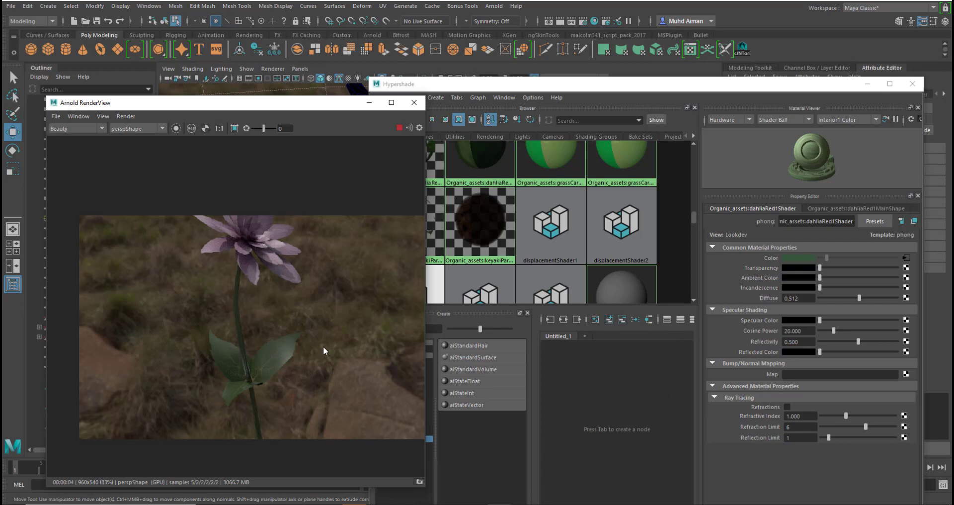
click(563, 320)
click(617, 422)
click(550, 320)
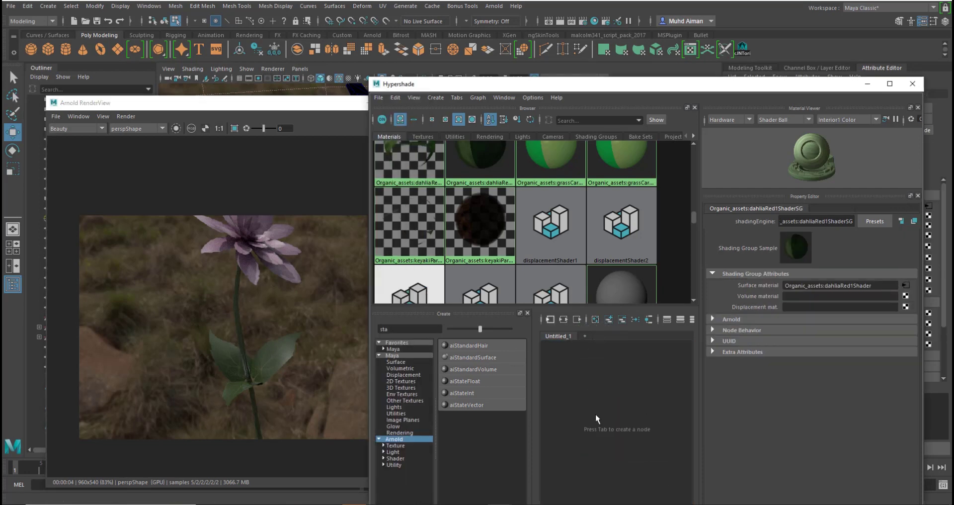
scroll(635, 431, up, 2)
scroll(634, 431, up, 1)
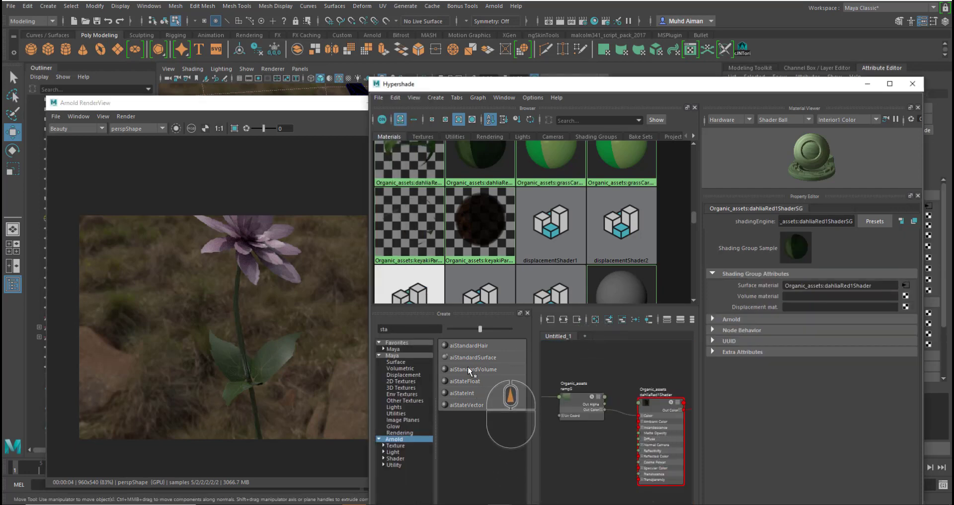
Step: Select the stem's dahliaRed1Shader phong node and set its cosine power to 20.335 and its diffuse to 1.000
click(667, 417)
alt+middle_drag(641, 360, 550, 378)
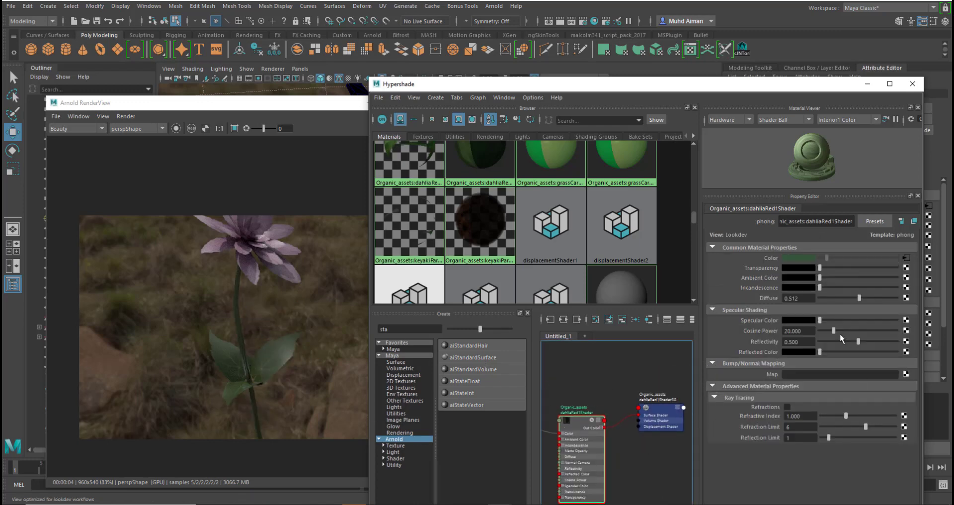
mouse_move(834, 330)
mouse_down()
mouse_move(874, 331)
mouse_move(833, 329)
mouse_up()
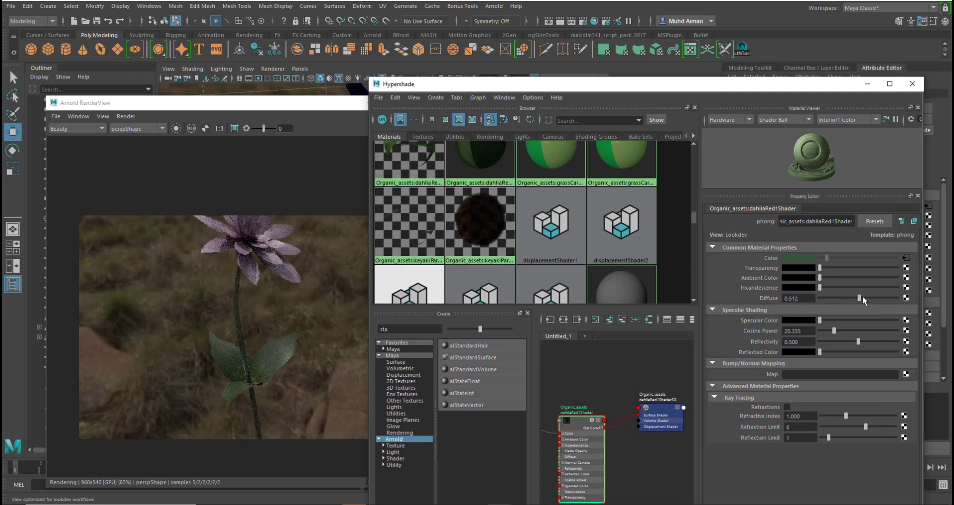
drag(862, 298, 900, 303)
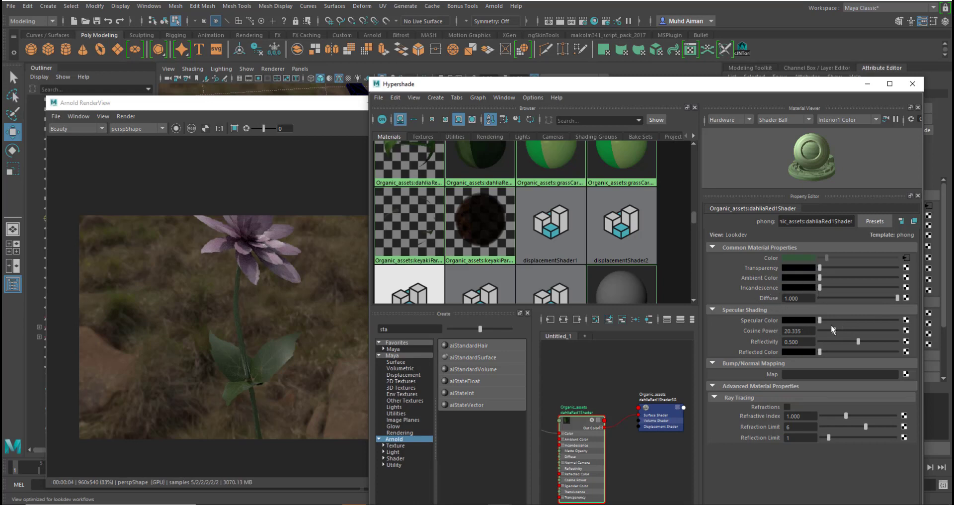
Step: Adjust the stem shader's specular shading to a cosine power of 22.232 and a reflectivity of 0.503
drag(834, 330, 888, 330)
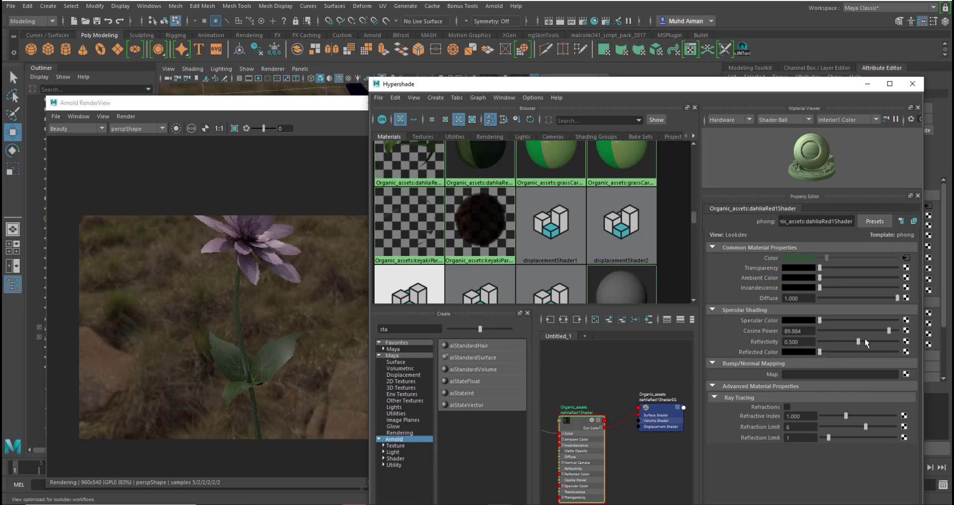
drag(858, 340, 829, 342)
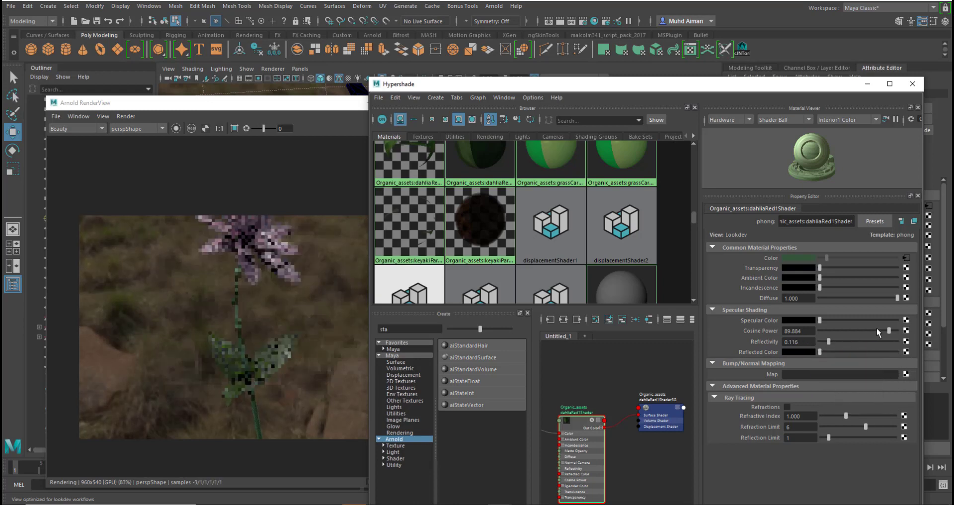
drag(887, 330, 835, 331)
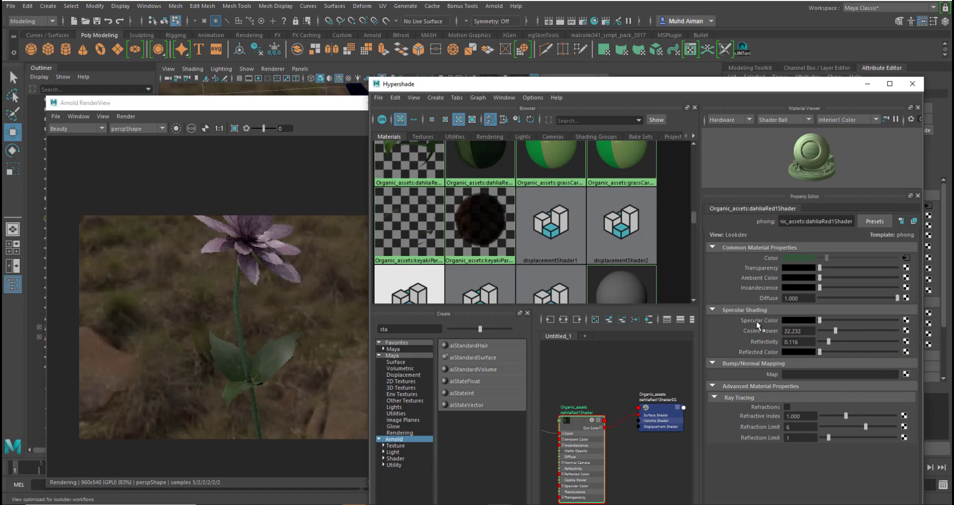
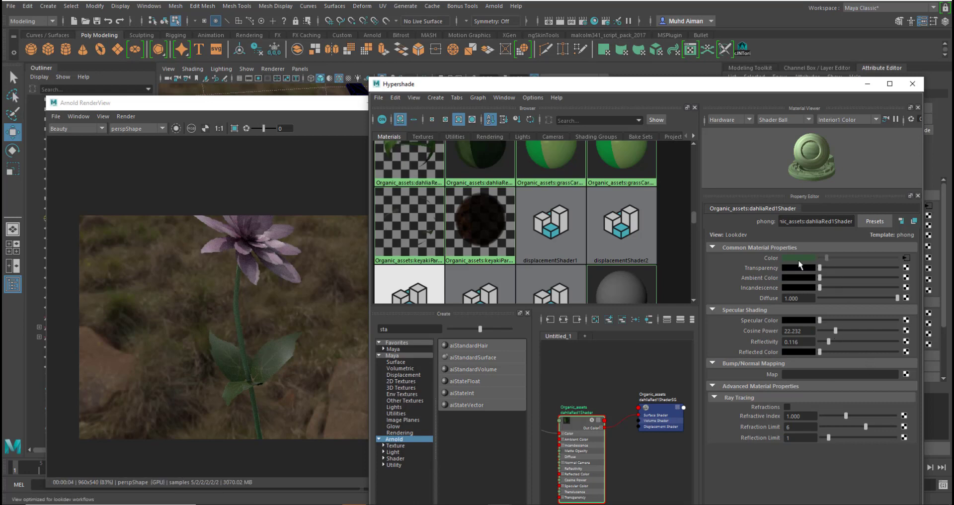
scroll(288, 351, down, 3)
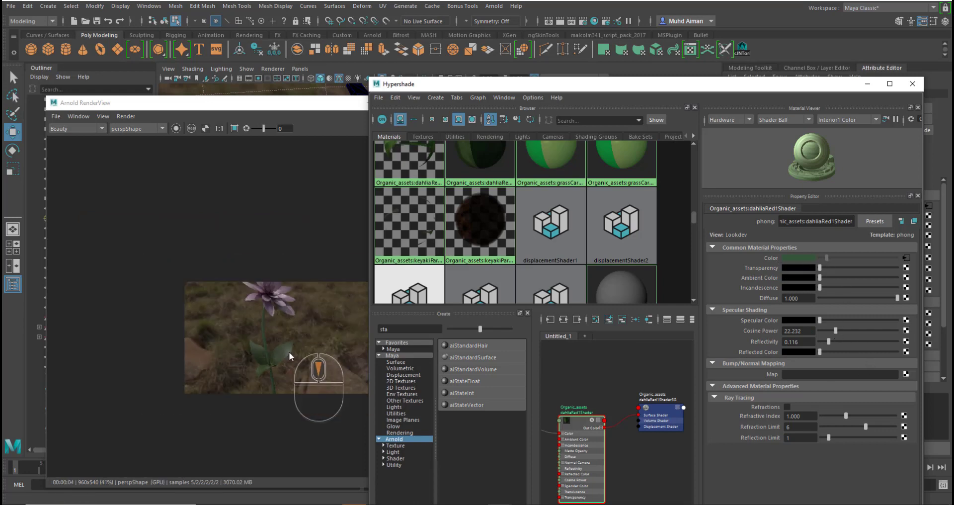
scroll(285, 354, up, 4)
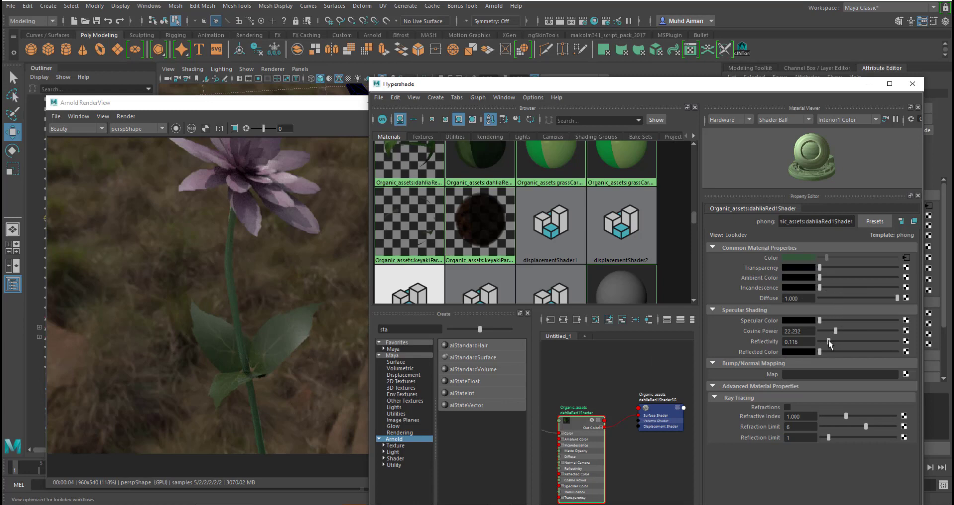
drag(828, 341, 859, 342)
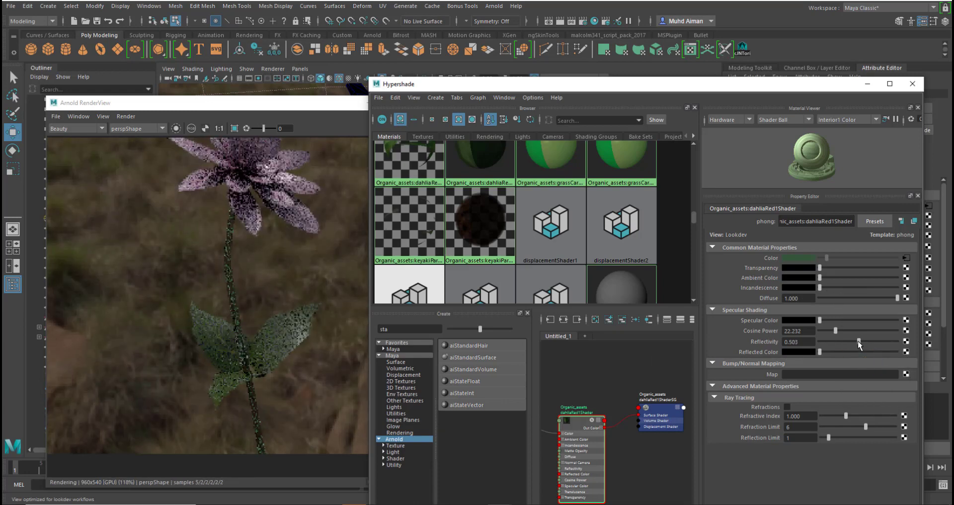
Step: Darken the end color of the ramp5 node that feeds the dahlia stem's shader, checking the flower in the render
scroll(270, 341, down, 3)
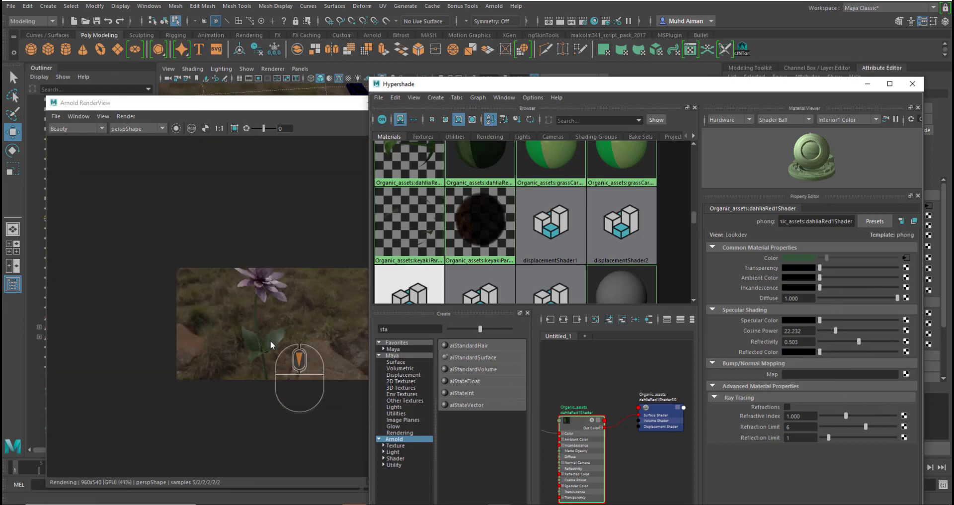
scroll(282, 327, up, 4)
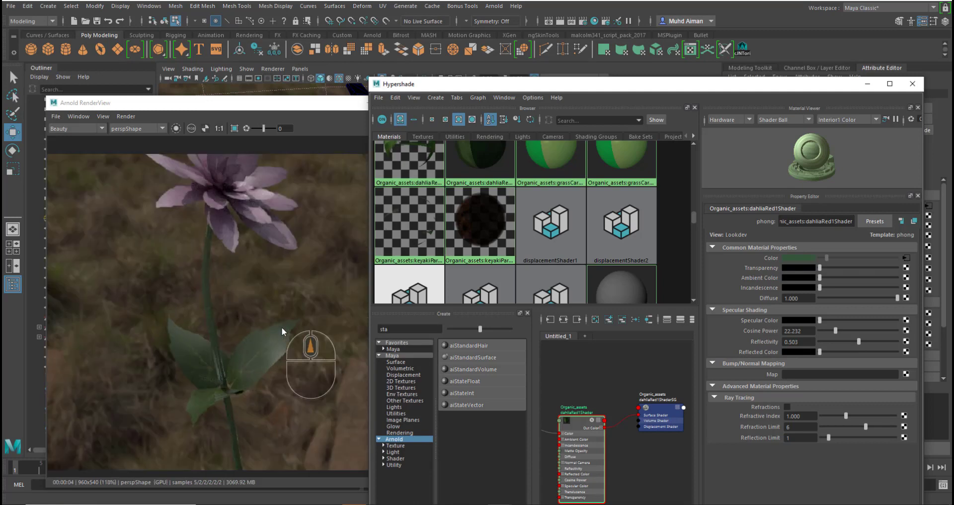
scroll(282, 327, down, 2)
scroll(283, 323, up, 2)
scroll(285, 312, down, 1)
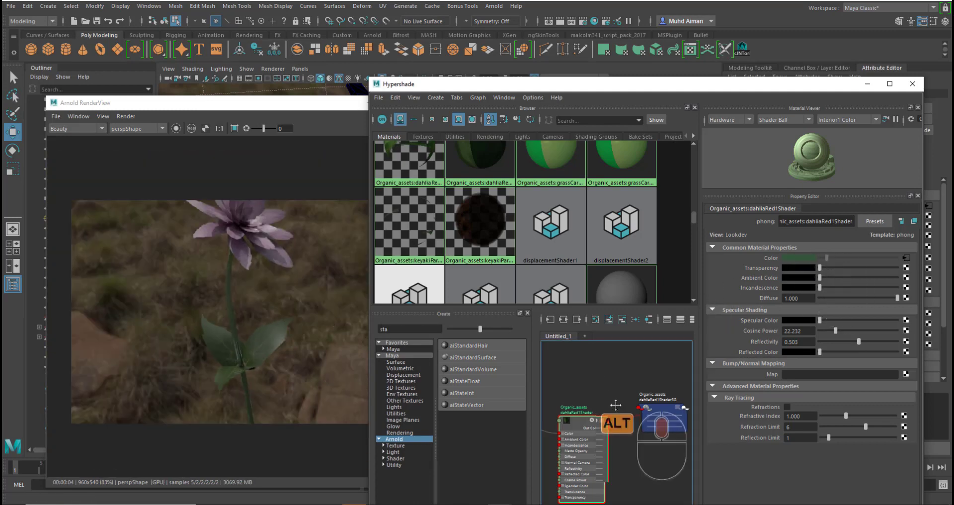
alt+middle_drag(612, 406, 718, 414)
alt+scroll(610, 428, up, 3)
click(645, 410)
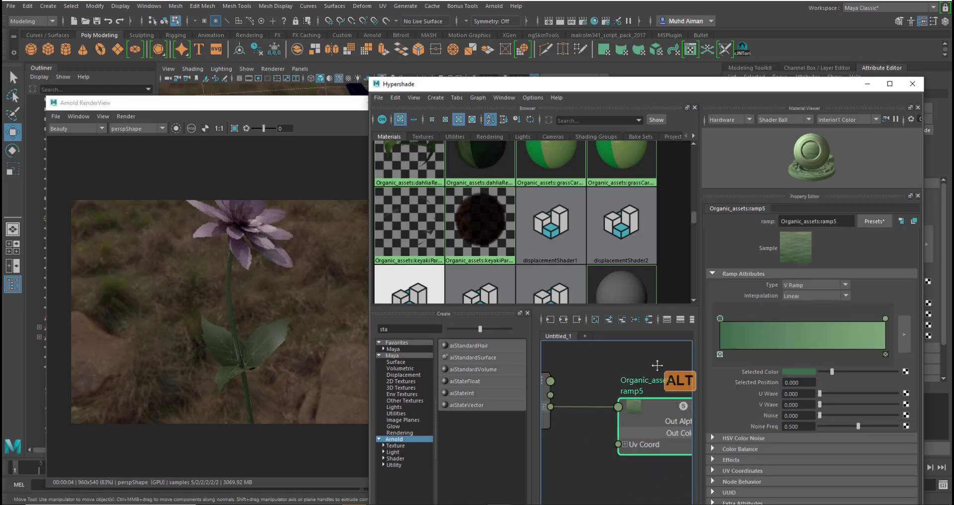
alt+middle_drag(676, 383, 614, 382)
click(886, 318)
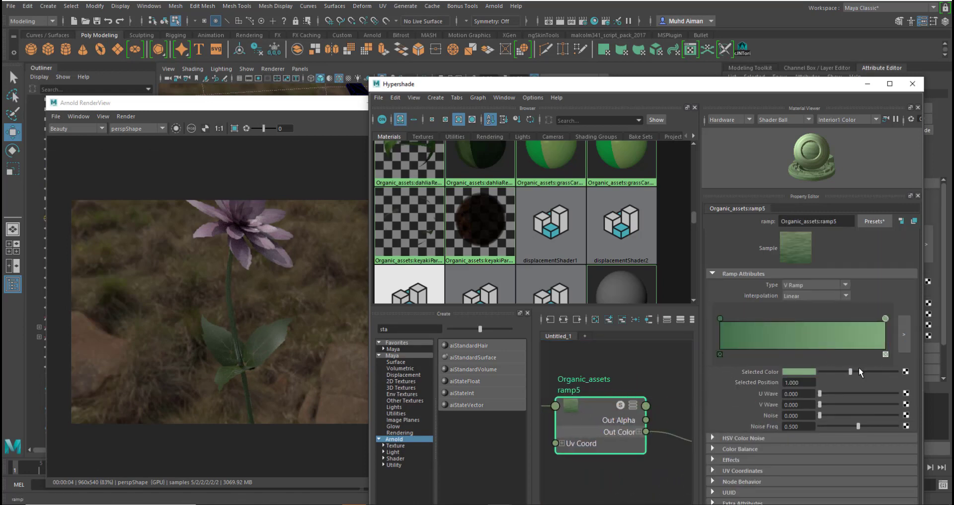
drag(849, 372, 833, 370)
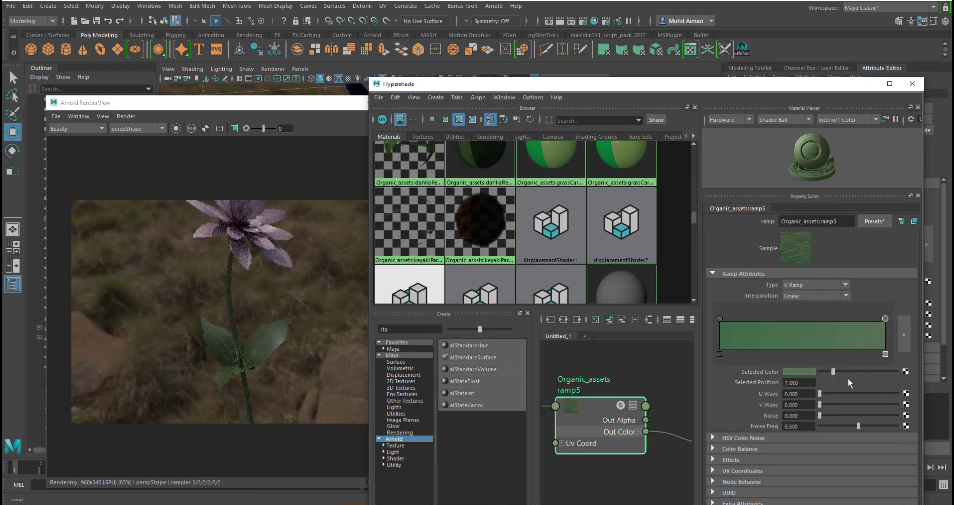
drag(832, 371, 827, 372)
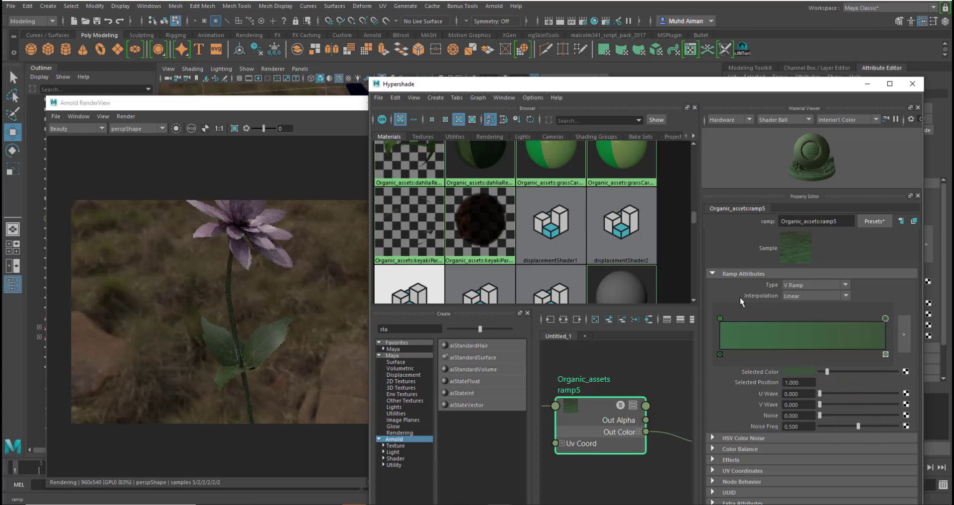
Step: Select the stem's dahliaRed1Shader phong node and clear its name
scroll(631, 408, down, 5)
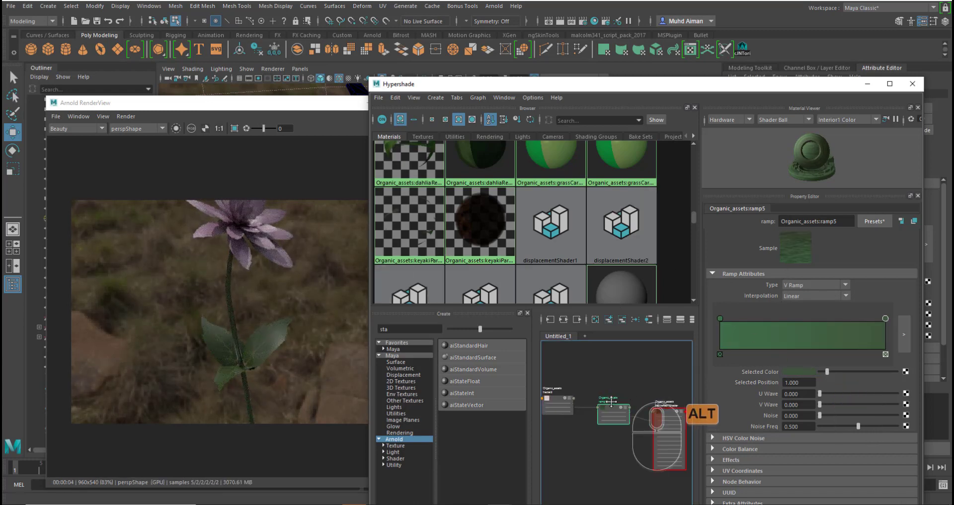
alt+middle_drag(660, 414, 616, 418)
click(618, 414)
scroll(628, 410, up, 5)
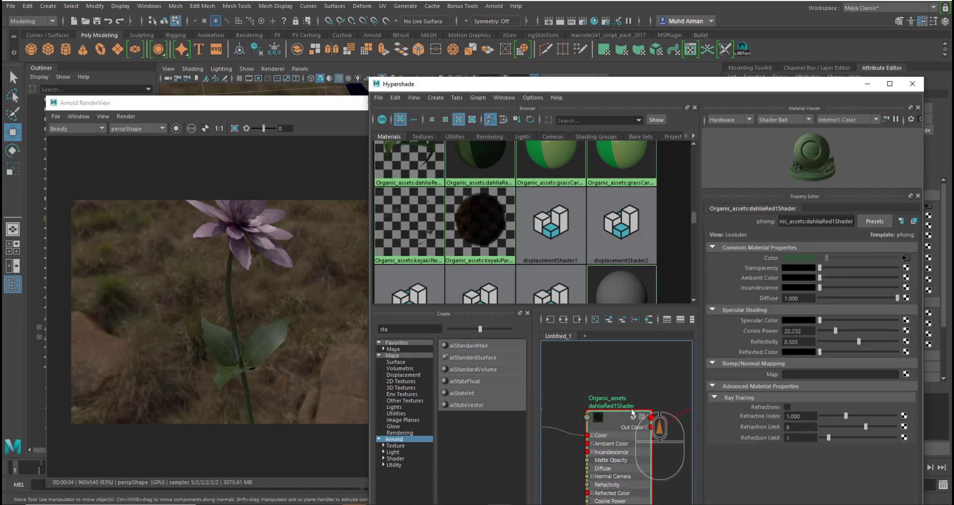
click(836, 222)
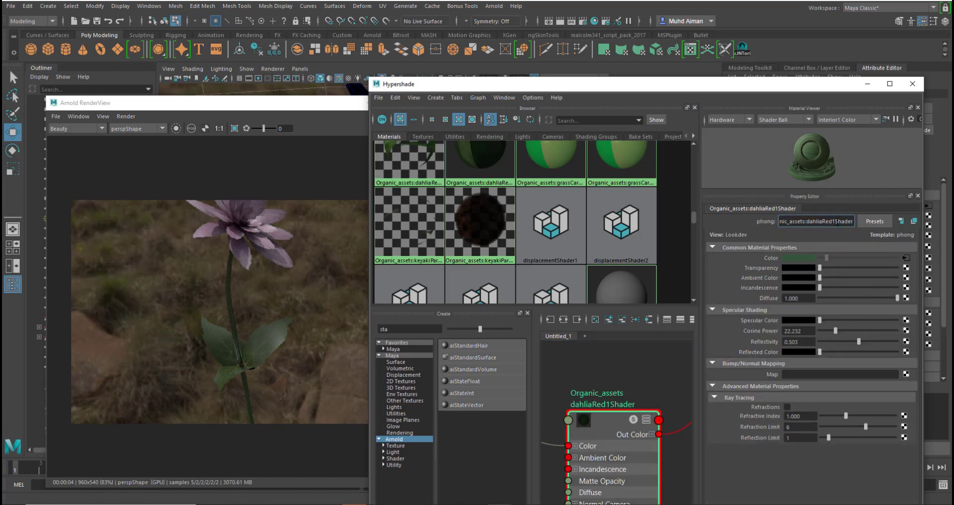
key(ctrl+a)
key(BackSpace)
text(BG)
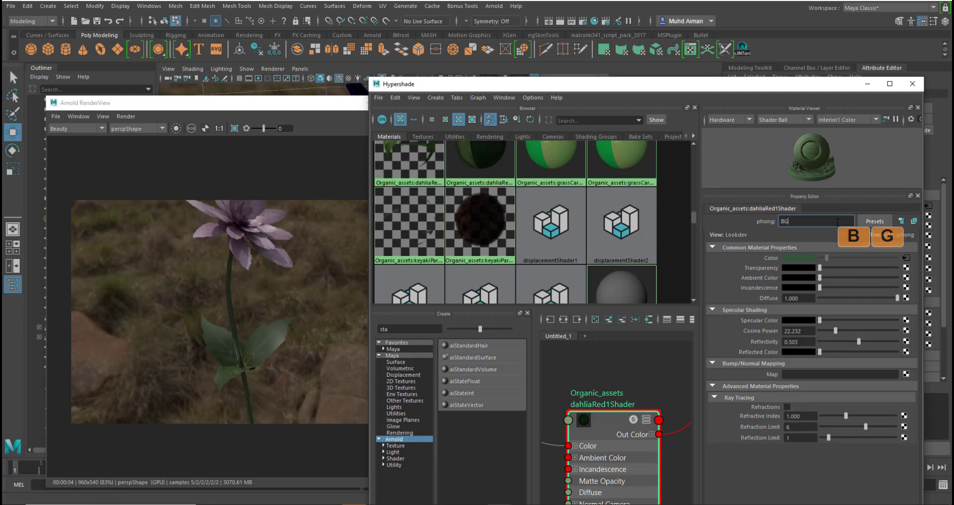
key(BackSpace)
key(BackSpace)
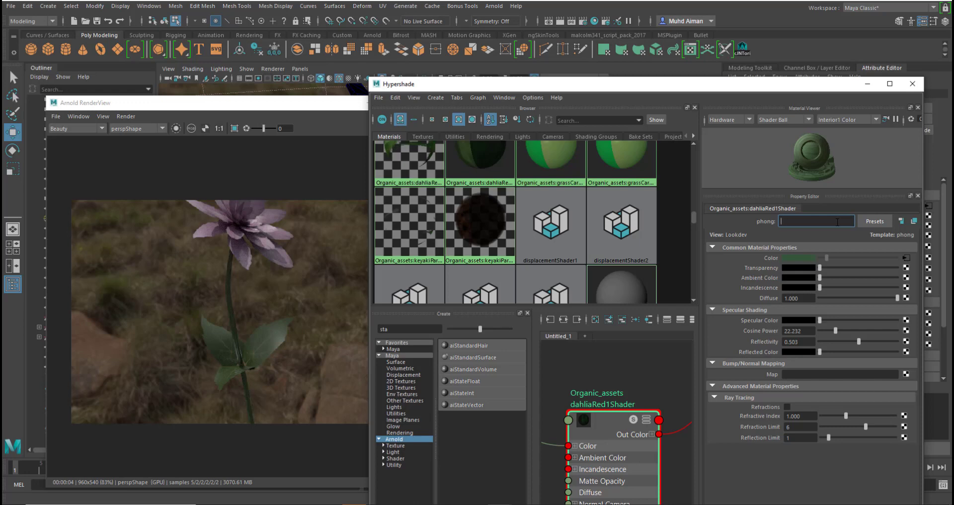
text(p)
key(Caps_Lock)
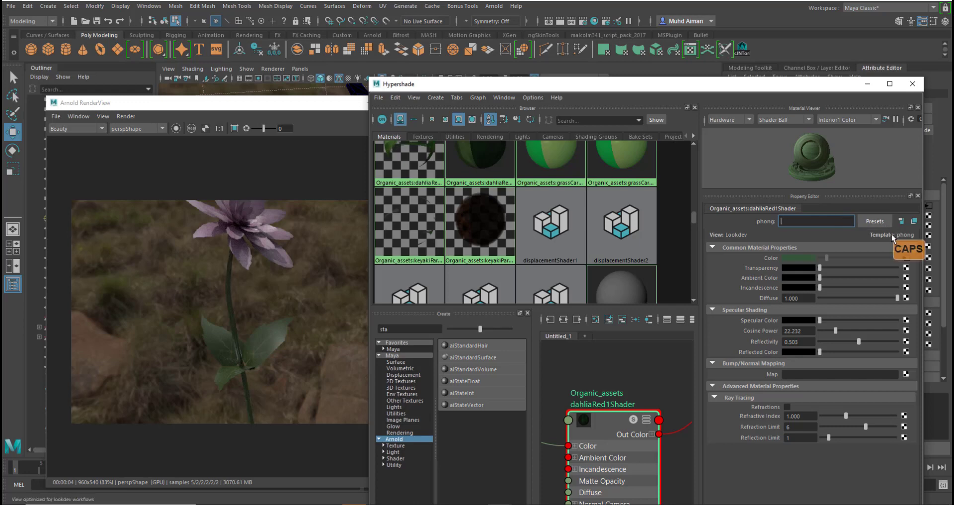
text(HOI)
key(BackSpace)
key(BackSpace)
key(BackSpace)
key(BackSpace)
key(Caps_Lock)
Step: Rename the stem's phong shader as Phong_FlowerBranch
text(Phong_)
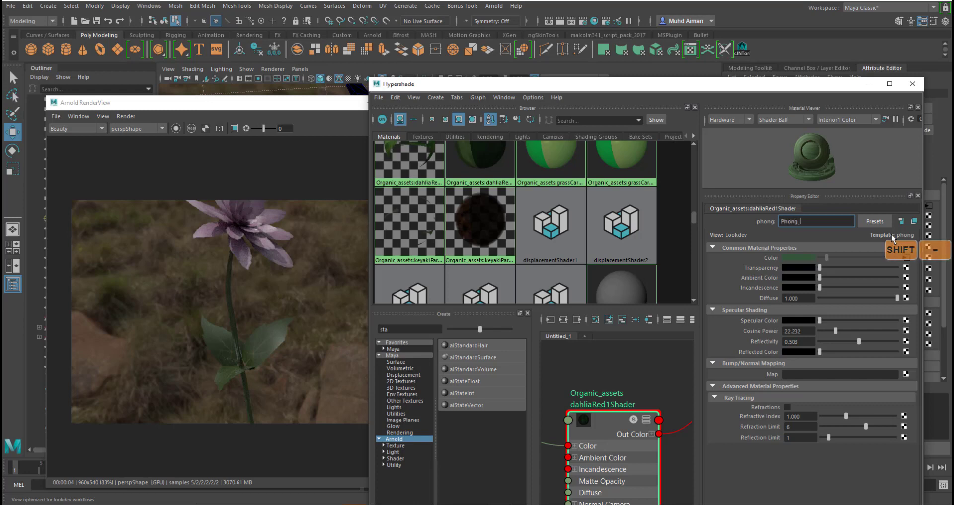
key(Caps_Lock)
text(F)
key(Caps_Lock)
text(low)
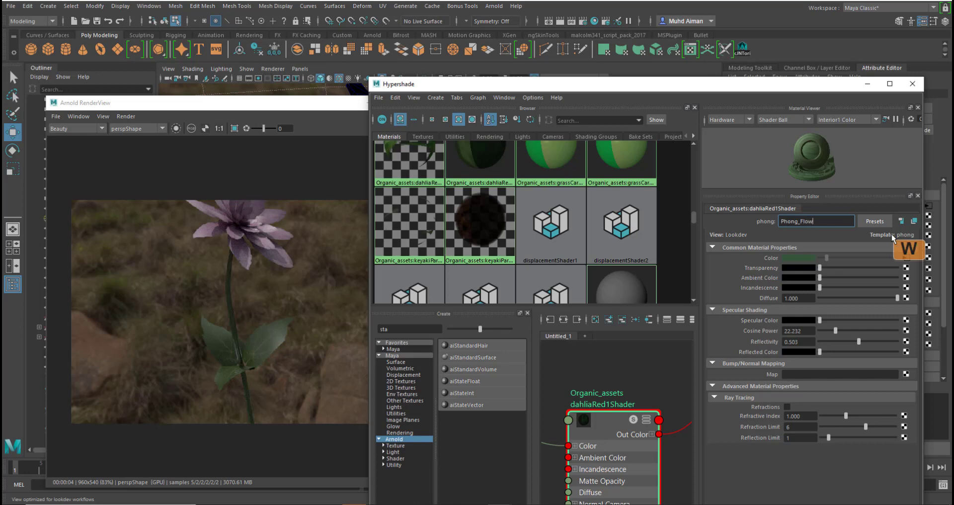
text(er)
key(Caps_Lock)
text(Branch)
key(Return)
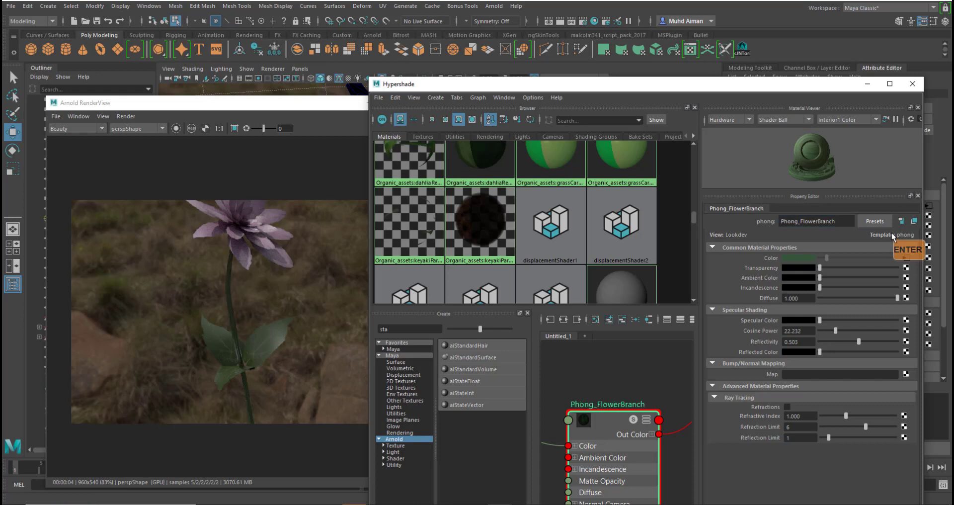
Step: Move the render and Hypershade windows aside to uncover the viewport and select the red petals of the two other dahlias
scroll(587, 250, down, 2)
scroll(587, 250, up, 3)
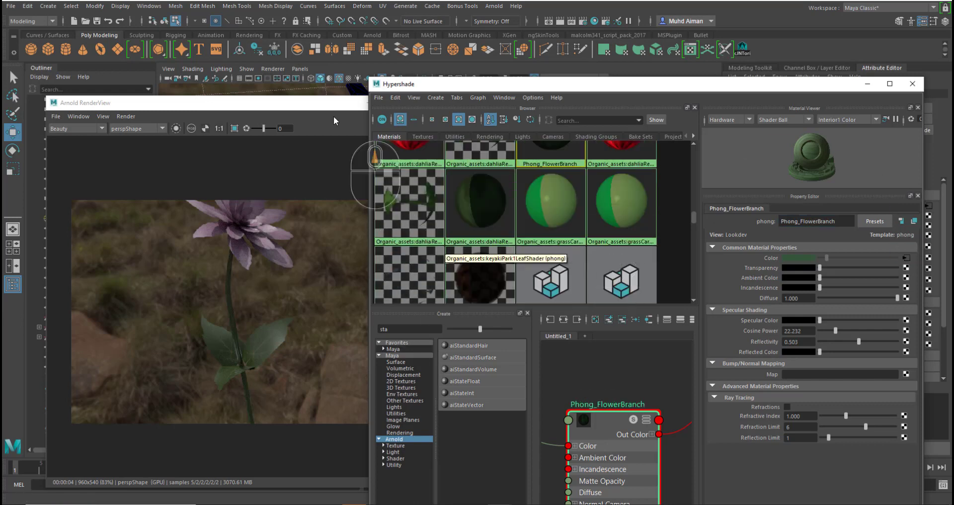
drag(333, 103, 743, 127)
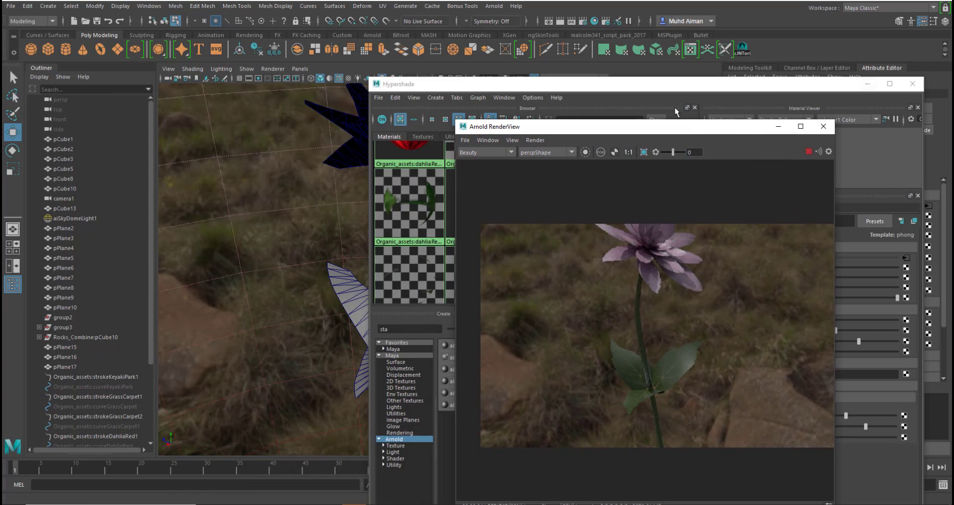
drag(572, 87, 696, 249)
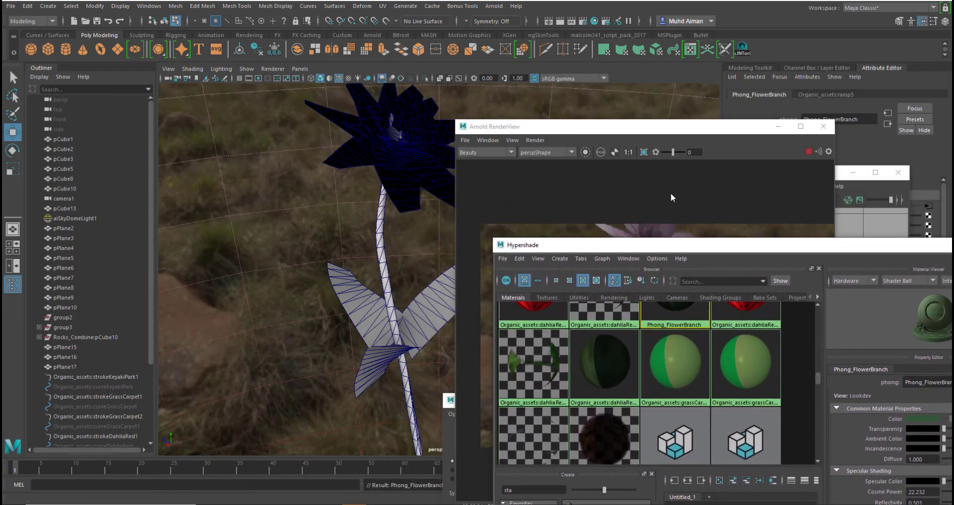
click(651, 125)
drag(651, 130, 706, 108)
alt+right_drag(477, 239, 393, 257)
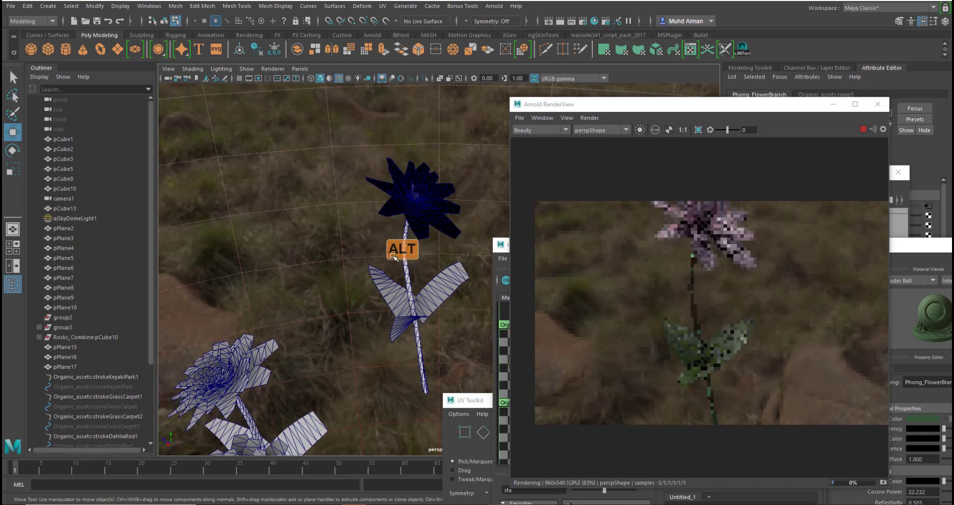
alt+middle_drag(396, 299, 421, 255)
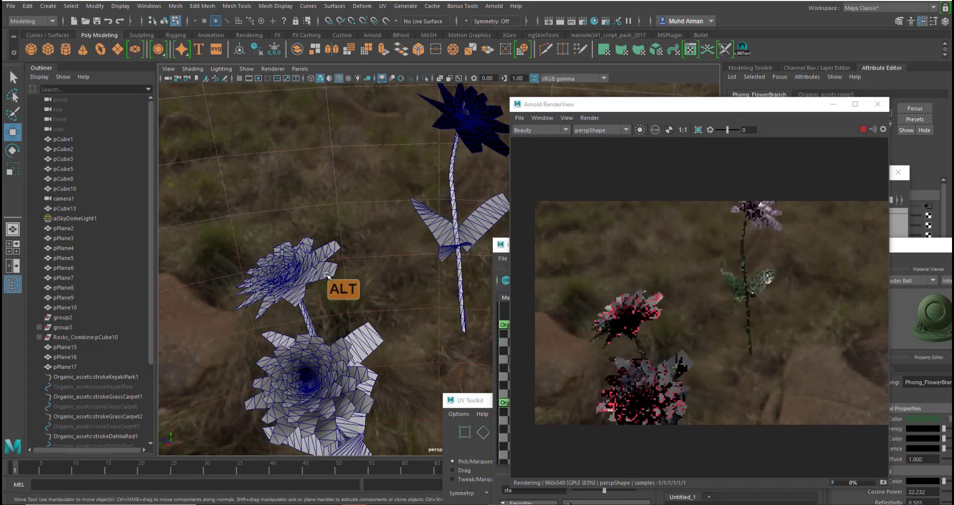
right_drag(334, 249, 383, 214)
Step: Assign the existing Arnold_Flower material from Hypershade to the selected red dahlia petals
drag(680, 105, 331, 60)
drag(652, 247, 584, 96)
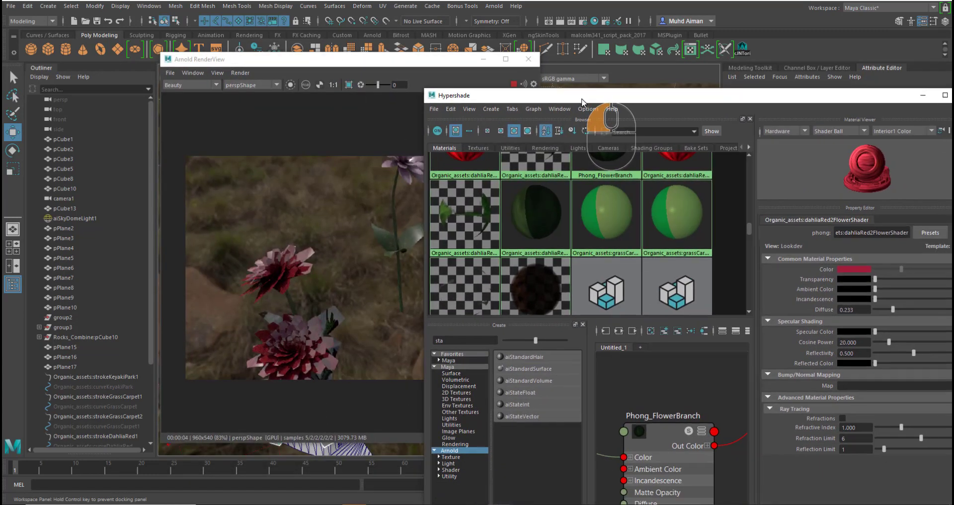
scroll(621, 240, down, 3)
scroll(622, 240, up, 10)
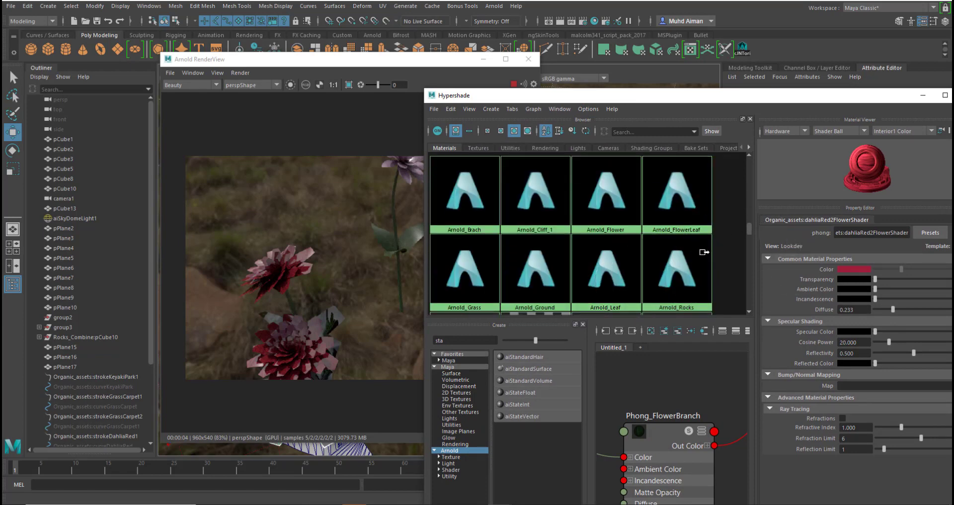
drag(747, 228, 747, 166)
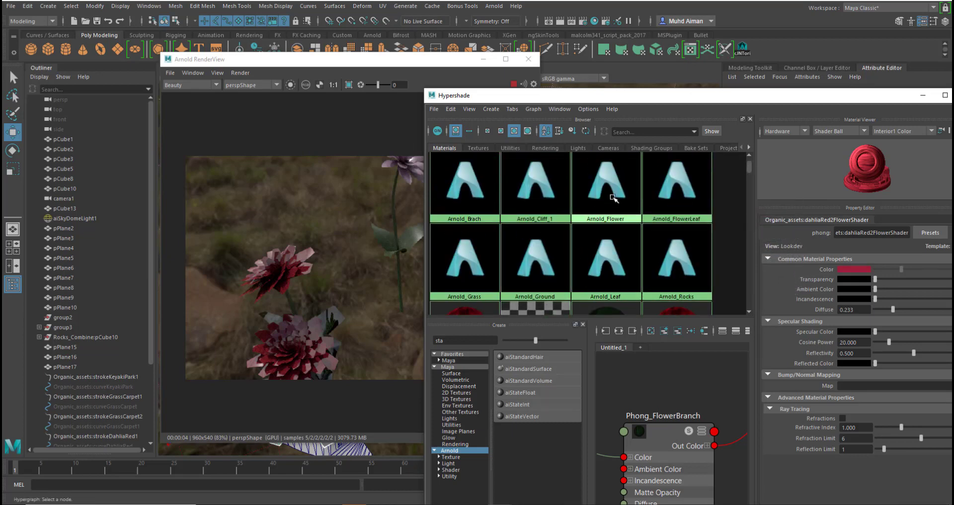
right_drag(612, 189, 612, 167)
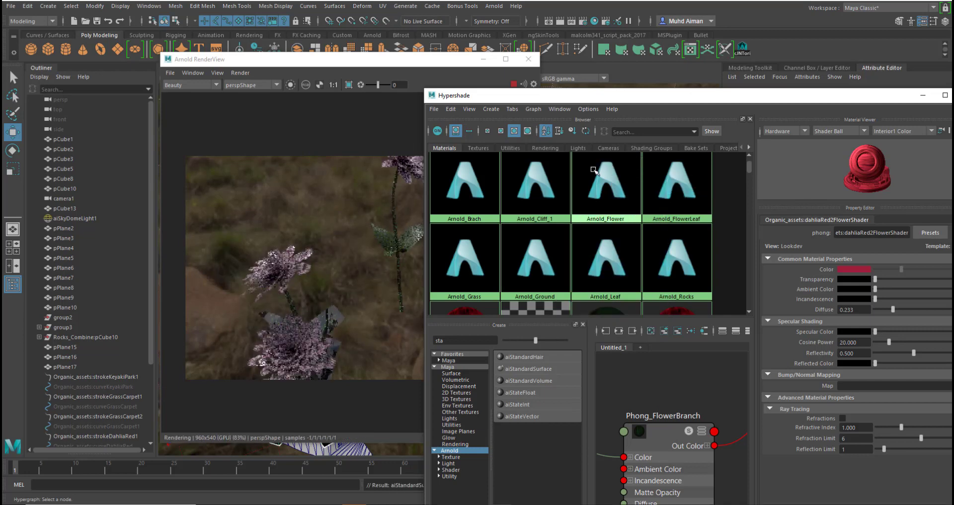
Step: Open the selected petals in the UV Editor and select all of their UVs
drag(321, 64, 436, 114)
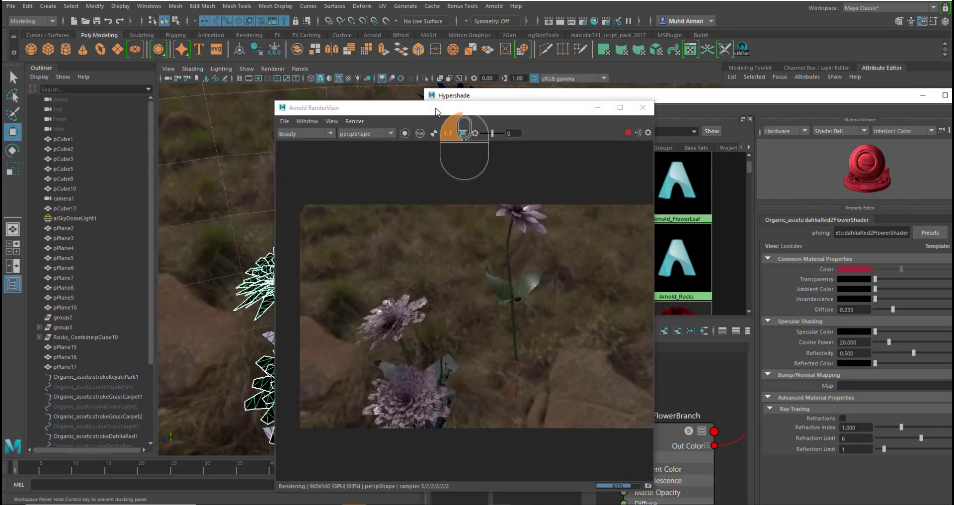
click(264, 269)
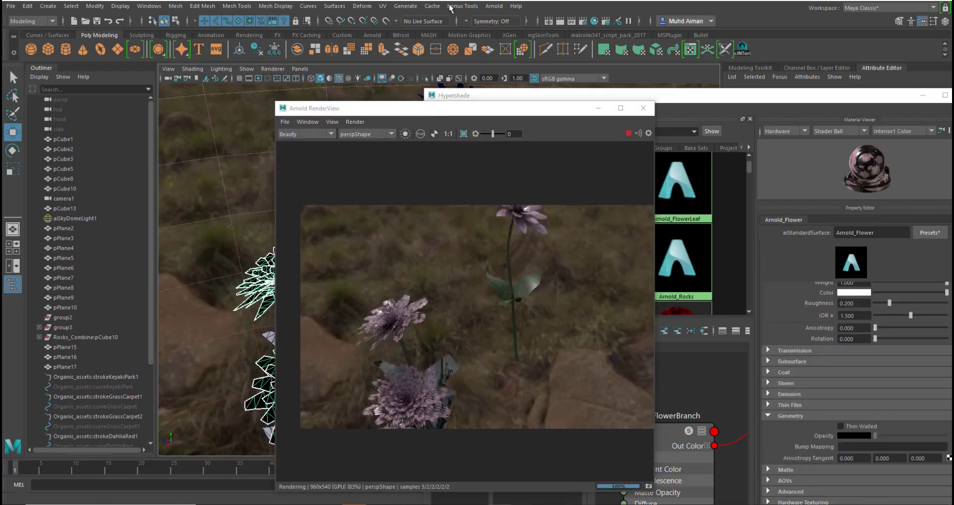
click(390, 7)
click(405, 28)
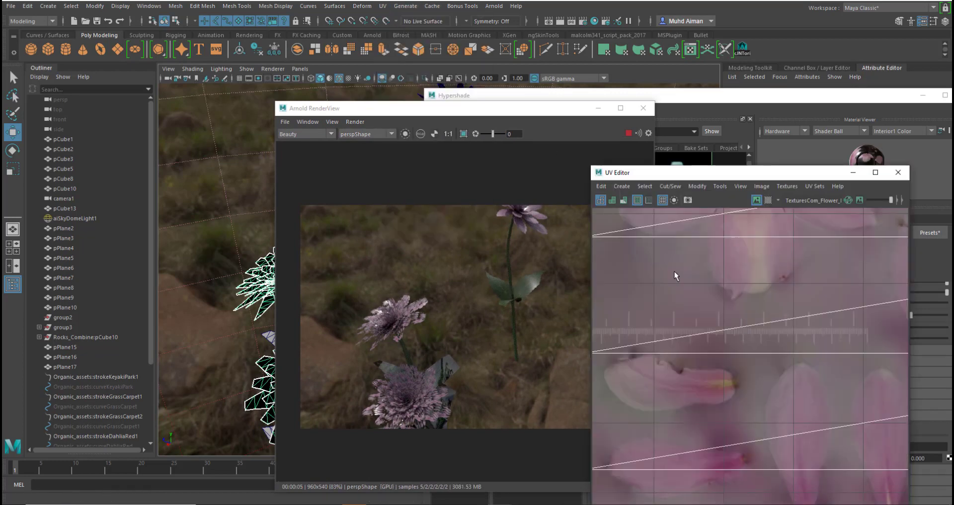
scroll(676, 275, down, 10)
right_drag(735, 253, 798, 256)
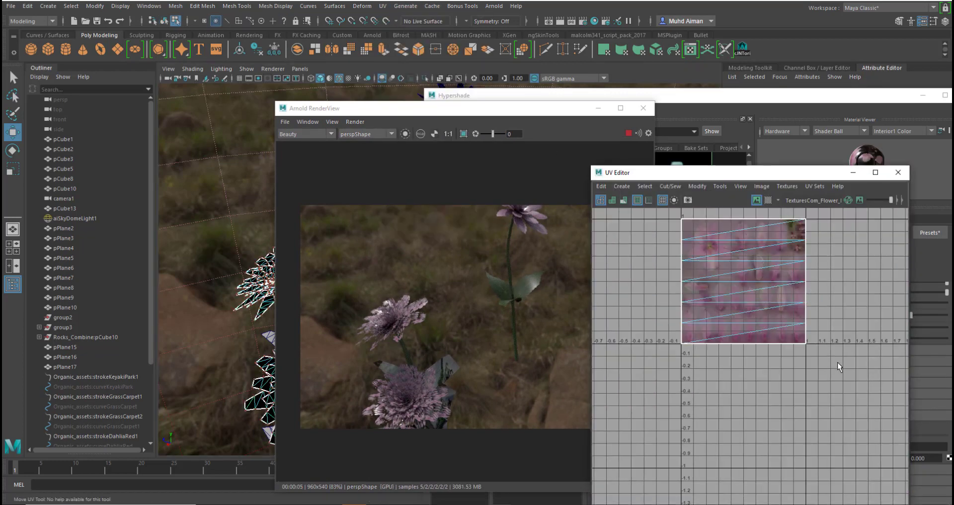
drag(674, 213, 671, 212)
Step: Scale the petal UVs down horizontally and vertically to a narrow upright block over the flower texture
key(r)
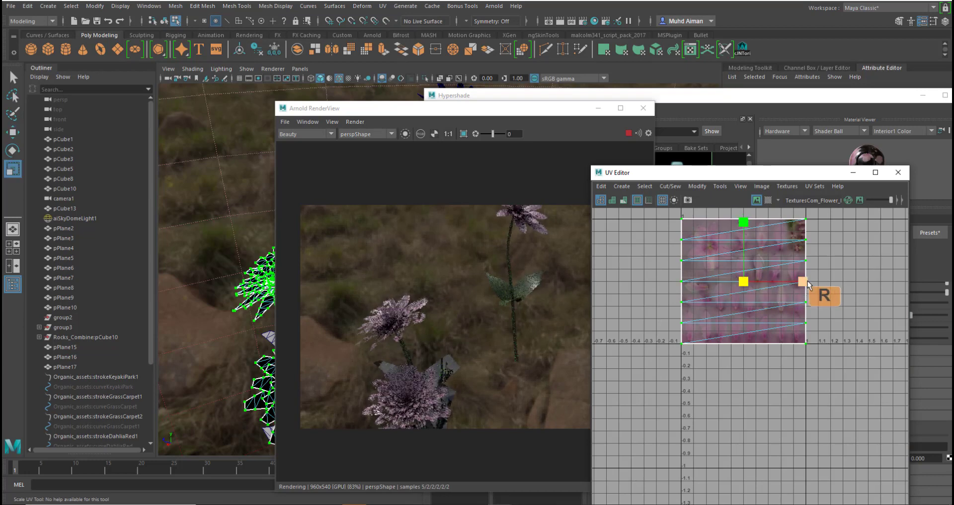
drag(802, 280, 756, 282)
drag(743, 222, 752, 262)
scroll(748, 308, up, 5)
alt+middle_drag(735, 214, 733, 333)
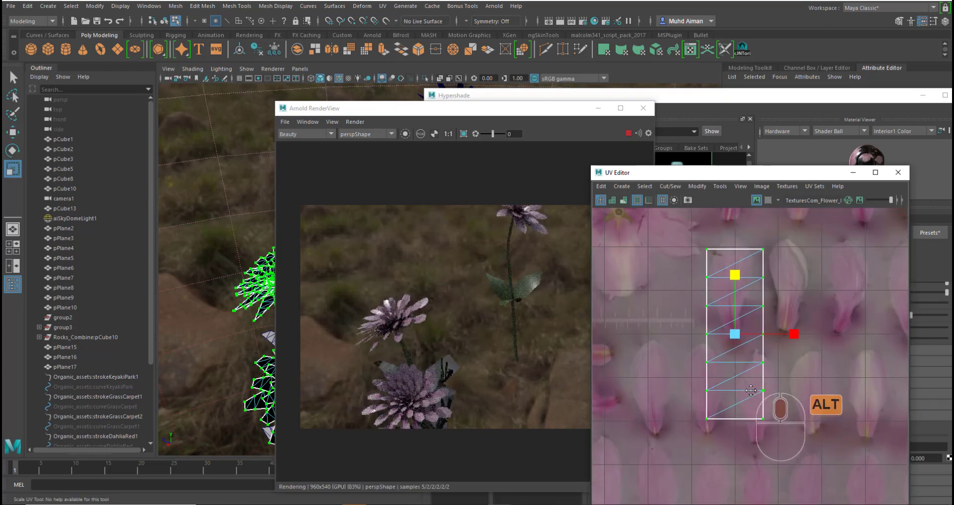
drag(734, 276, 735, 227)
Step: Narrow the petal UV block slightly and shift it into position over a pink petal of the texture
key(w)
drag(795, 292, 788, 291)
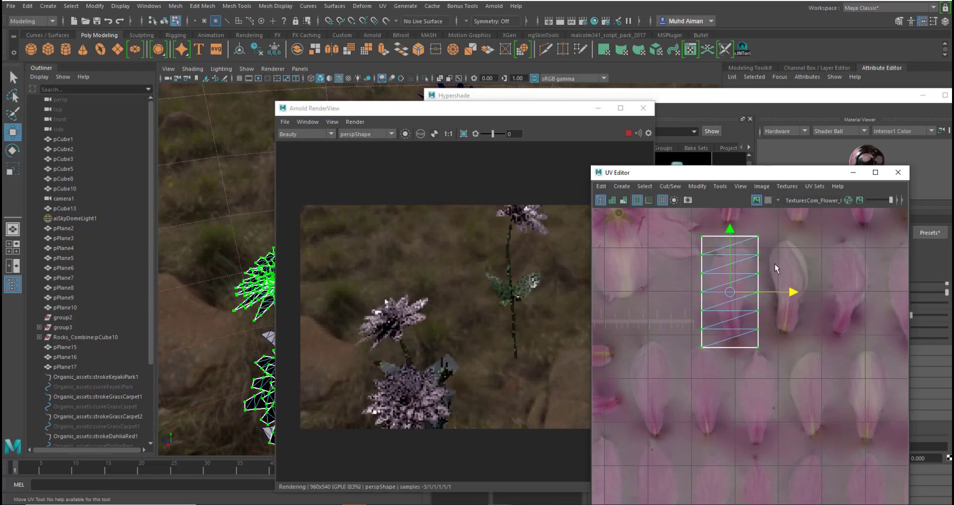
drag(729, 234, 728, 230)
key(r)
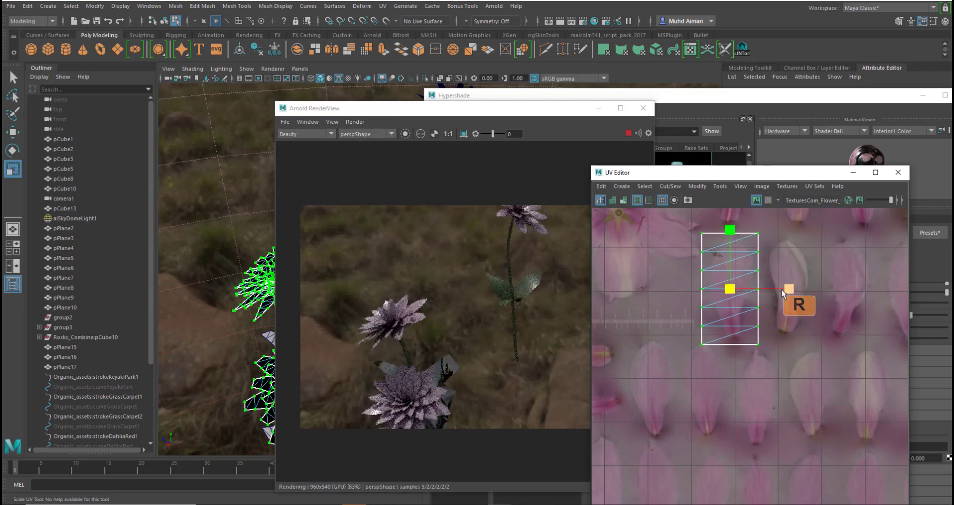
drag(787, 288, 782, 288)
key(w)
drag(730, 225, 730, 224)
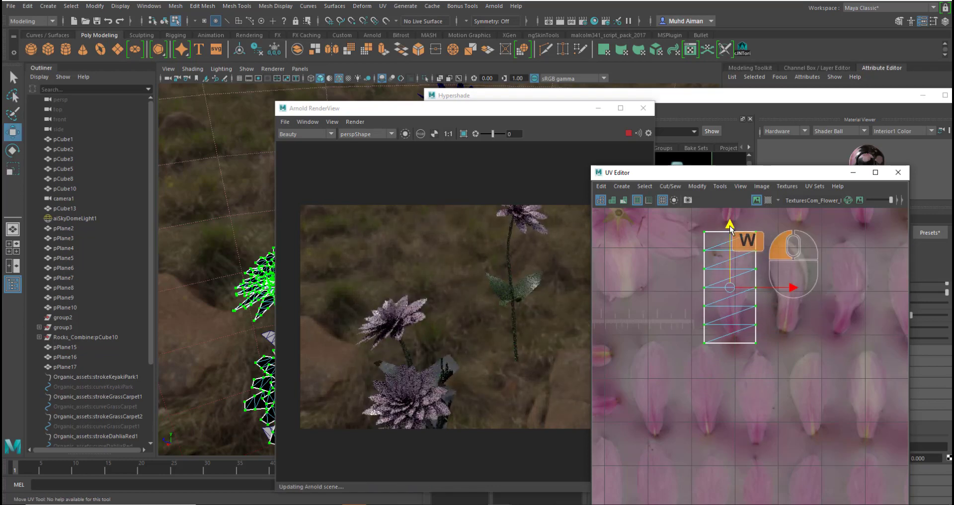
drag(789, 287, 792, 287)
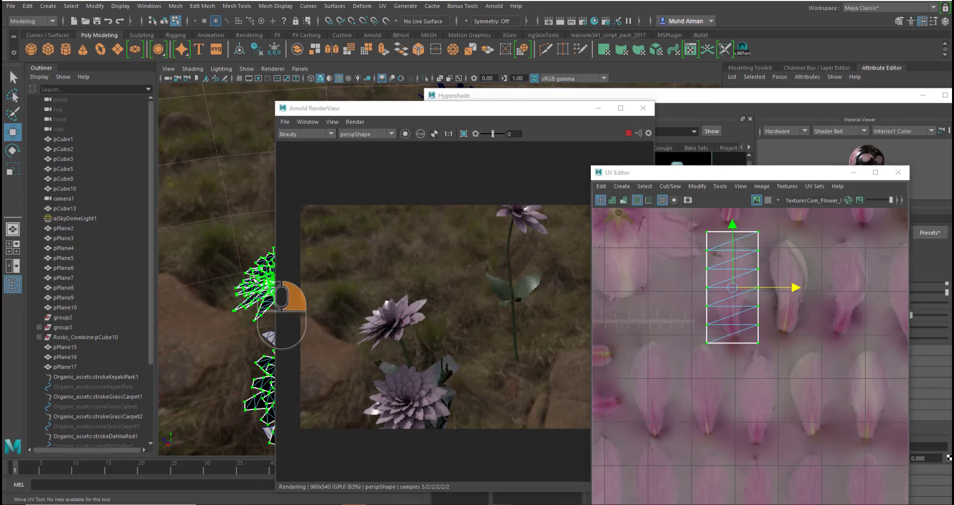
Step: Assign the existing Phong_FlowerBranch material from Hypershade to the stems of the lower dahlias
right_click(258, 282)
drag(343, 109, 593, 312)
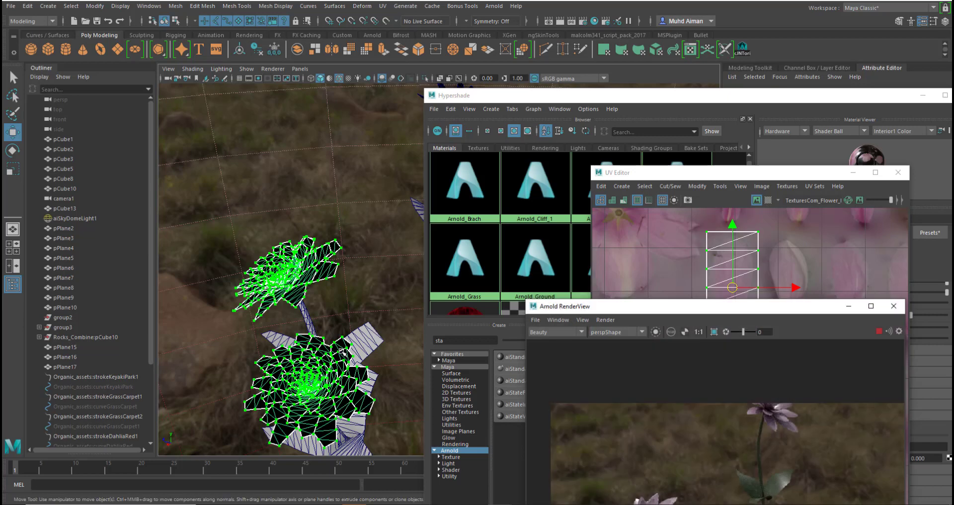
click(309, 323)
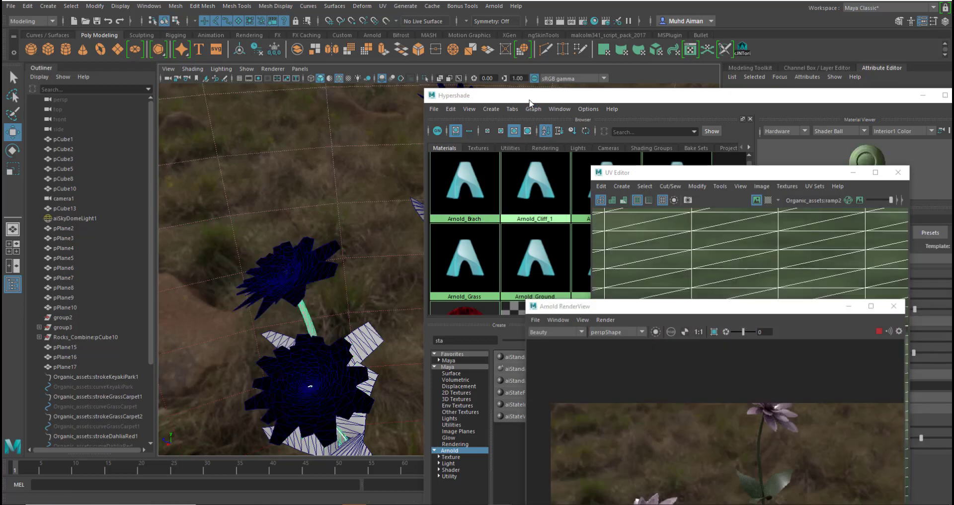
drag(530, 103, 468, 73)
scroll(637, 226, down, 5)
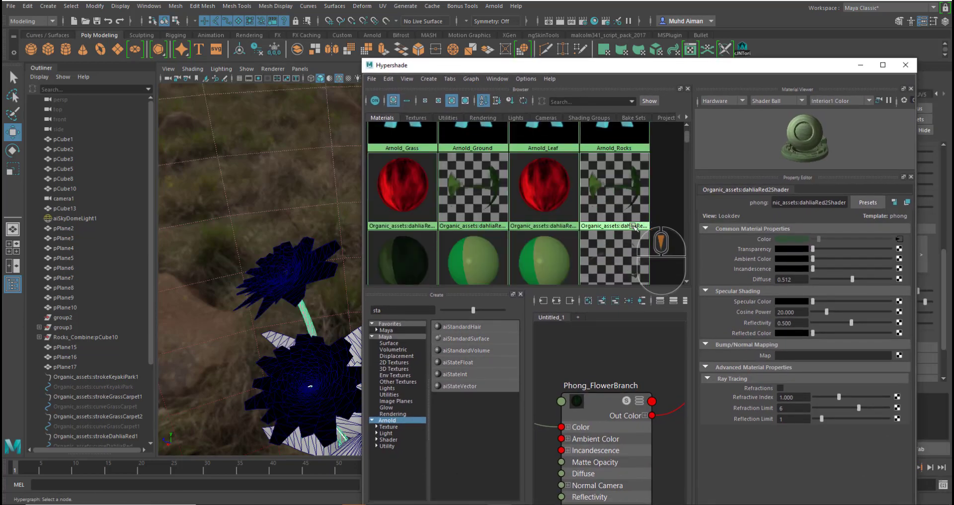
scroll(606, 217, down, 3)
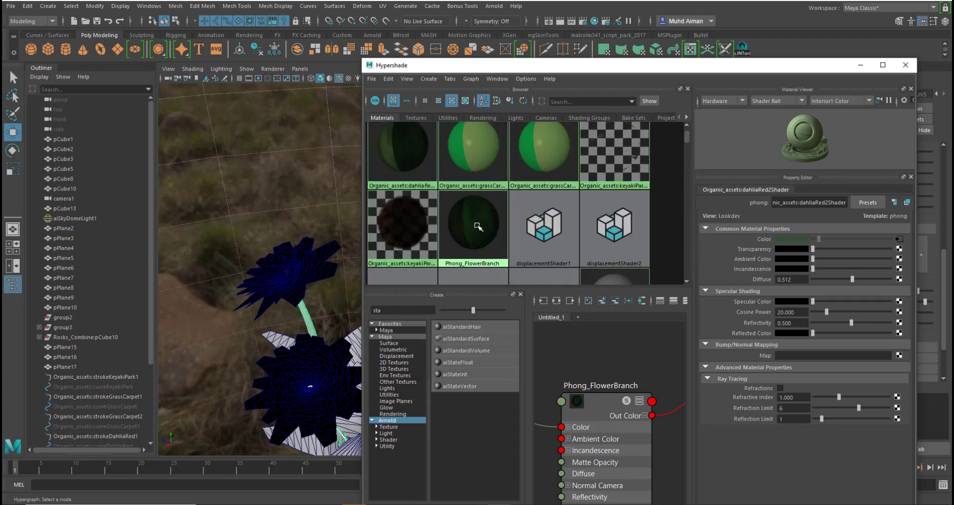
right_drag(478, 226, 470, 220)
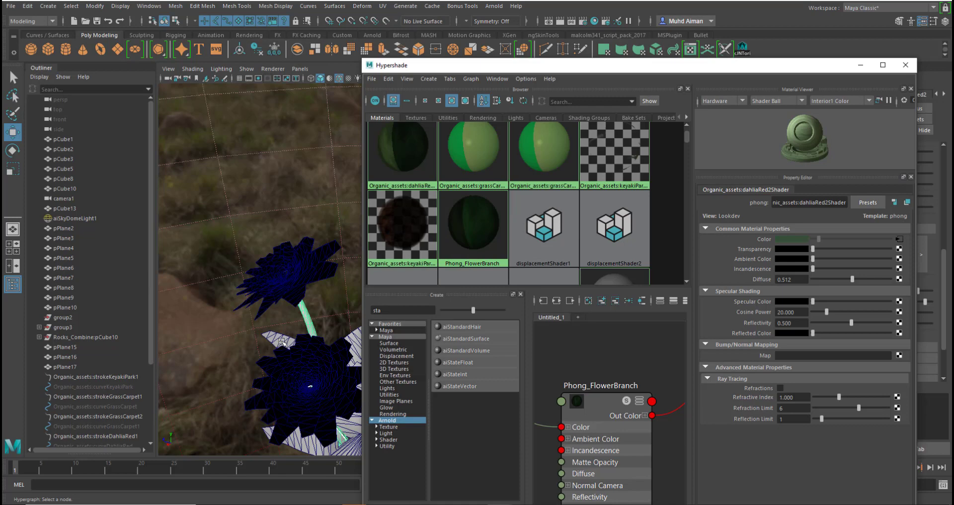
Step: Select the lower dahlias' leaves and assign the existing Arnold_FlowerLeaf material to them
scroll(496, 228, up, 3)
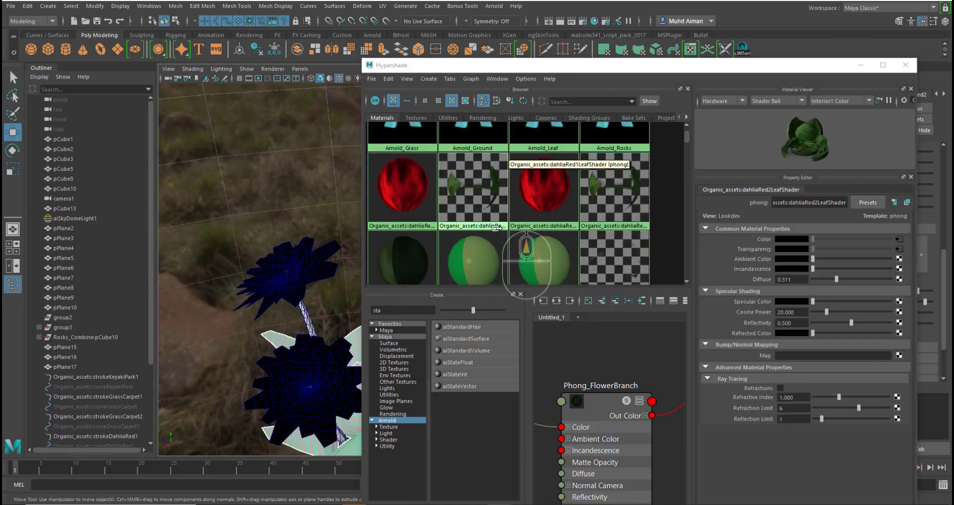
scroll(496, 227, up, 3)
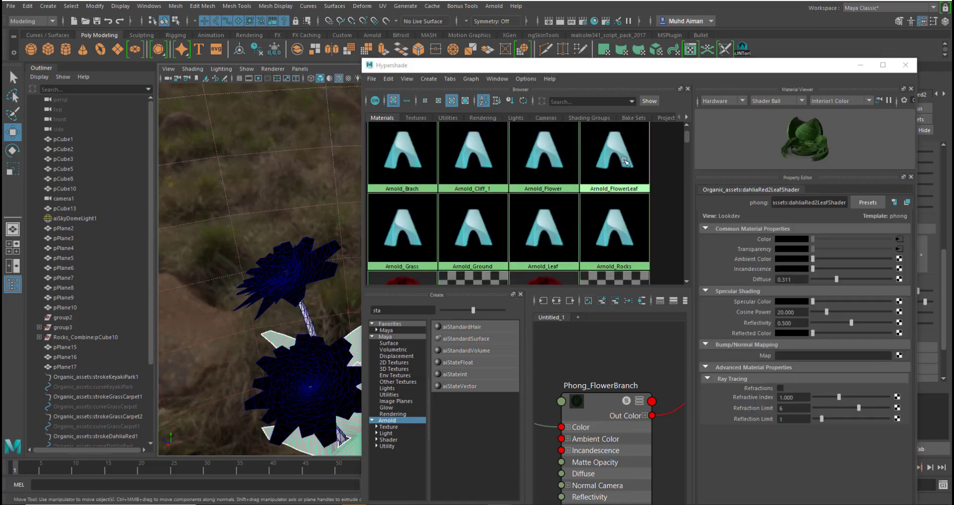
right_drag(625, 161, 646, 146)
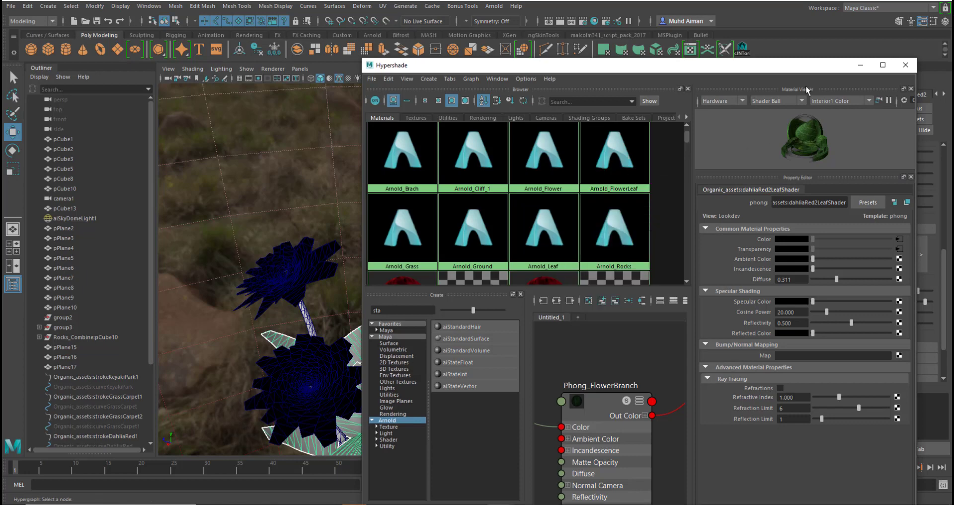
Step: Minimize Hypershade and select all UVs of the dahlia leaves in the UV Editor
click(862, 66)
drag(766, 303, 280, 246)
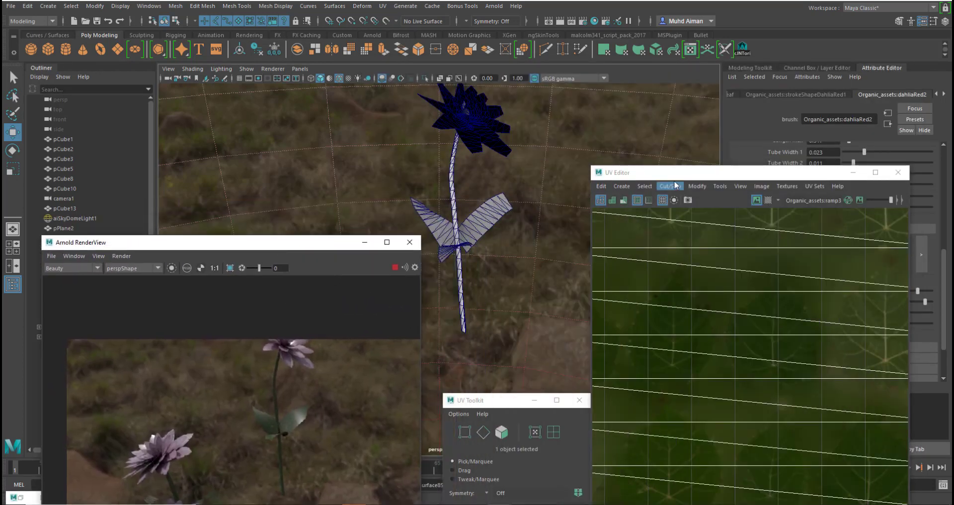
drag(674, 173, 637, 153)
scroll(691, 298, down, 3)
drag(209, 244, 205, 144)
scroll(719, 313, down, 3)
right_drag(714, 291, 695, 291)
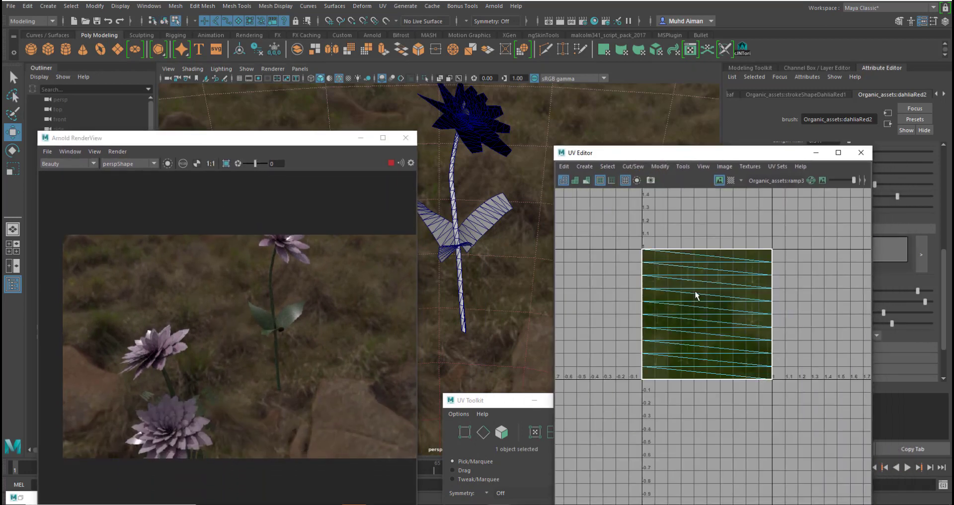
drag(629, 233, 825, 458)
Step: Scale the leaf UVs down horizontally and vertically to a small upright block over the leaf texture
key(r)
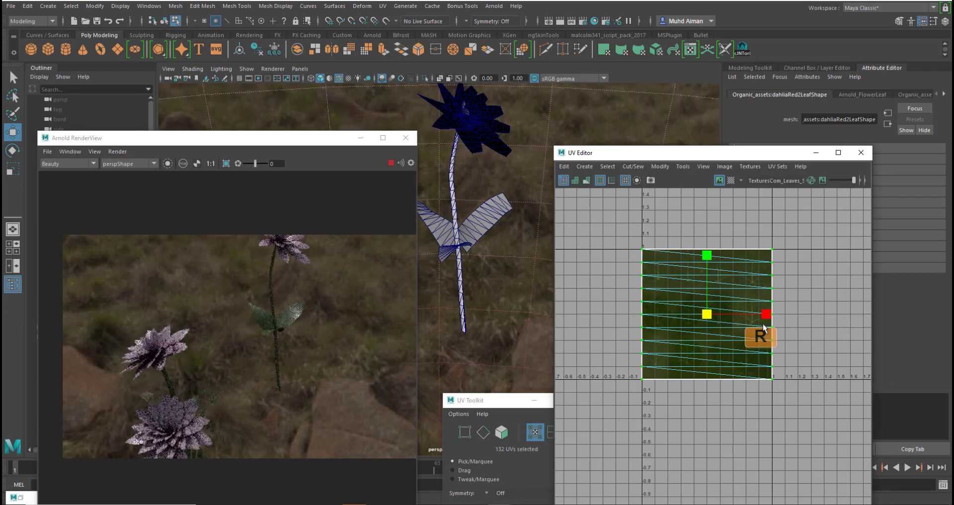
drag(771, 314, 720, 311)
scroll(716, 308, up, 5)
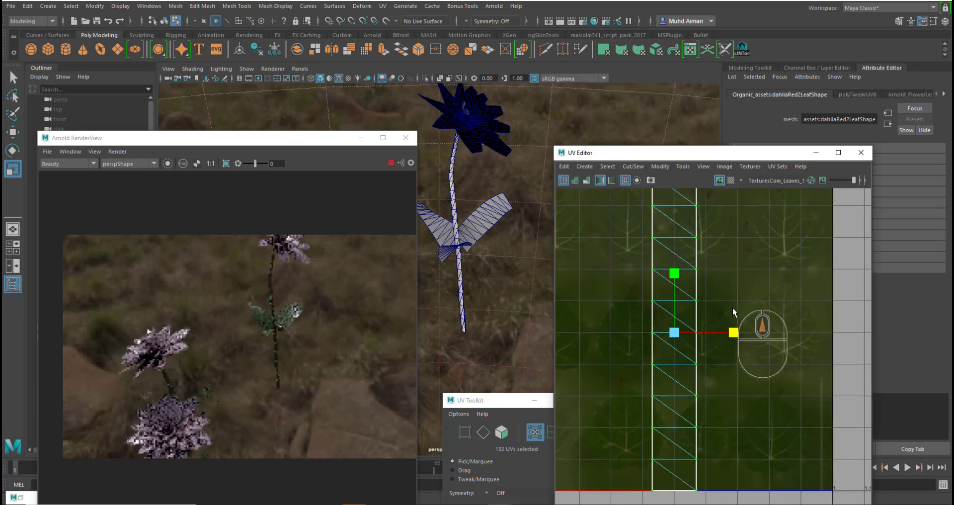
drag(674, 274, 626, 333)
Step: Move the leaf UV block over a single leaf of the texture
key(w)
scroll(640, 343, up, 5)
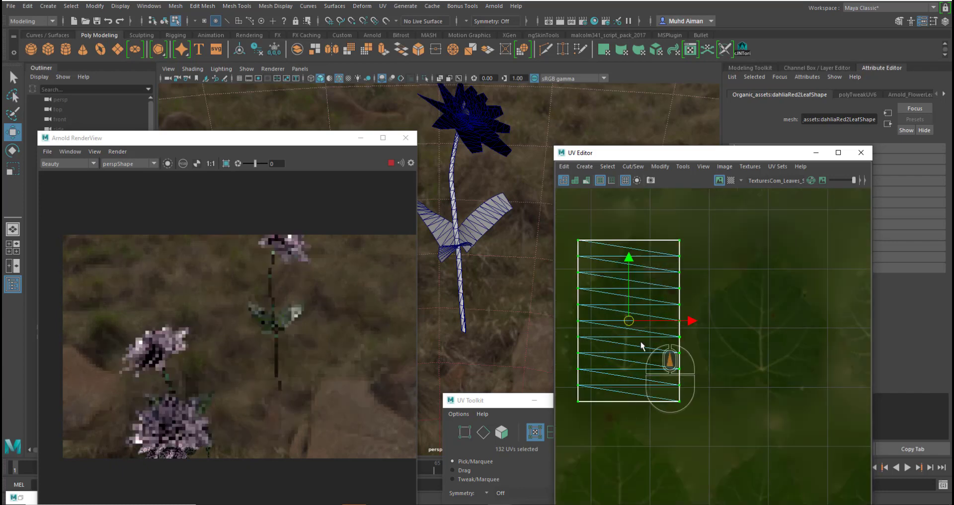
alt+middle_drag(701, 376, 763, 421)
drag(749, 367, 769, 368)
drag(691, 296, 683, 290)
key(w)
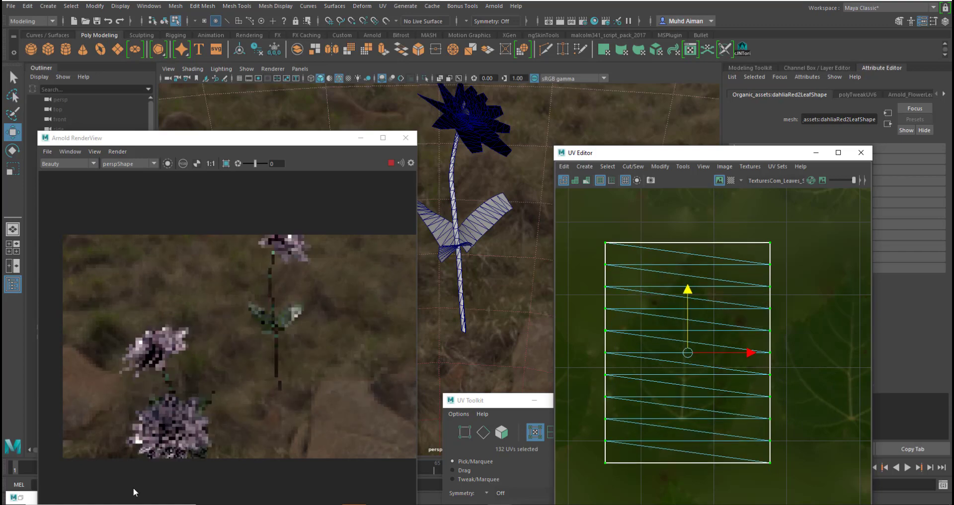
Step: Check the dahlia leaves in a closer render and shift their UV block slightly upward on the texture
drag(175, 140, 639, 93)
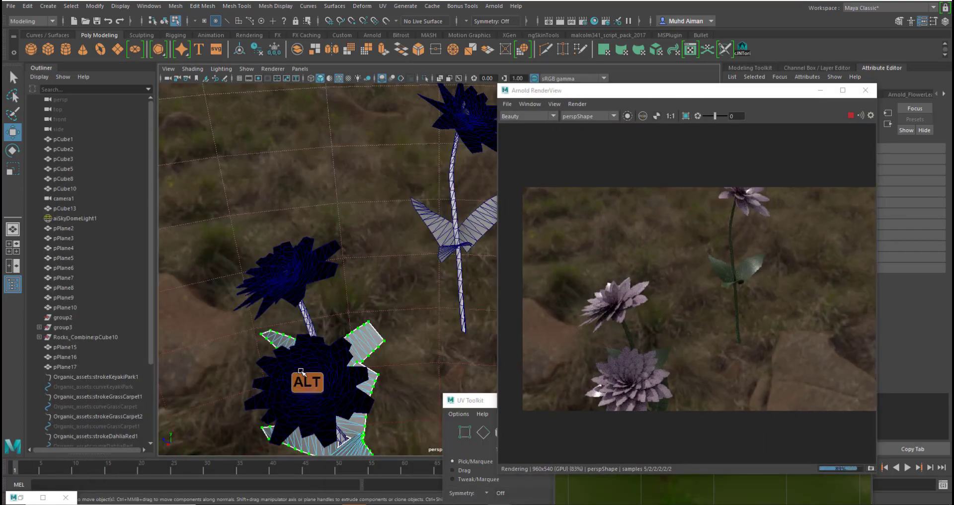
alt+drag(302, 358, 324, 340)
alt+middle_drag(324, 340, 340, 318)
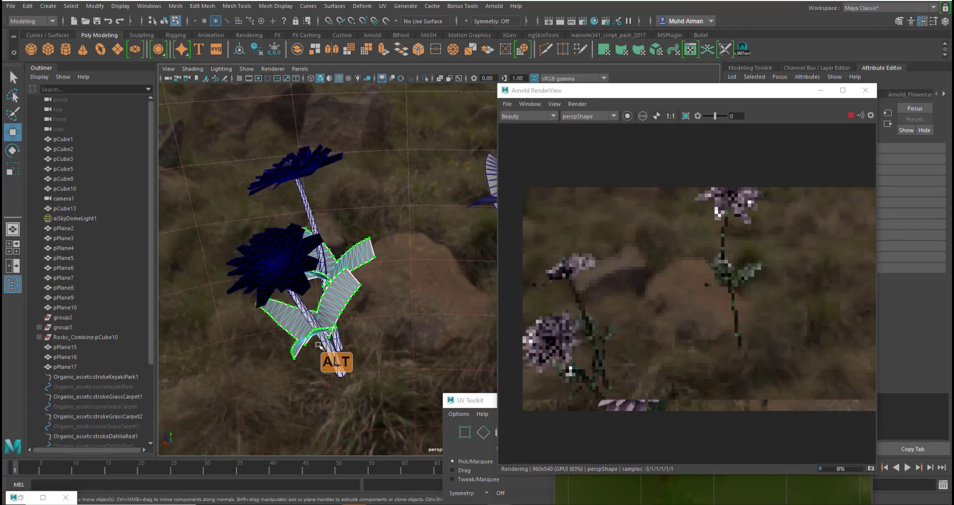
alt+right_drag(329, 341, 356, 389)
alt+middle_drag(310, 363, 361, 369)
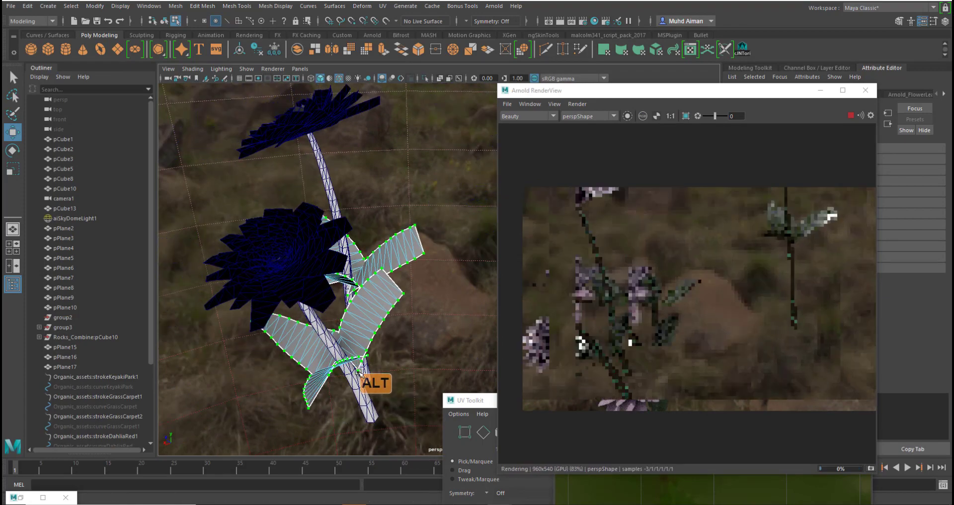
drag(739, 103, 419, 128)
drag(680, 299, 688, 287)
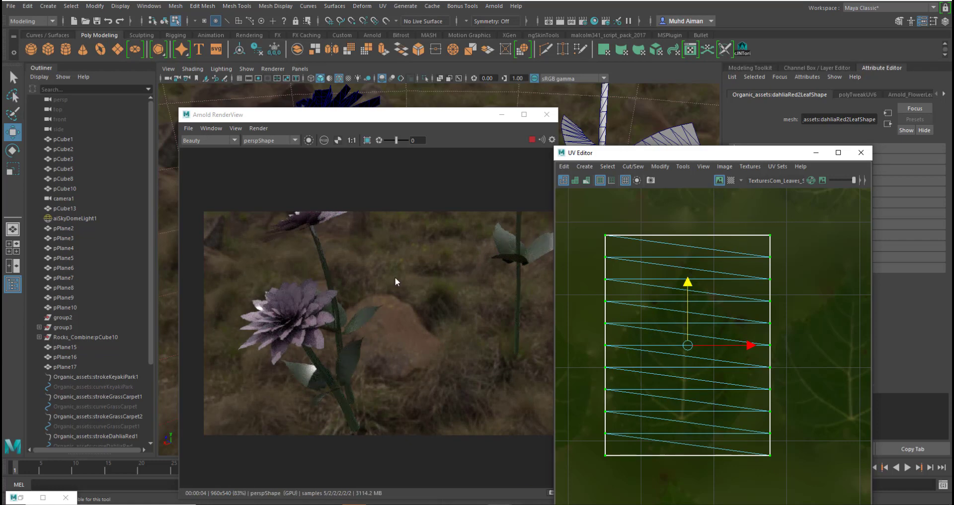
scroll(450, 272, down, 2)
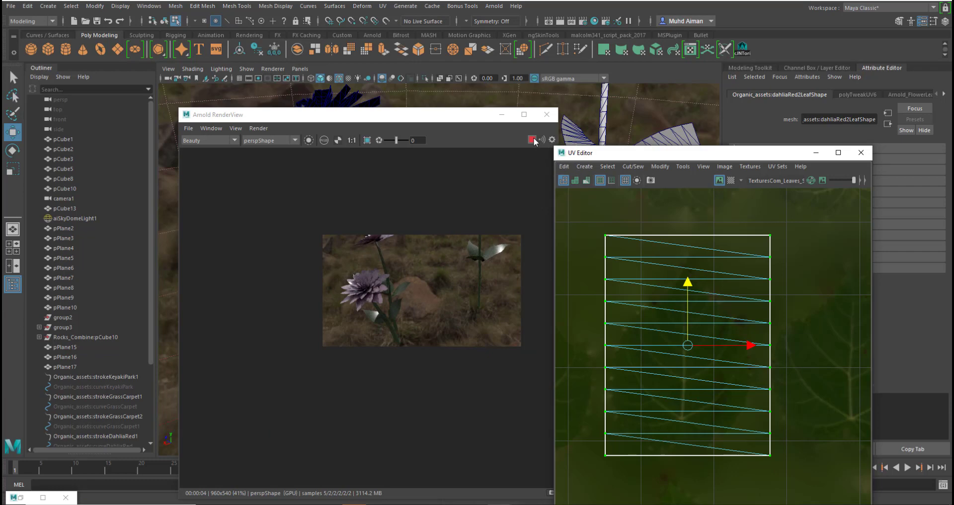
Step: Close the UV Editor, shrink the Arnold RenderView window and return the dahlia leaves to object mode
click(861, 153)
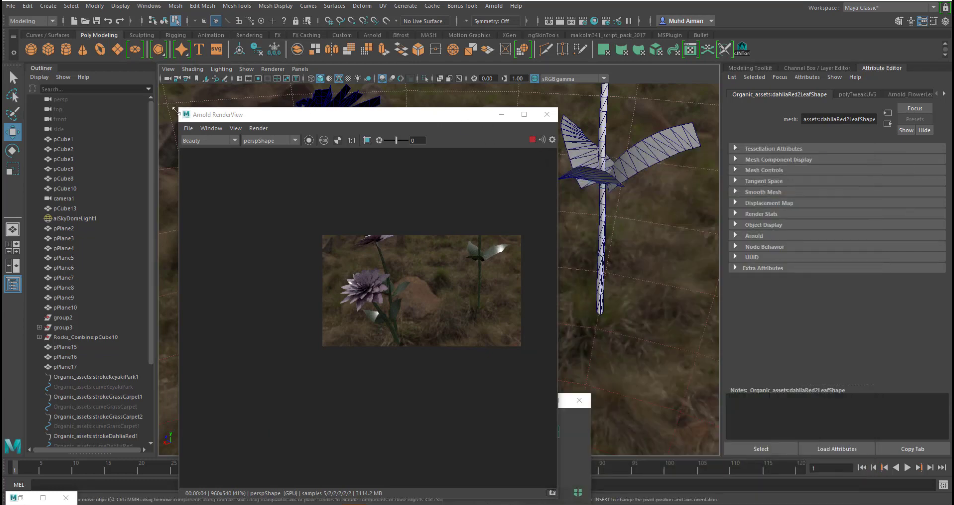
drag(174, 109, 304, 264)
drag(363, 273, 133, 178)
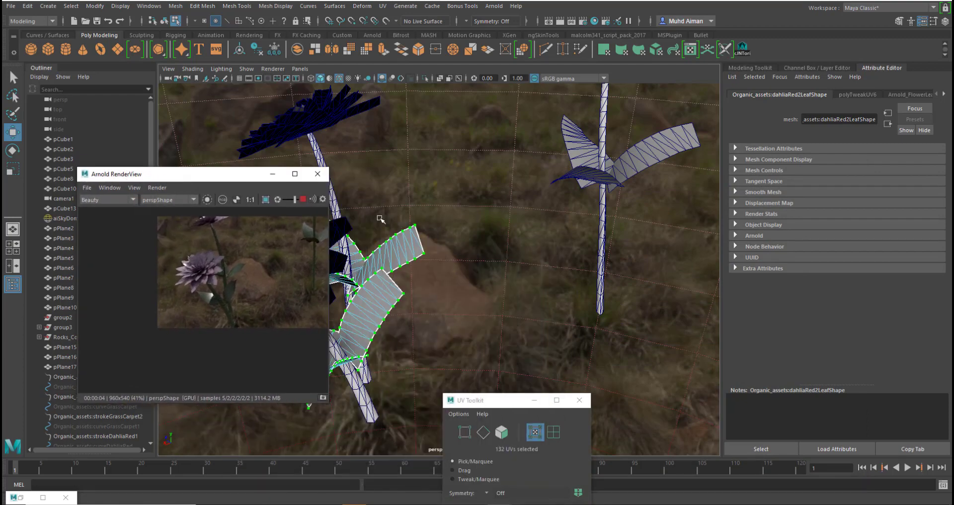
scroll(427, 223, down, 8)
alt+drag(519, 258, 592, 264)
alt+middle_drag(572, 276, 448, 310)
alt+drag(507, 317, 557, 279)
alt+right_drag(527, 297, 470, 271)
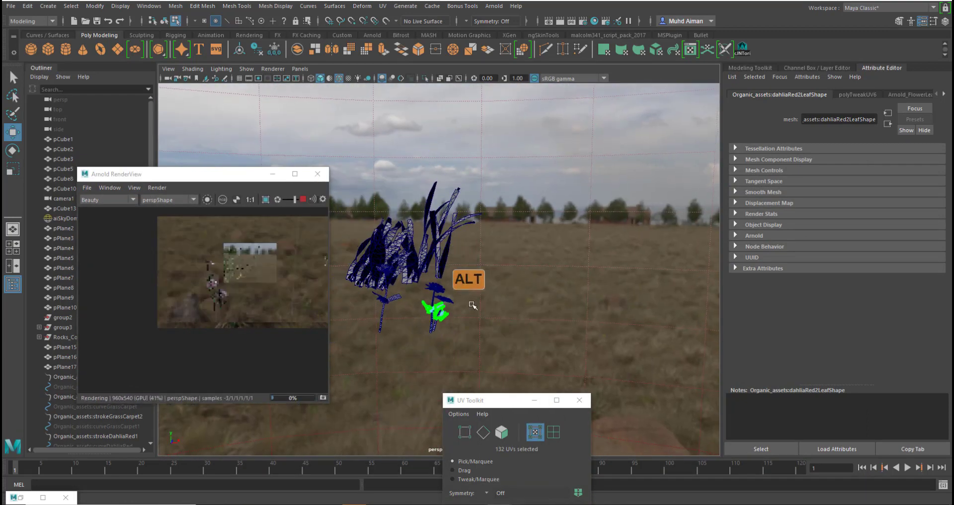
right_drag(434, 309, 497, 215)
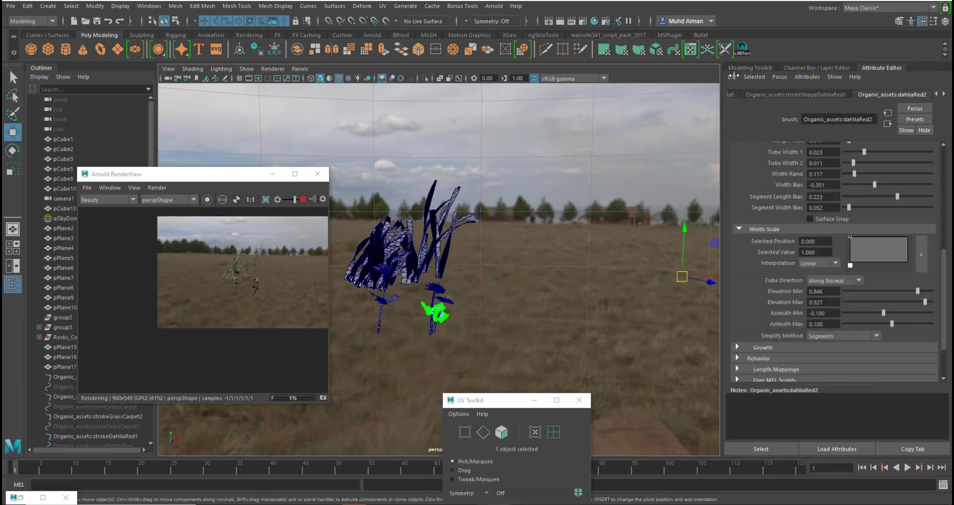
Step: Make the Trees display layer visible
click(746, 69)
click(912, 70)
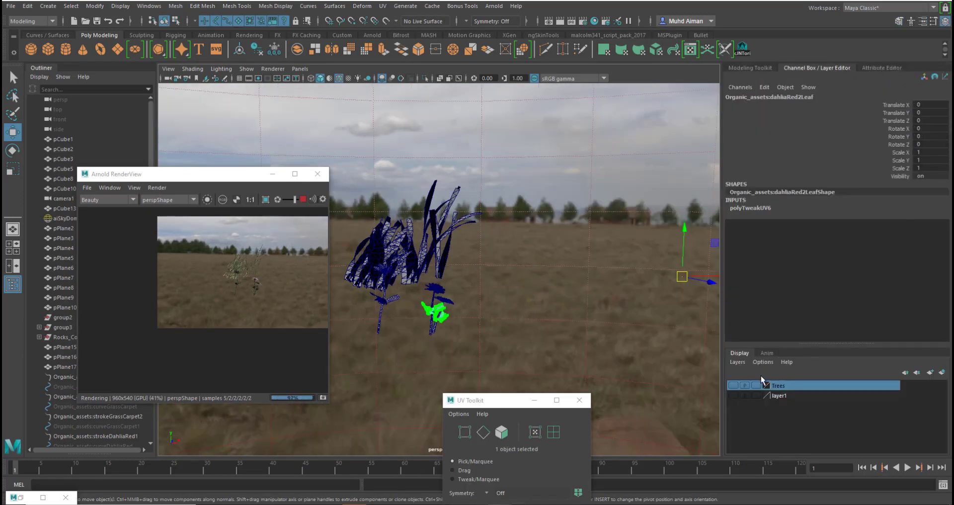
click(733, 386)
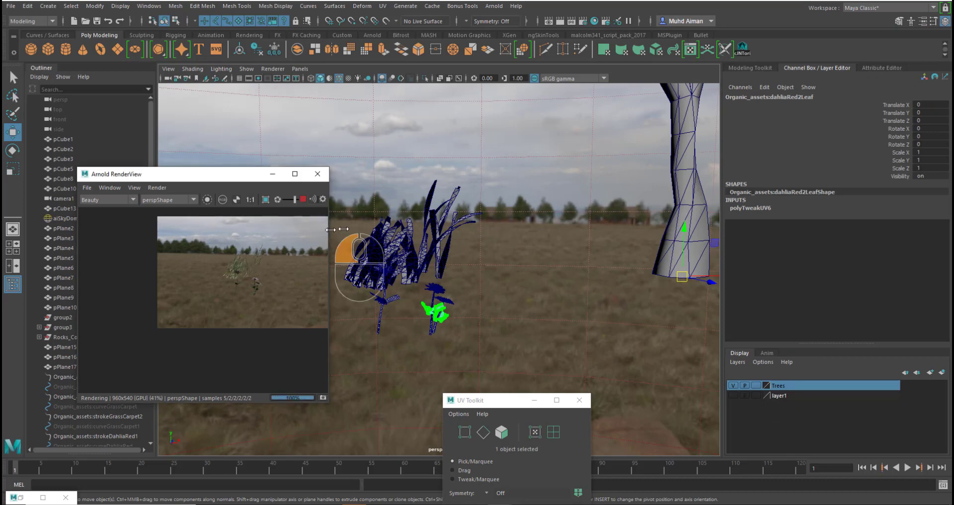
Step: Examine the tree's foliage and trunk together with the grass and flowers in the Arnold render
drag(330, 230, 491, 228)
scroll(380, 259, down, 2)
alt+middle_drag(405, 266, 370, 301)
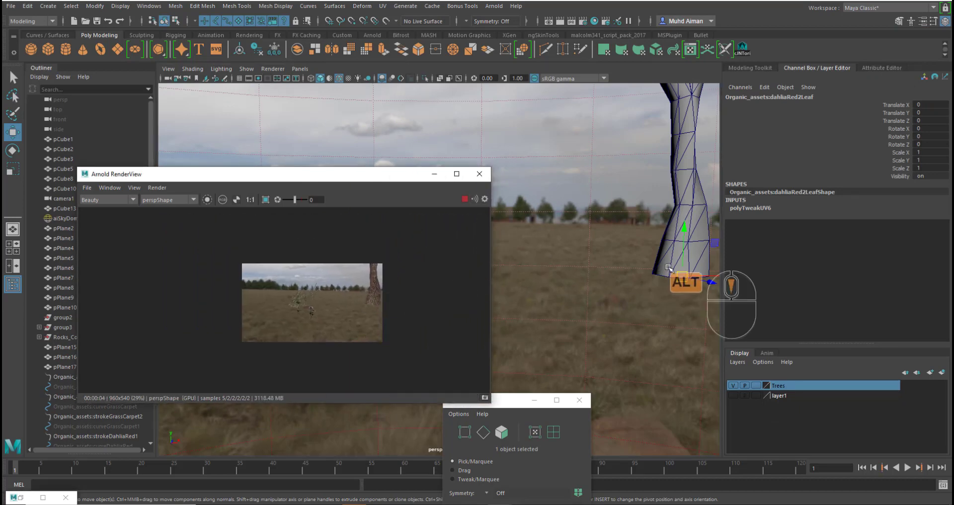
scroll(668, 267, down, 3)
alt+middle_drag(693, 223, 634, 340)
alt+right_drag(620, 315, 595, 253)
alt+middle_drag(619, 281, 617, 321)
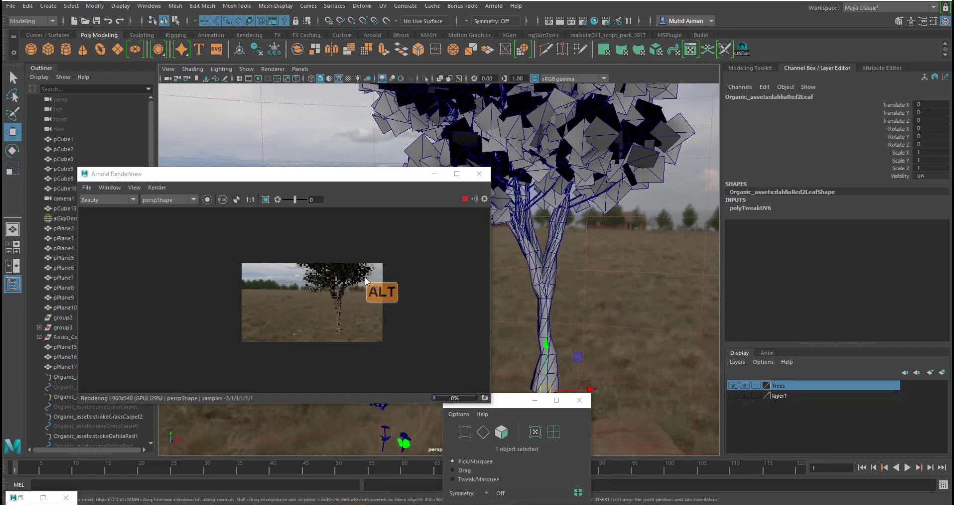
scroll(366, 280, up, 5)
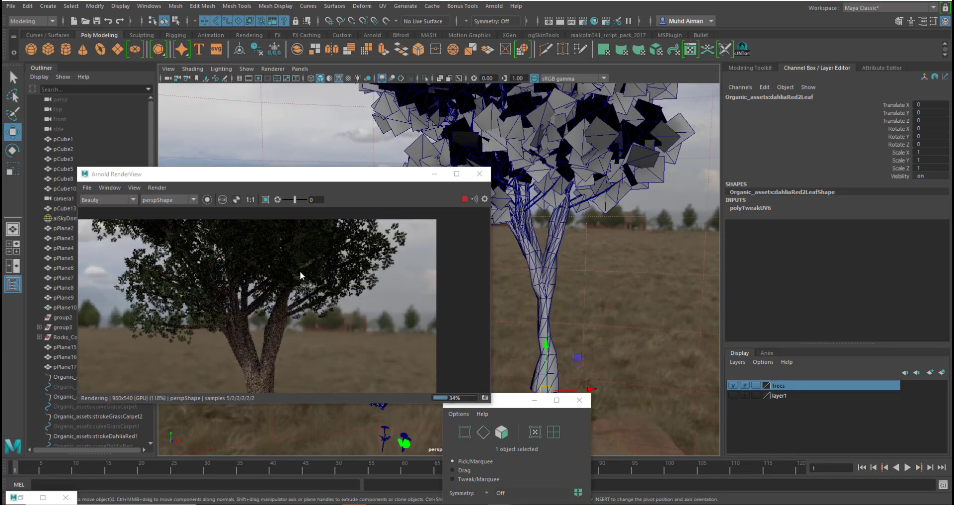
scroll(263, 314, down, 5)
scroll(240, 365, up, 6)
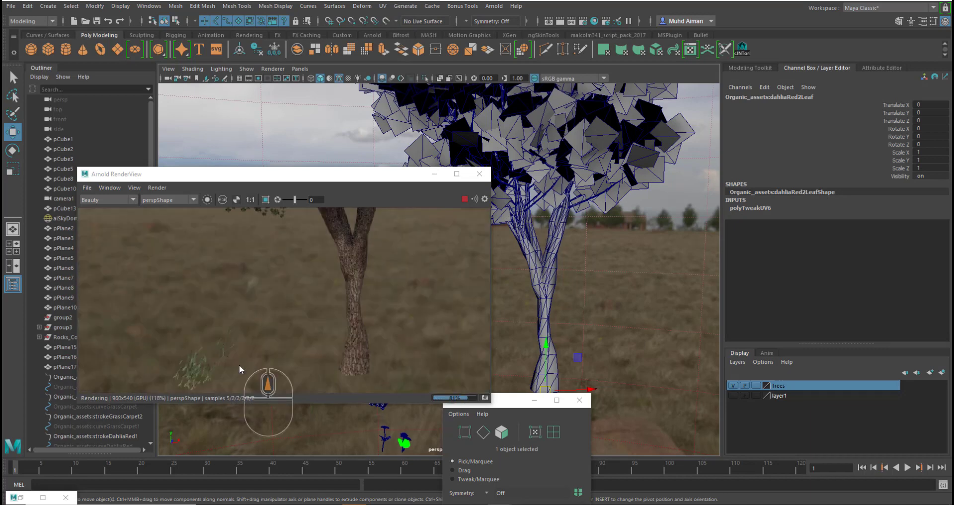
scroll(291, 345, down, 3)
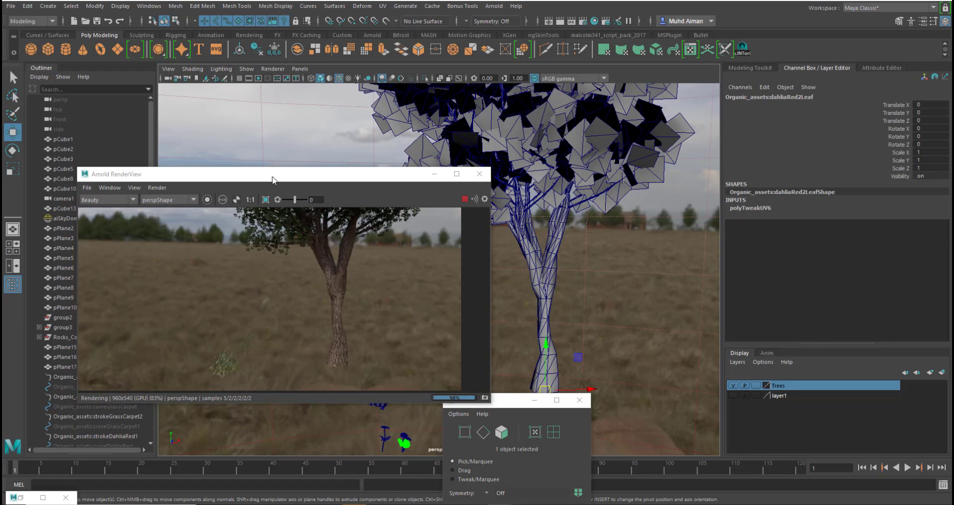
drag(273, 179, 697, 161)
scroll(721, 258, down, 3)
scroll(716, 271, up, 3)
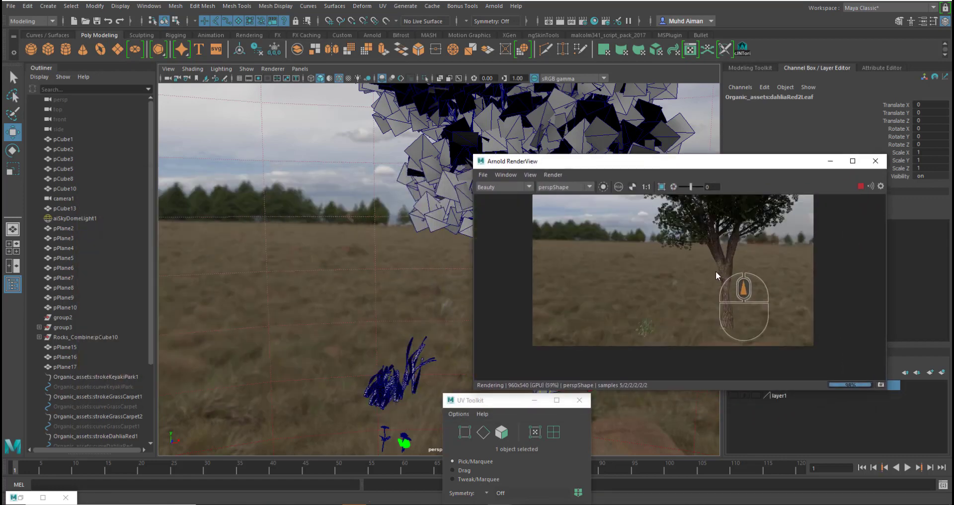
scroll(716, 271, down, 2)
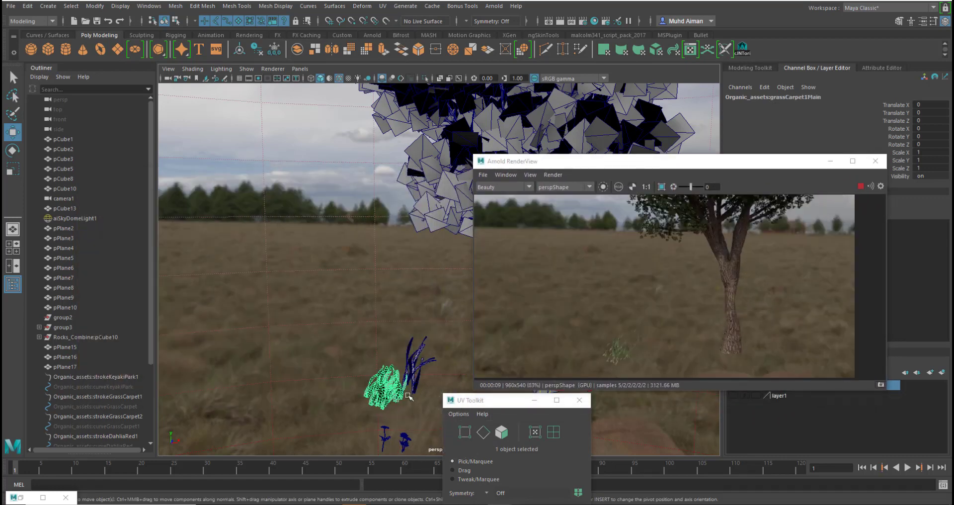
Step: Activate the Scale tool for the selected grass carpet clump and center its pivot
key(r)
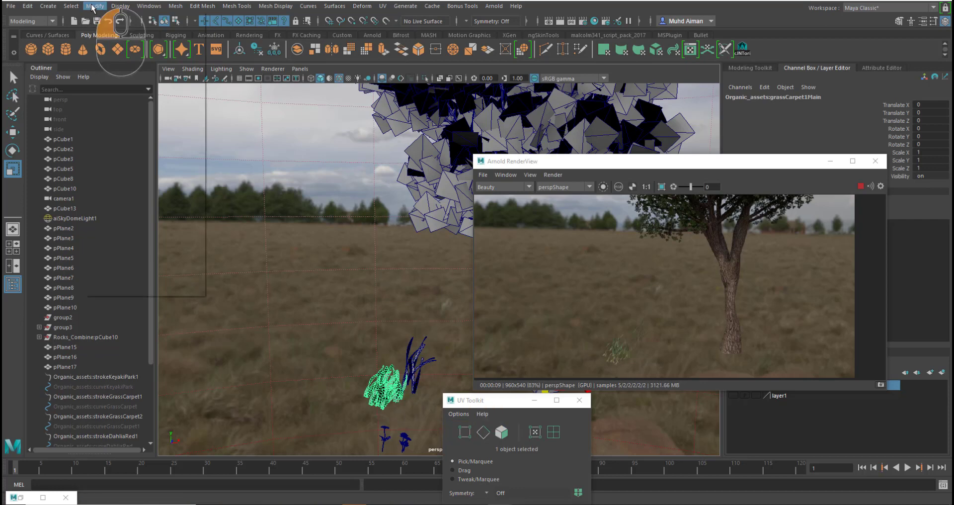
click(95, 6)
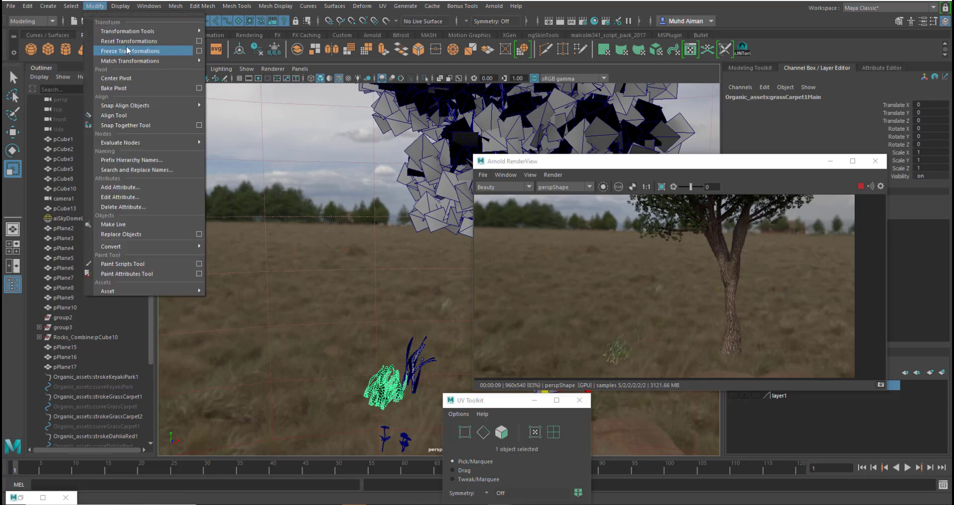
click(132, 78)
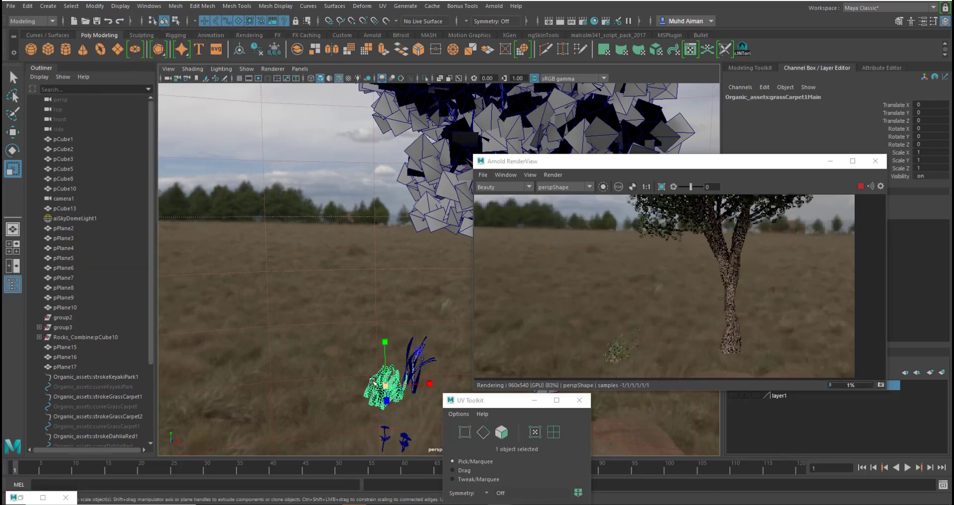
Step: Scale the selected grass carpet clump up uniformly to about 1.815
drag(385, 386, 420, 401)
key(w)
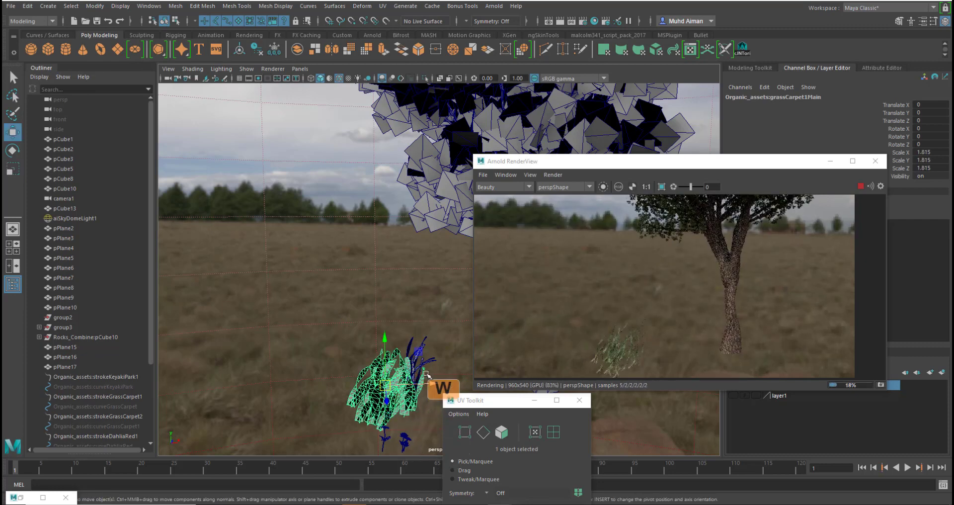
Step: Select the second, long-bladed grass clump beside it for scaling and center its pivot
click(429, 363)
key(r)
key(e)
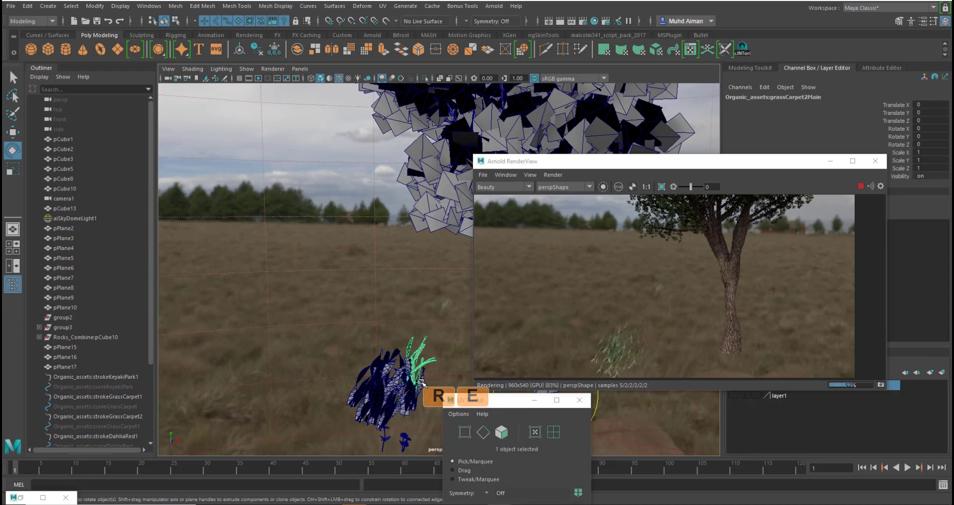
key(r)
click(48, 6)
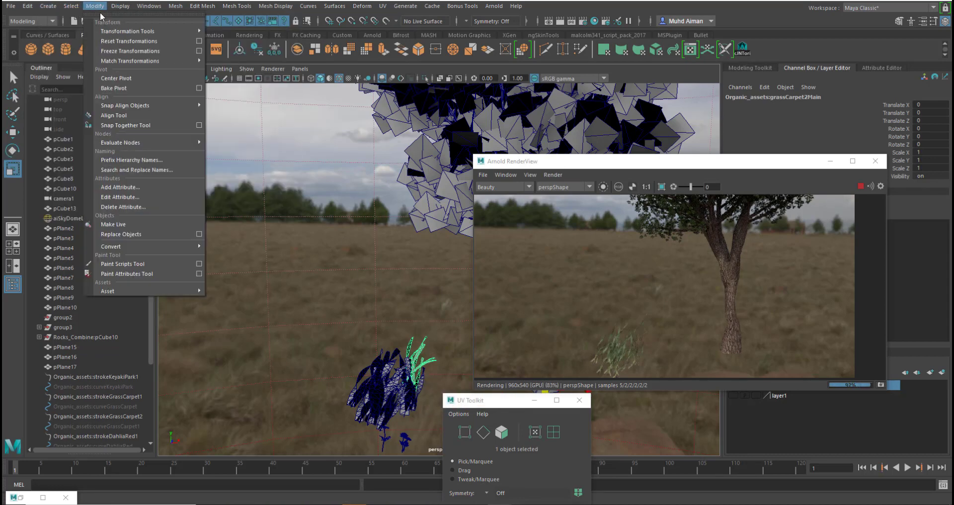
click(117, 79)
Step: Scale the long-bladed grass up uniformly to about 2.173 and raise it to about 0.966 in Y
drag(419, 363, 463, 384)
key(w)
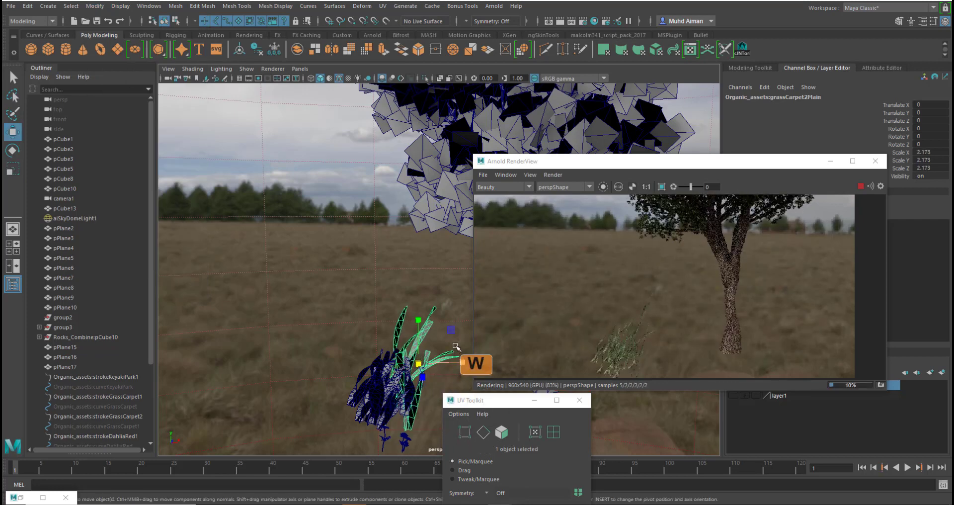
drag(417, 318, 439, 302)
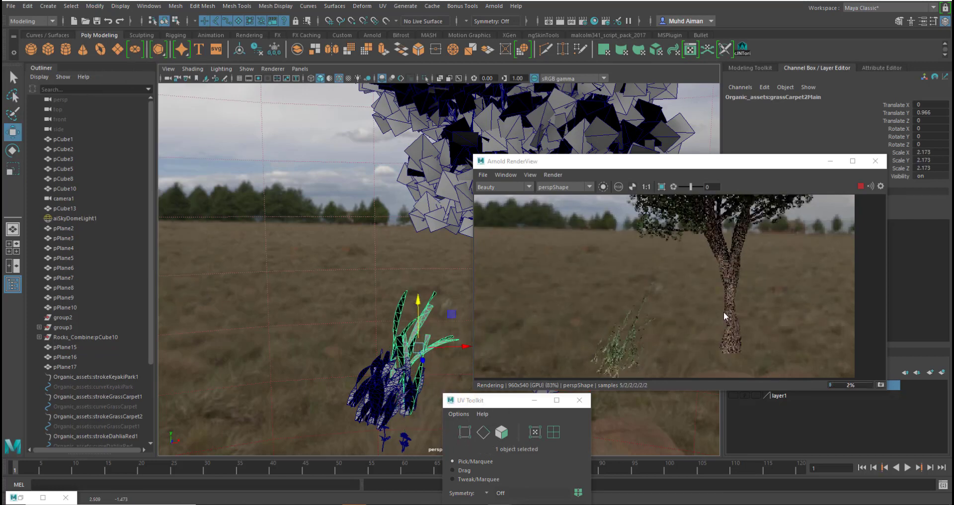
Step: Select the whole dahliaRed2 mesh group in front of the grass for scaling and center its pivot
scroll(723, 312, down, 2)
alt+drag(313, 270, 366, 376)
click(362, 366)
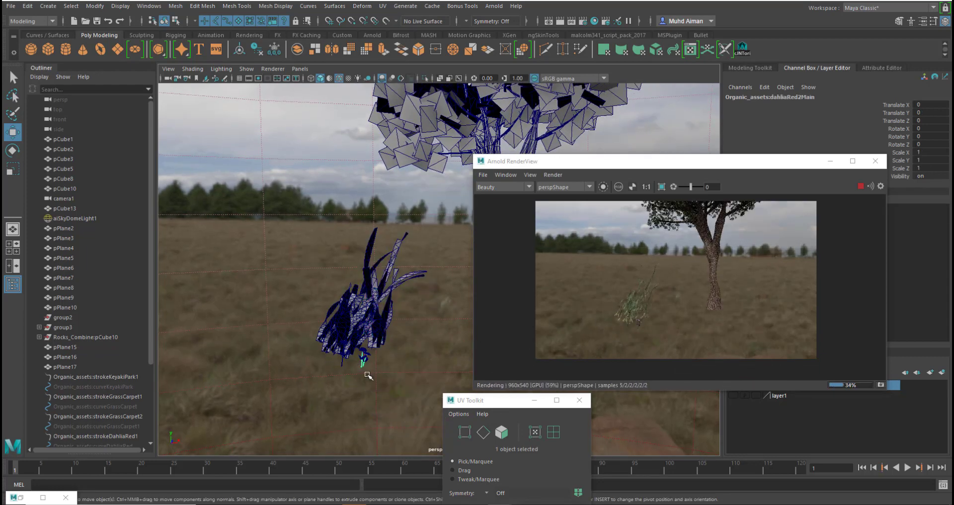
scroll(368, 376, up, 2)
key(Up)
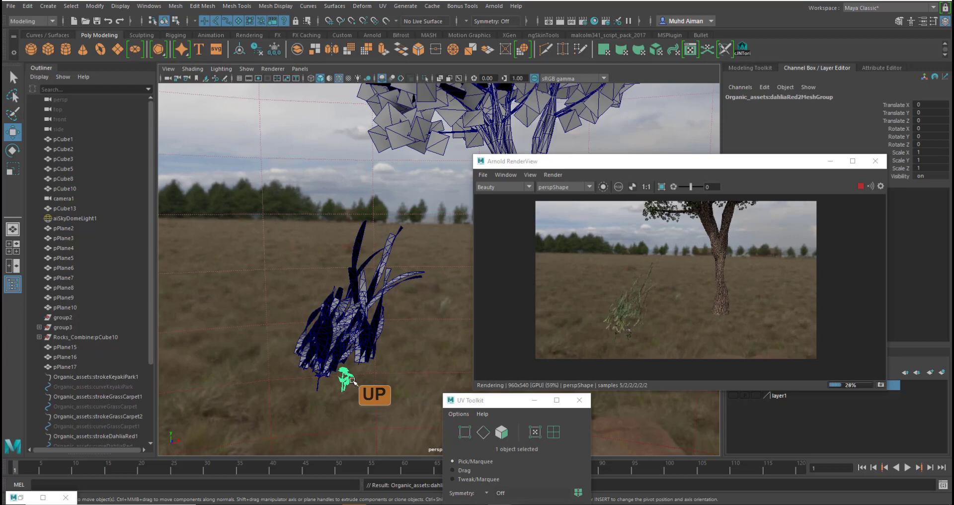
key(r)
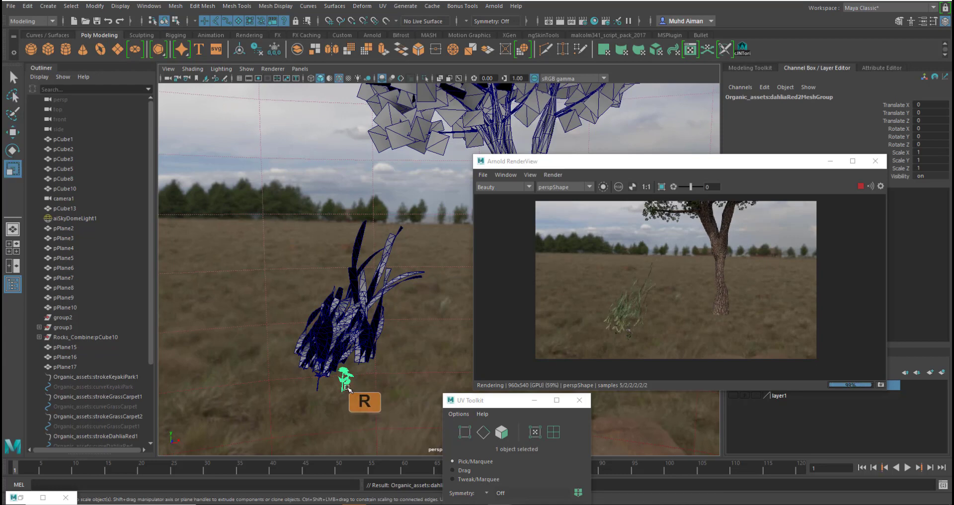
click(102, 7)
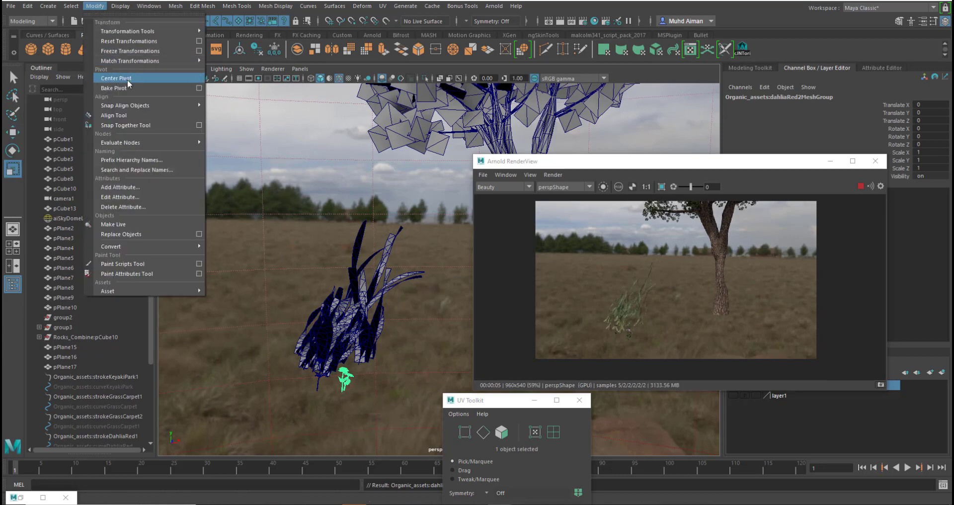
click(111, 79)
Step: Scale the dahliaRed2 flower up uniformly to about 2.591, raise it to about 0.845 in Y and shift it sideways along the grass
drag(356, 383, 377, 386)
key(w)
drag(345, 332, 346, 309)
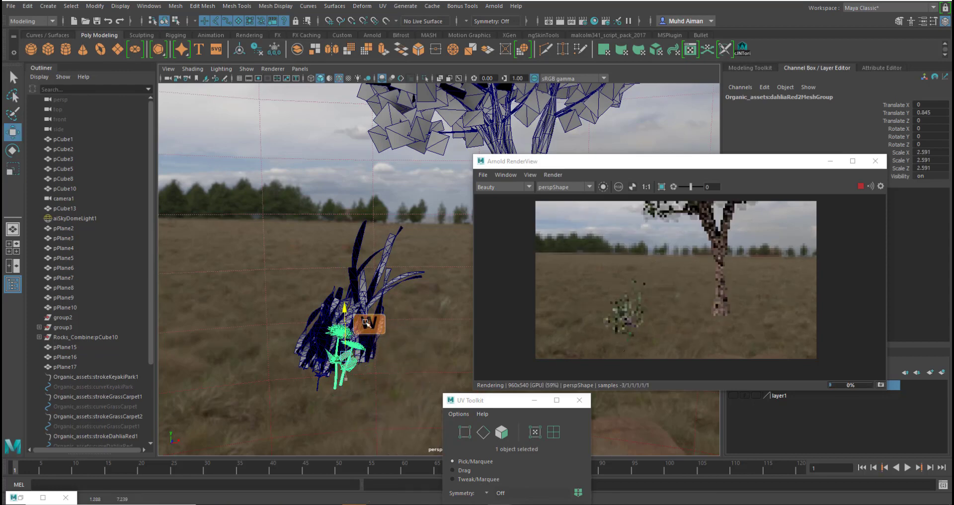
drag(391, 354, 410, 358)
Step: Select the whole dahliaRed1 mesh group for scaling and center its pivot
click(318, 381)
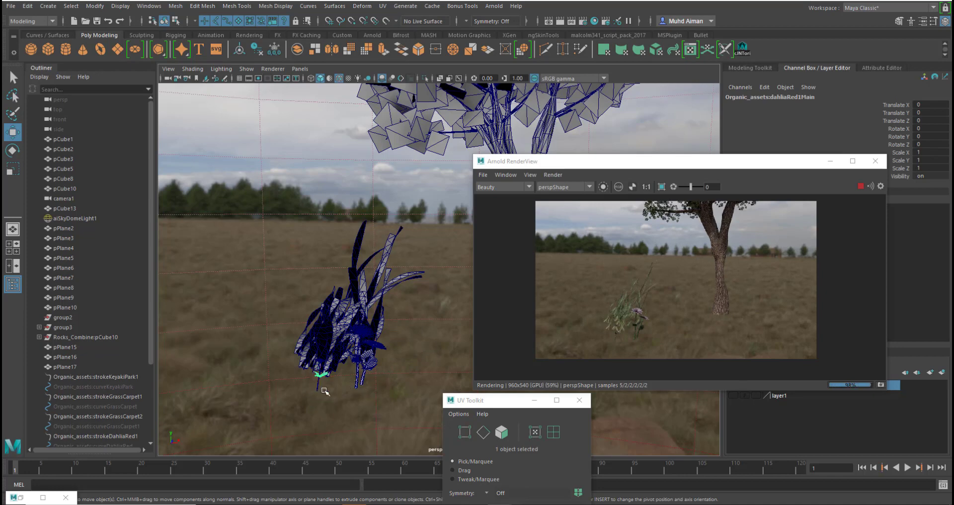
key(Up)
key(r)
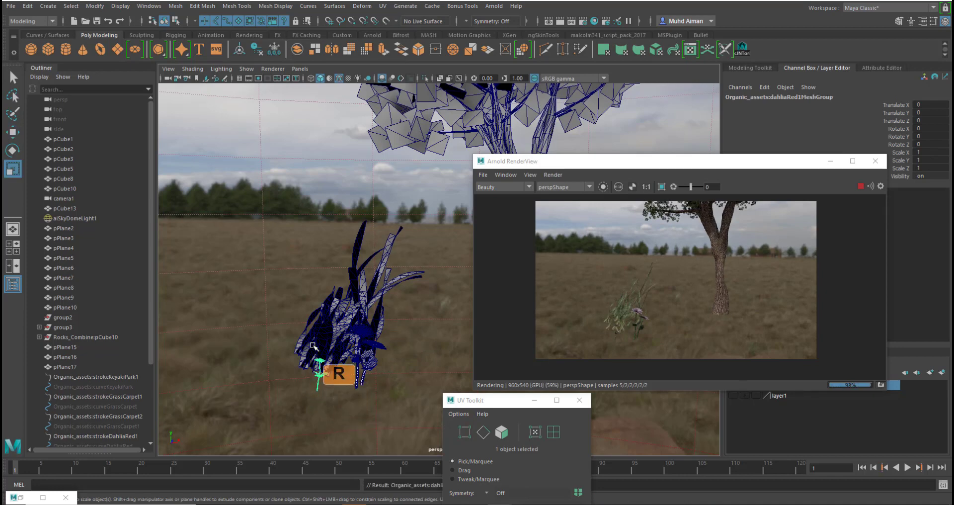
click(96, 6)
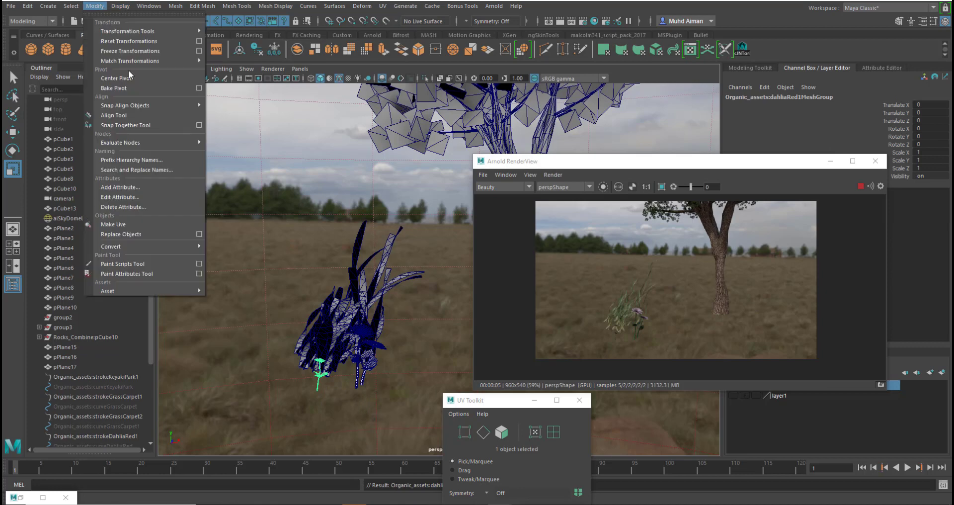
click(128, 79)
Step: Scale the dahliaRed1 flower up uniformly to about 2.577 and move it to about X 0.691, Z -2.282
mouse_move(321, 374)
mouse_down()
mouse_move(355, 387)
mouse_move(337, 369)
mouse_up()
key(w)
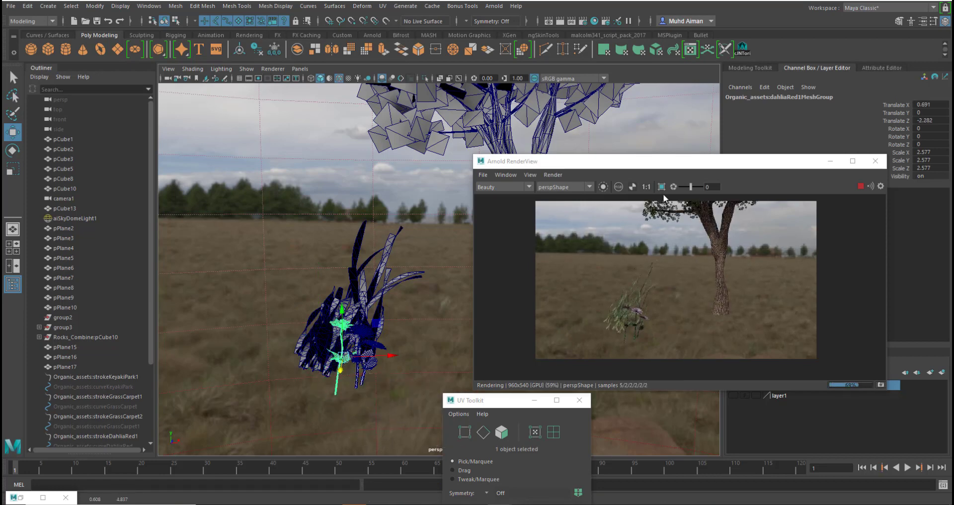
Step: Examine the enlarged grass and flowers up close in the Arnold render and stop the live rendering
scroll(371, 352, up, 4)
alt+drag(371, 352, 353, 369)
alt+middle_drag(368, 334, 394, 303)
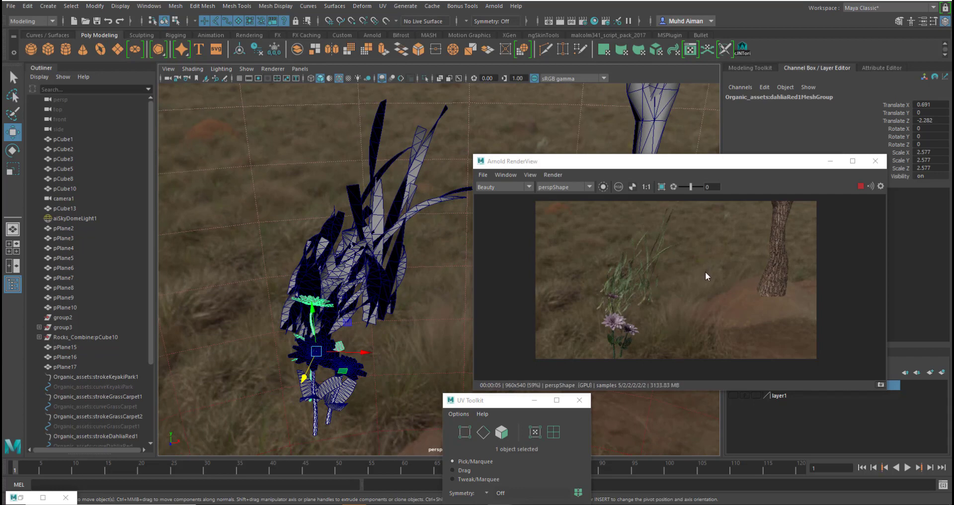
click(862, 186)
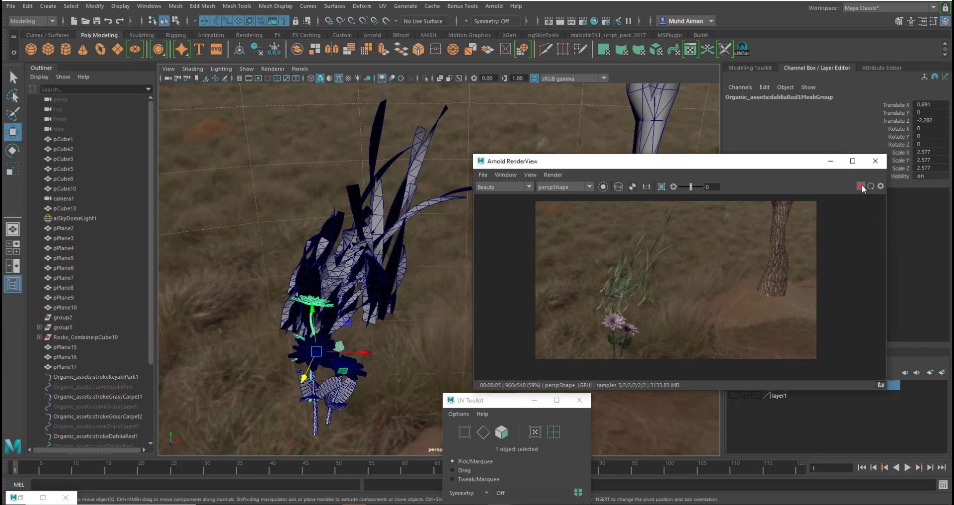